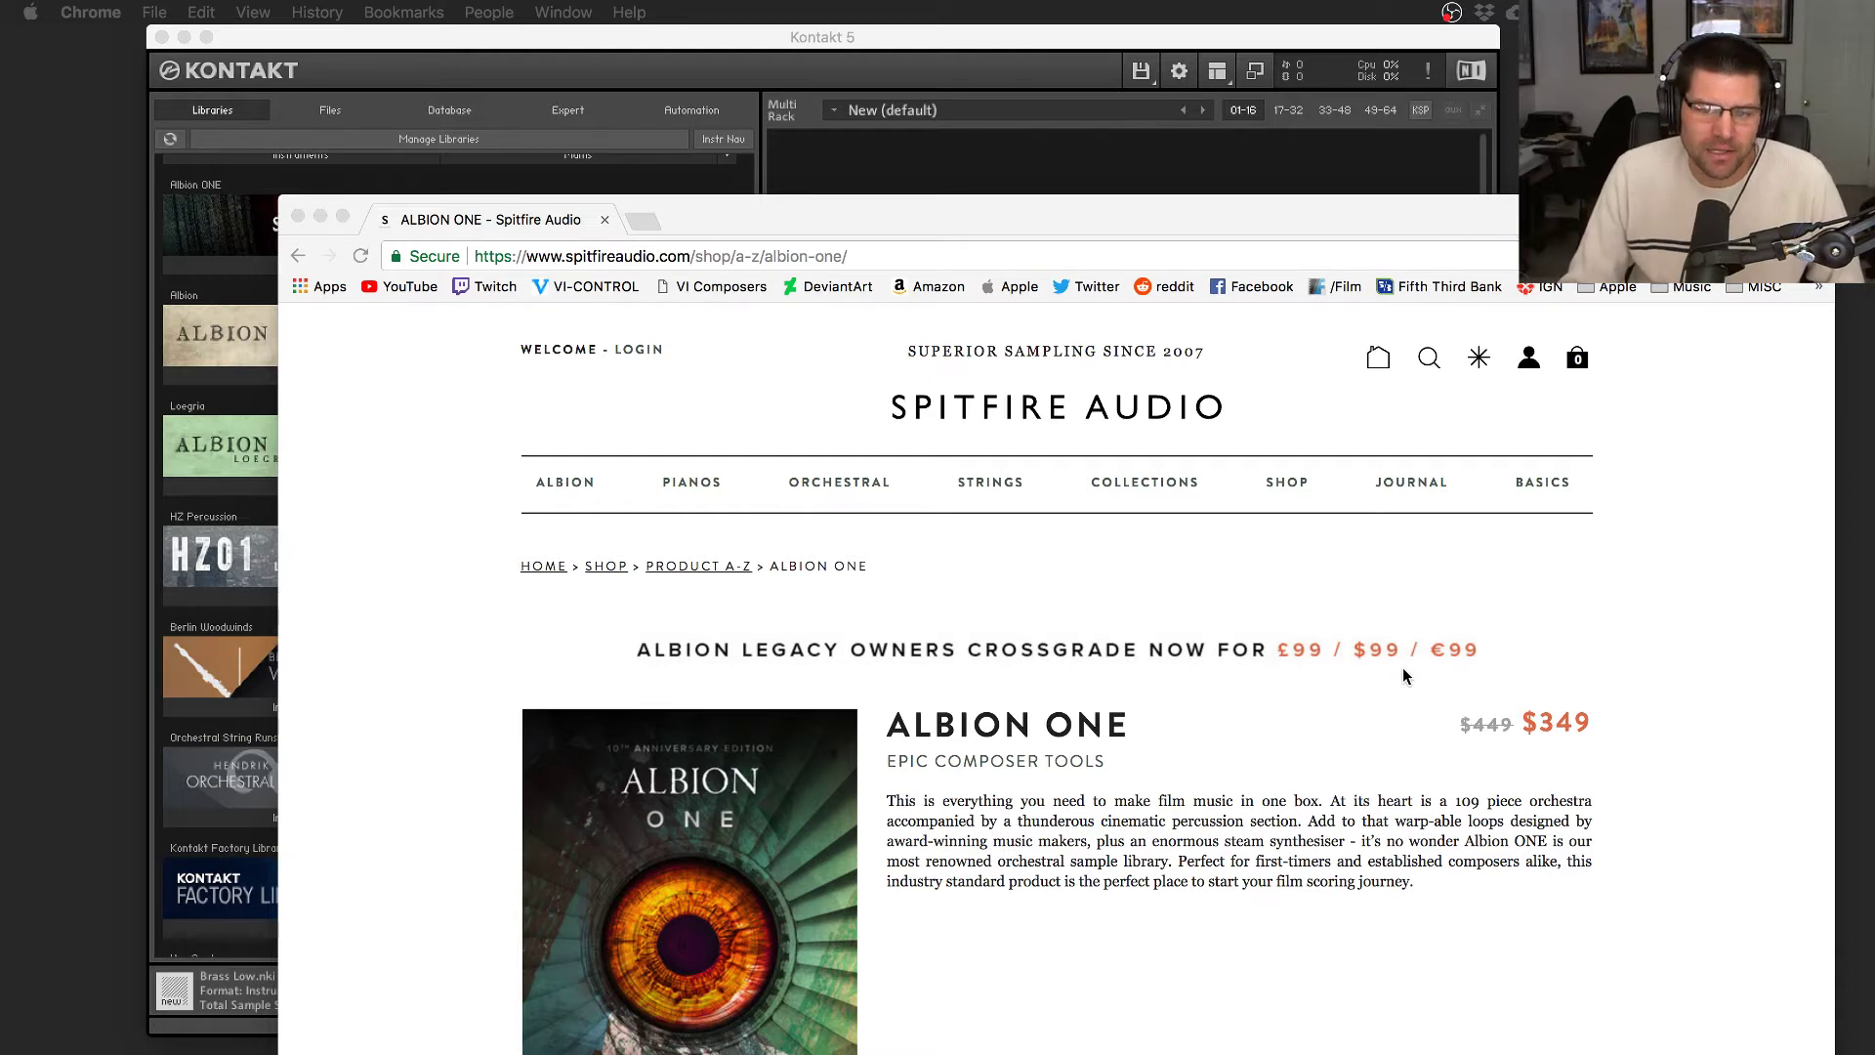
Examine the Albion ONE product page for its price, compatibility features and the orchestra, percussion, Brunel Loops and Stephenson's Steam Band sections
scroll(1316, 681, "down", 5)
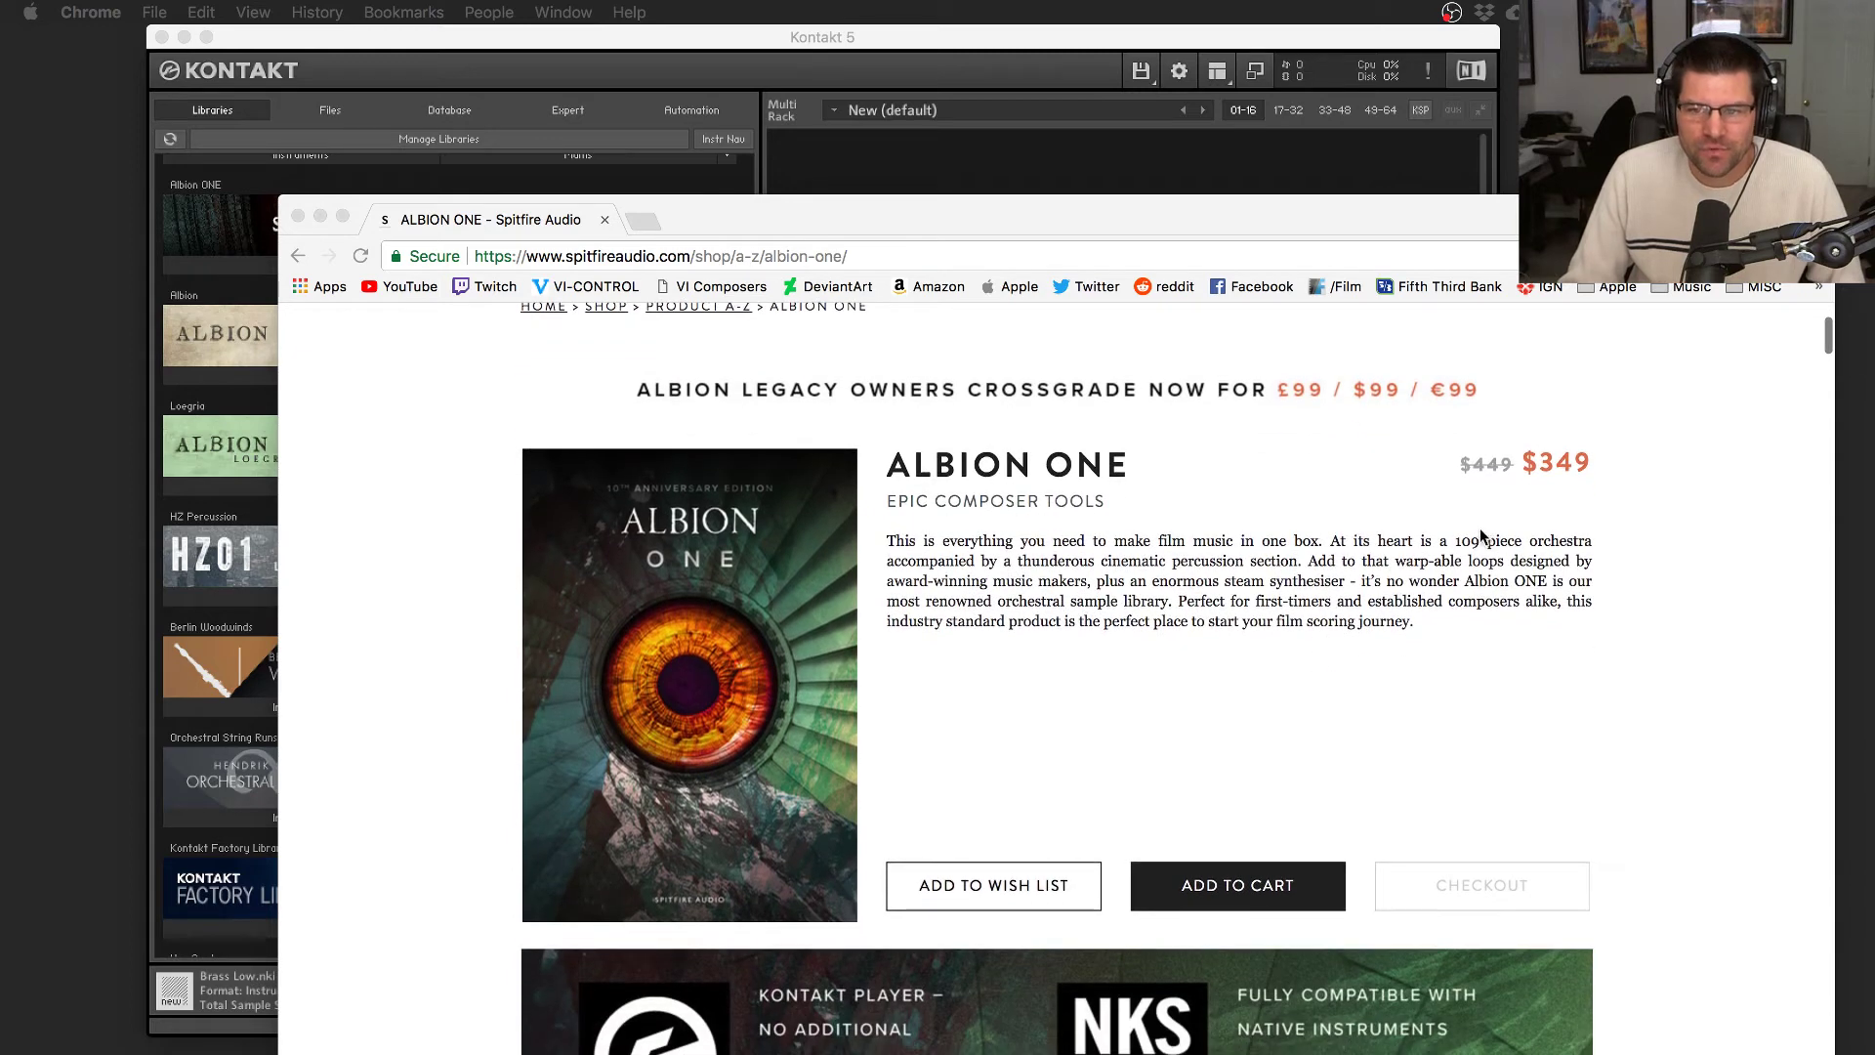
scroll(1390, 594, "up", 2)
scroll(1401, 601, "down", 8)
scroll(1402, 601, "down", 1)
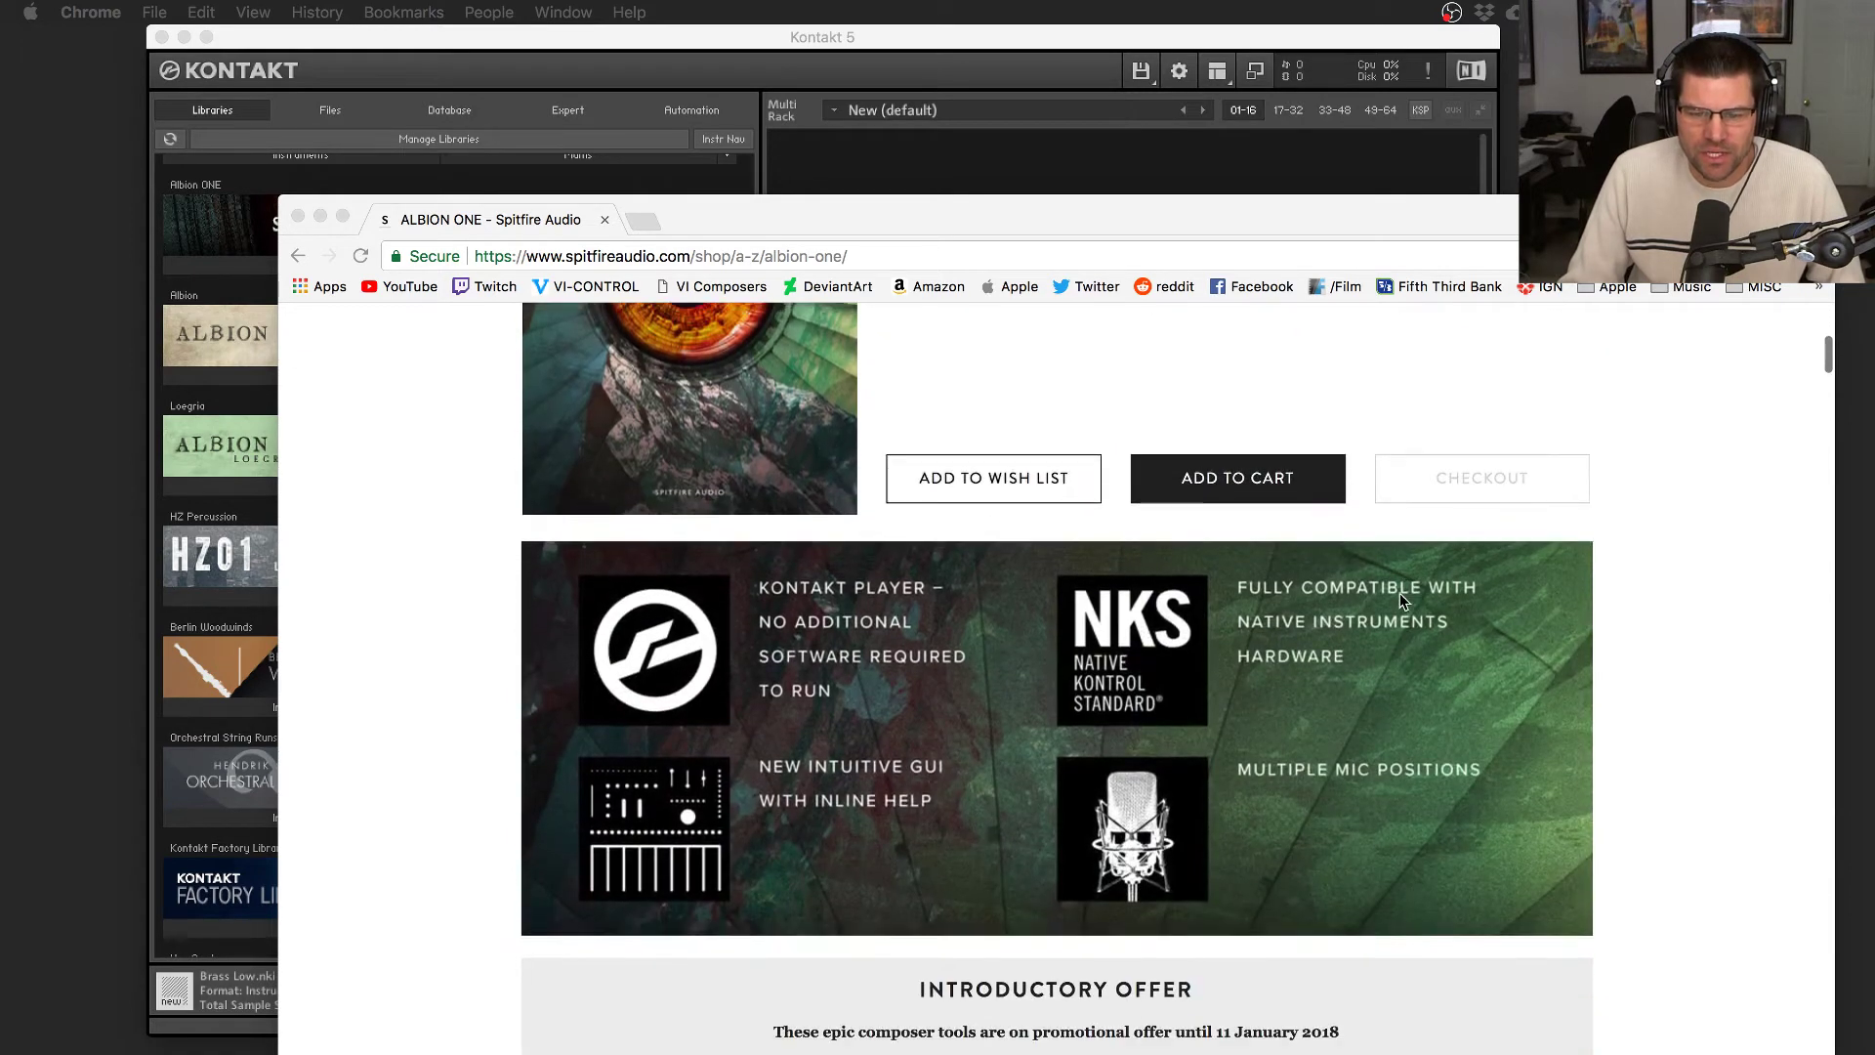
scroll(1399, 594, "down", 1)
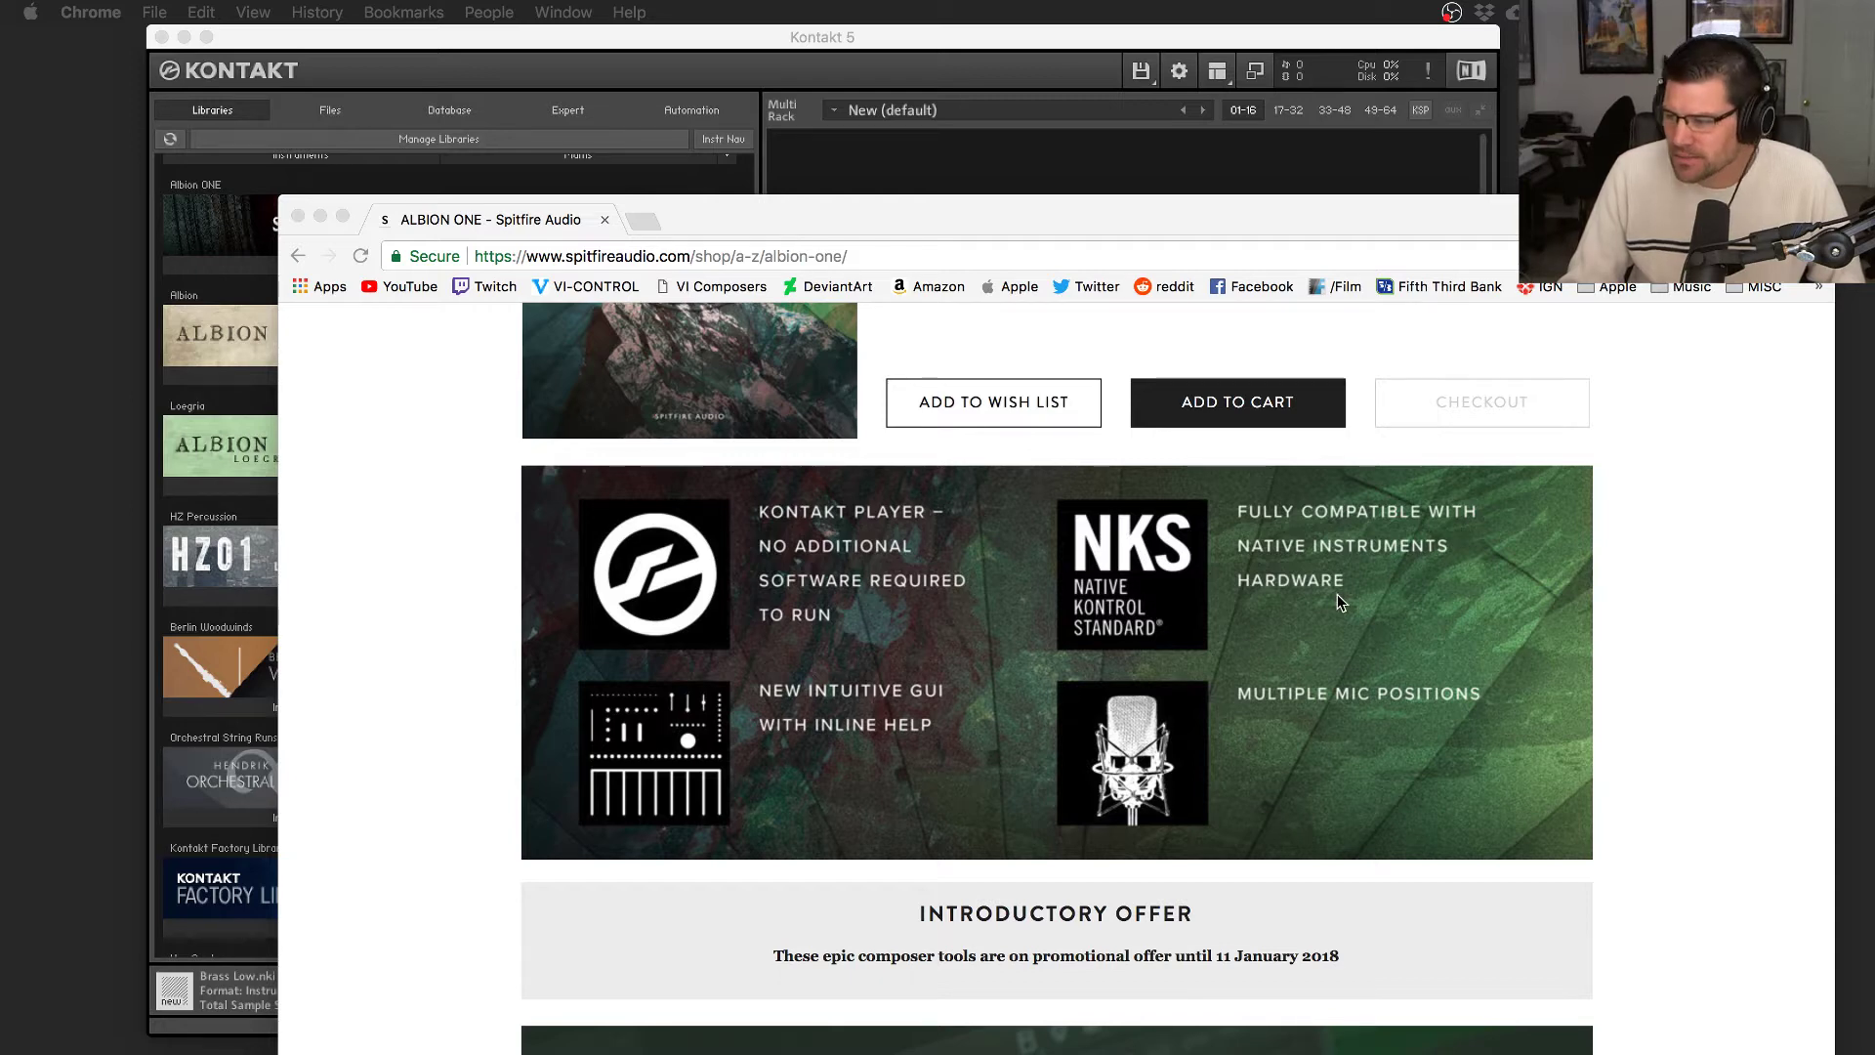
scroll(1337, 595, "down", 3)
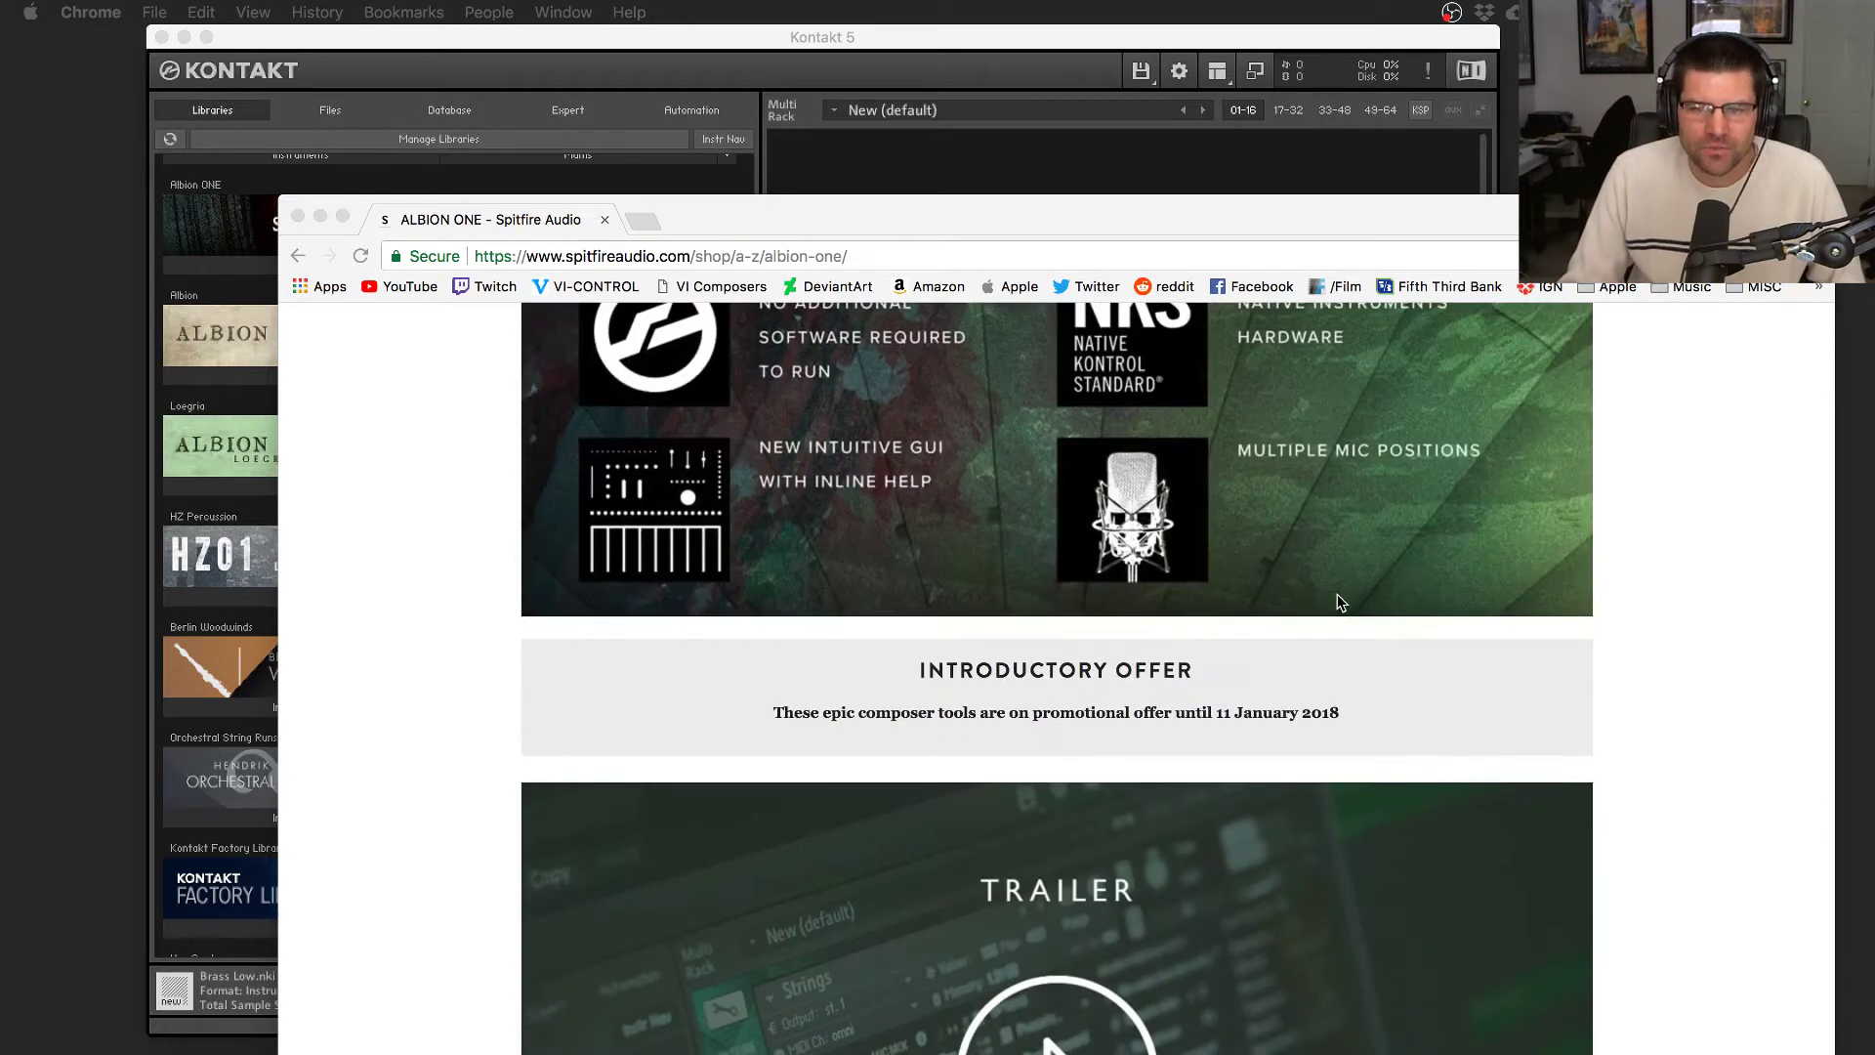
scroll(1337, 594, "down", 20)
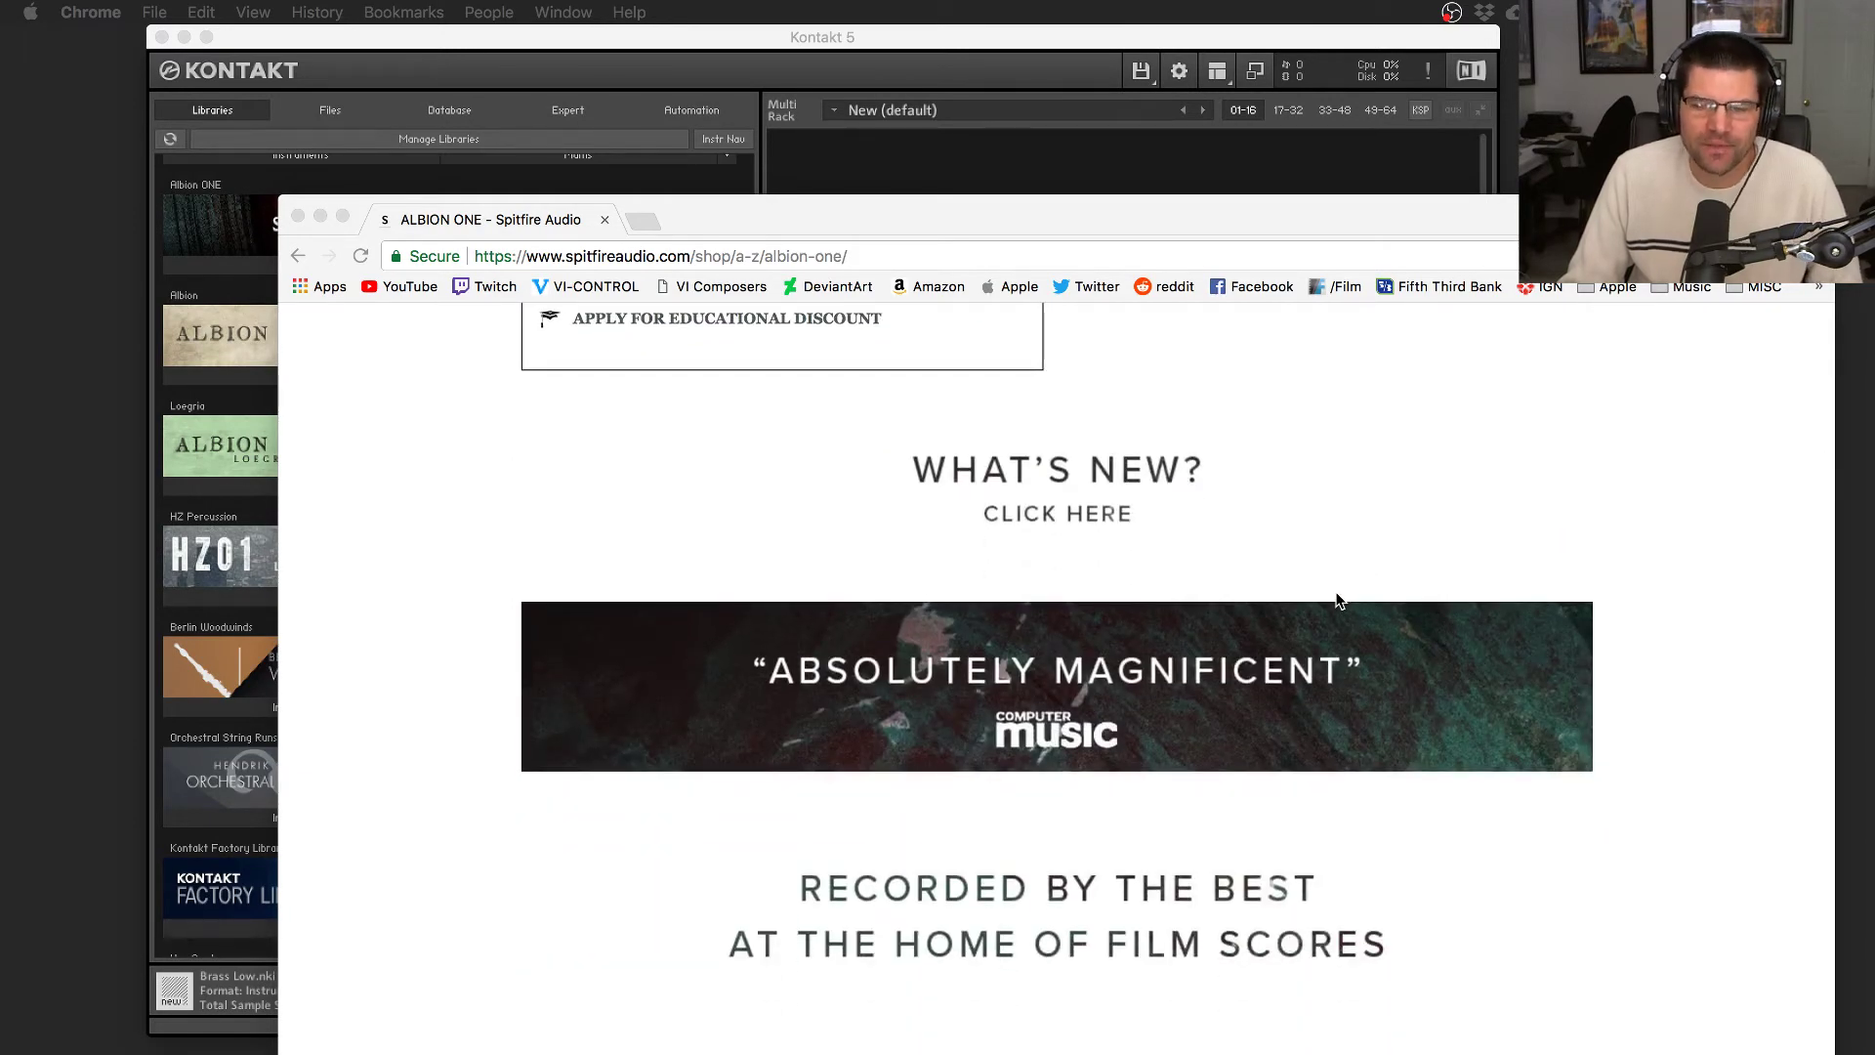
scroll(1338, 601, "down", 1)
scroll(1338, 601, "down", 15)
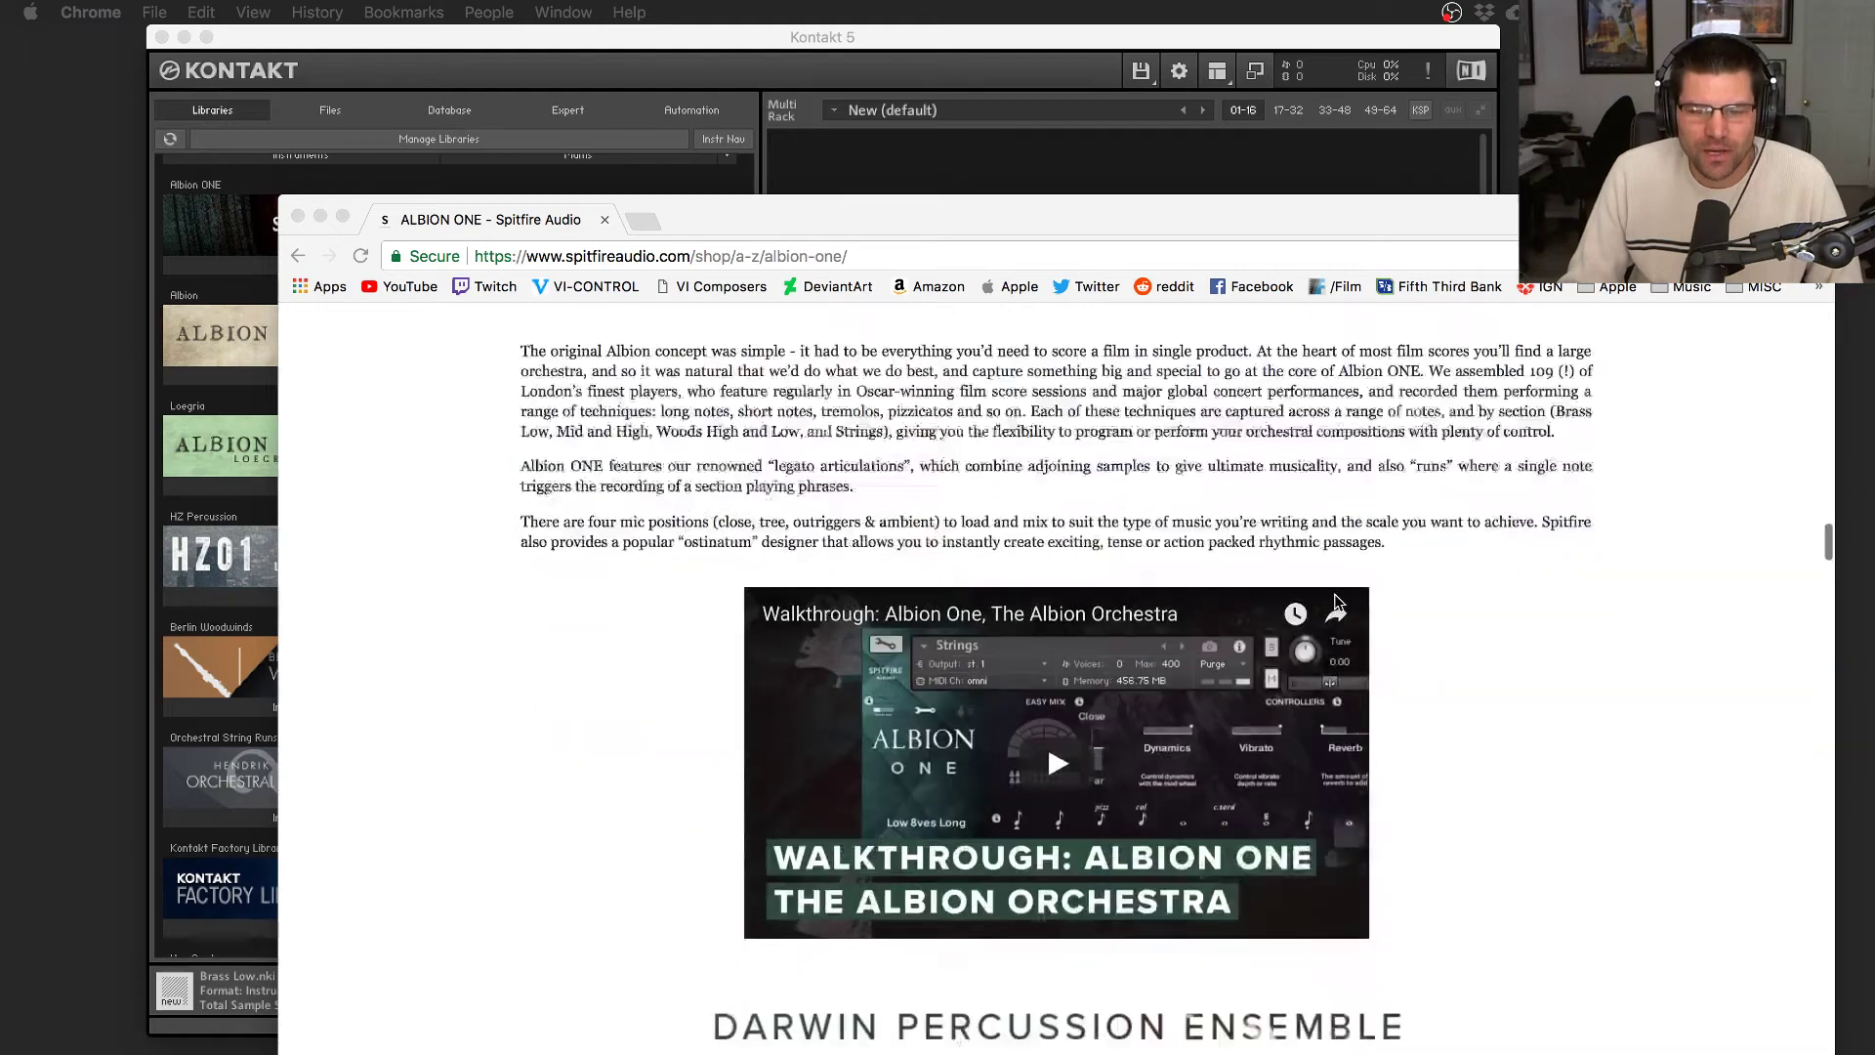
scroll(1338, 600, "down", 20)
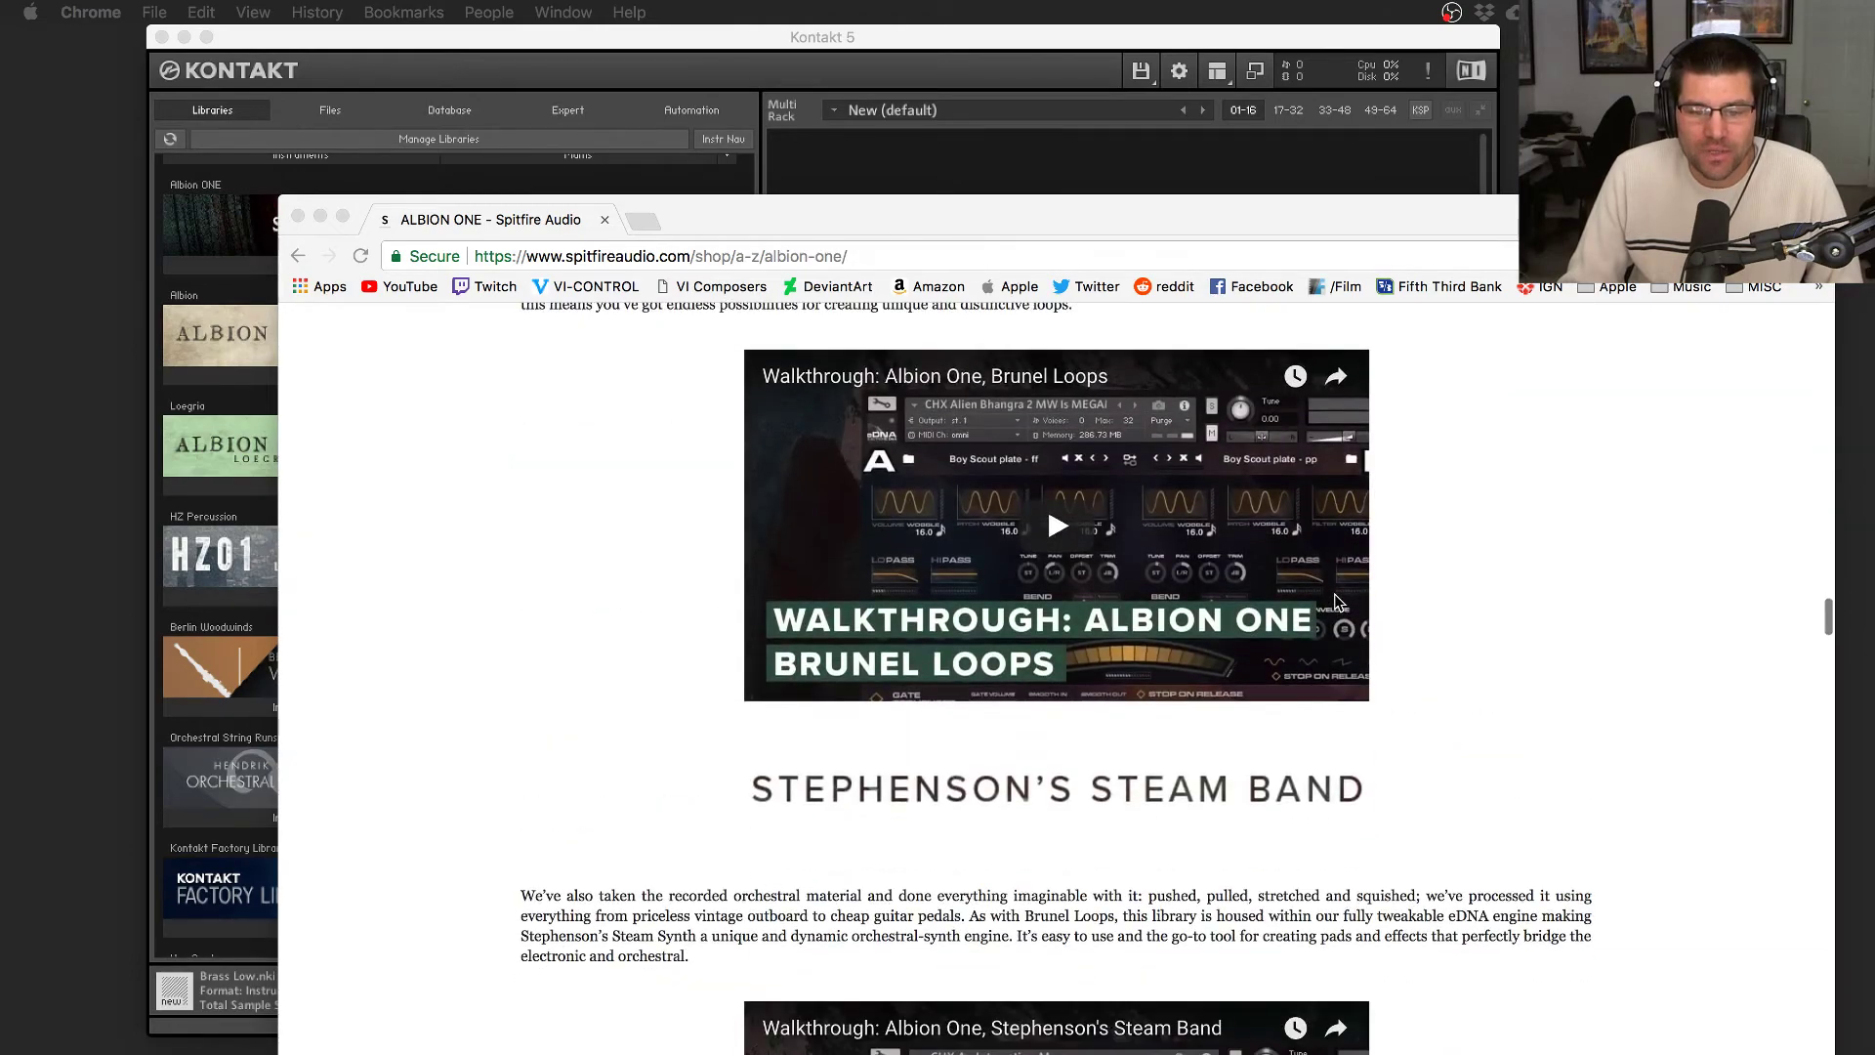
Examine the What's New notes, the GUI descriptions and the list of presets and articulations for Albion ONE
scroll(1336, 601, "down", 6)
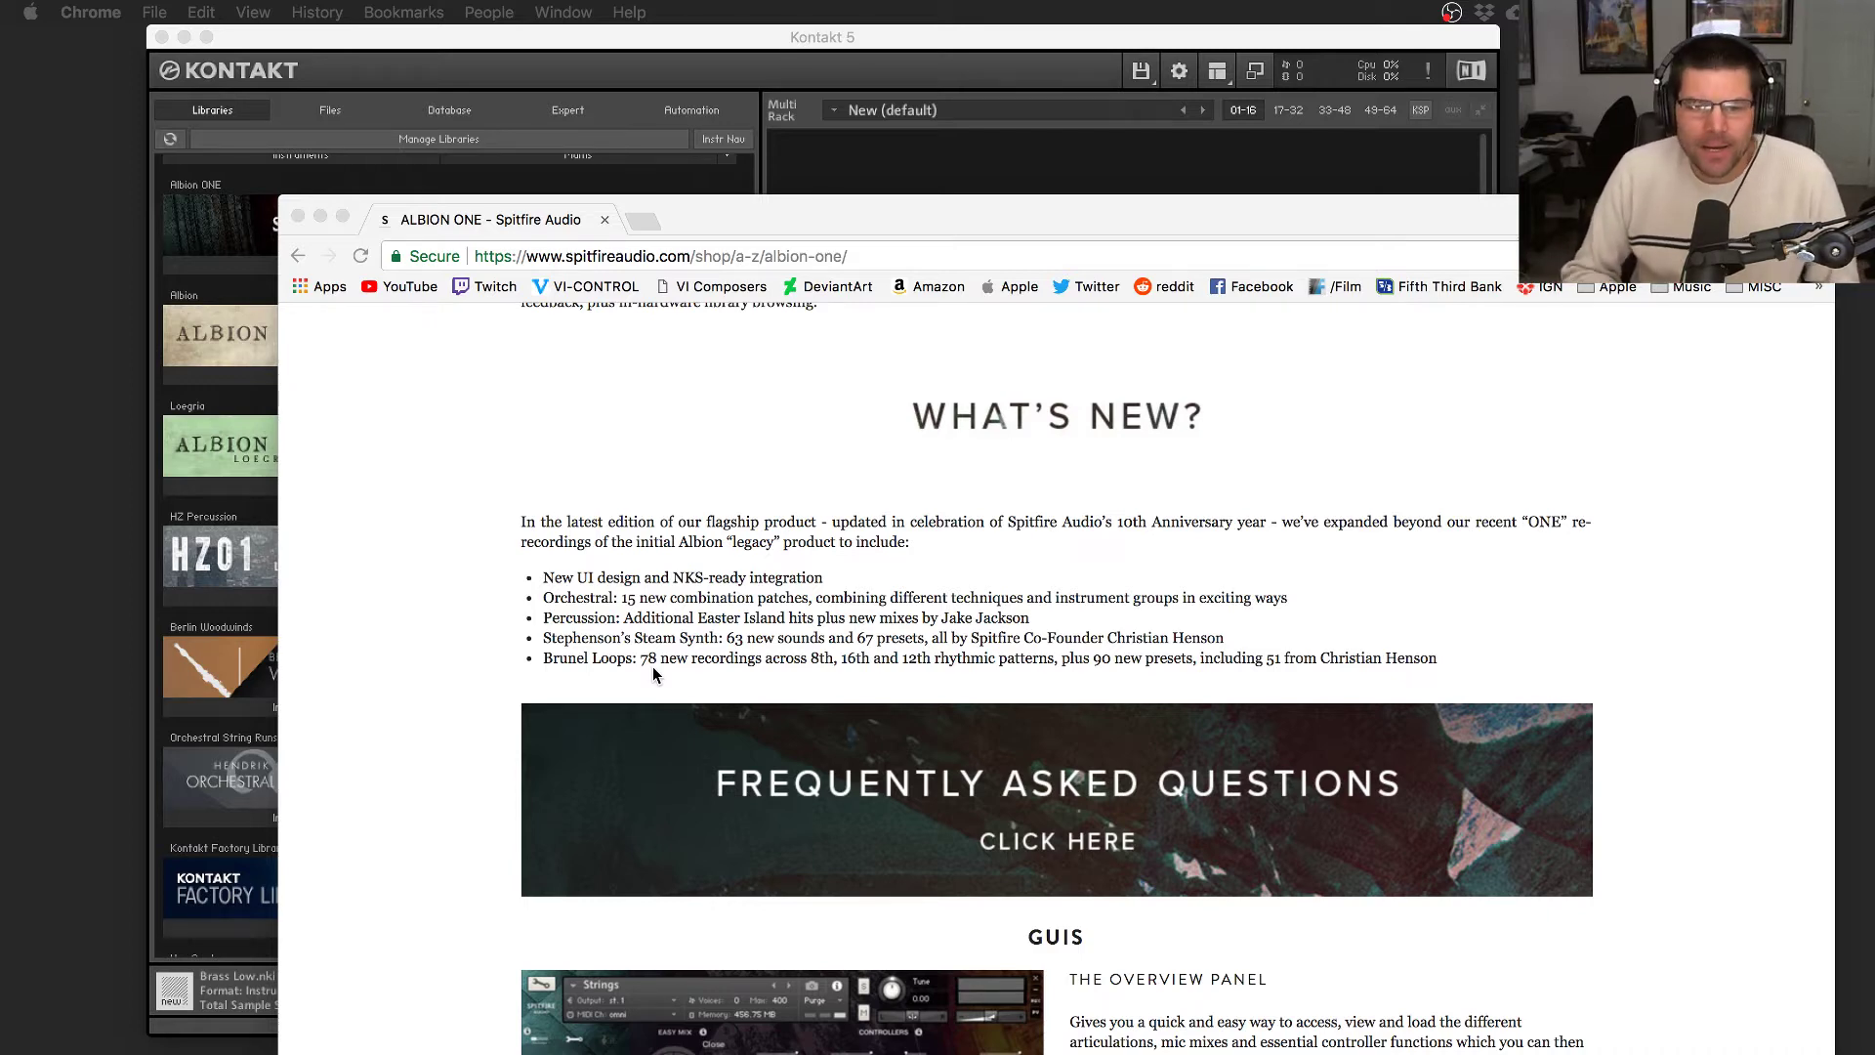
scroll(652, 666, "down", 5)
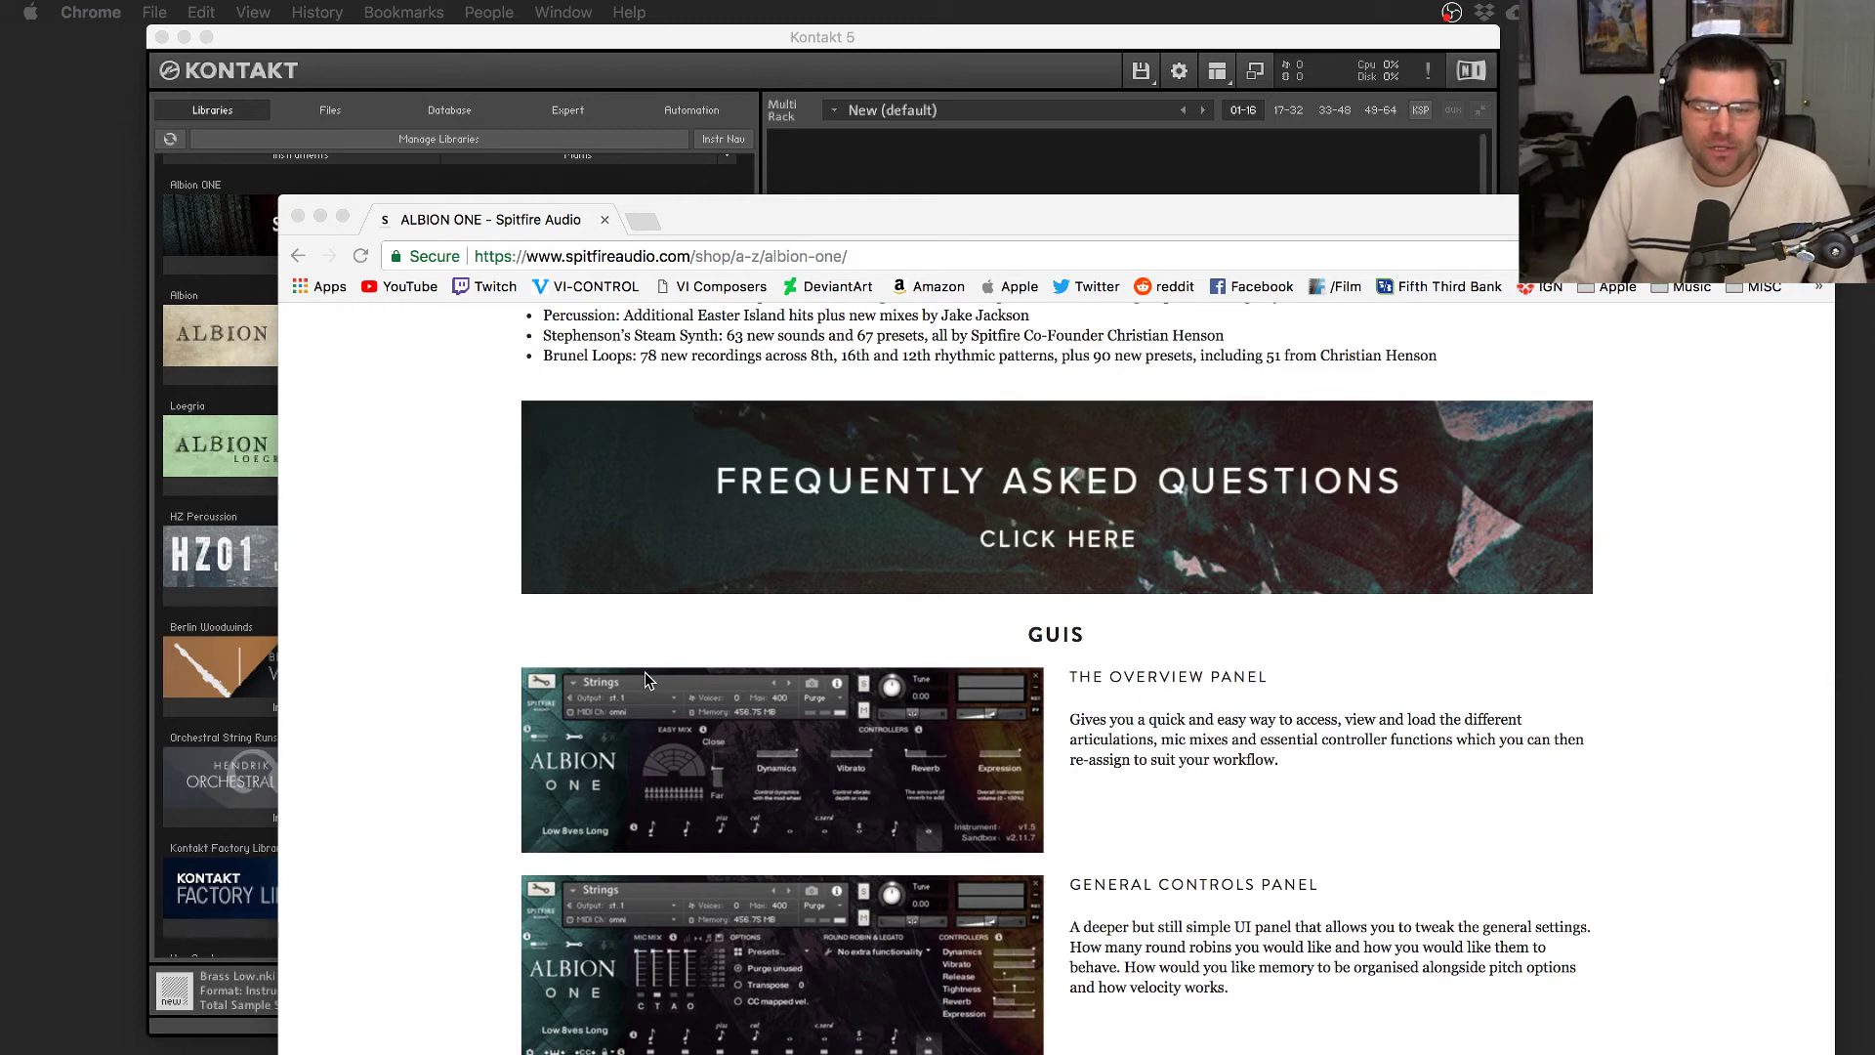
scroll(643, 672, "down", 2)
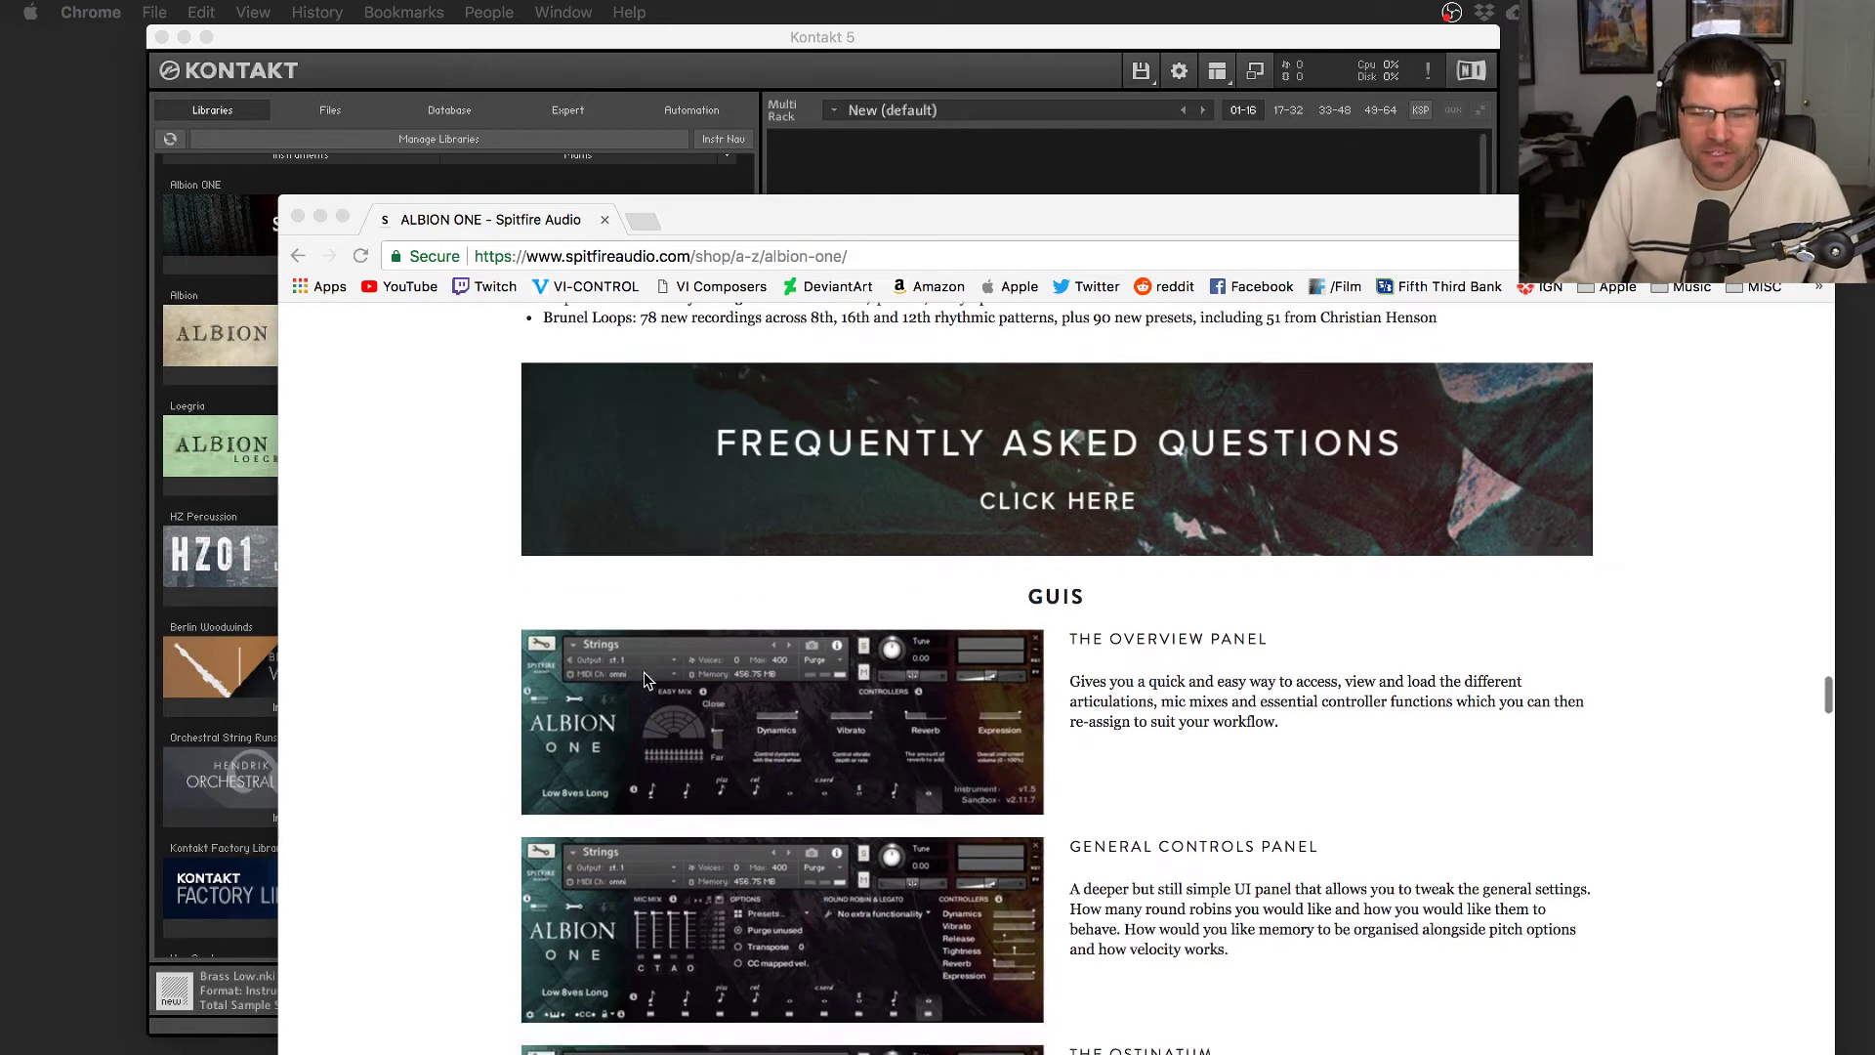
scroll(646, 680, "down", 10)
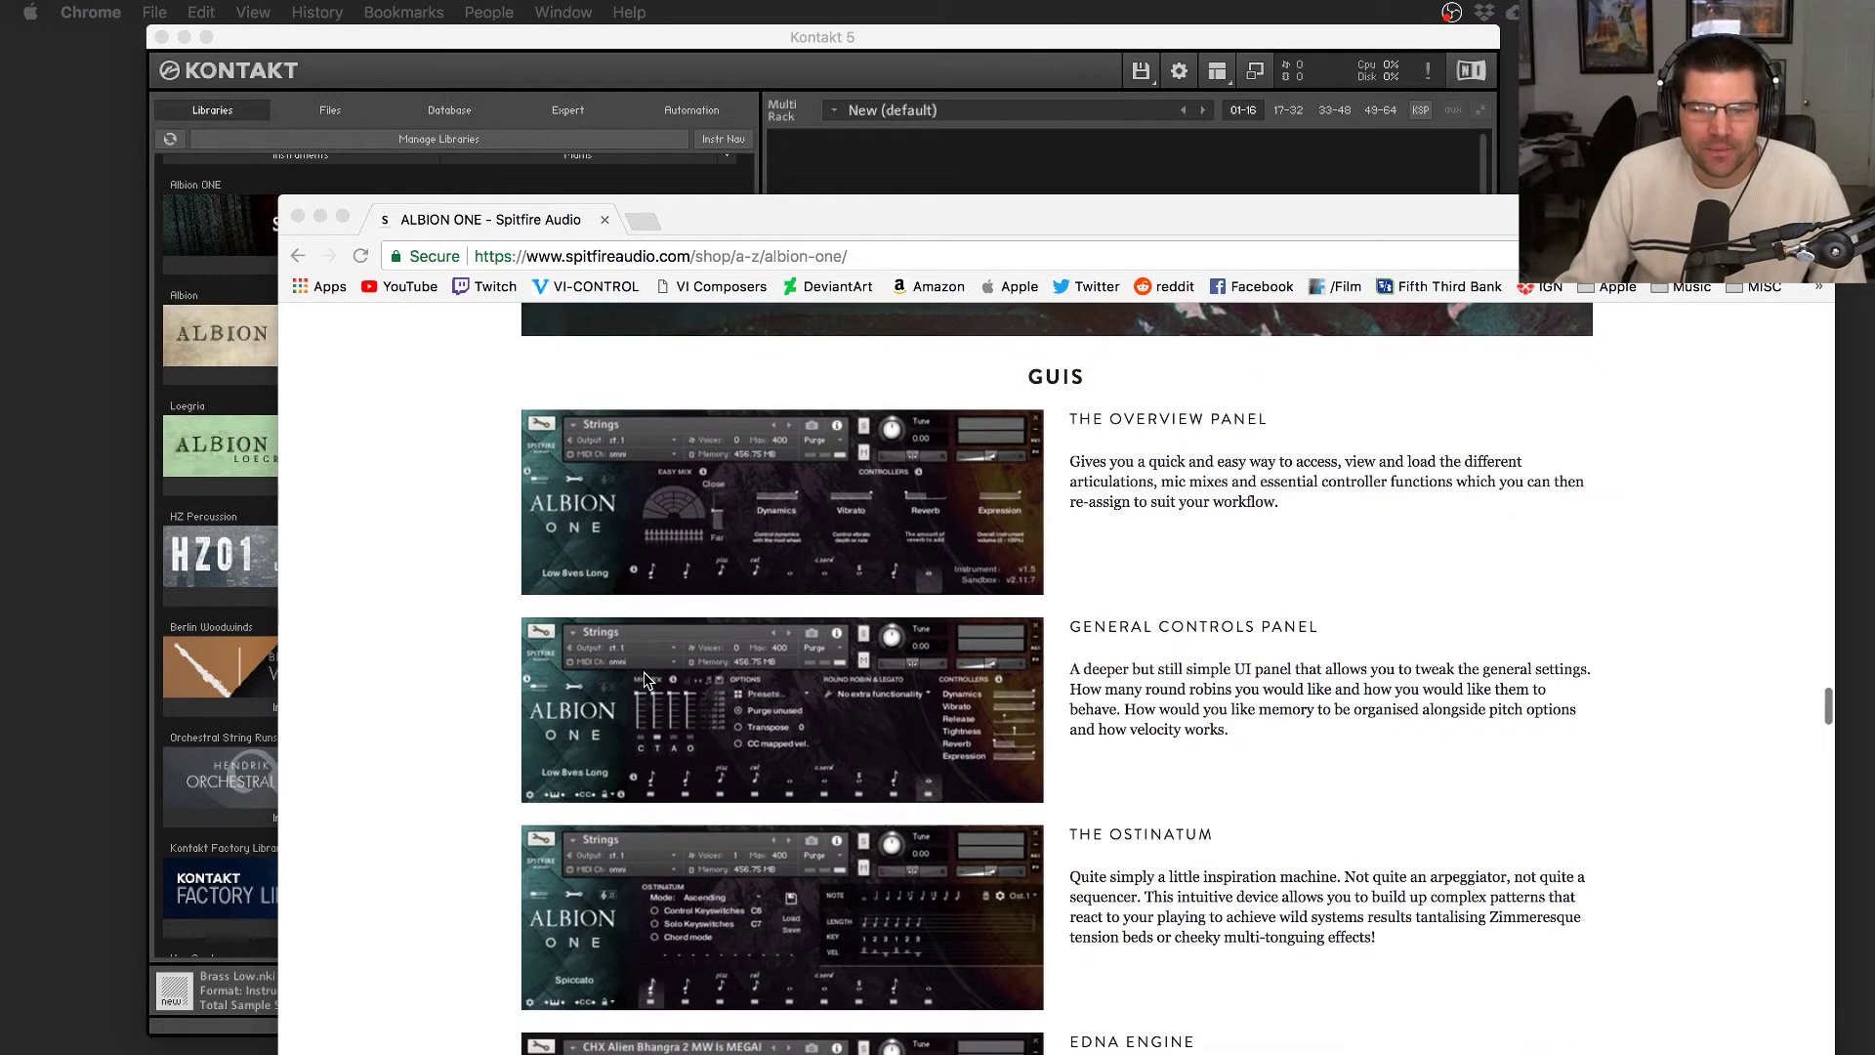
scroll(642, 672, "down", 13)
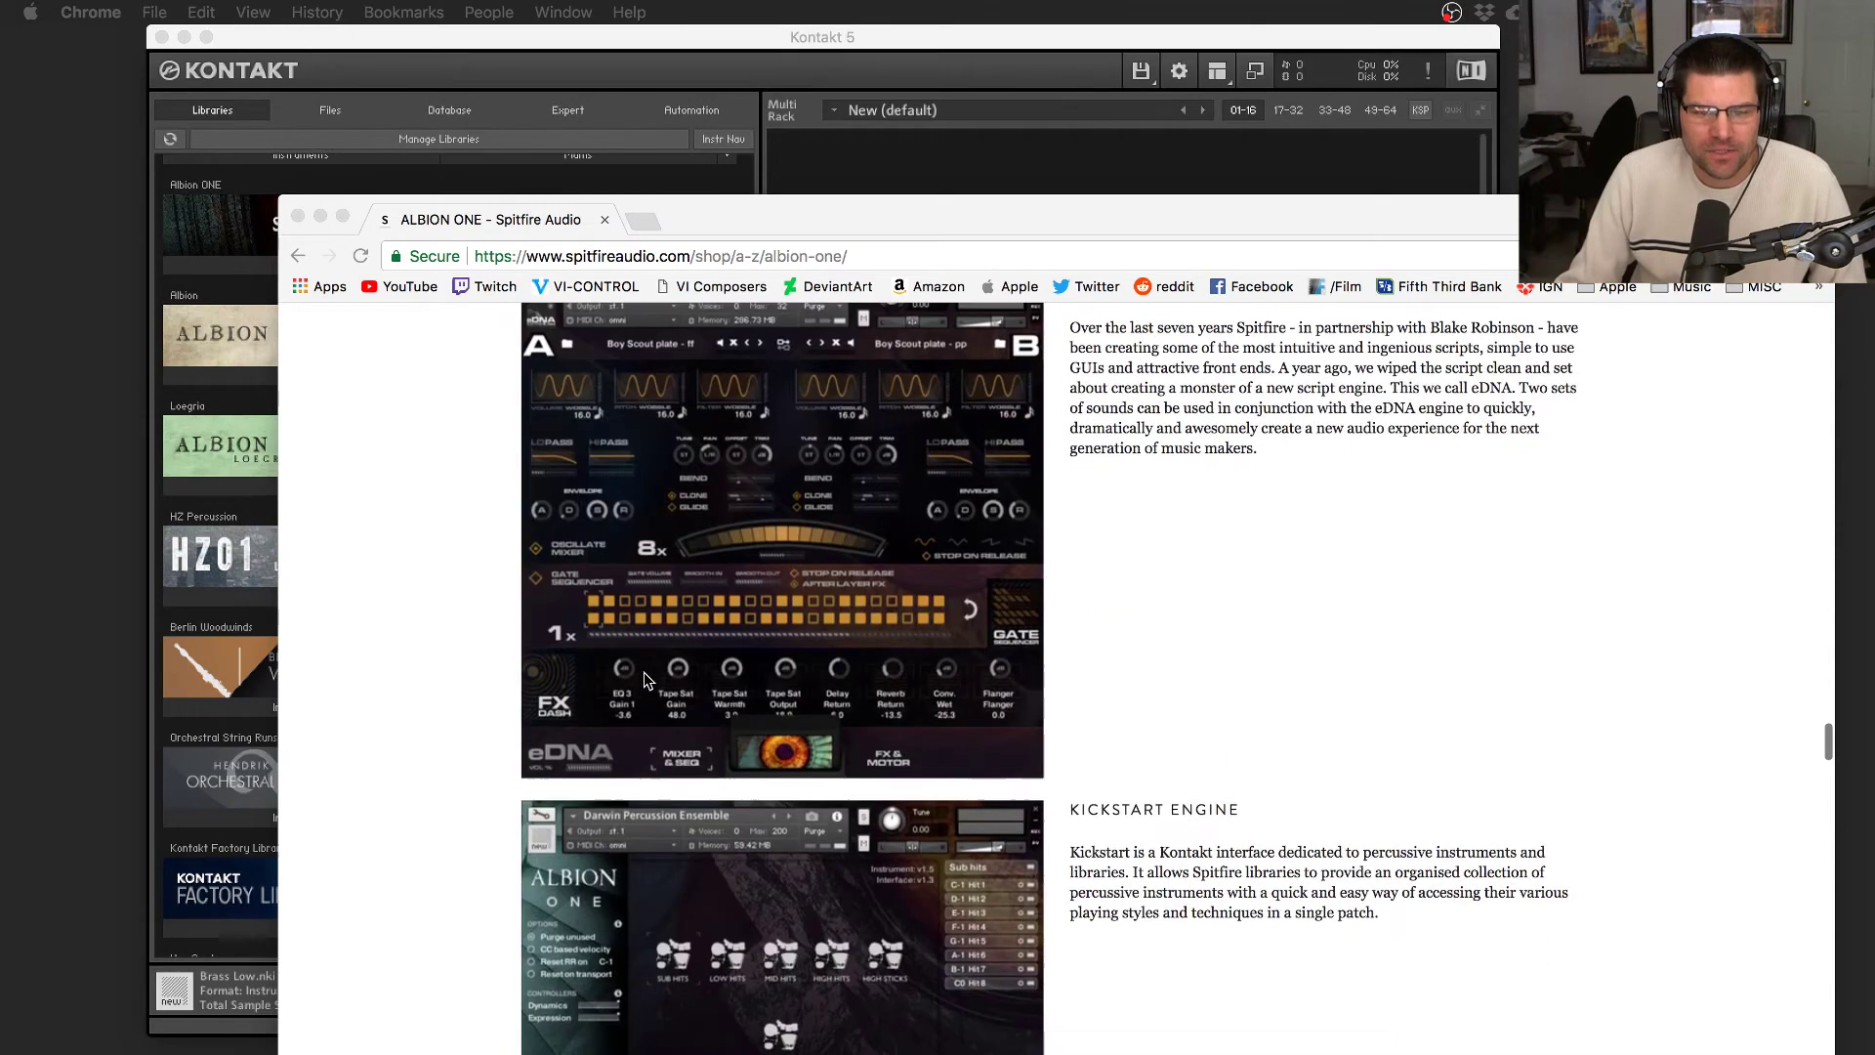
scroll(642, 672, "down", 4)
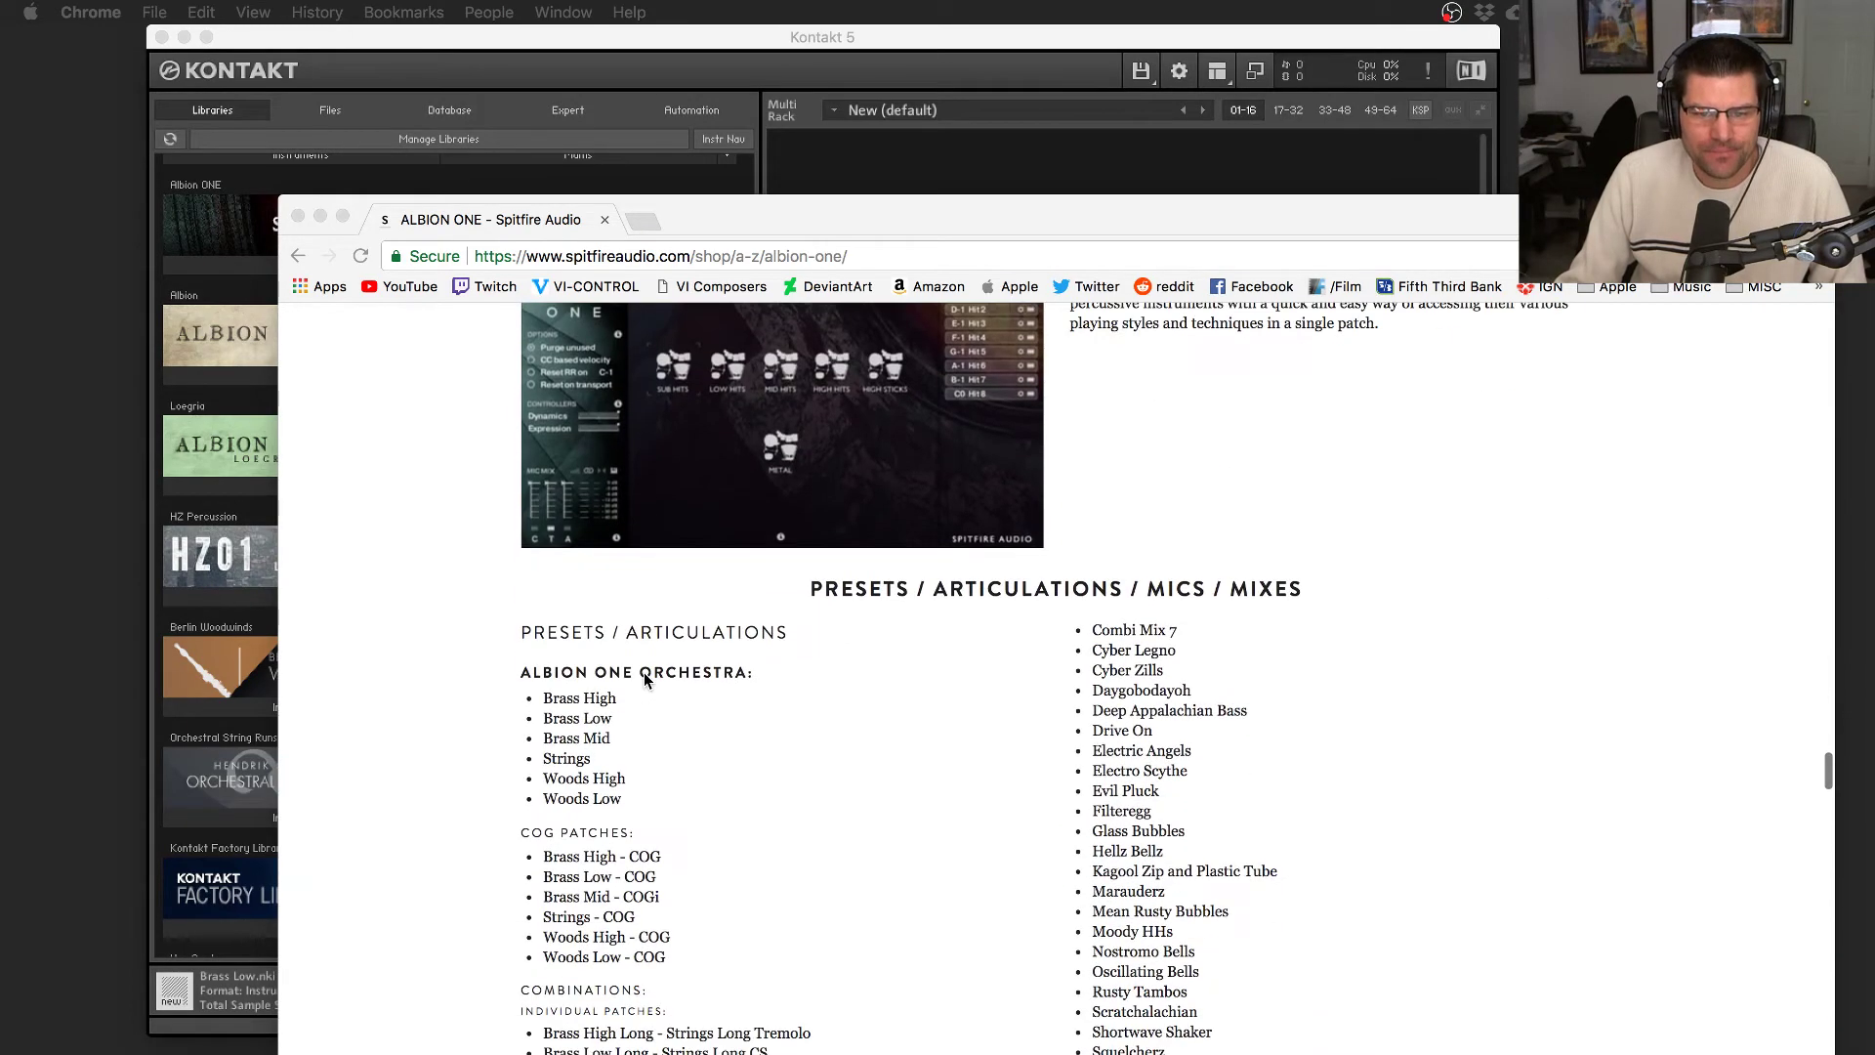
Switch to Kontakt, load Brass High.nki from Albion ONE's Albion One Orchestra folder and select its Long articulation
left_click(320, 216)
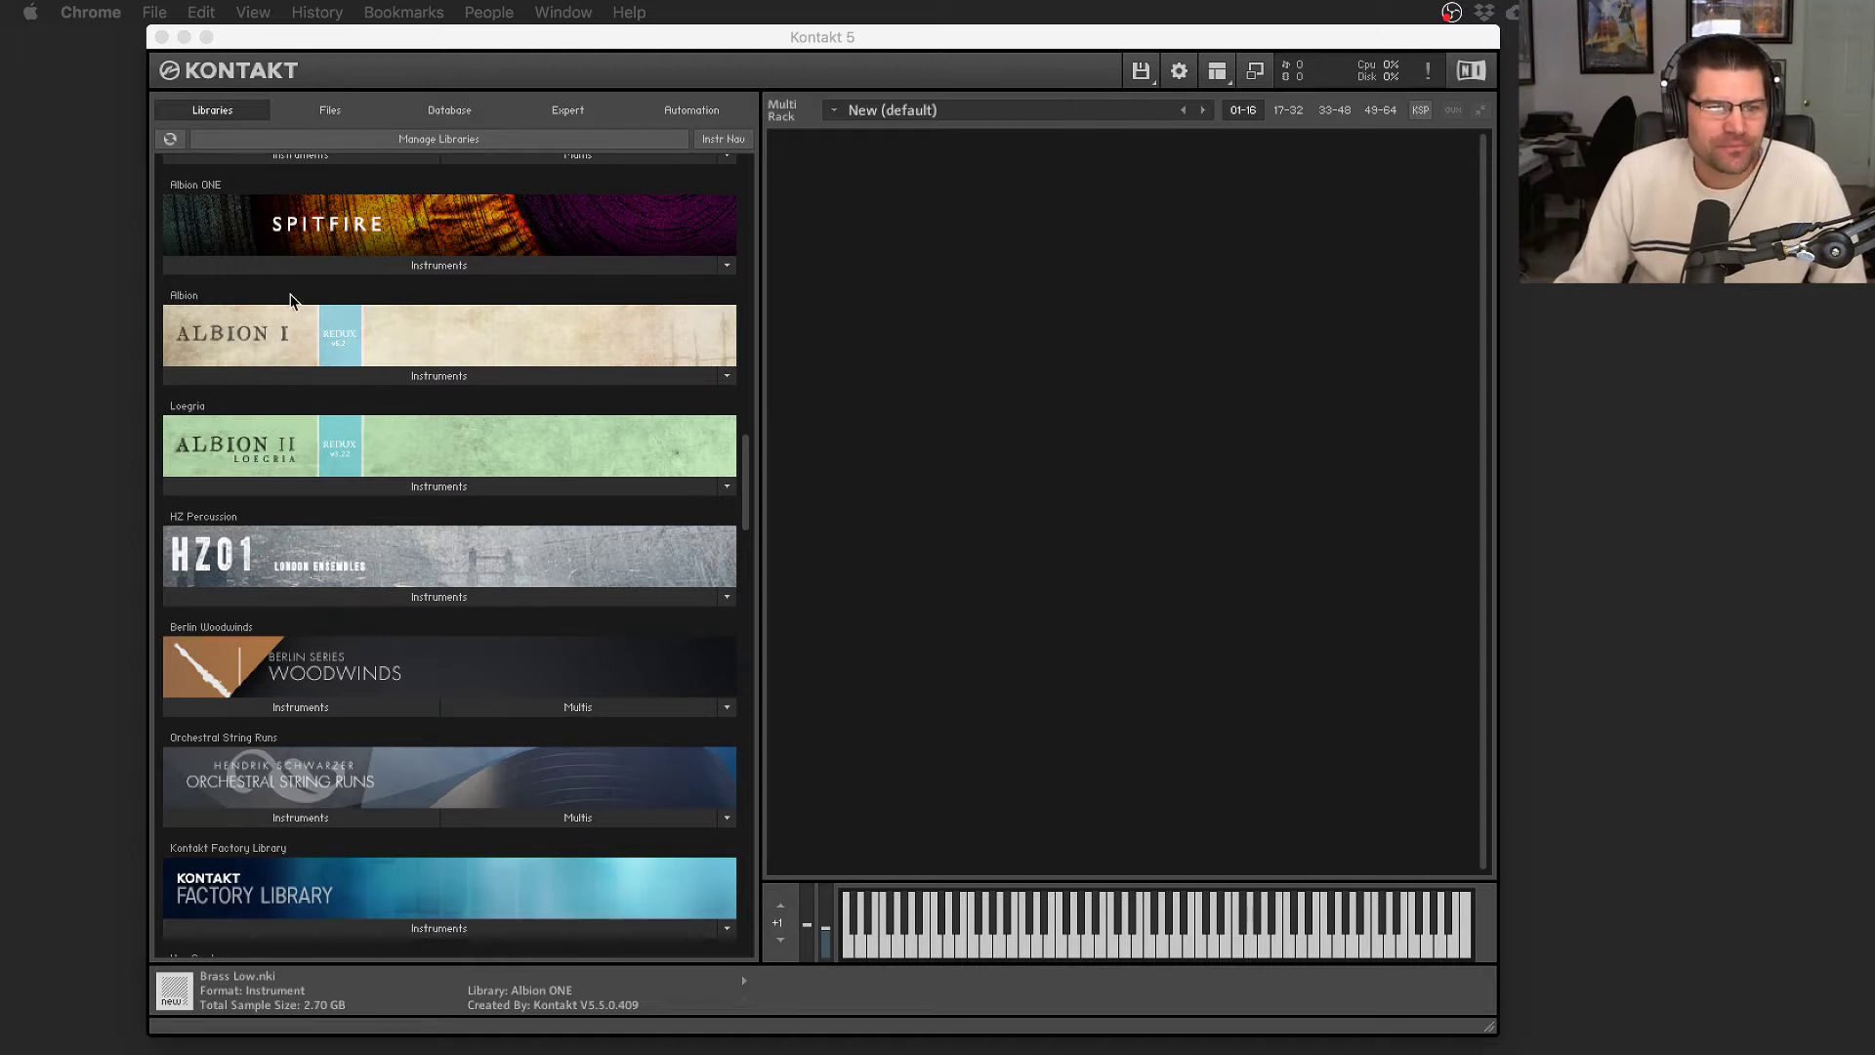
left_click(296, 267)
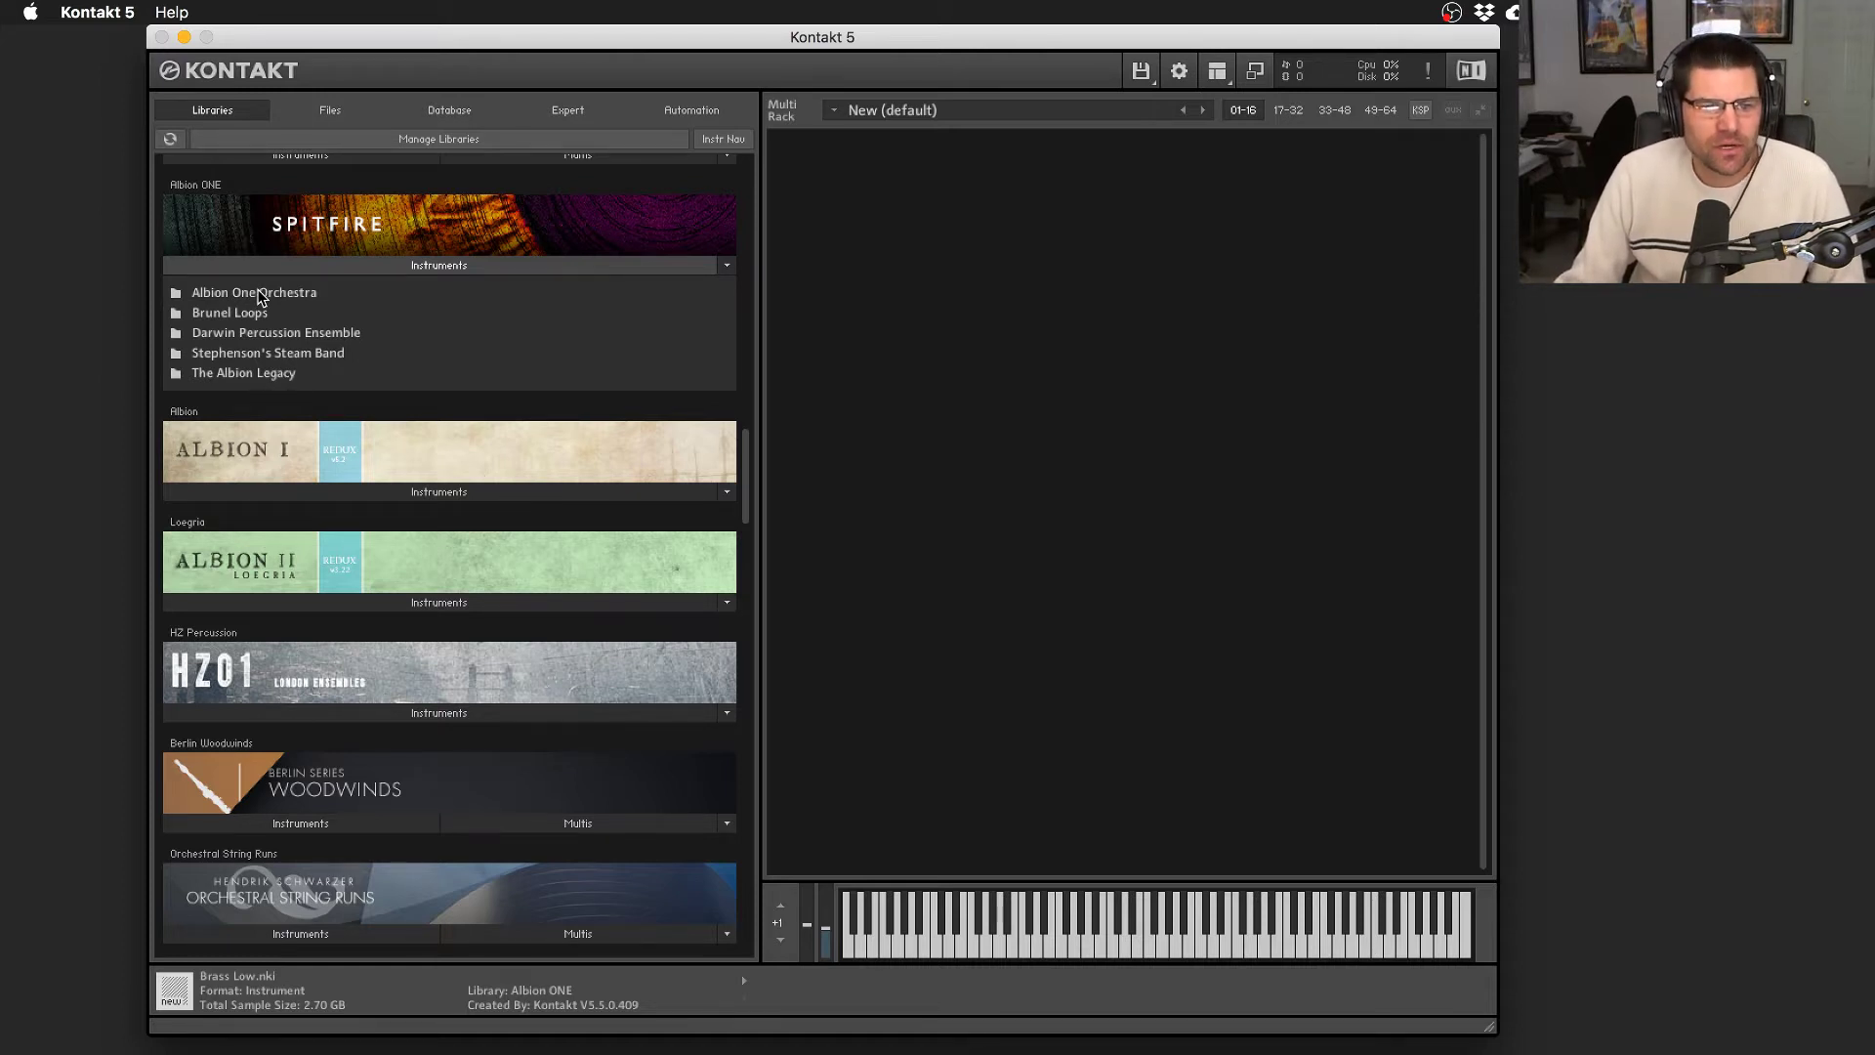
double_click(262, 294)
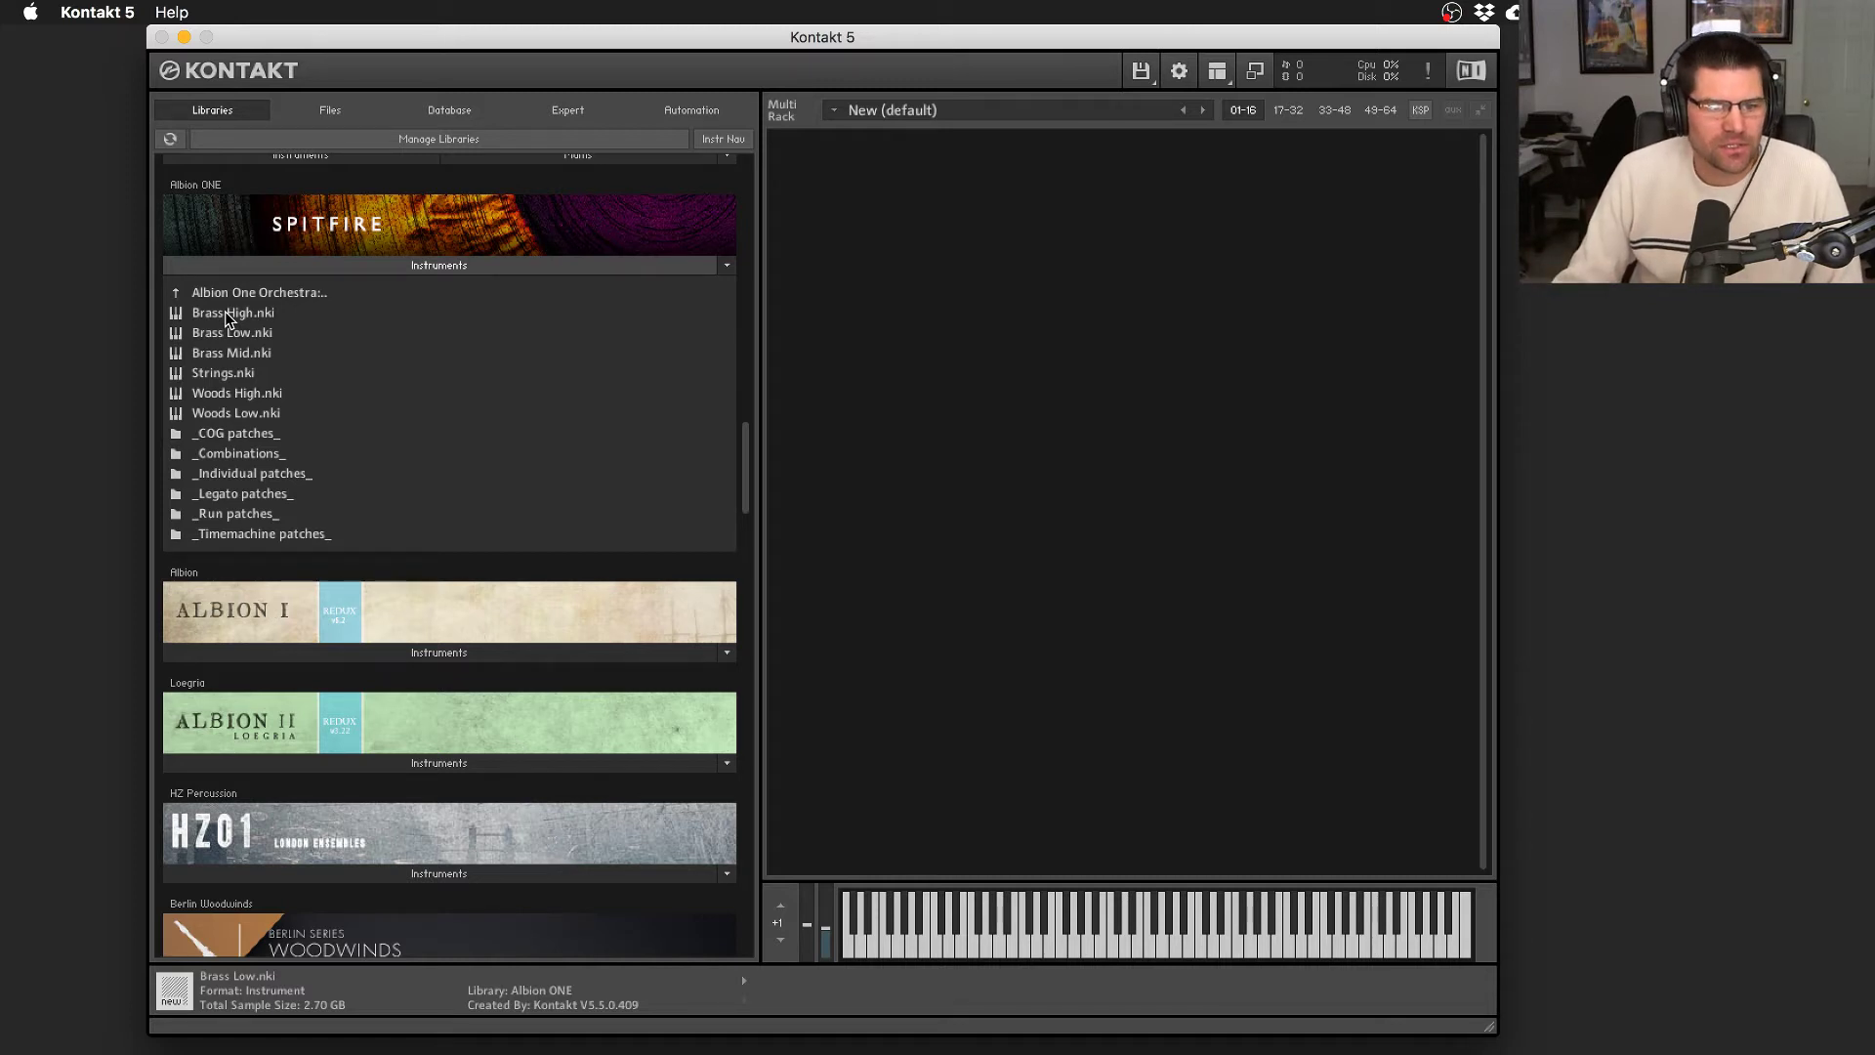
left_click(226, 337)
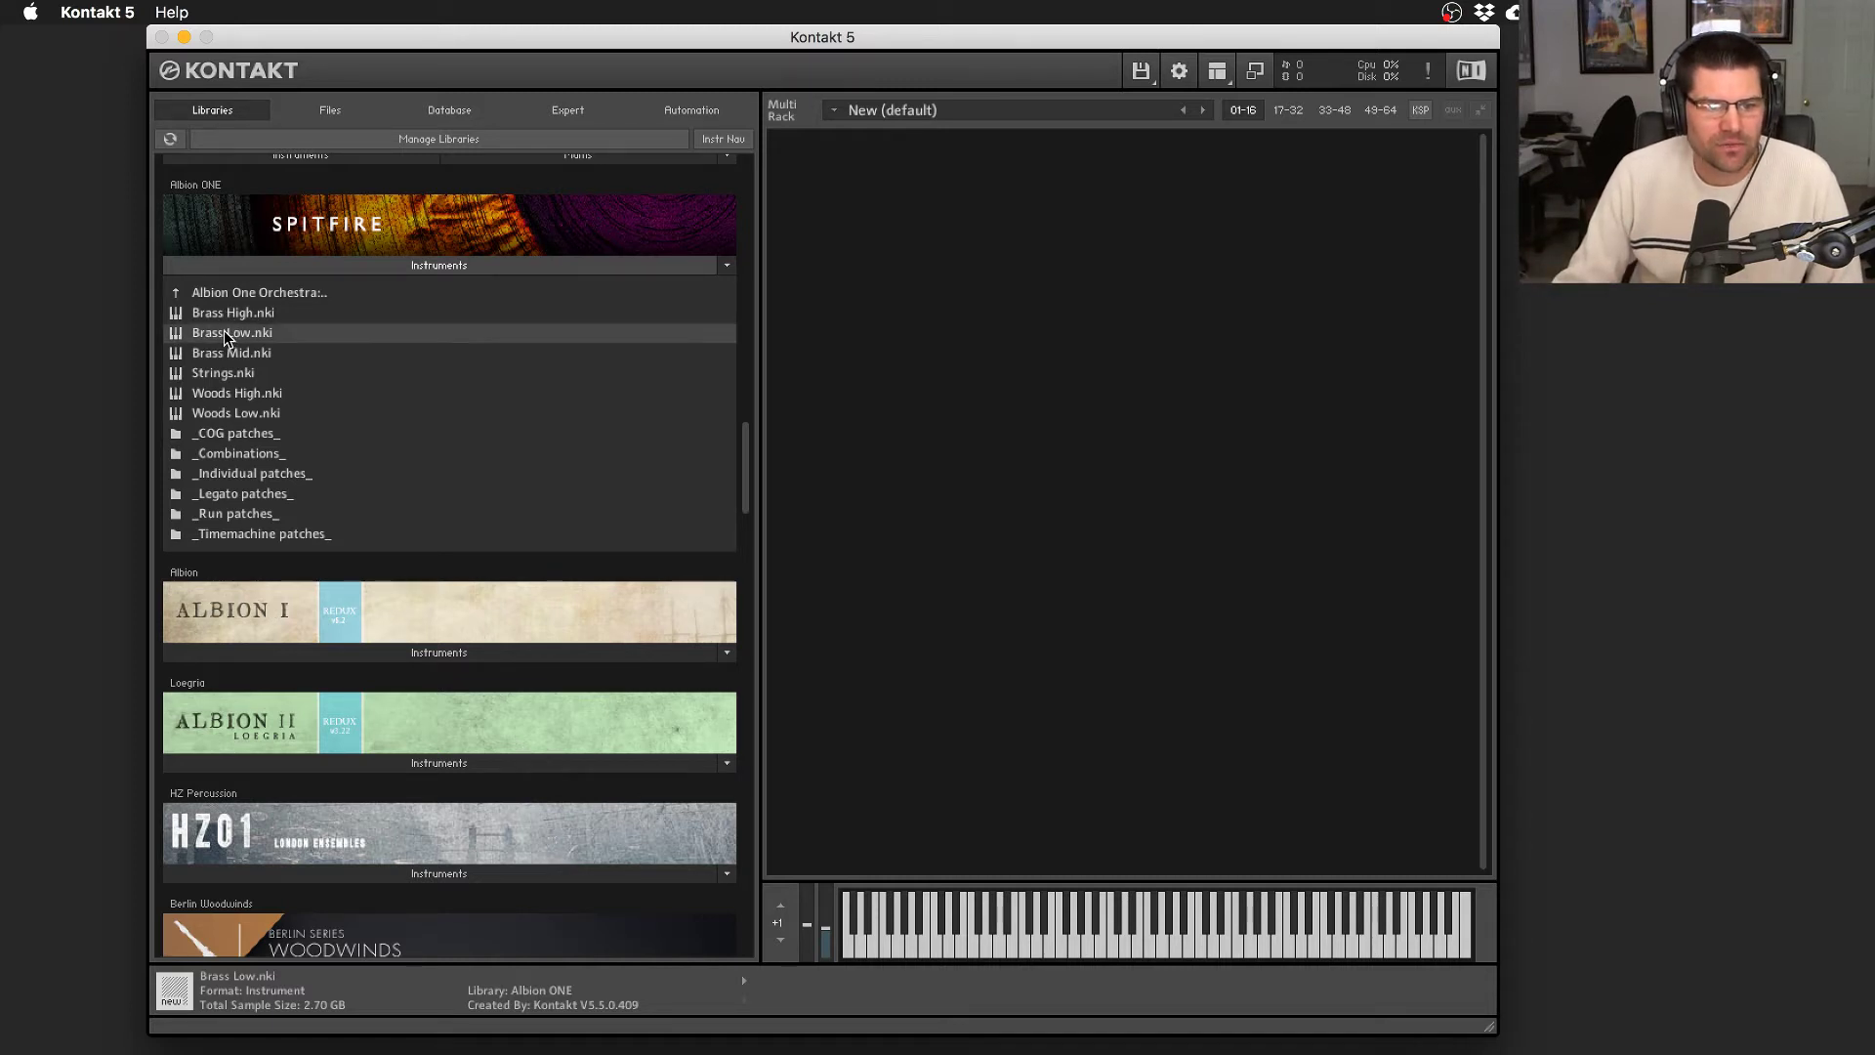
double_click(222, 314)
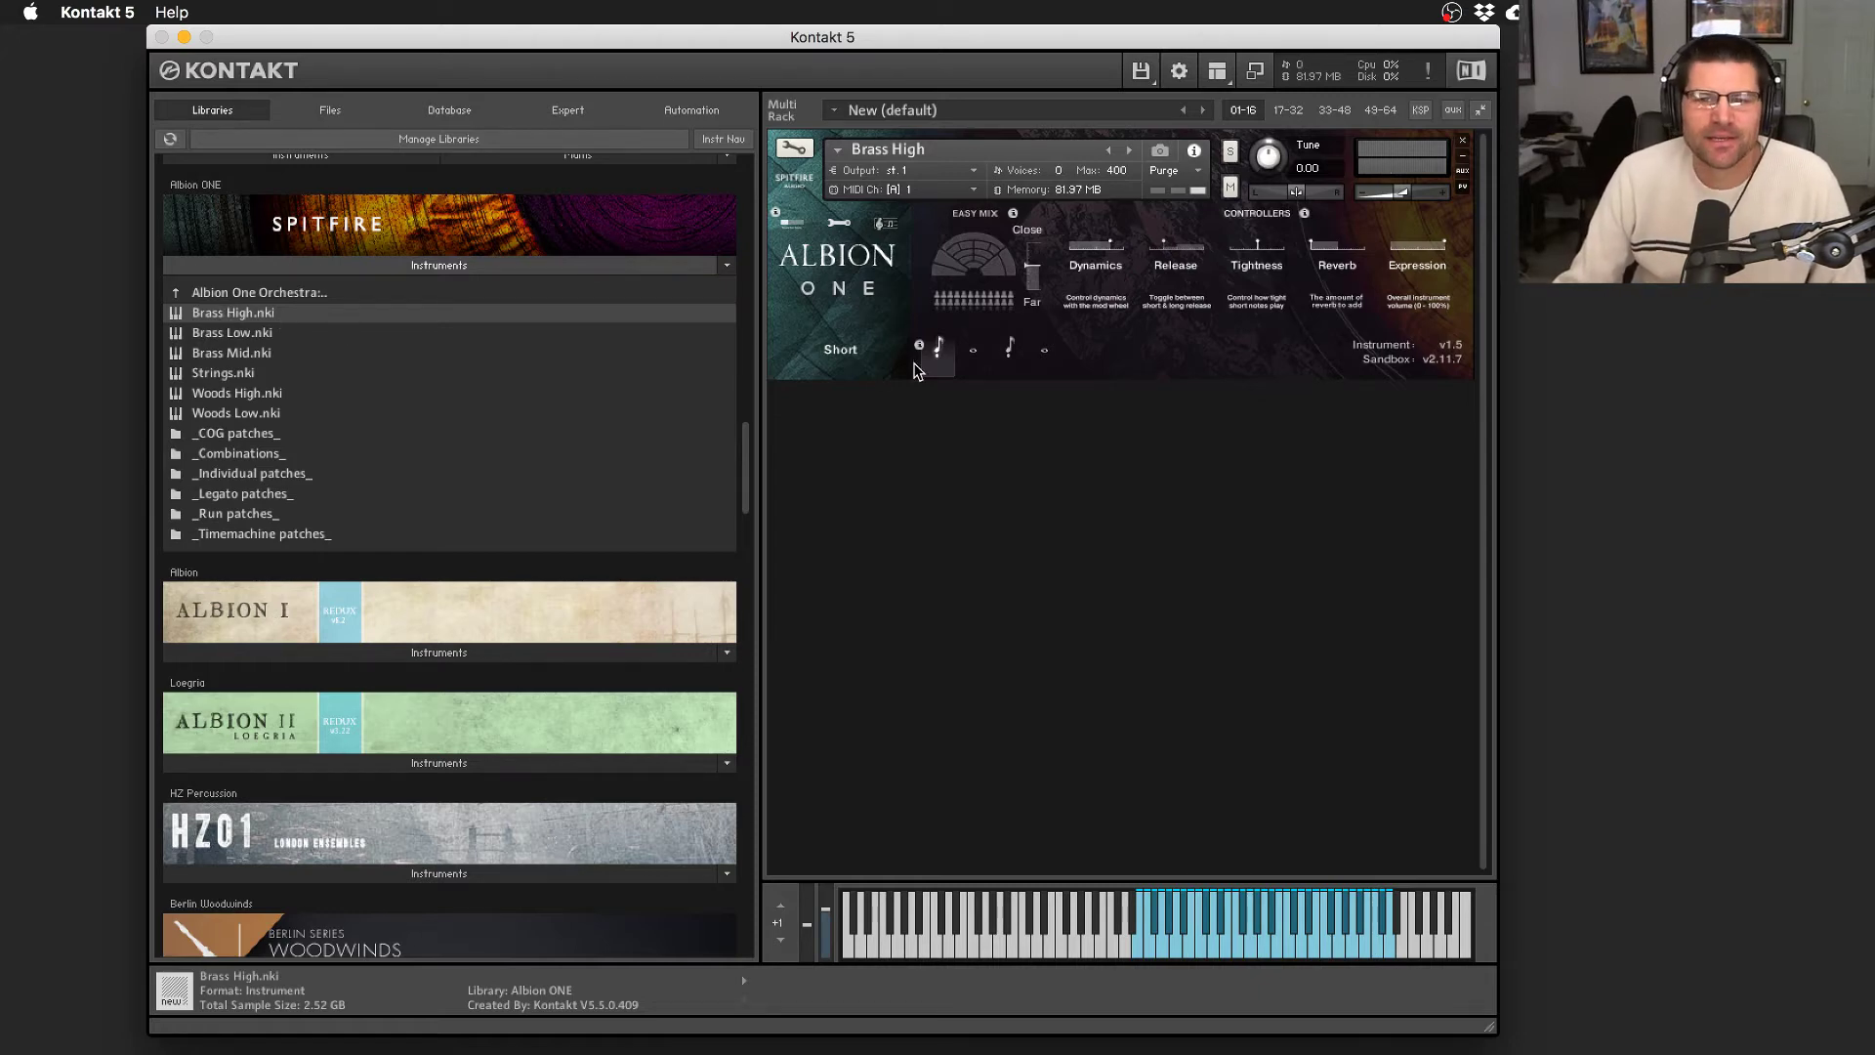
mouse_move(1080, 39)
left_mouse_down()
mouse_move(1107, 68)
mouse_move(1078, 71)
left_mouse_up()
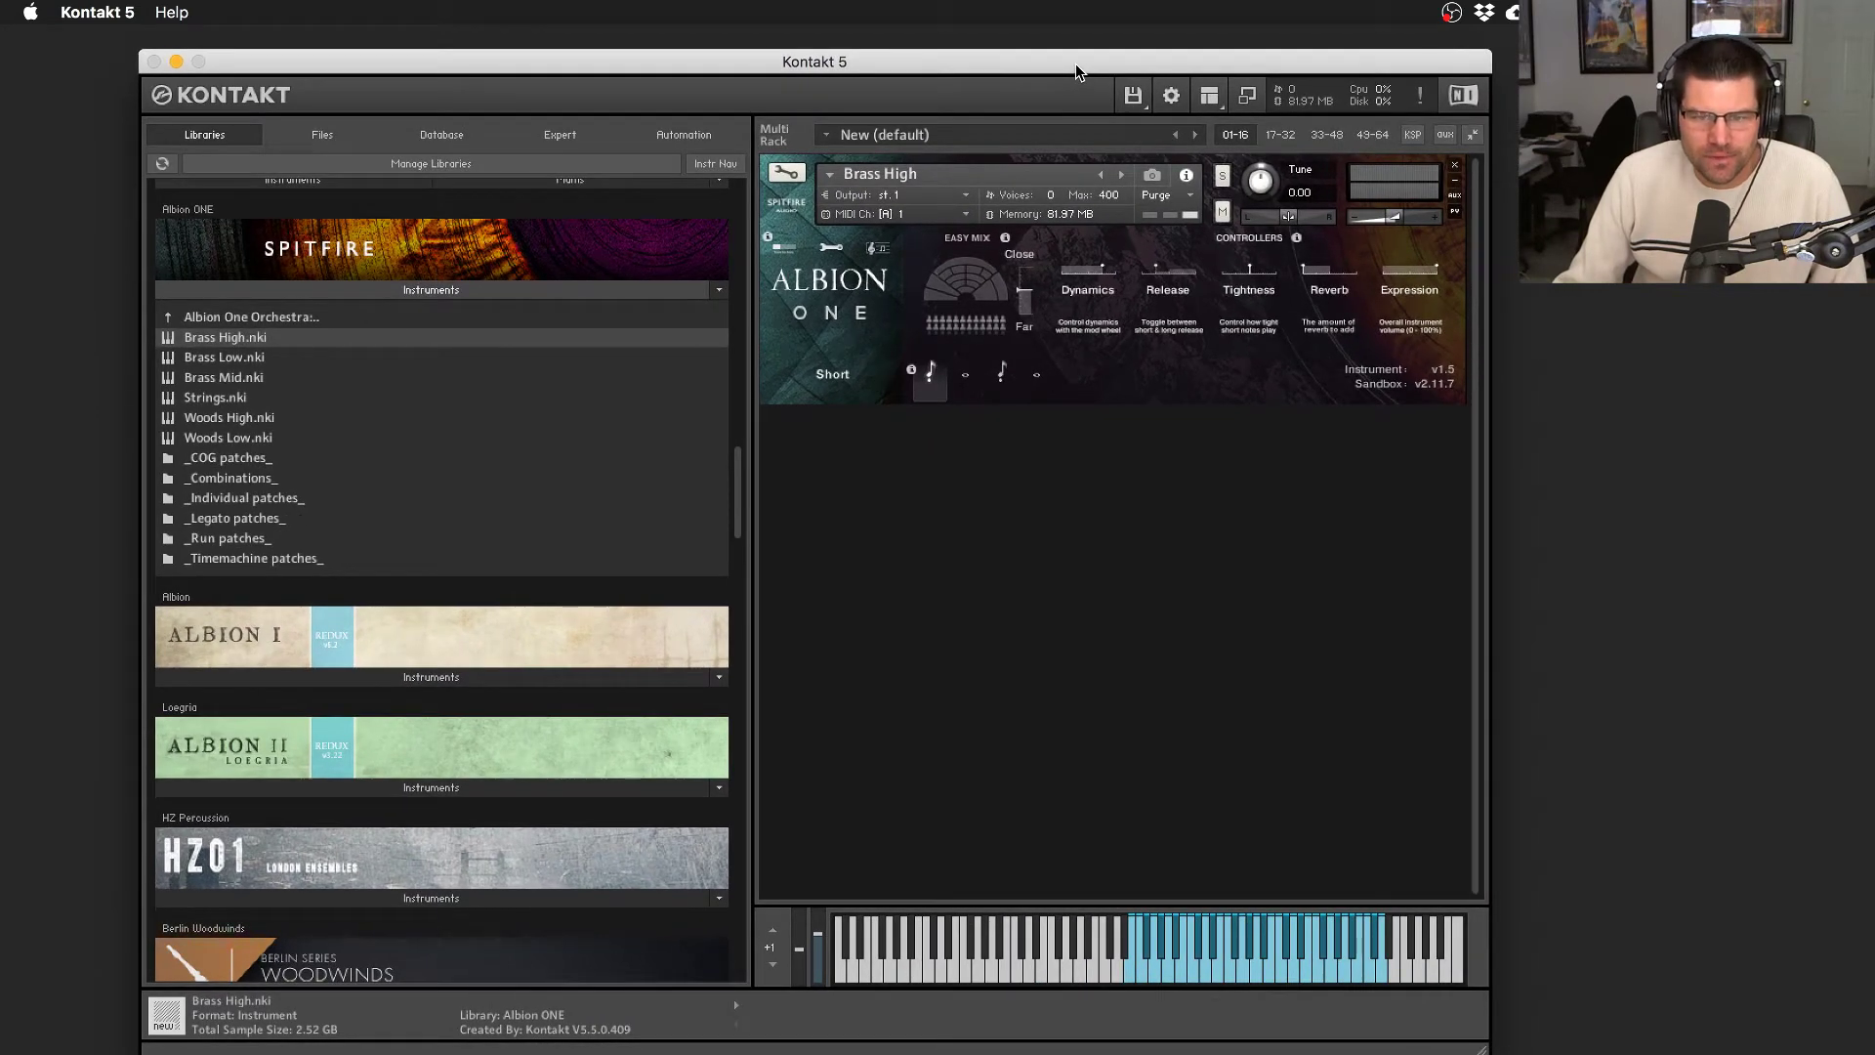
left_click(967, 379)
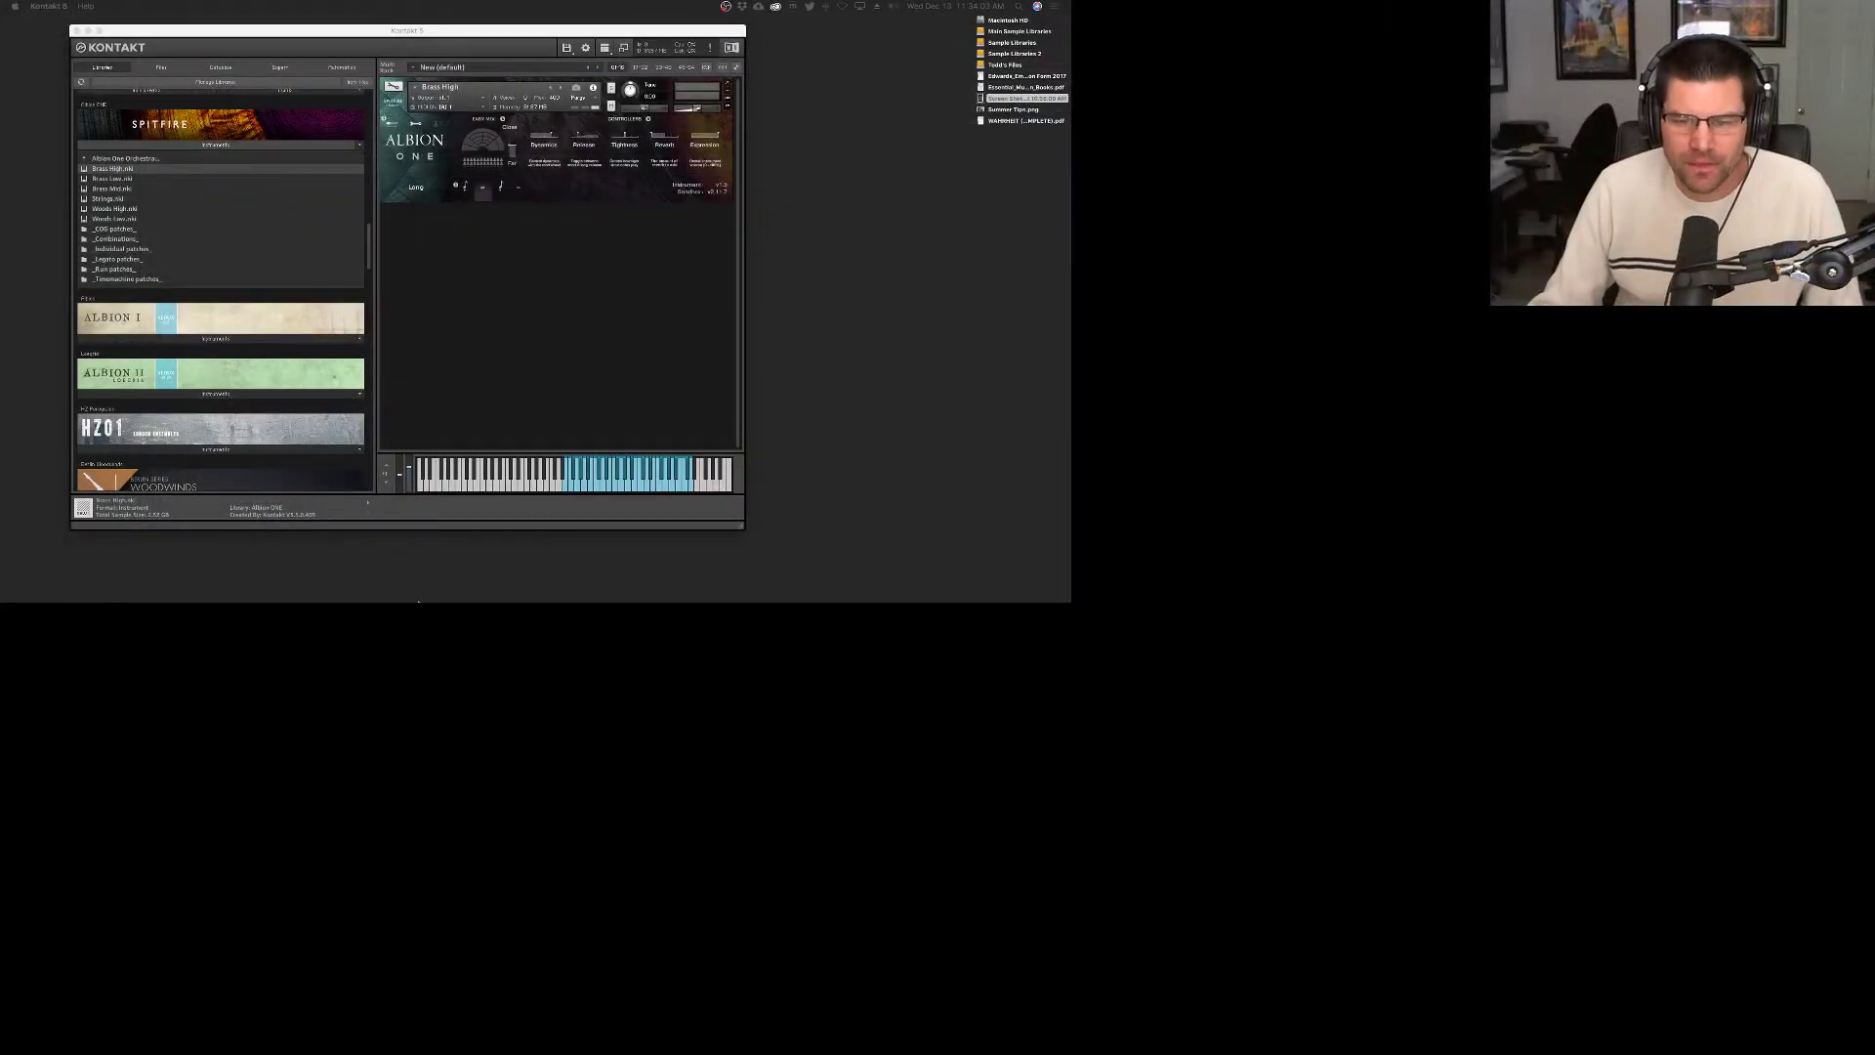
In System Preferences, change the display resolution to Scaled, trying the third size option before choosing the second from Larger Text
mouse_move(807, 589)
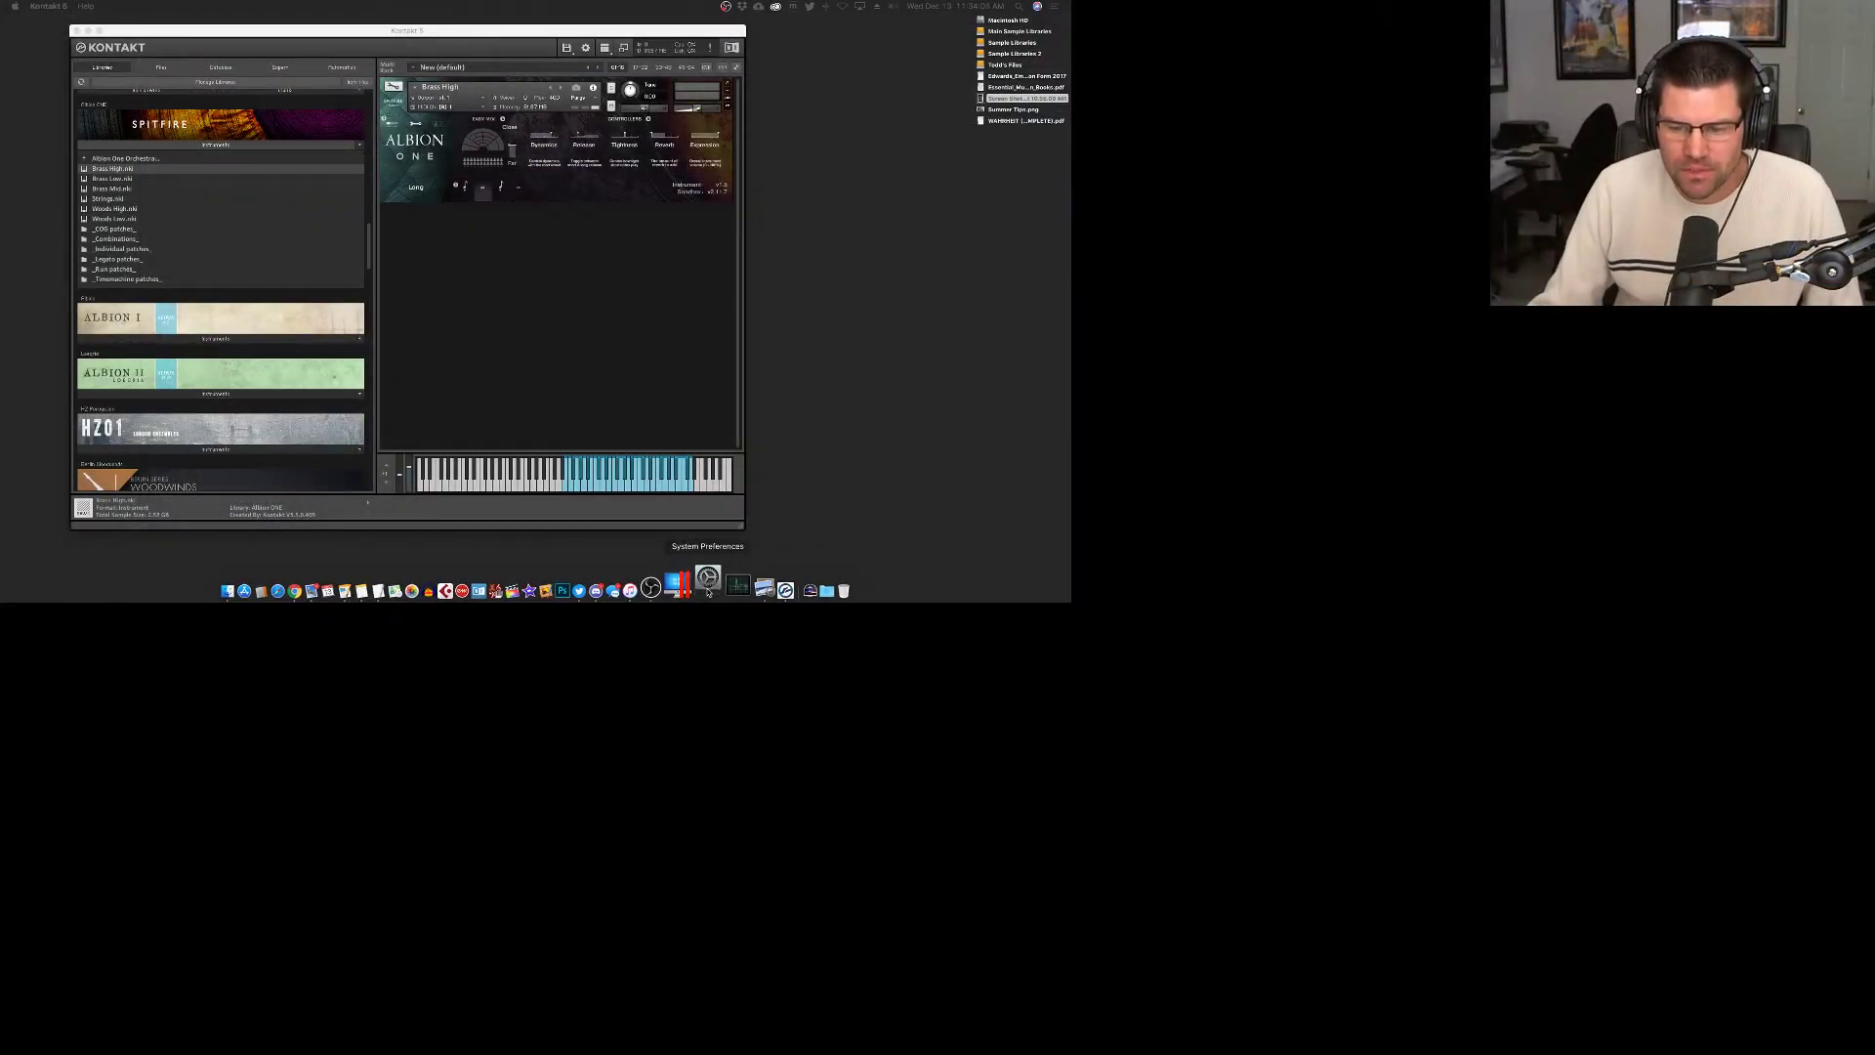
left_click(708, 589)
left_click(527, 120)
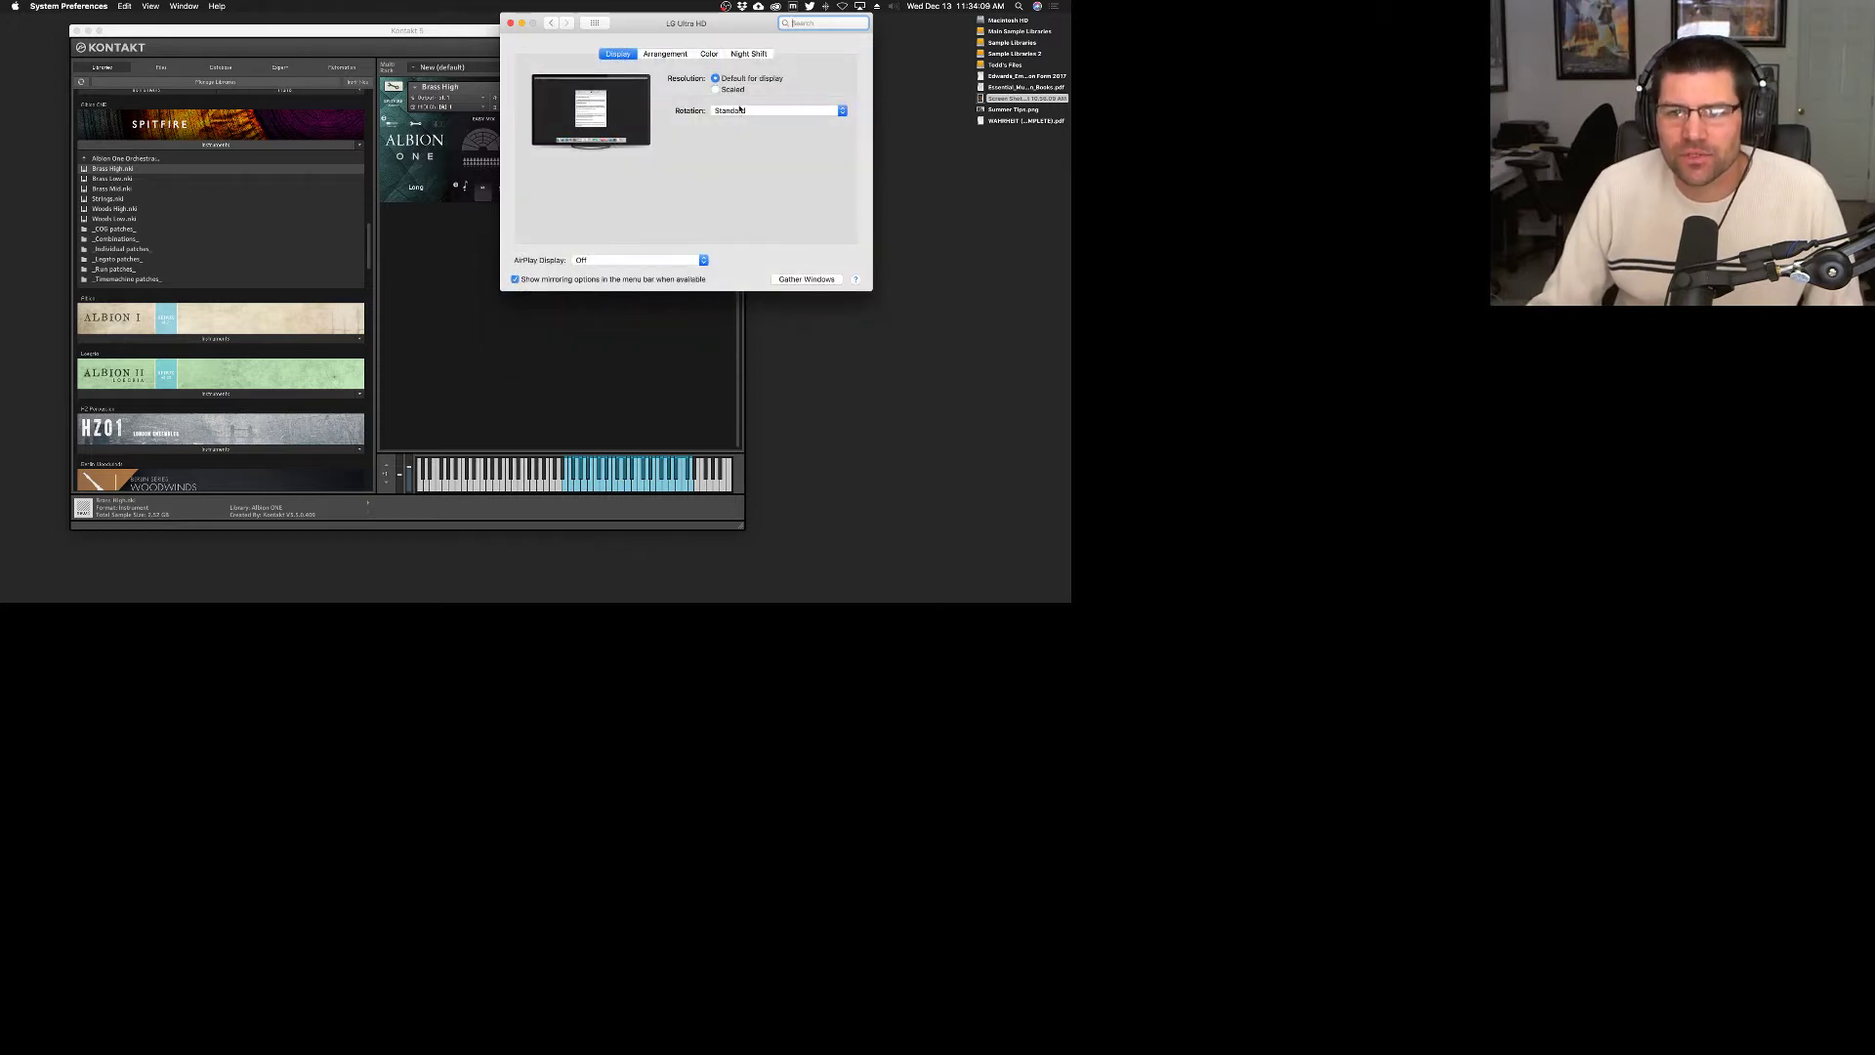
left_click(715, 89)
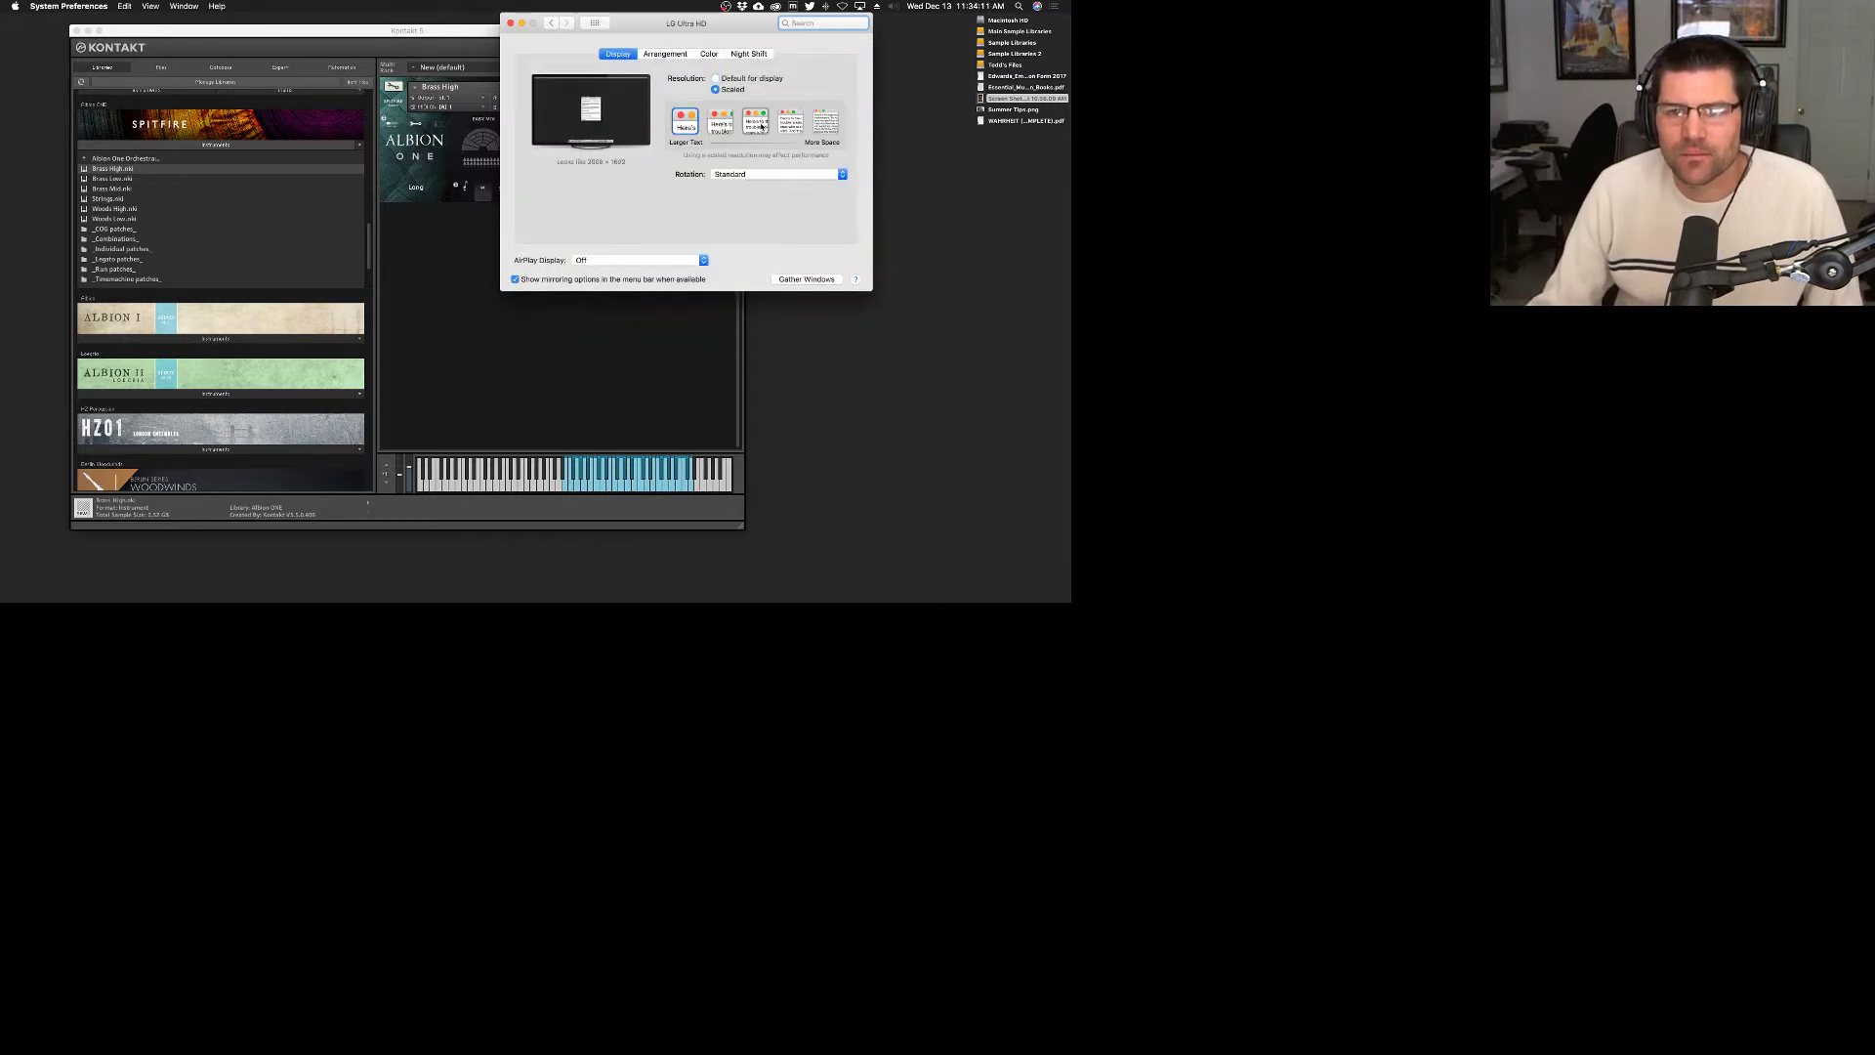
left_click(762, 125)
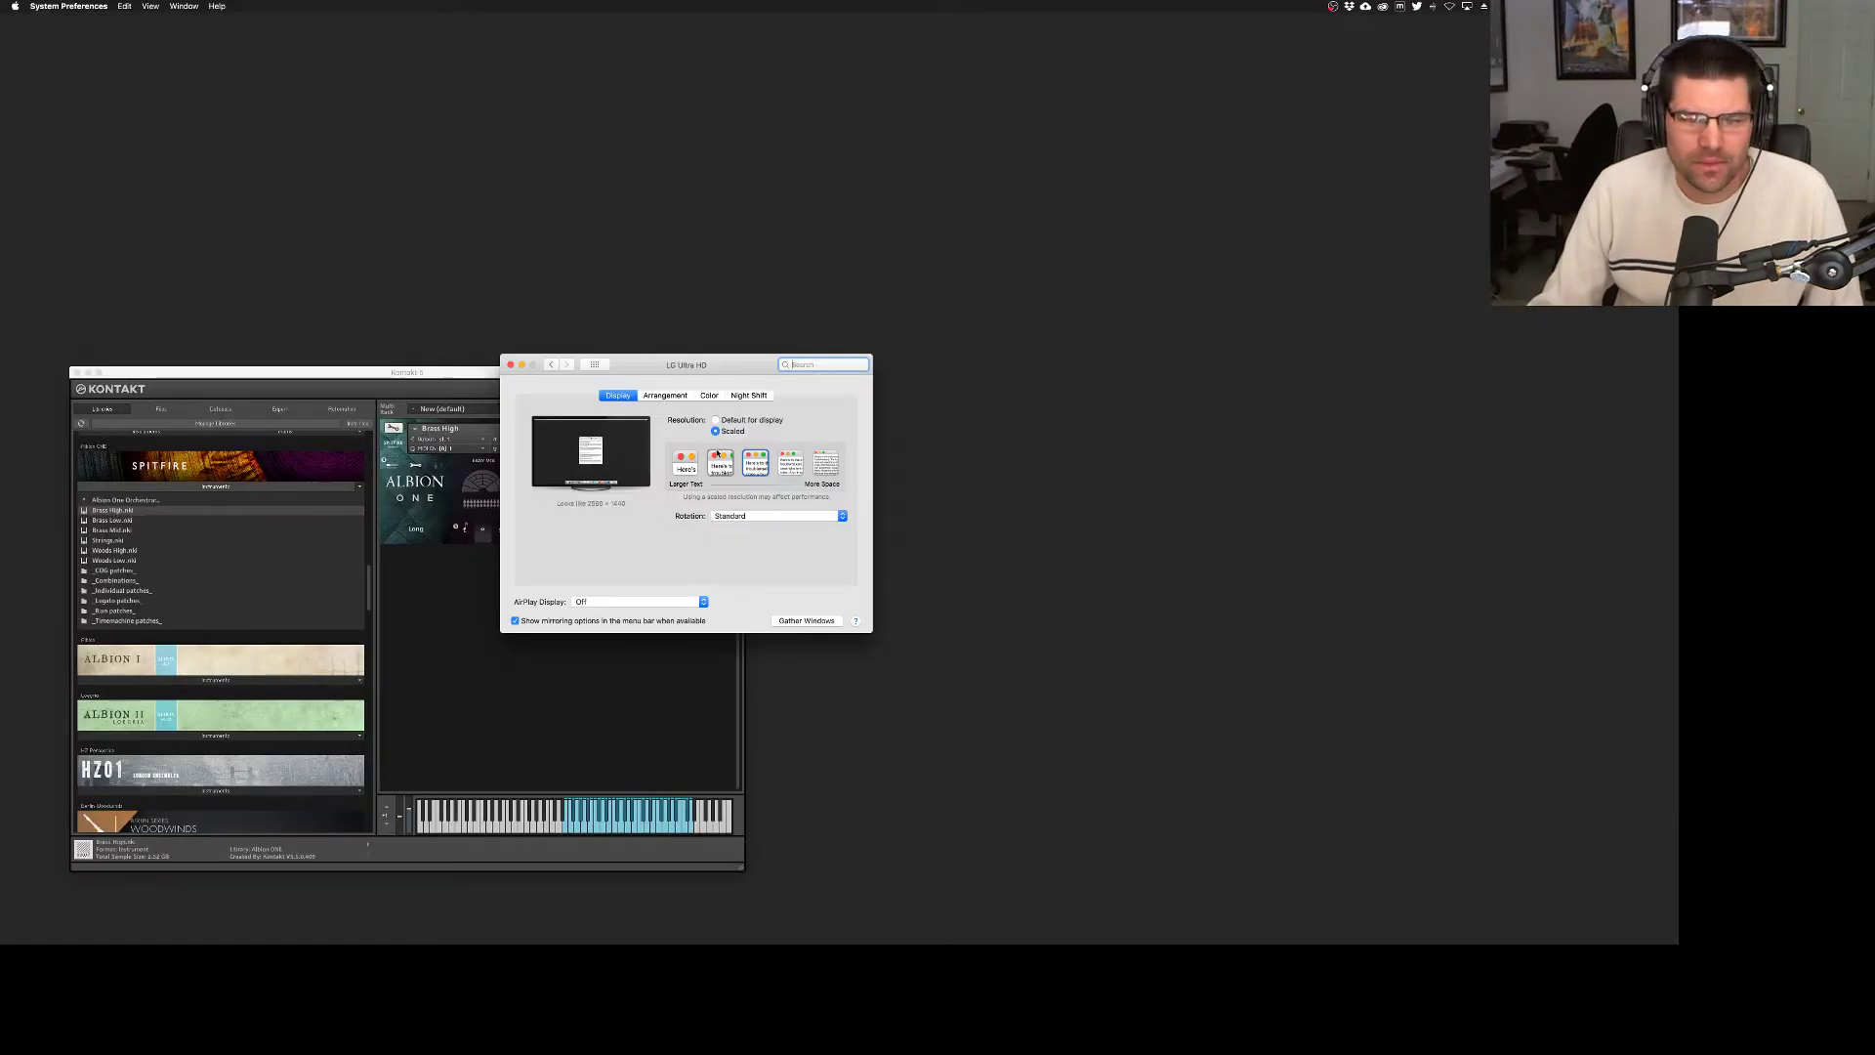
left_click(720, 459)
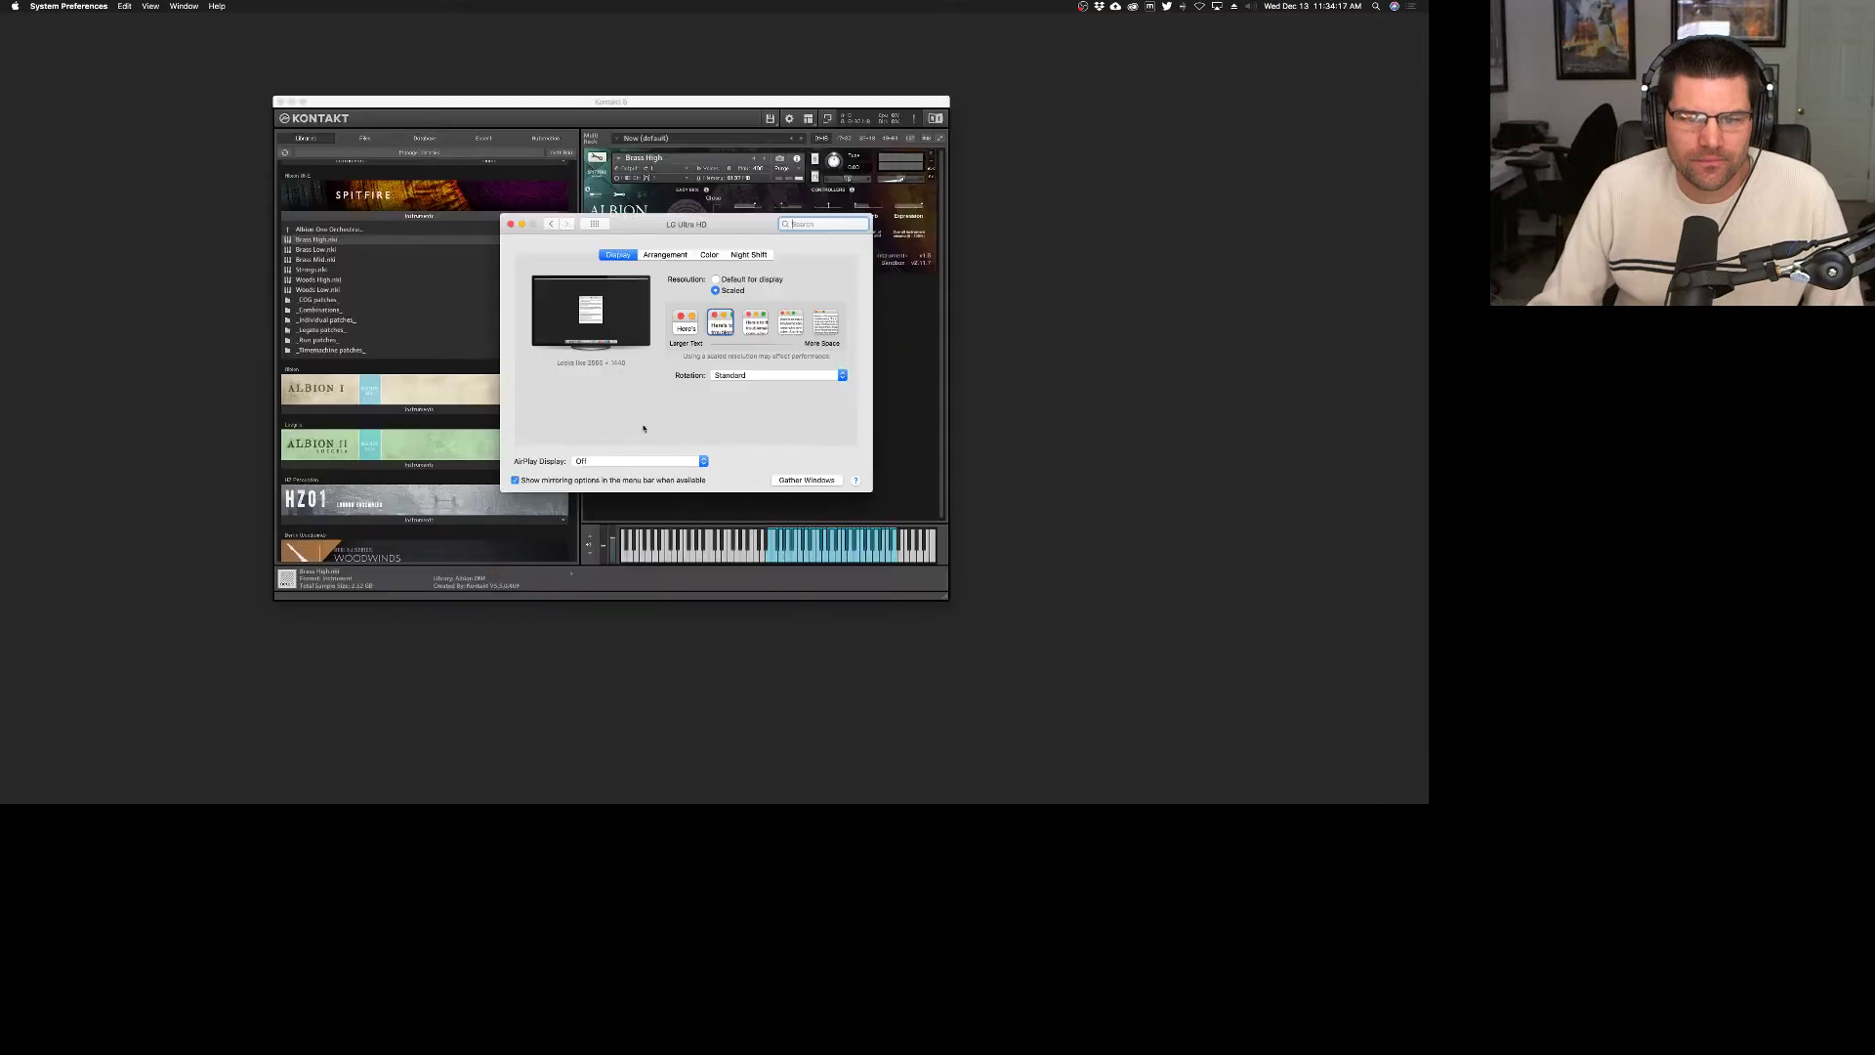
left_click(510, 224)
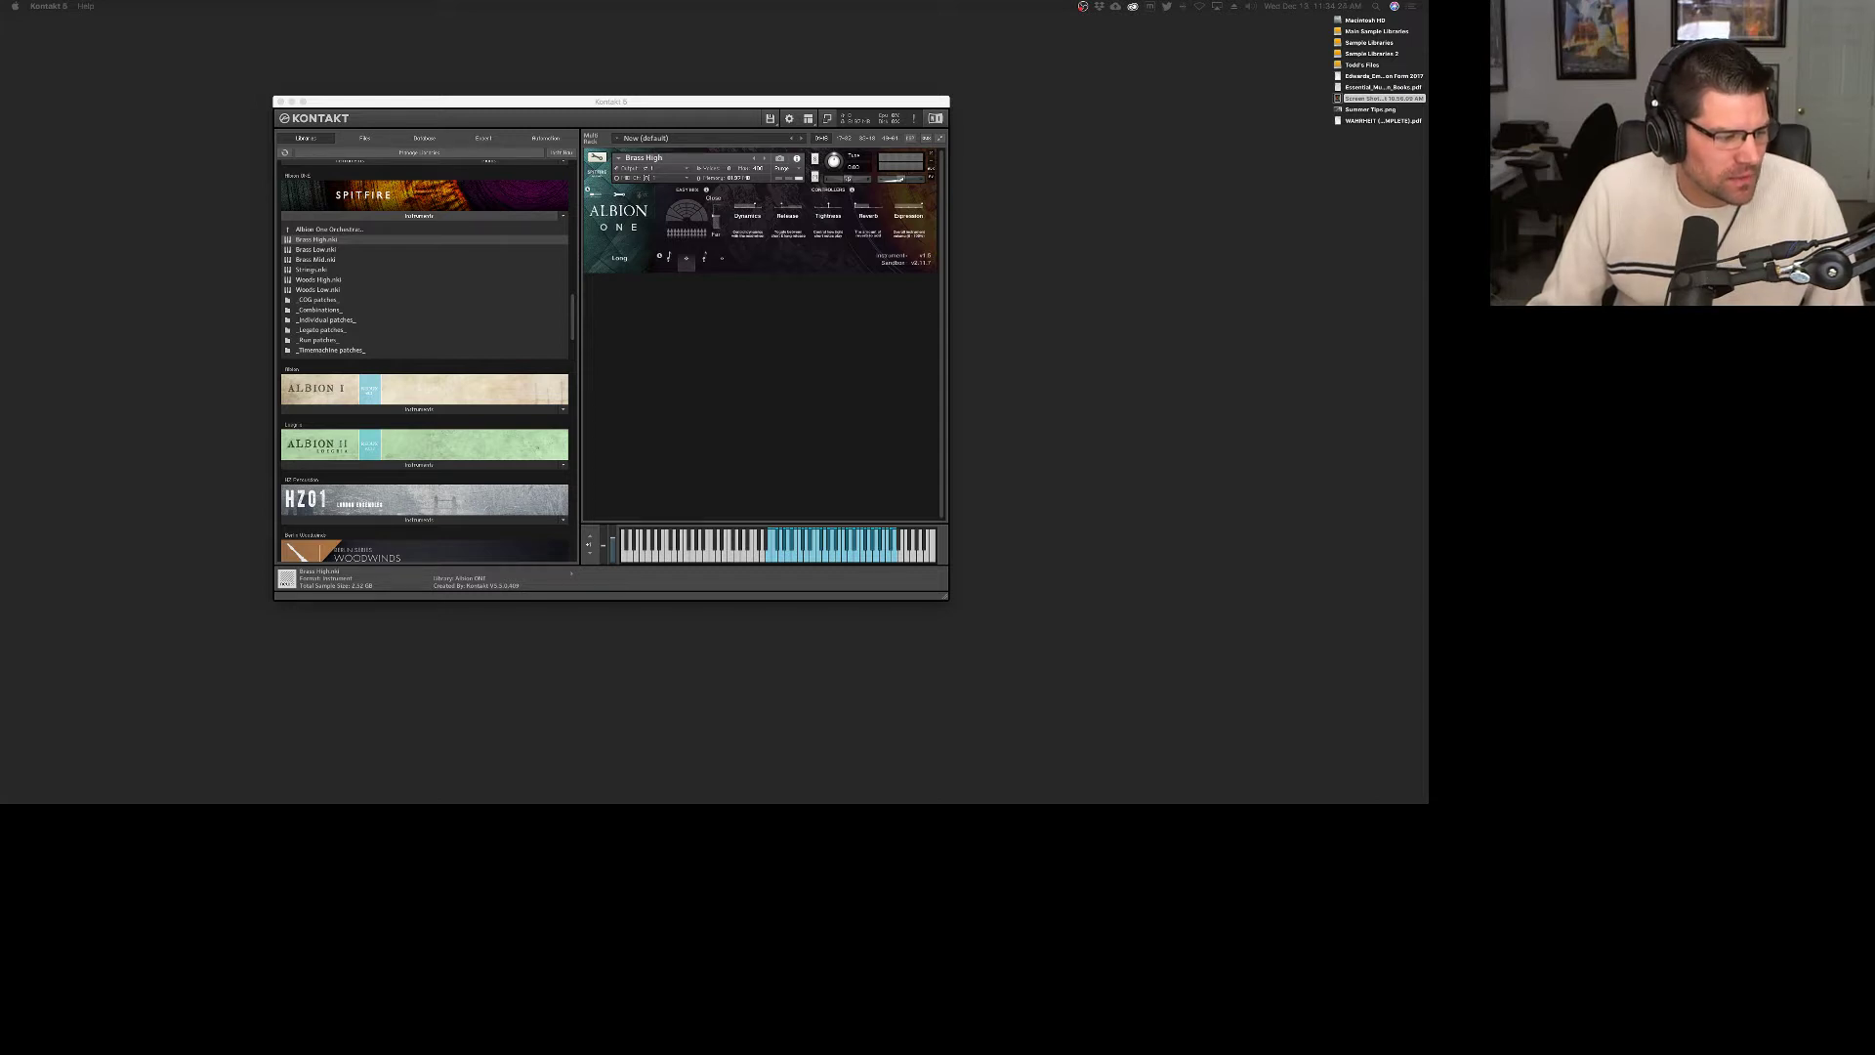
Reopen the display settings in System Preferences and set the scaled resolution to the fourth option, one step below More Space
mouse_move(781, 796)
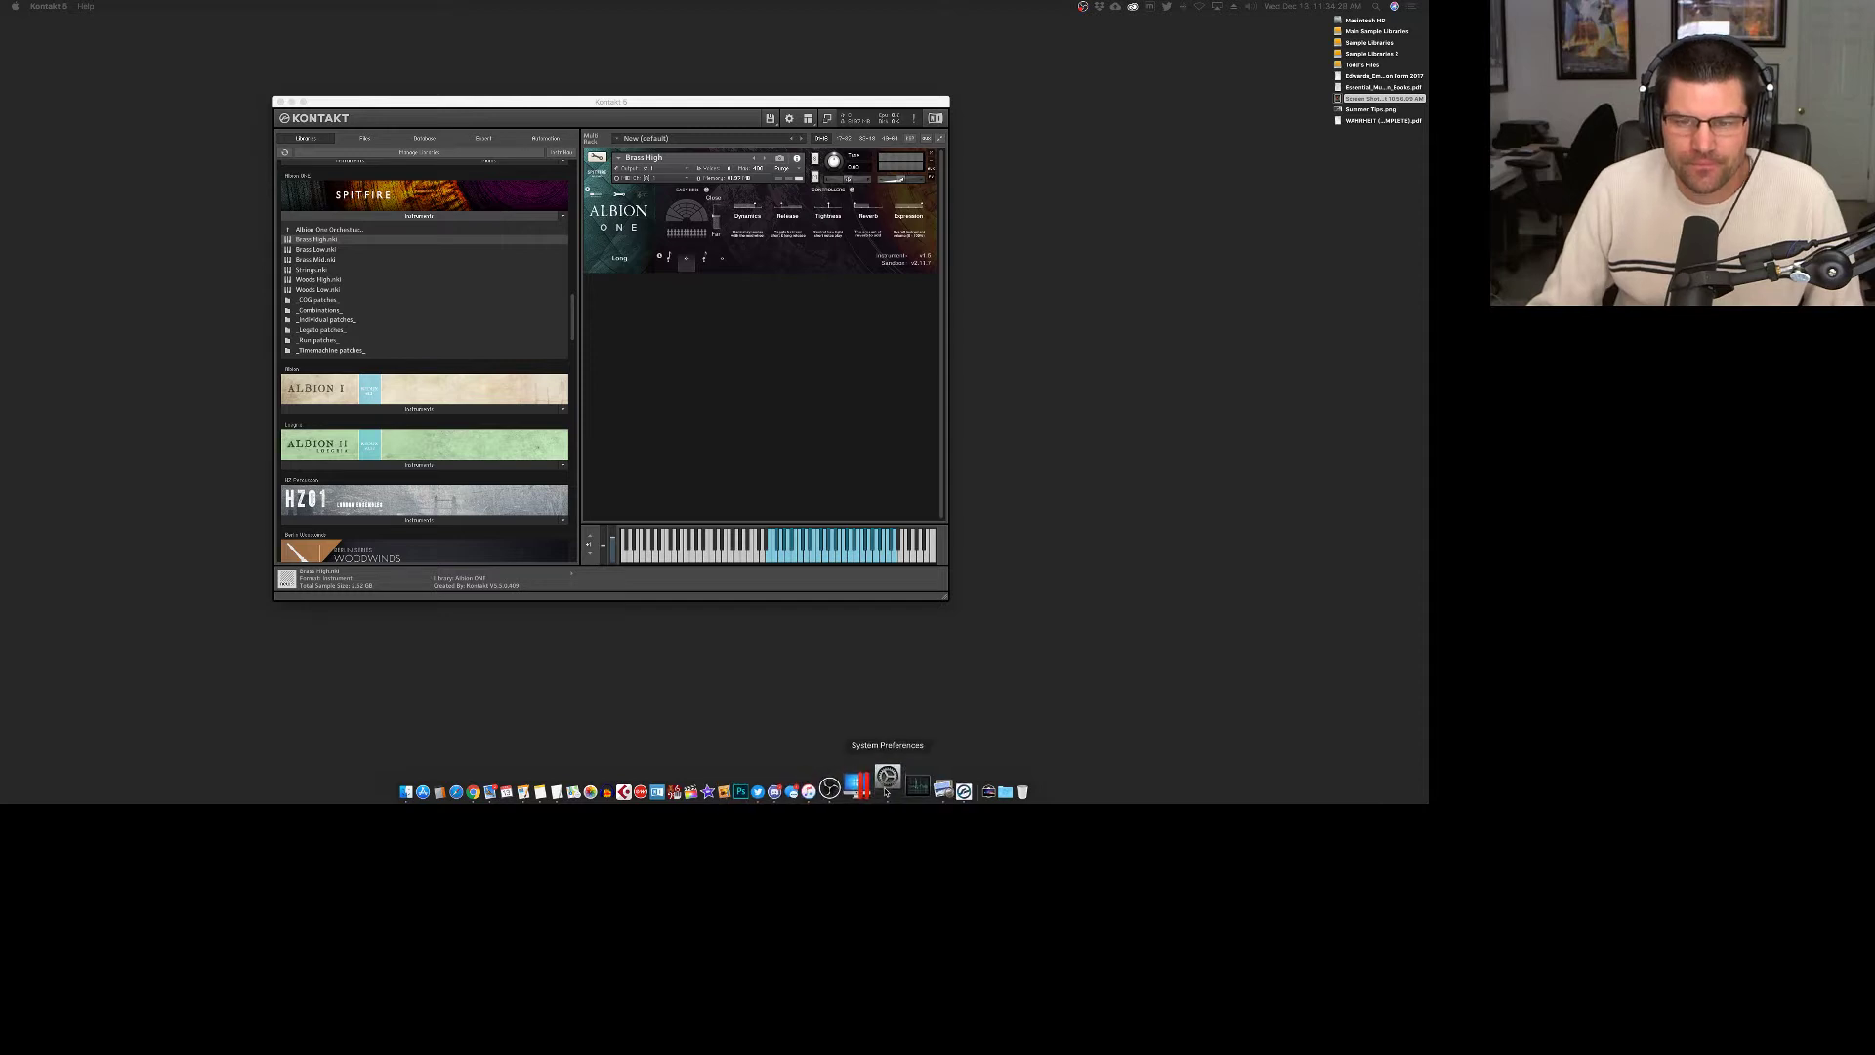
left_click(889, 793)
left_click(526, 323)
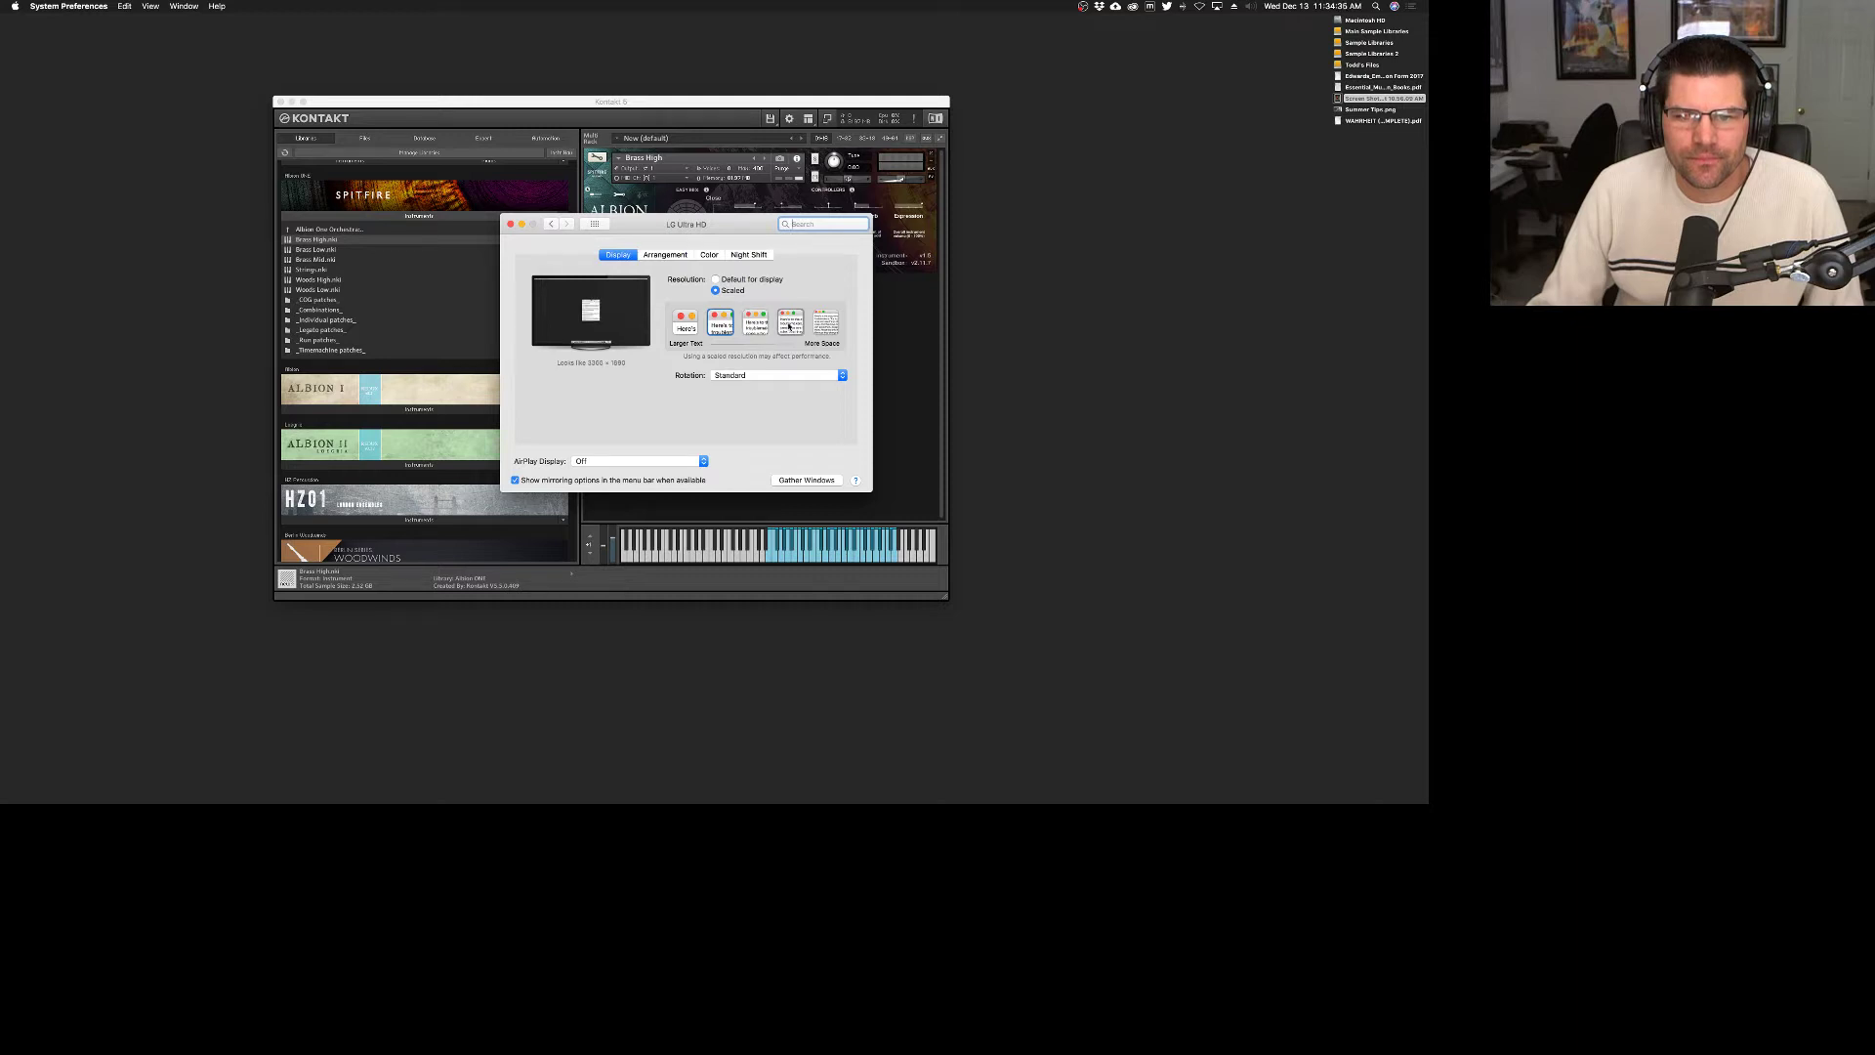
left_click(789, 327)
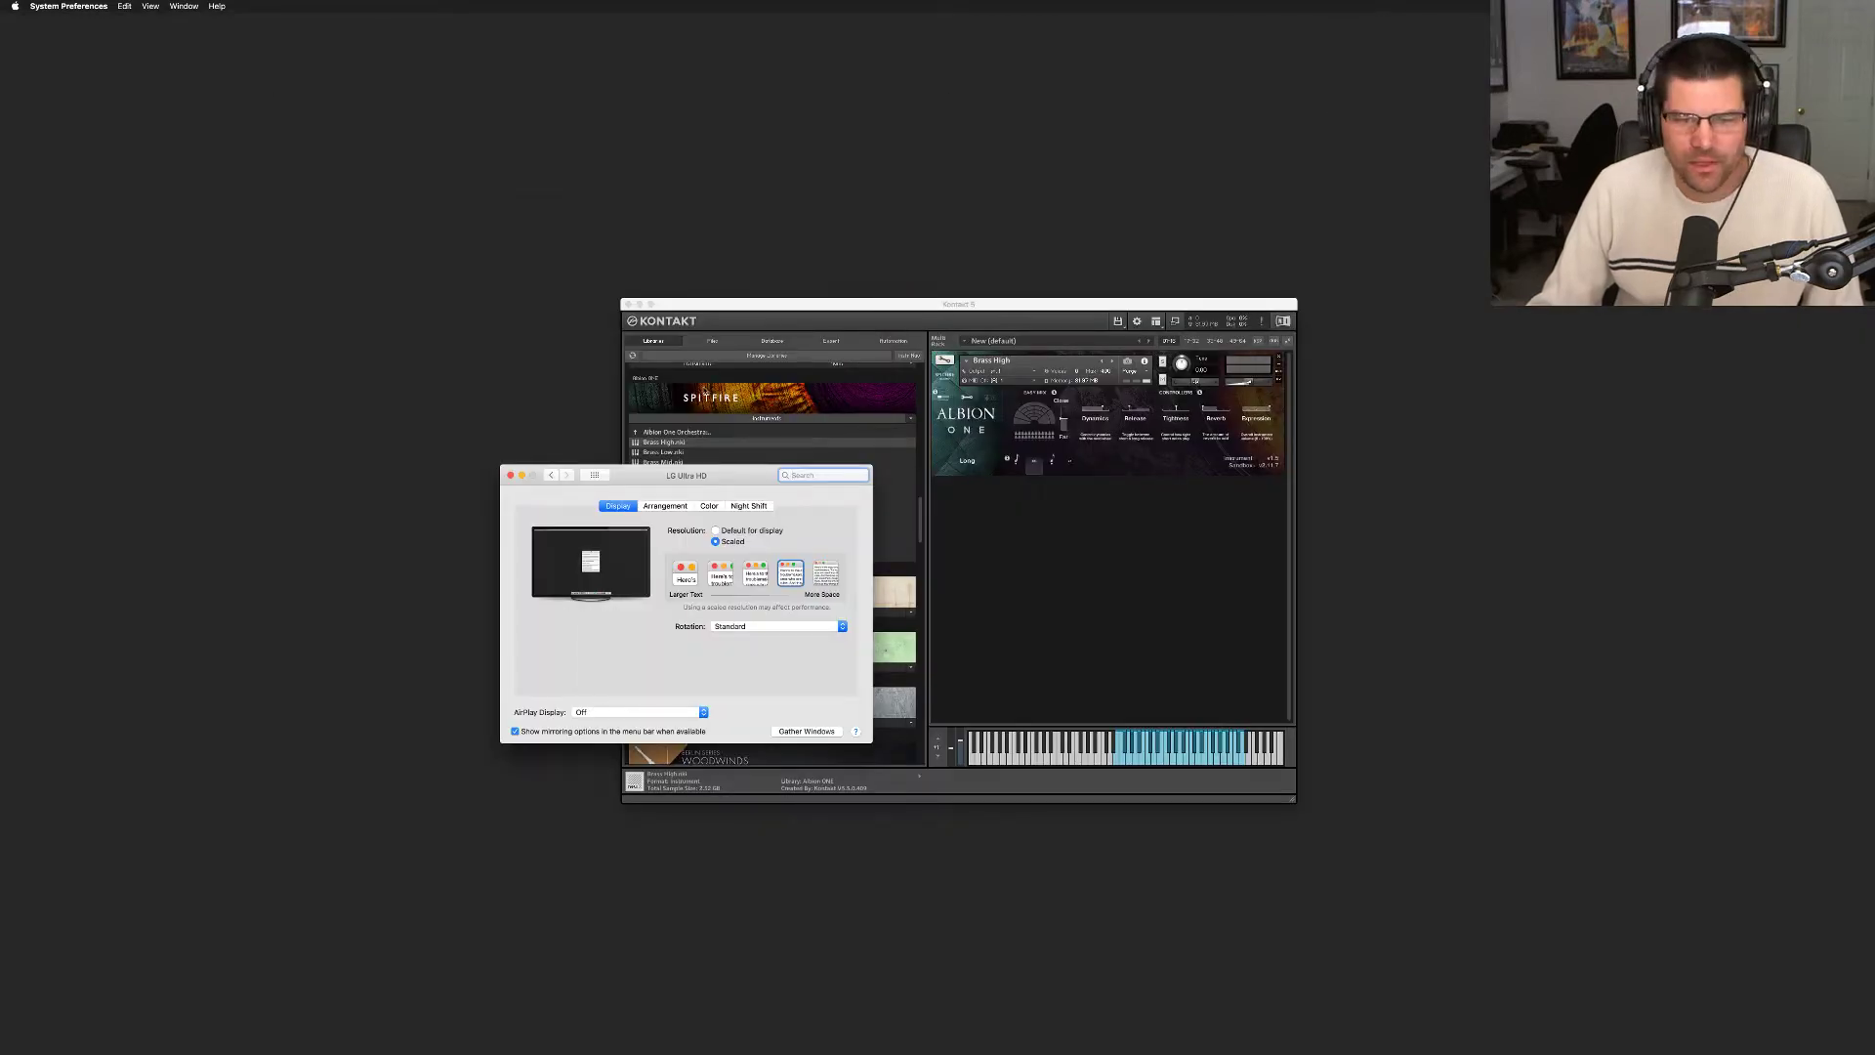
left_click(511, 475)
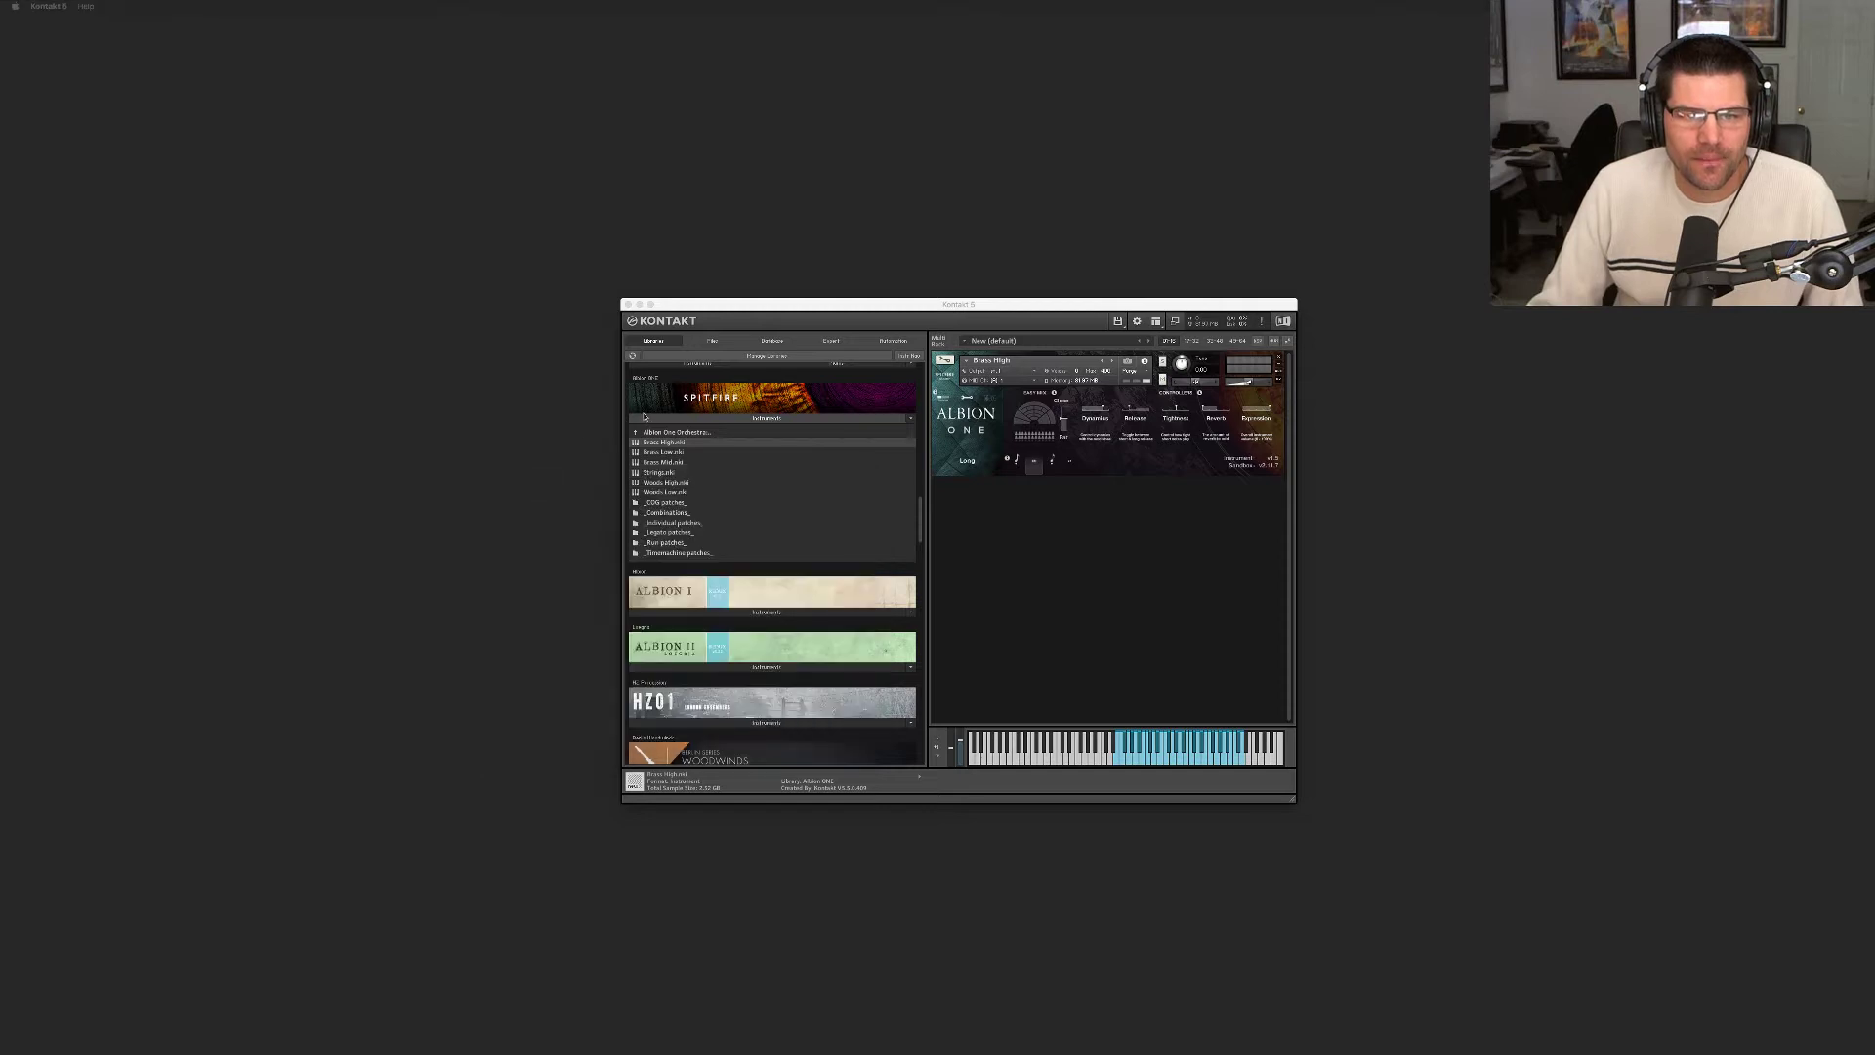
Reposition the Kontakt window higher on the desktop and make it slightly taller
left_click_drag(869, 303, 762, 215)
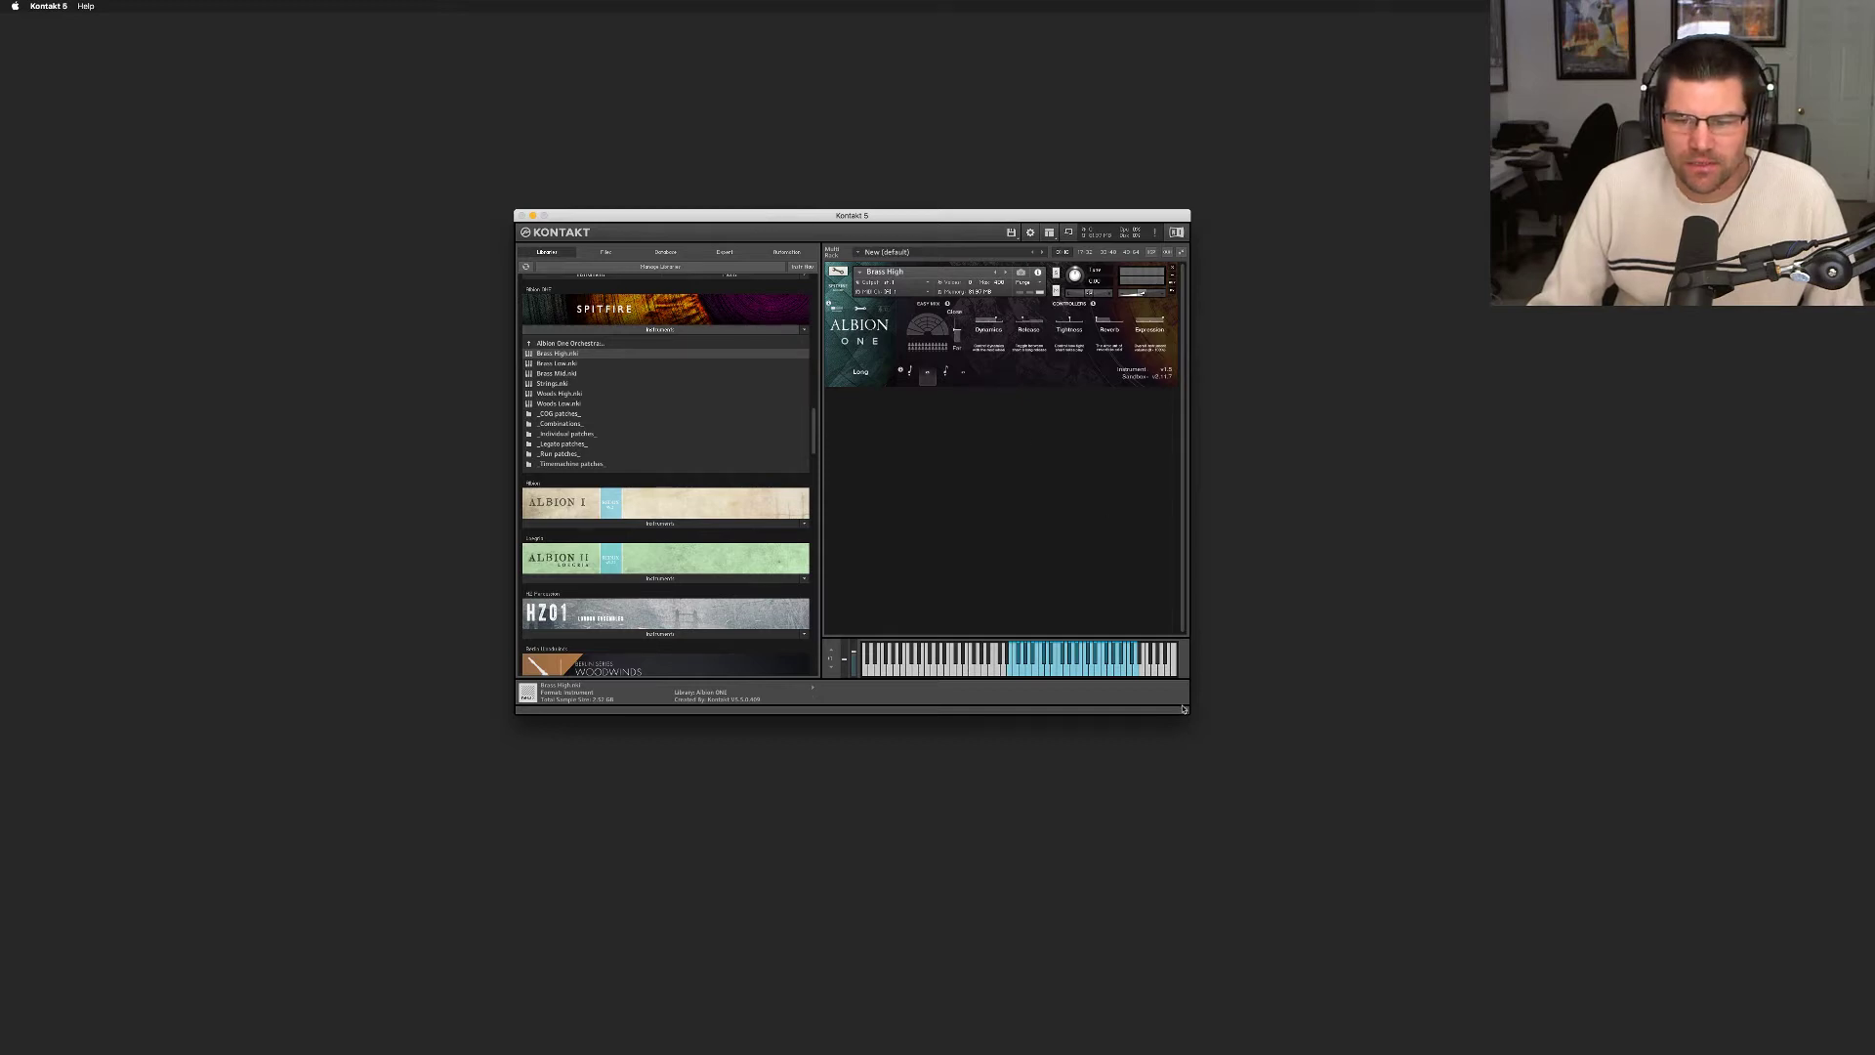
left_click_drag(1185, 713, 1226, 760)
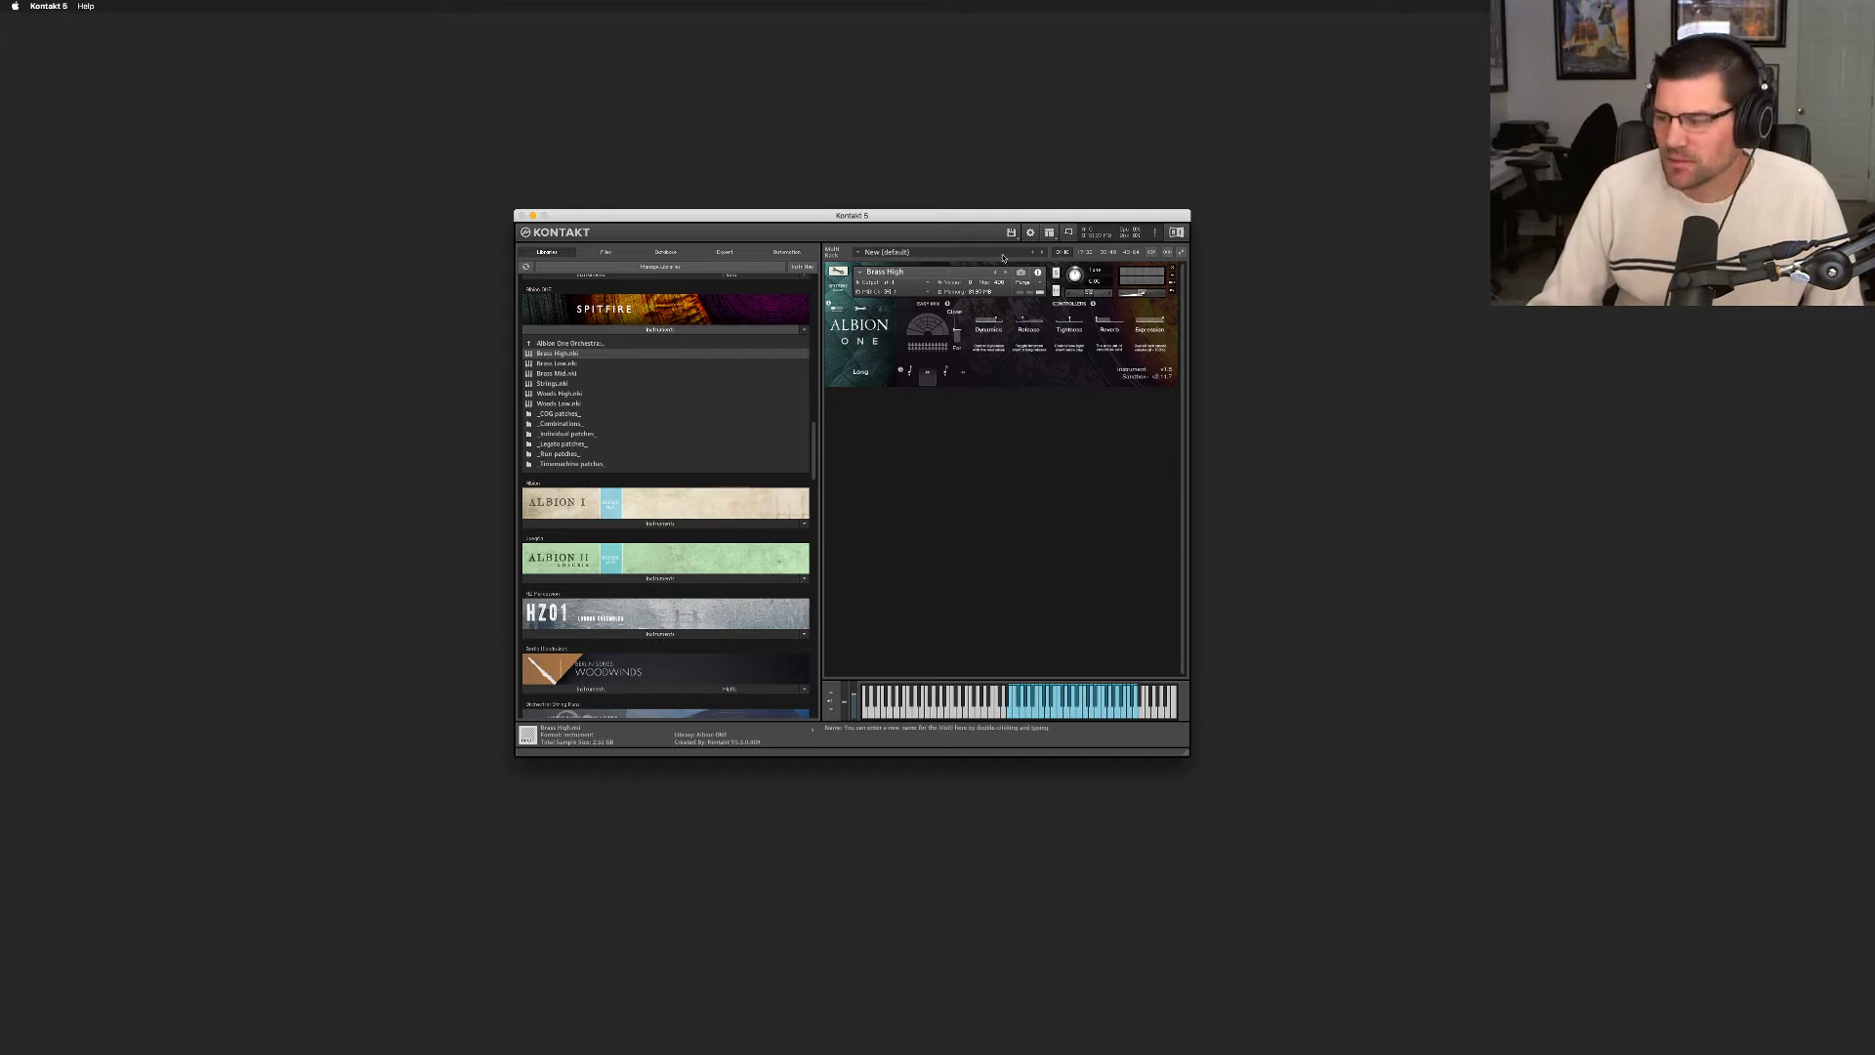
left_click_drag(987, 219, 963, 209)
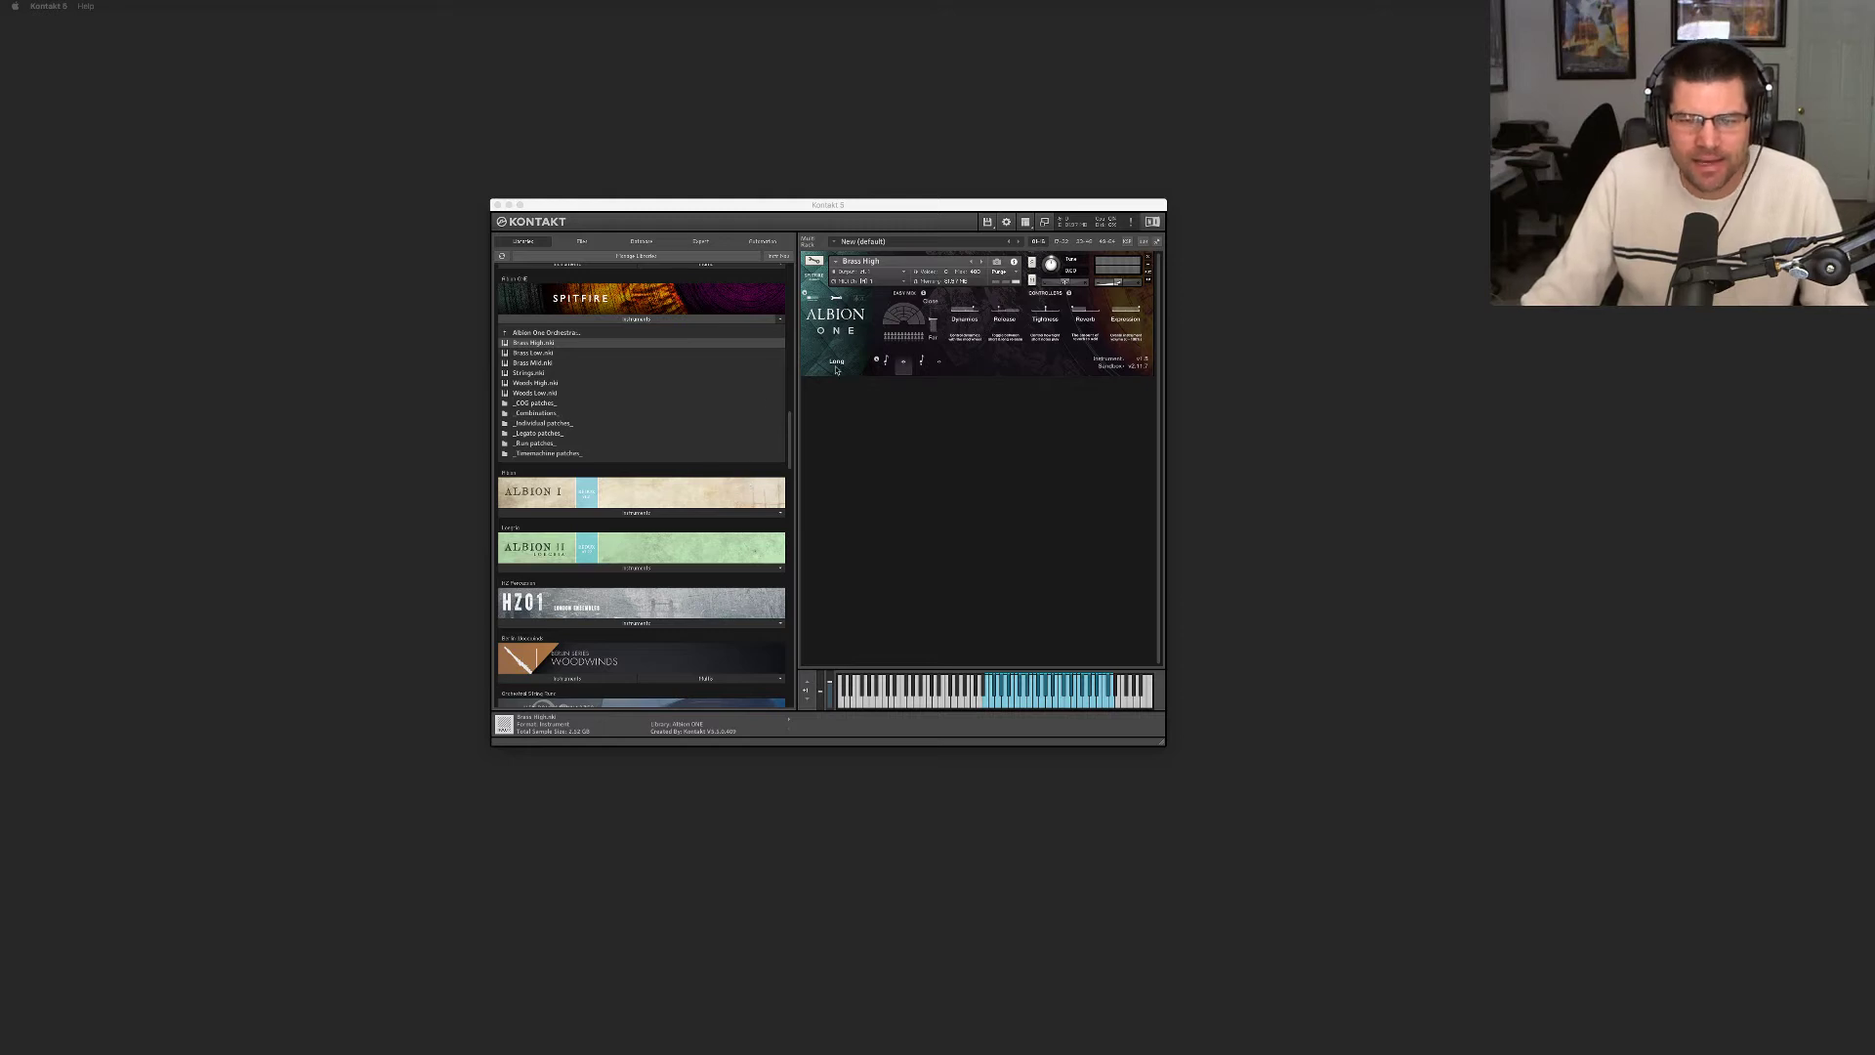
Select the Short (Octave) articulation of Brass High for auditioning, and switch the patch to Long (Octave)
left_click(920, 362)
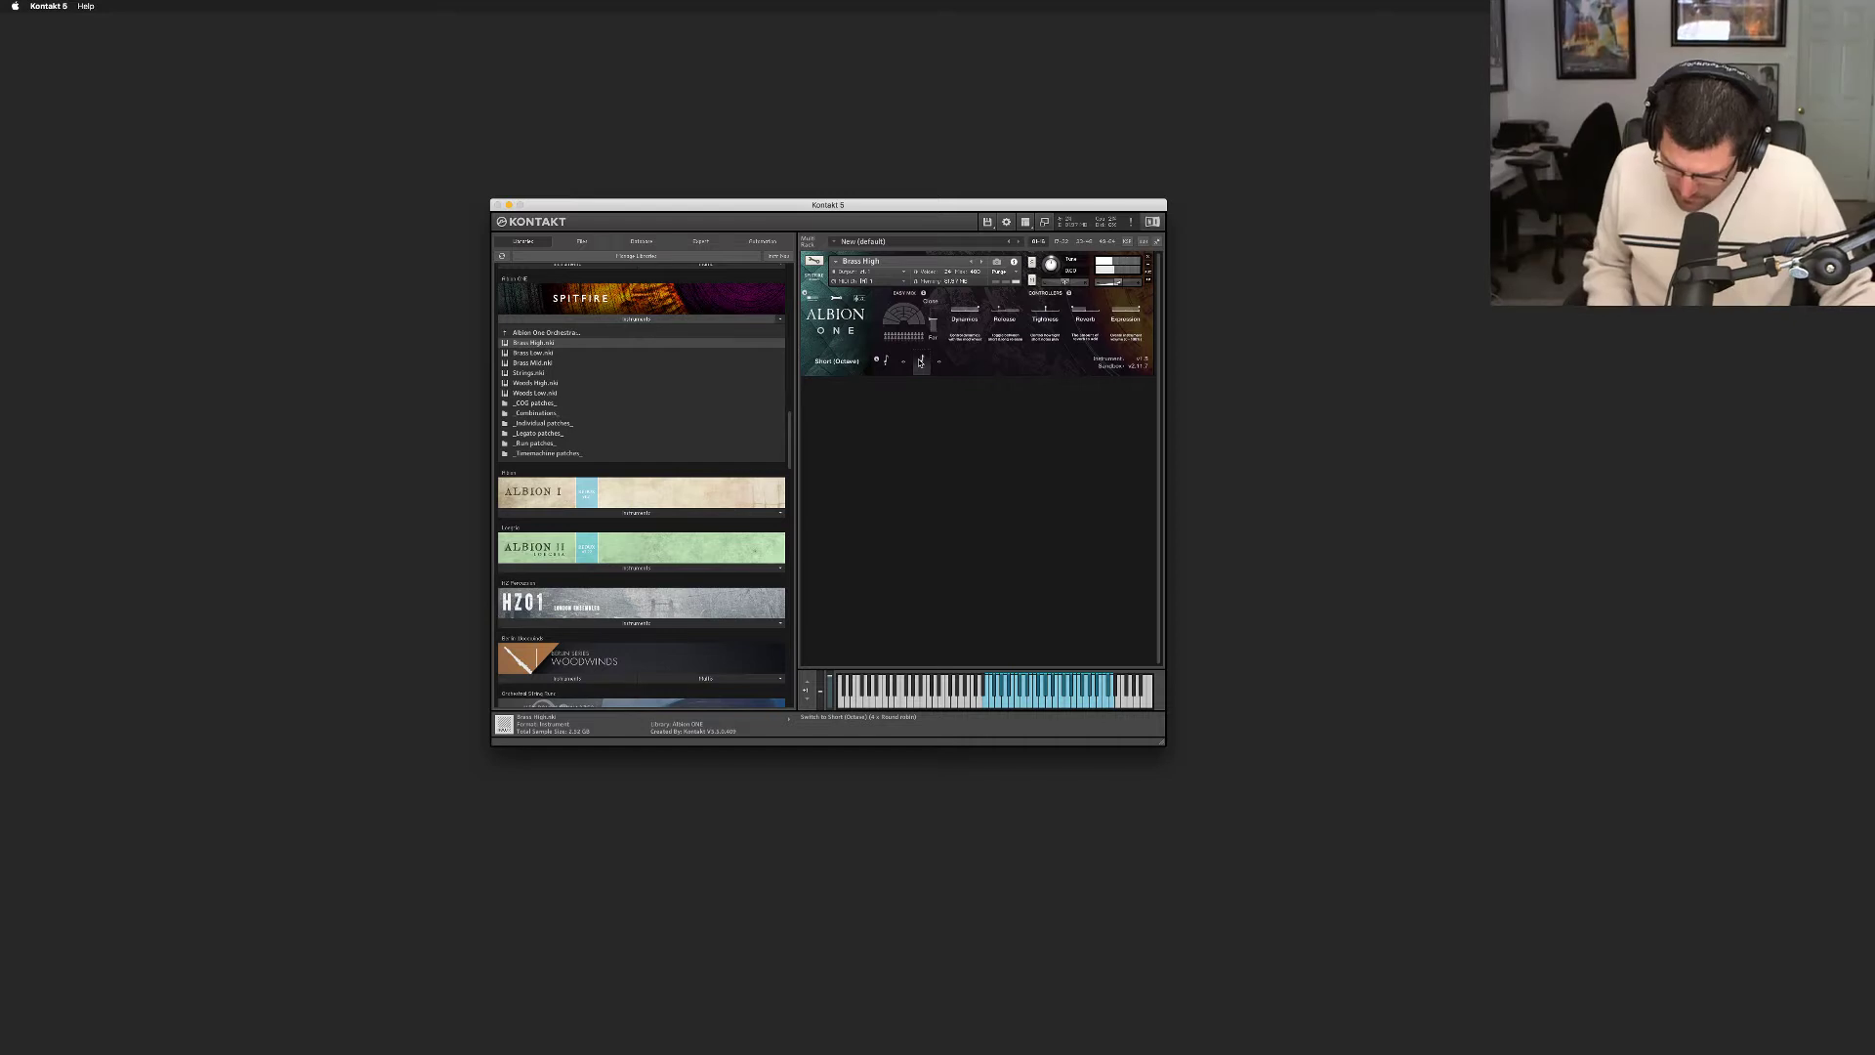
left_click(940, 365)
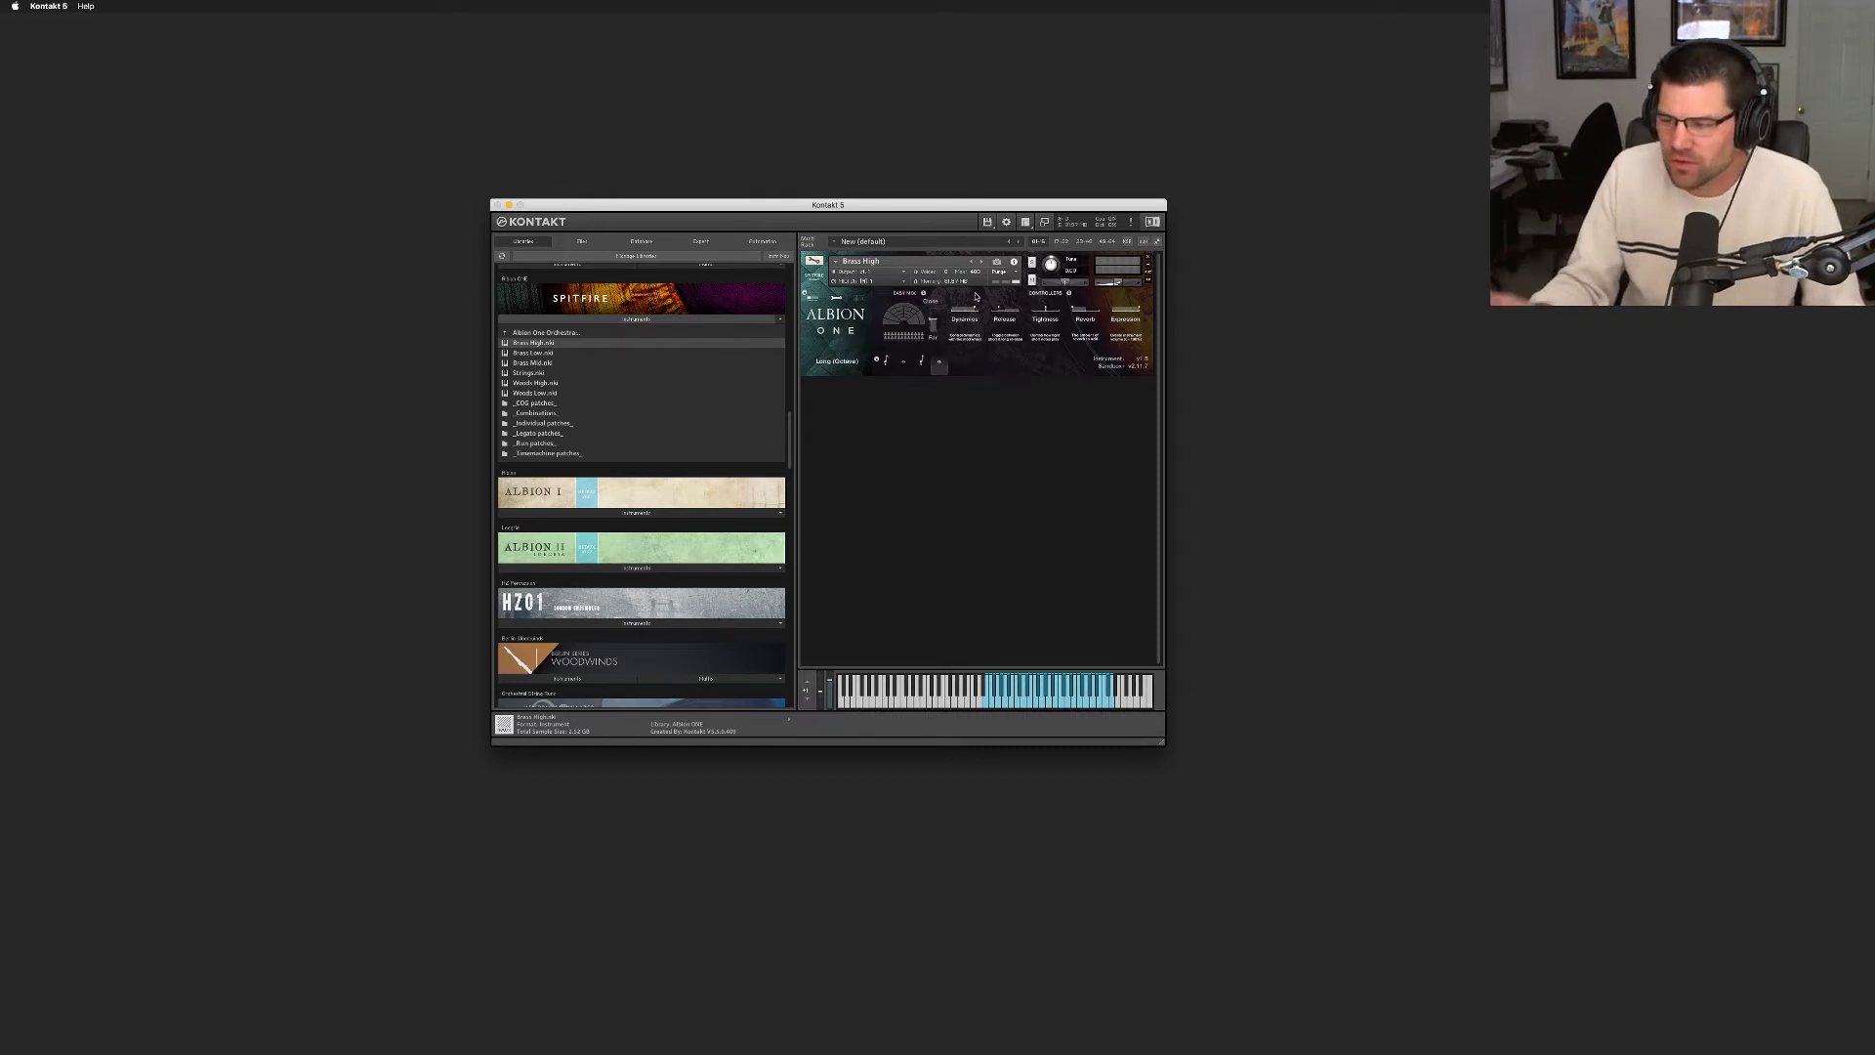
Select the Short articulation of Brass High, switch to the Brass Low patch and audition its Long, Short (Nasty) and Long (Nasty) articulations
left_click(881, 363)
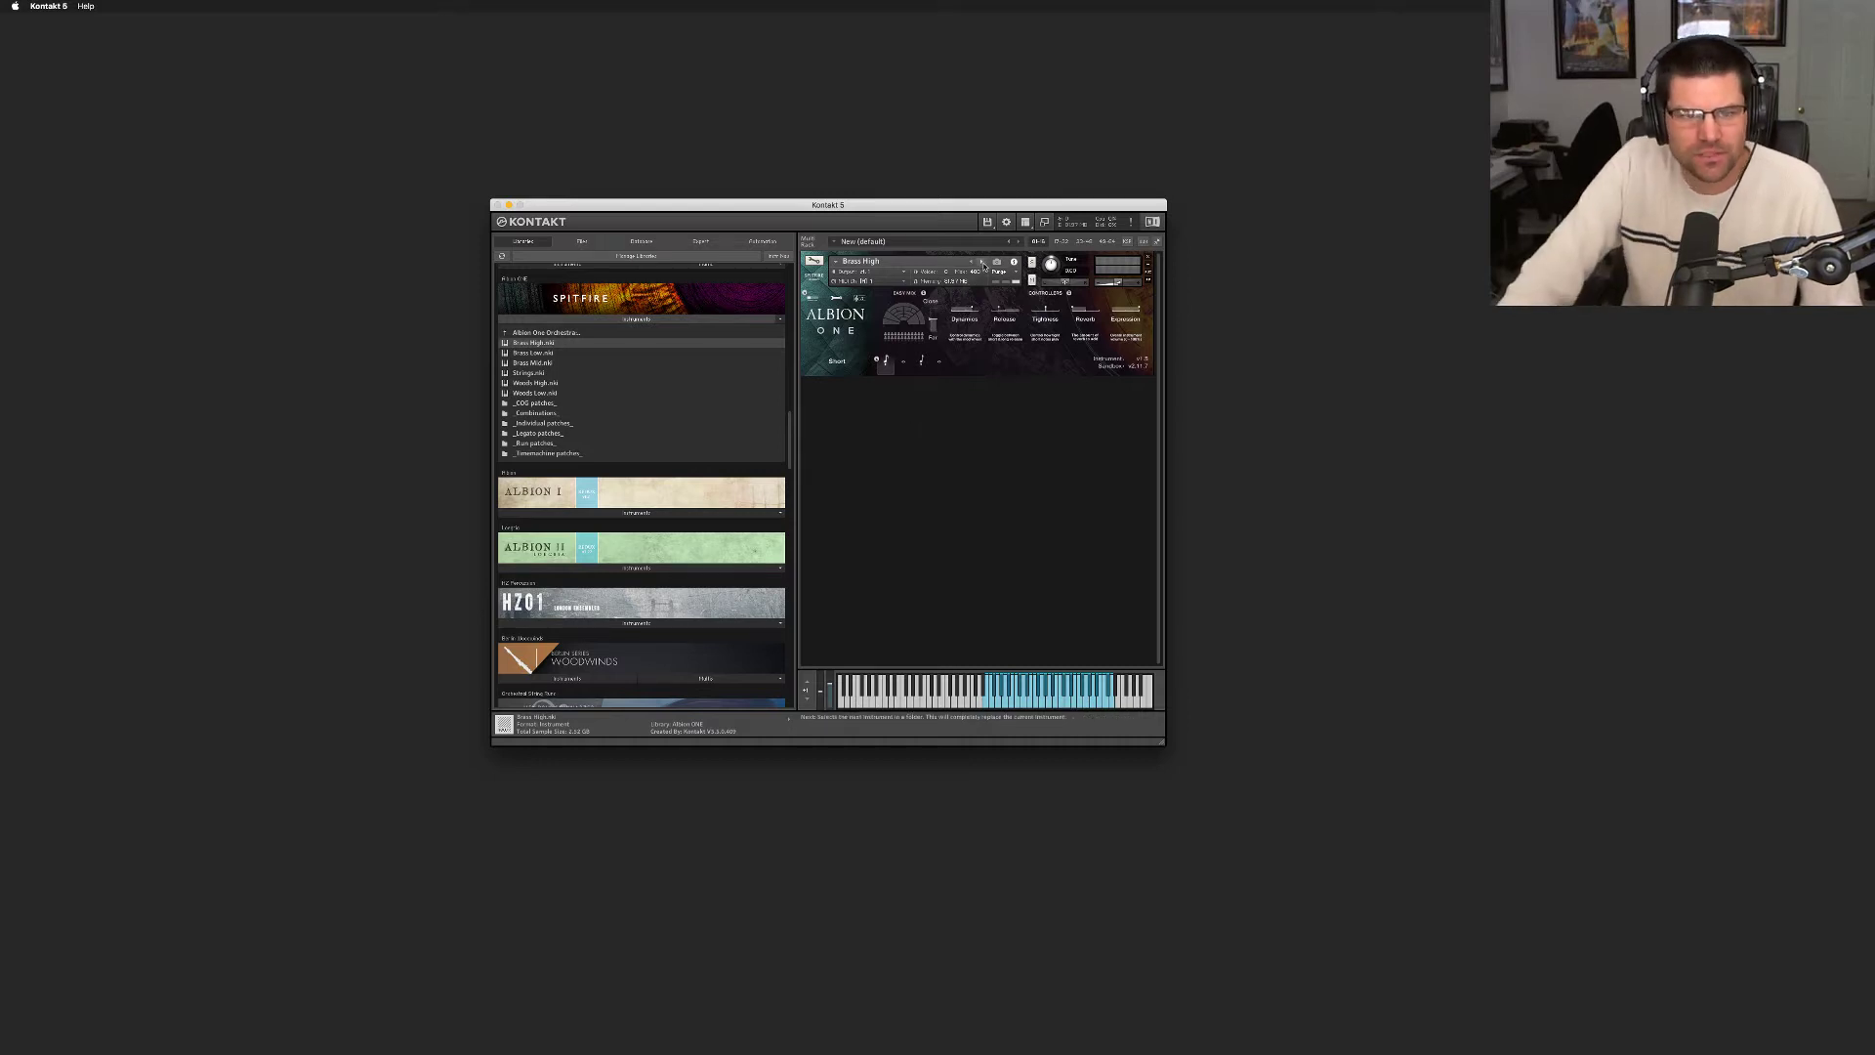
left_click(982, 264)
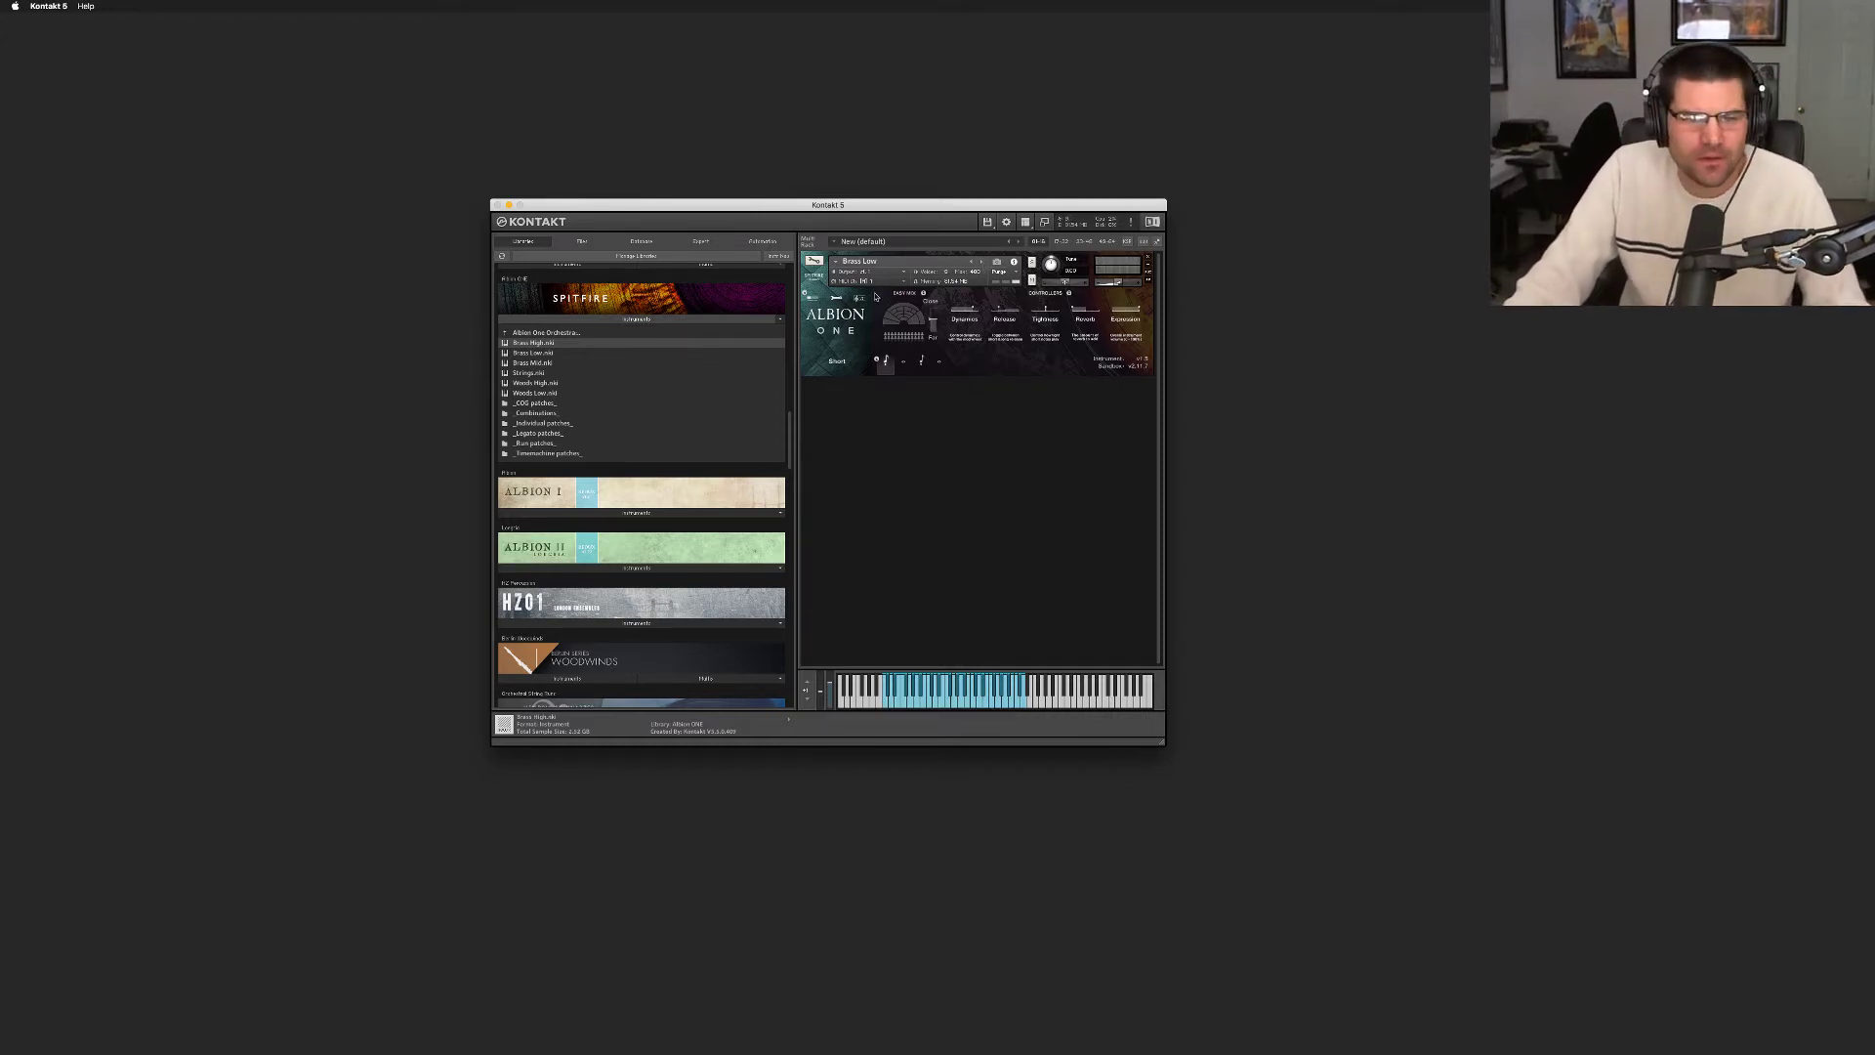
left_click(901, 362)
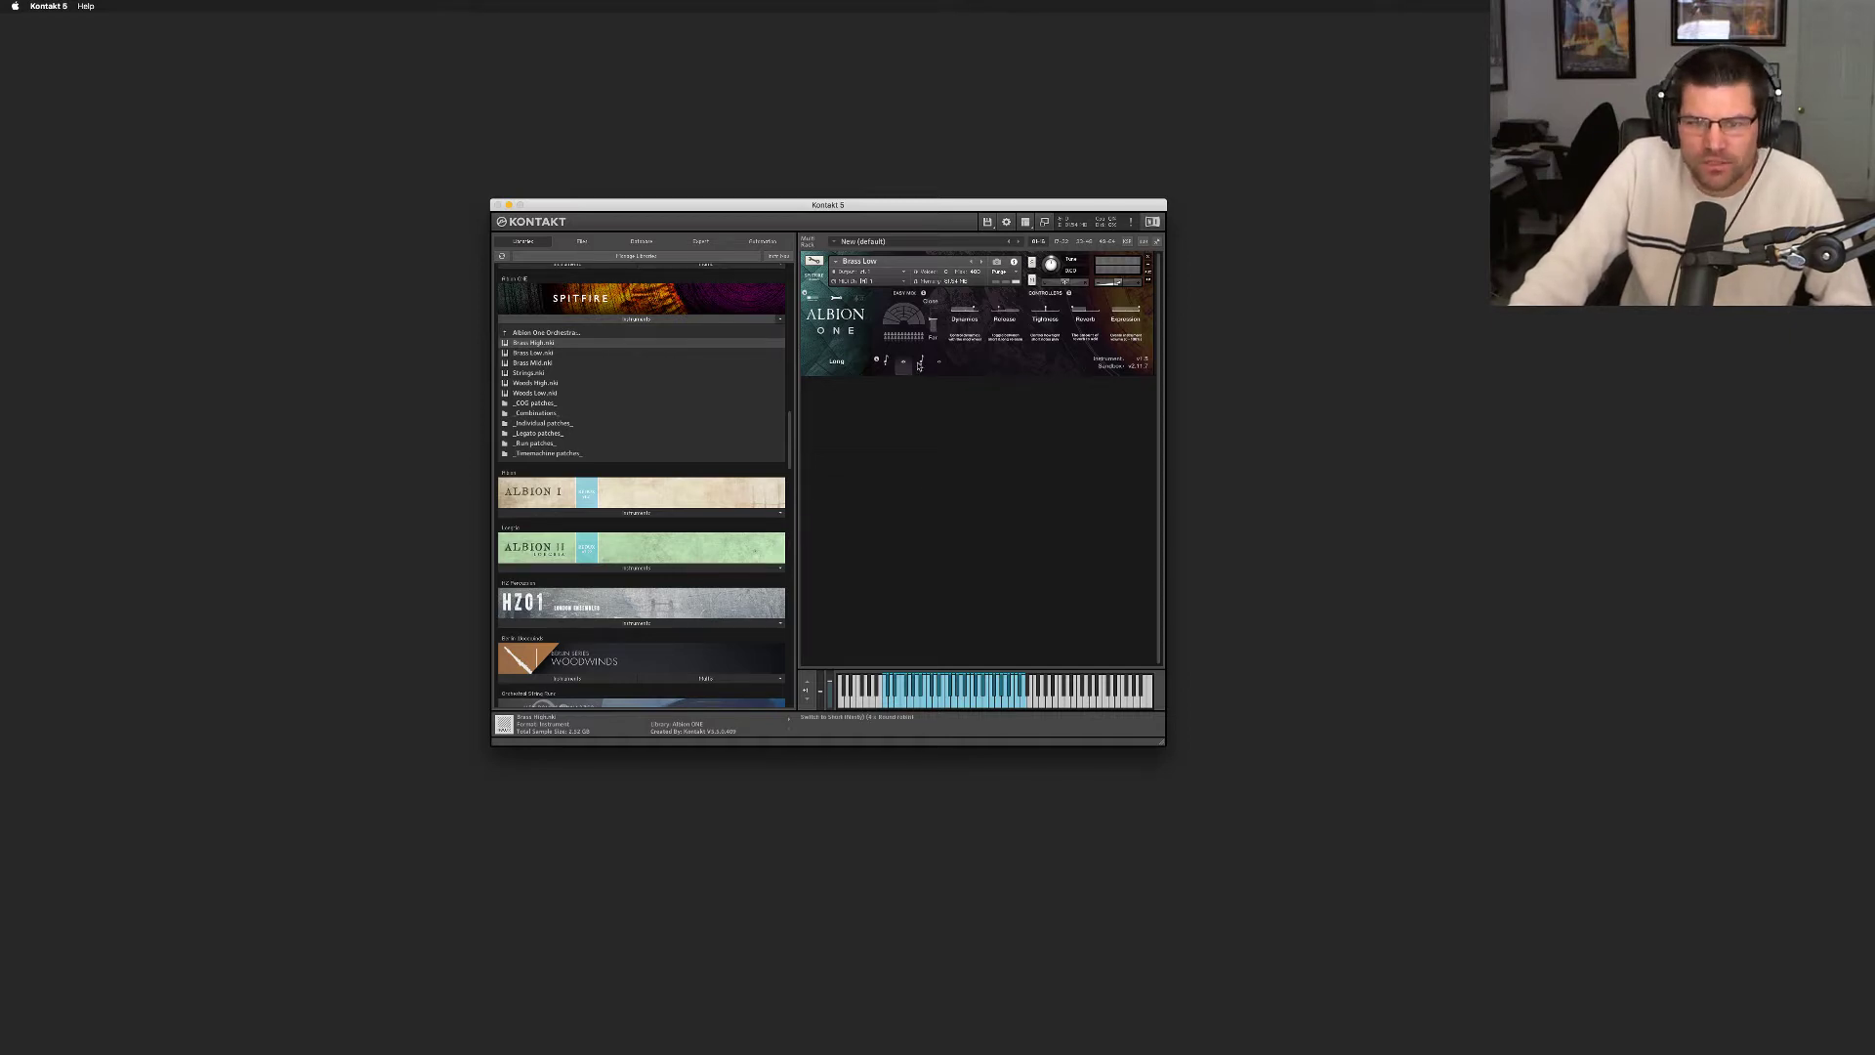
left_click(921, 362)
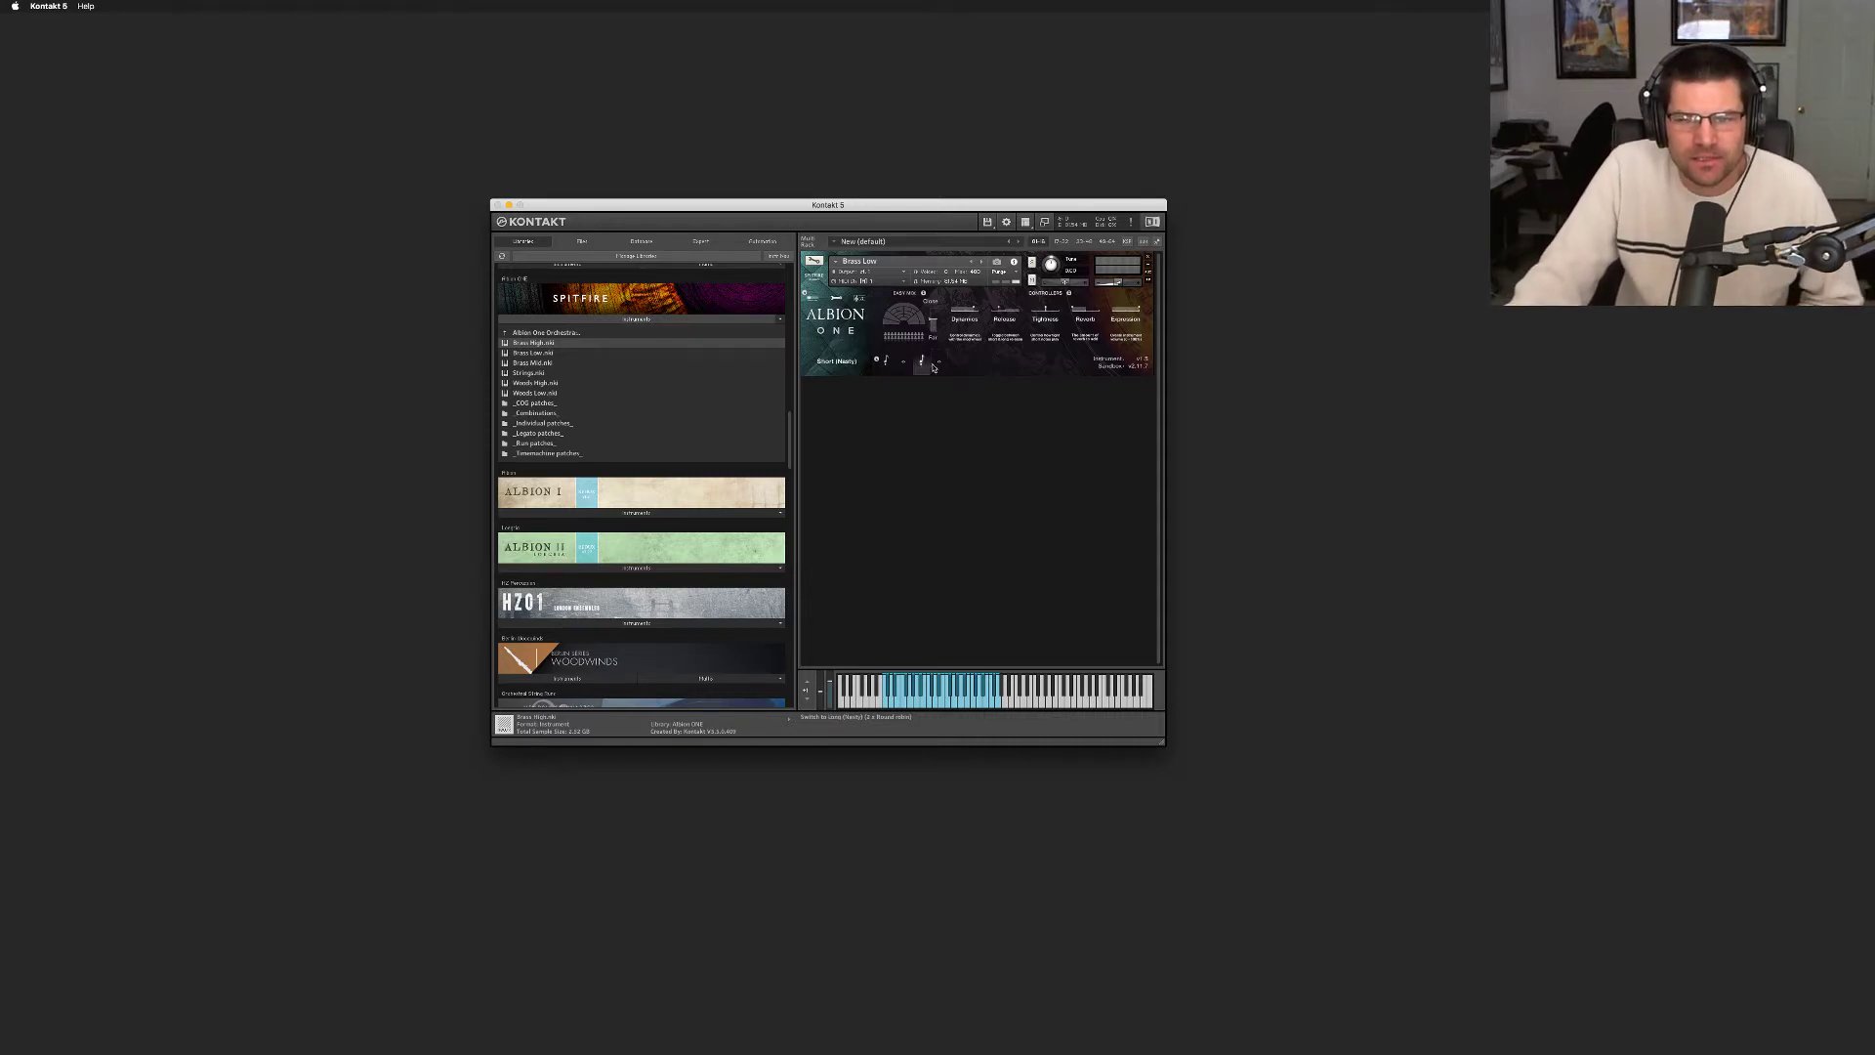
left_click(940, 365)
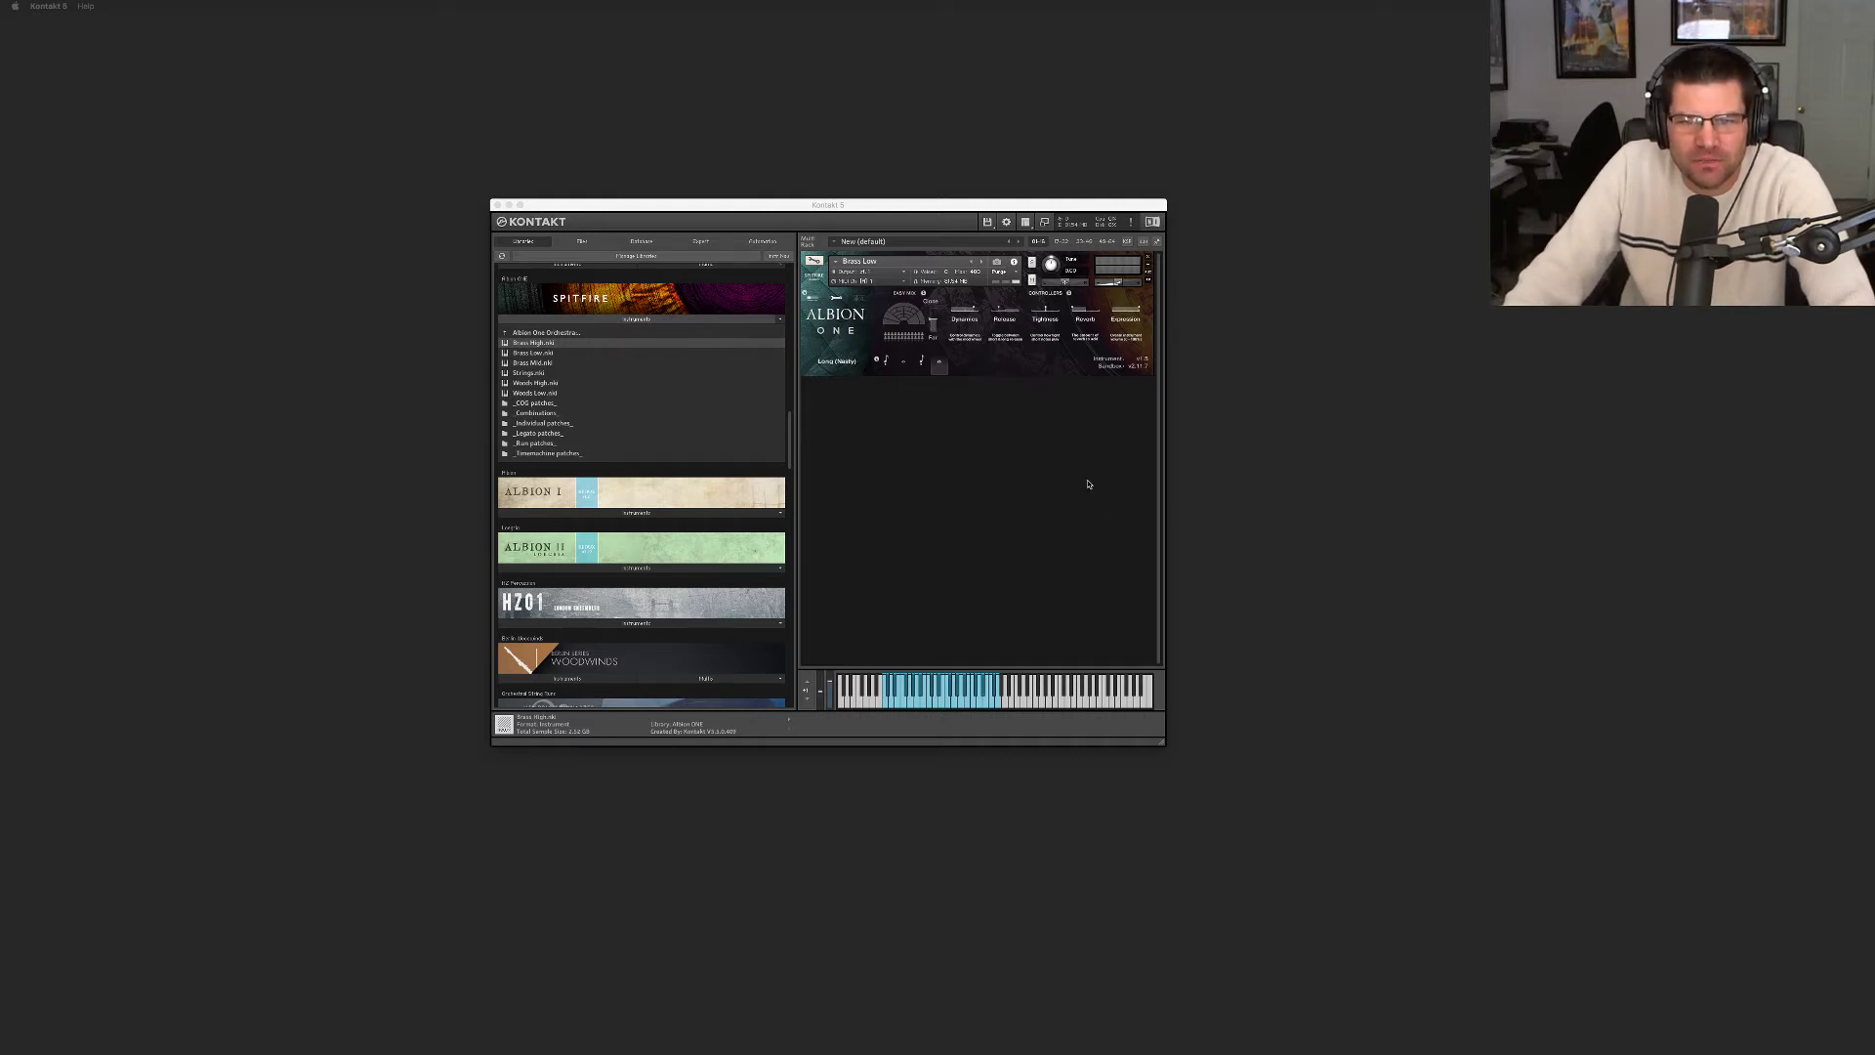
Switch the loaded instrument to the Brass Mid patch and select its Long articulation
left_click(983, 264)
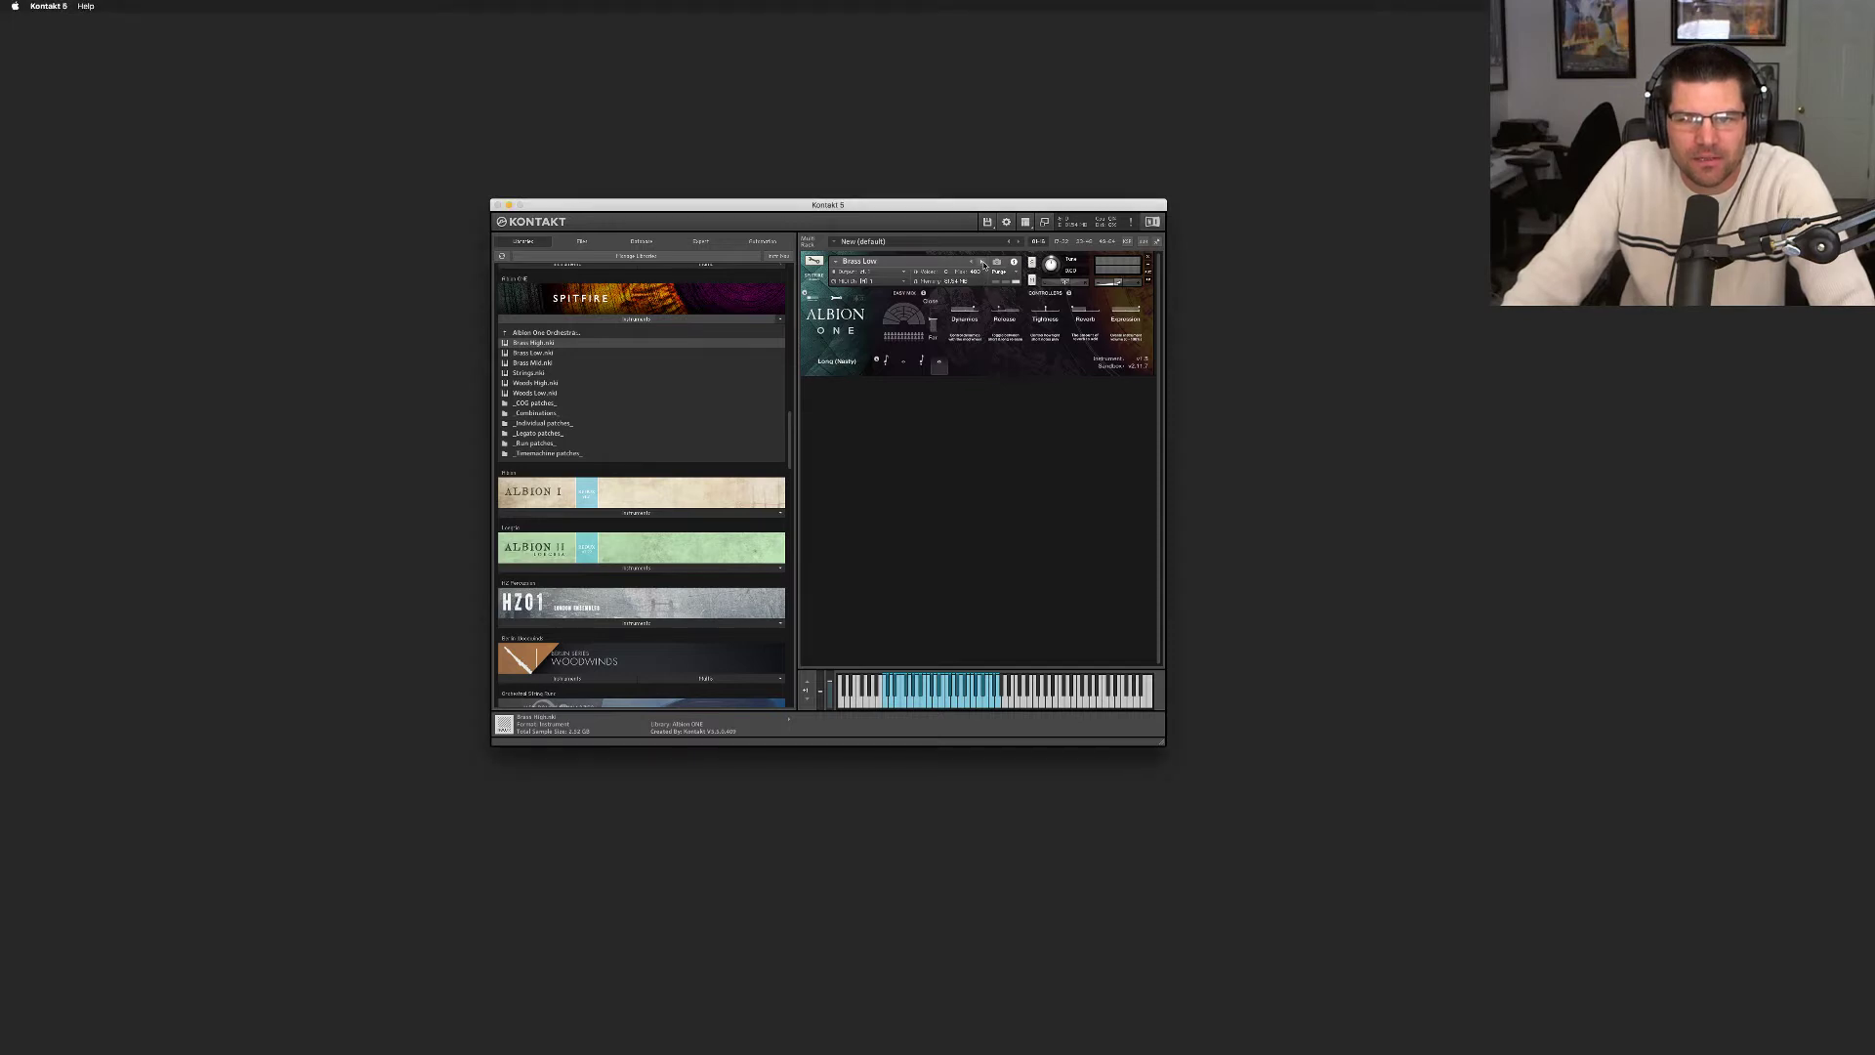
left_click(983, 262)
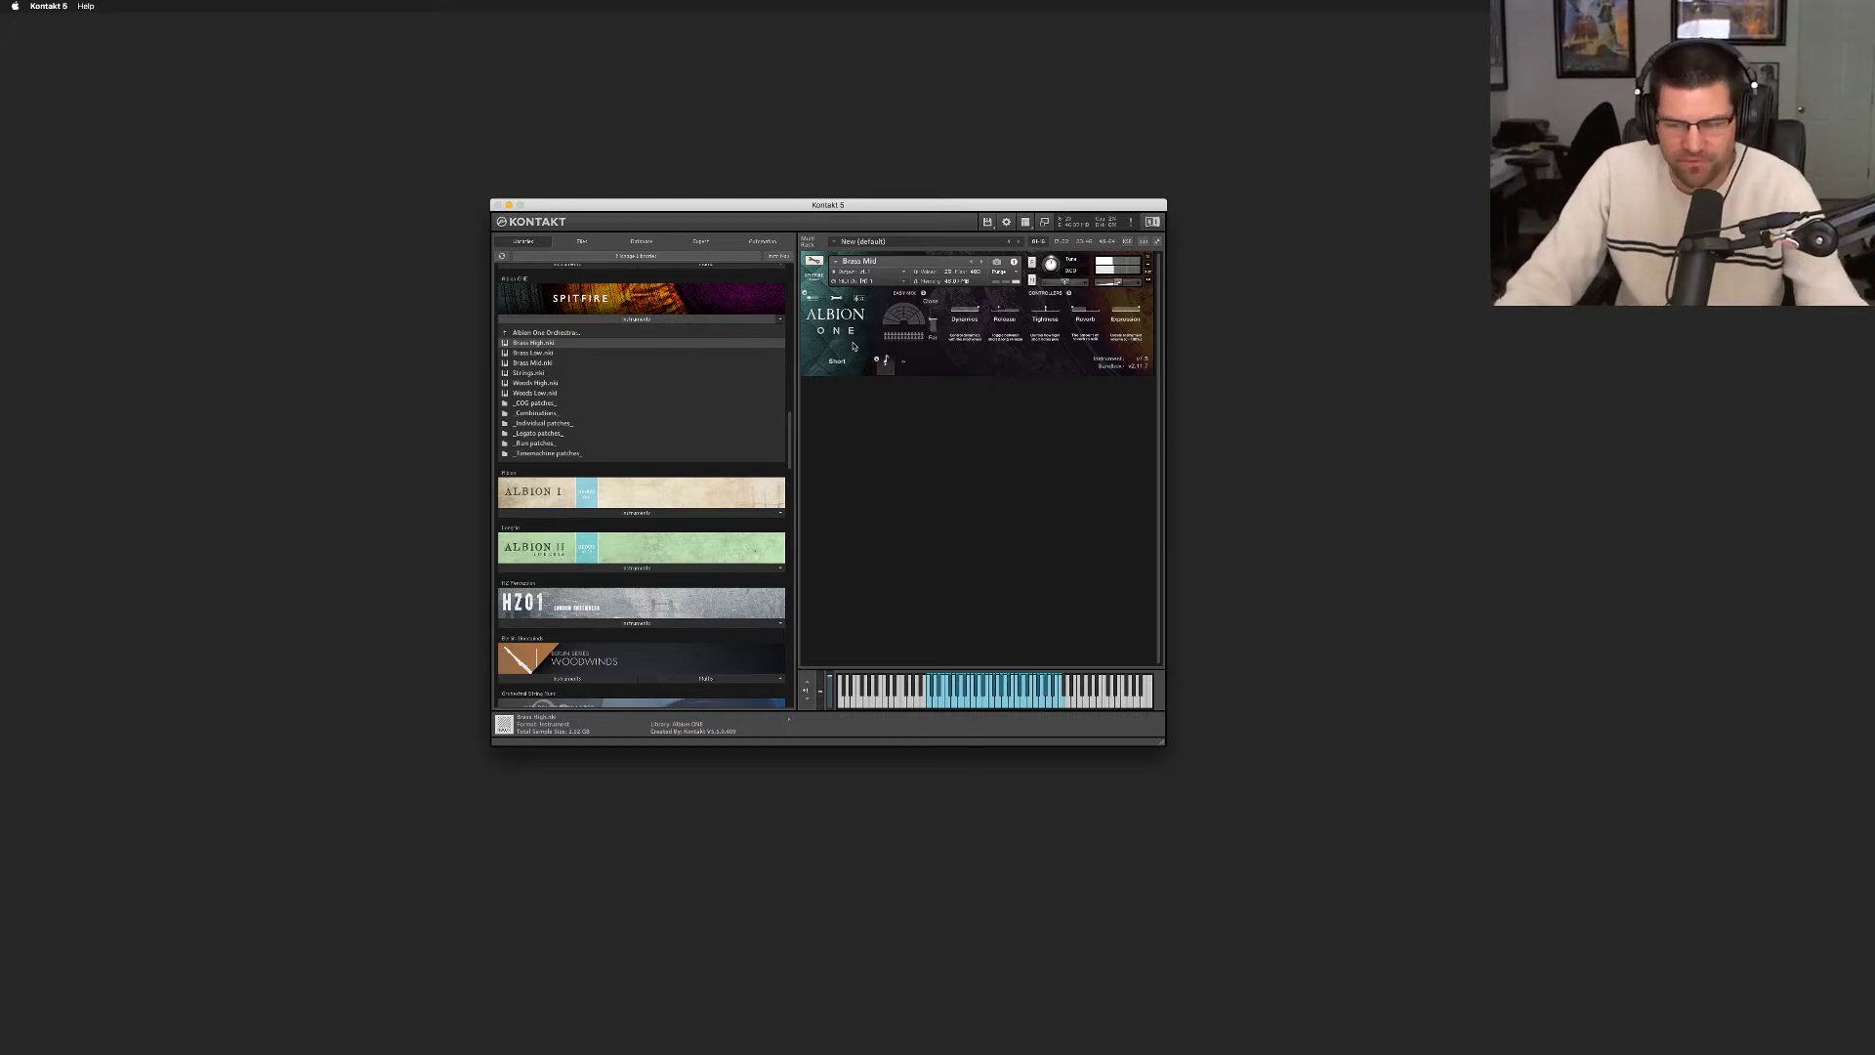
left_click(900, 366)
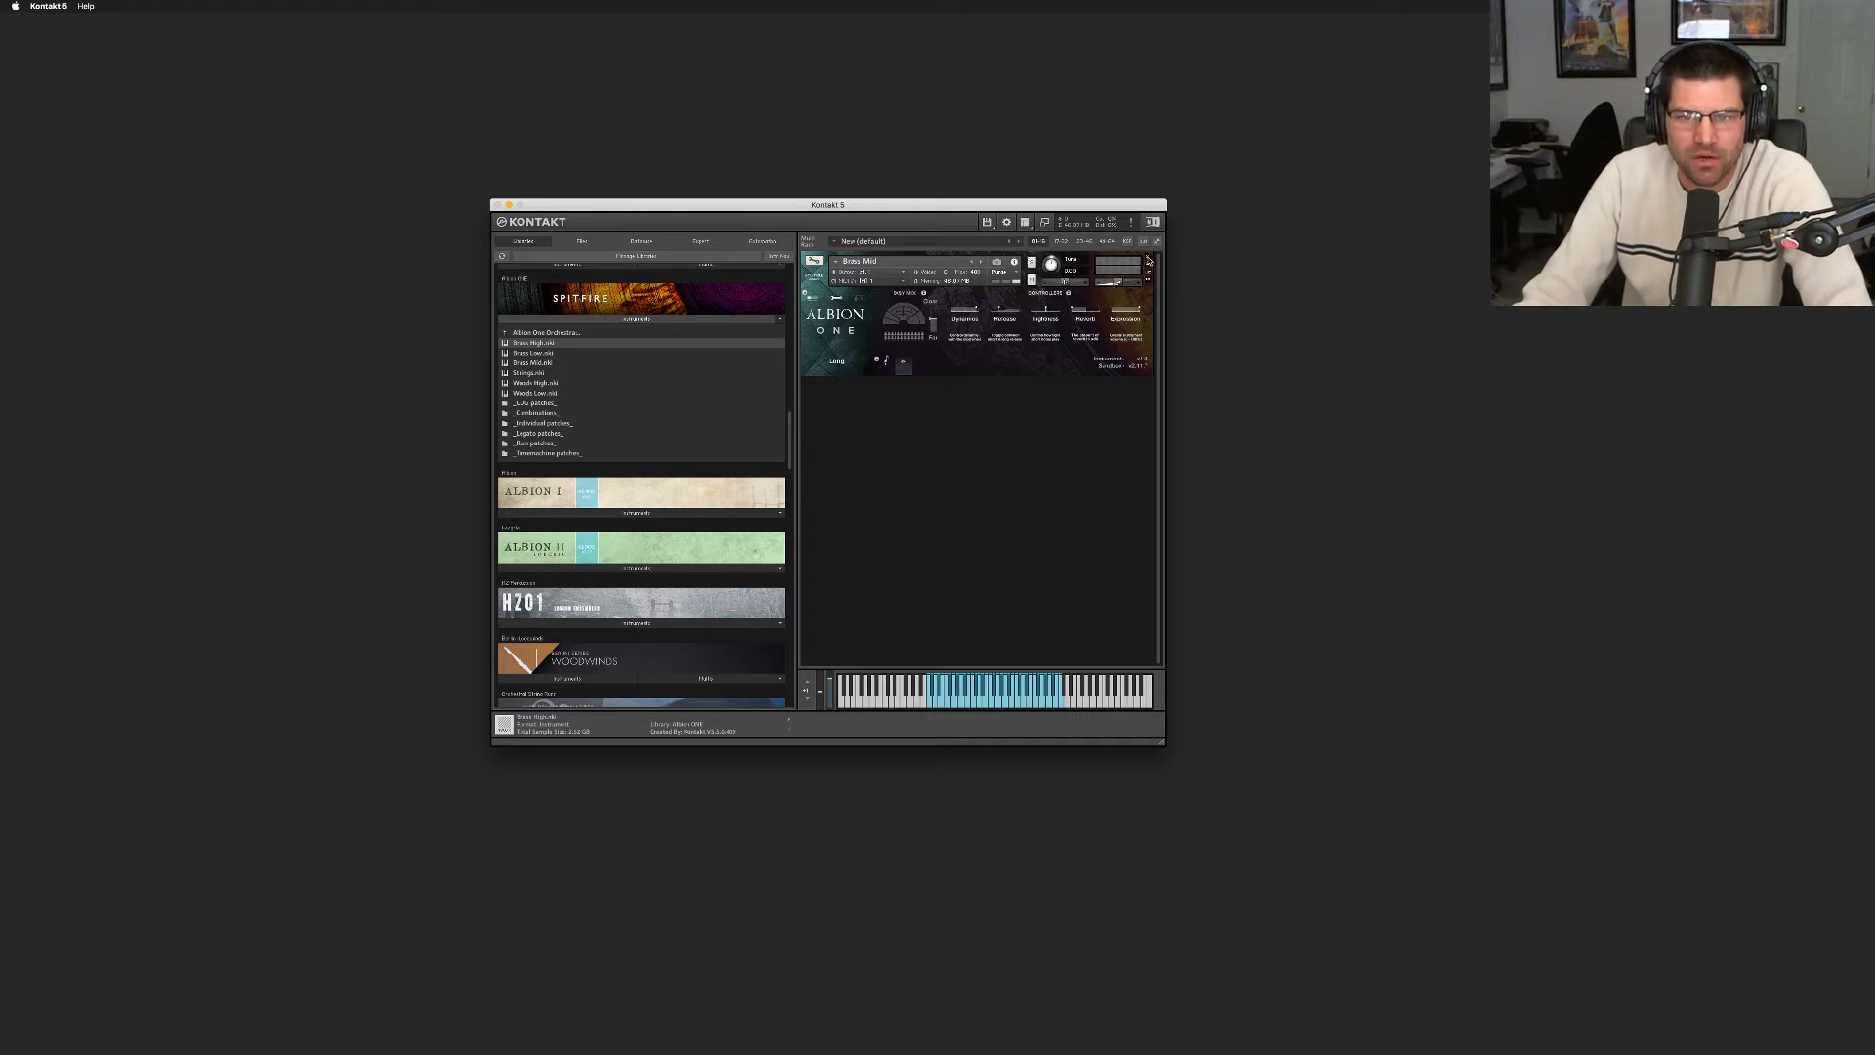
Replace the Brass Mid patch in the rack with Strings.nki from the Albion ONE orchestra folder, accepting the loss of changes
left_click(528, 374)
left_click_drag(528, 377, 900, 316)
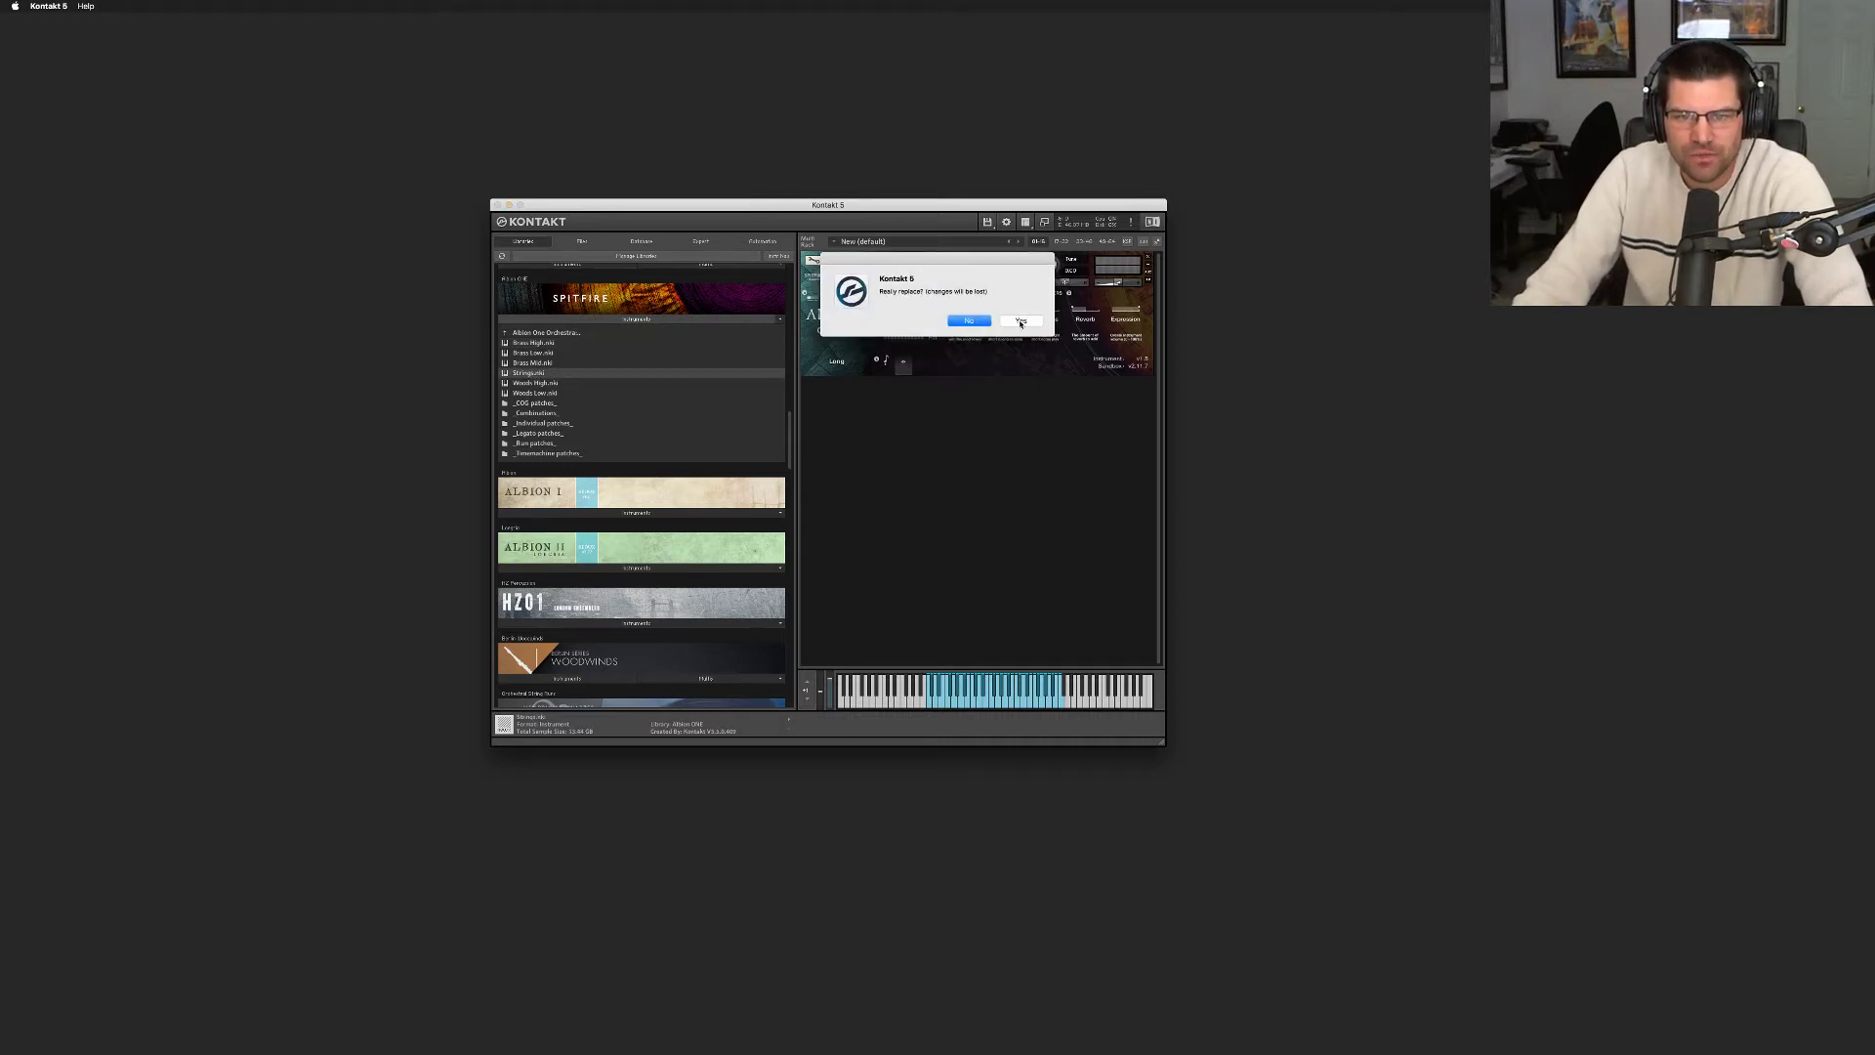
left_click(1020, 321)
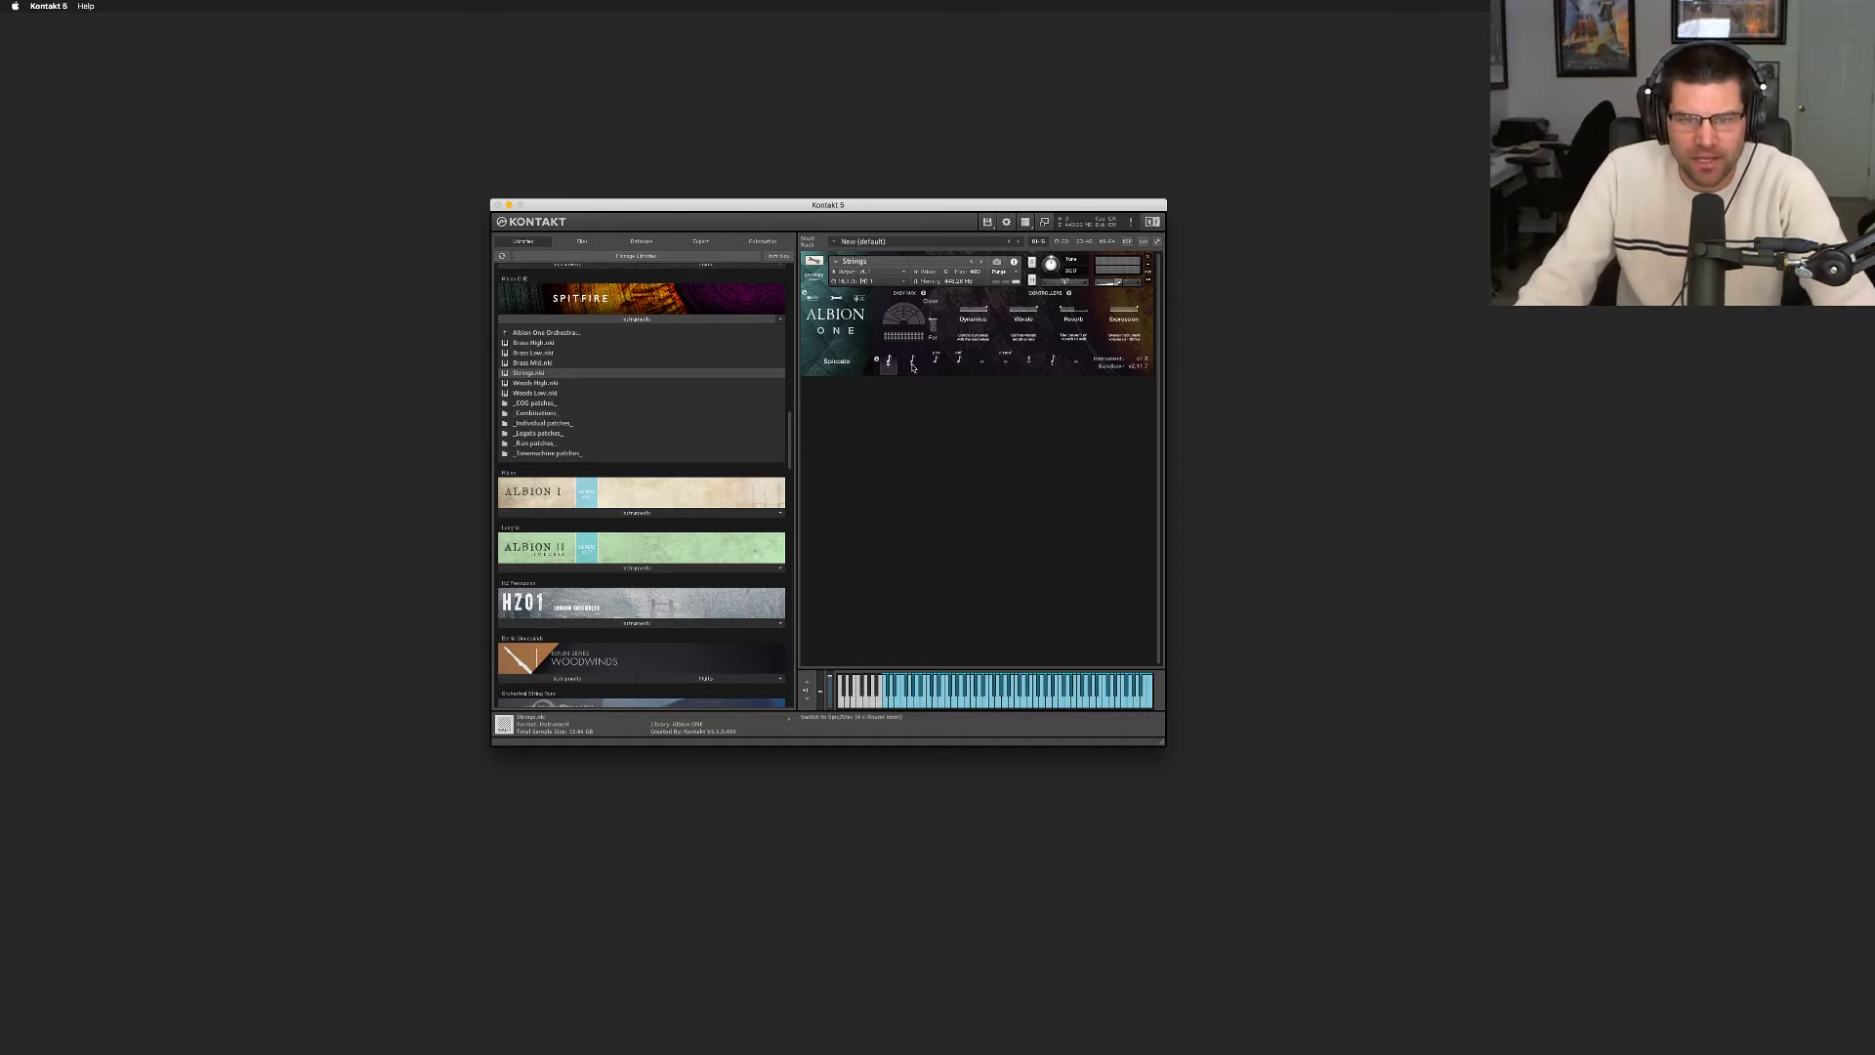
Audition the remaining Strings articulations in order, from the second short one through Pizzicato, Col Legno, Long, Long CS and Tremolo to Low Bass Short and Long
left_click(911, 360)
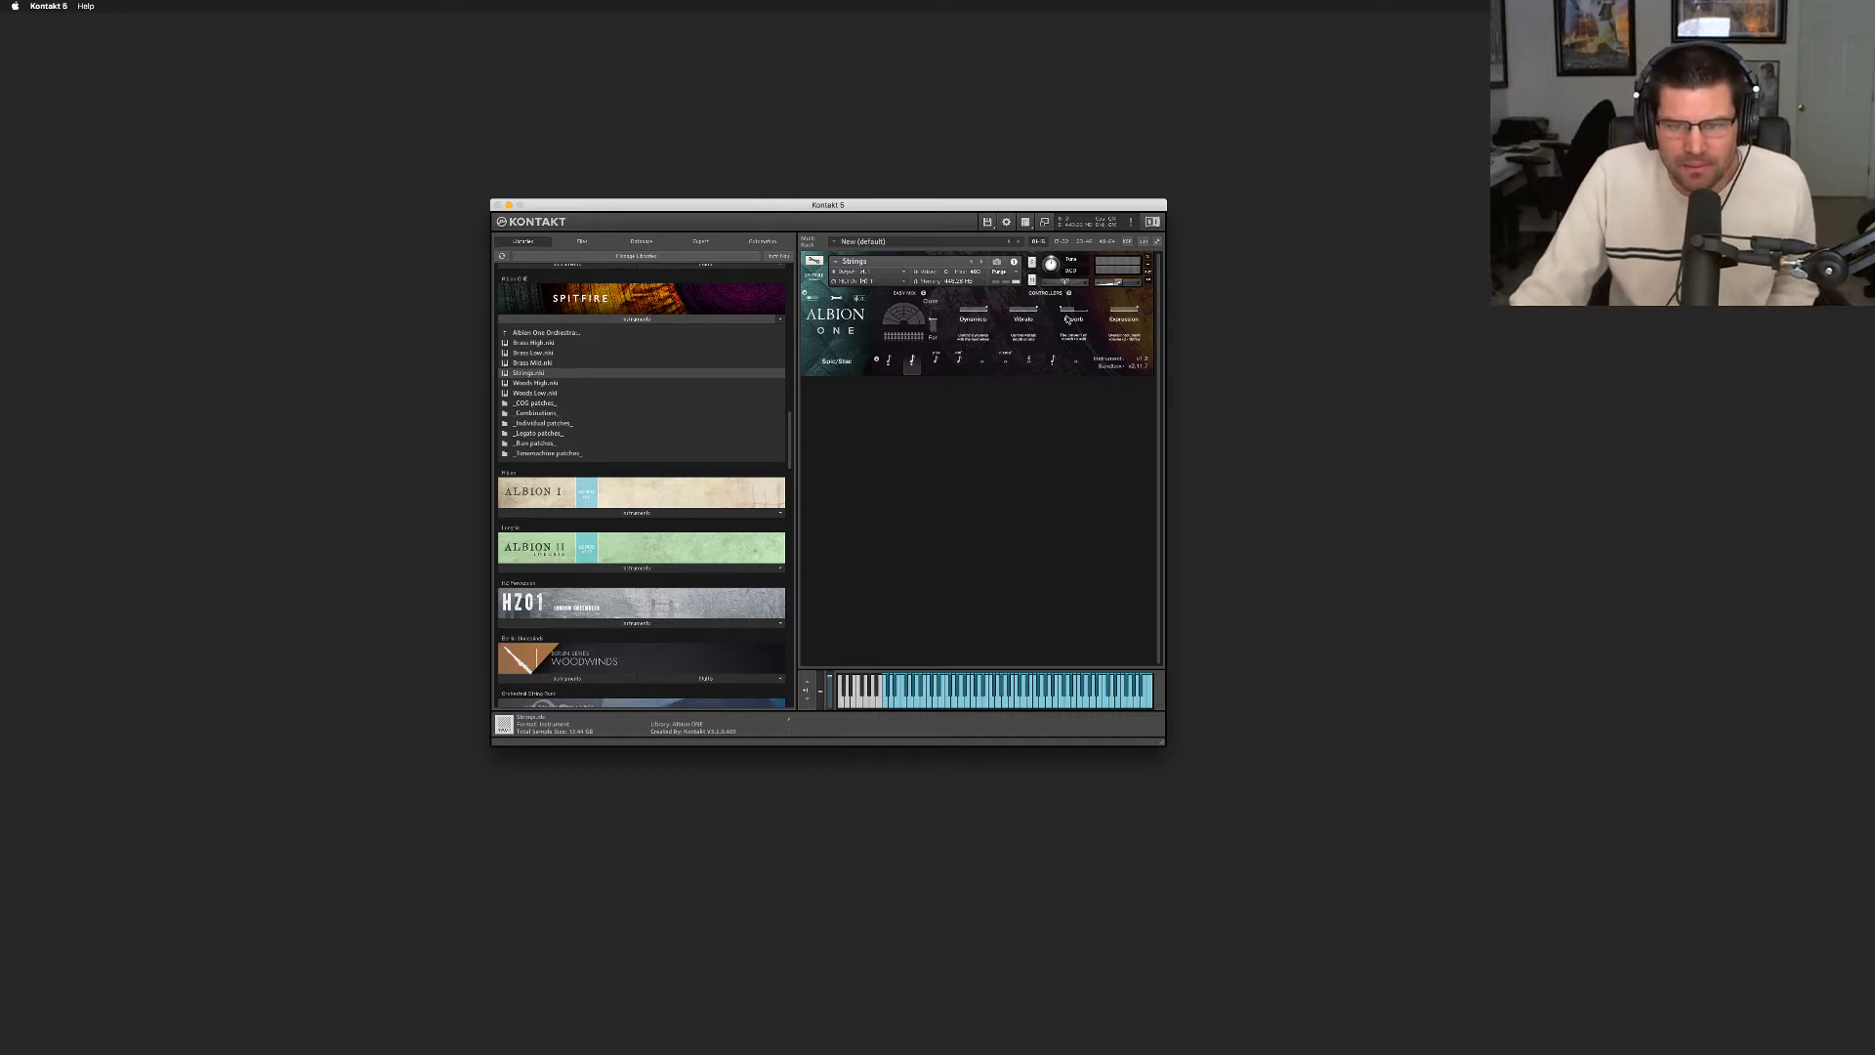
left_click(936, 360)
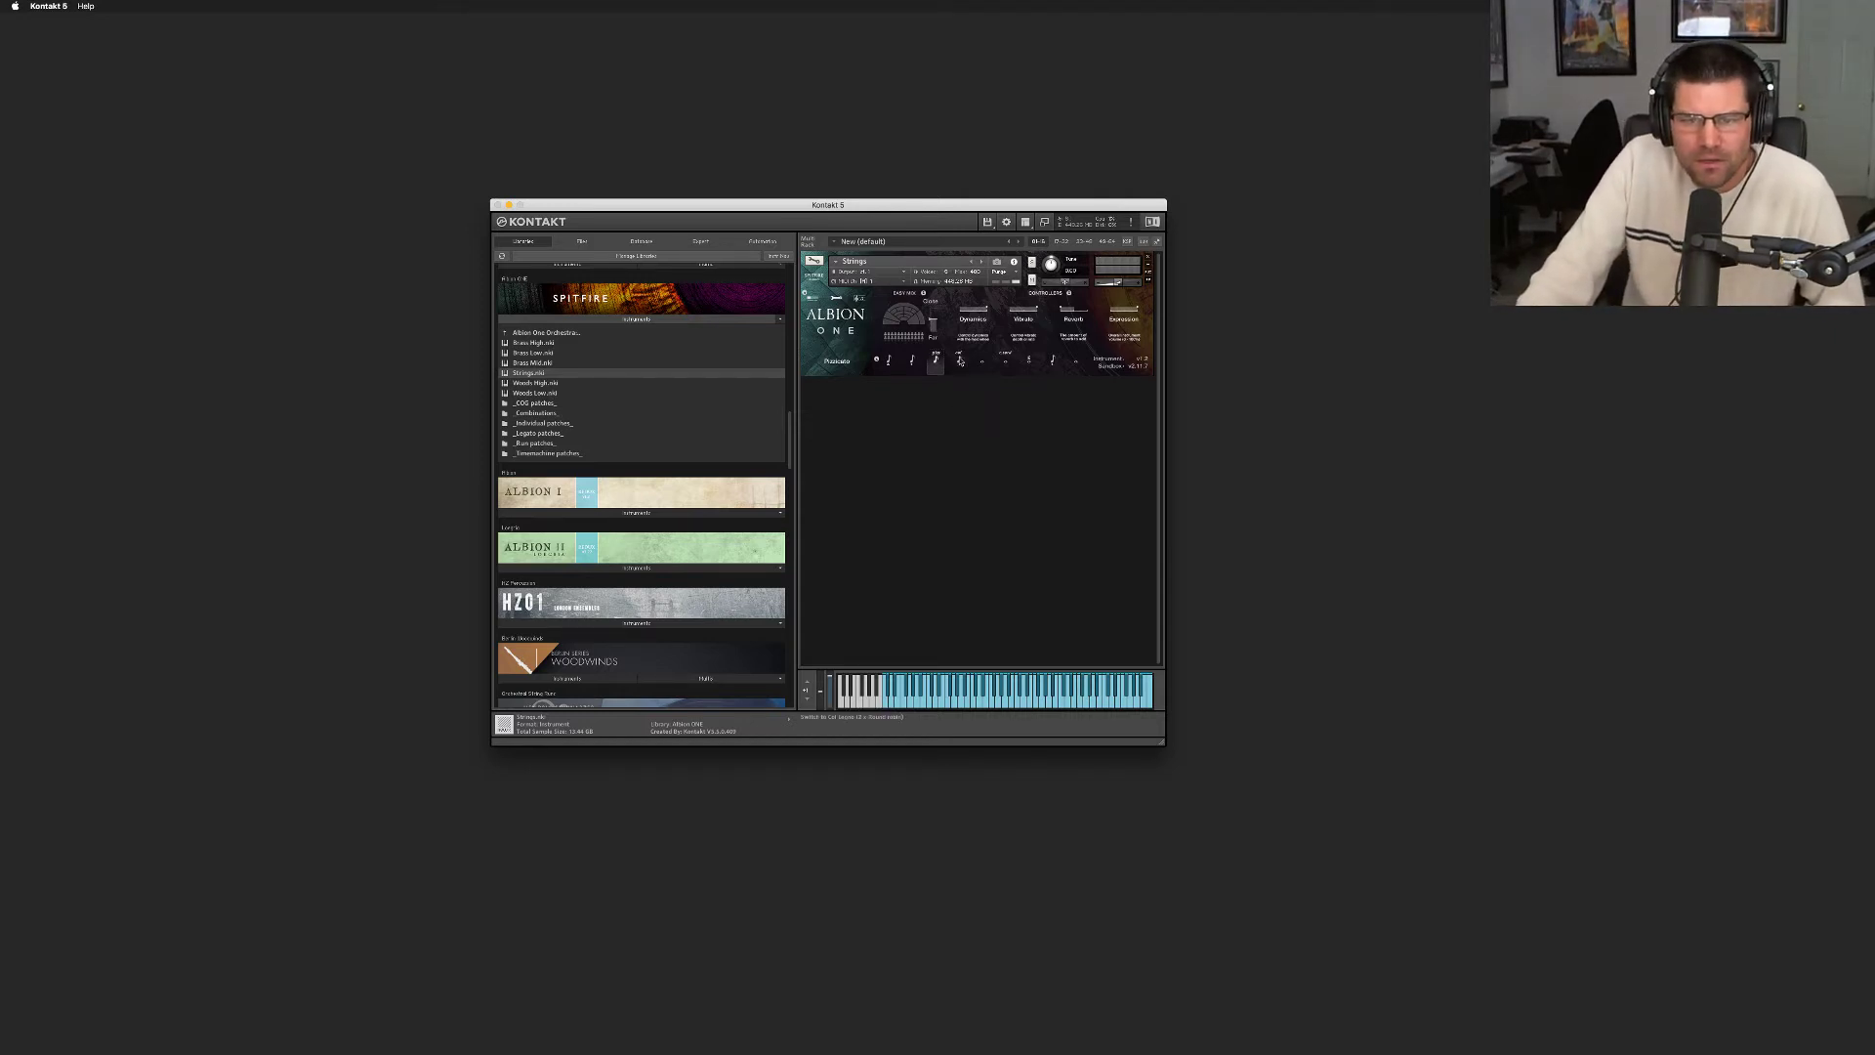
left_click(959, 360)
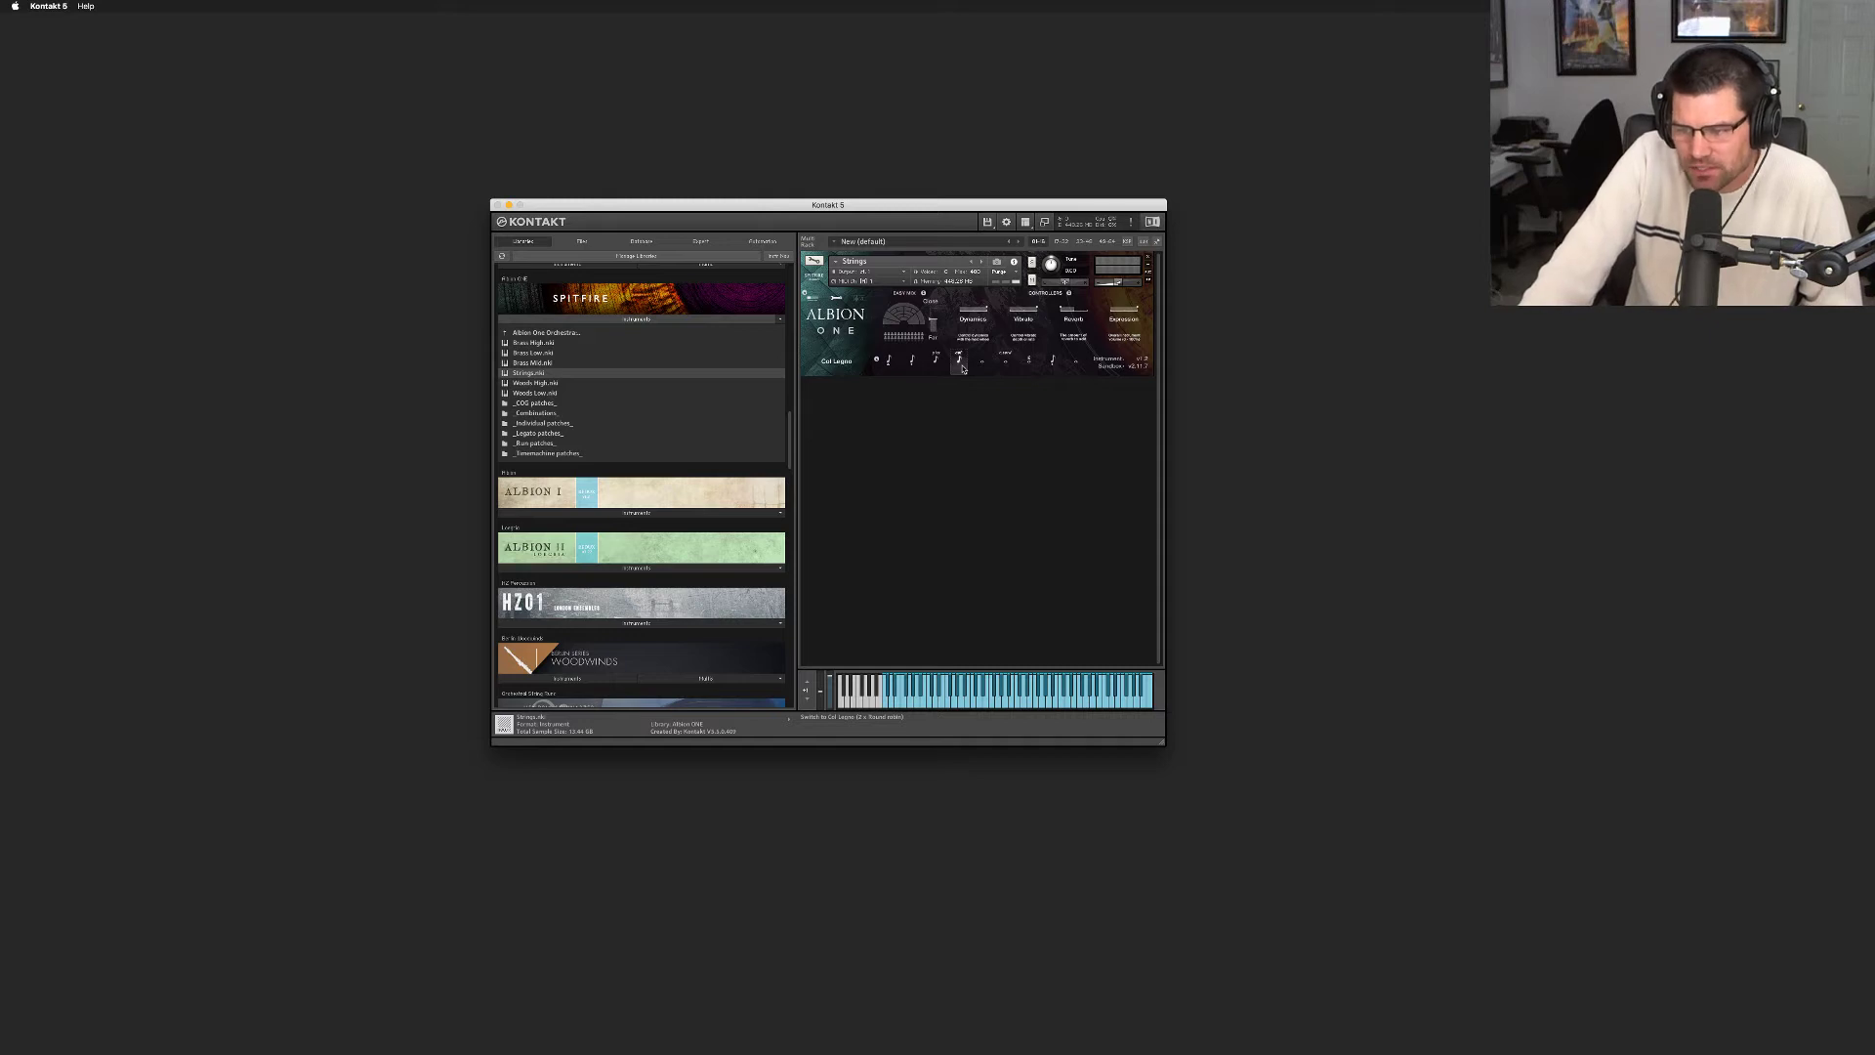
left_click(981, 365)
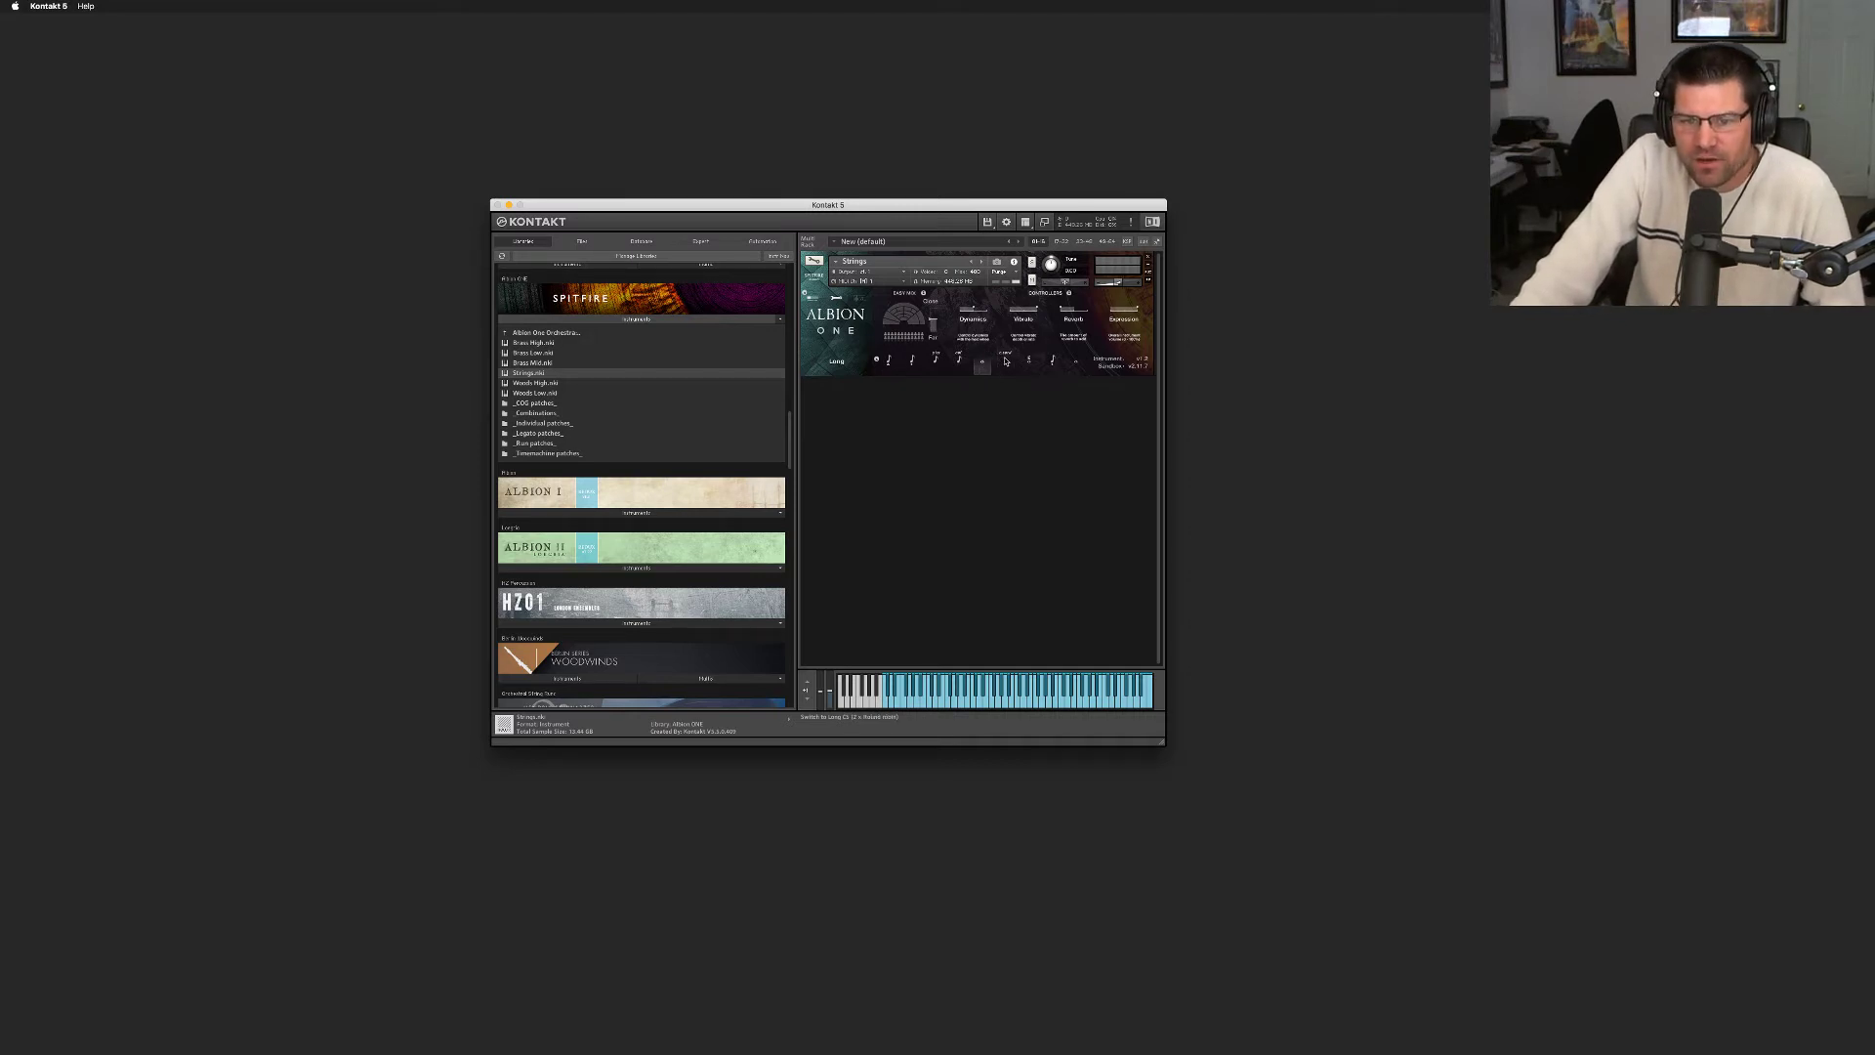
left_click(1005, 361)
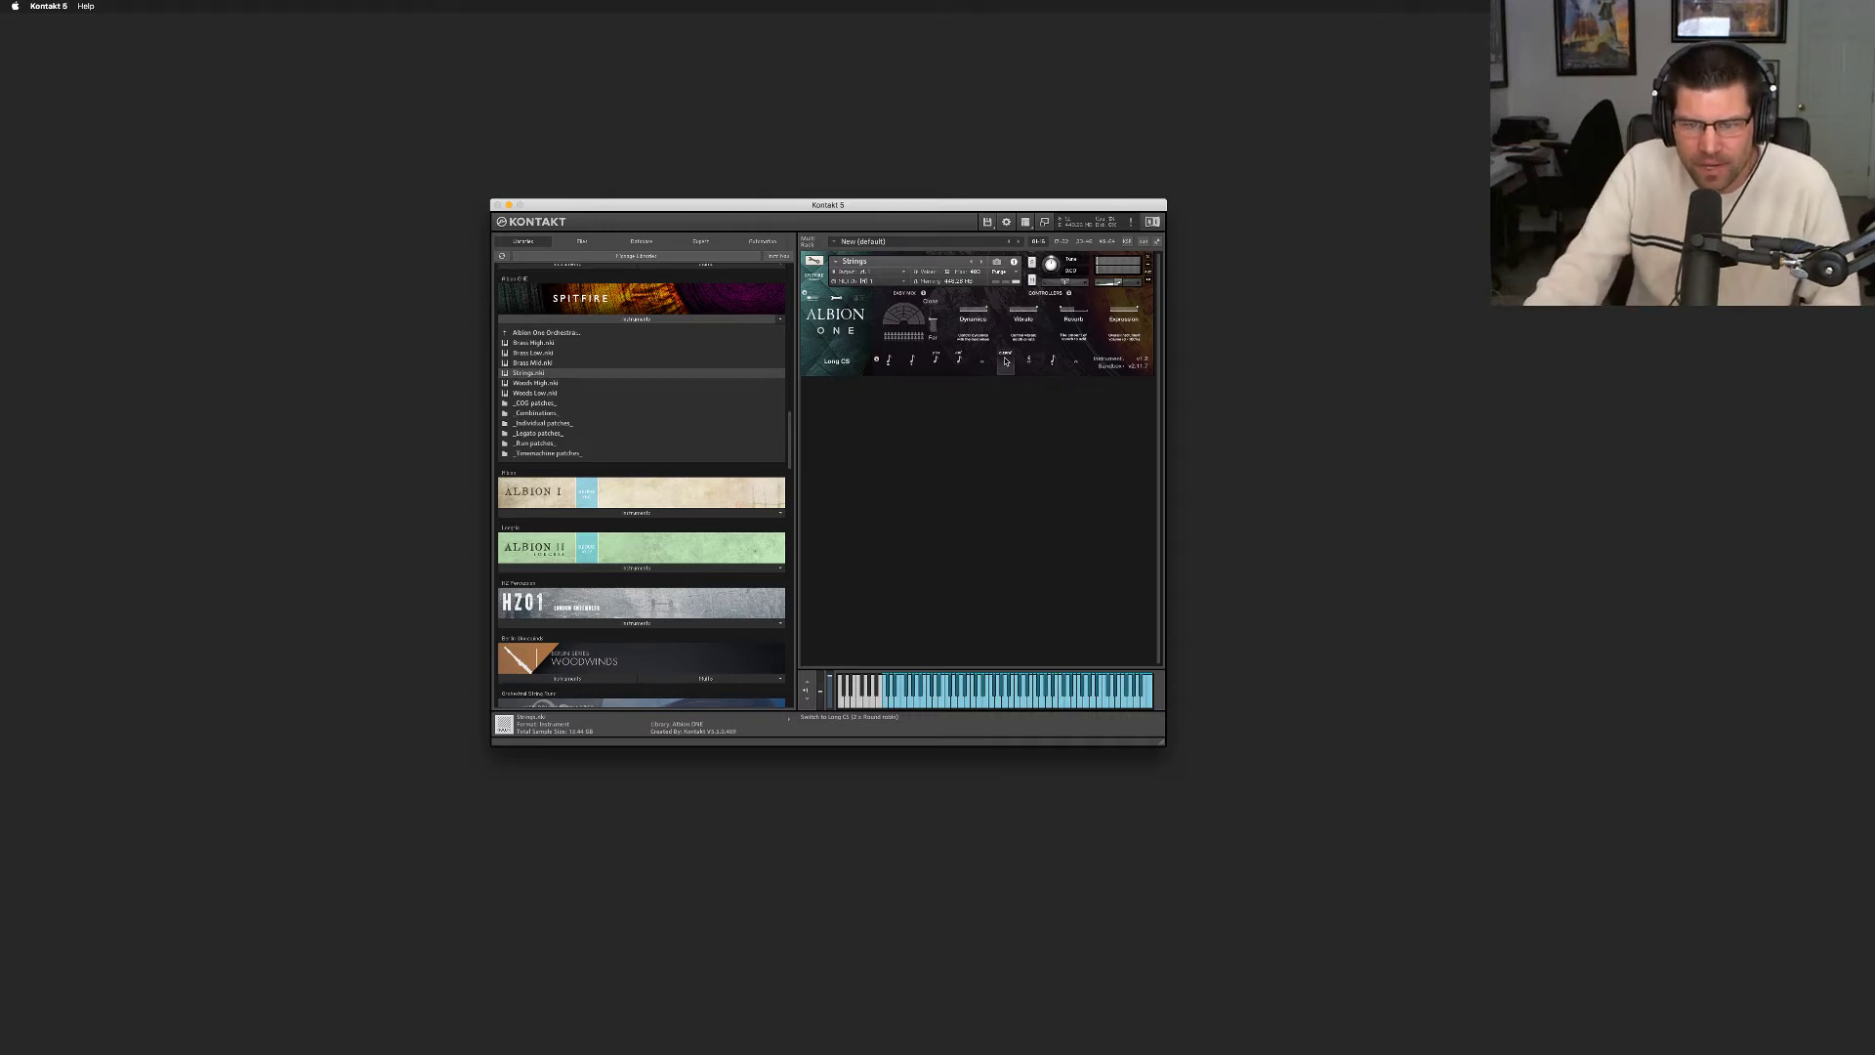
left_click(1031, 362)
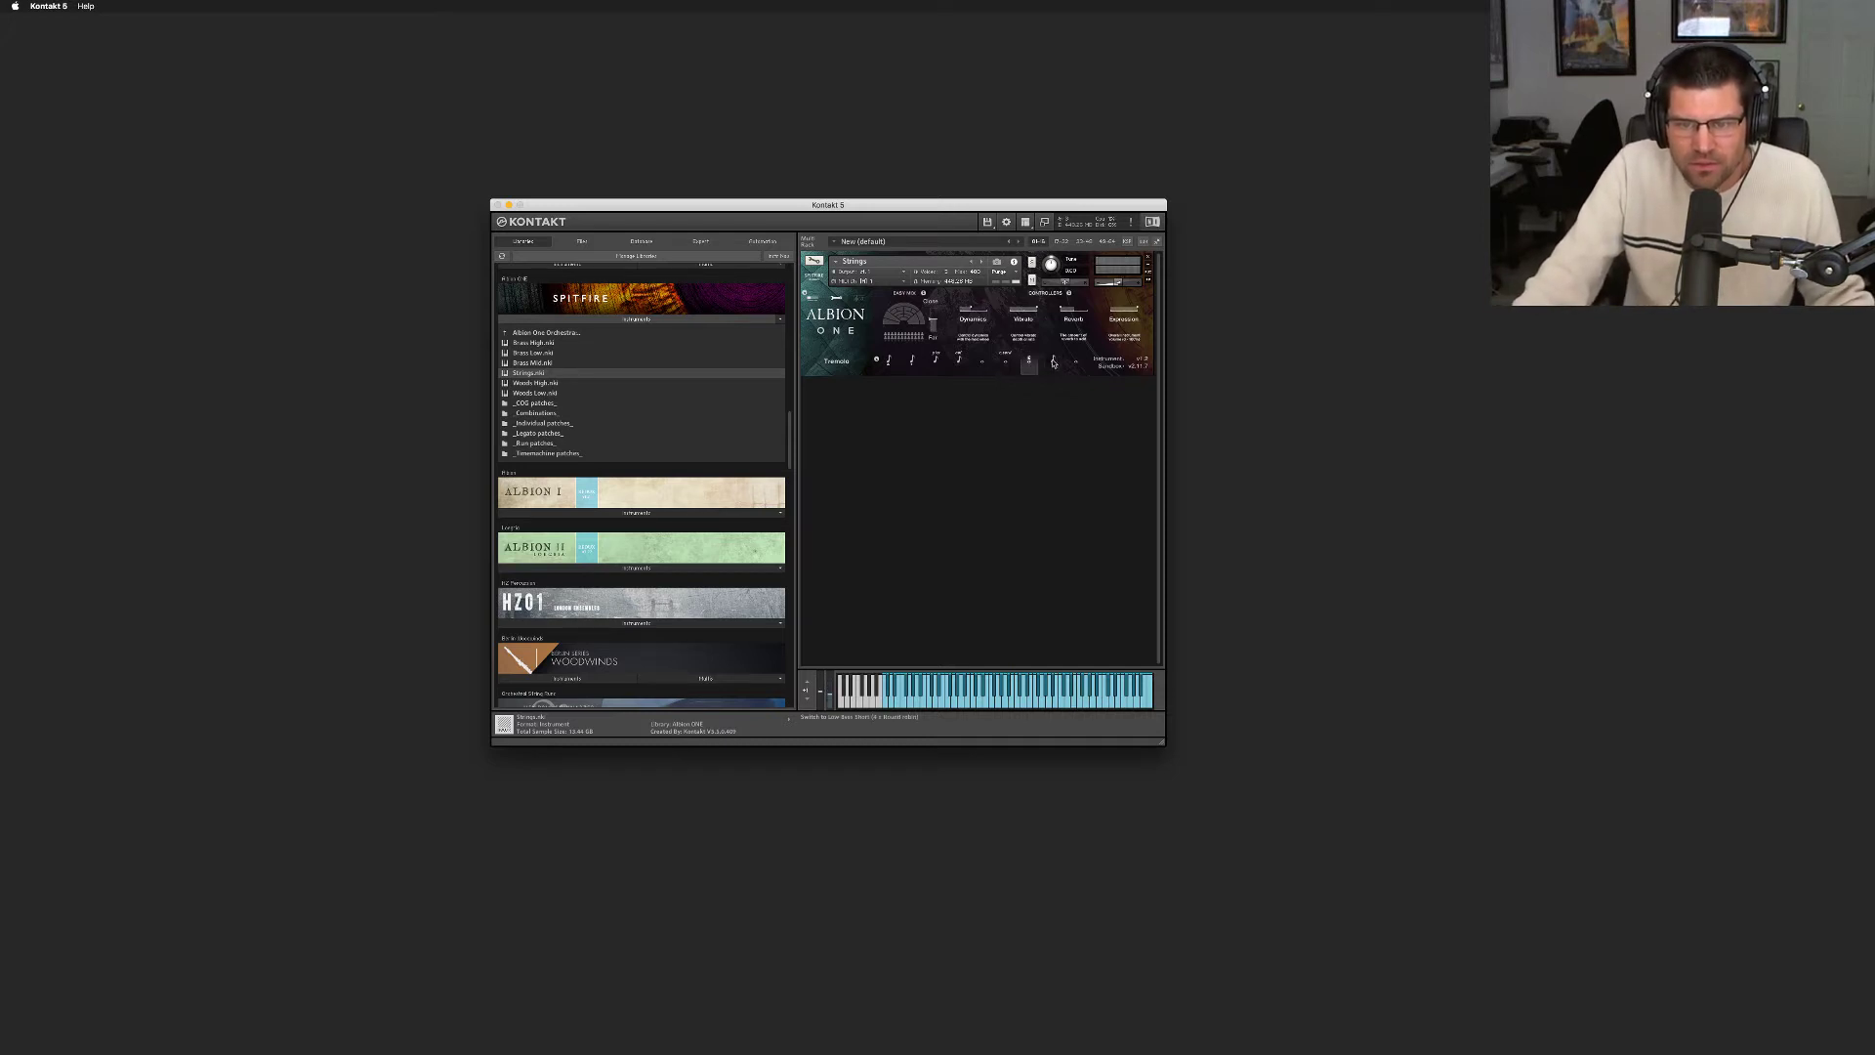
left_click(1053, 362)
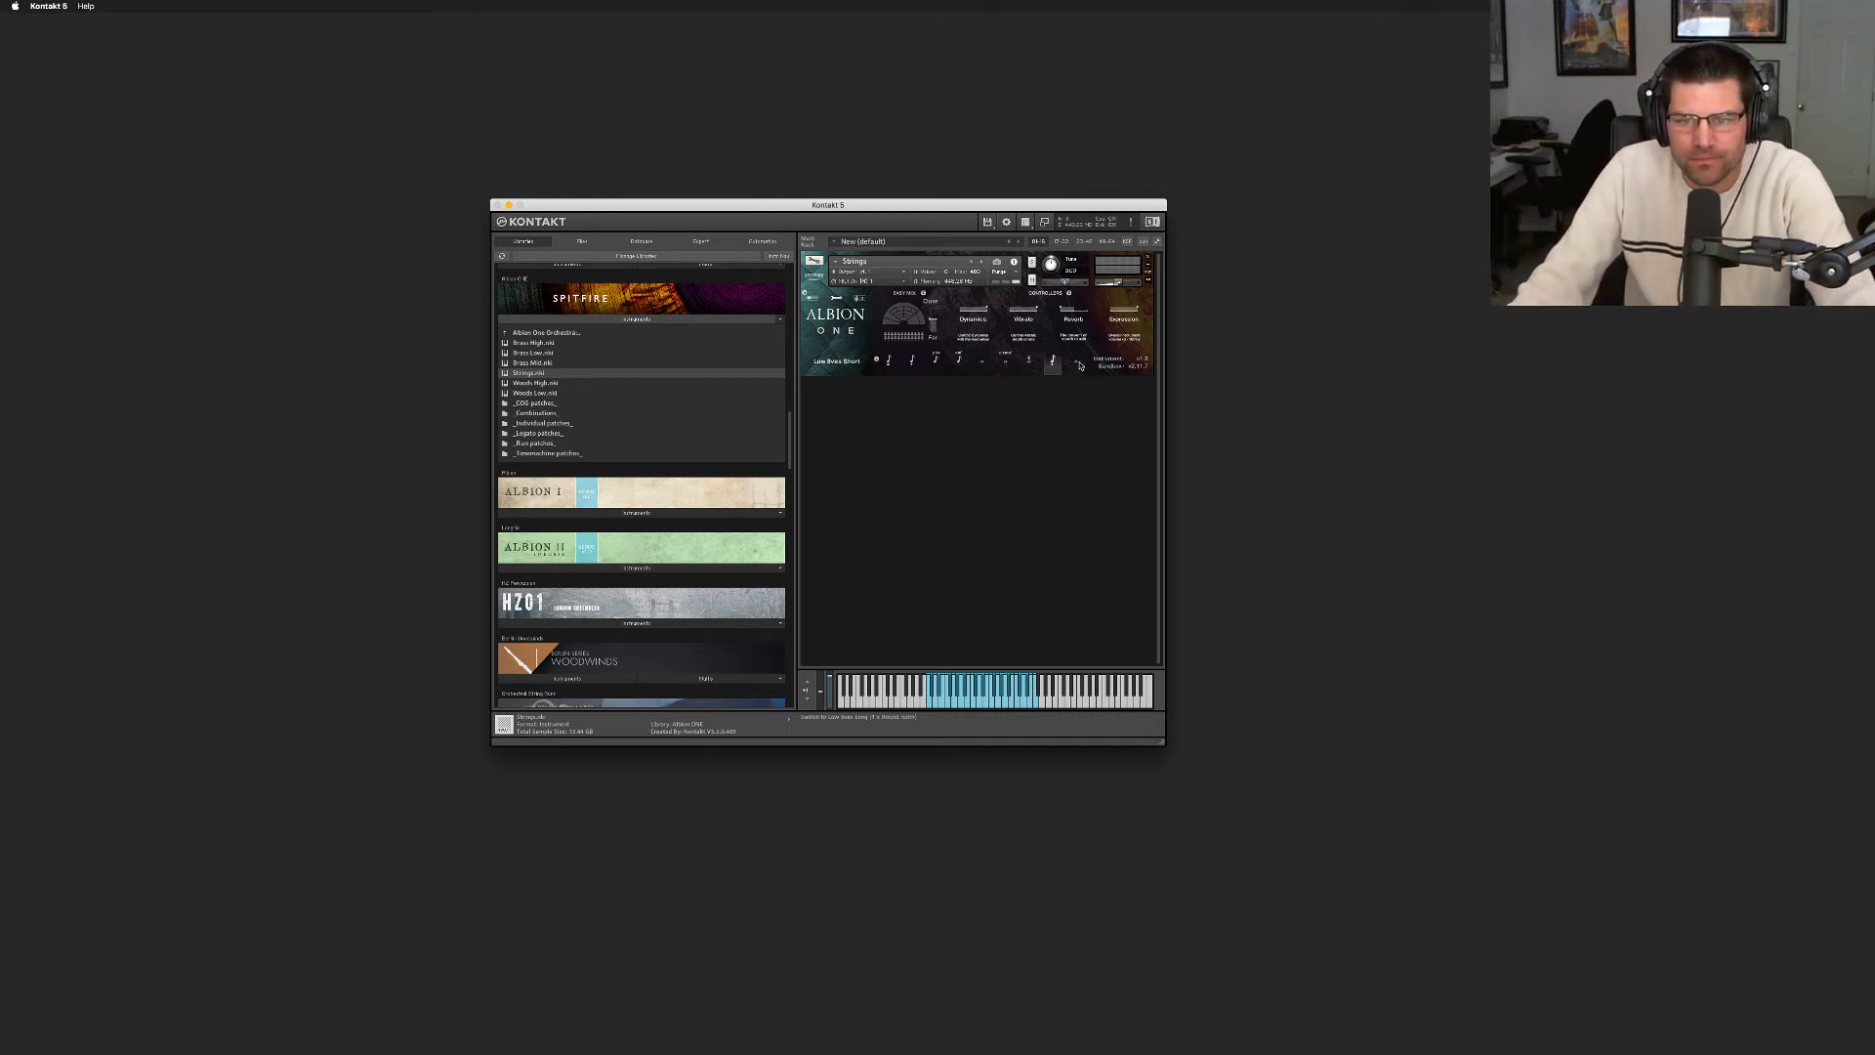
left_click(1078, 363)
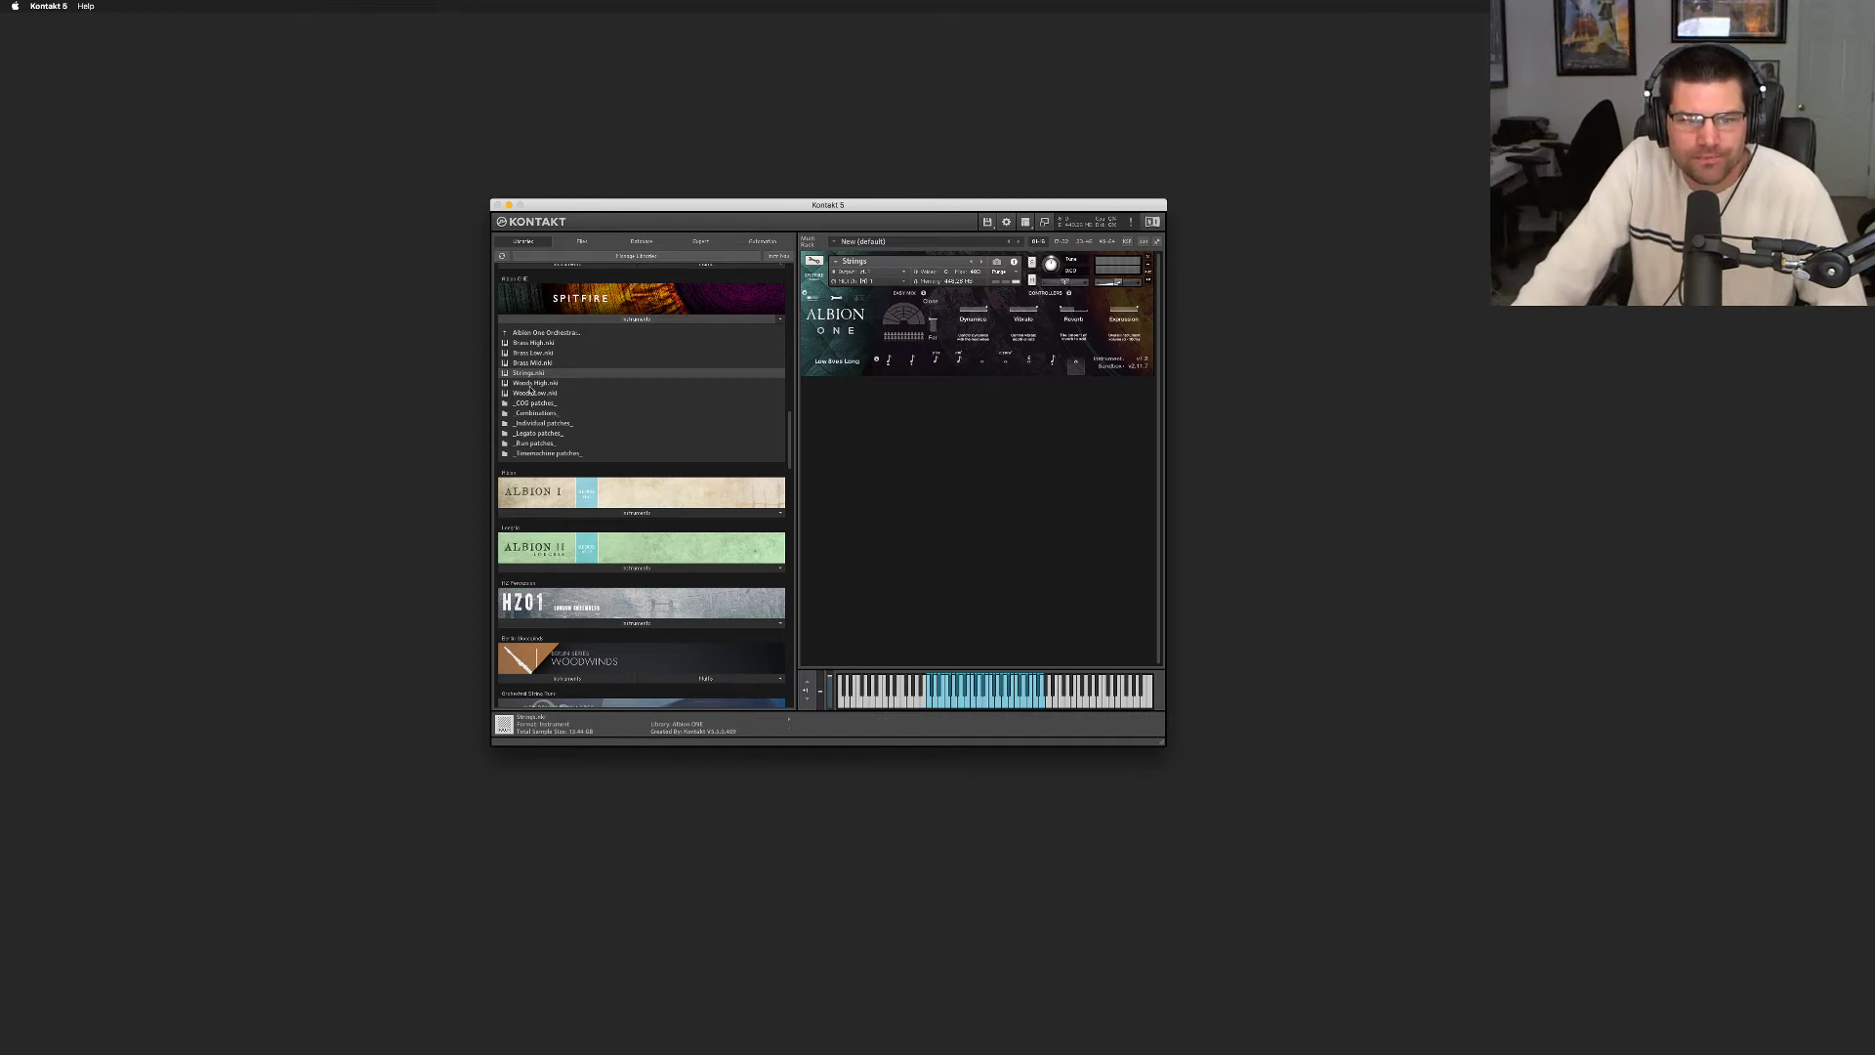
Replace the Strings patch in the rack with Woods High.nki, accepting the loss of changes
left_click(532, 383)
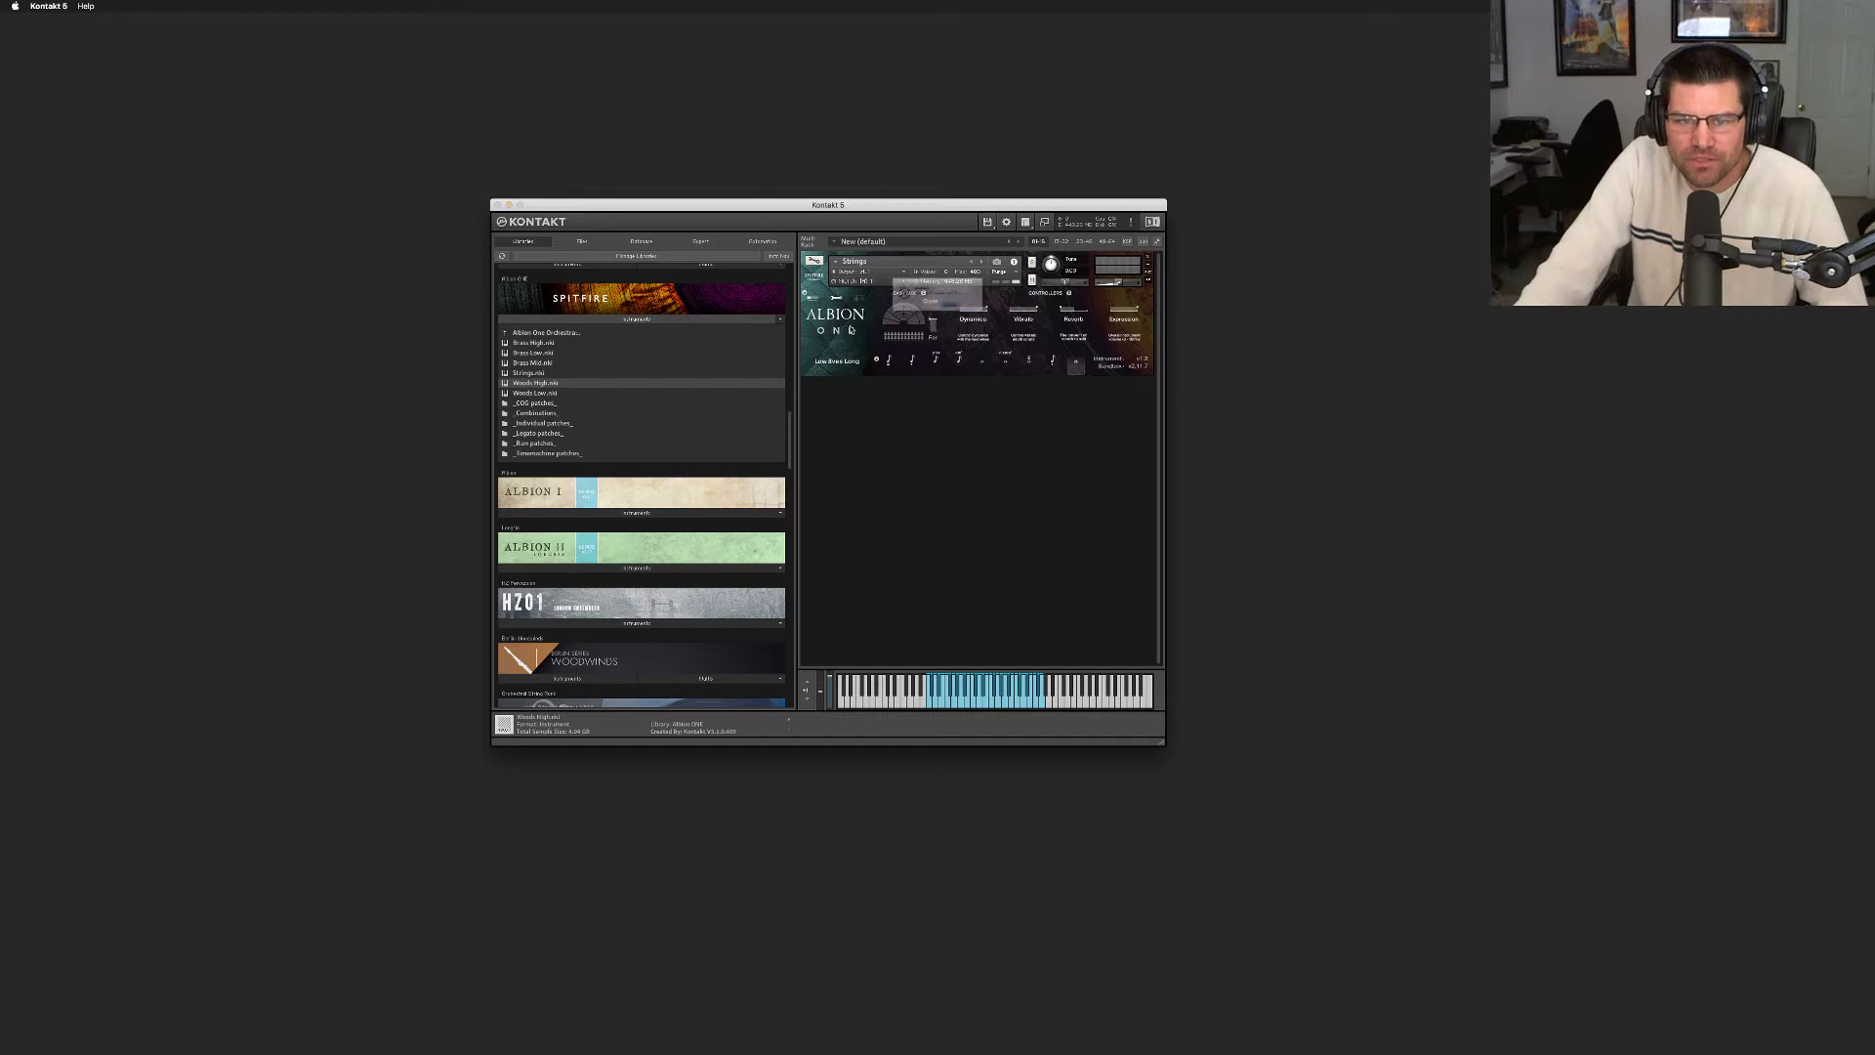
left_click_drag(849, 330, 850, 330)
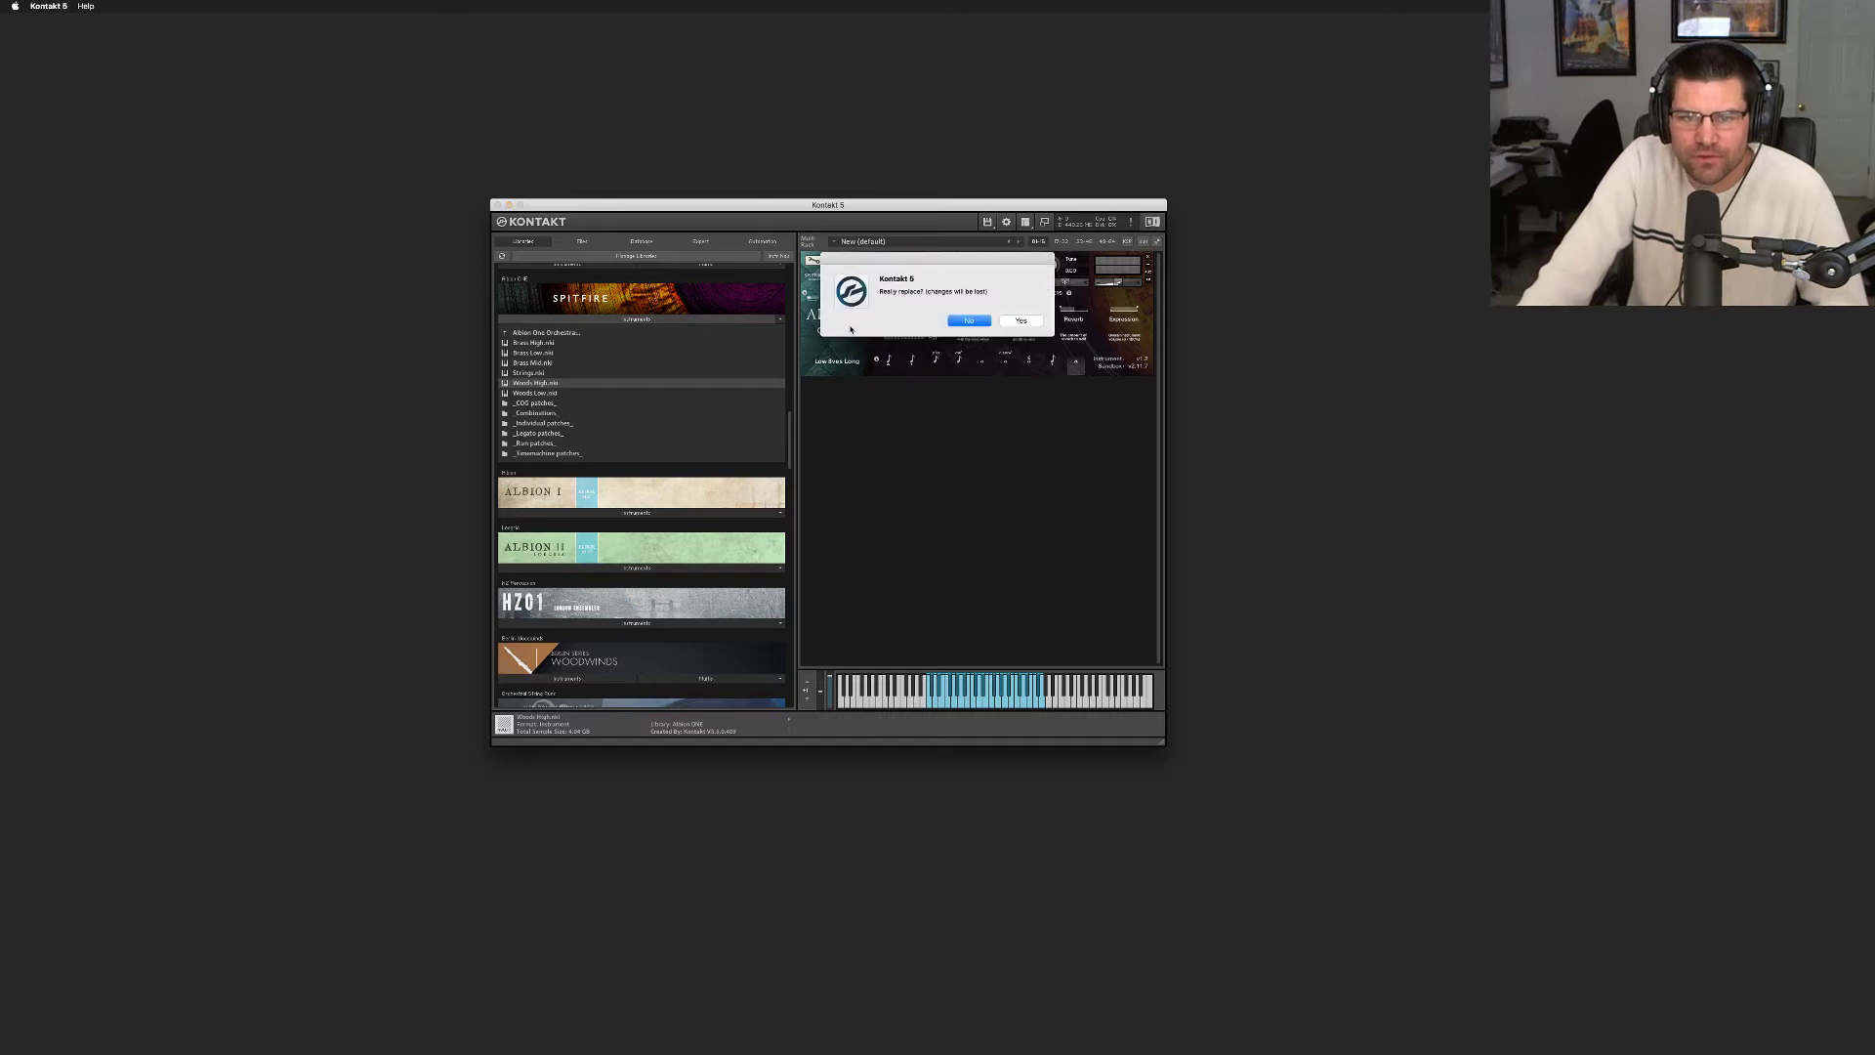
left_click(1022, 322)
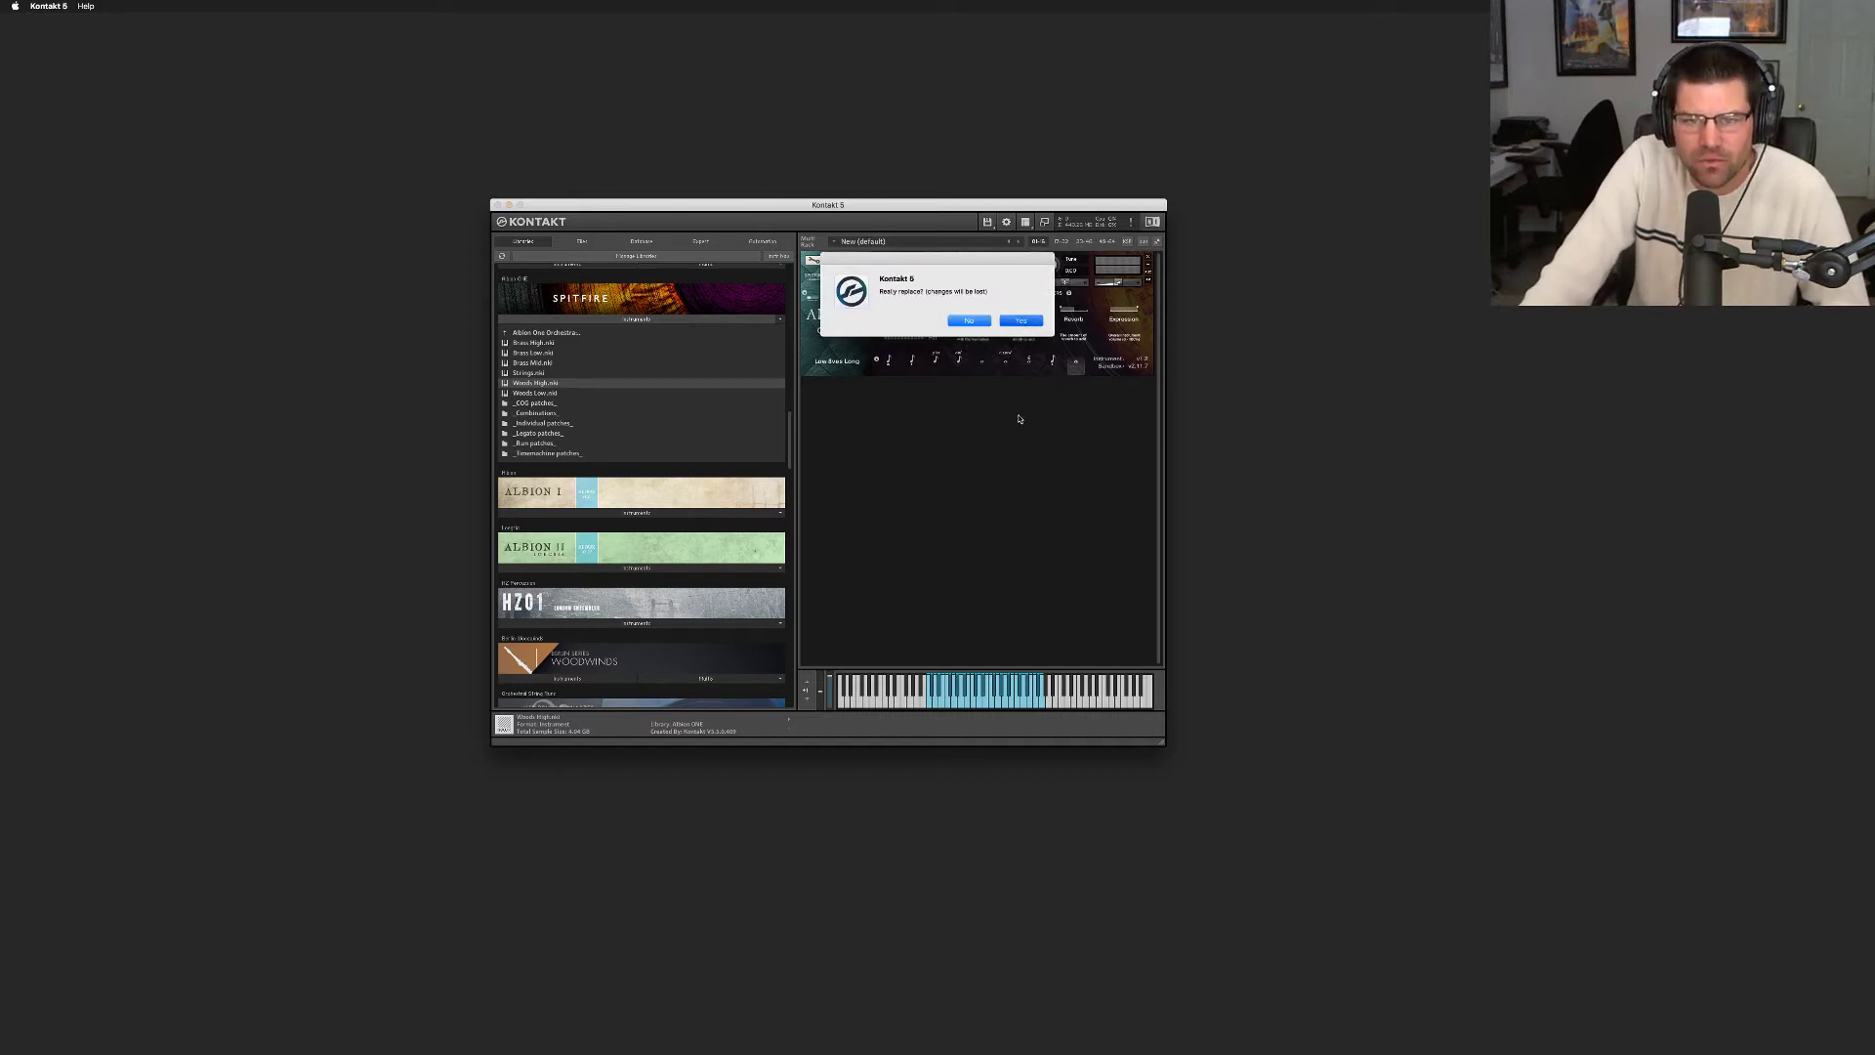
key("Return")
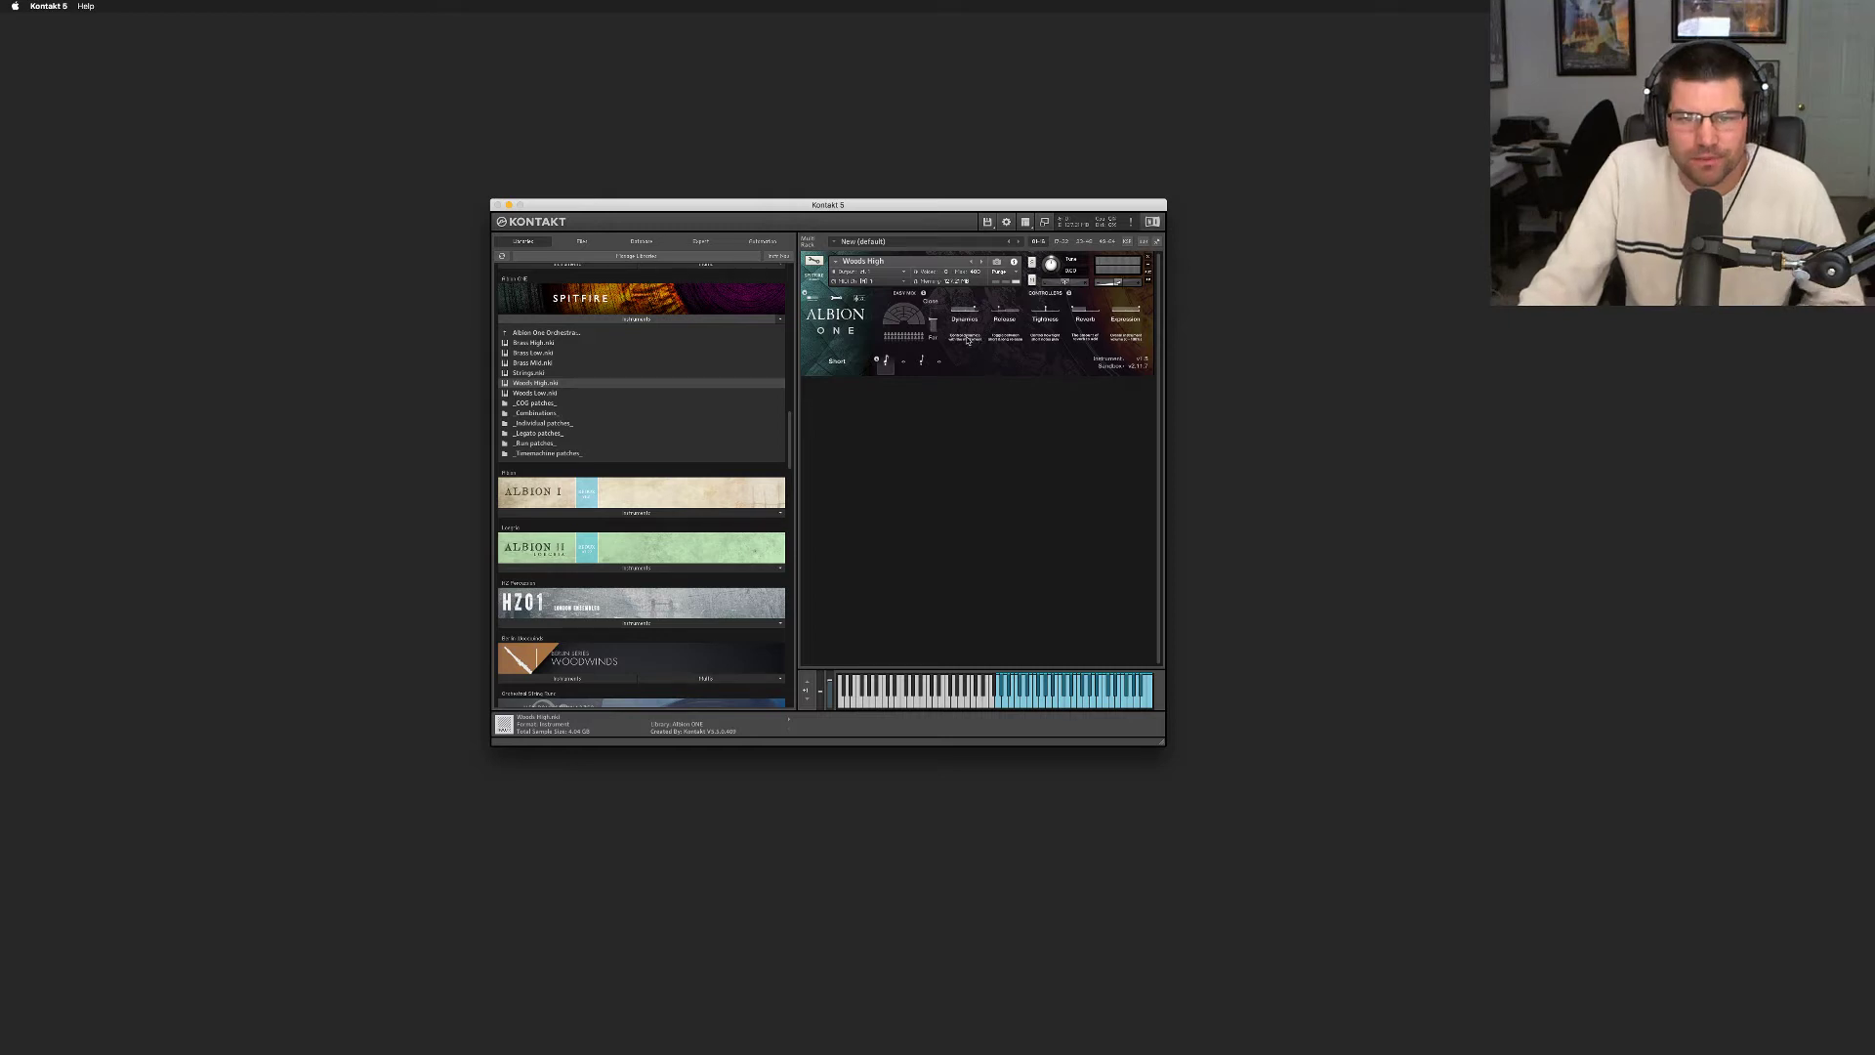
Switch the loaded instrument to the Woods Low patch and select its Long articulation
left_click(981, 263)
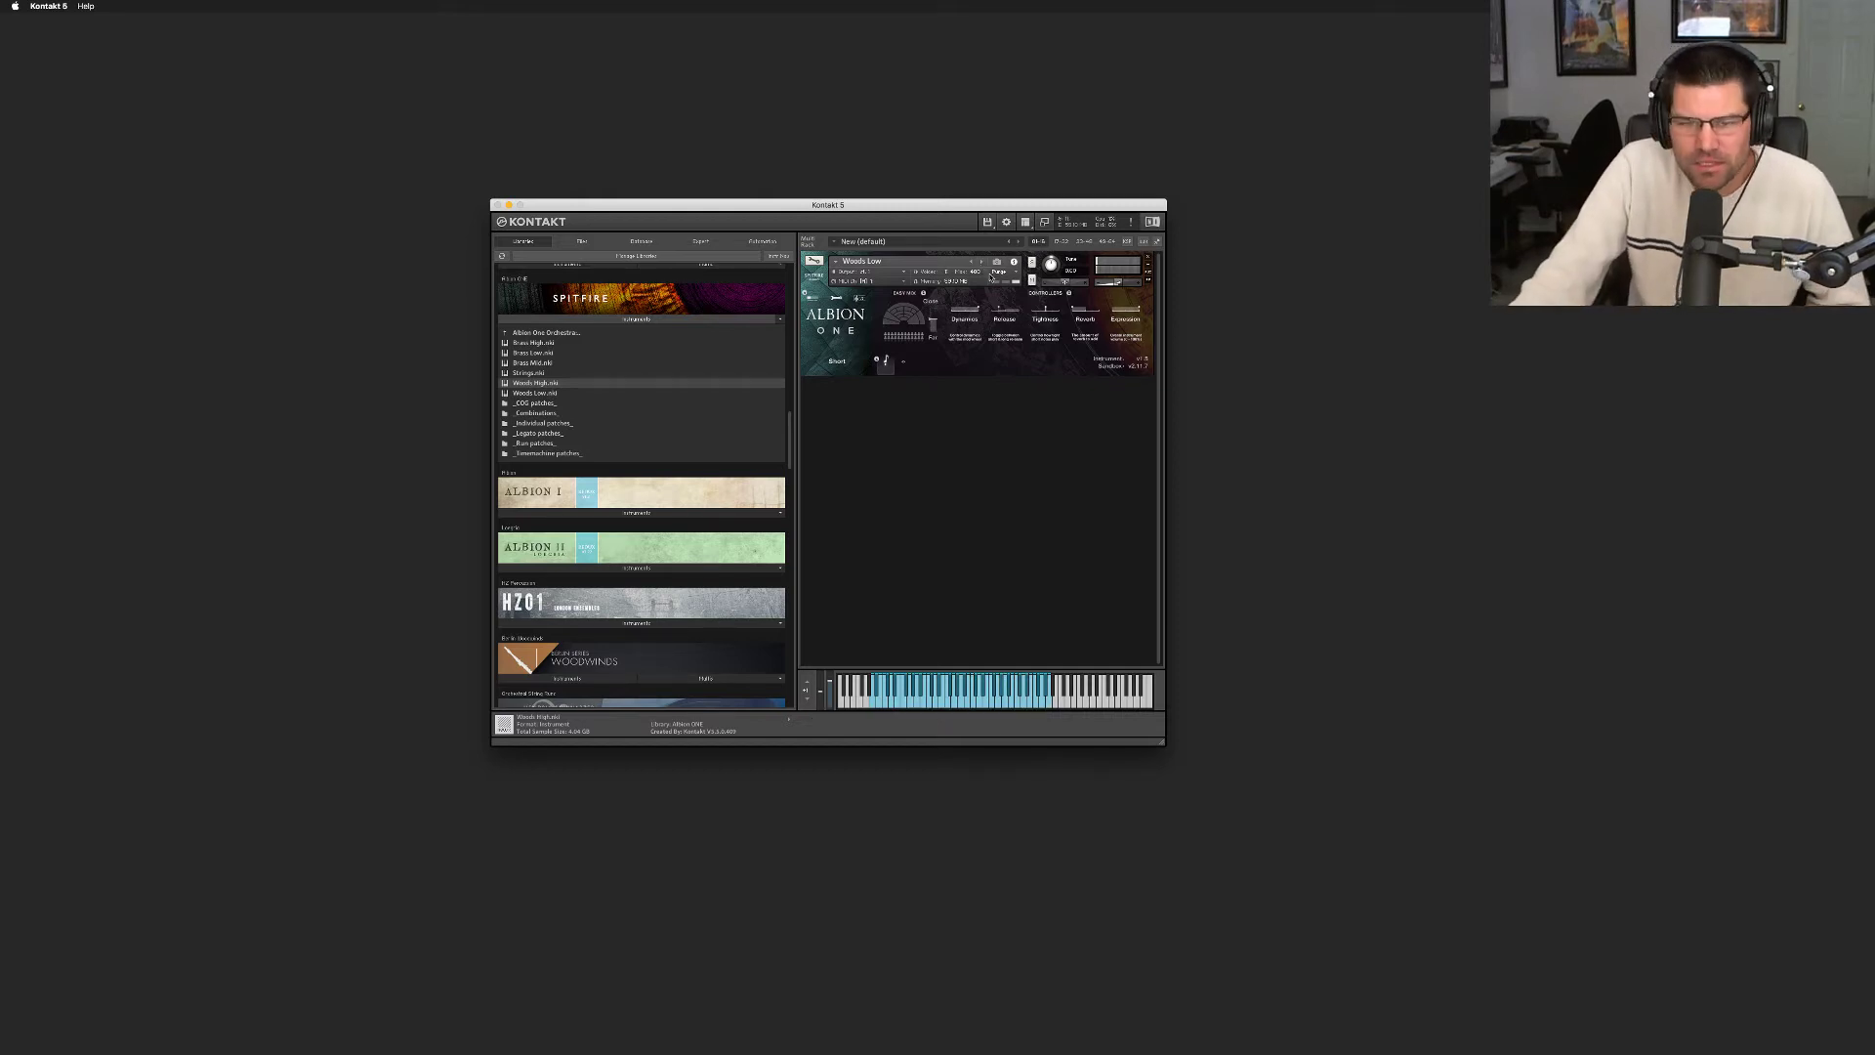
left_click(904, 362)
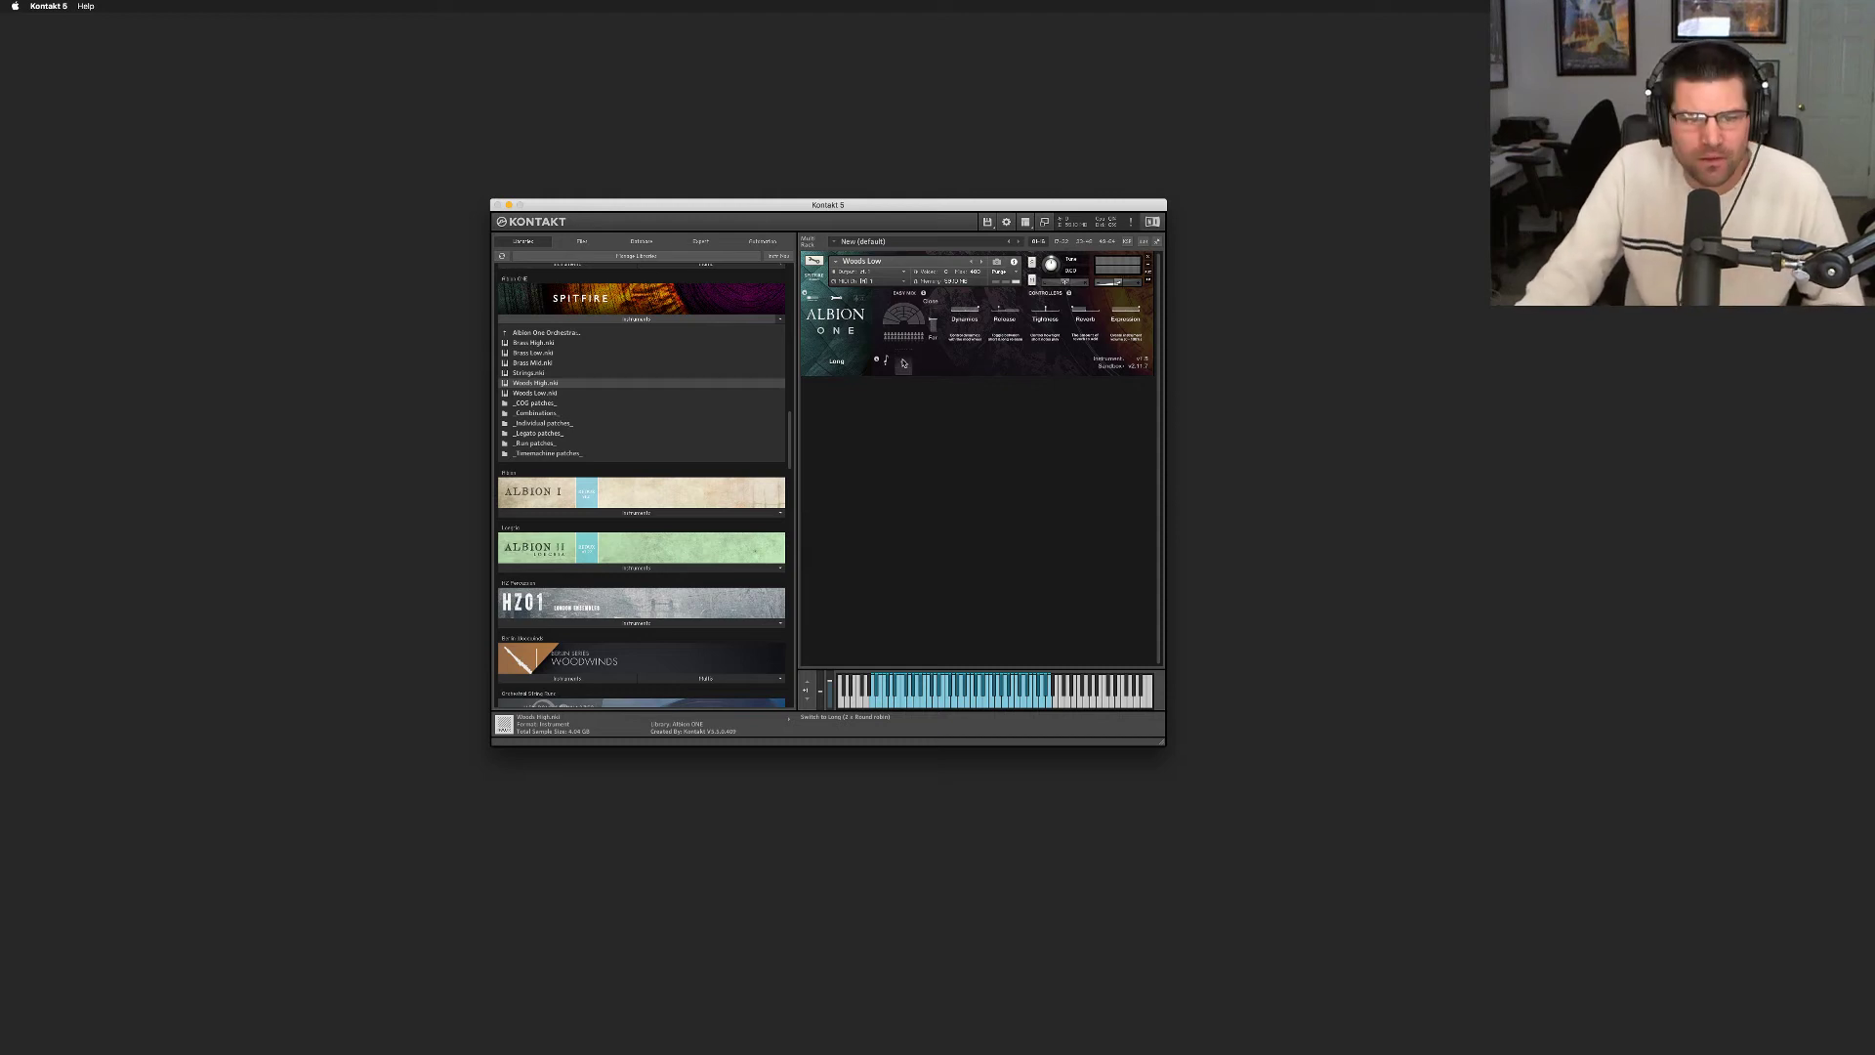
View the contents of the Individual patches folder in the library browser and return to the Albion ONE orchestra folder
left_click(564, 394)
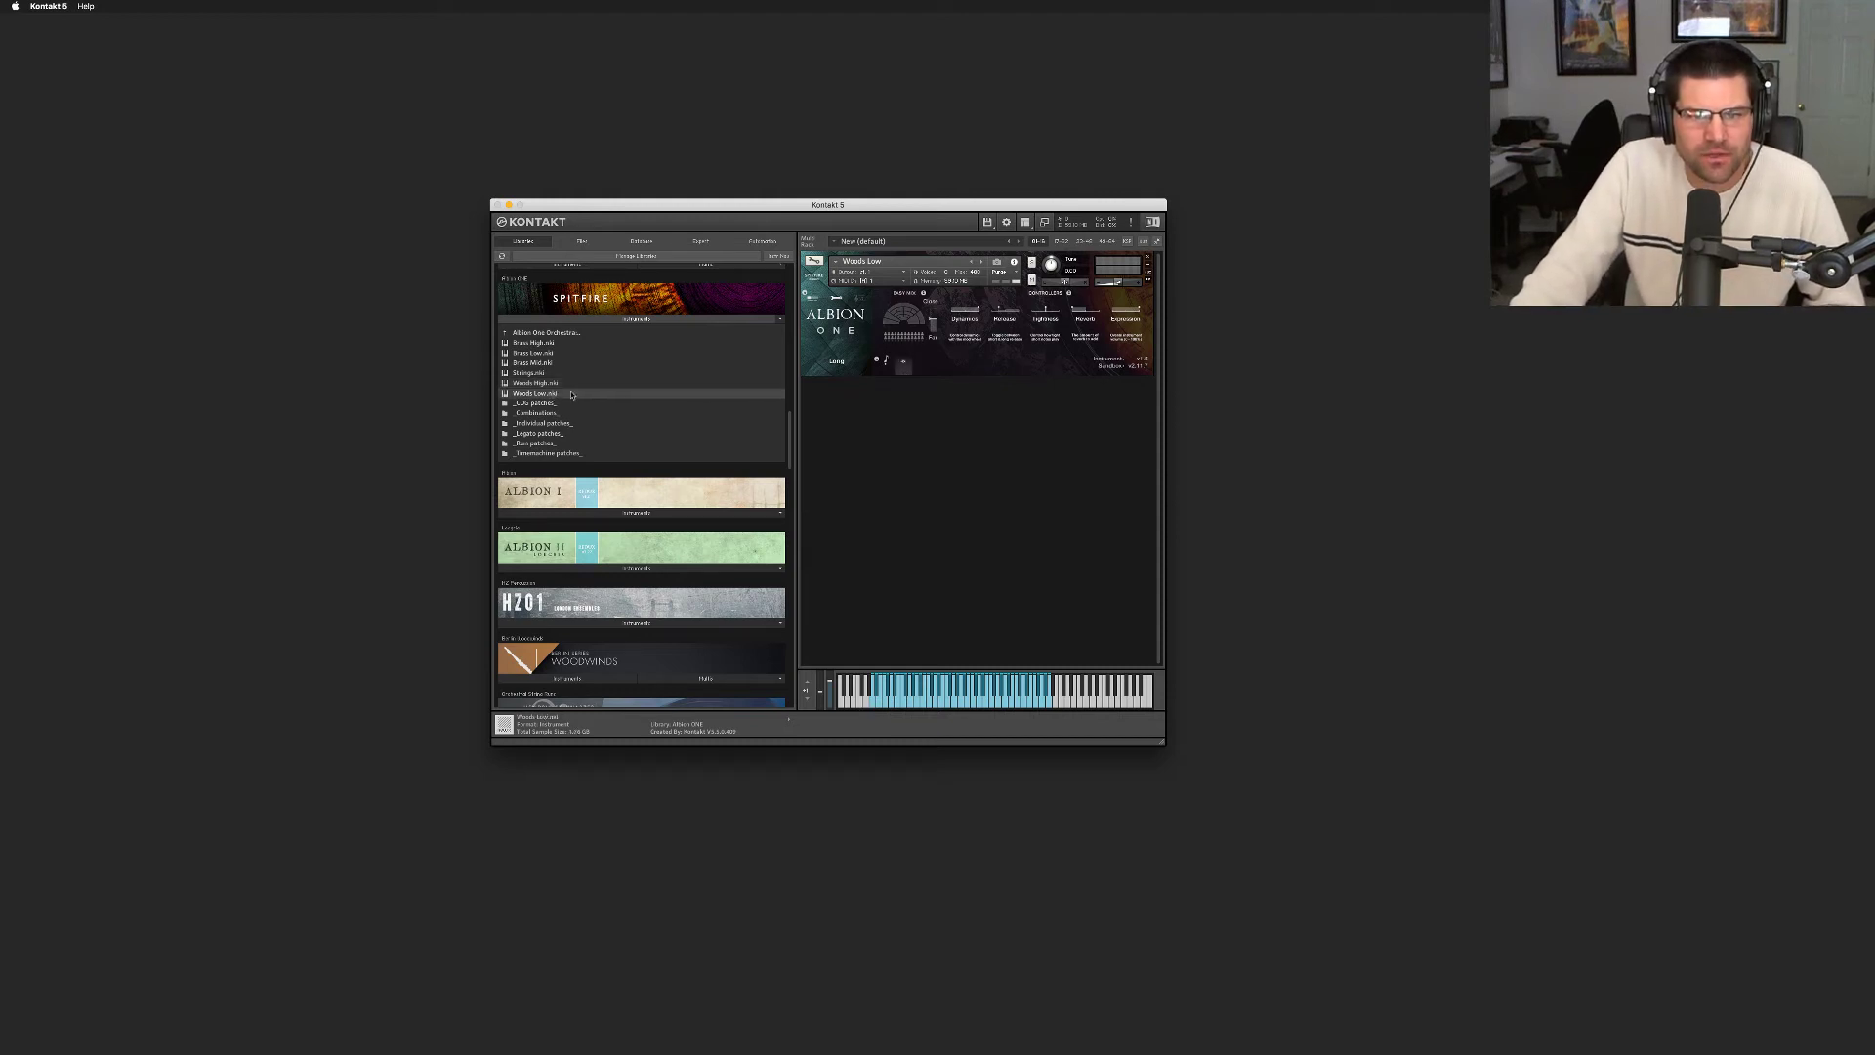
double_click(618, 423)
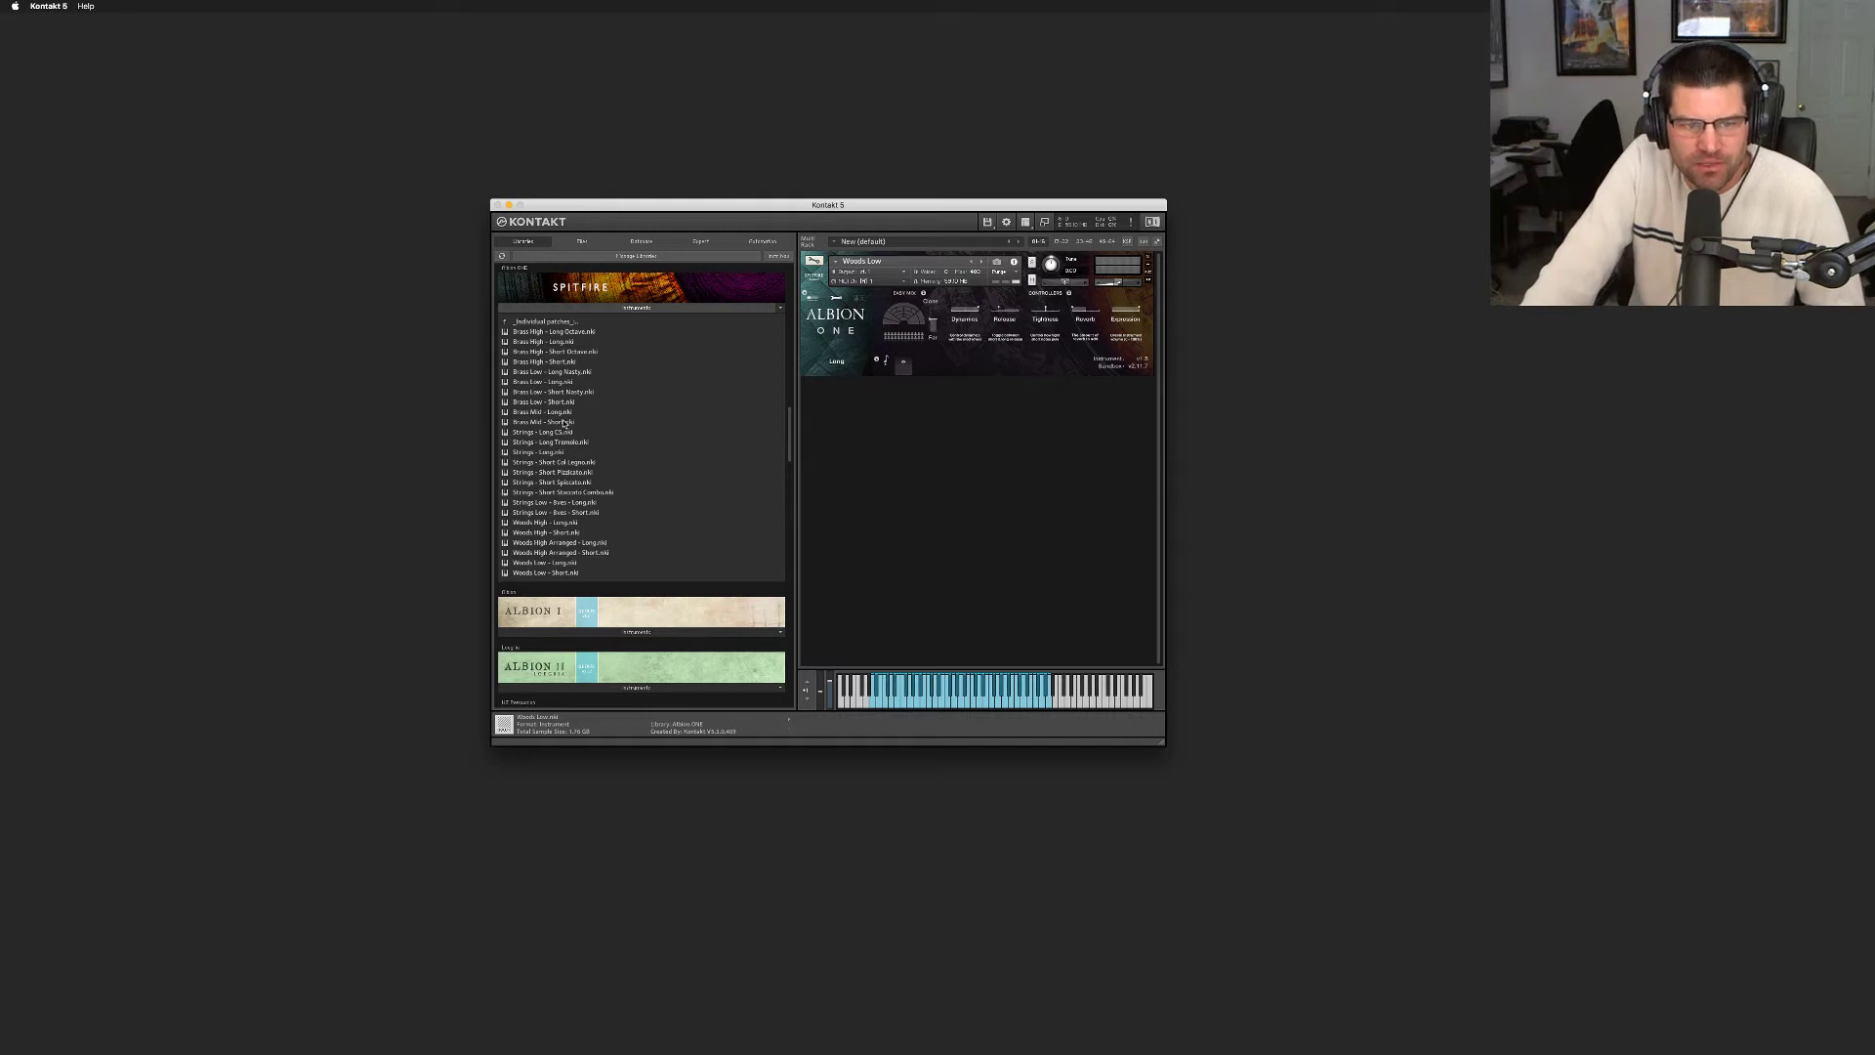
left_click(547, 323)
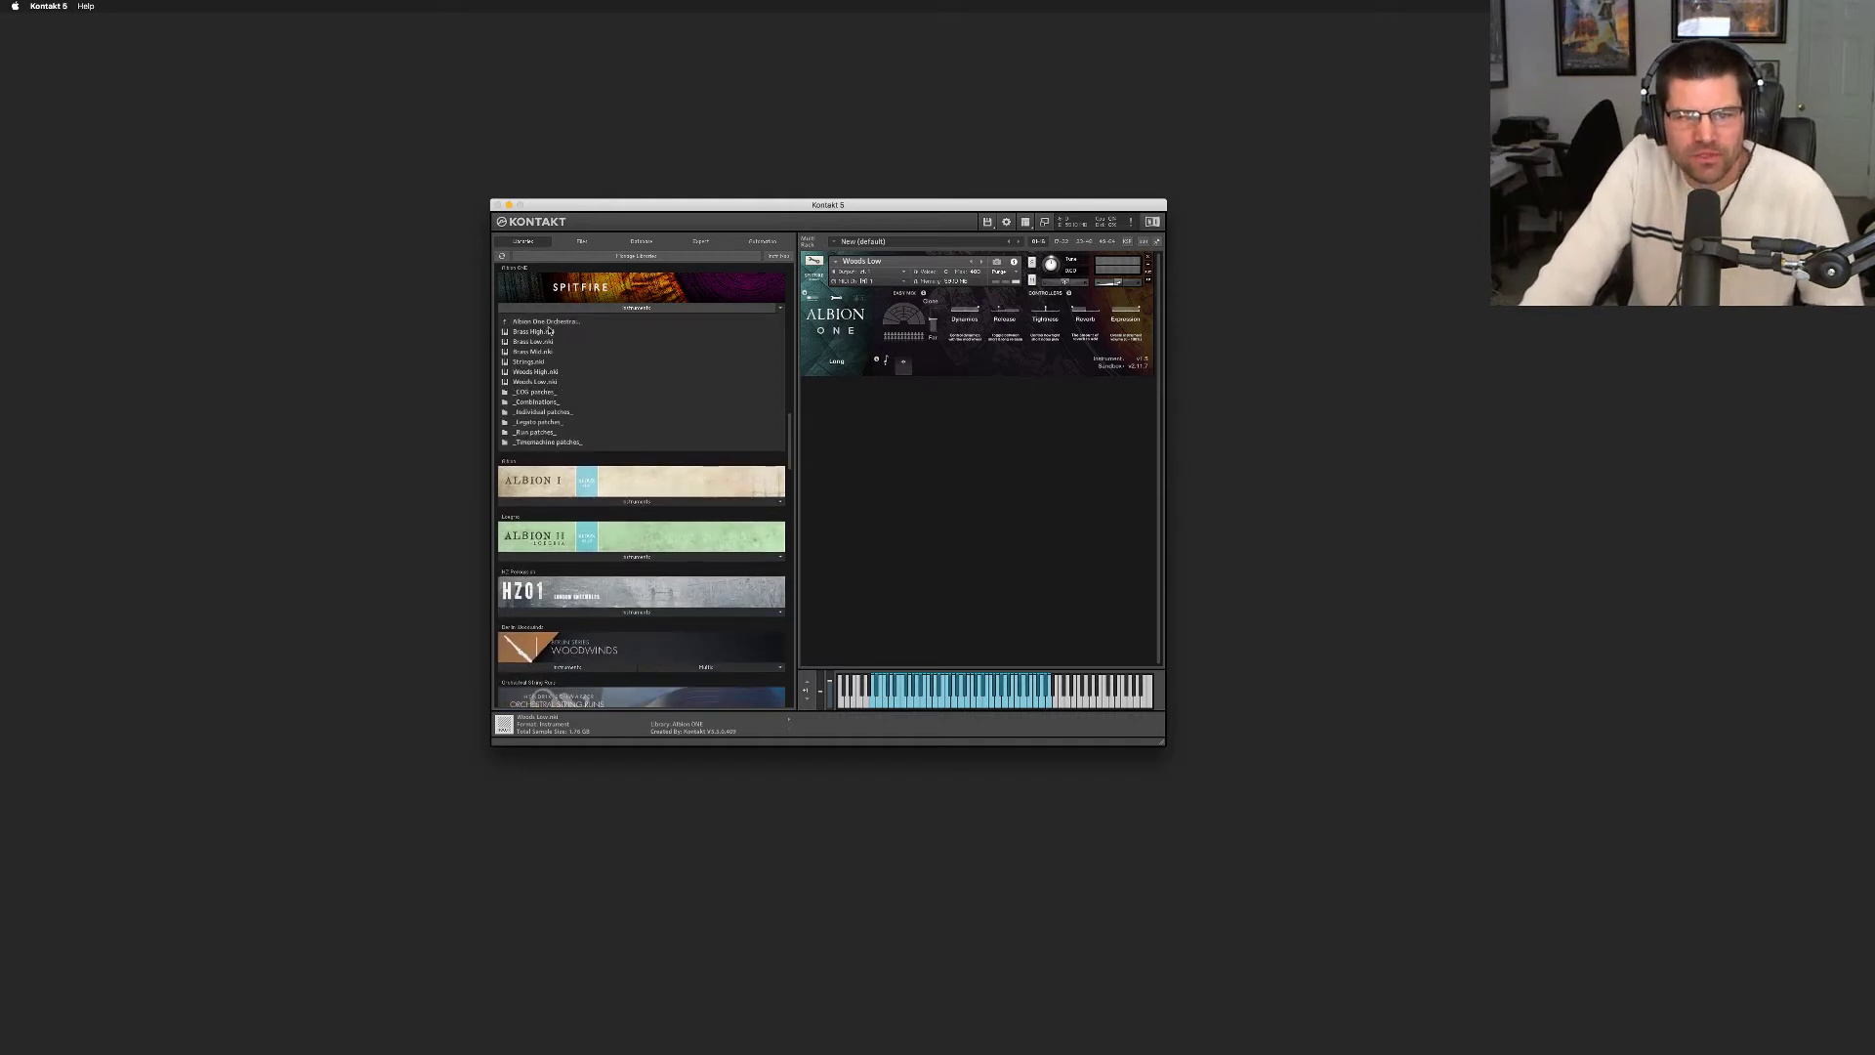
Open the folder of combination patches and replace Woods Low with Brass Mid Short - Strings Low Bass Short.nki
left_click(547, 412)
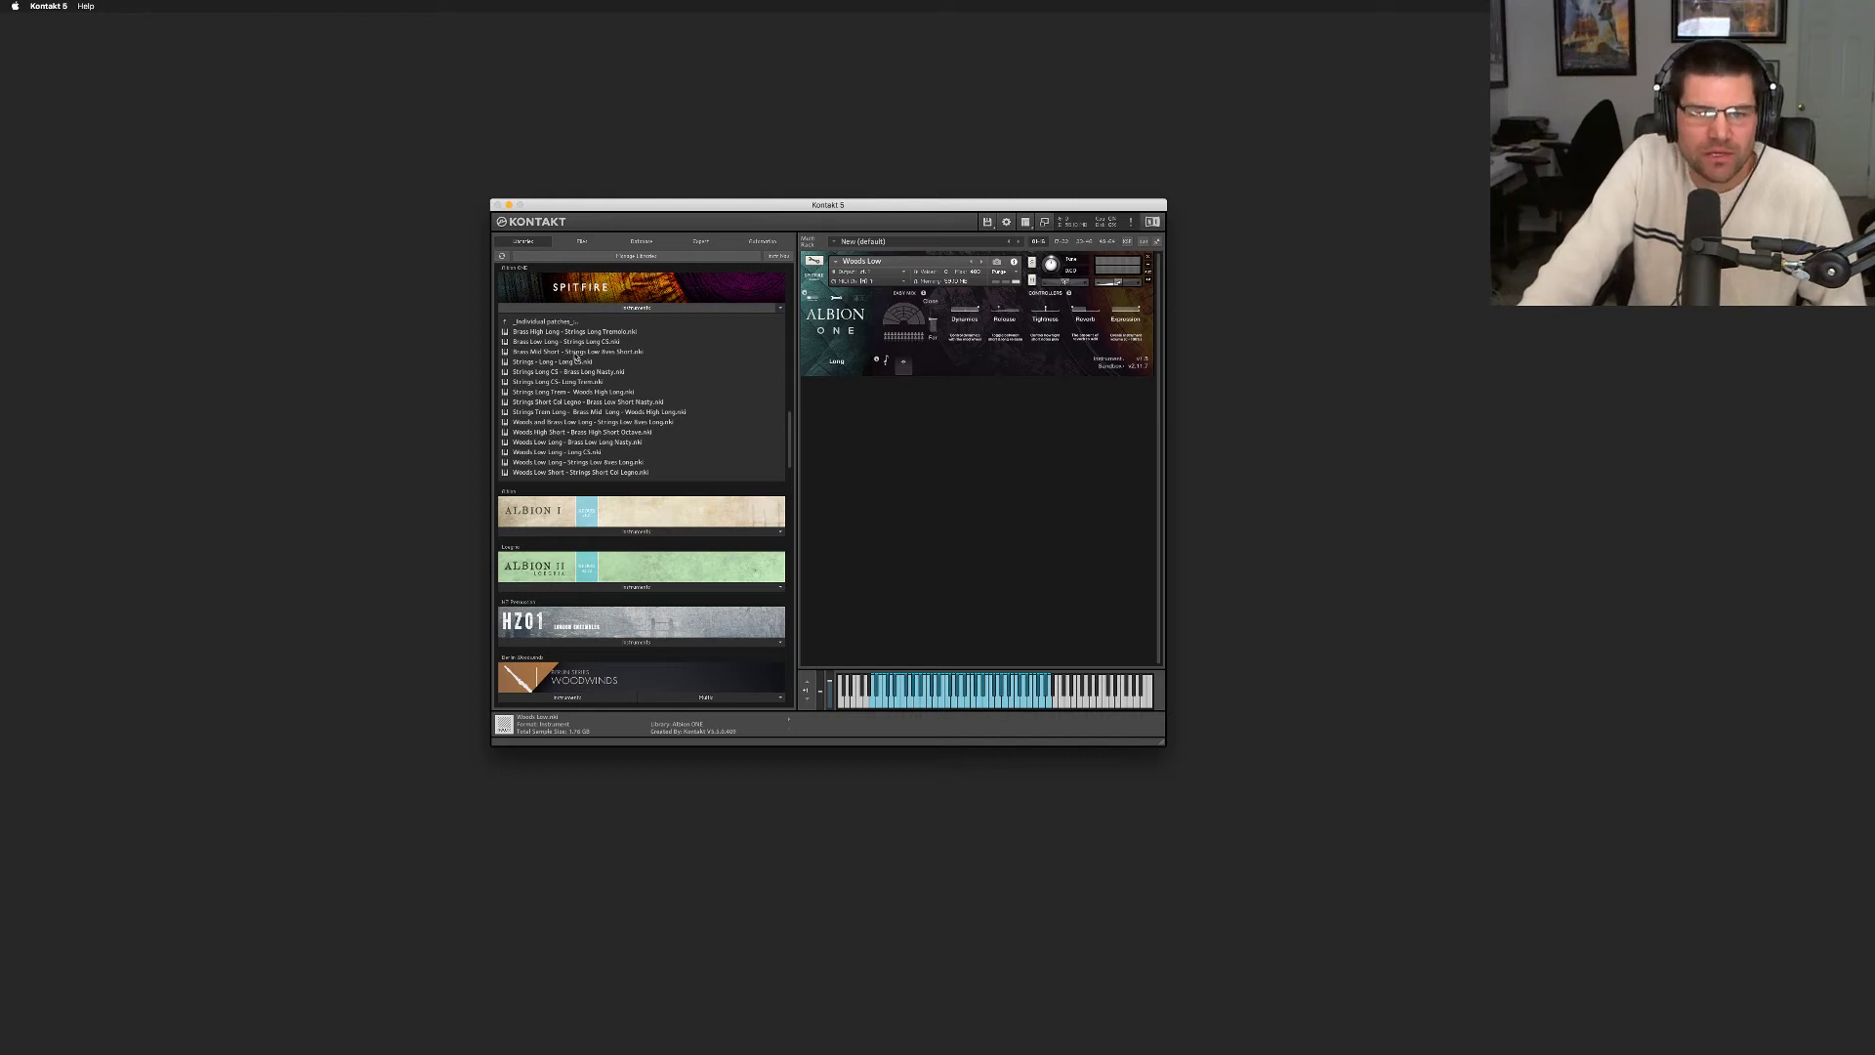
left_click(577, 353)
left_click_drag(725, 358, 876, 326)
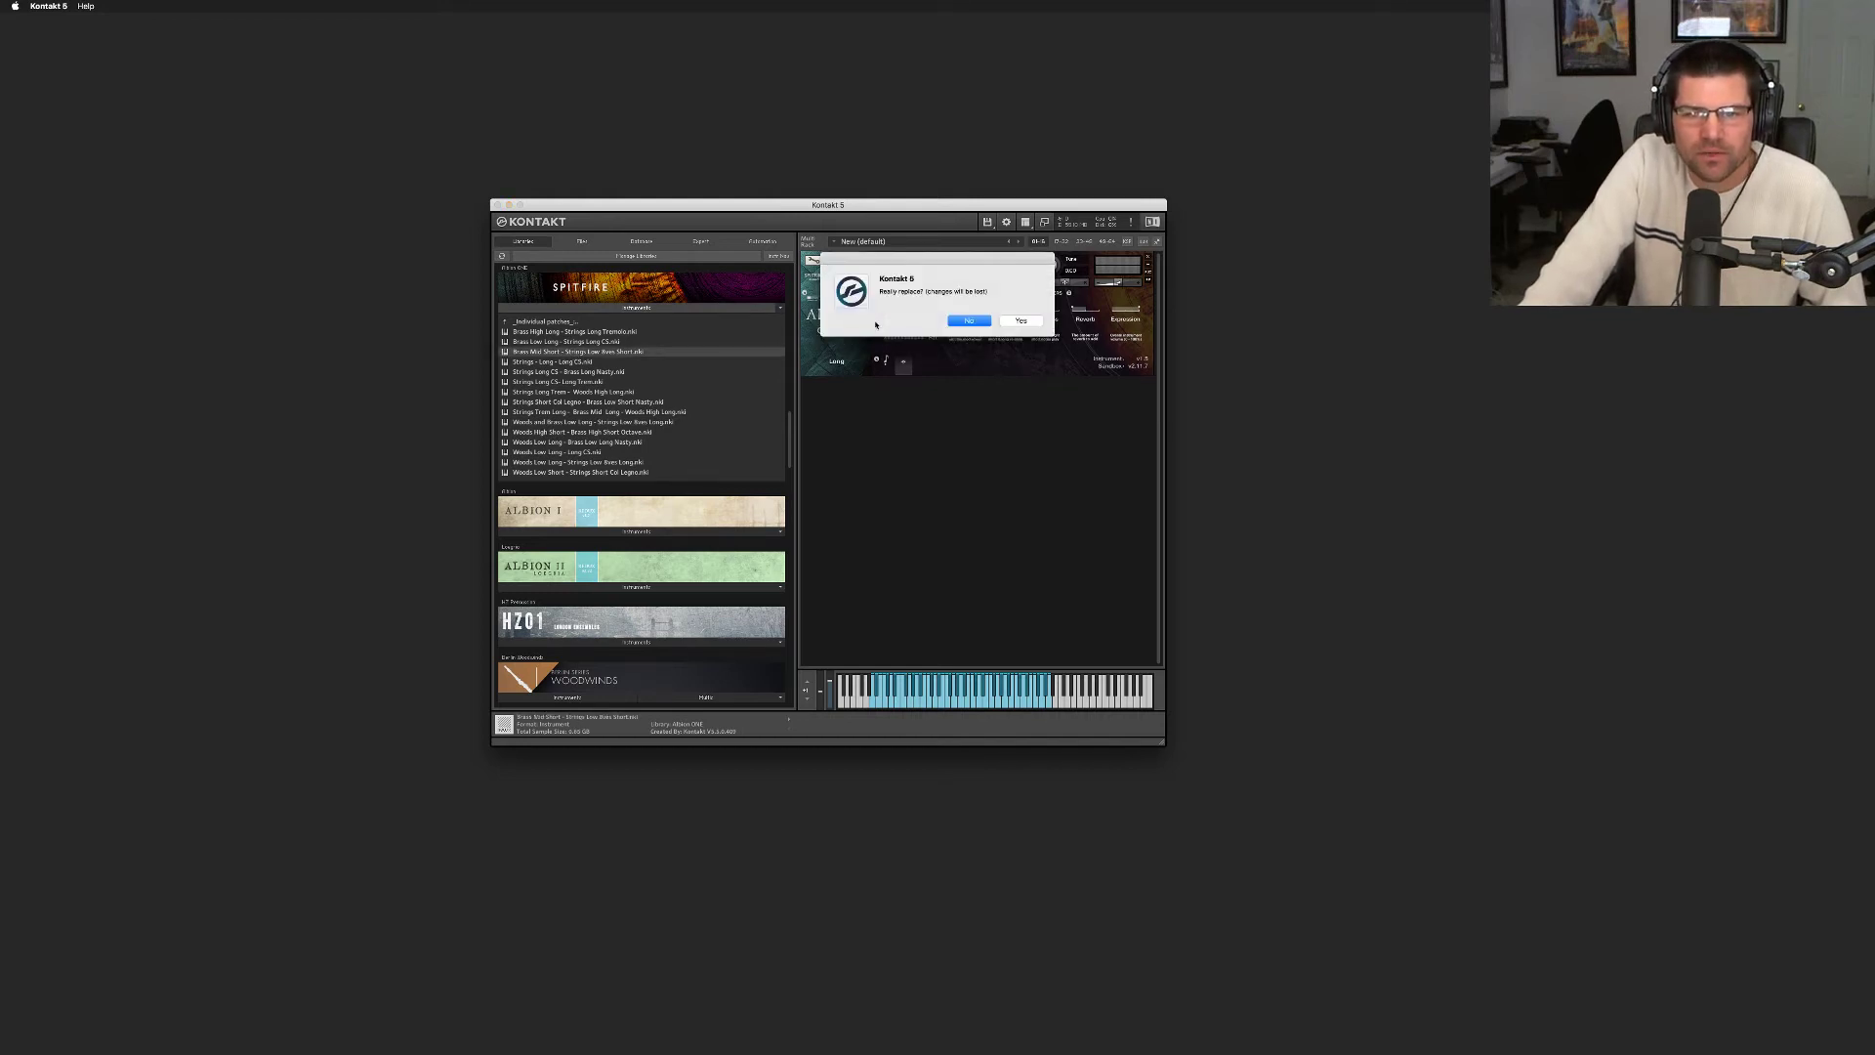
left_click(1011, 323)
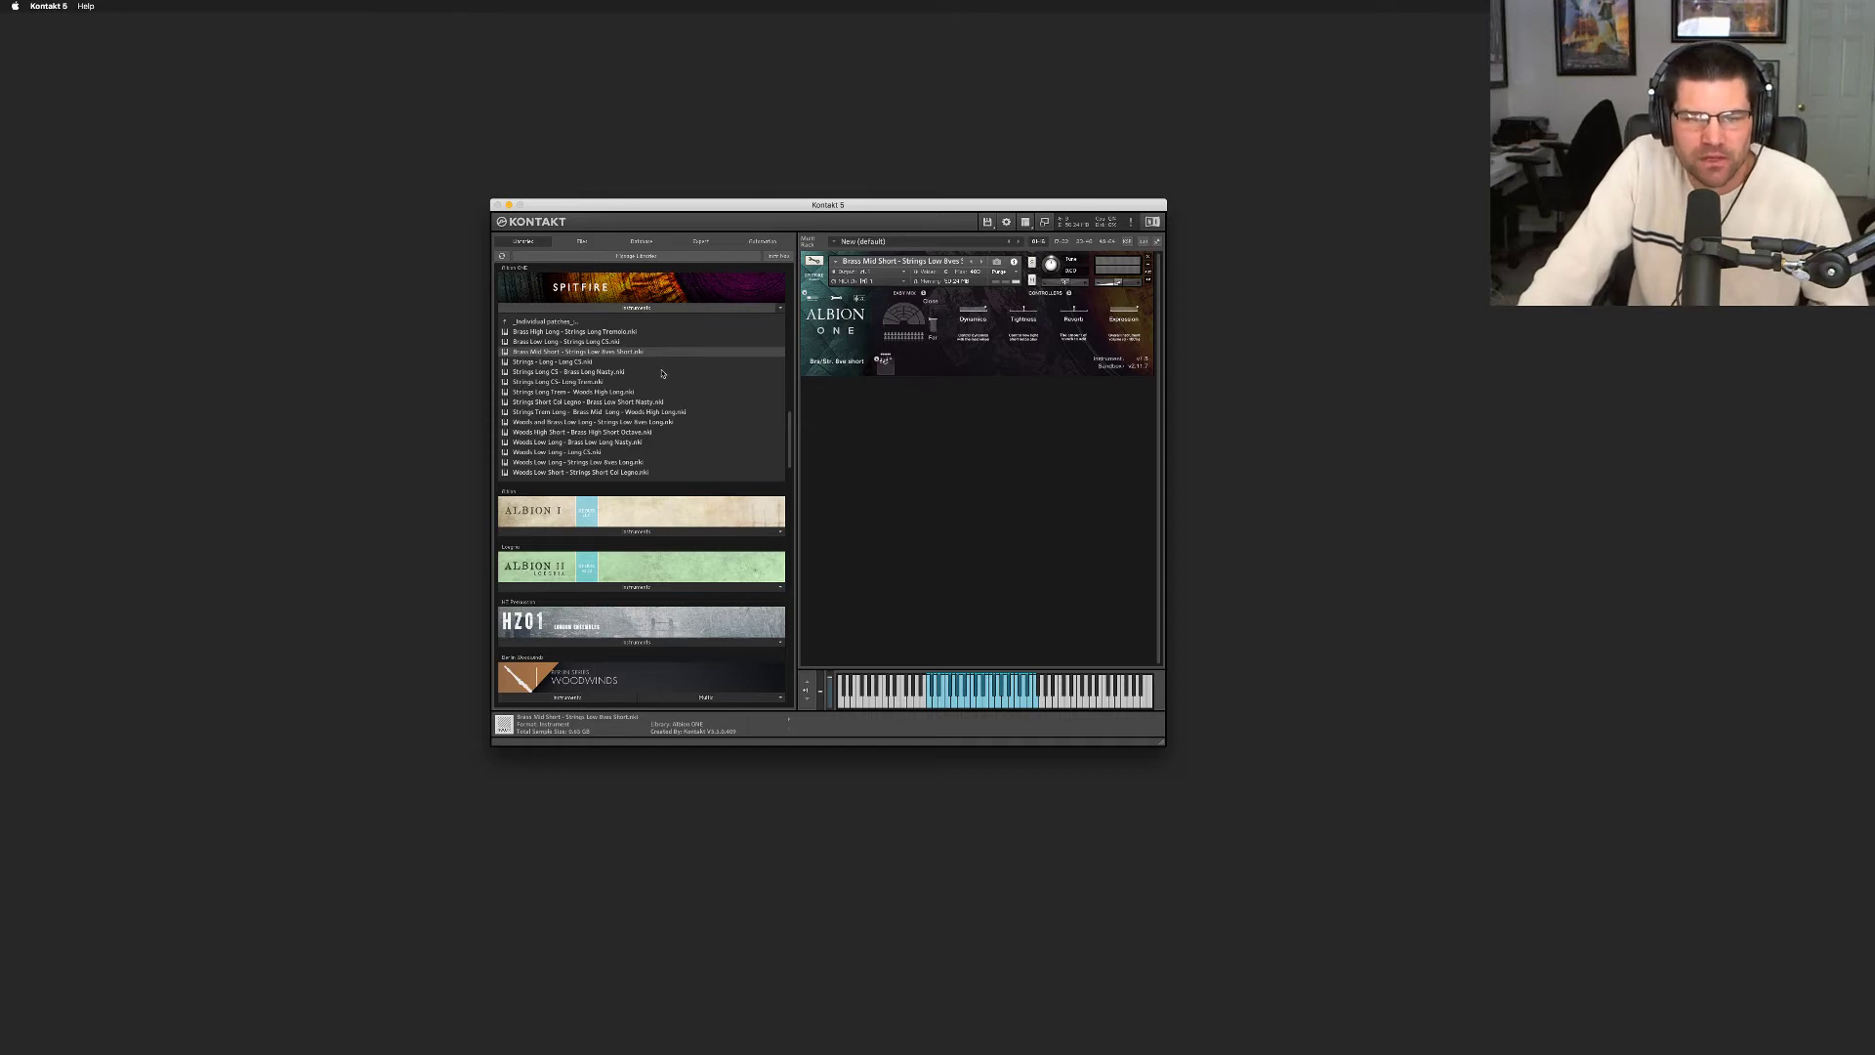
Look through the Legato patches folder and its Individual sections subfolder, and return to the main Albion ONE orchestra folder
left_click(564, 323)
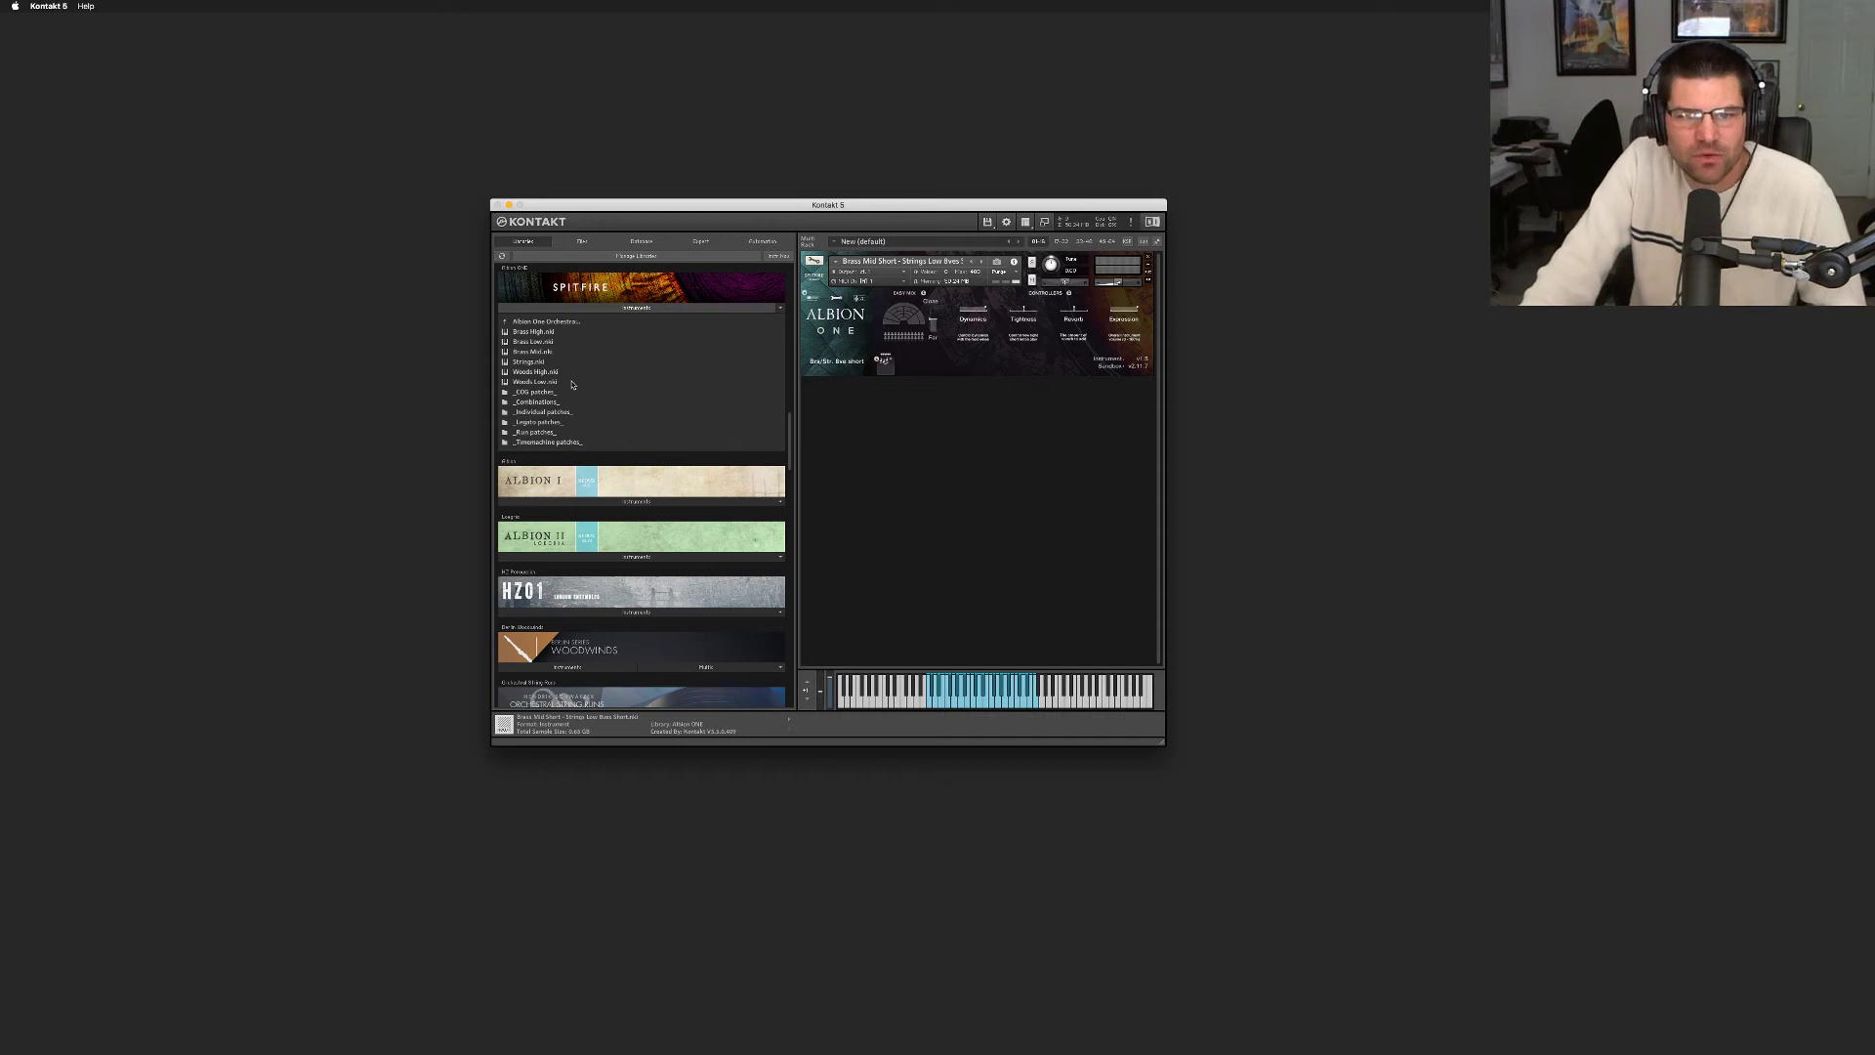
left_click(537, 424)
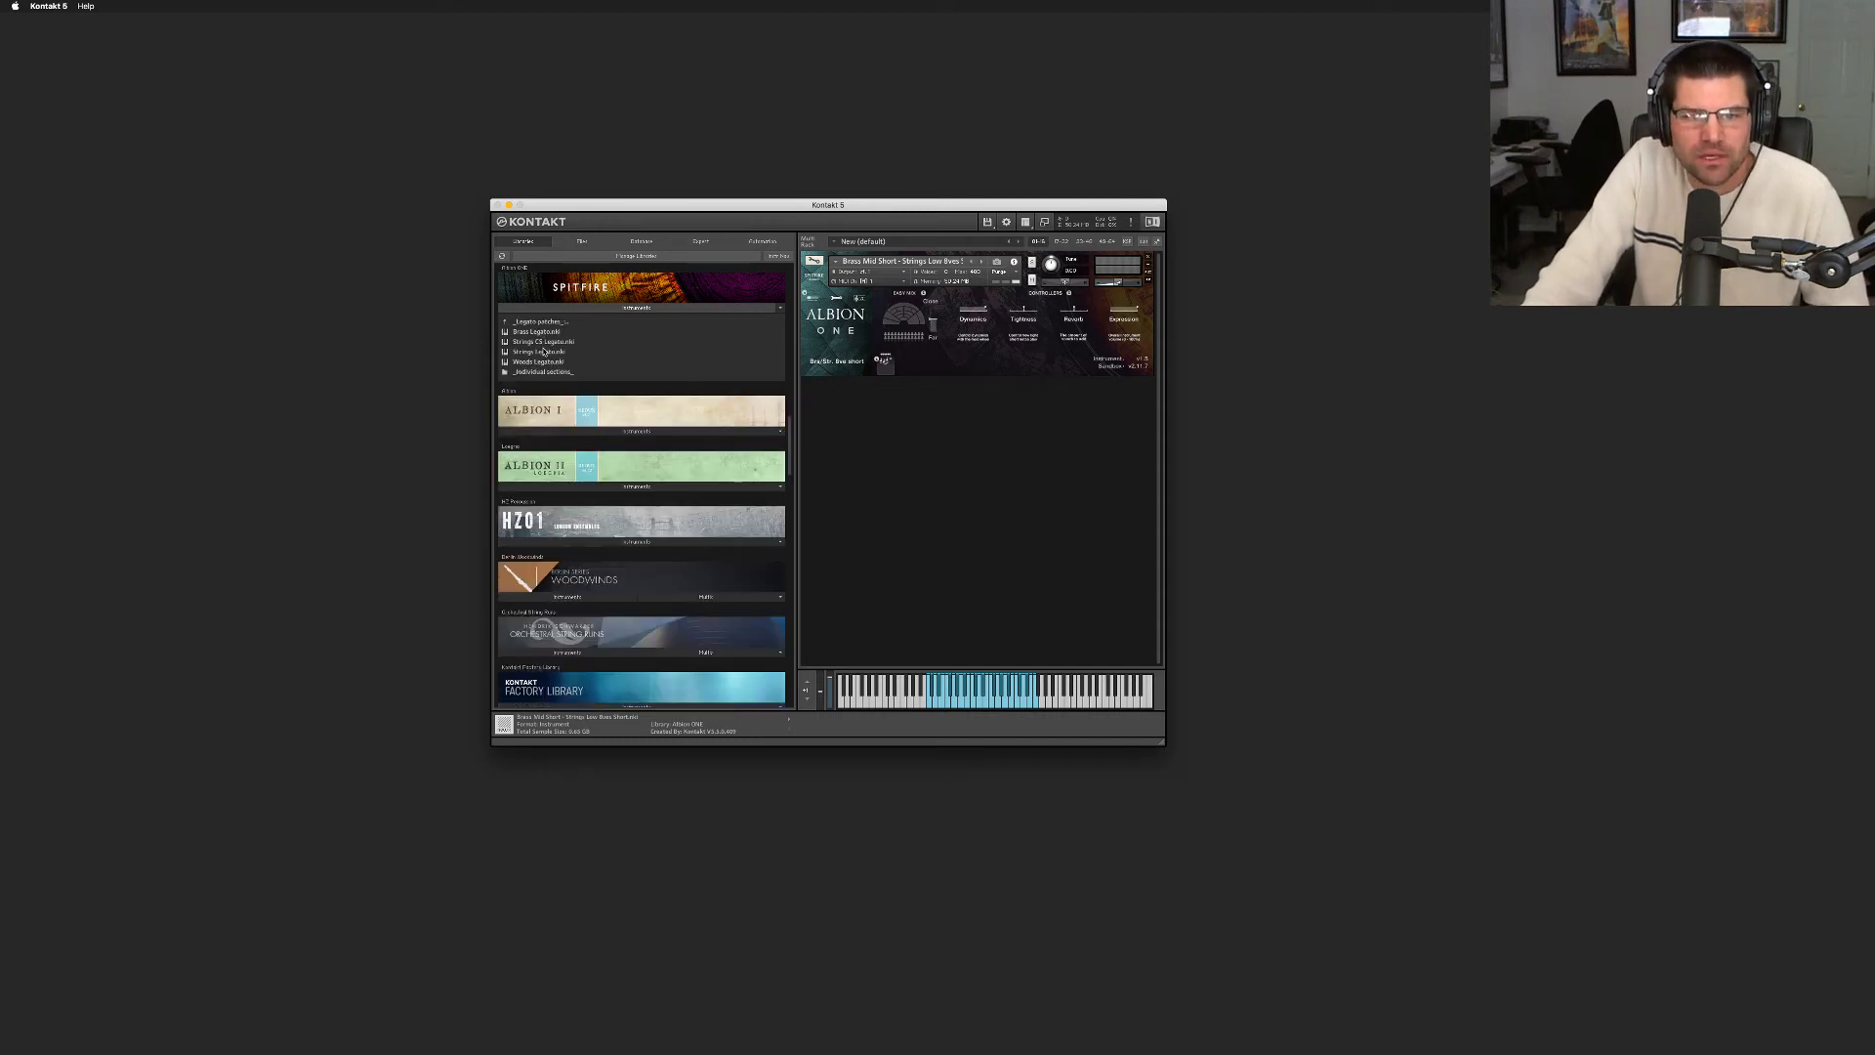
left_click(543, 372)
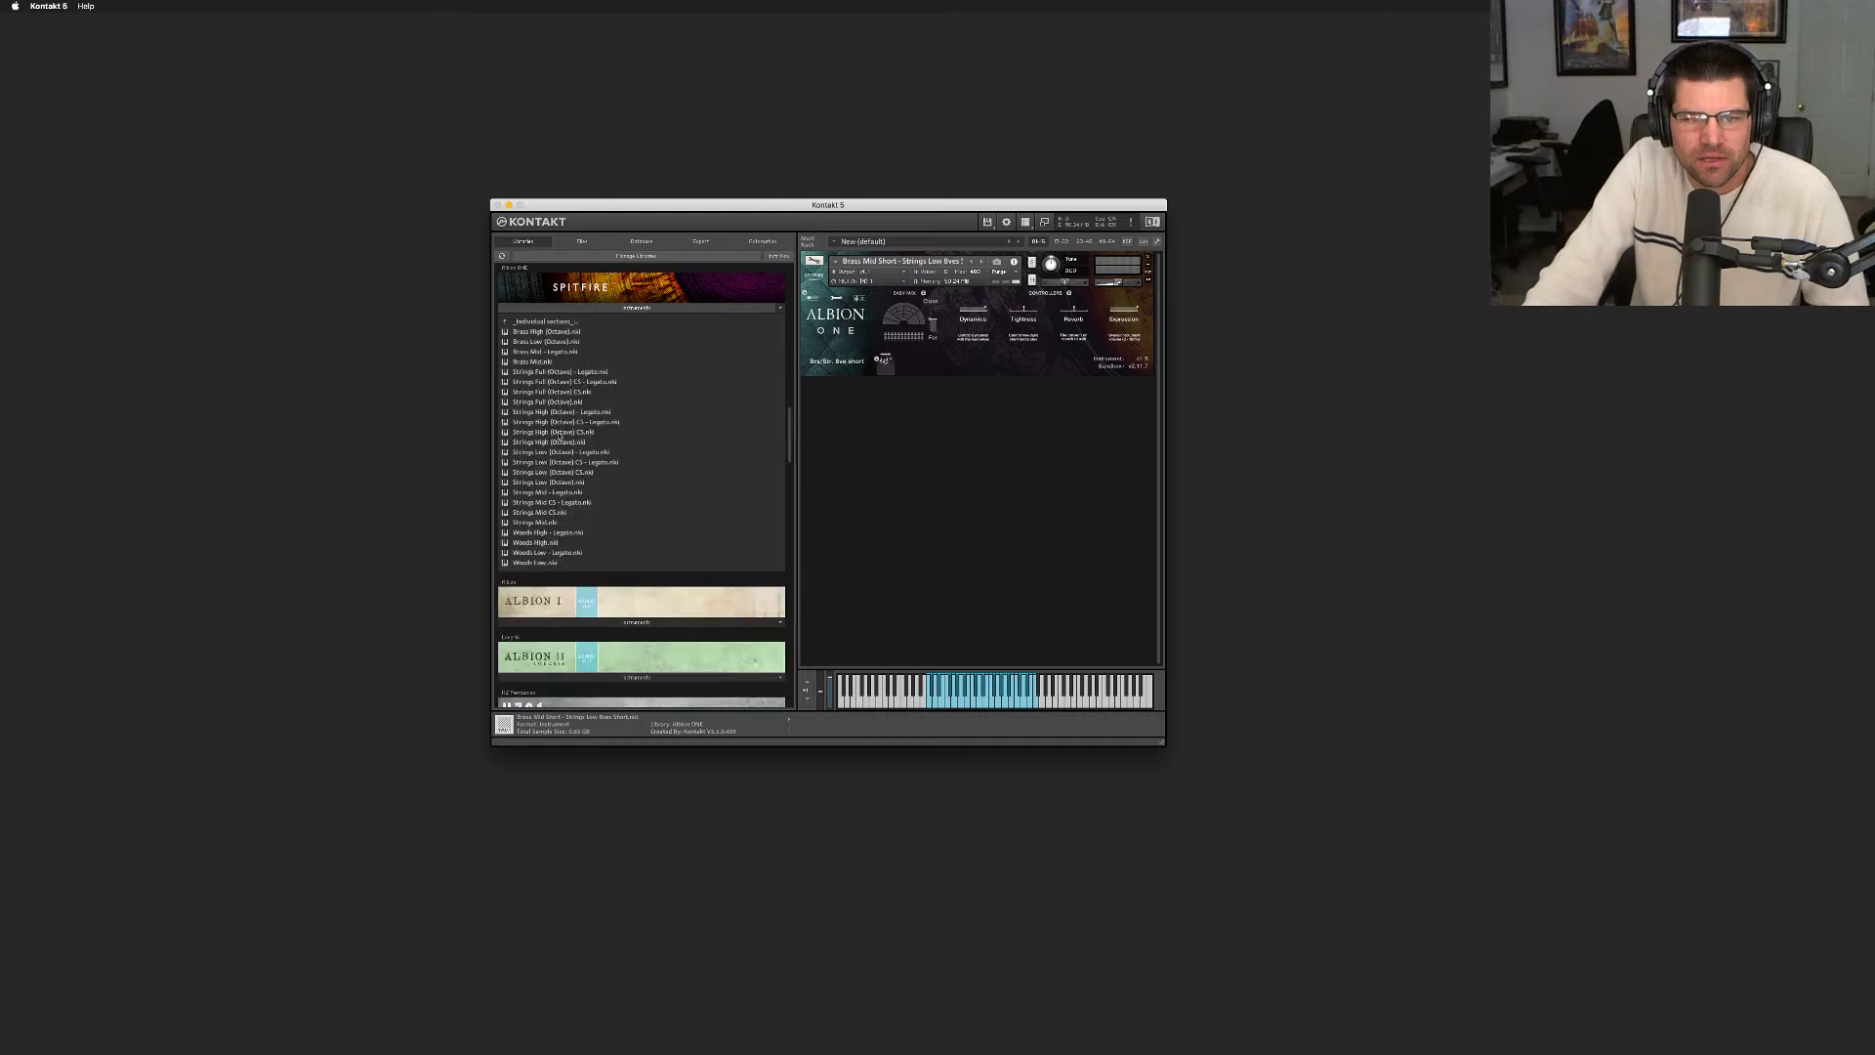
left_click(552, 325)
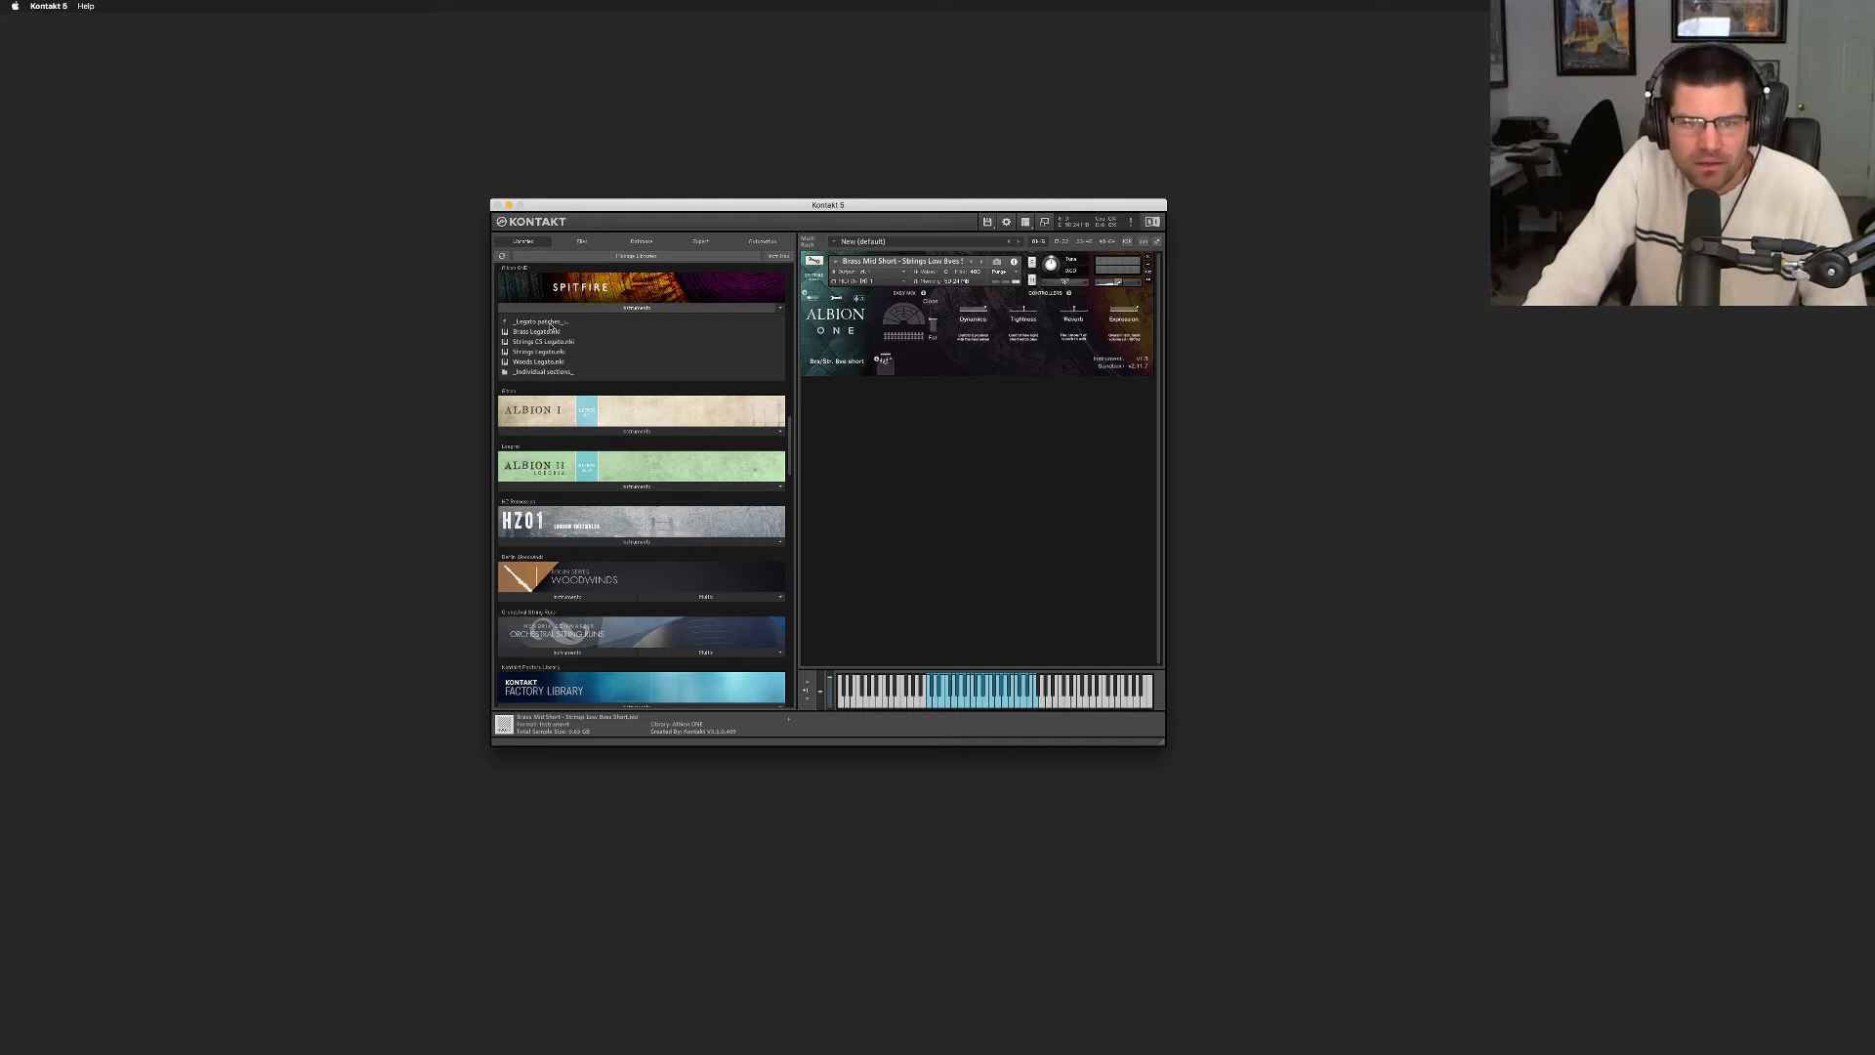
left_click(551, 323)
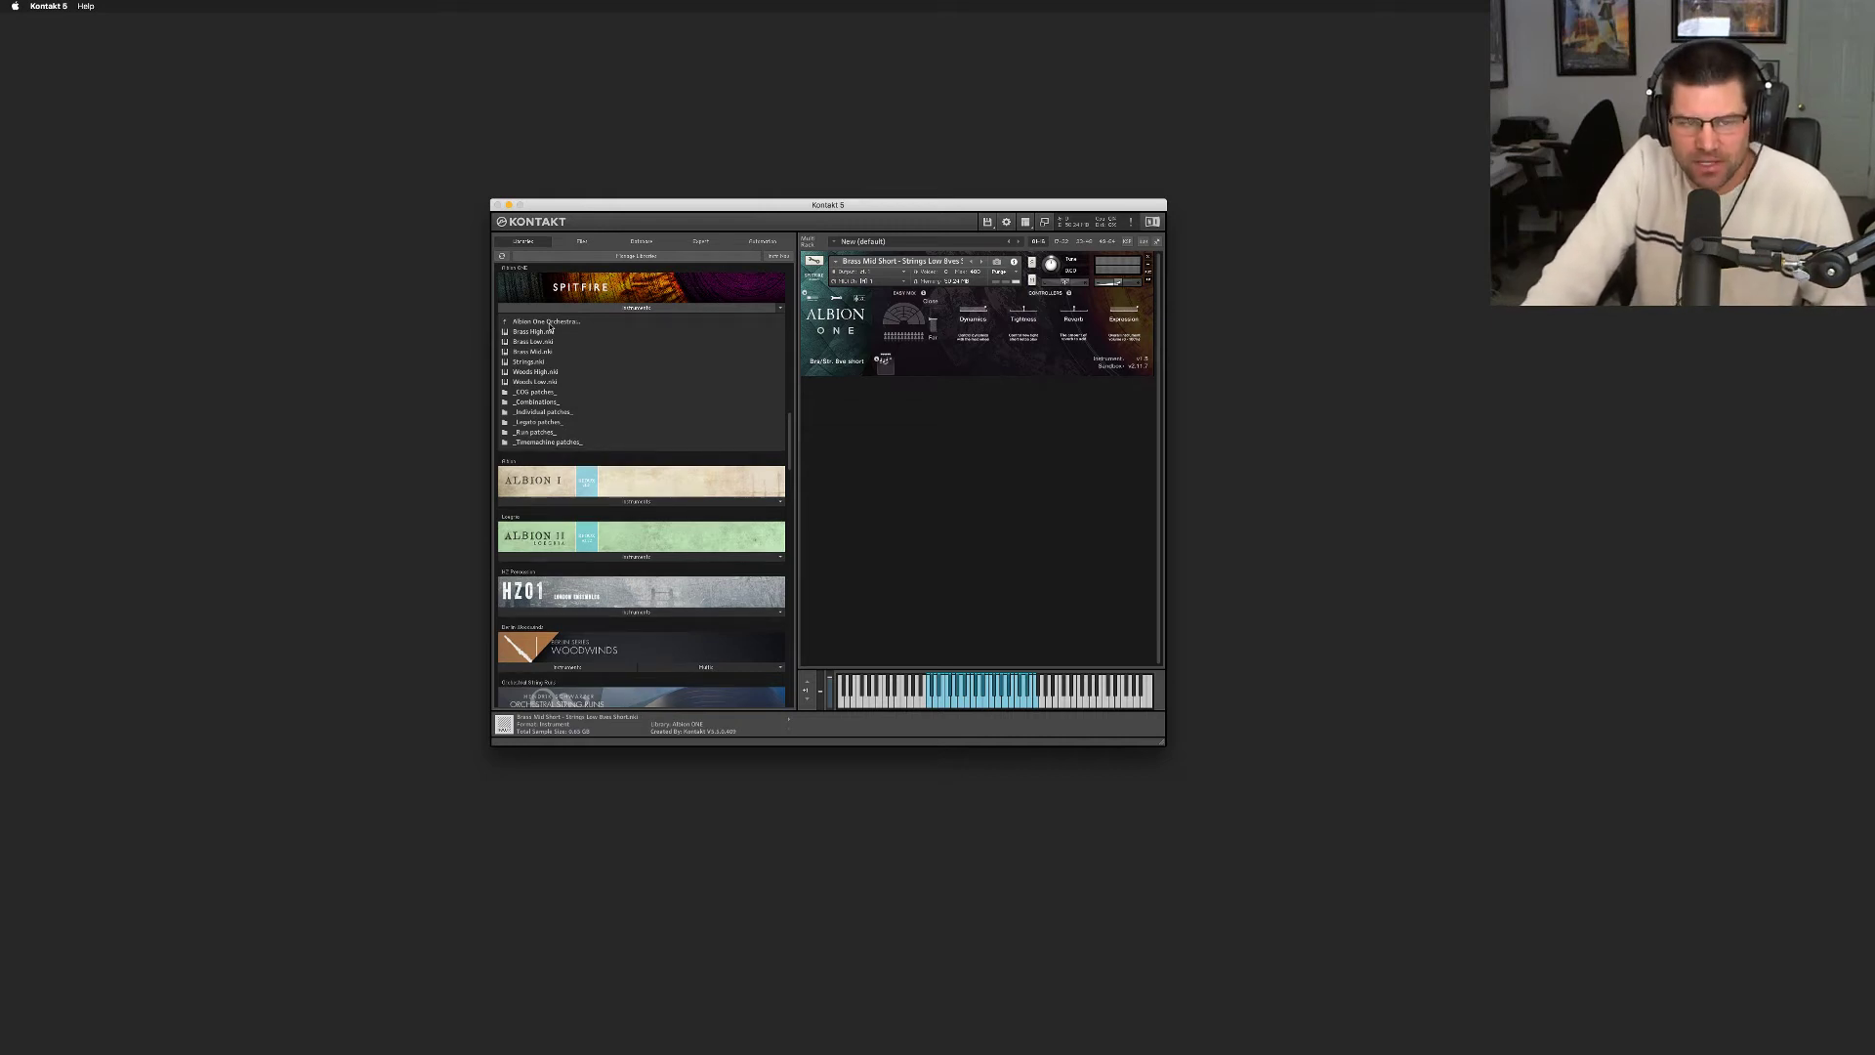
Open the CHX Brunel Presets folder under Brunel Loops and replace the loaded instrument with CHX Alien Bhangra 2 MW is MEGAMORPH.nki
left_click(550, 323)
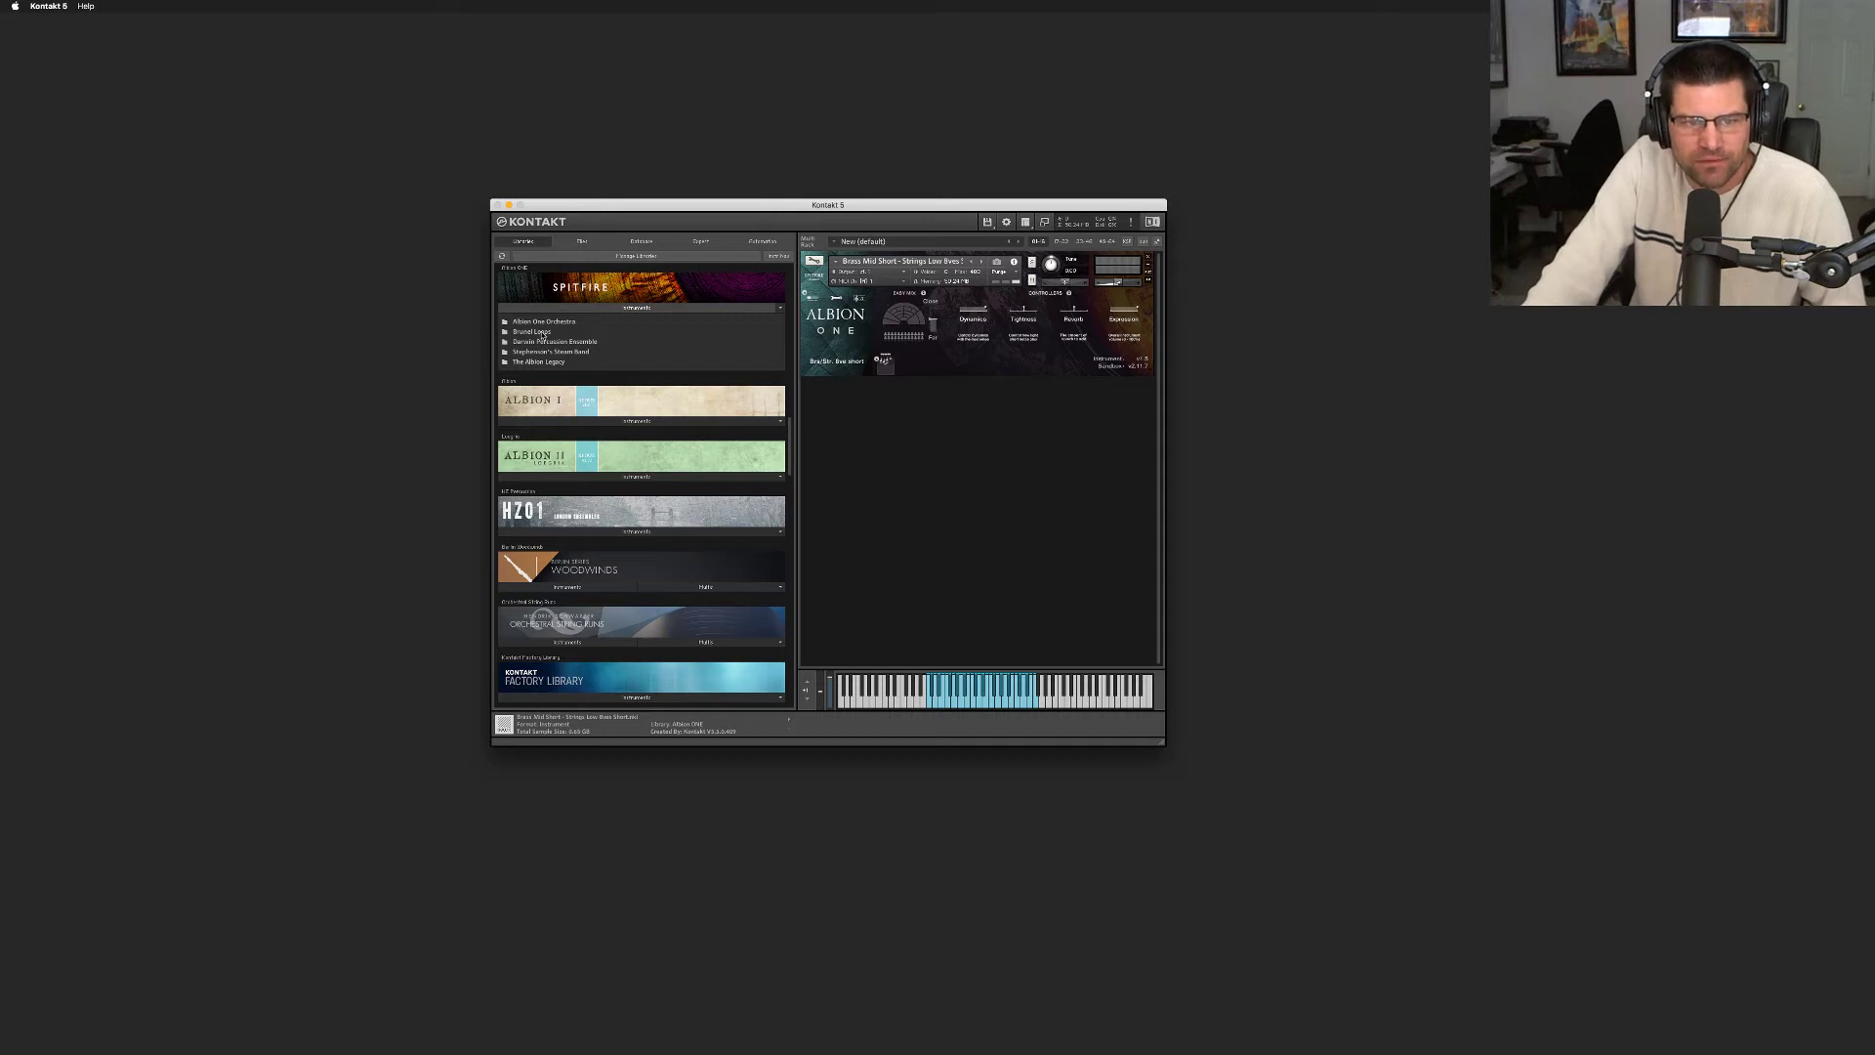
left_click(540, 332)
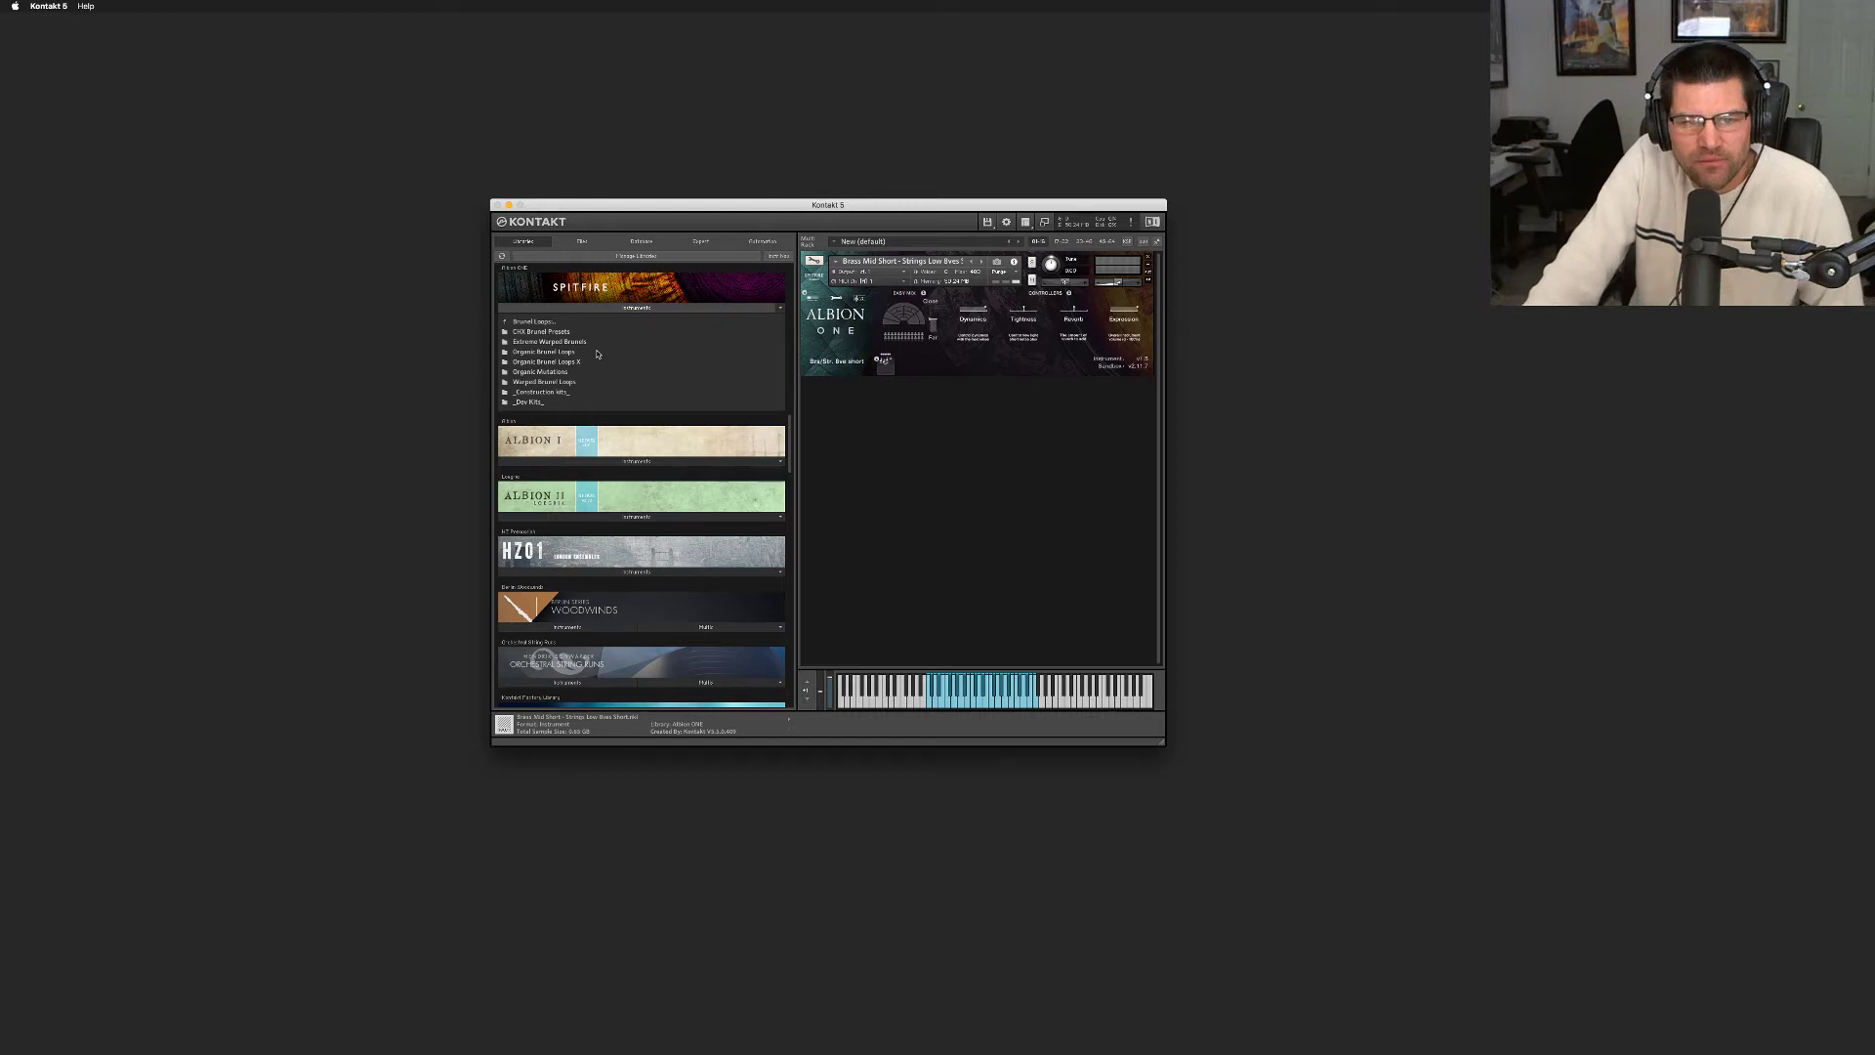
left_click(561, 335)
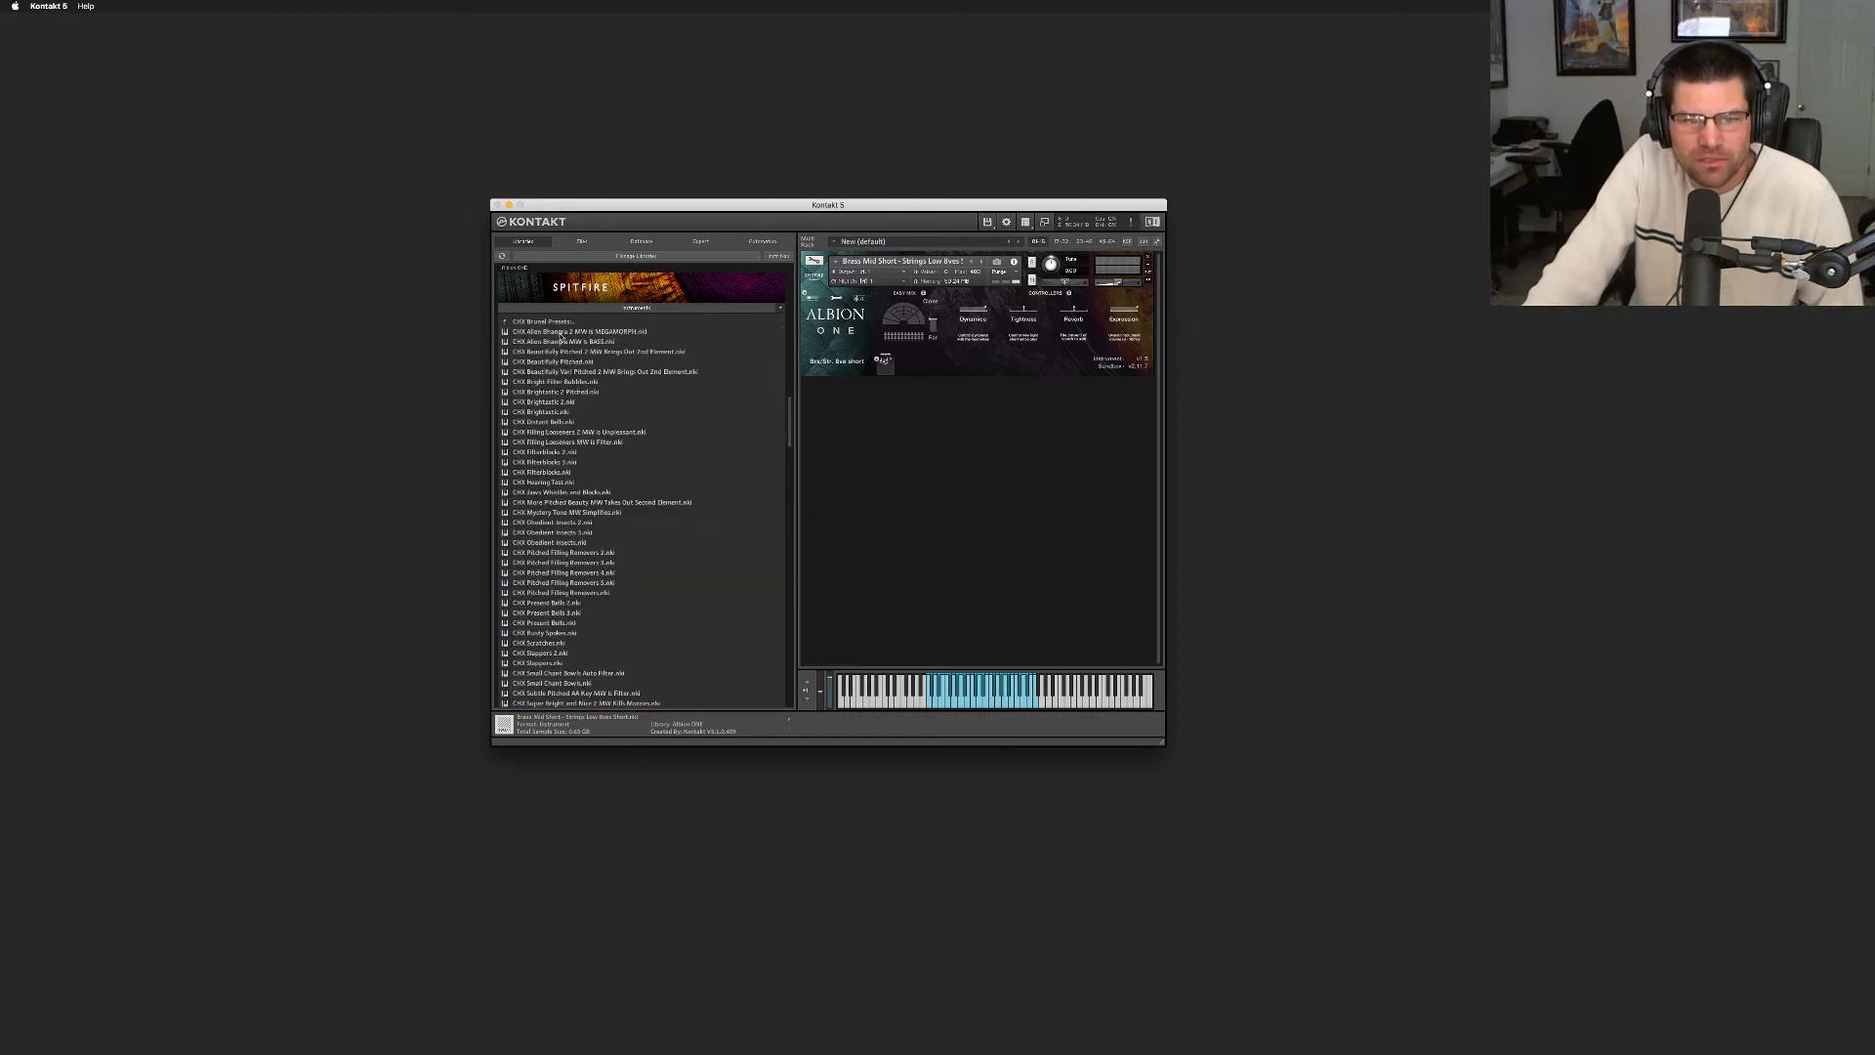
left_click_drag(596, 335, 825, 330)
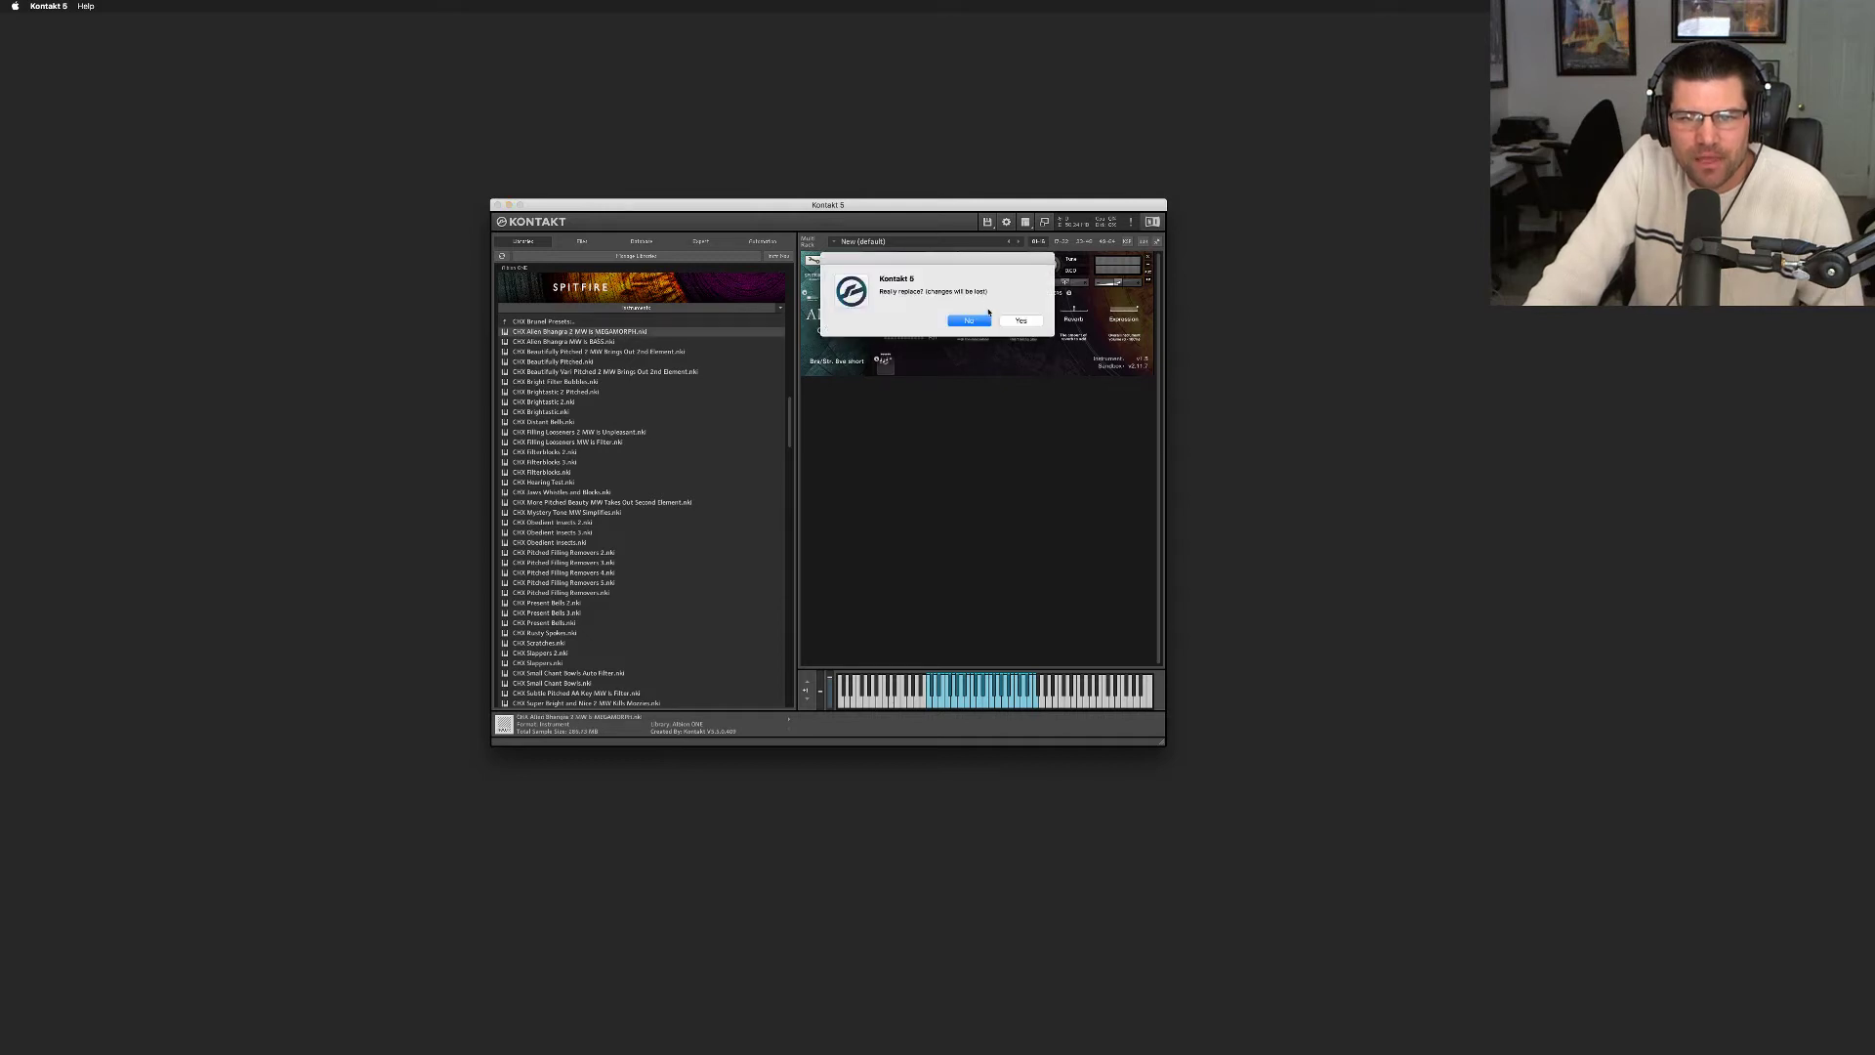
left_click(1021, 322)
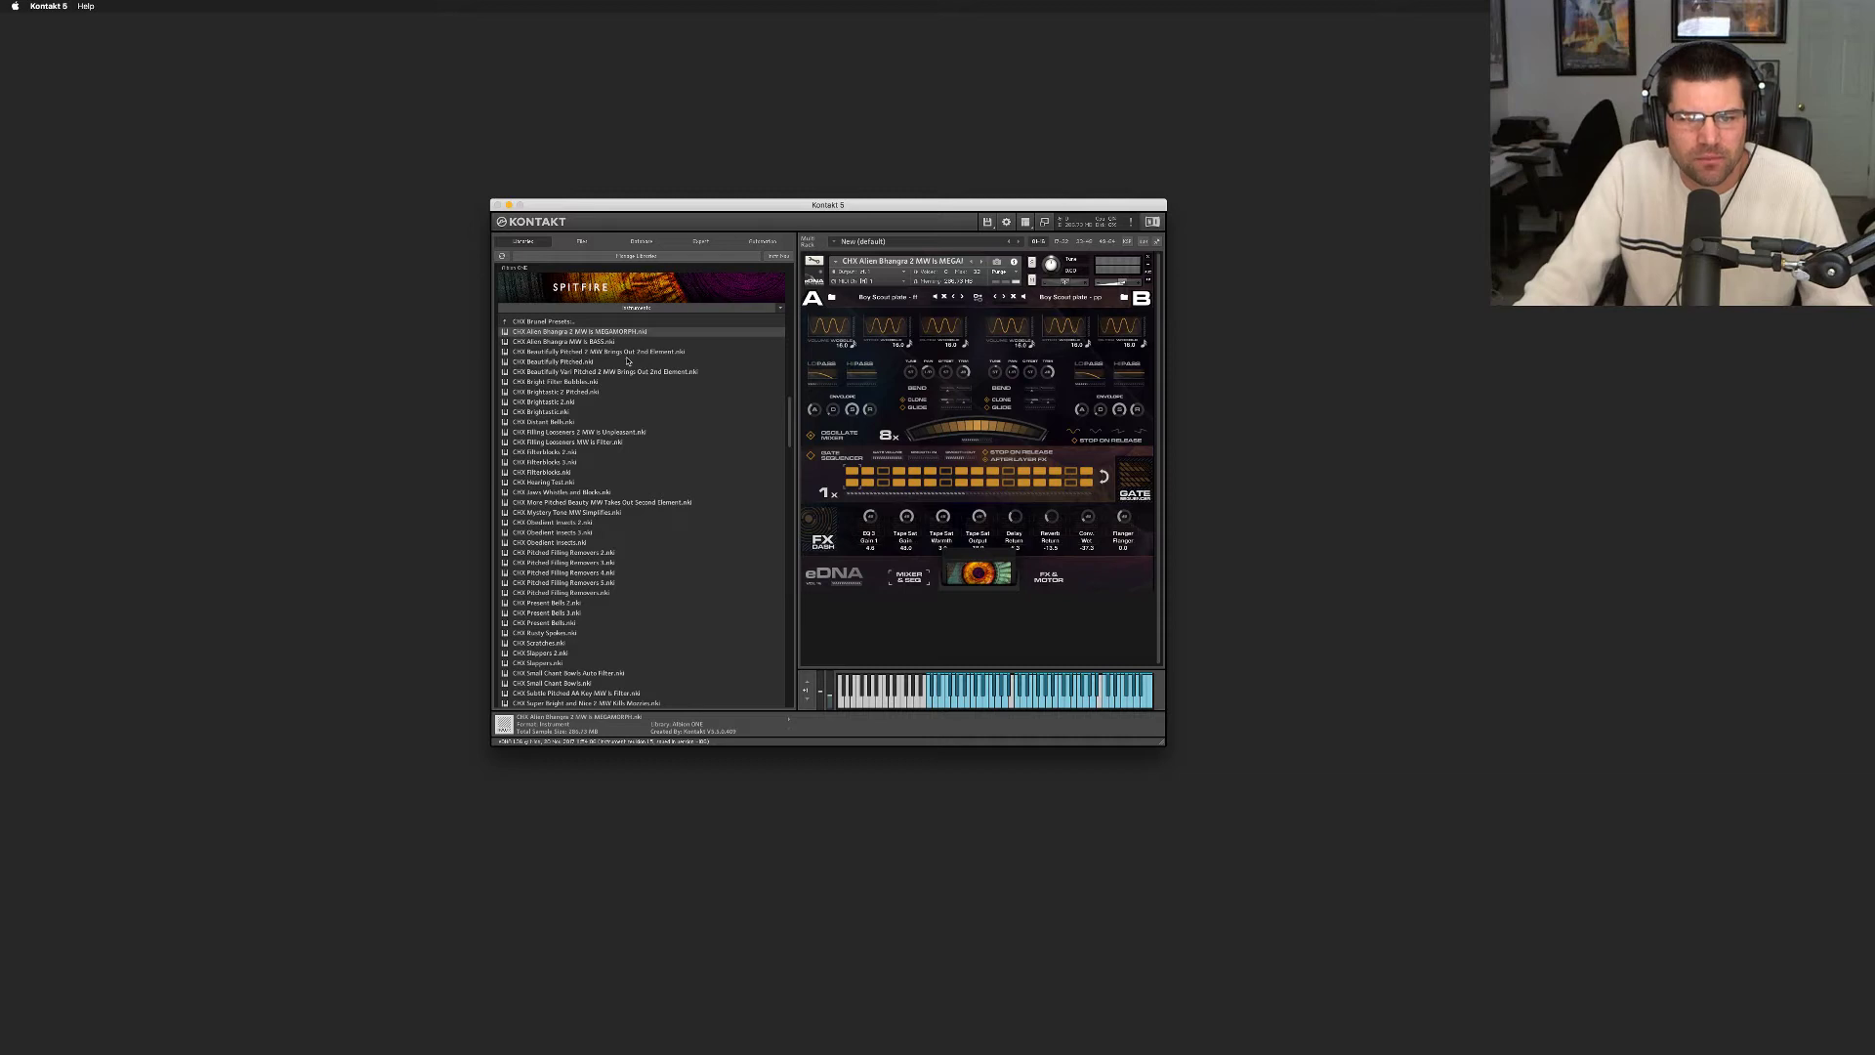
Replace the loaded instrument with the CHX Utterly Engaging Cluster 2.nki preset
scroll(635, 381, "down", 5)
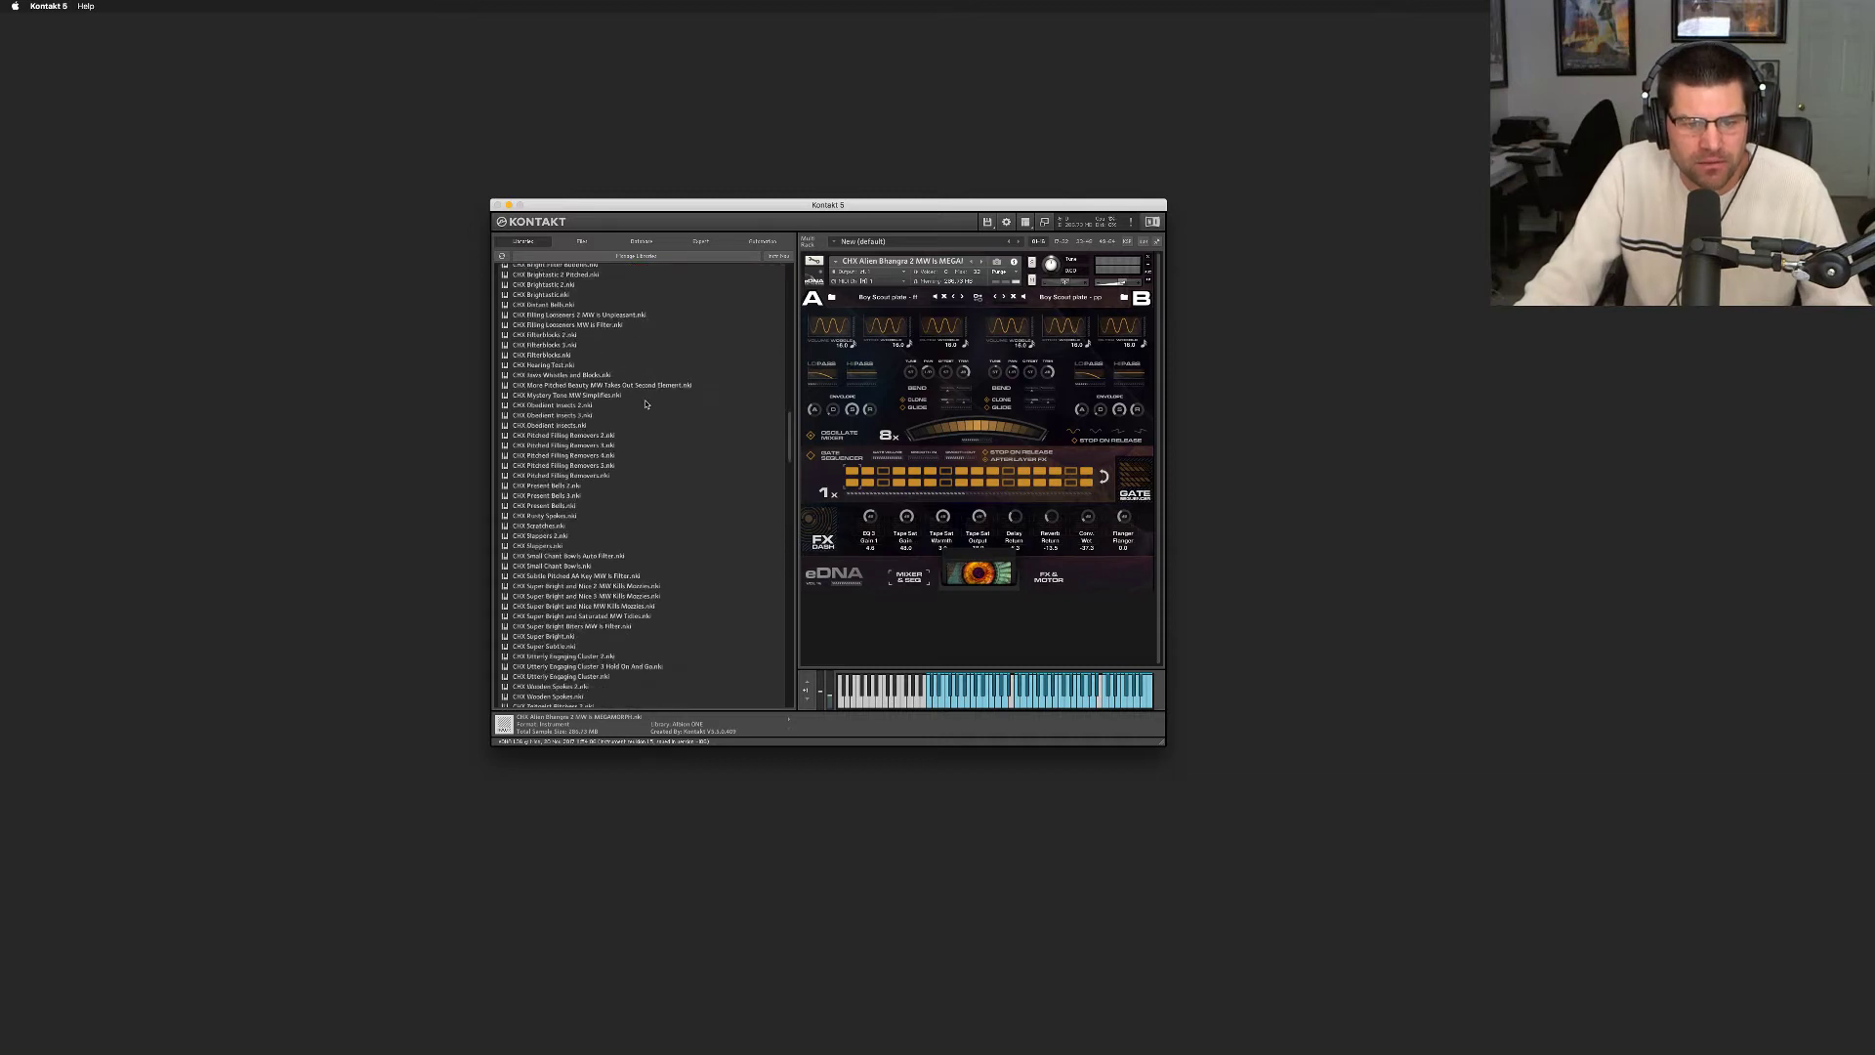
scroll(645, 404, "down", 3)
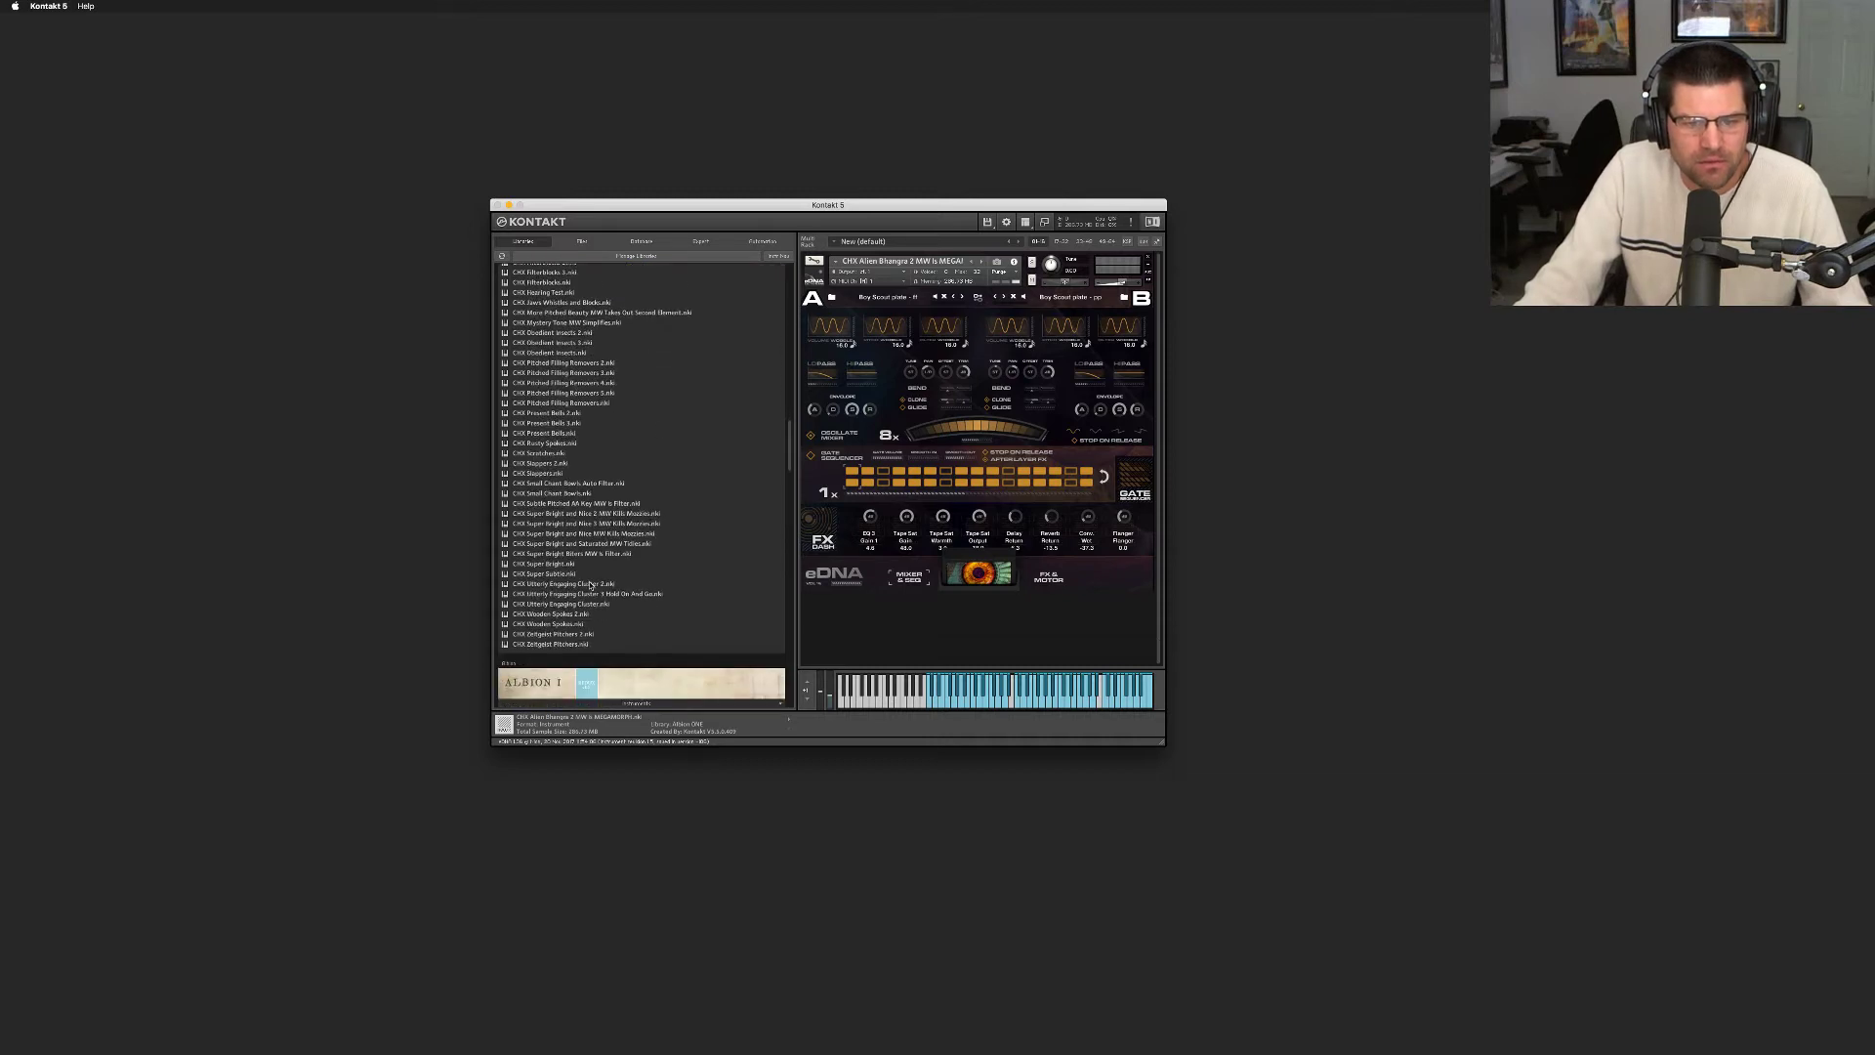
left_click_drag(591, 583, 869, 456)
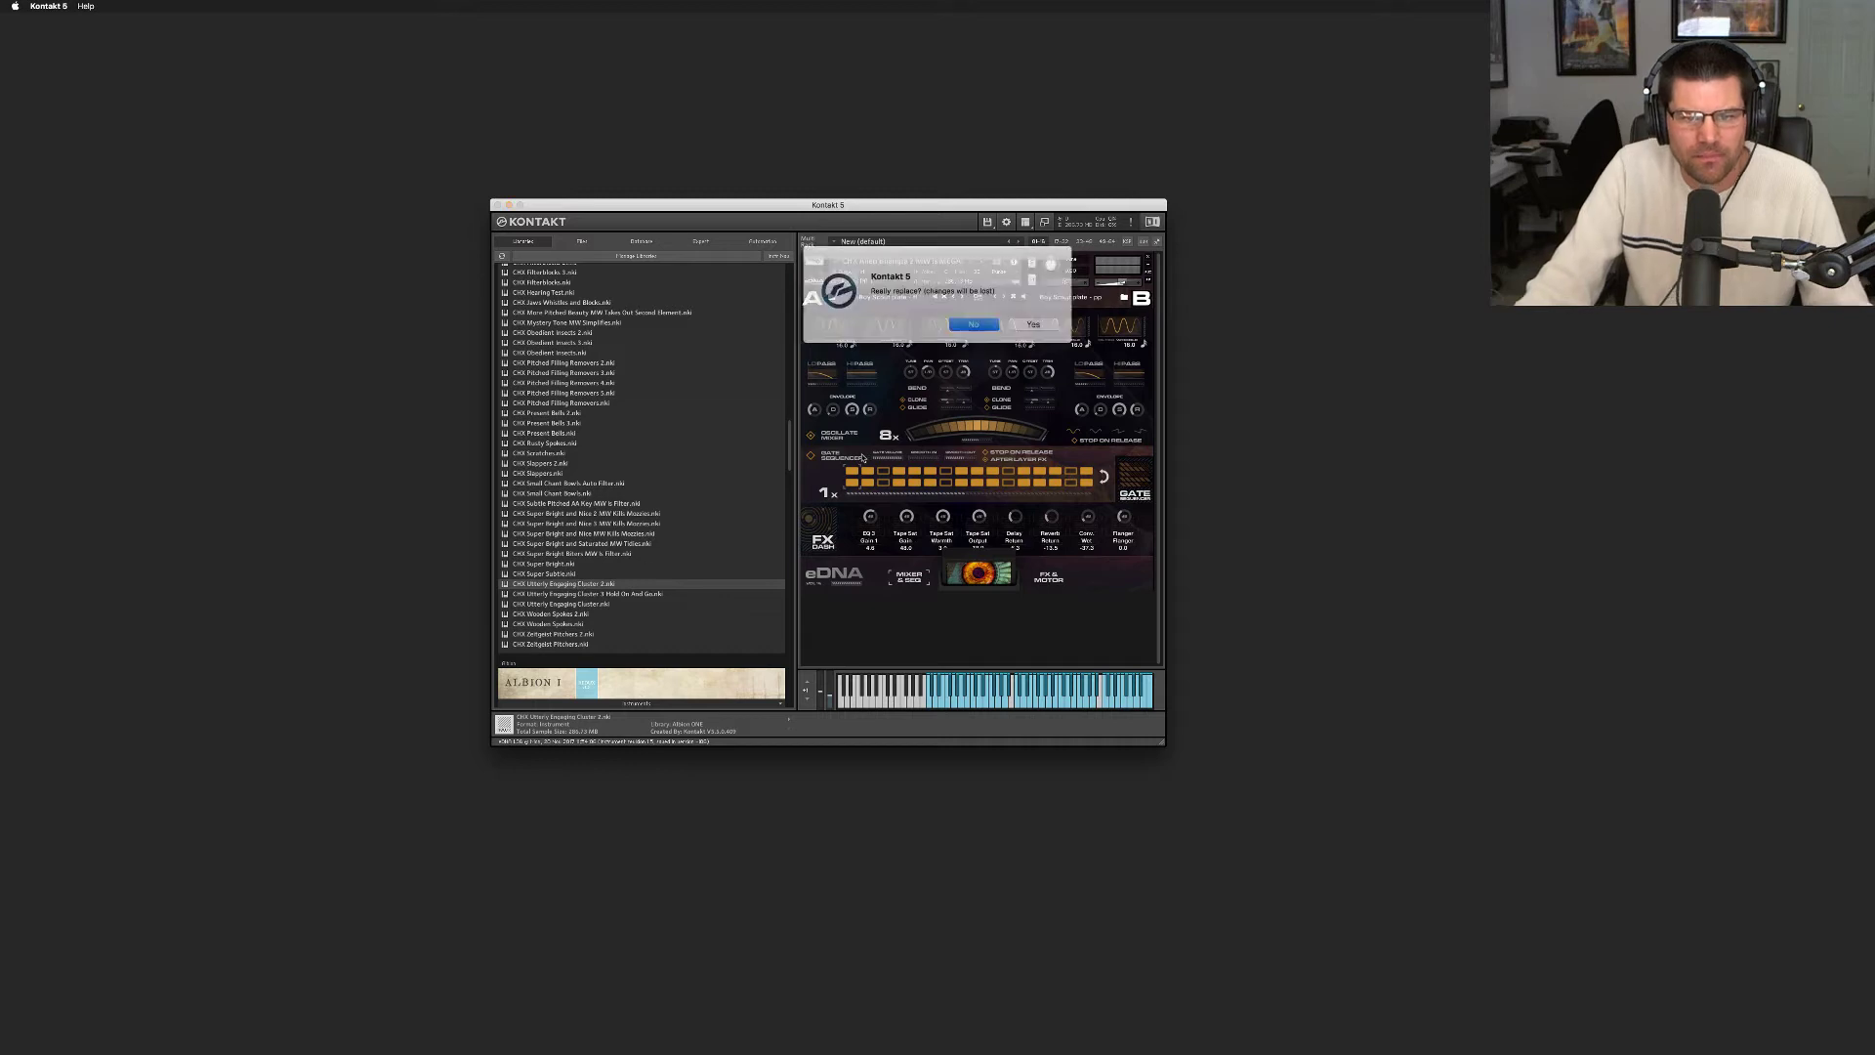
left_click(1019, 322)
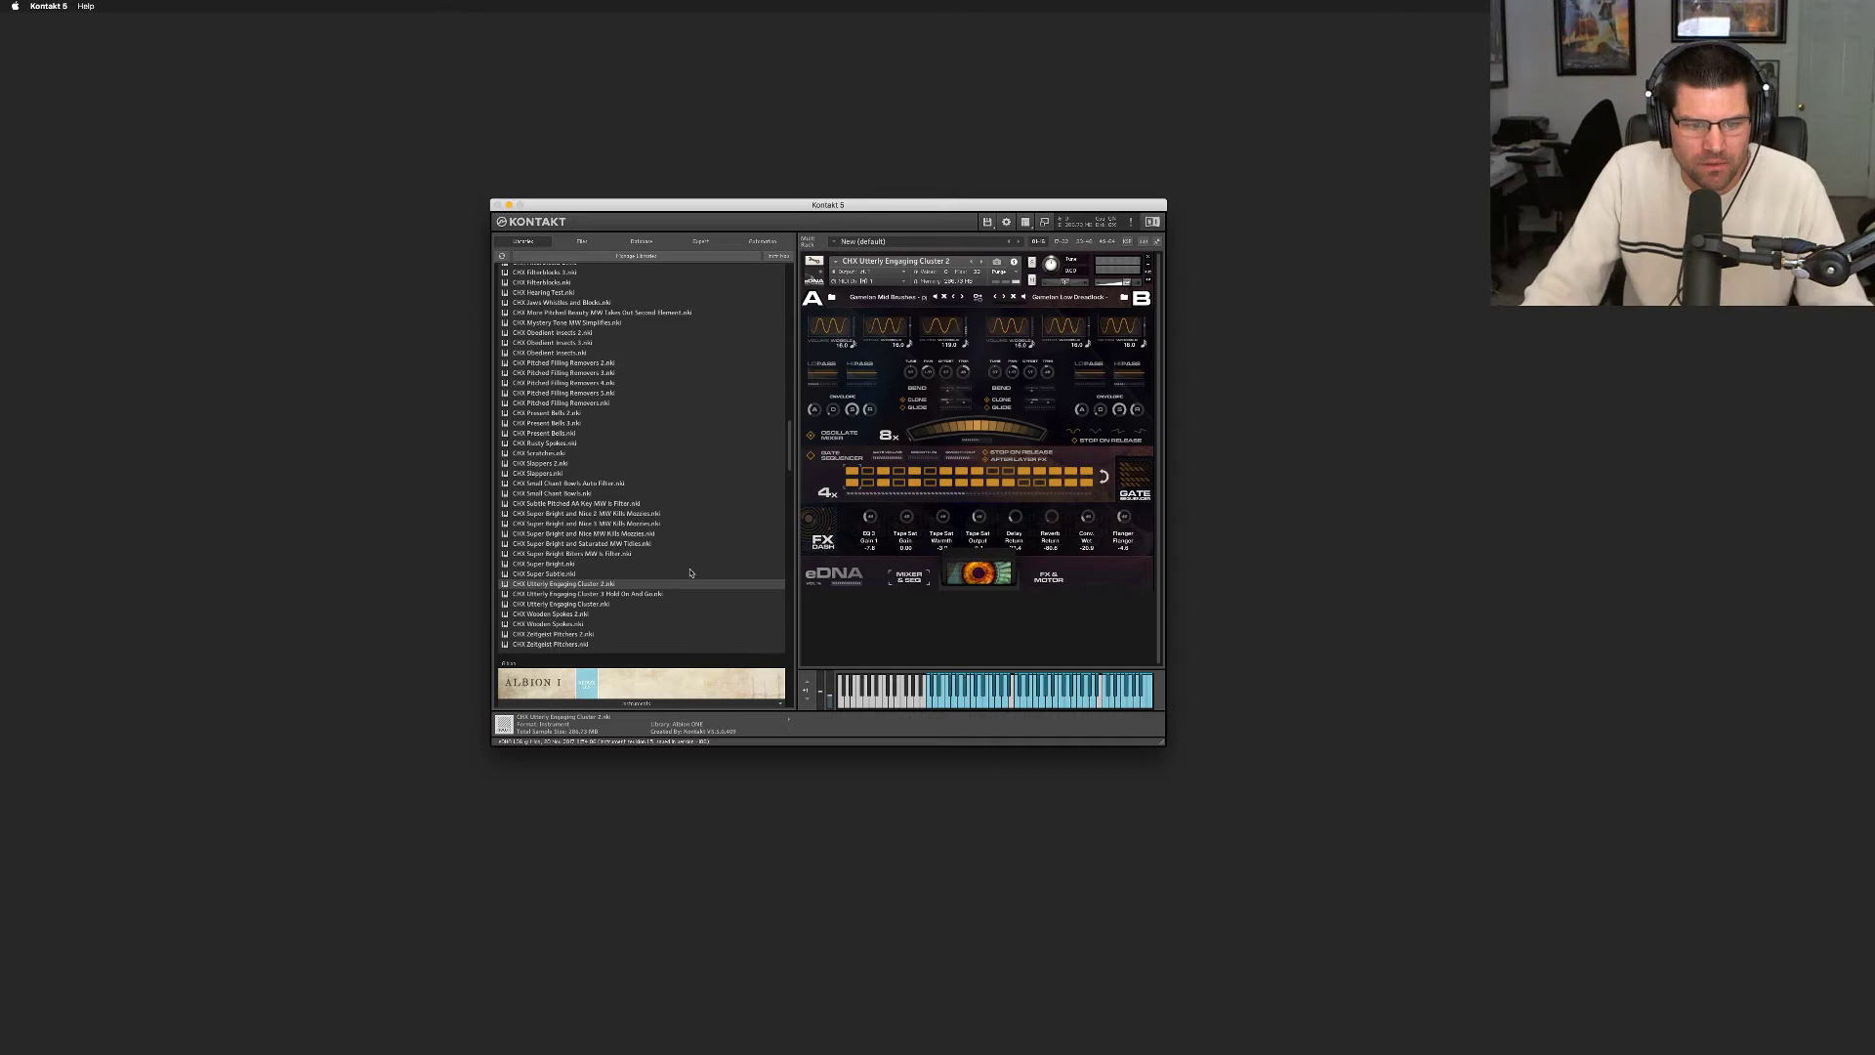
Open the Extreme Warped Brunels folder and replace the loaded instrument with Badass With A Mad Wheel MW - V Cool Gate.nki
scroll(691, 573, "up", 10)
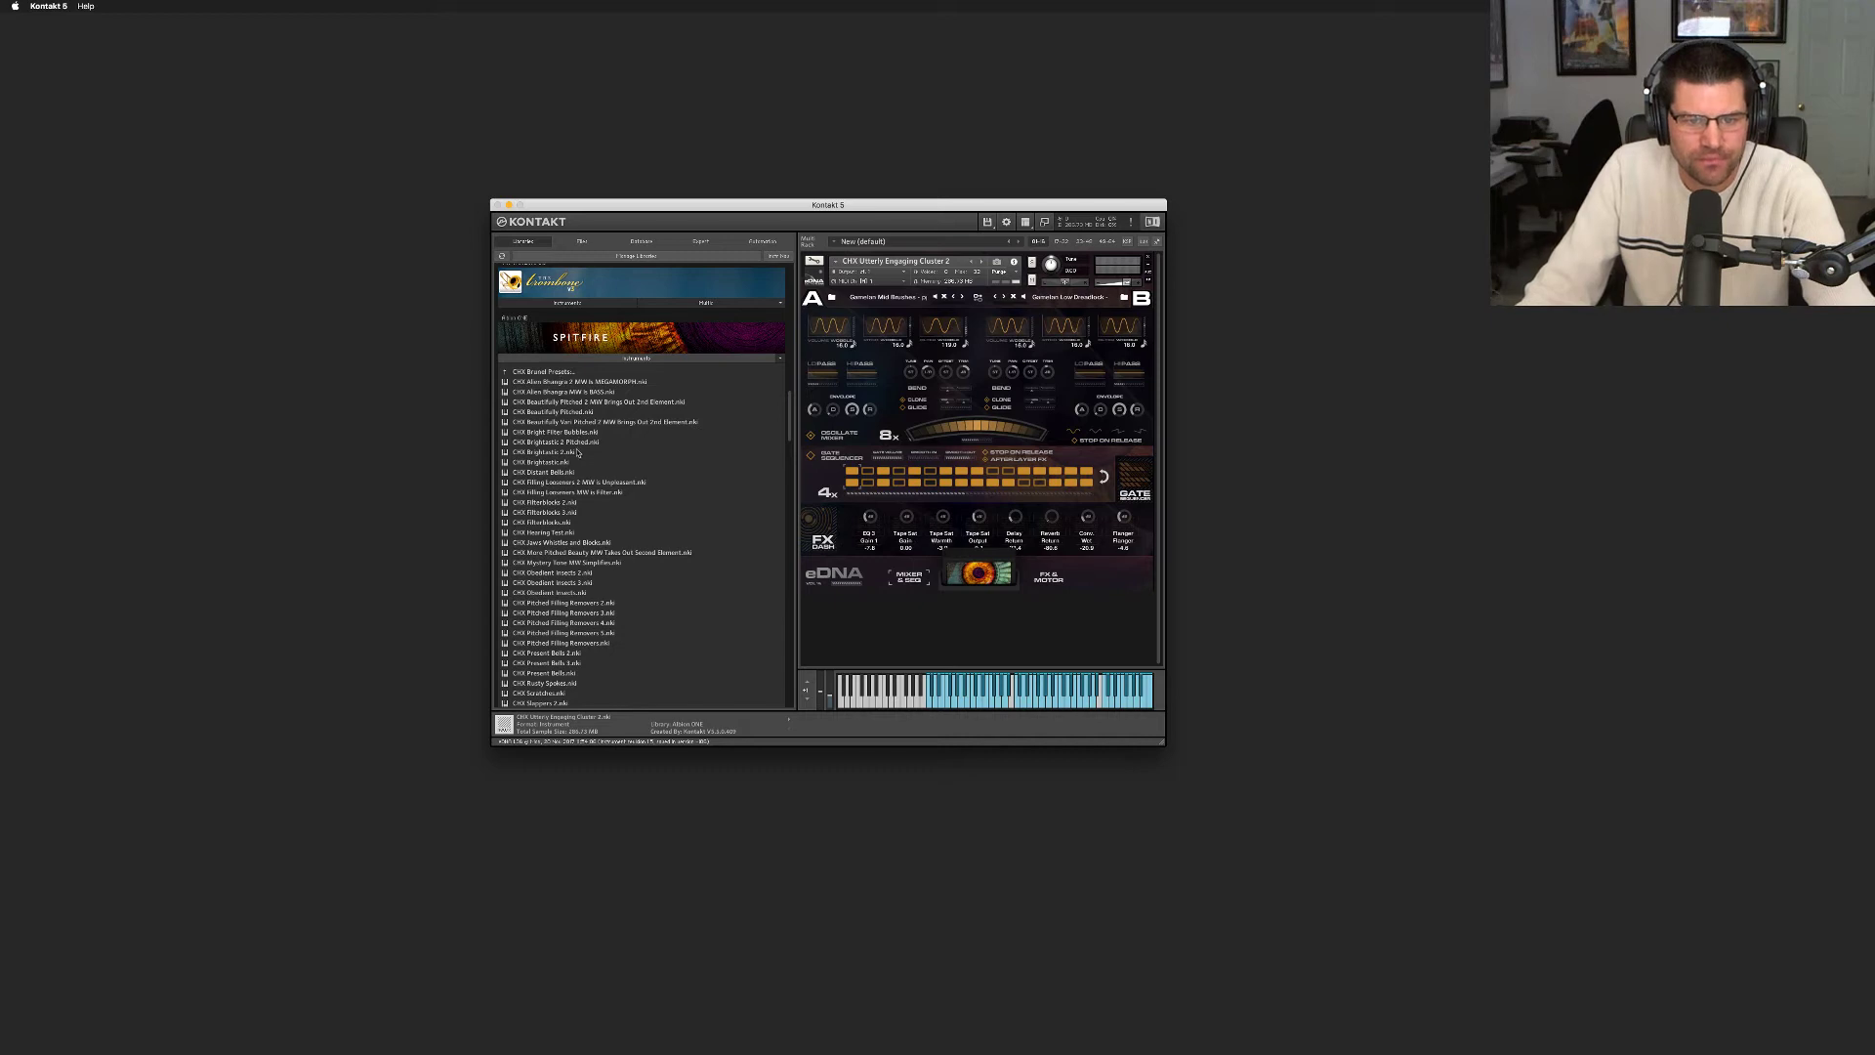
left_click(578, 374)
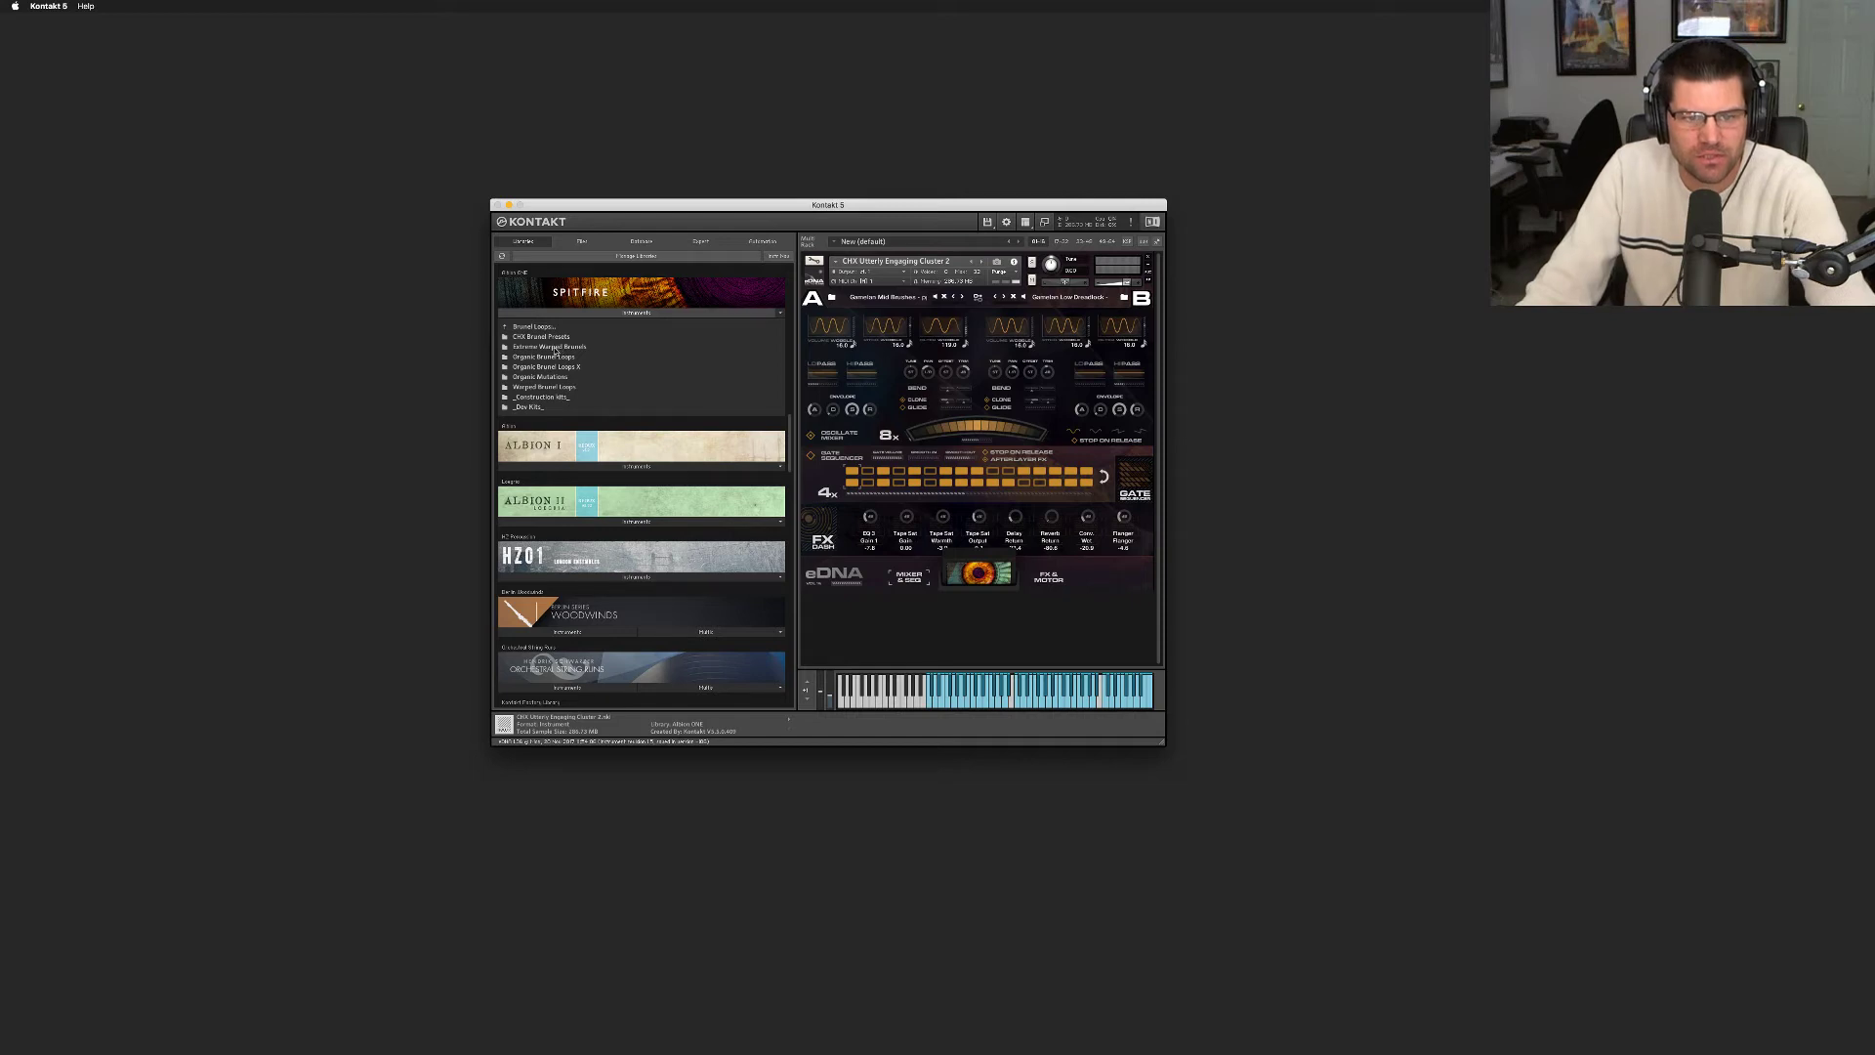
left_click(555, 348)
double_click(555, 349)
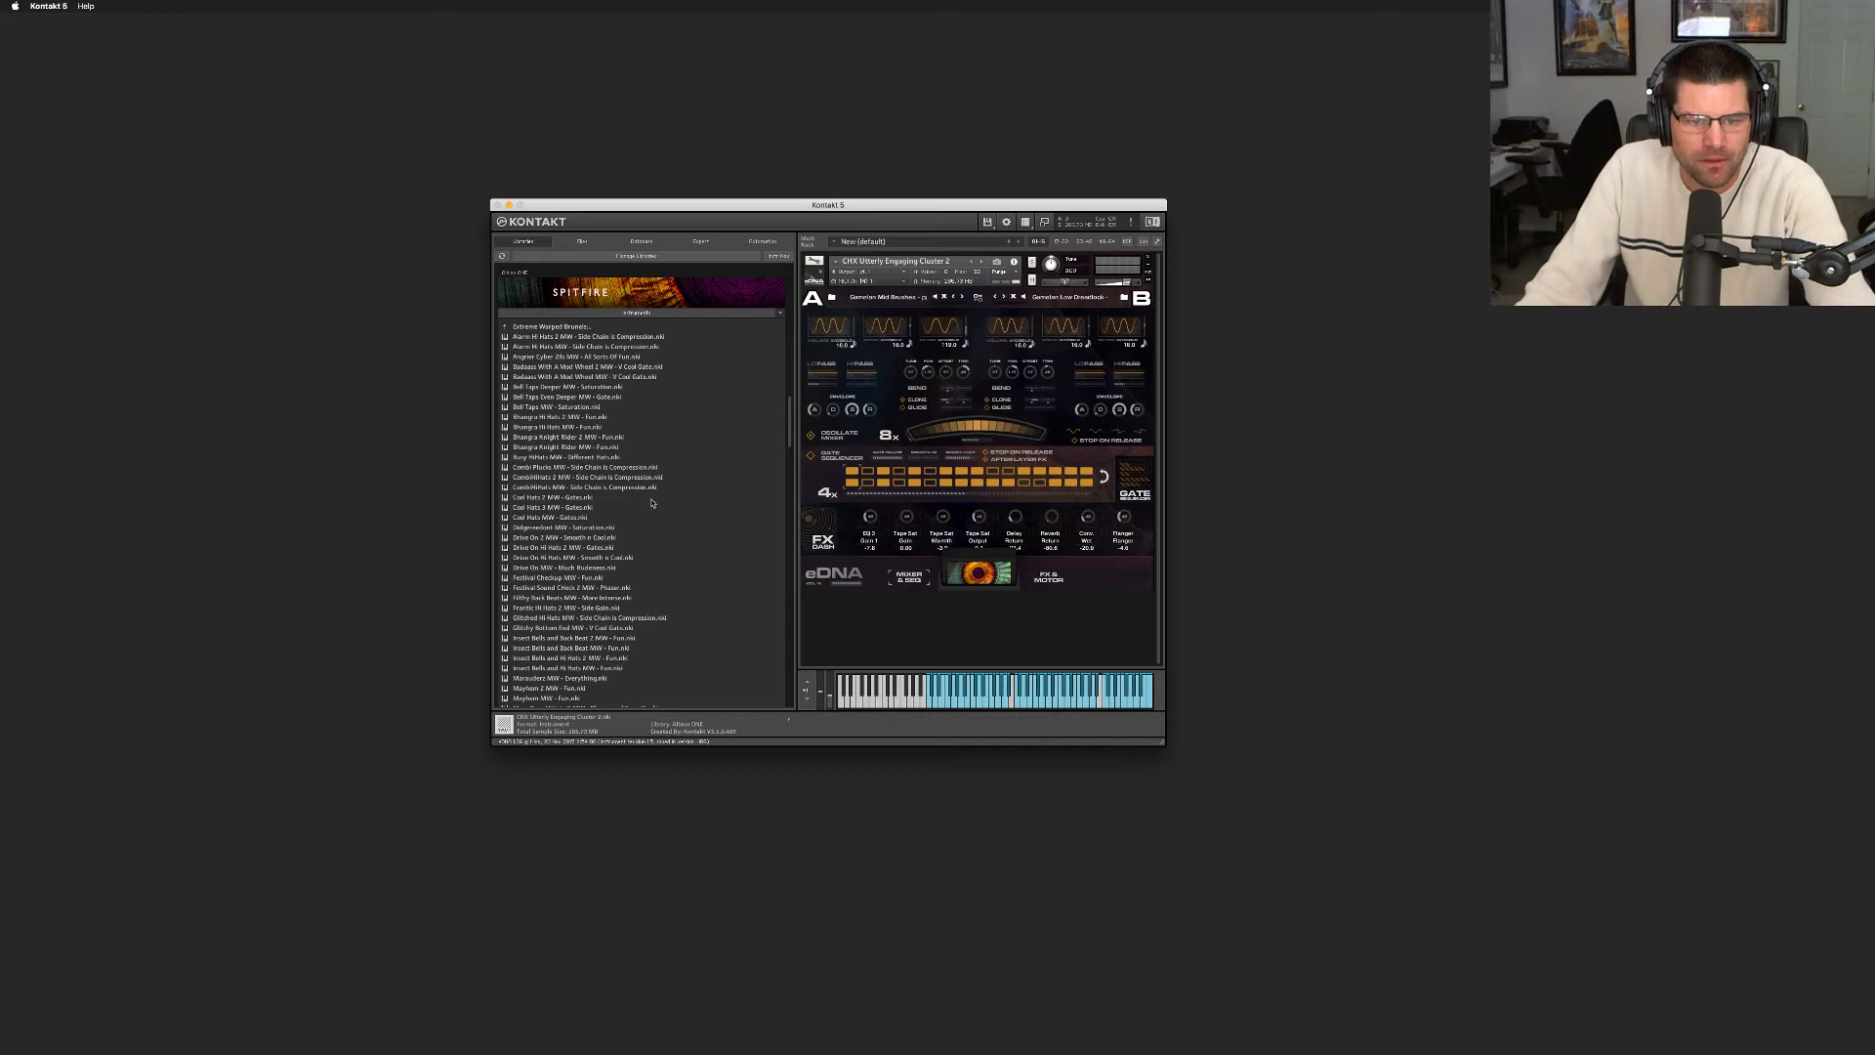
scroll(595, 429, "down", 2)
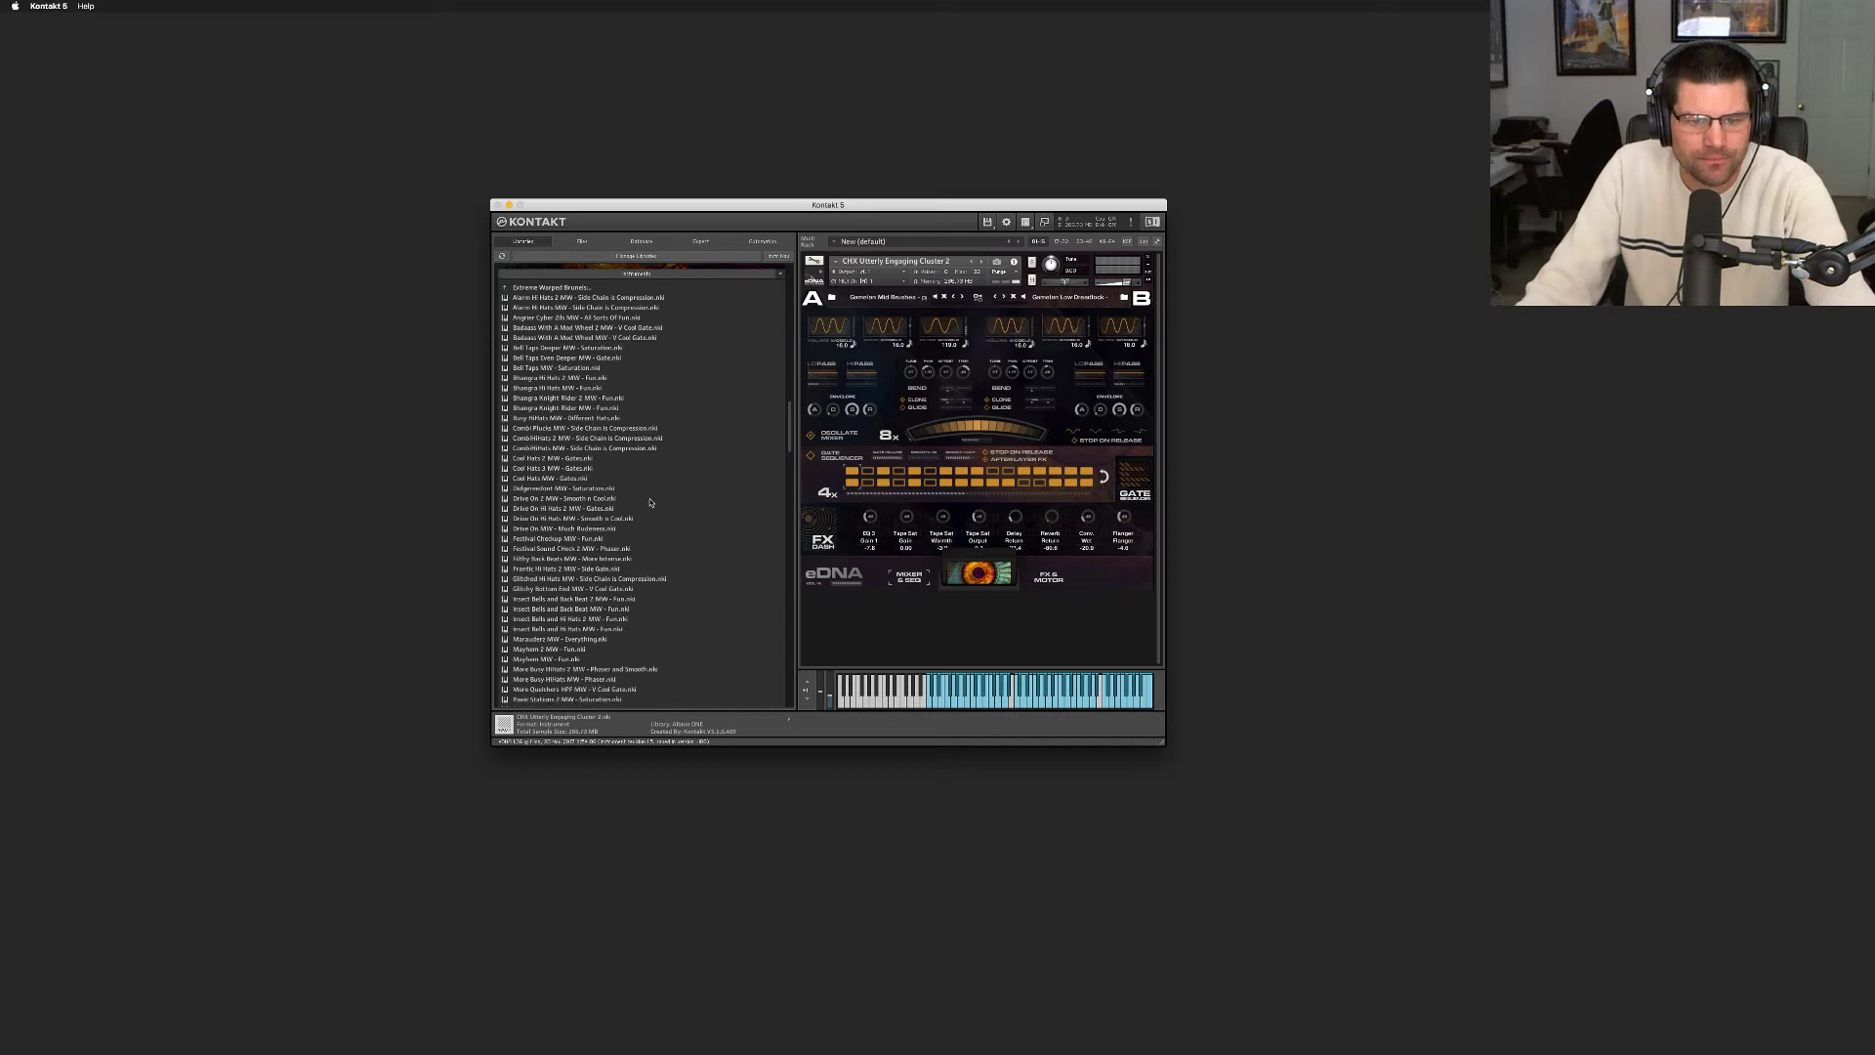
left_click_drag(561, 360, 888, 392)
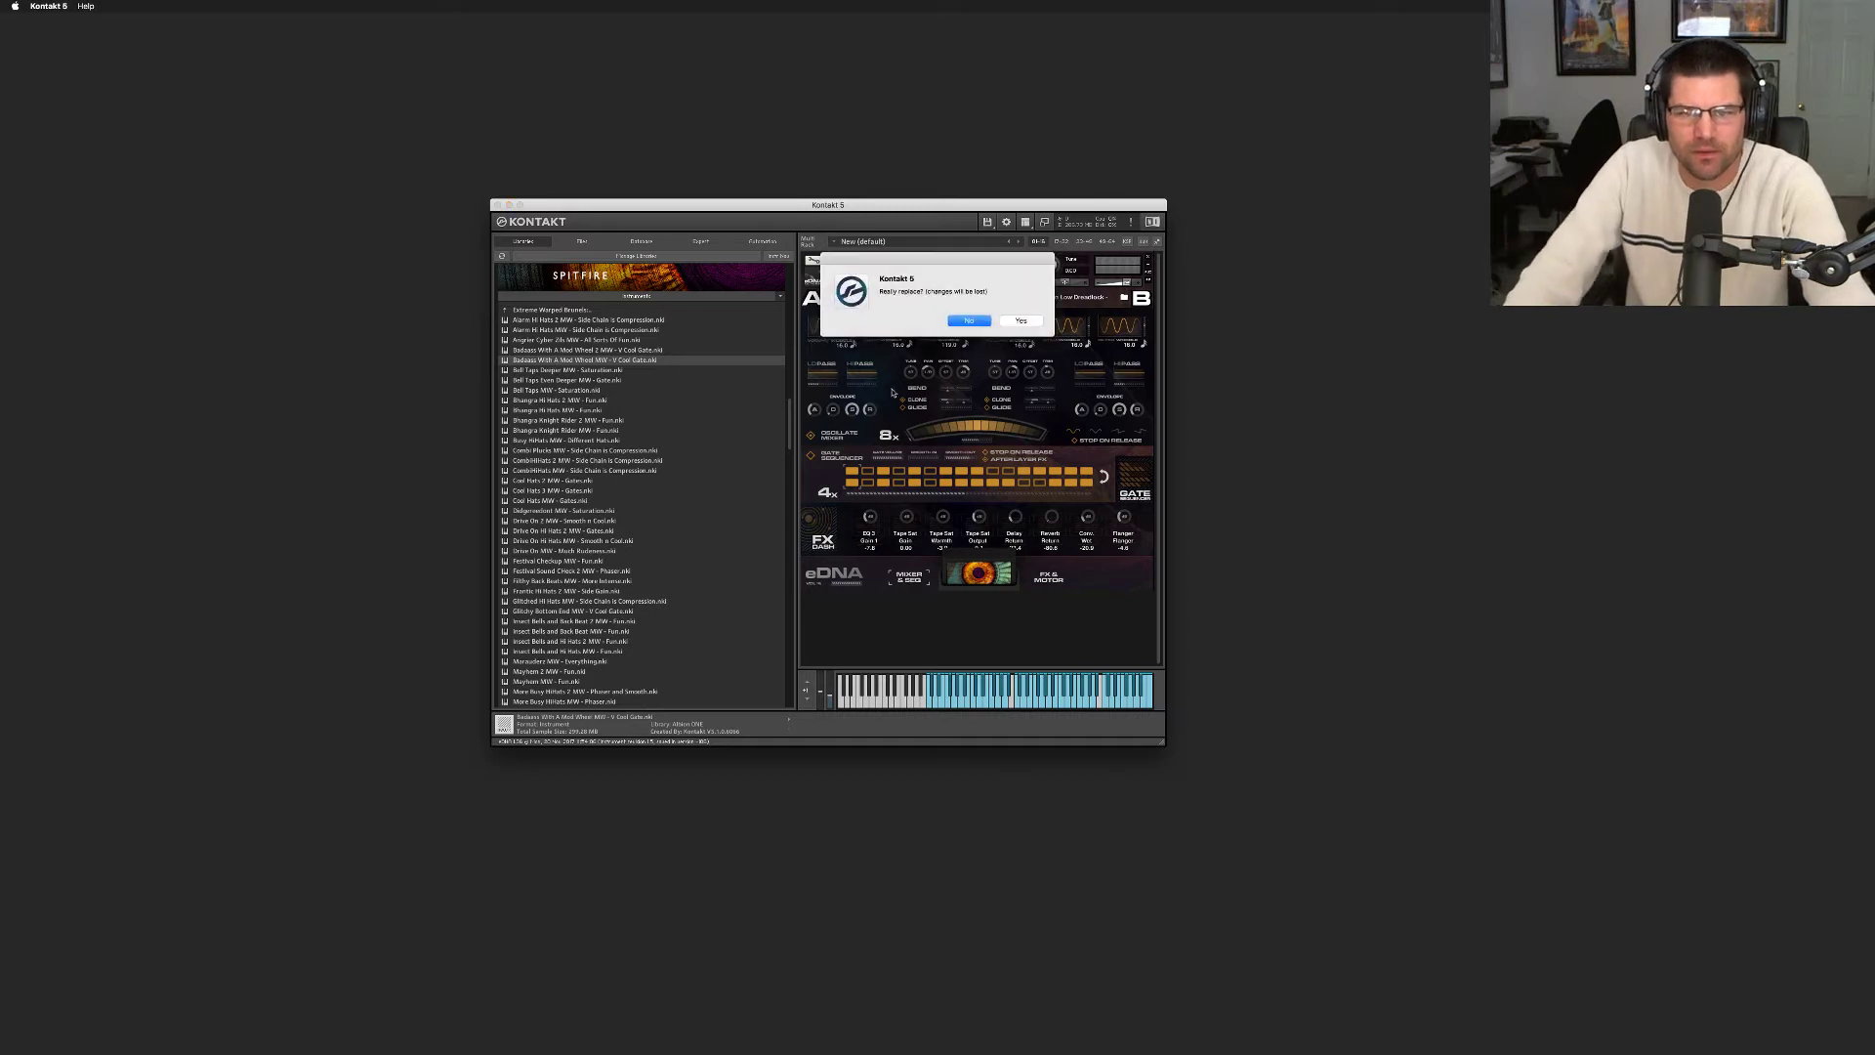
left_click(1020, 320)
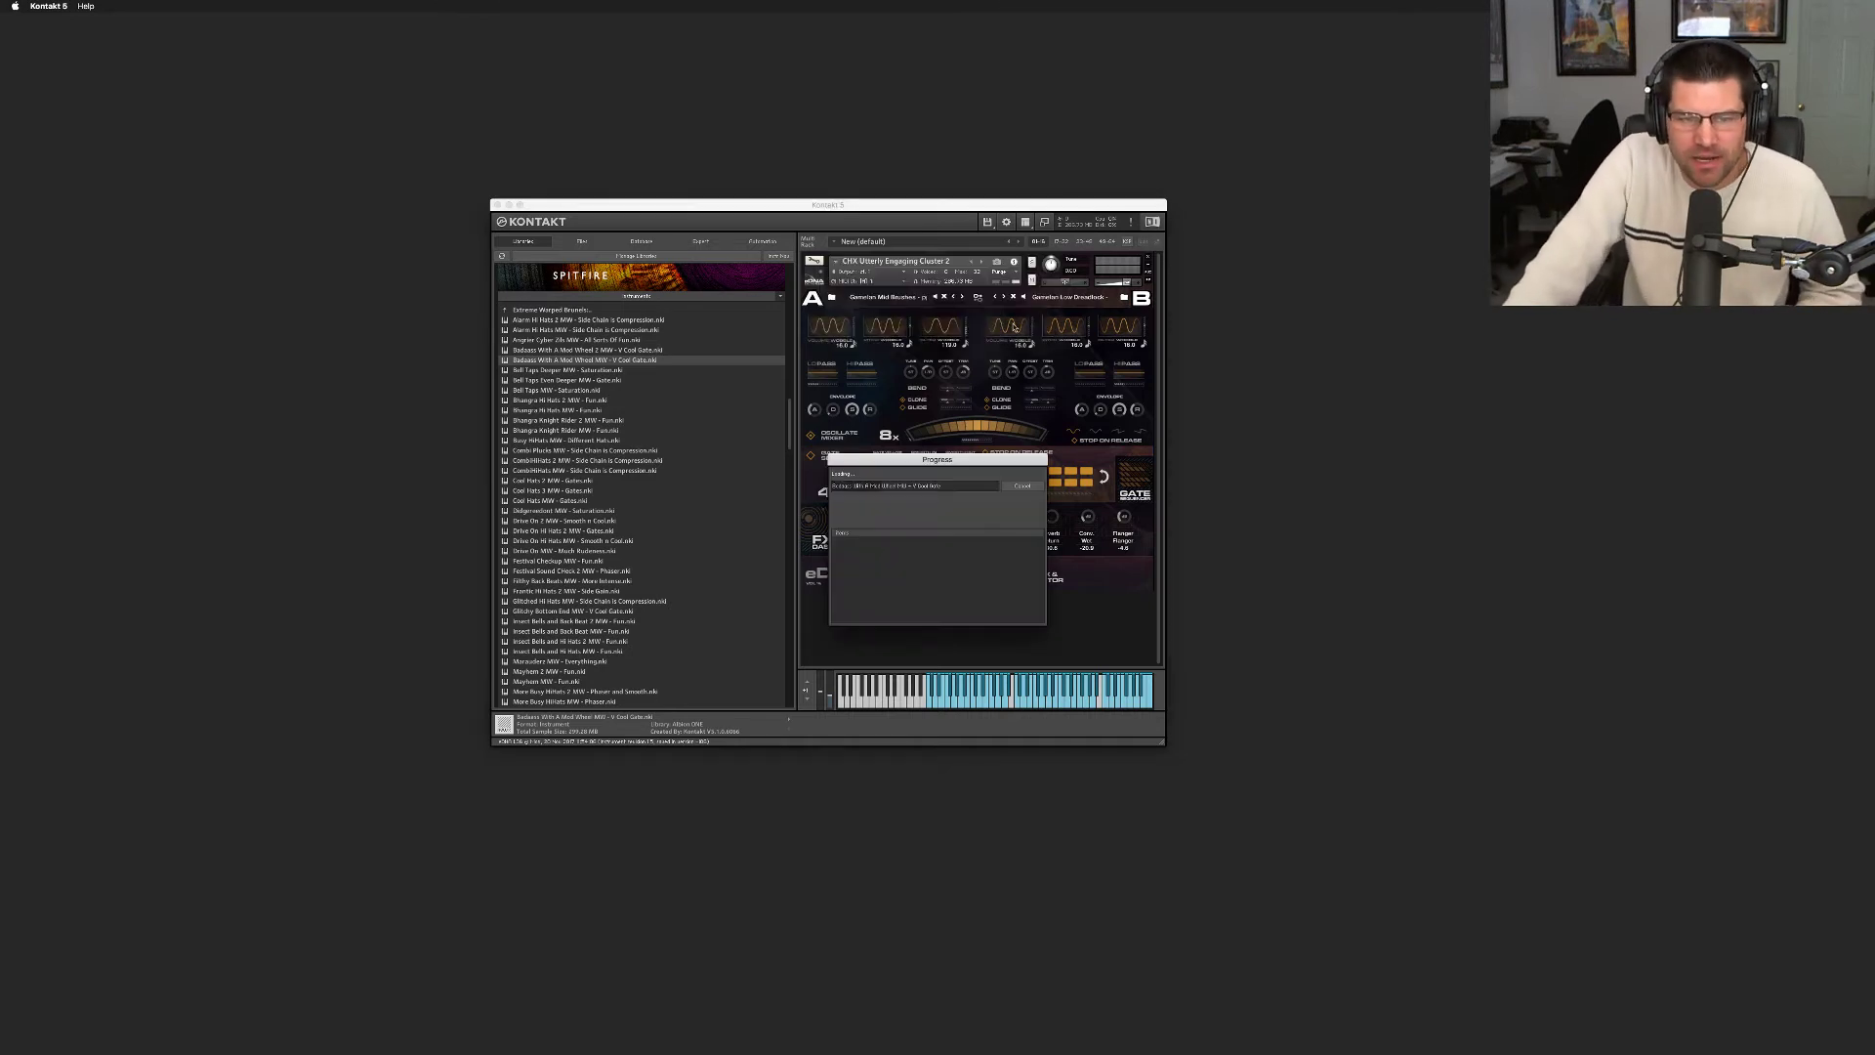
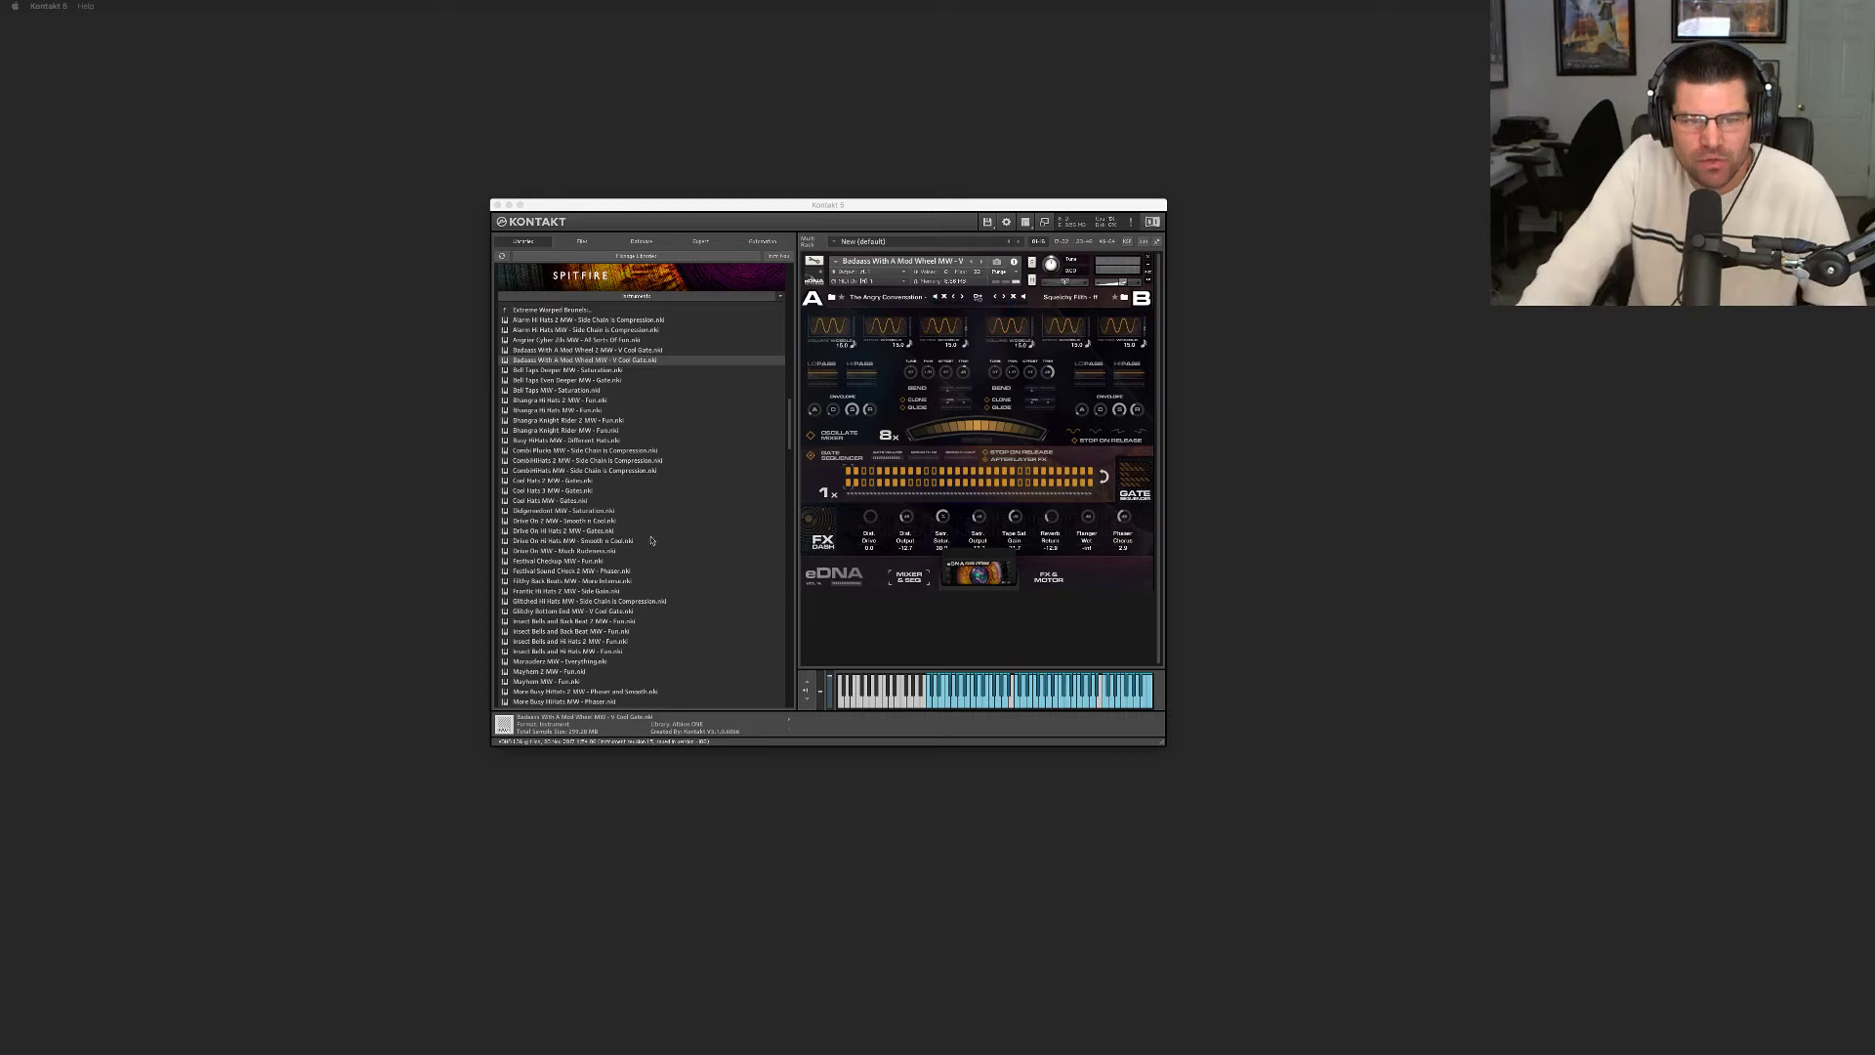
Replace the loaded instrument with Bell Taps Deeper MW - Saturation.nki
left_click(545, 379)
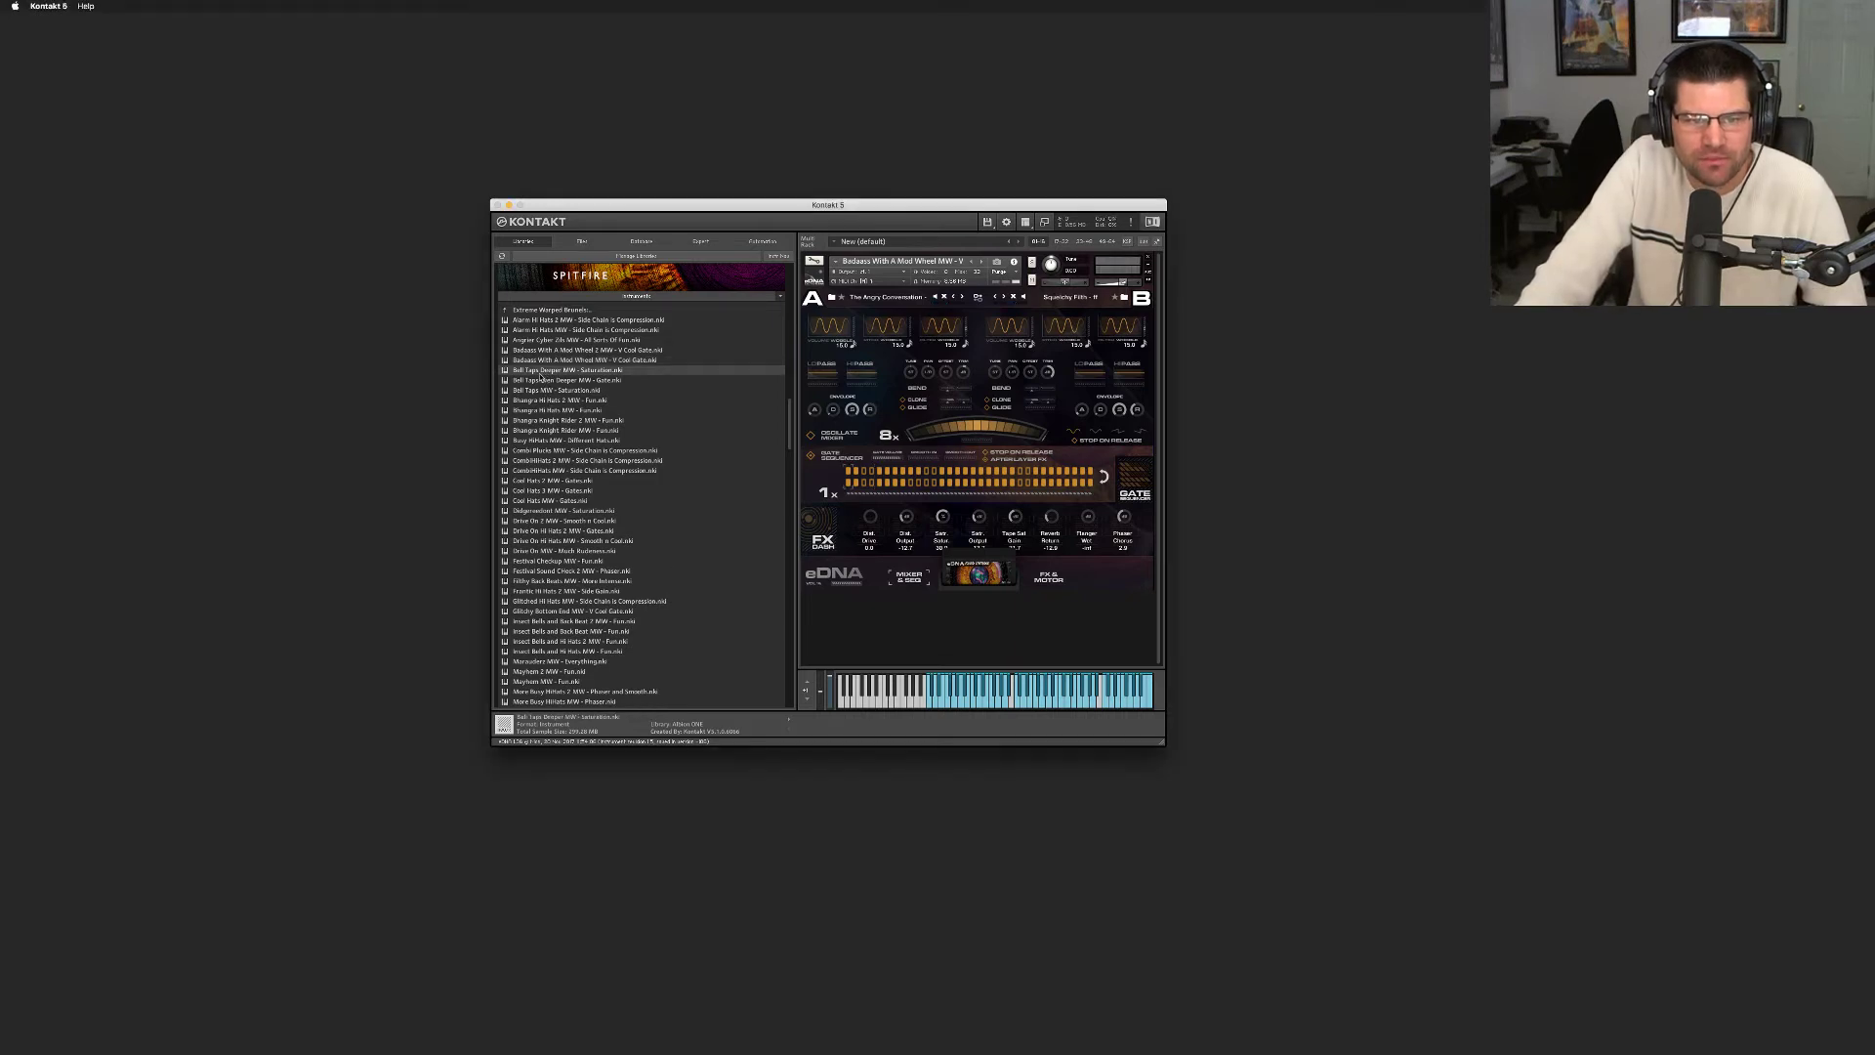
left_click_drag(543, 371, 947, 388)
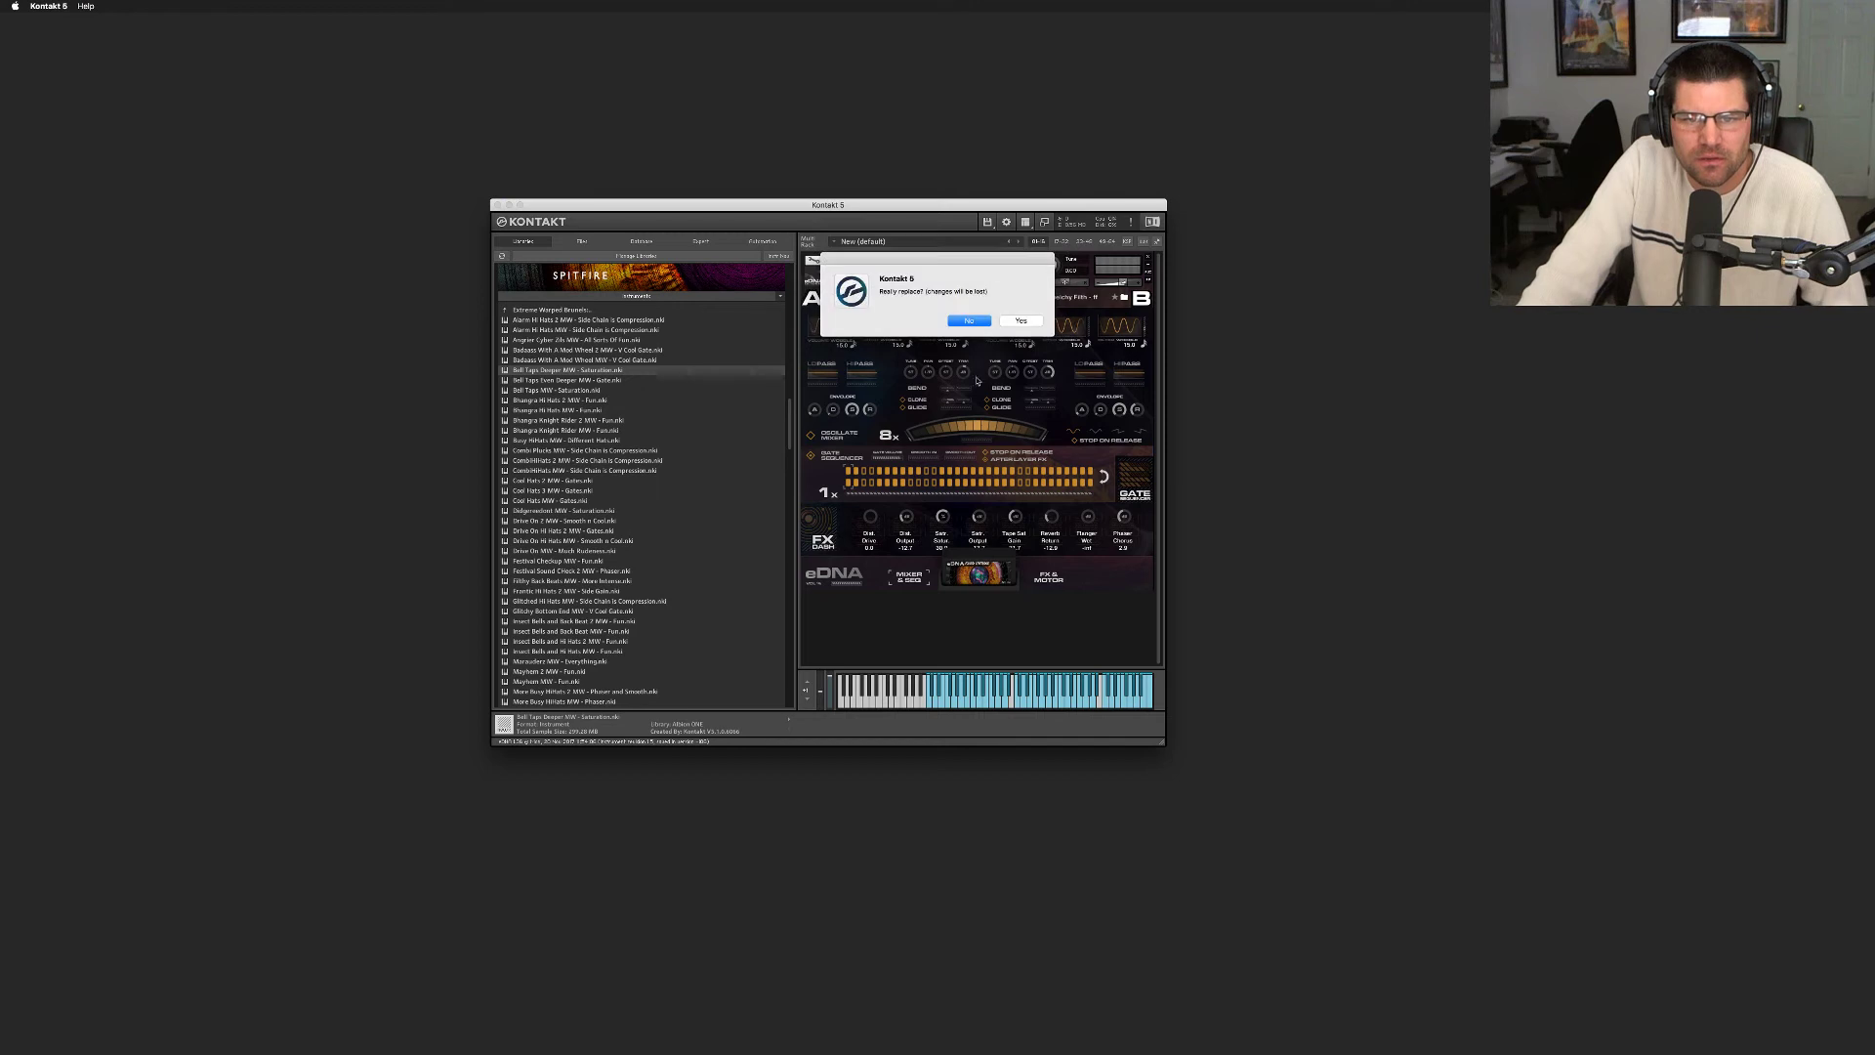
left_click(1020, 329)
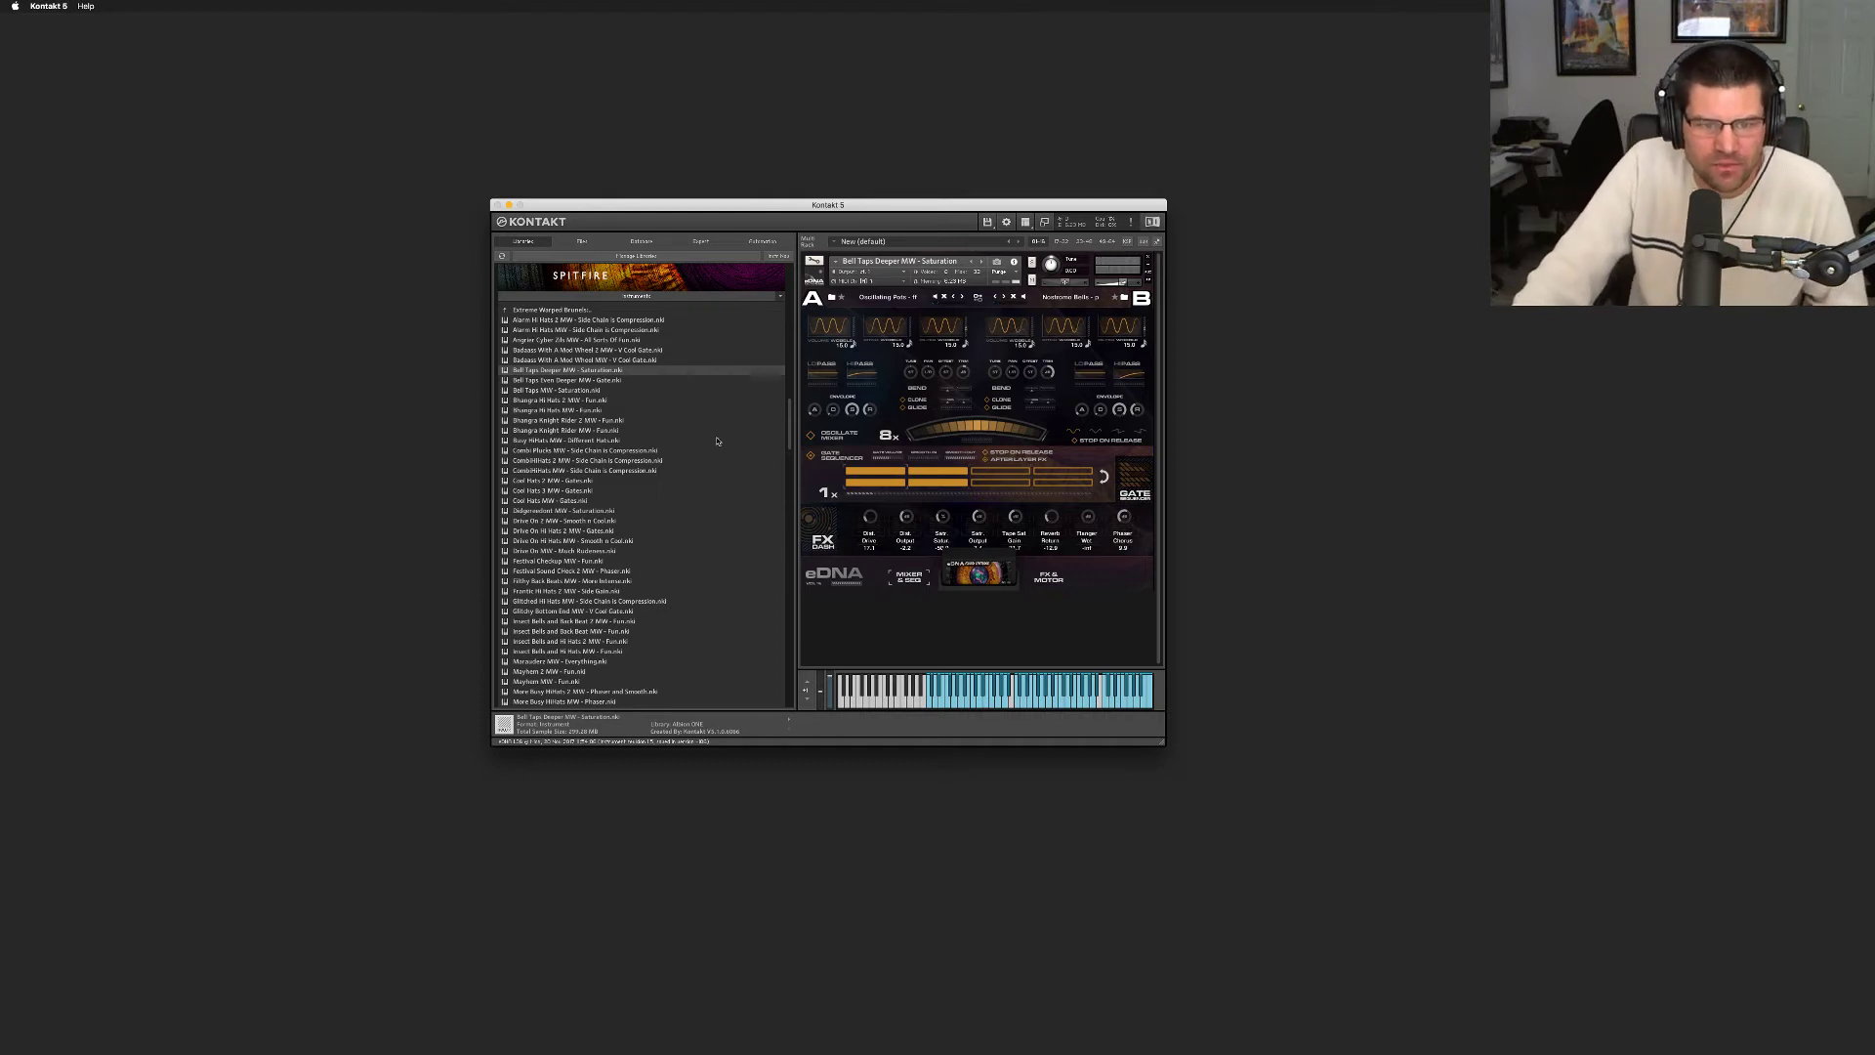
Replace the loaded instrument with Combi Plucks MW - Side Chain is Compression.nki
scroll(636, 459, "down", 1)
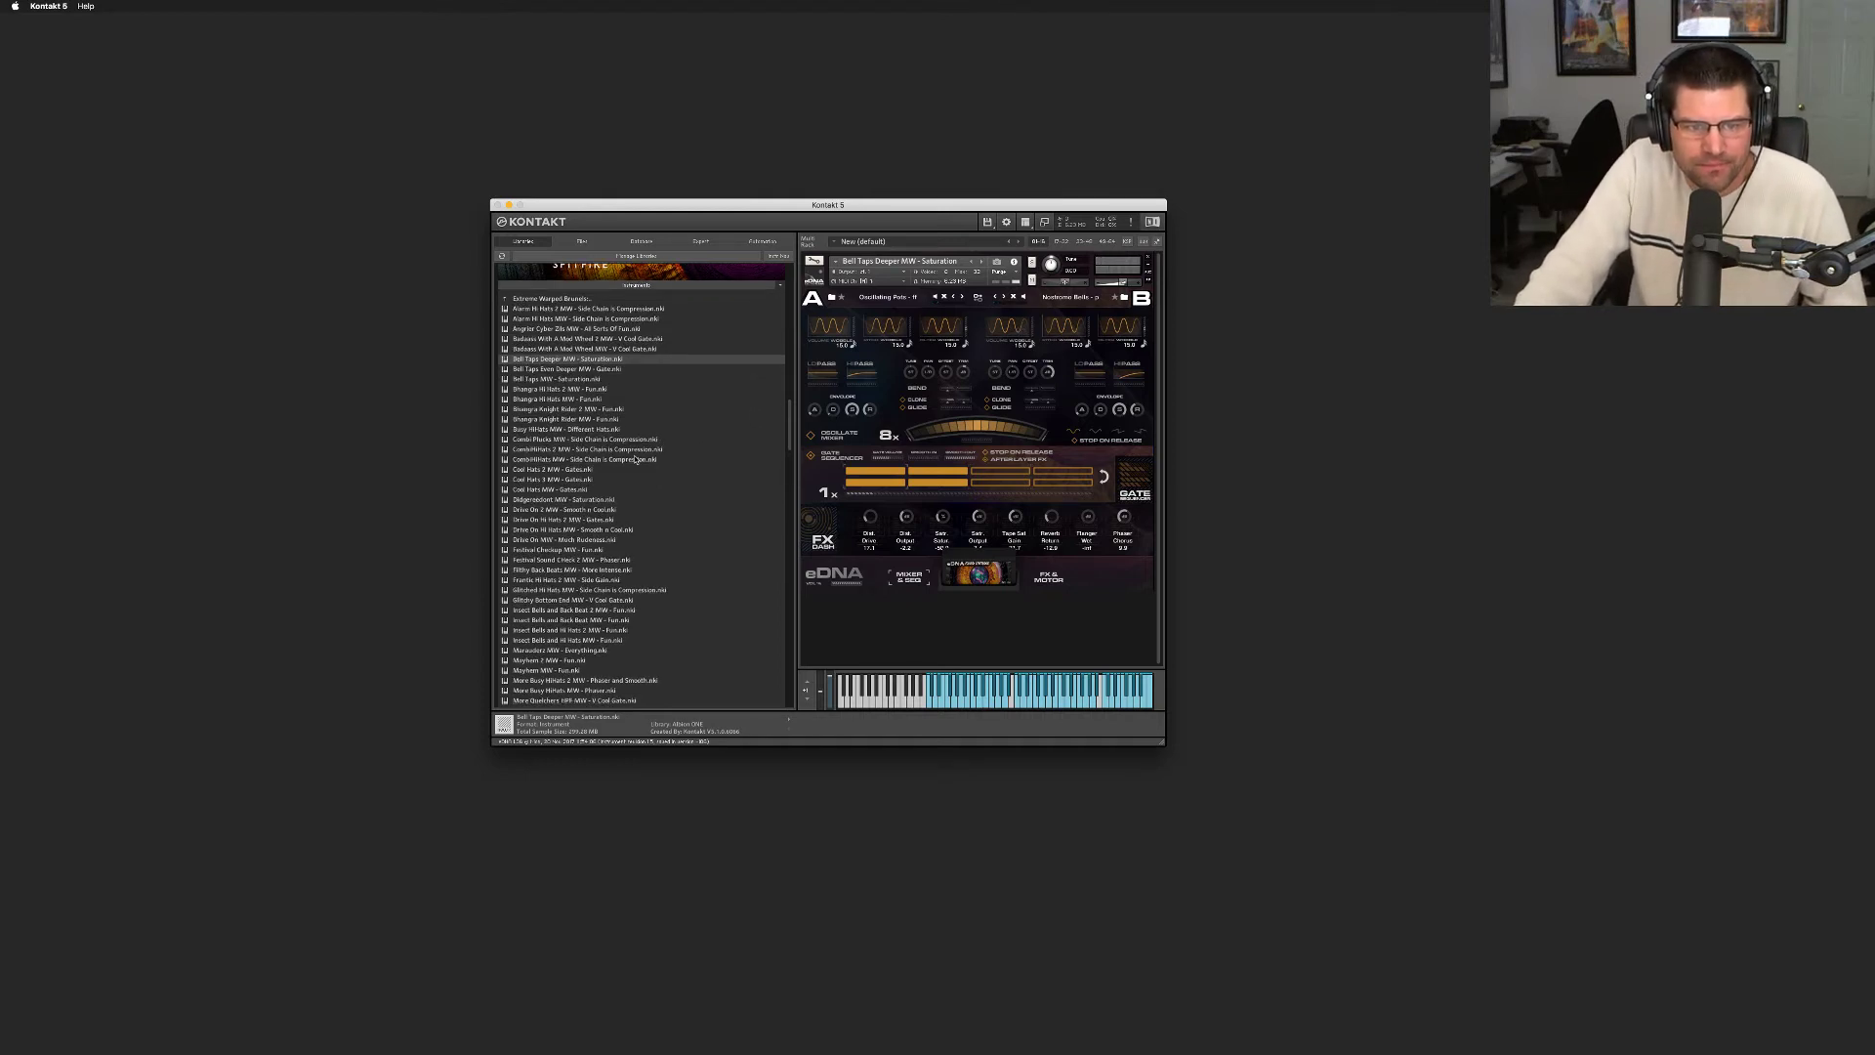
left_click(572, 440)
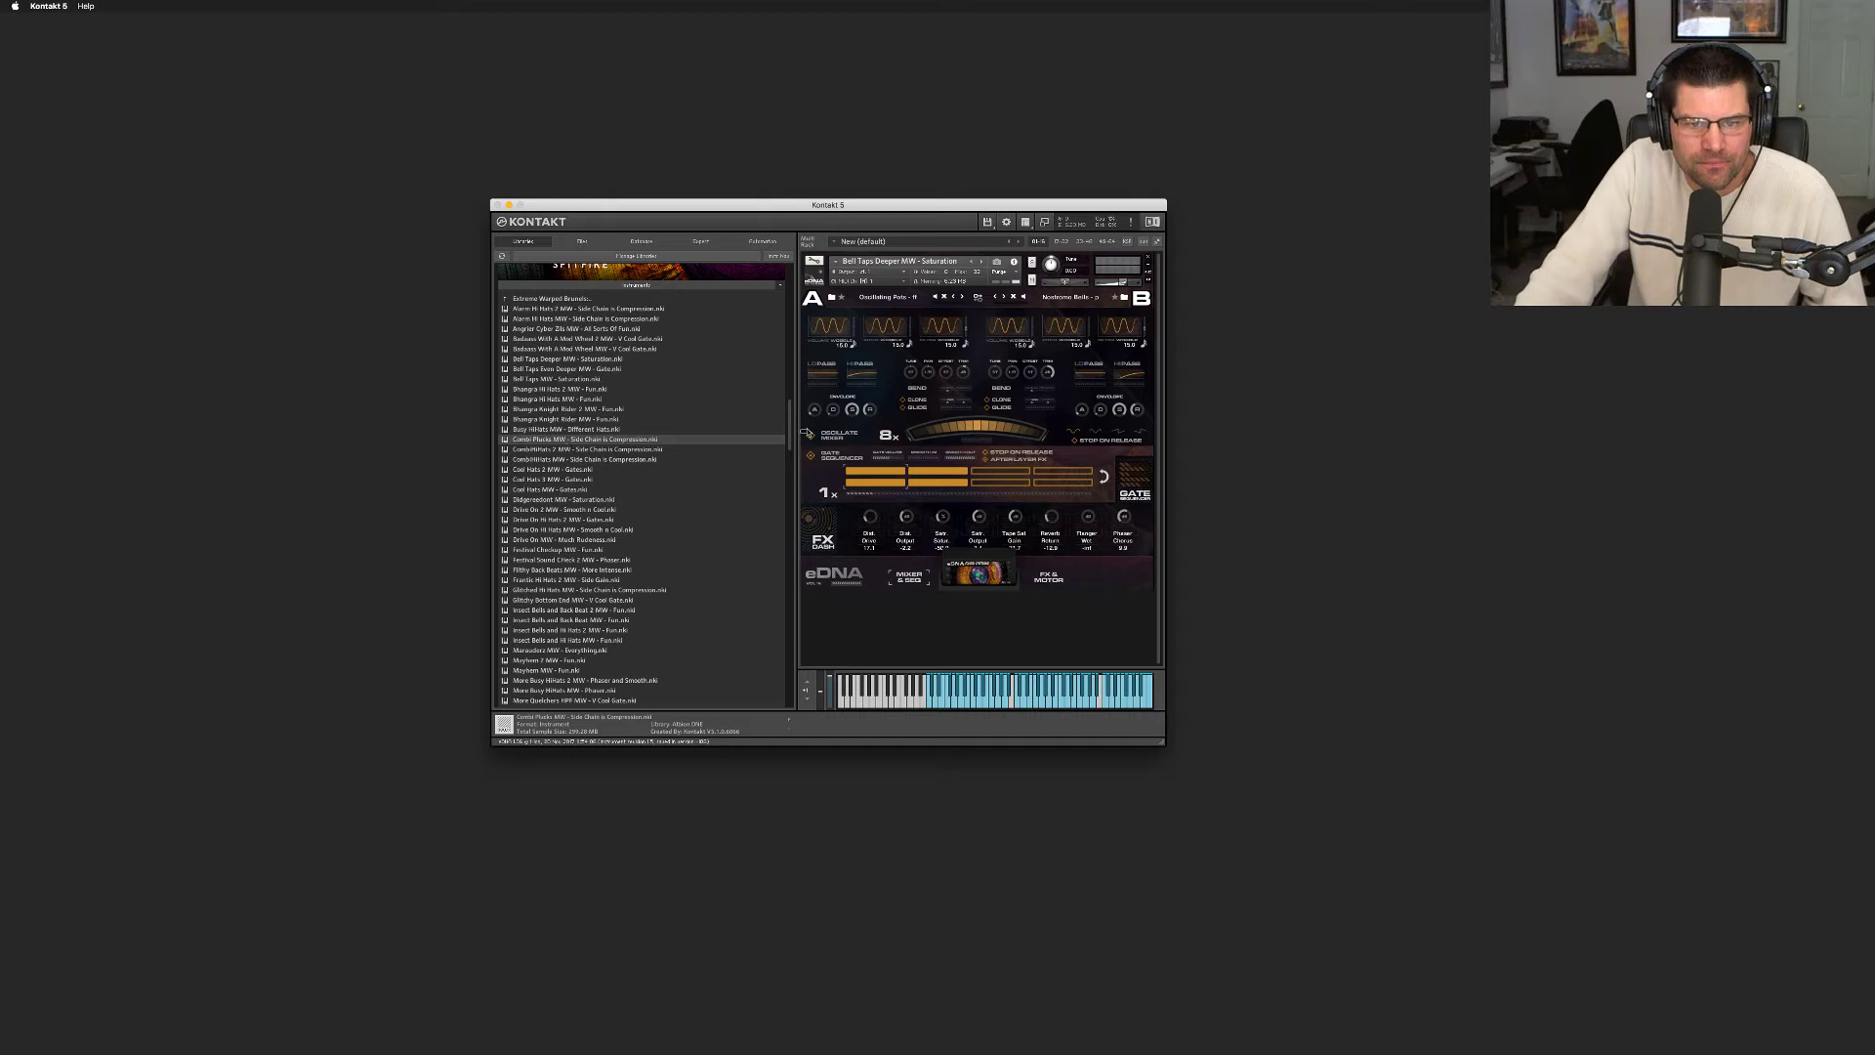
left_click_drag(807, 433, 809, 432)
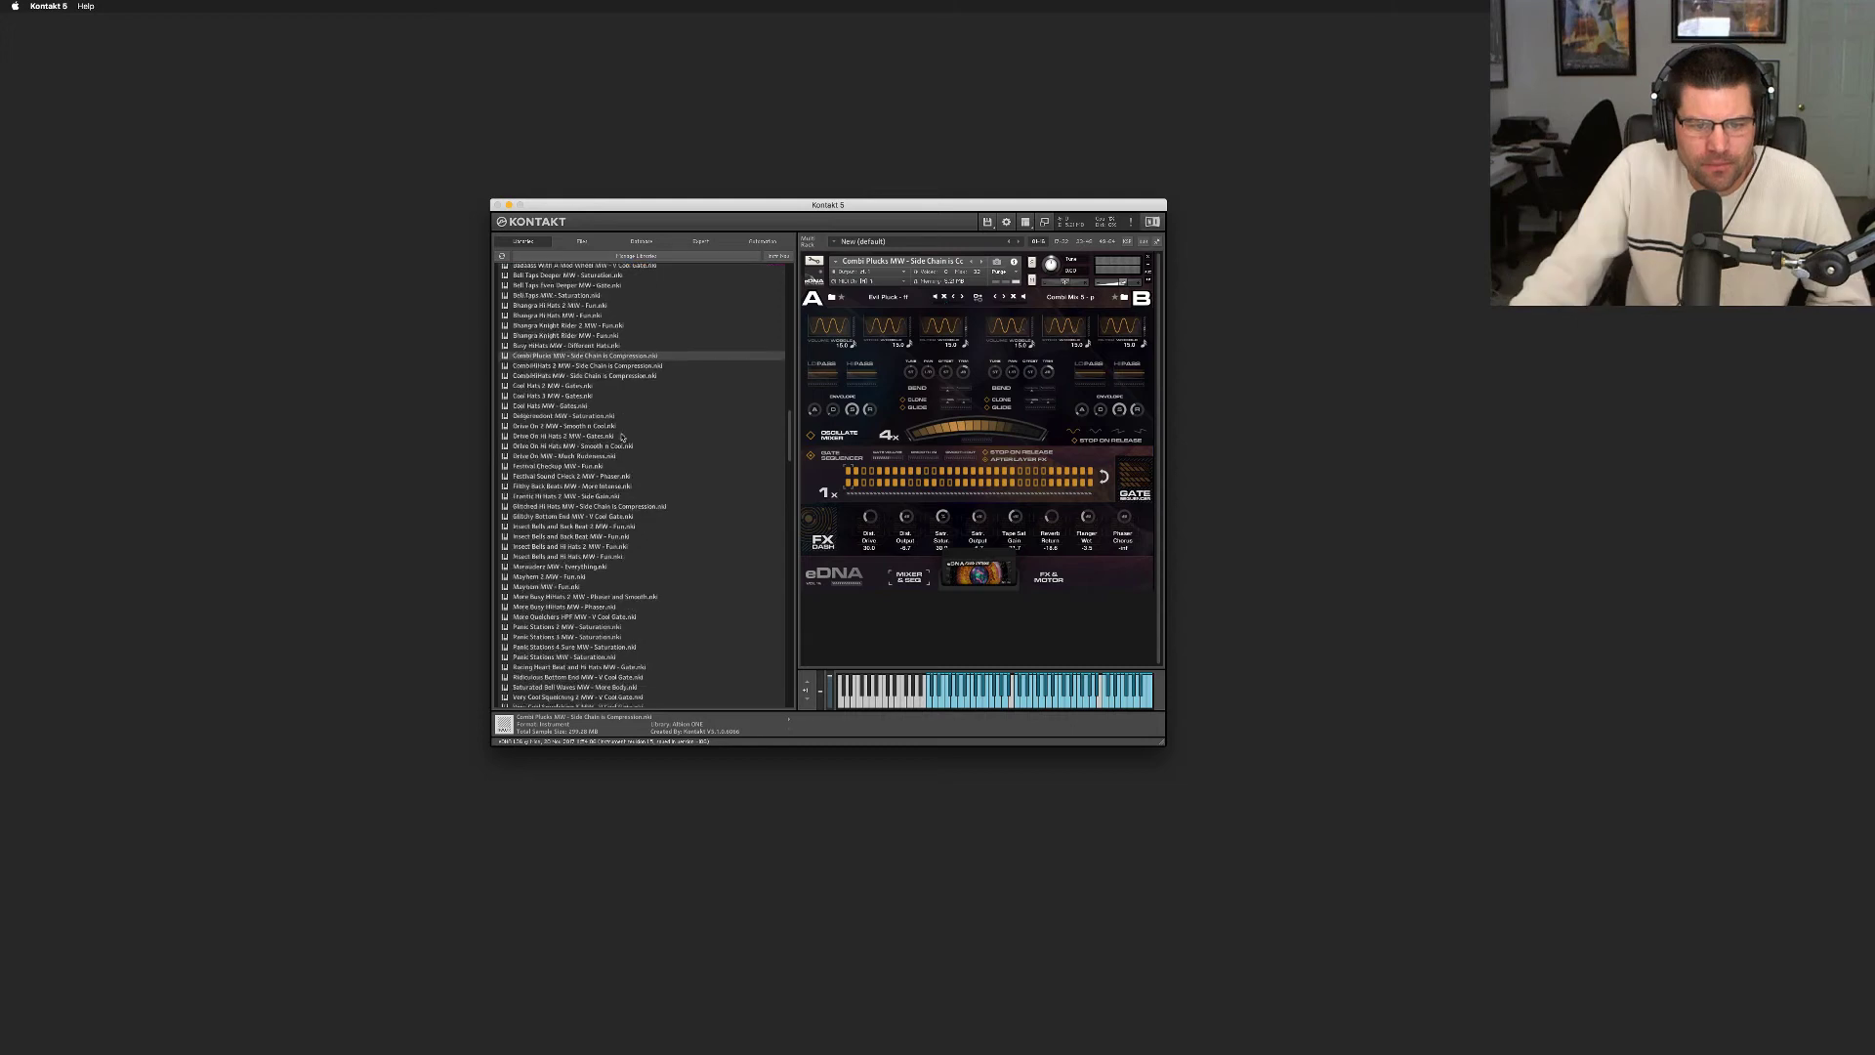
Open the Organic Brunel Loops folder and replace the loaded instrument with Bamboo Chiff.nki
scroll(622, 438, "down", 3)
scroll(622, 439, "up", 10)
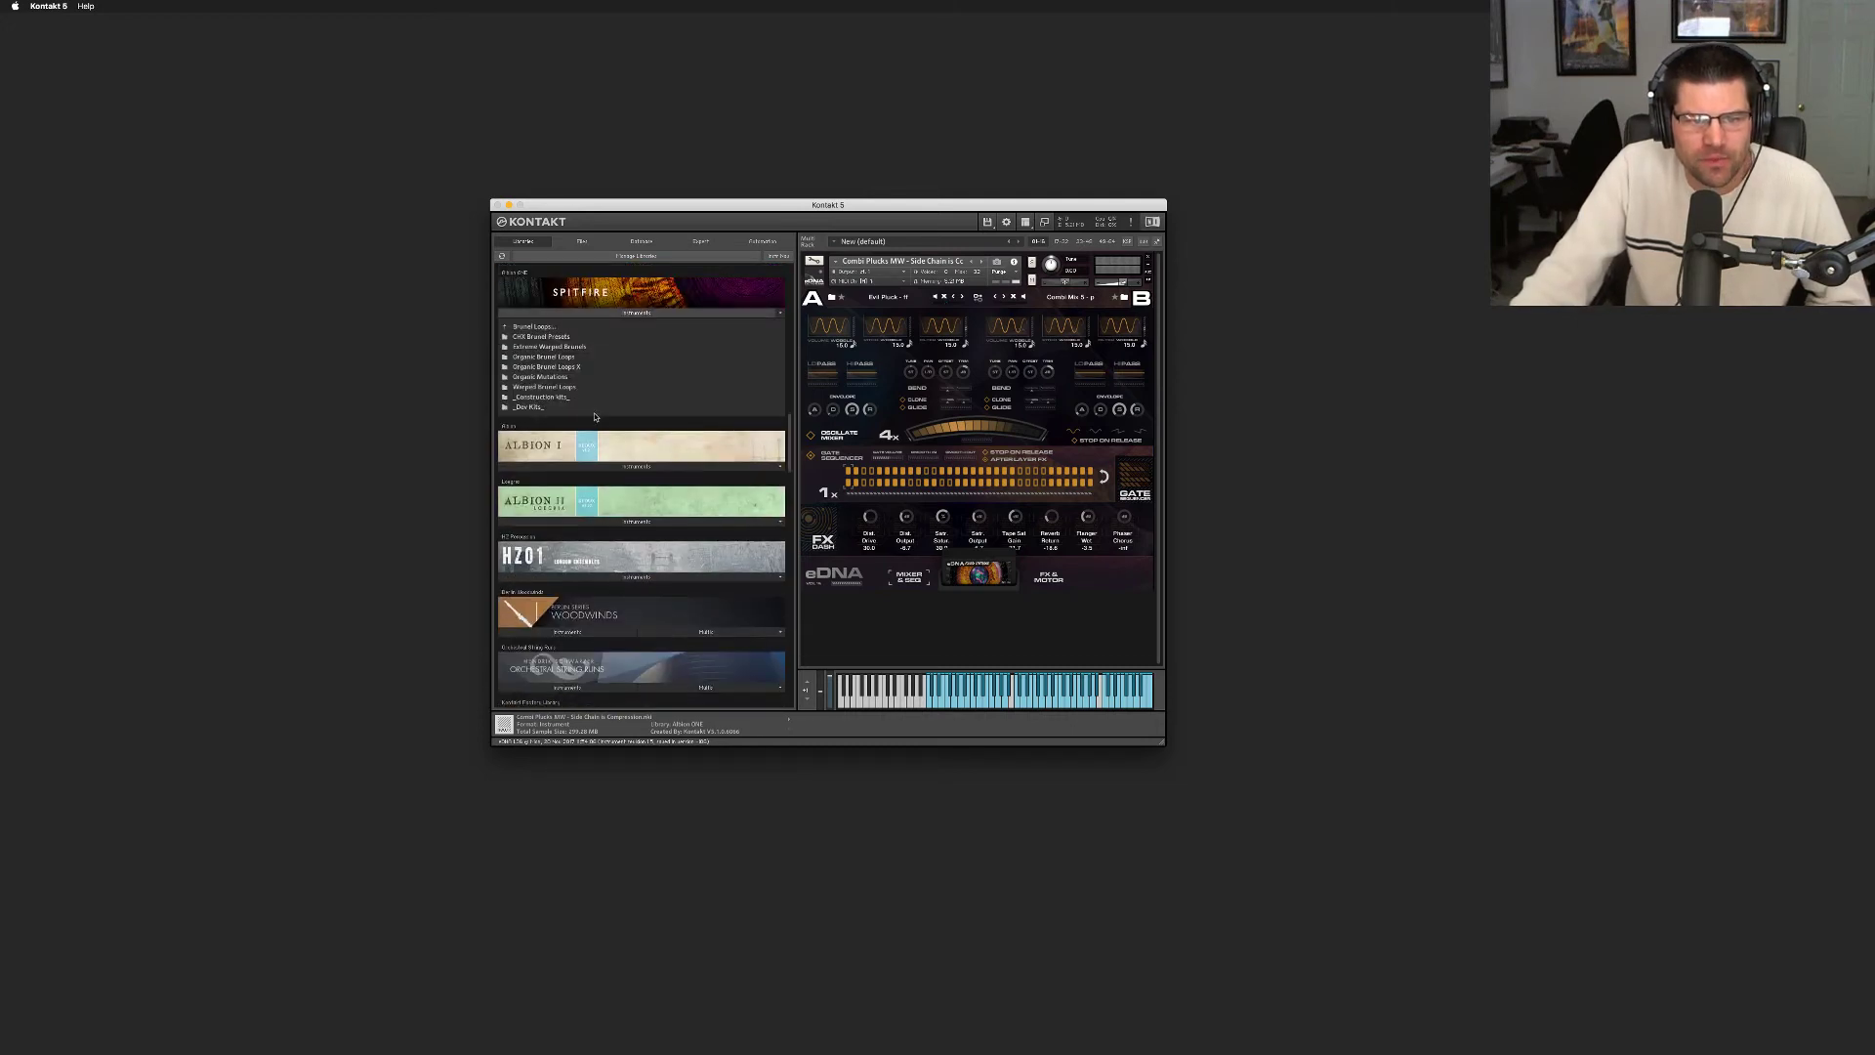
double_click(548, 357)
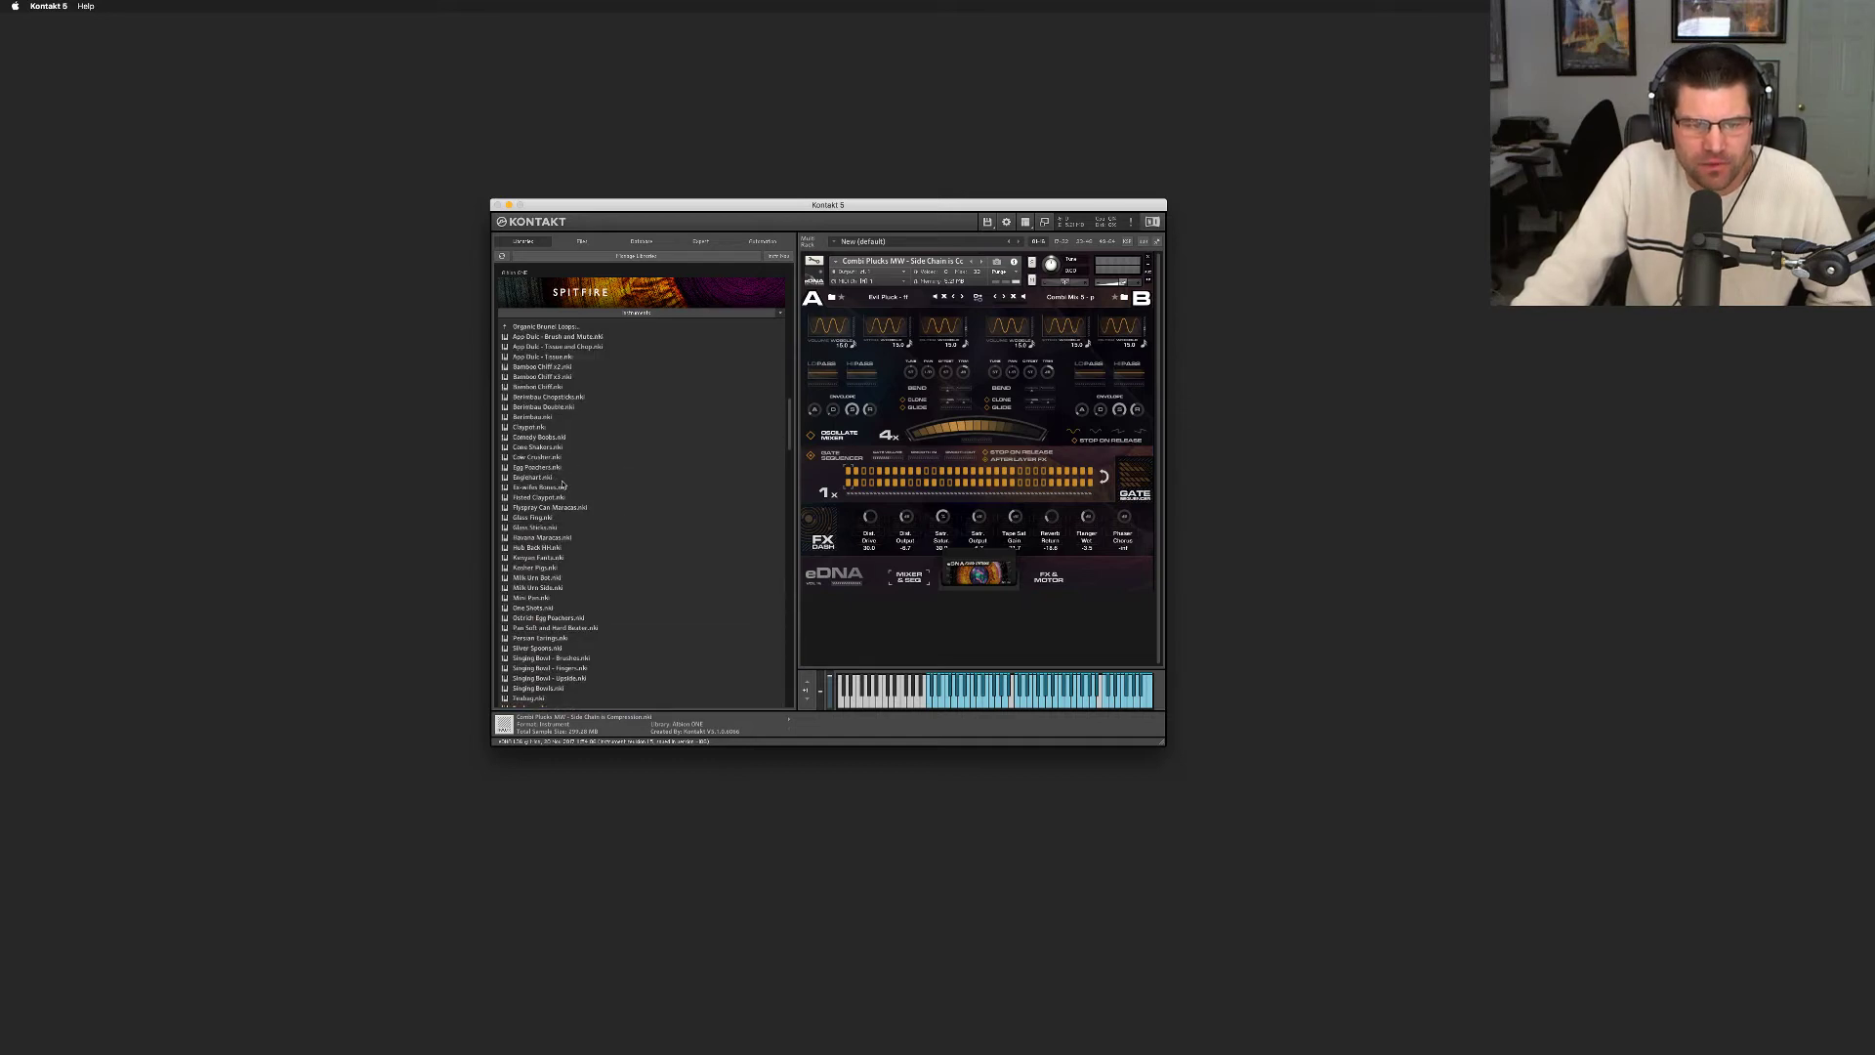
scroll(563, 484, "down", 1)
scroll(571, 493, "down", 3)
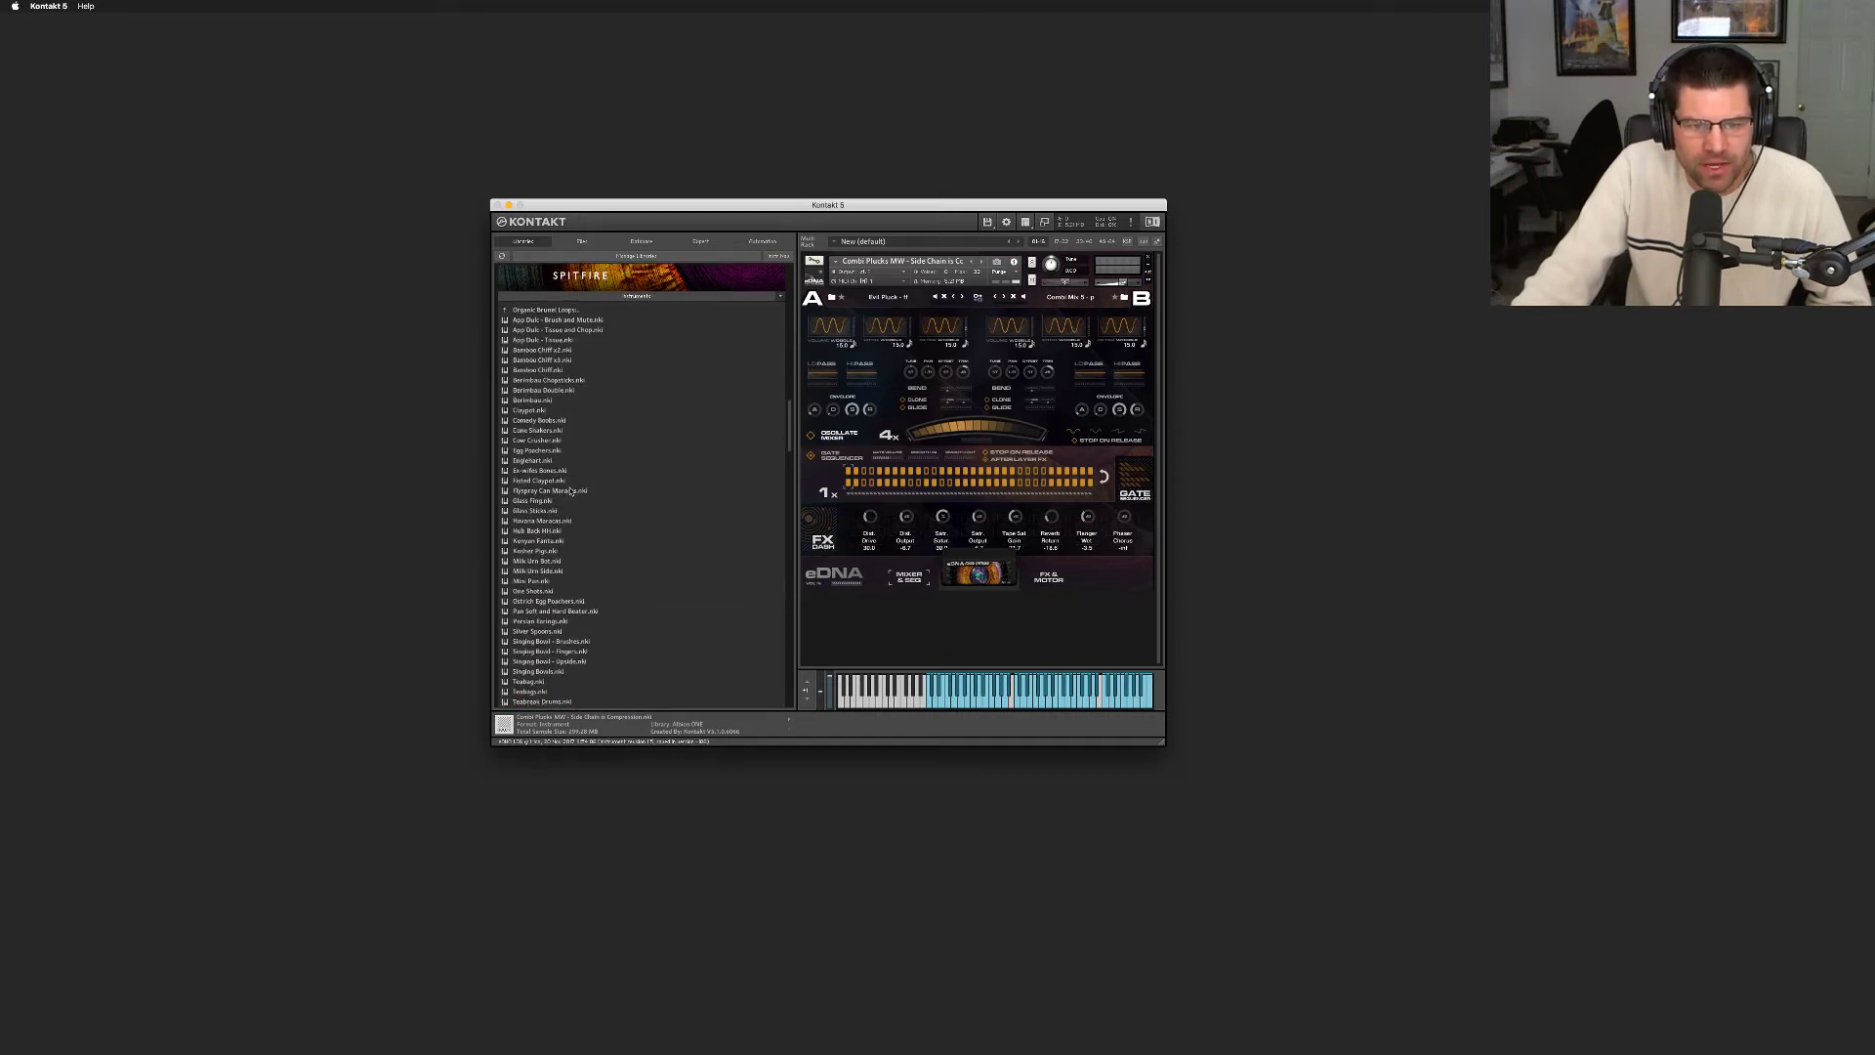
scroll(571, 491, "down", 5)
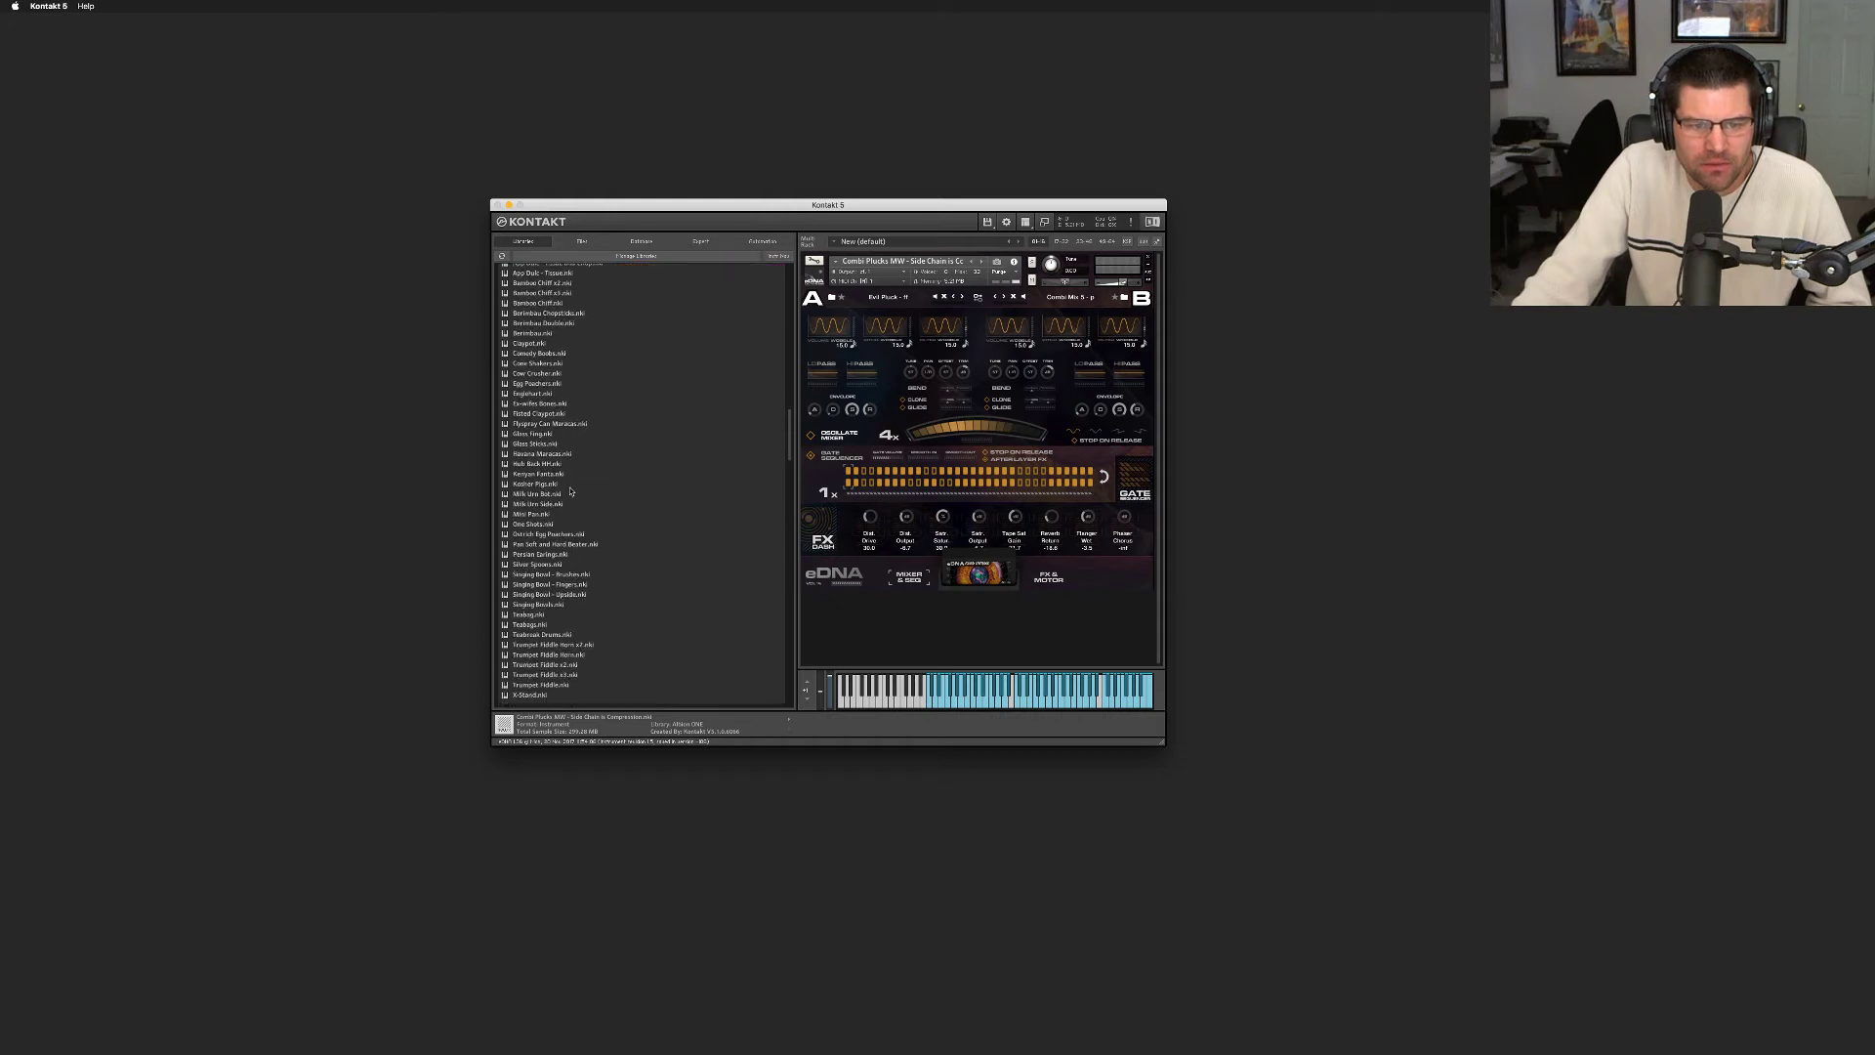
scroll(597, 639, "up", 6)
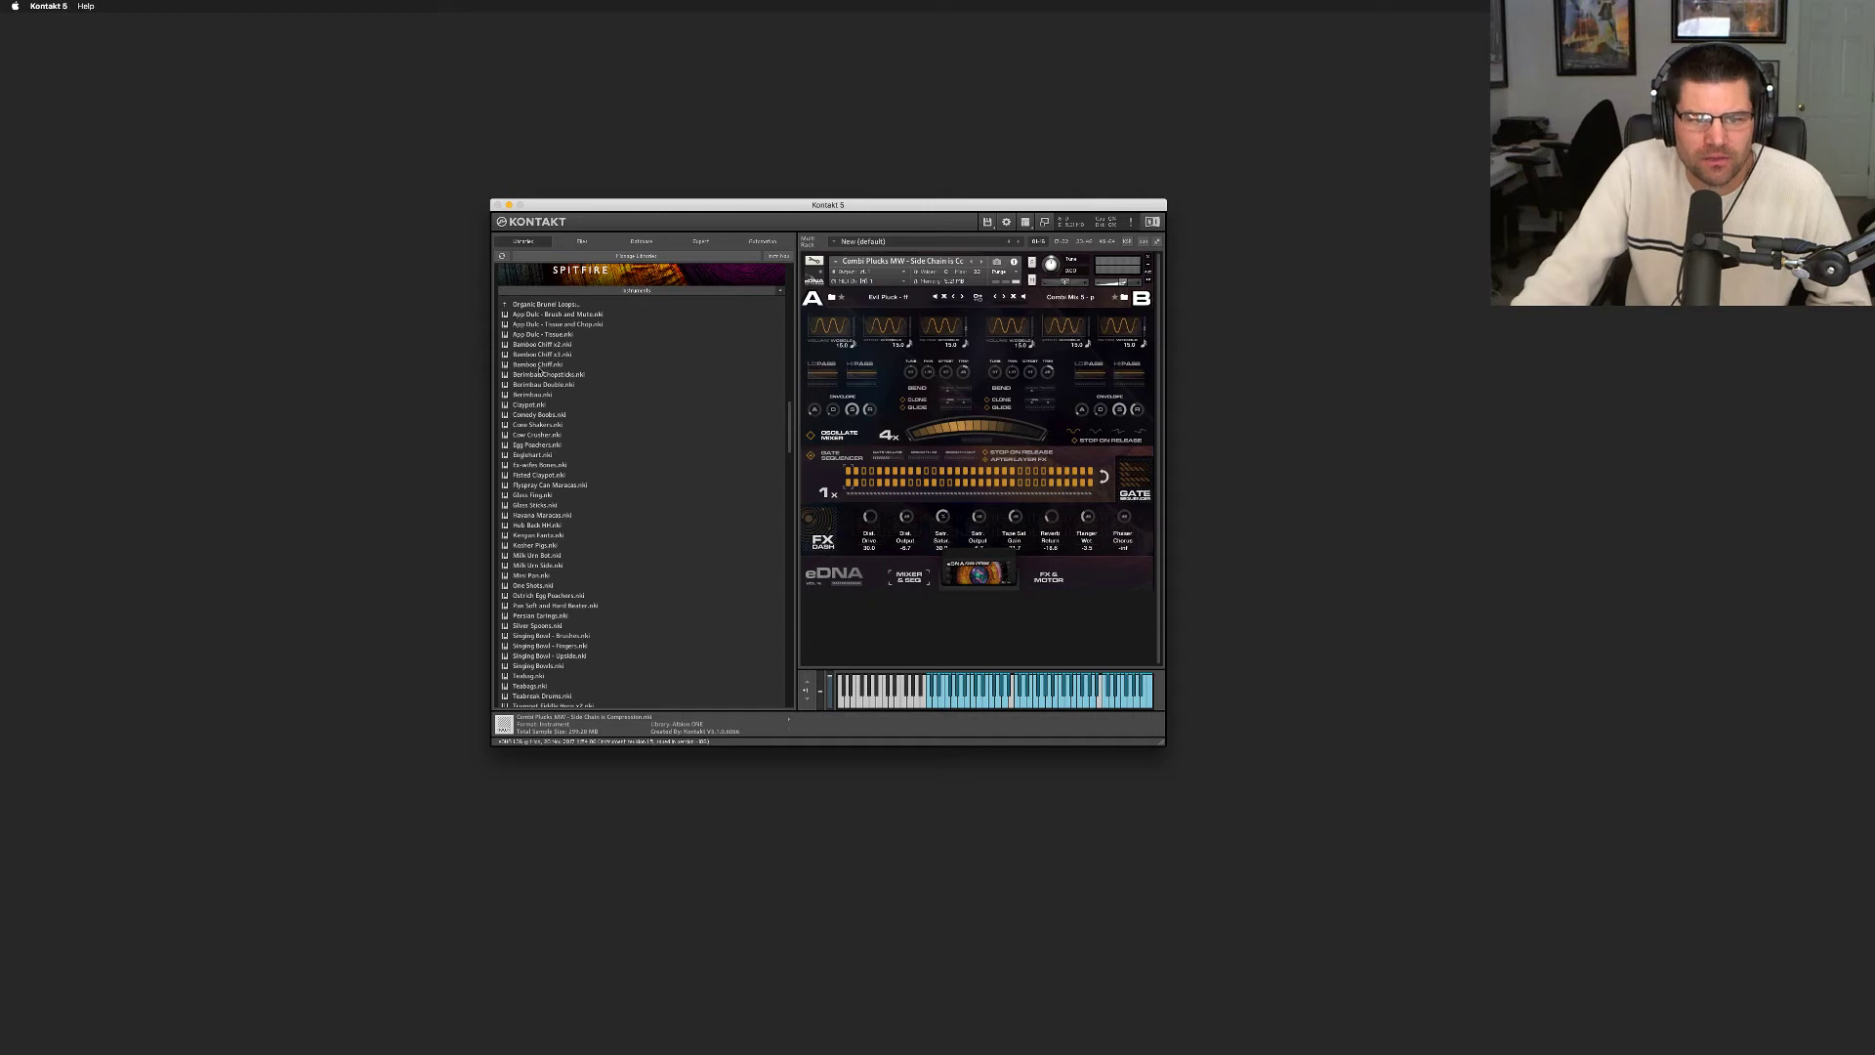
left_click(539, 367)
left_click_drag(538, 368, 938, 361)
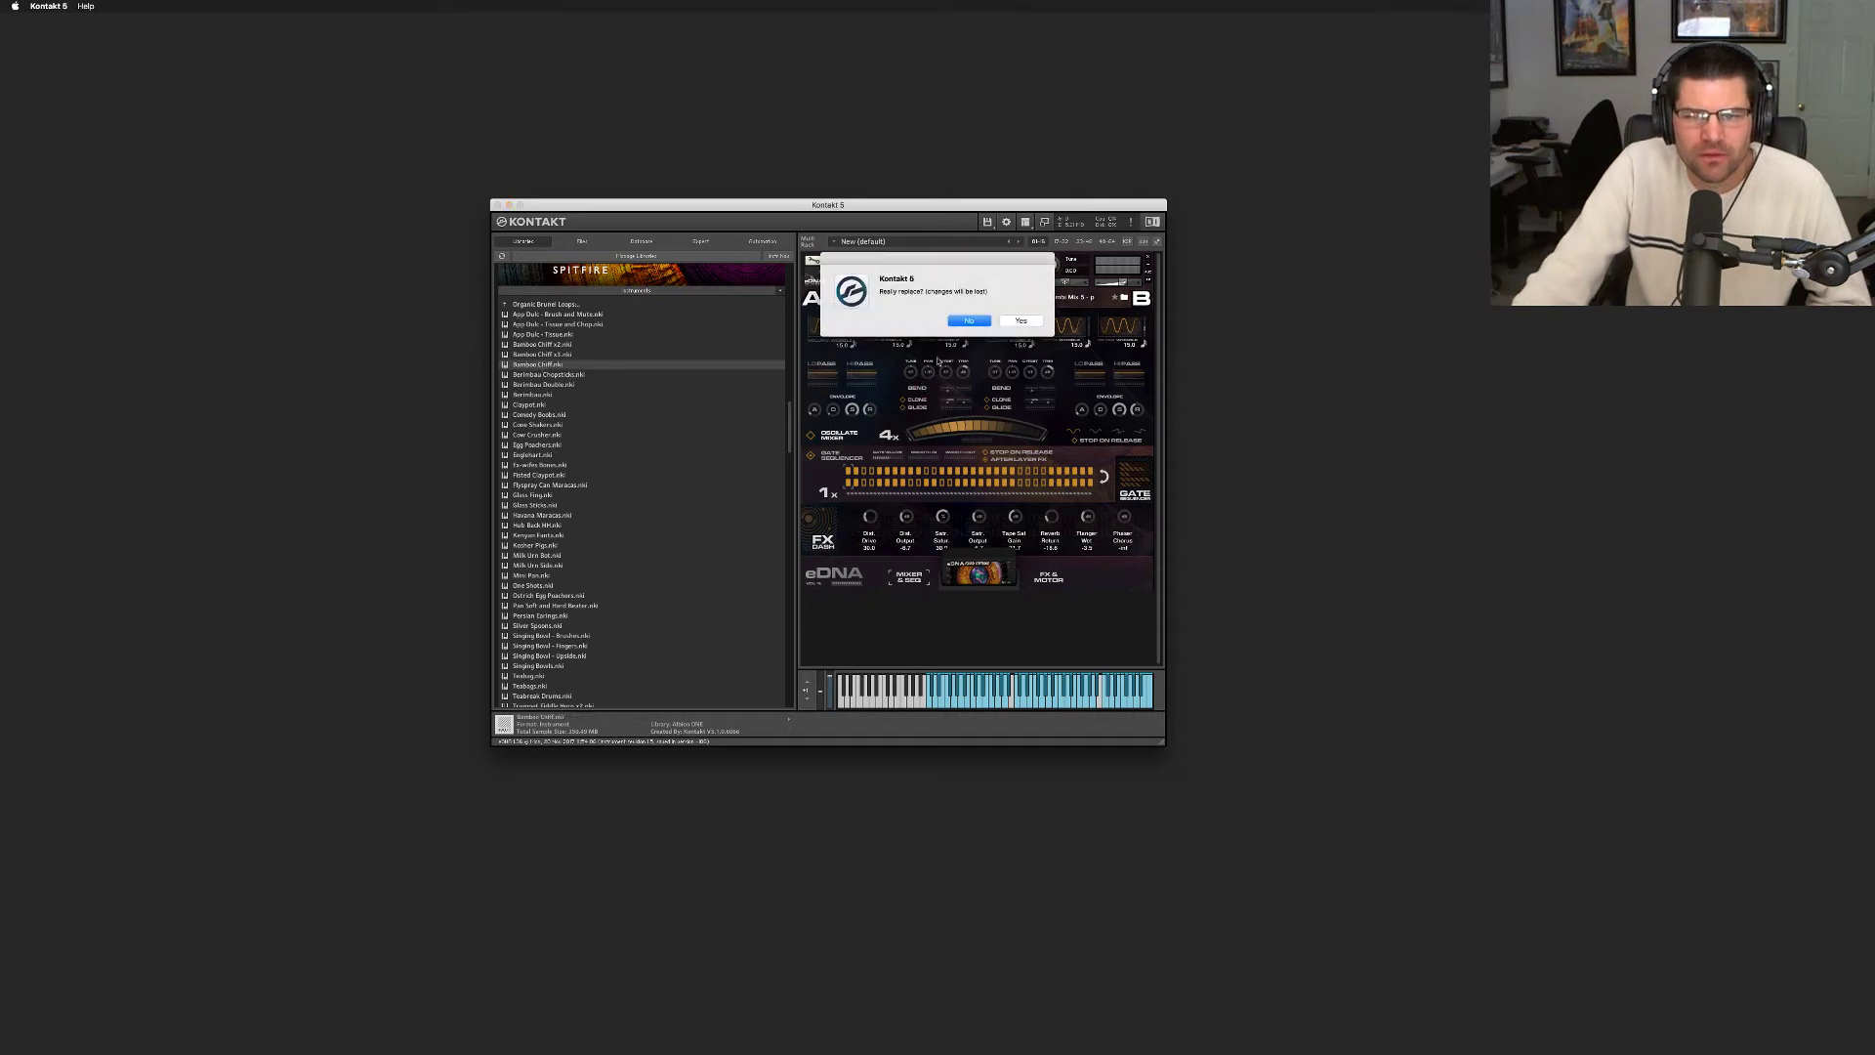
left_click(1019, 322)
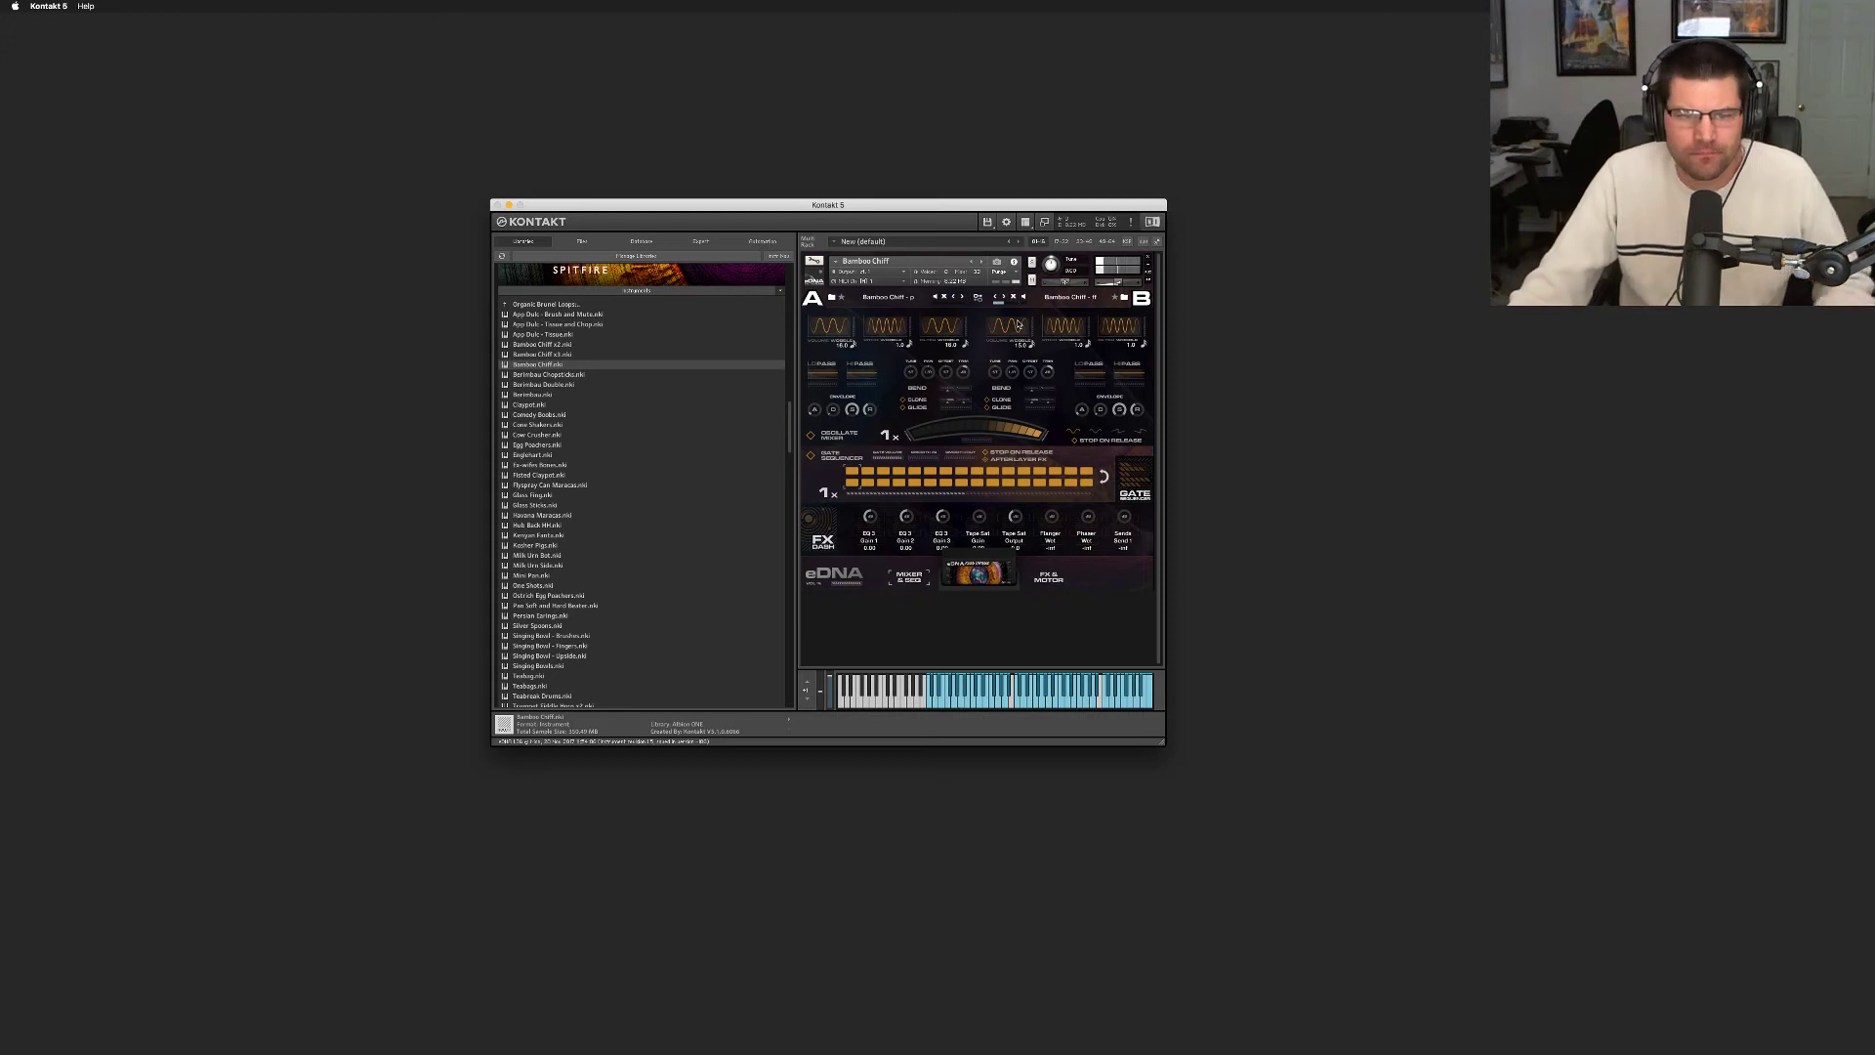
Look through the Construction kits folder and the other kits folder below it, and return to the main Brunel Loops folder
double_click(558, 304)
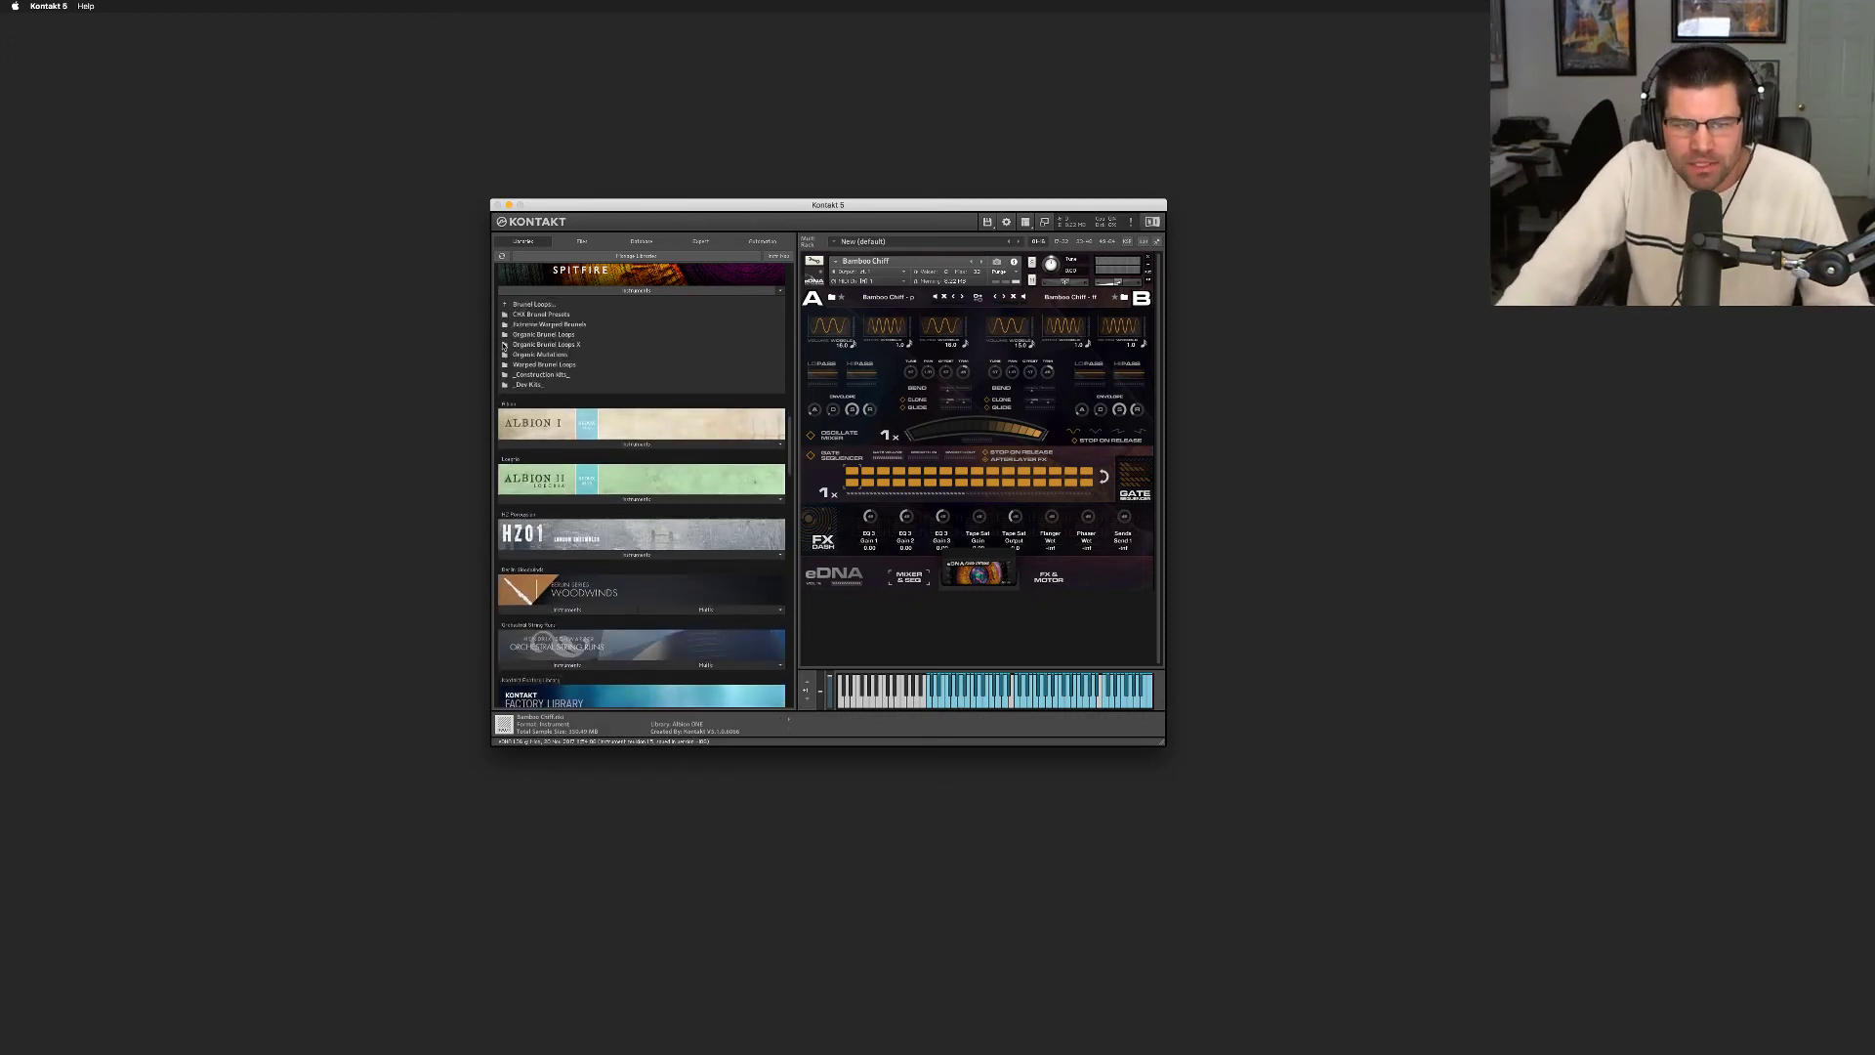
left_click(544, 375)
double_click(544, 375)
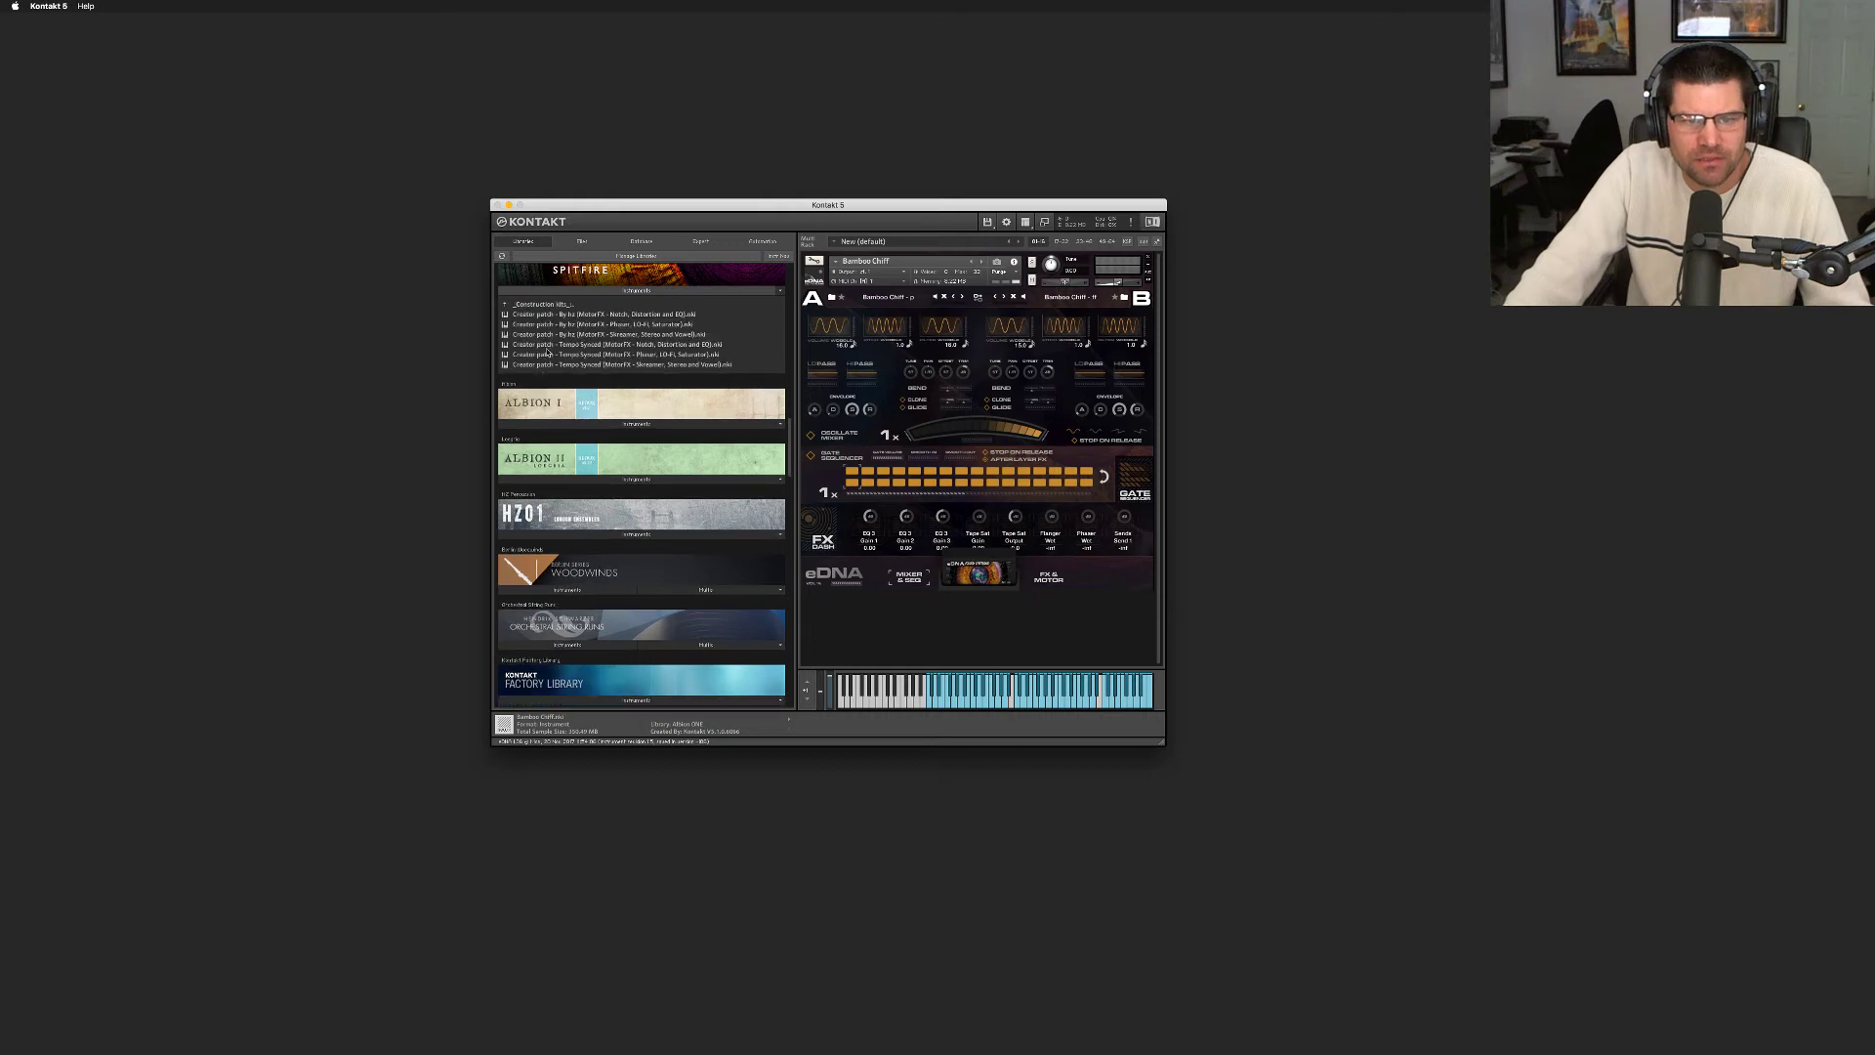
double_click(537, 306)
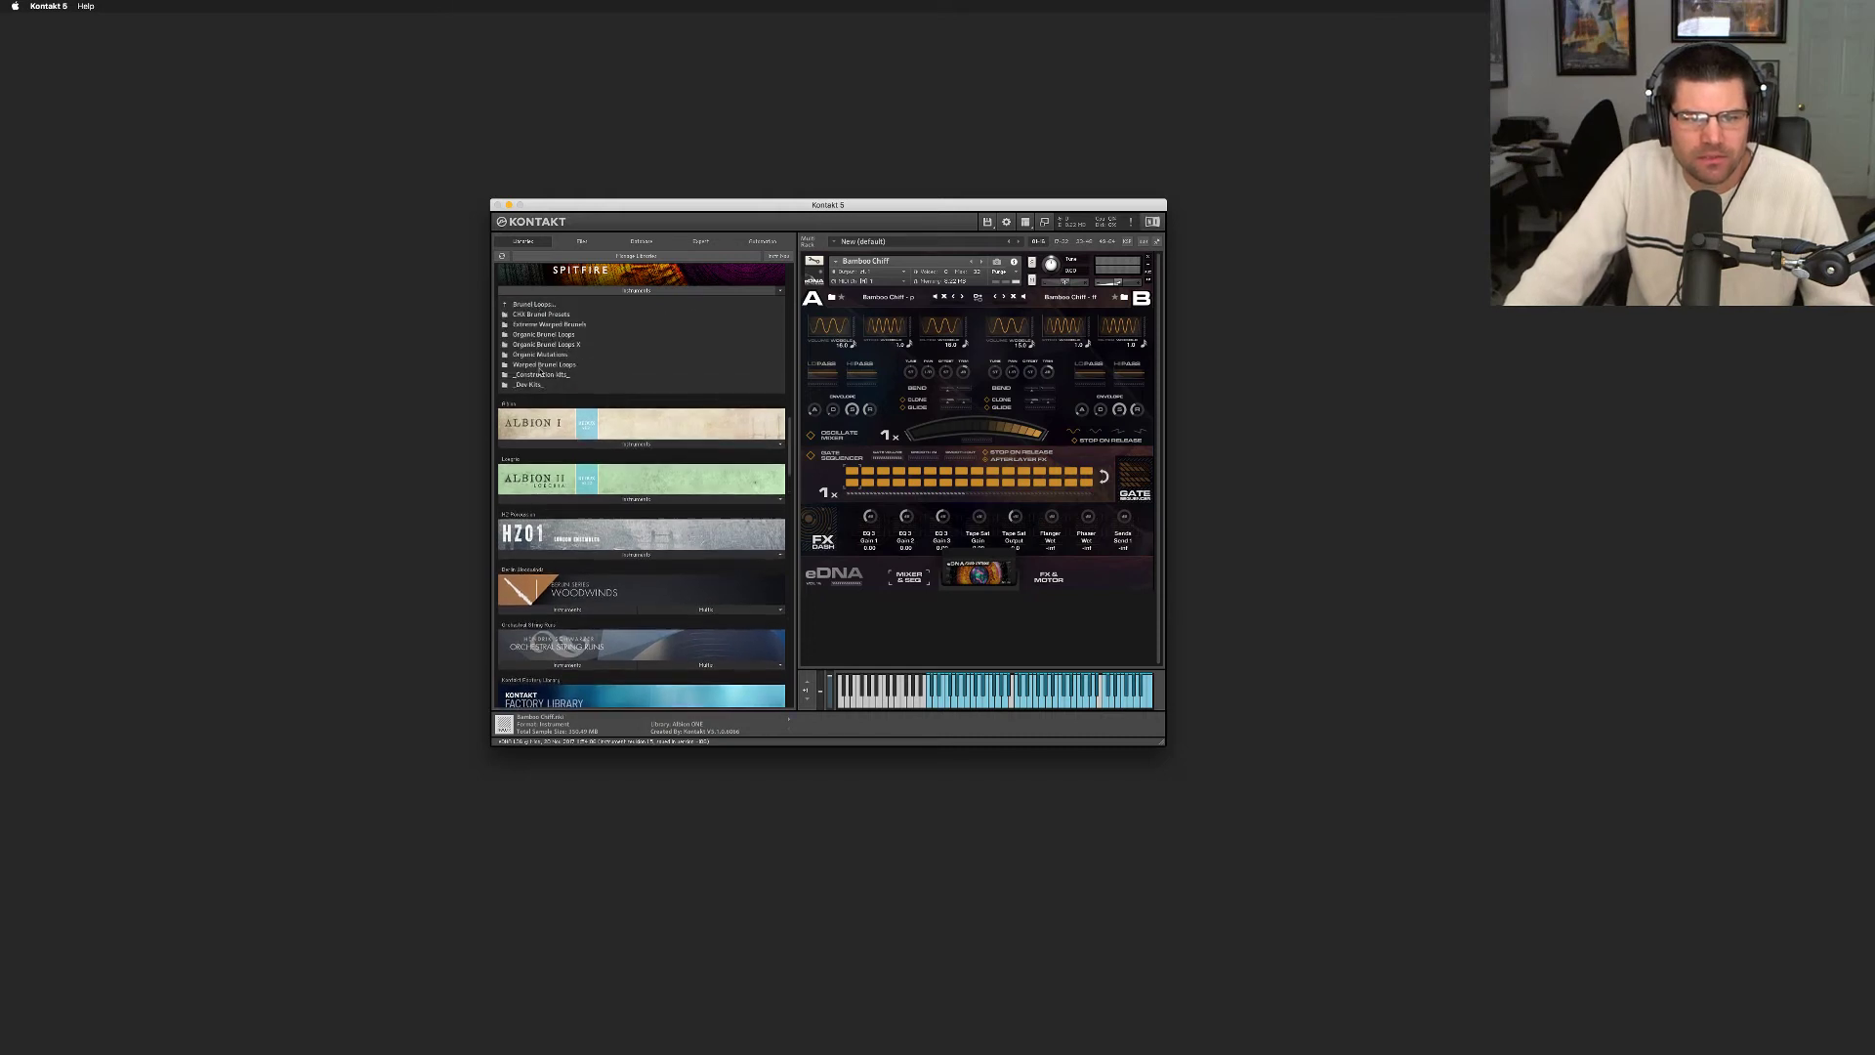
double_click(532, 386)
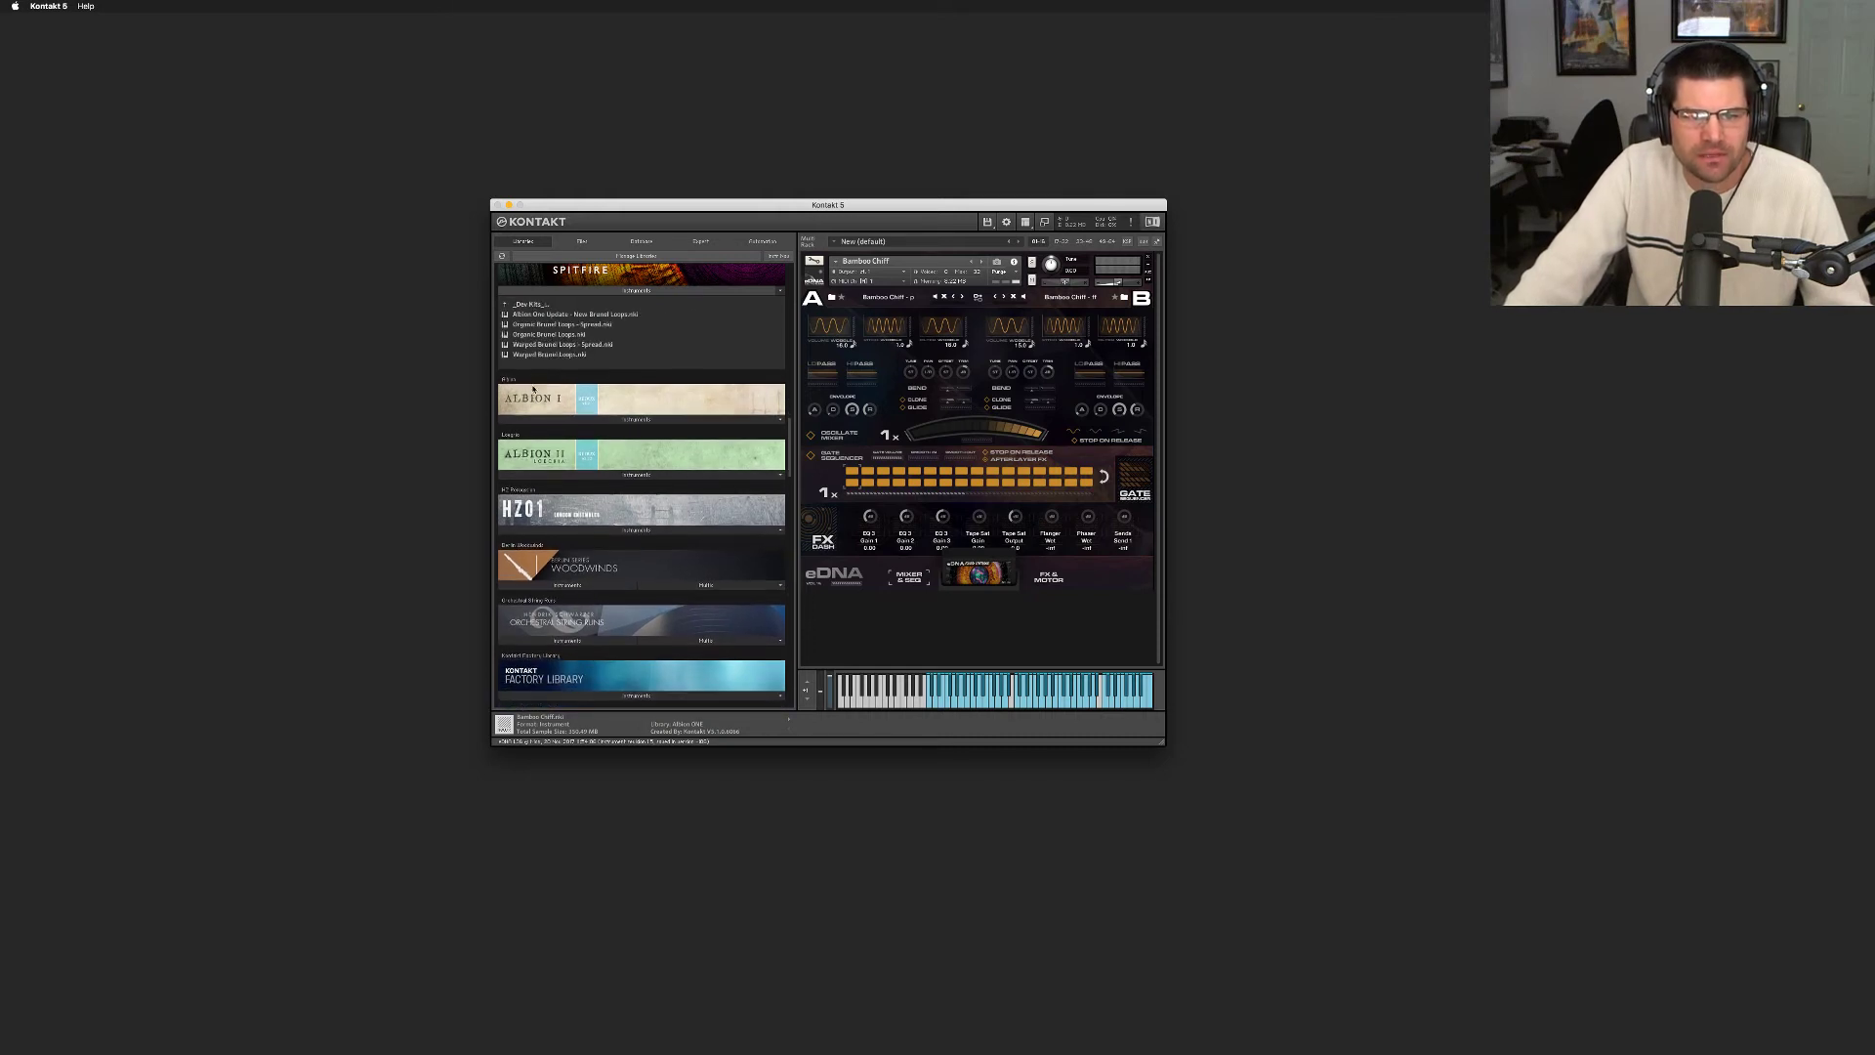
double_click(533, 305)
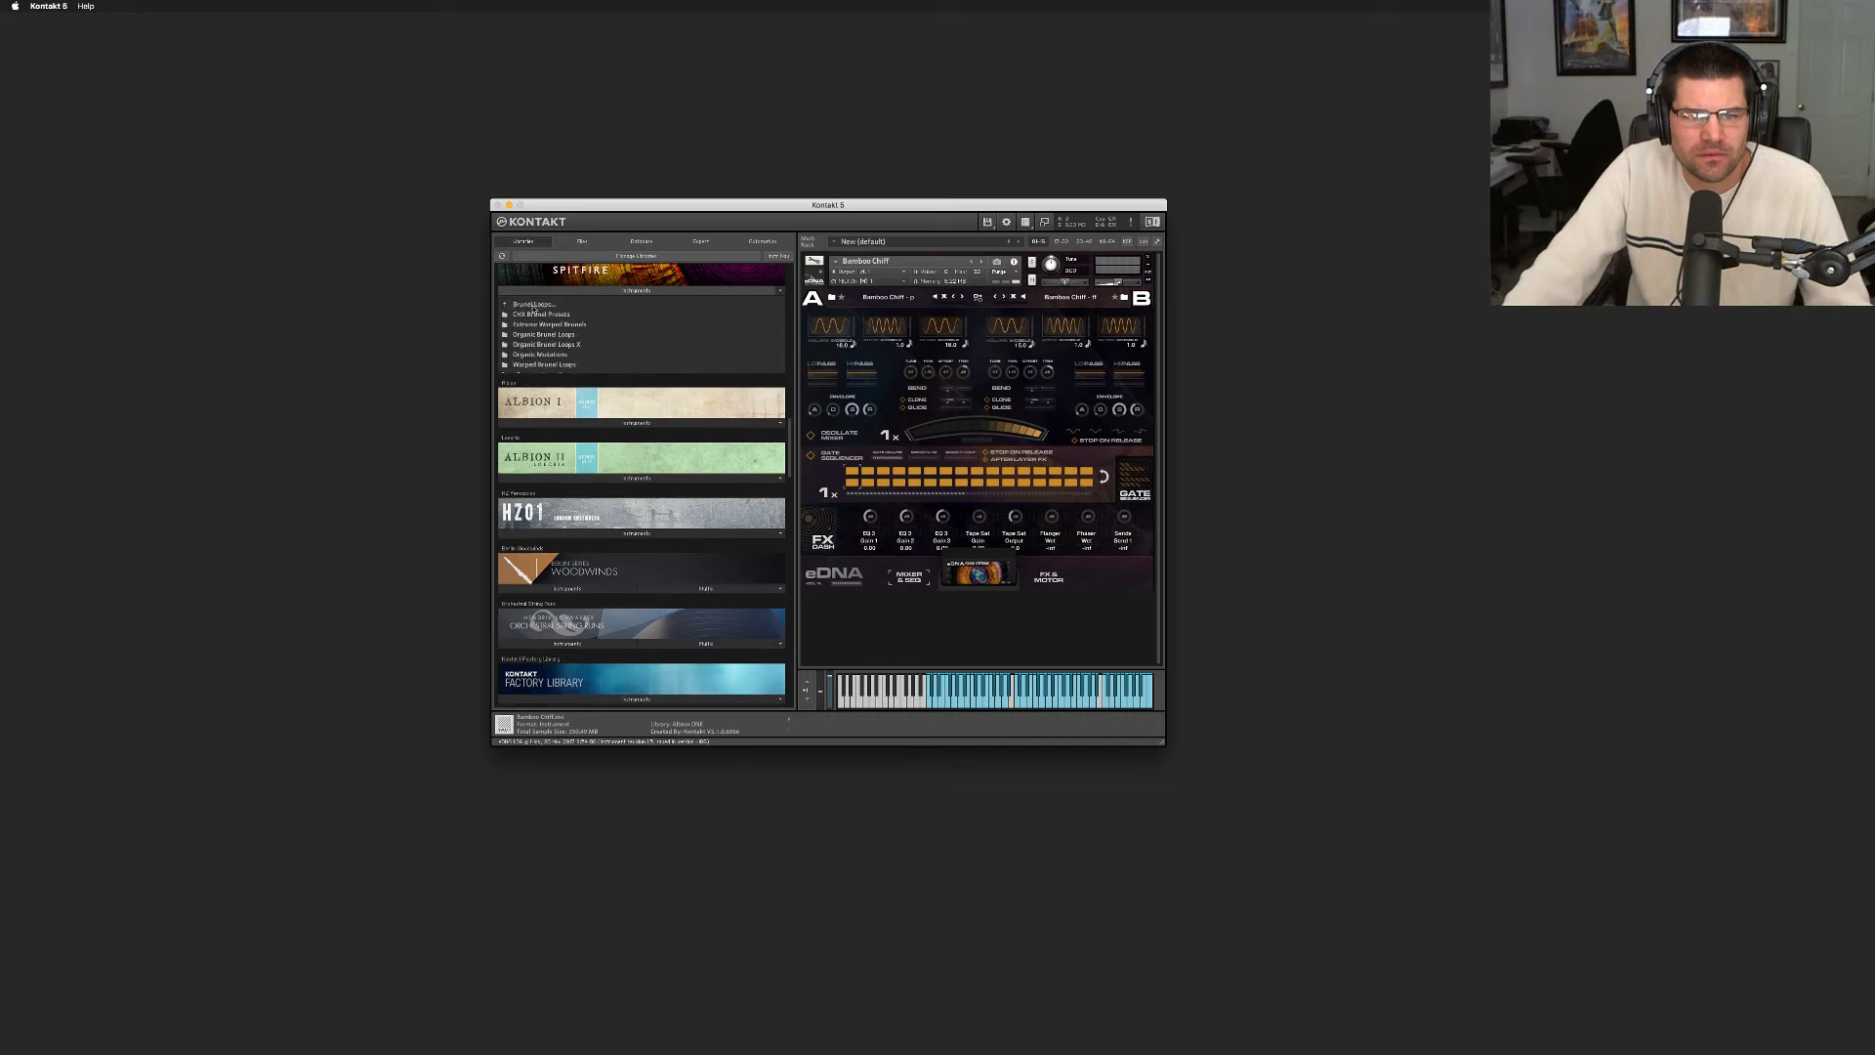
Look through the presets in the Organic Mutations folder and return to the main Brunel Loops folder
double_click(540, 355)
scroll(543, 361, "down", 5)
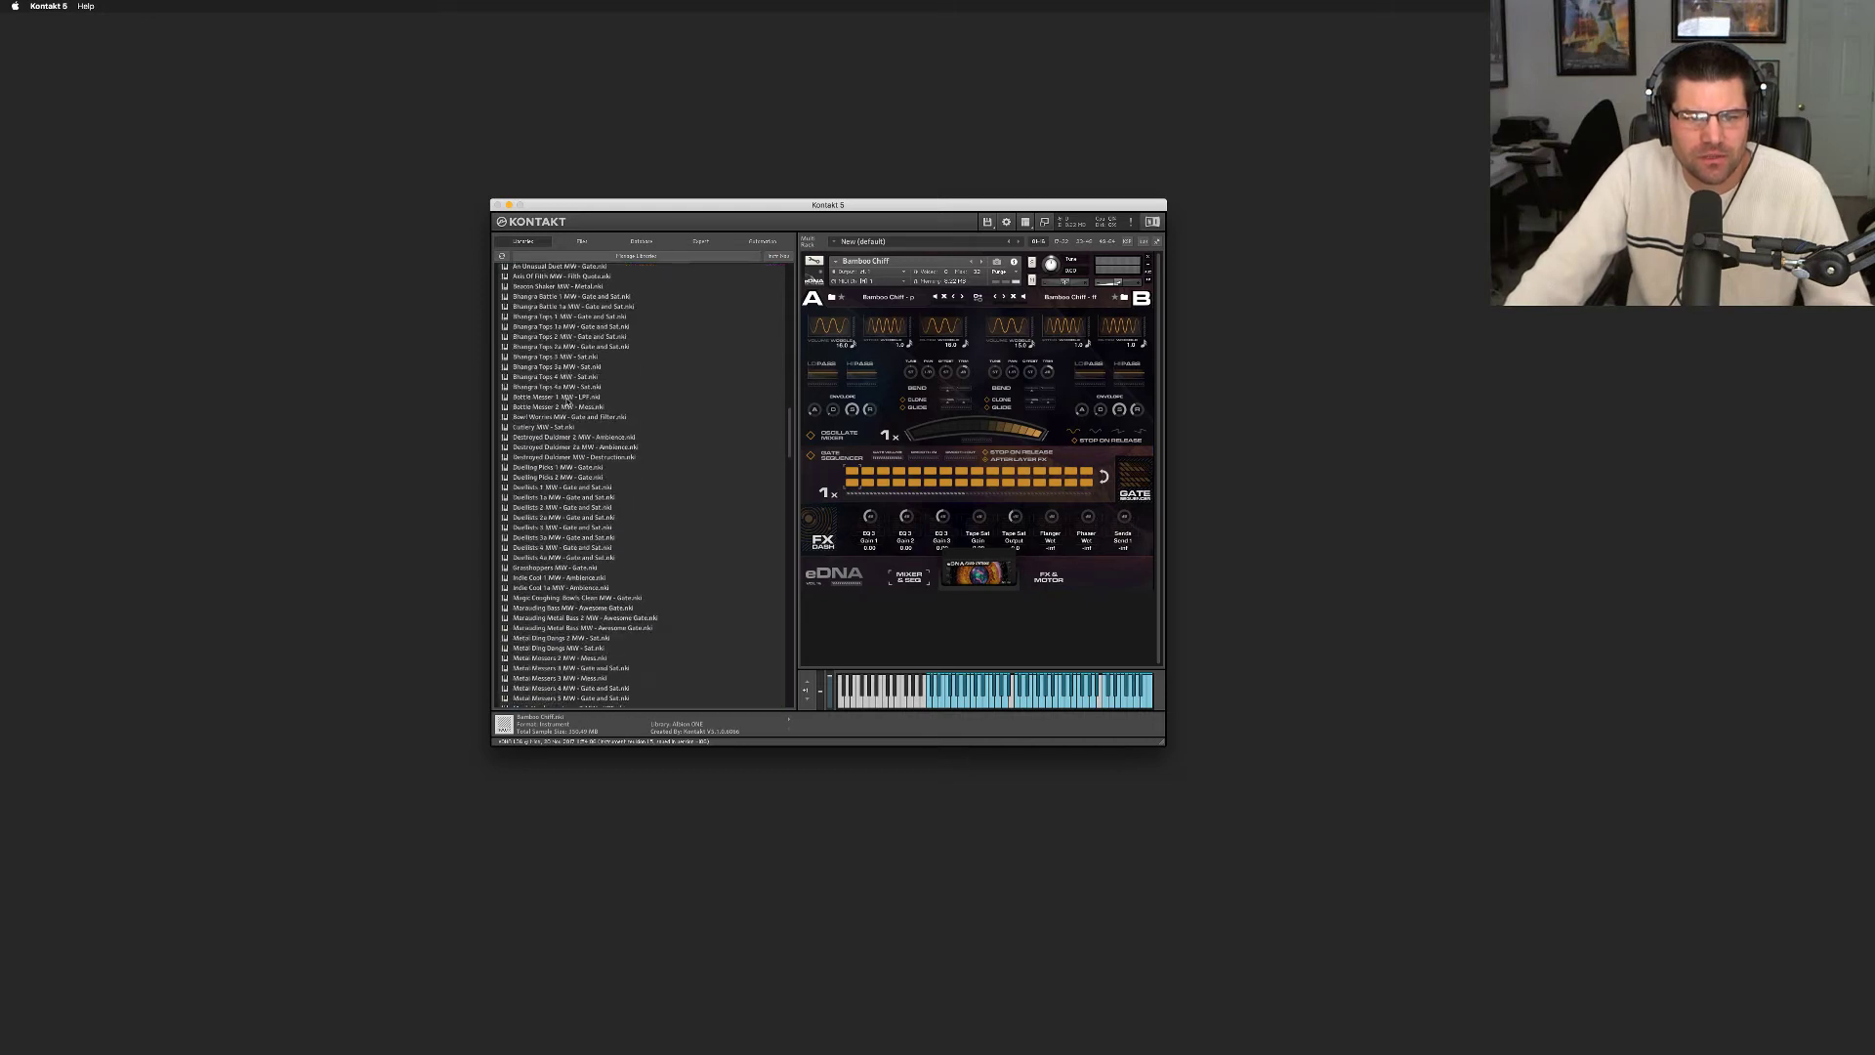
scroll(566, 400, "up", 5)
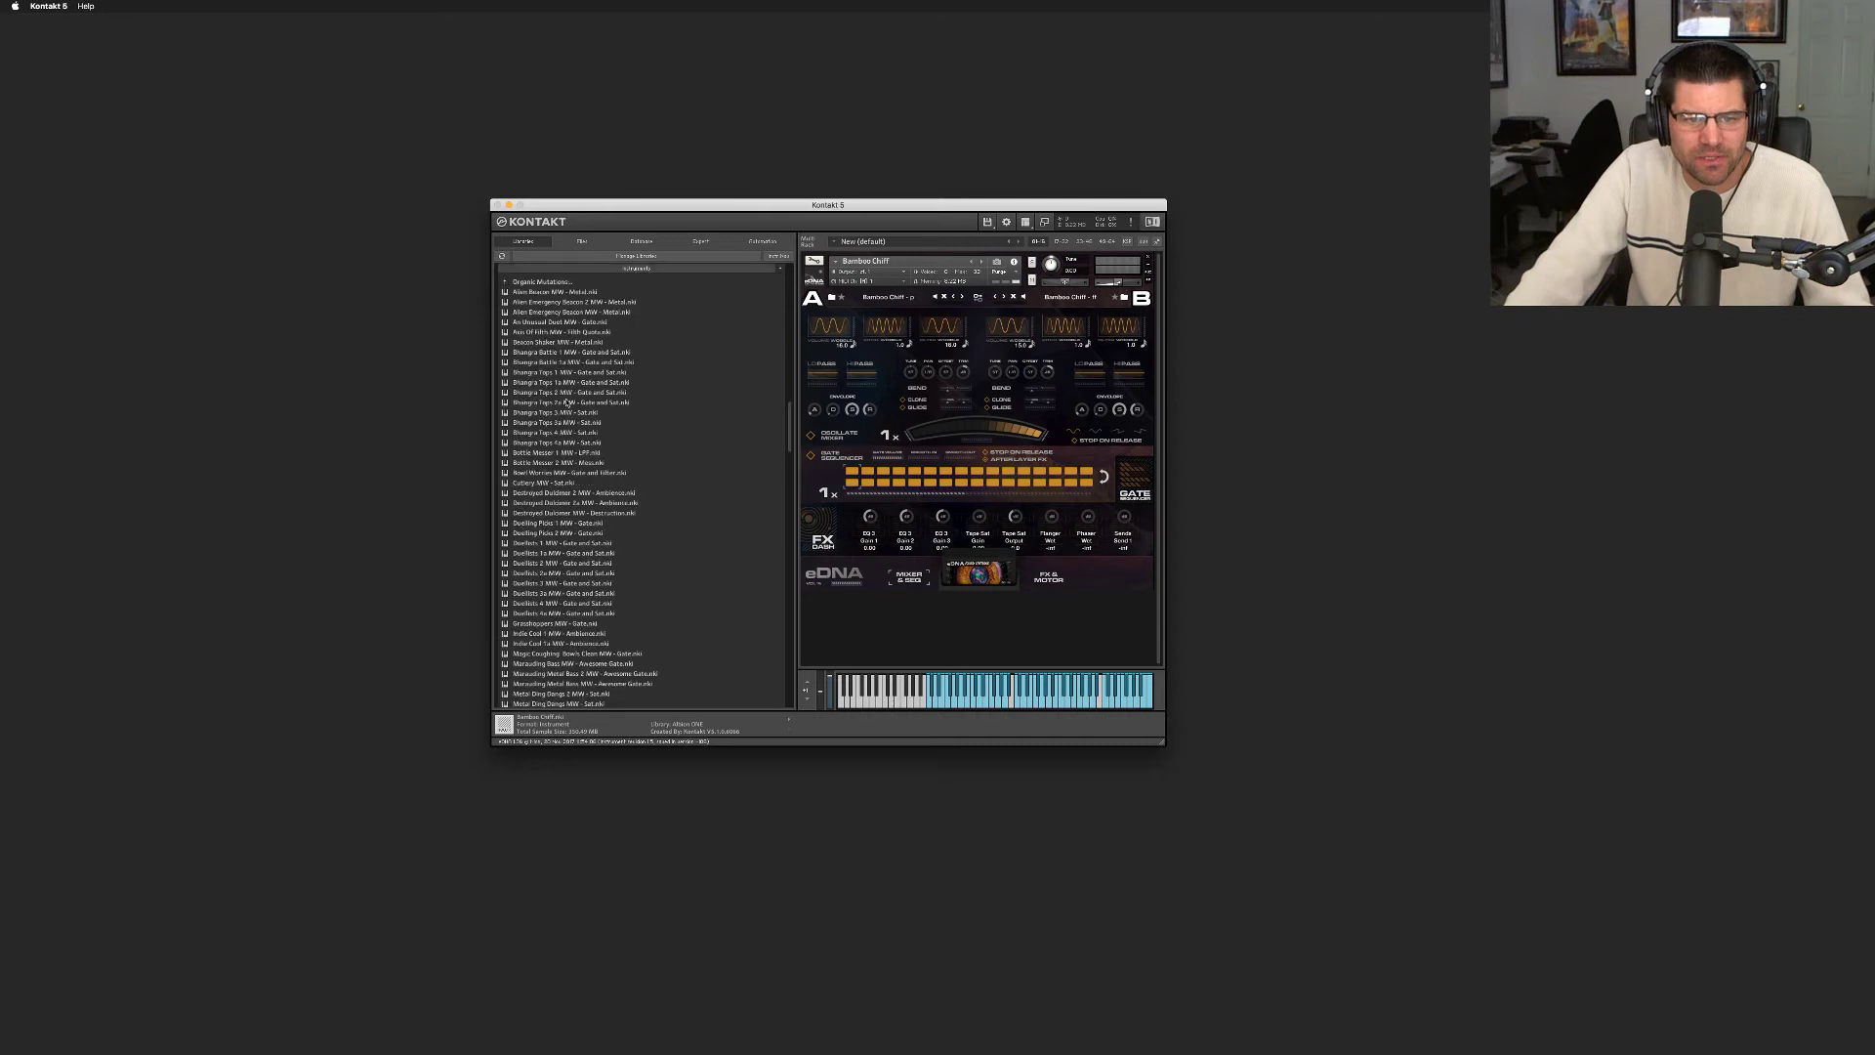
left_click(537, 282)
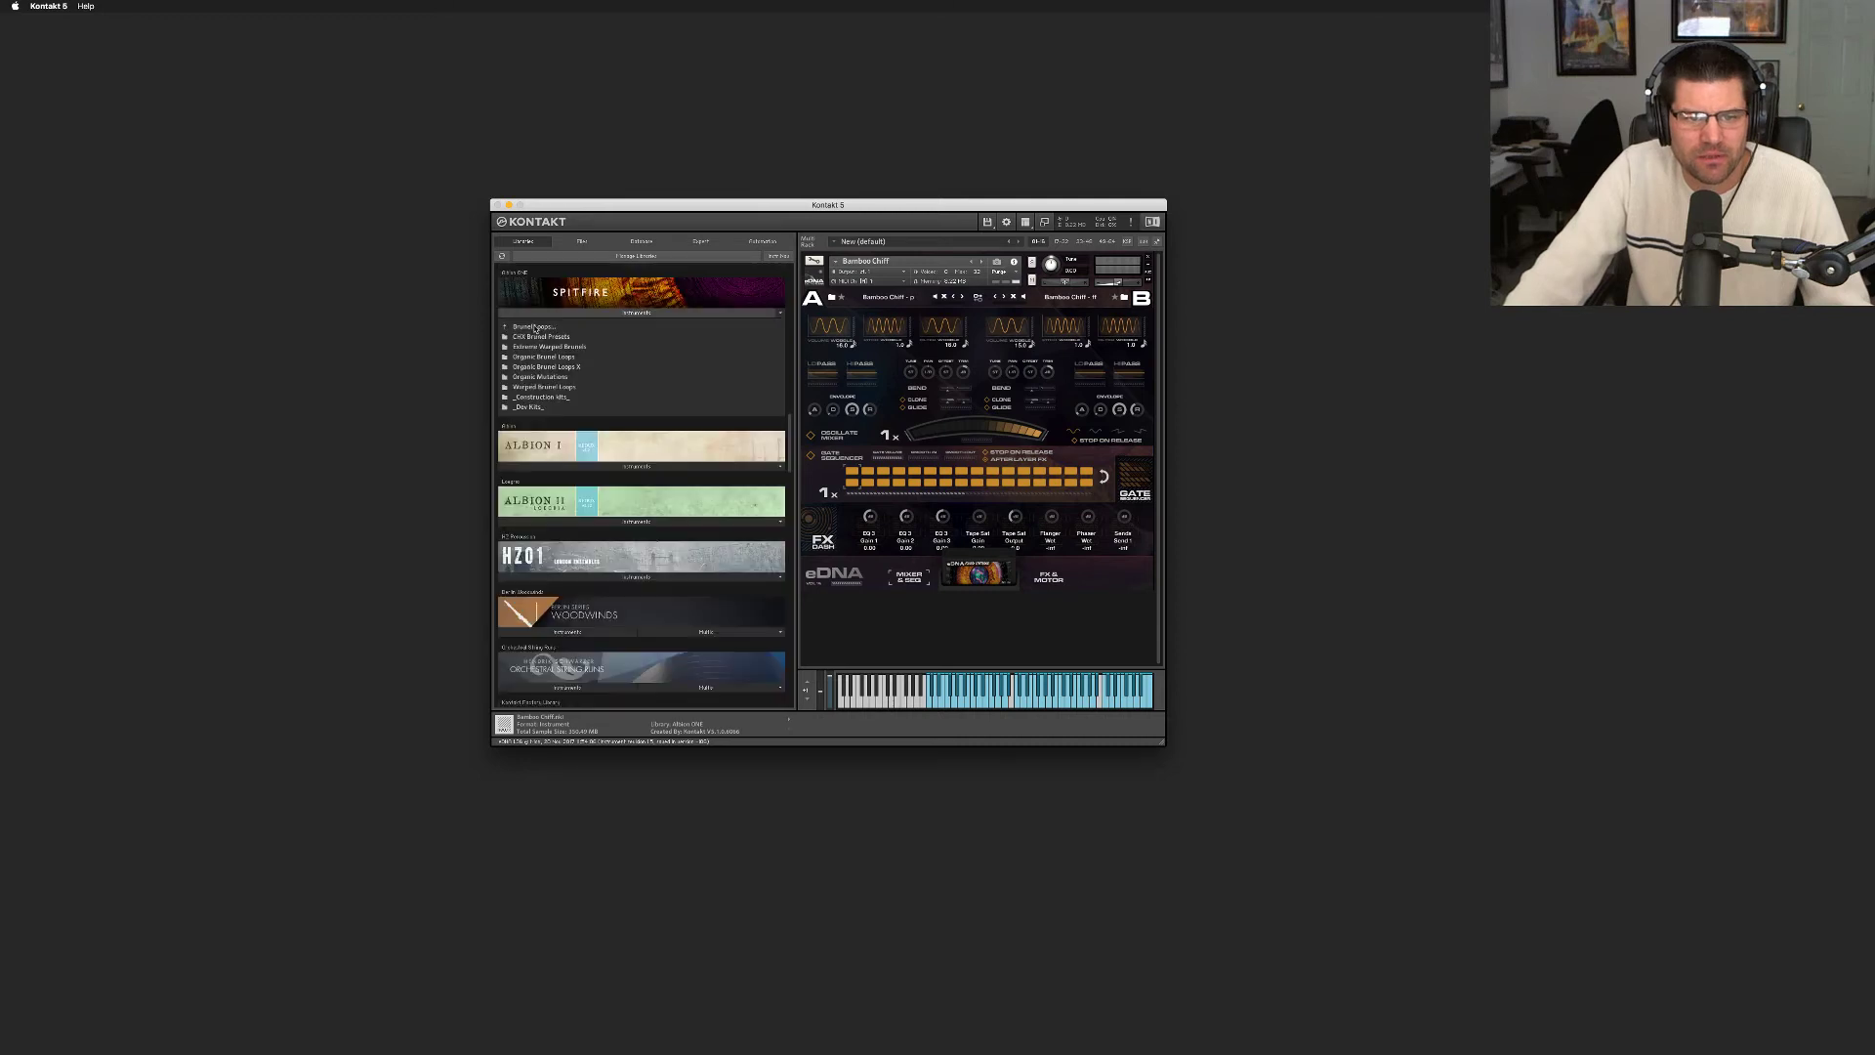
Open the library's Darwin Percussion Ensemble folder and replace the loaded instrument with Darwin Percussion Ensemble.nki
left_click(536, 347)
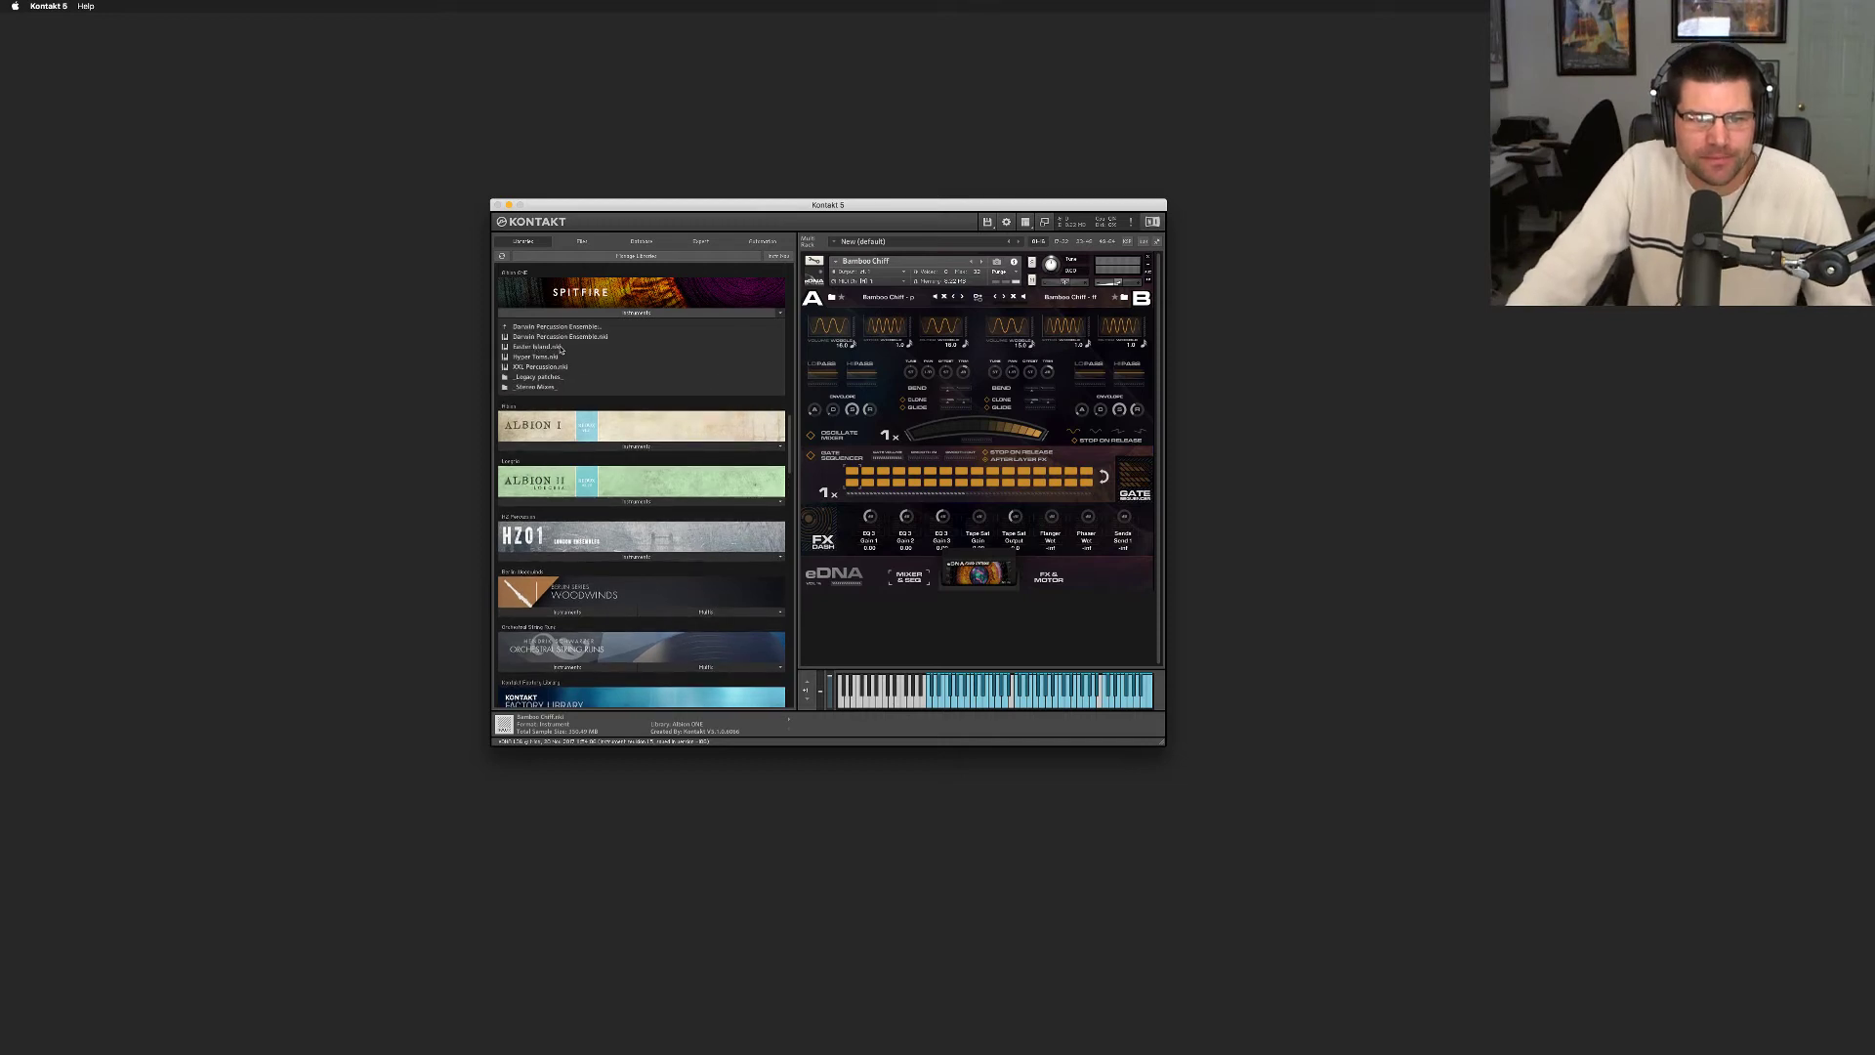
left_click(558, 338)
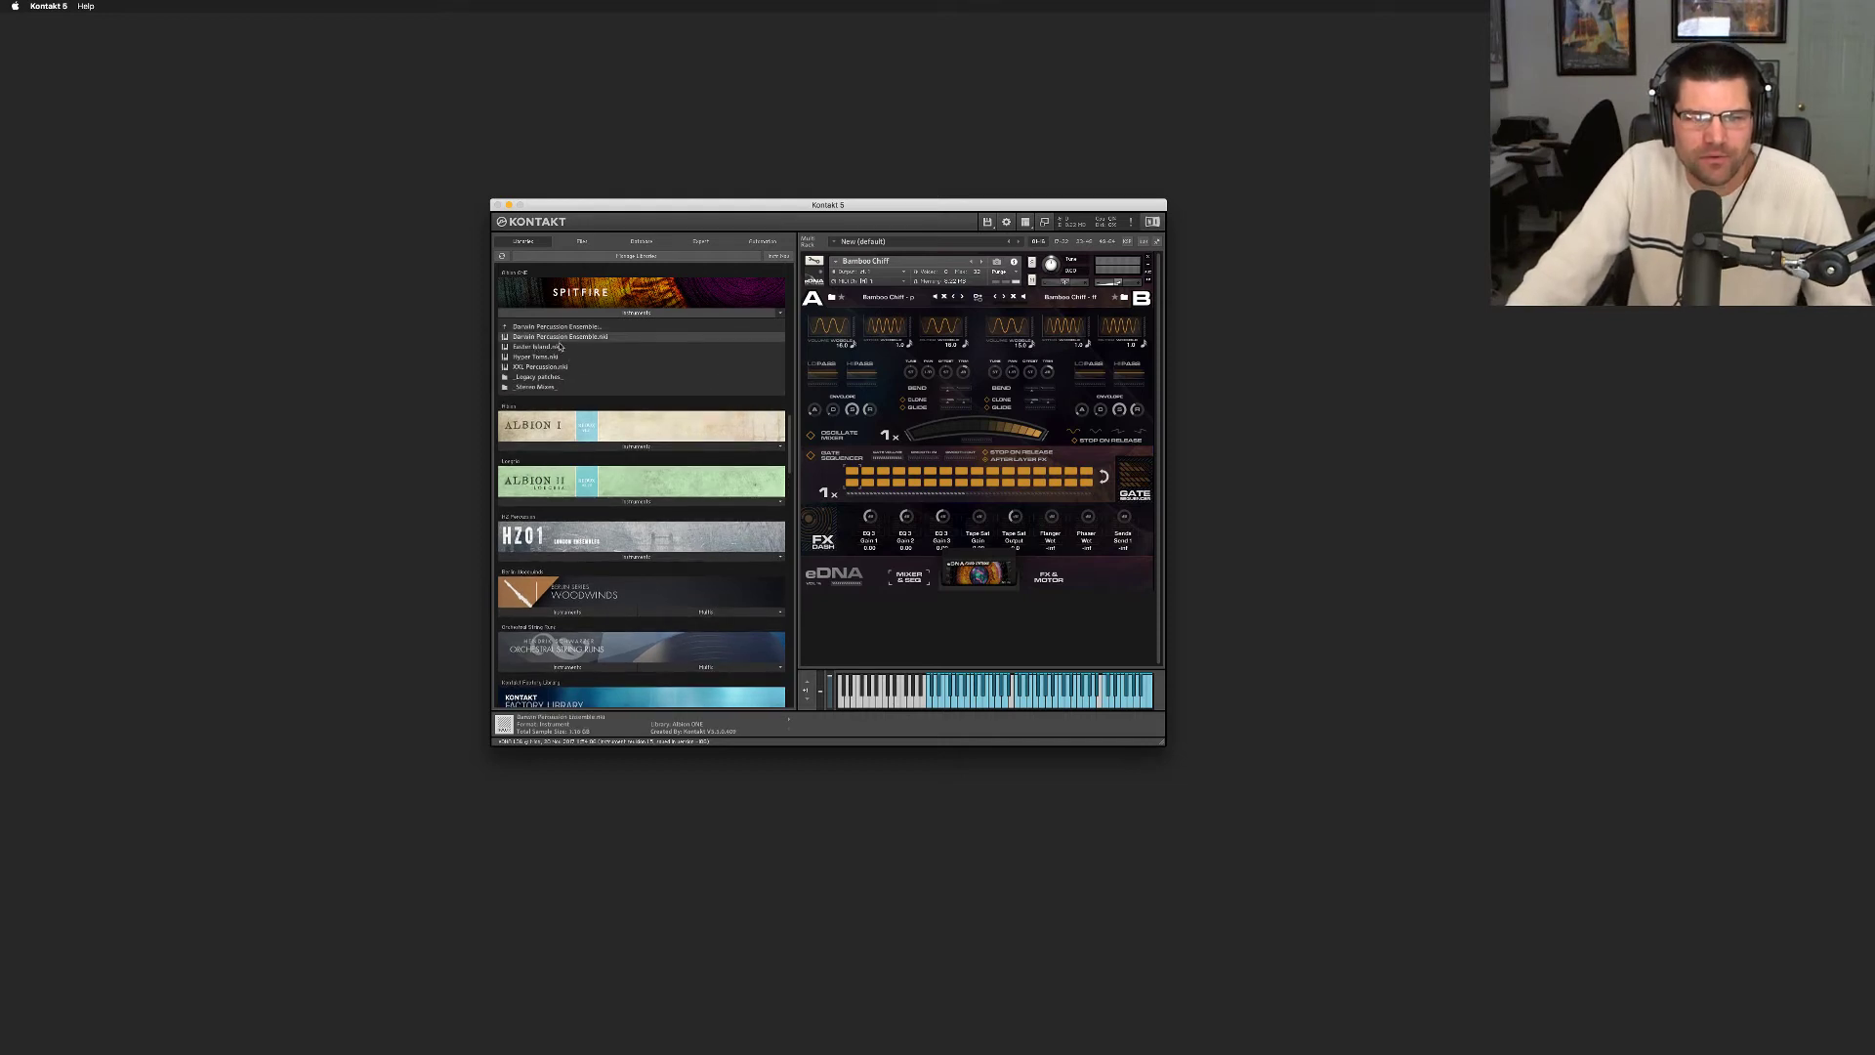
left_click_drag(763, 353, 912, 344)
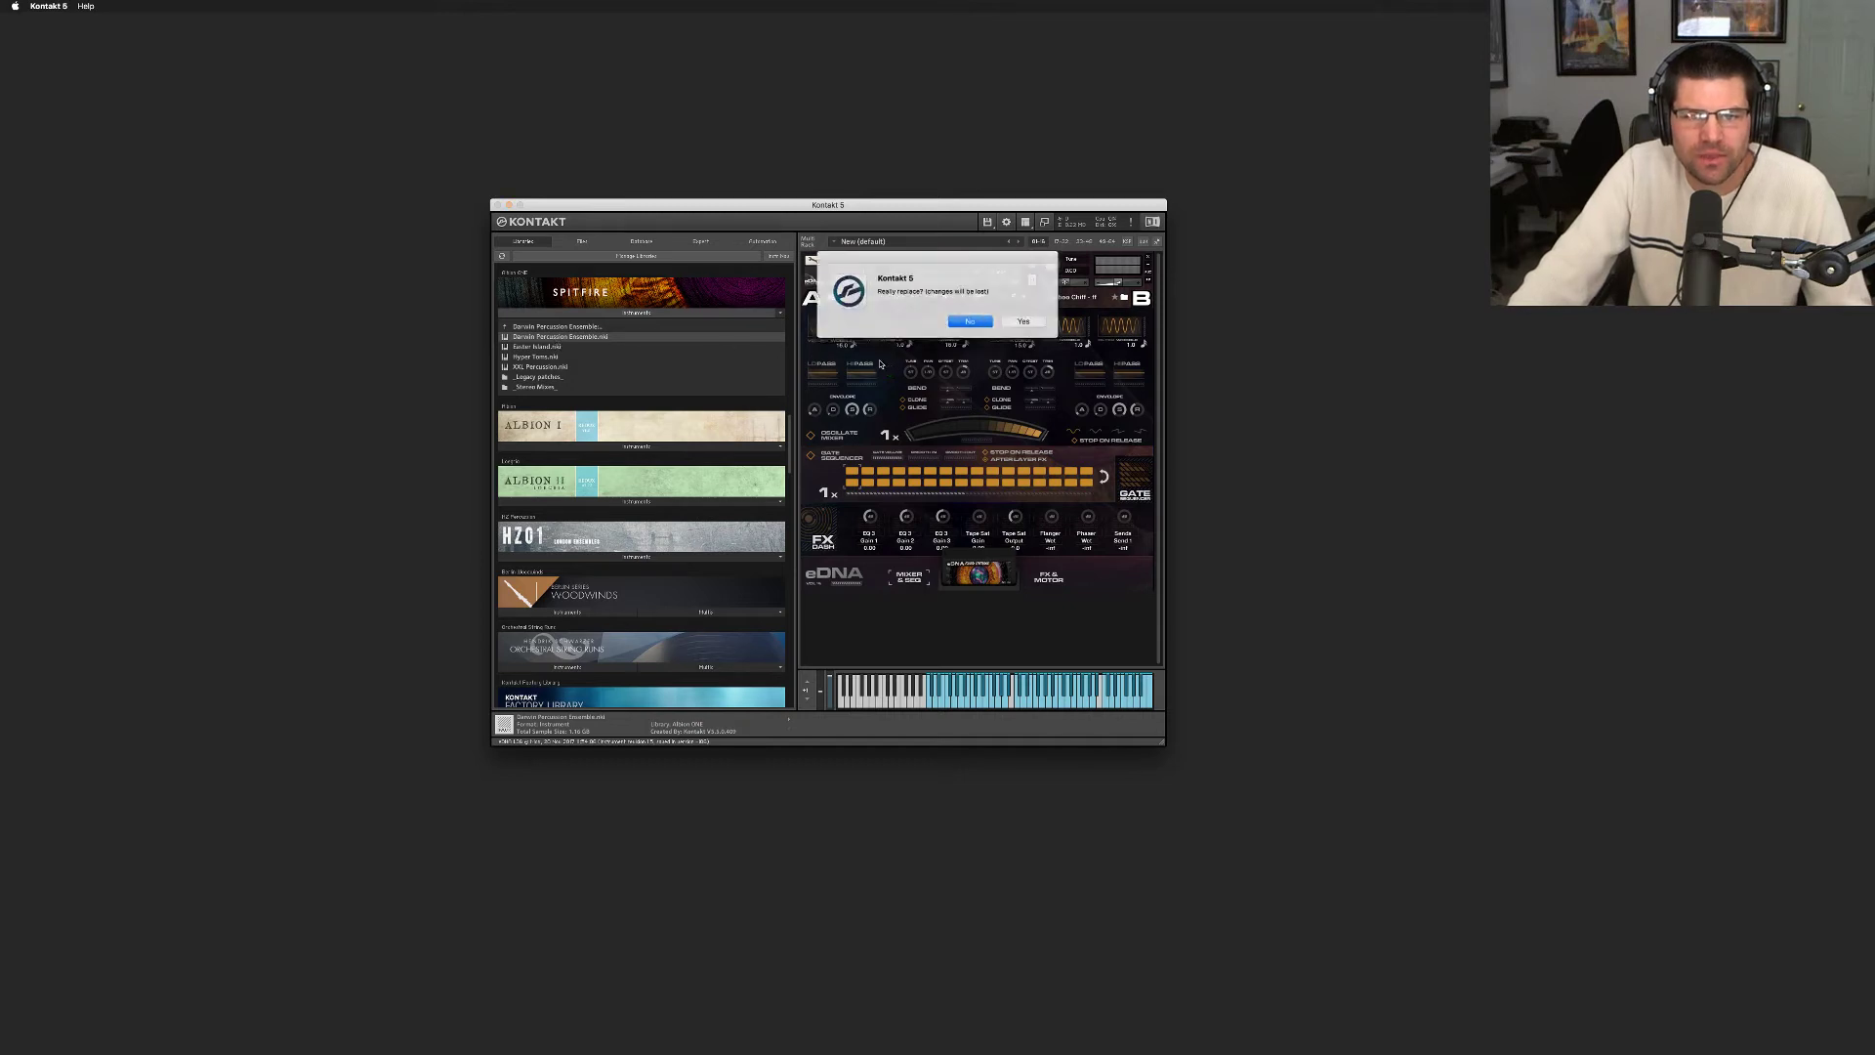
left_click(1021, 322)
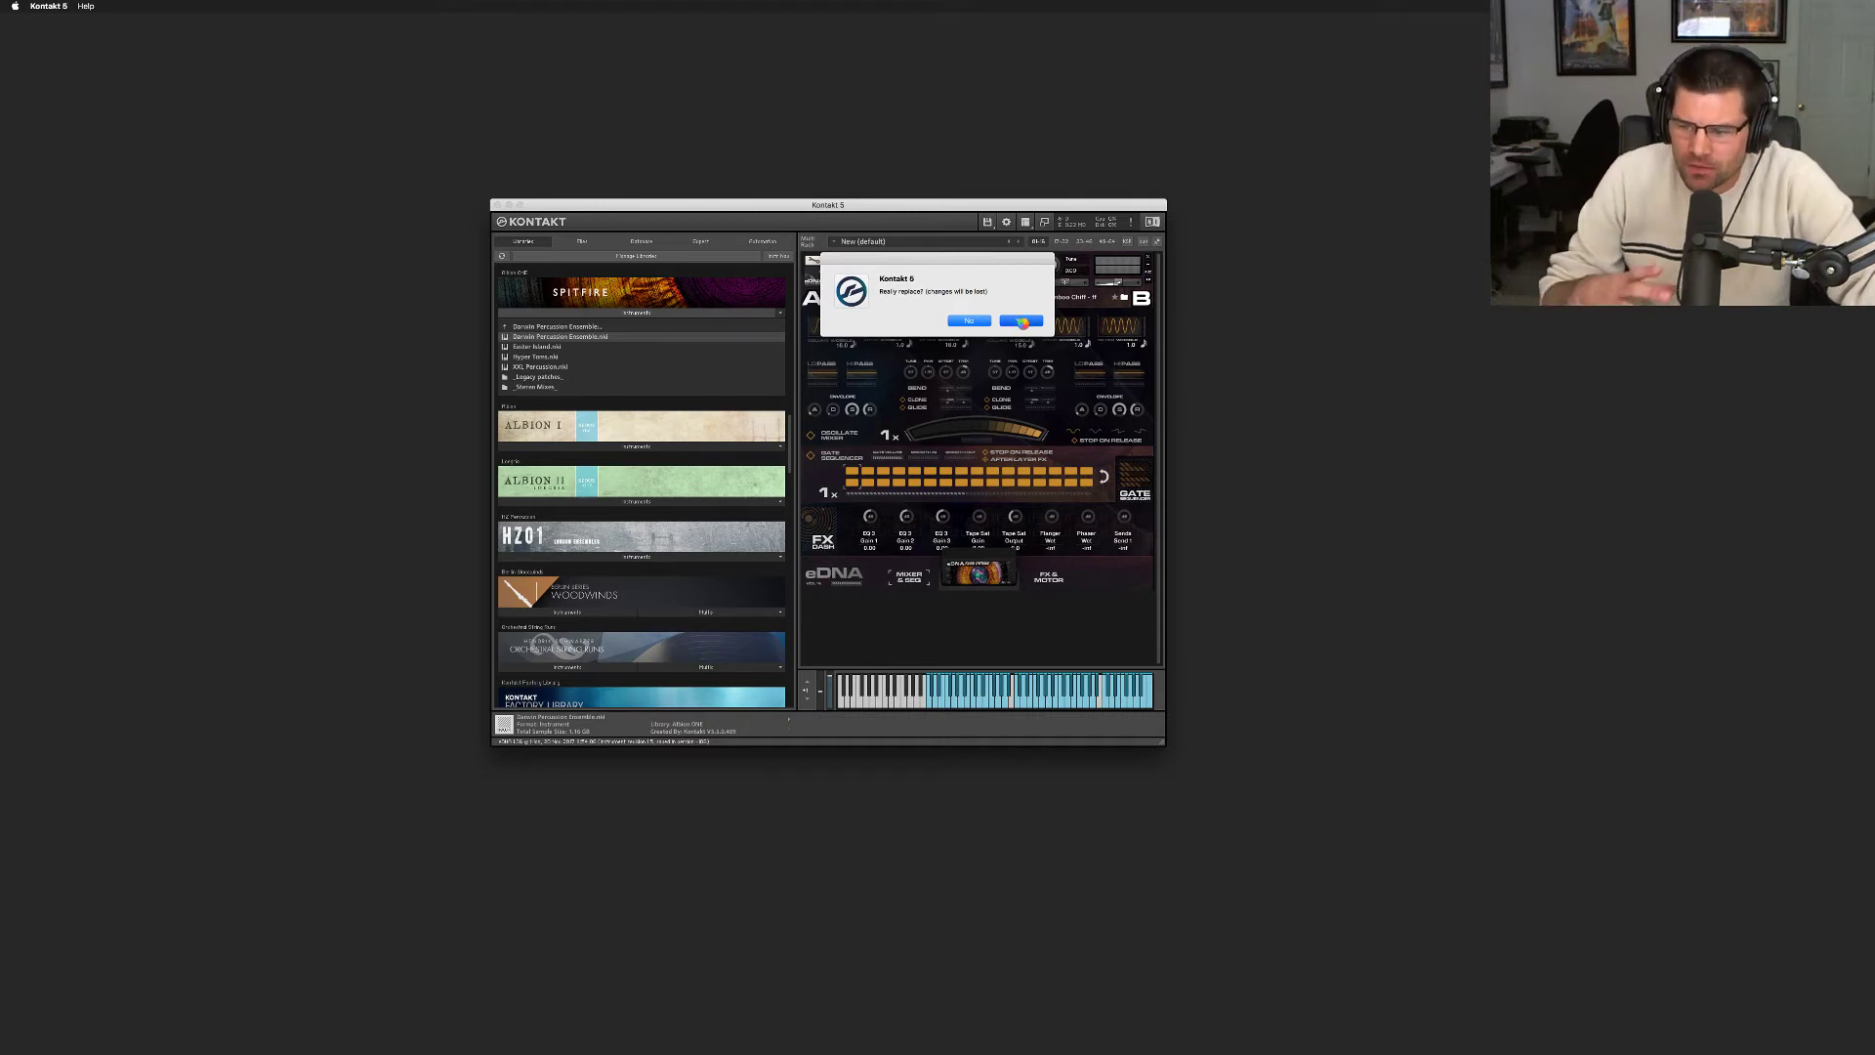
left_click(1022, 321)
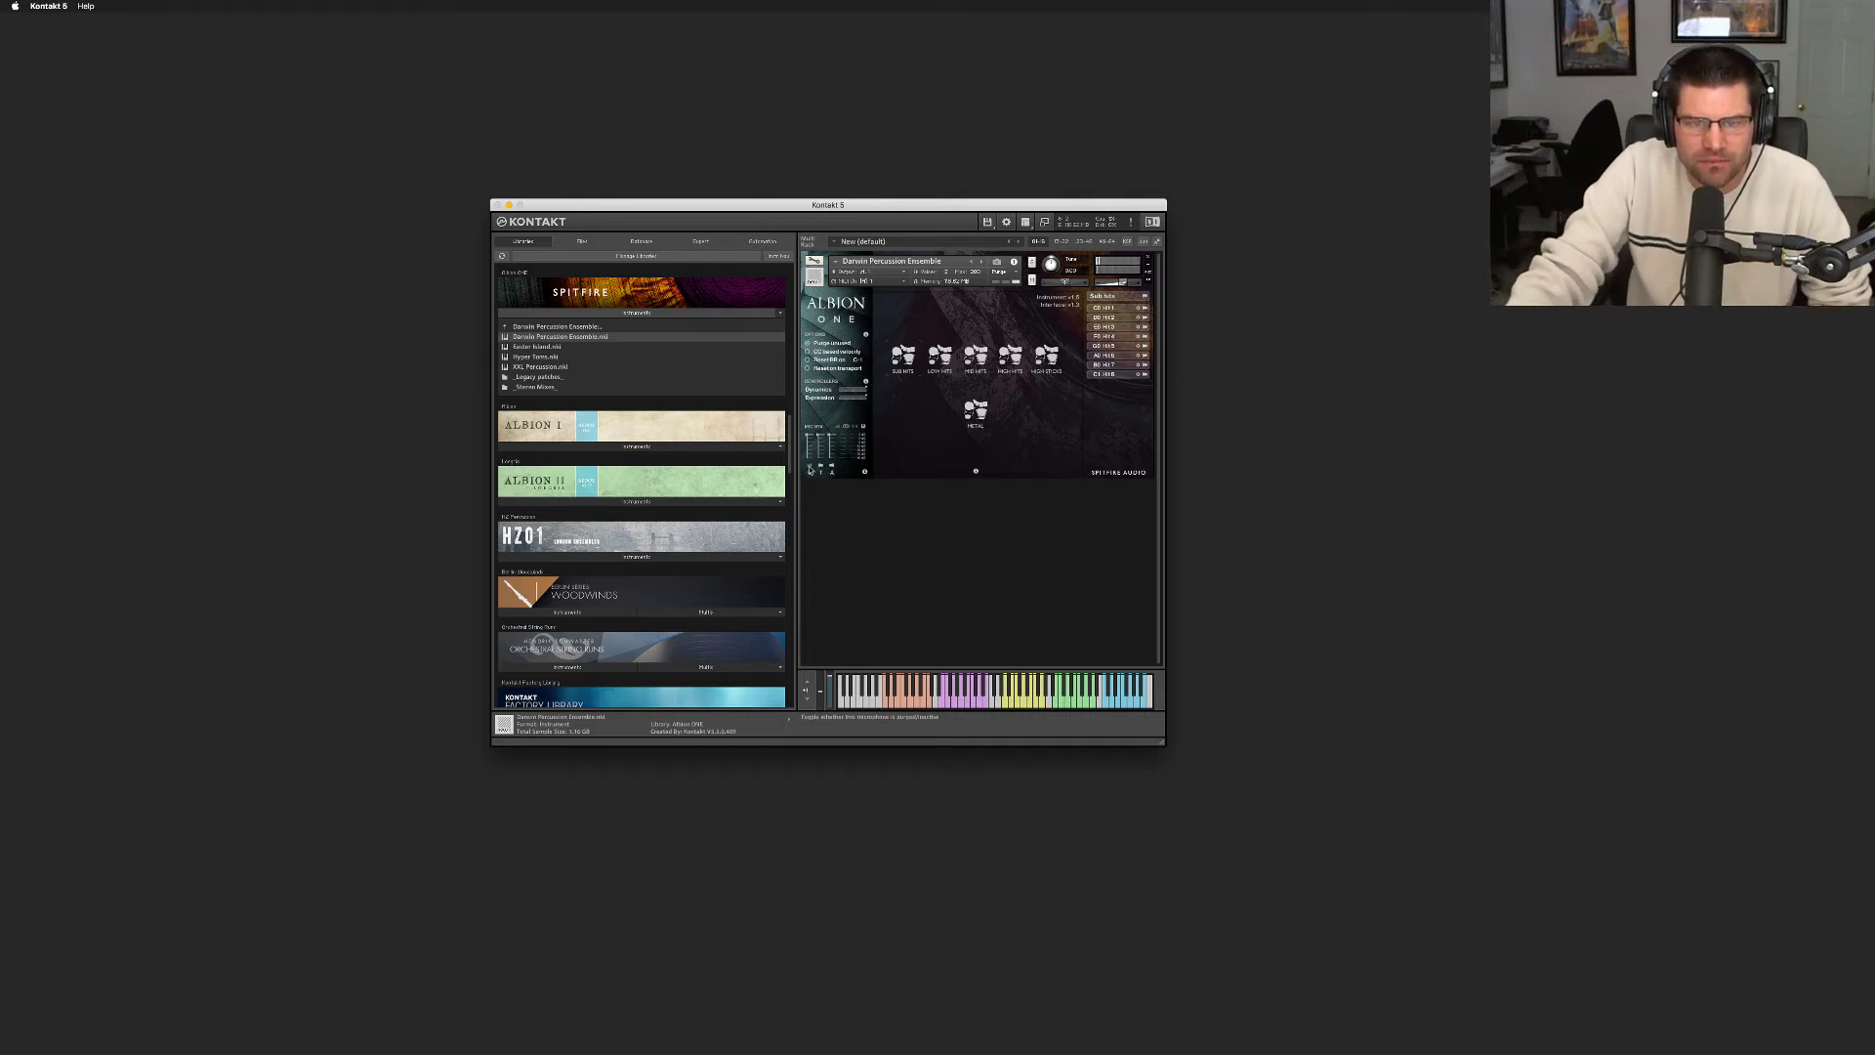
Toggle the Darwin Percussion Ensemble's microphone positions to compare them, and select its mid hits and high hits drum groups
left_click(809, 467)
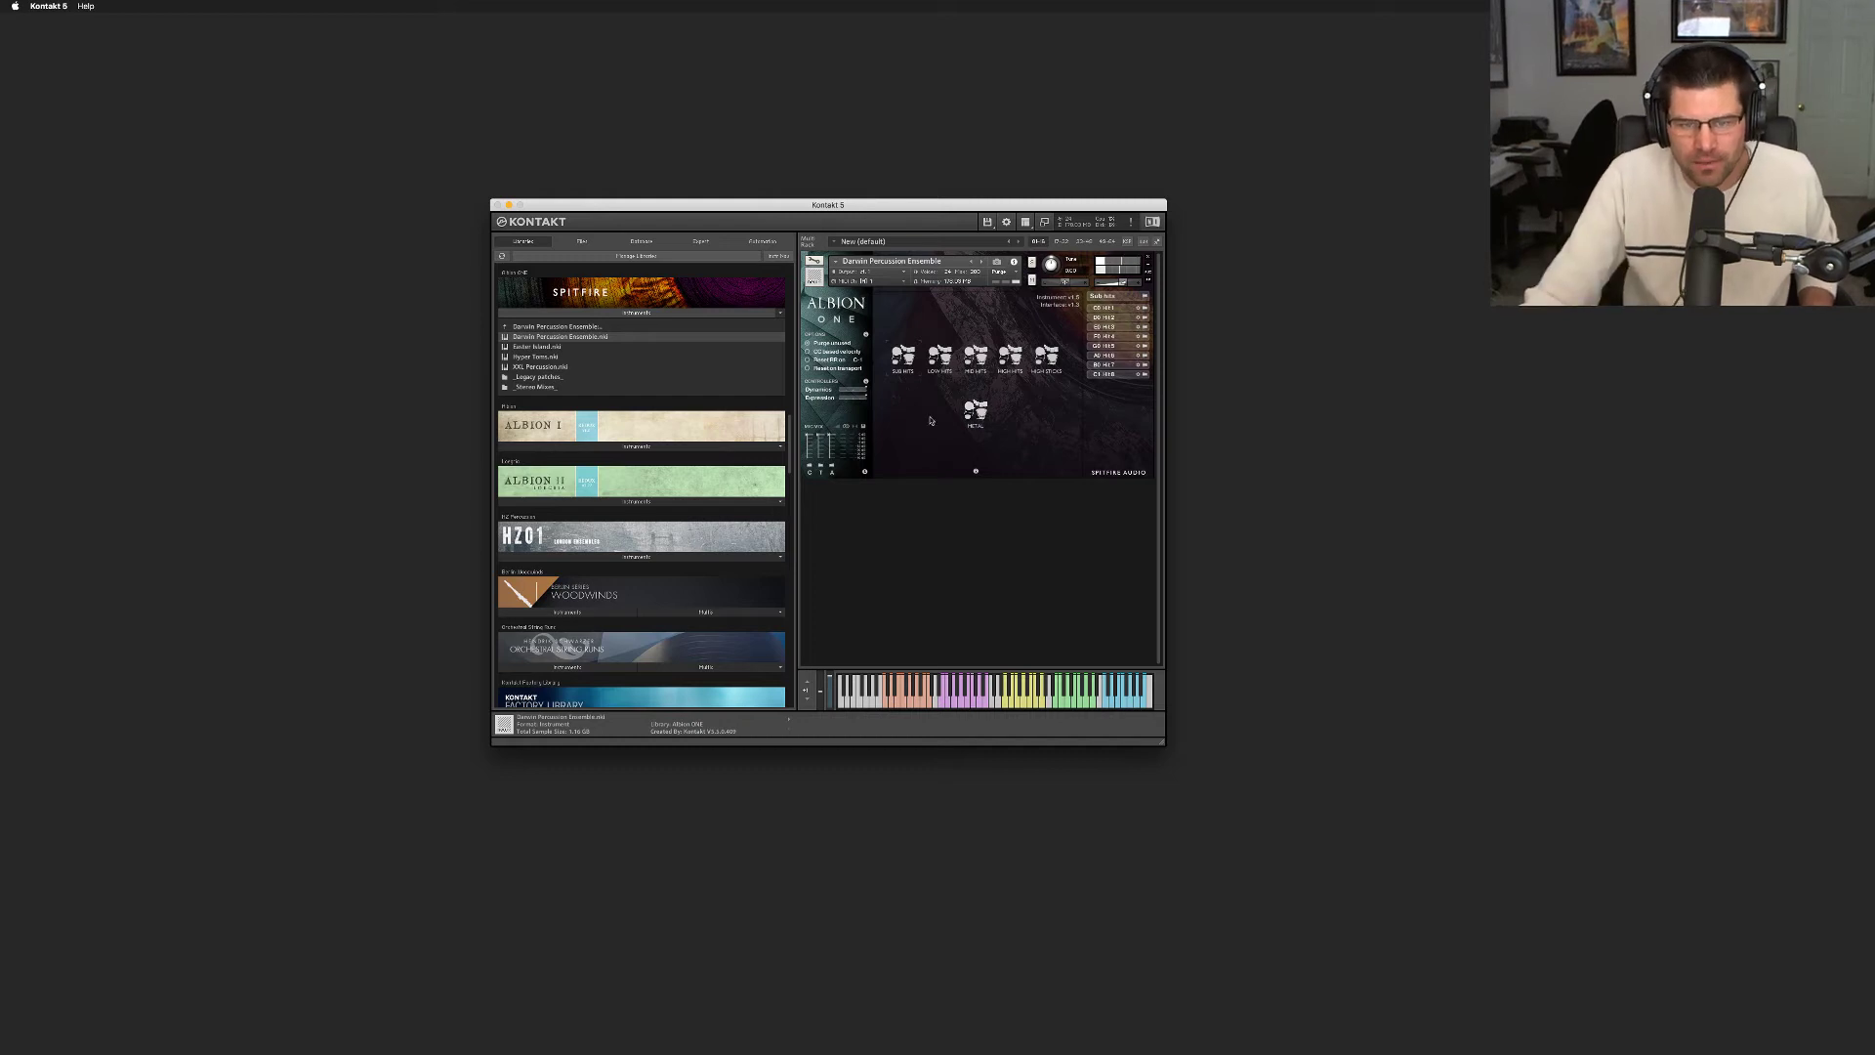
left_click(831, 470)
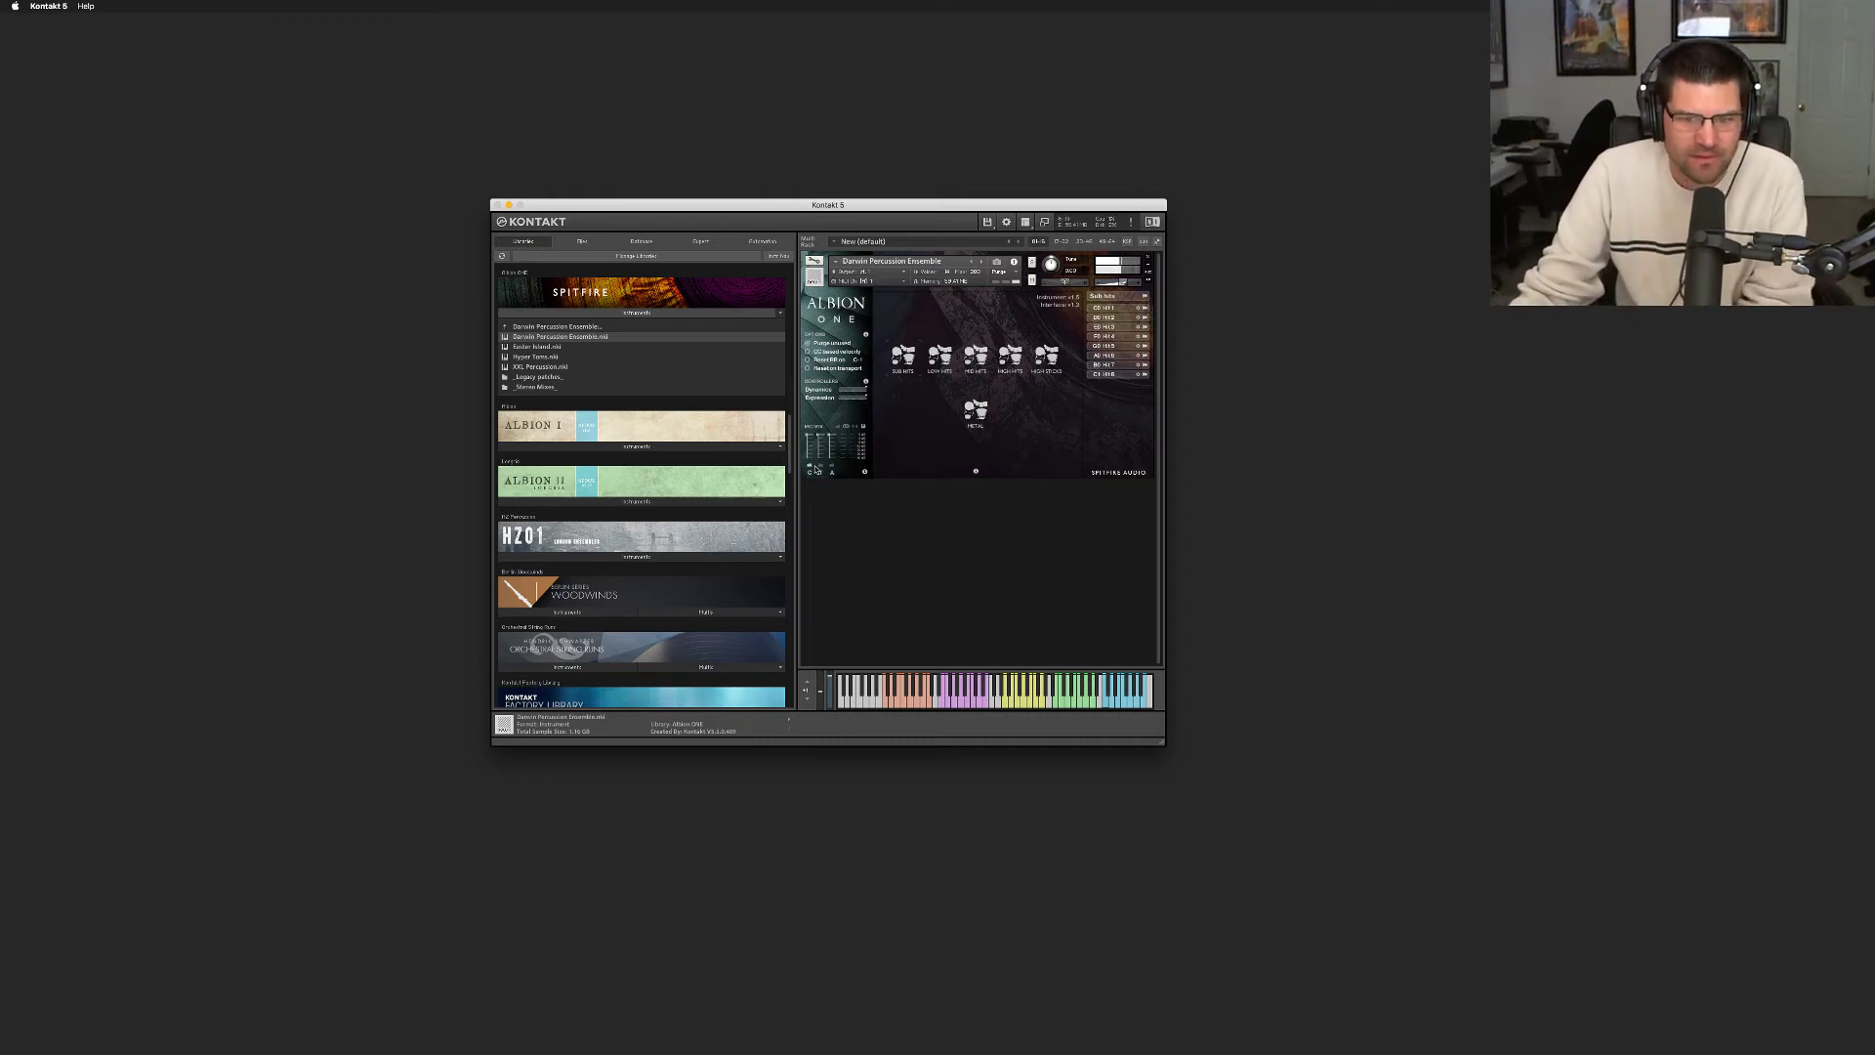
left_click(820, 468)
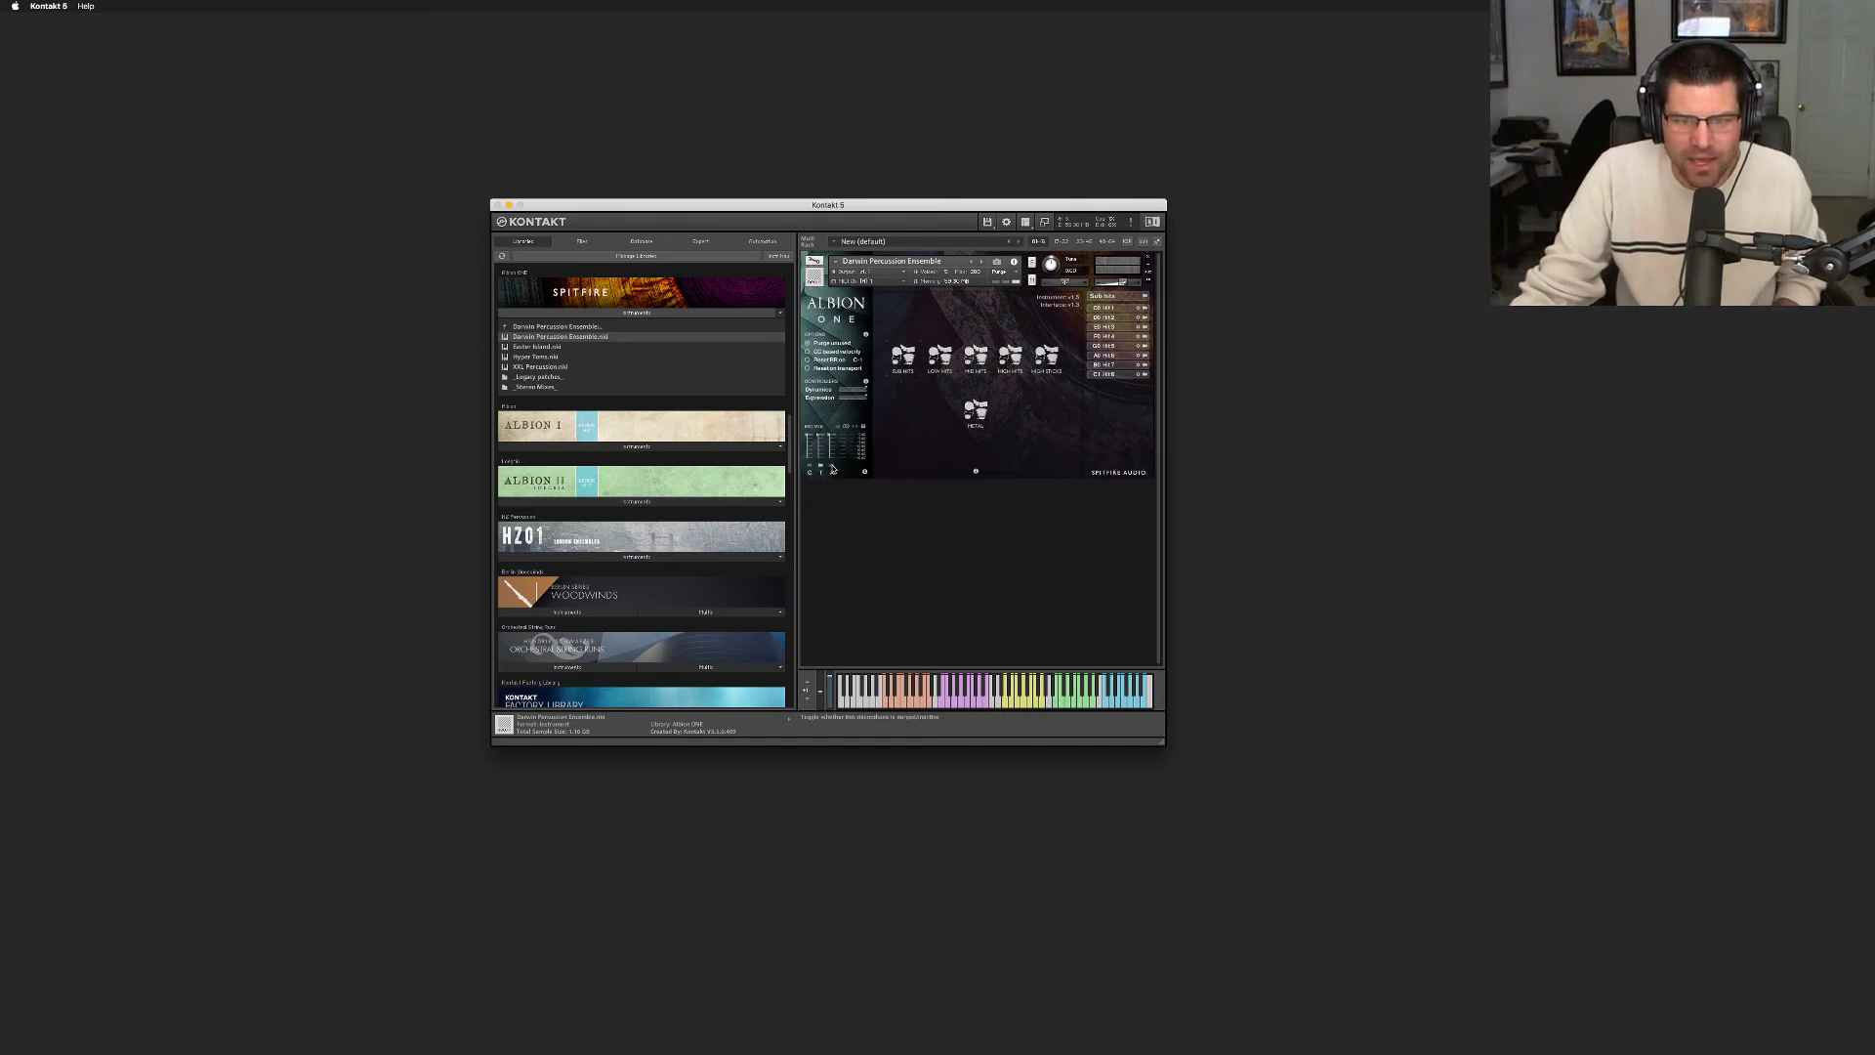
left_click(832, 469)
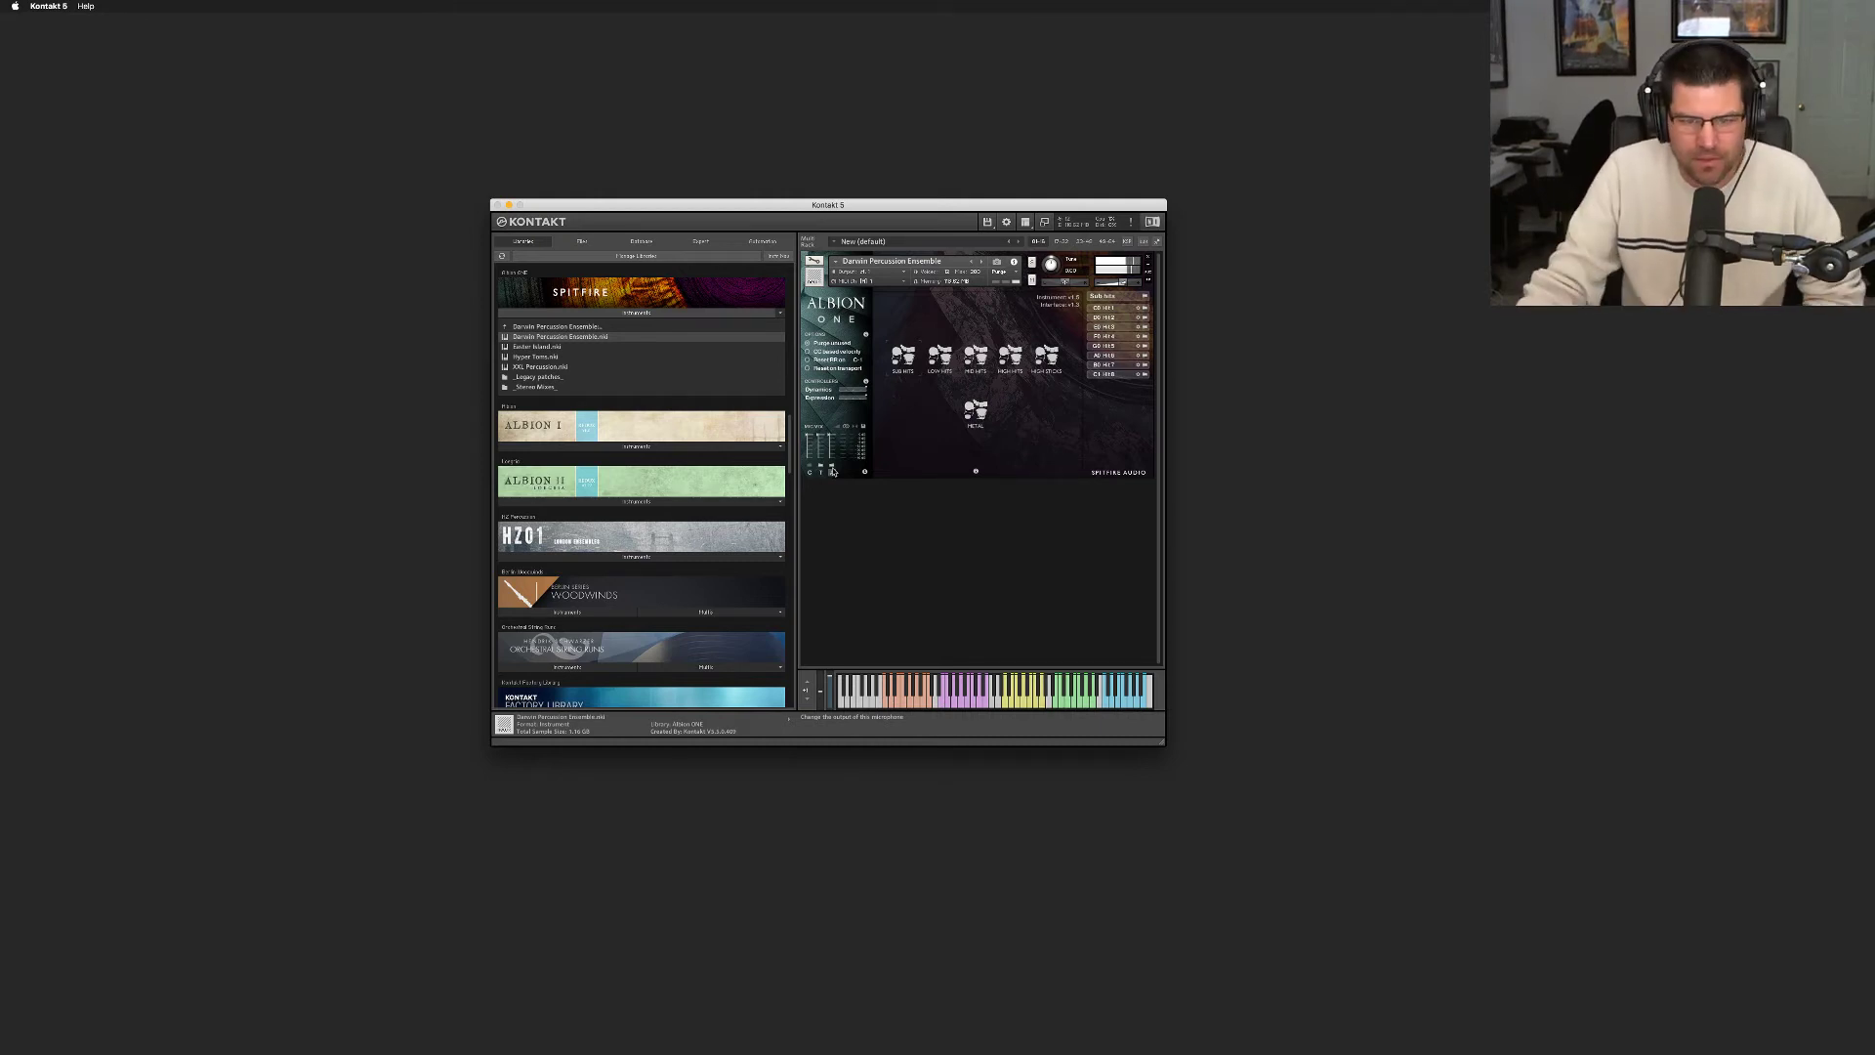
left_click(831, 470)
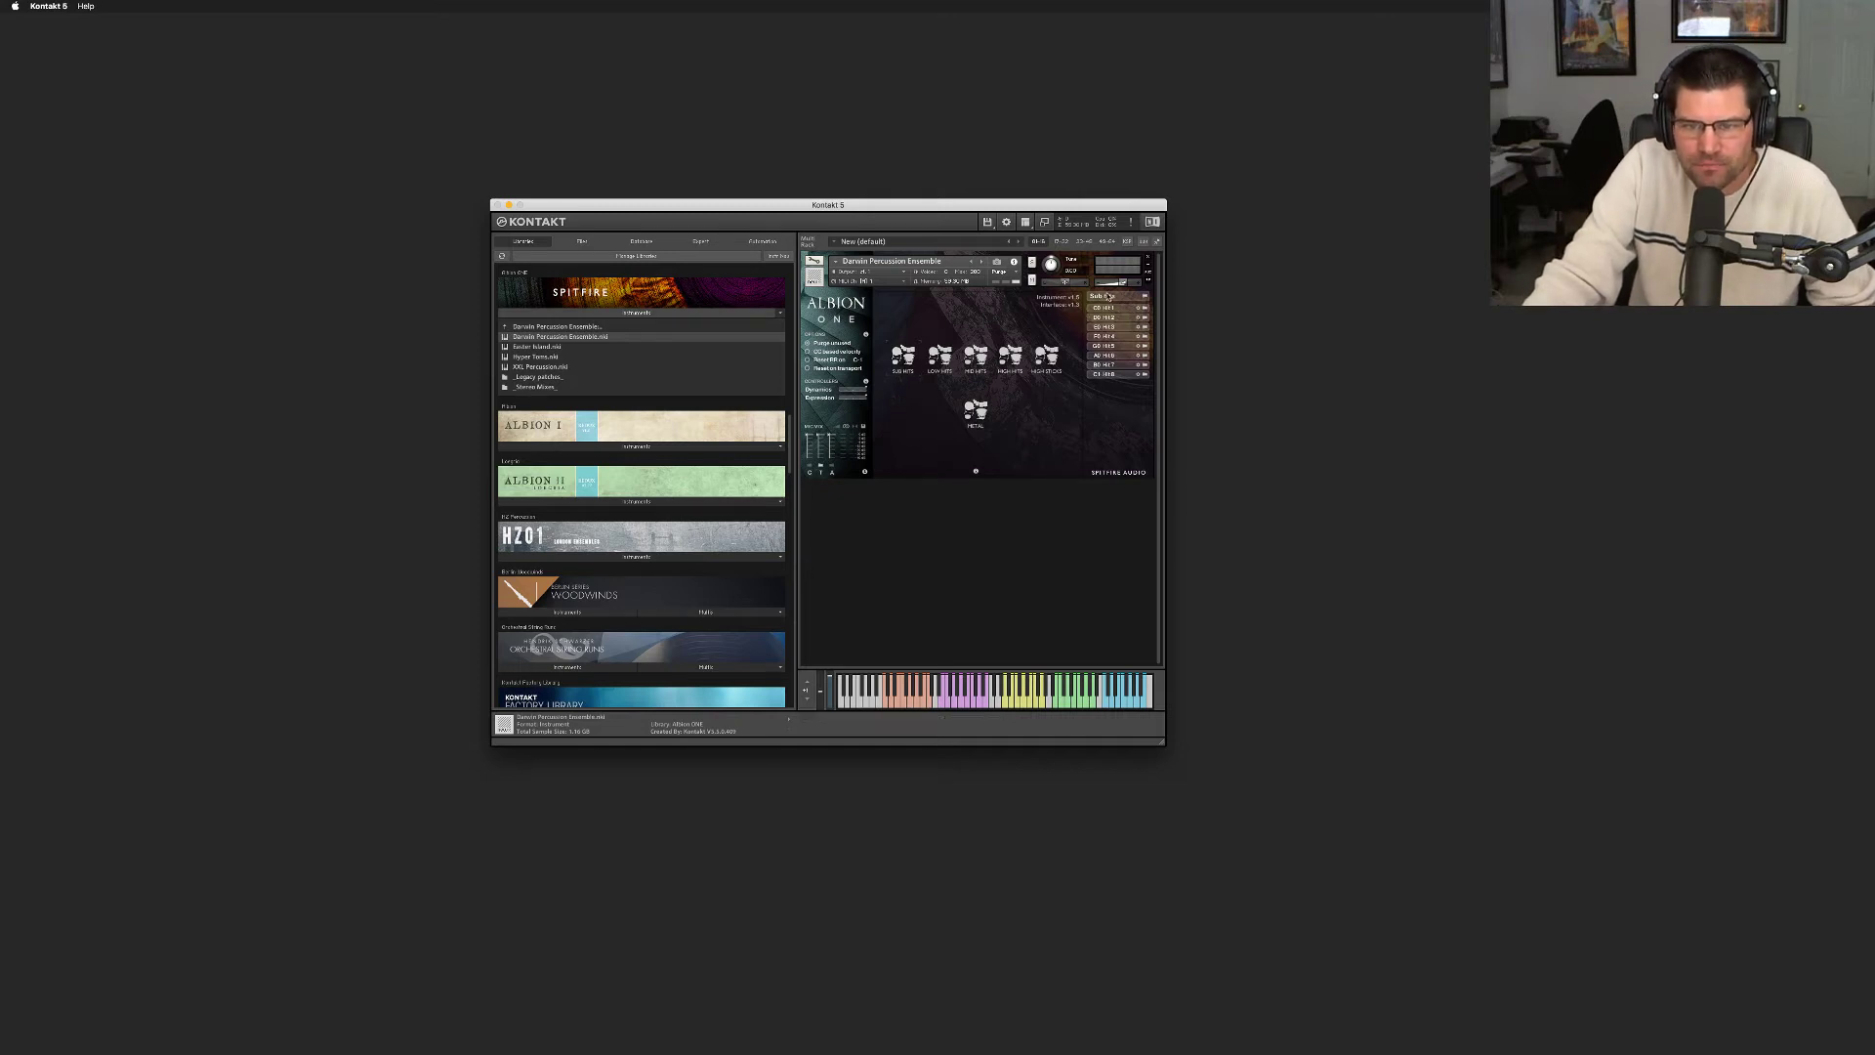
left_click(976, 355)
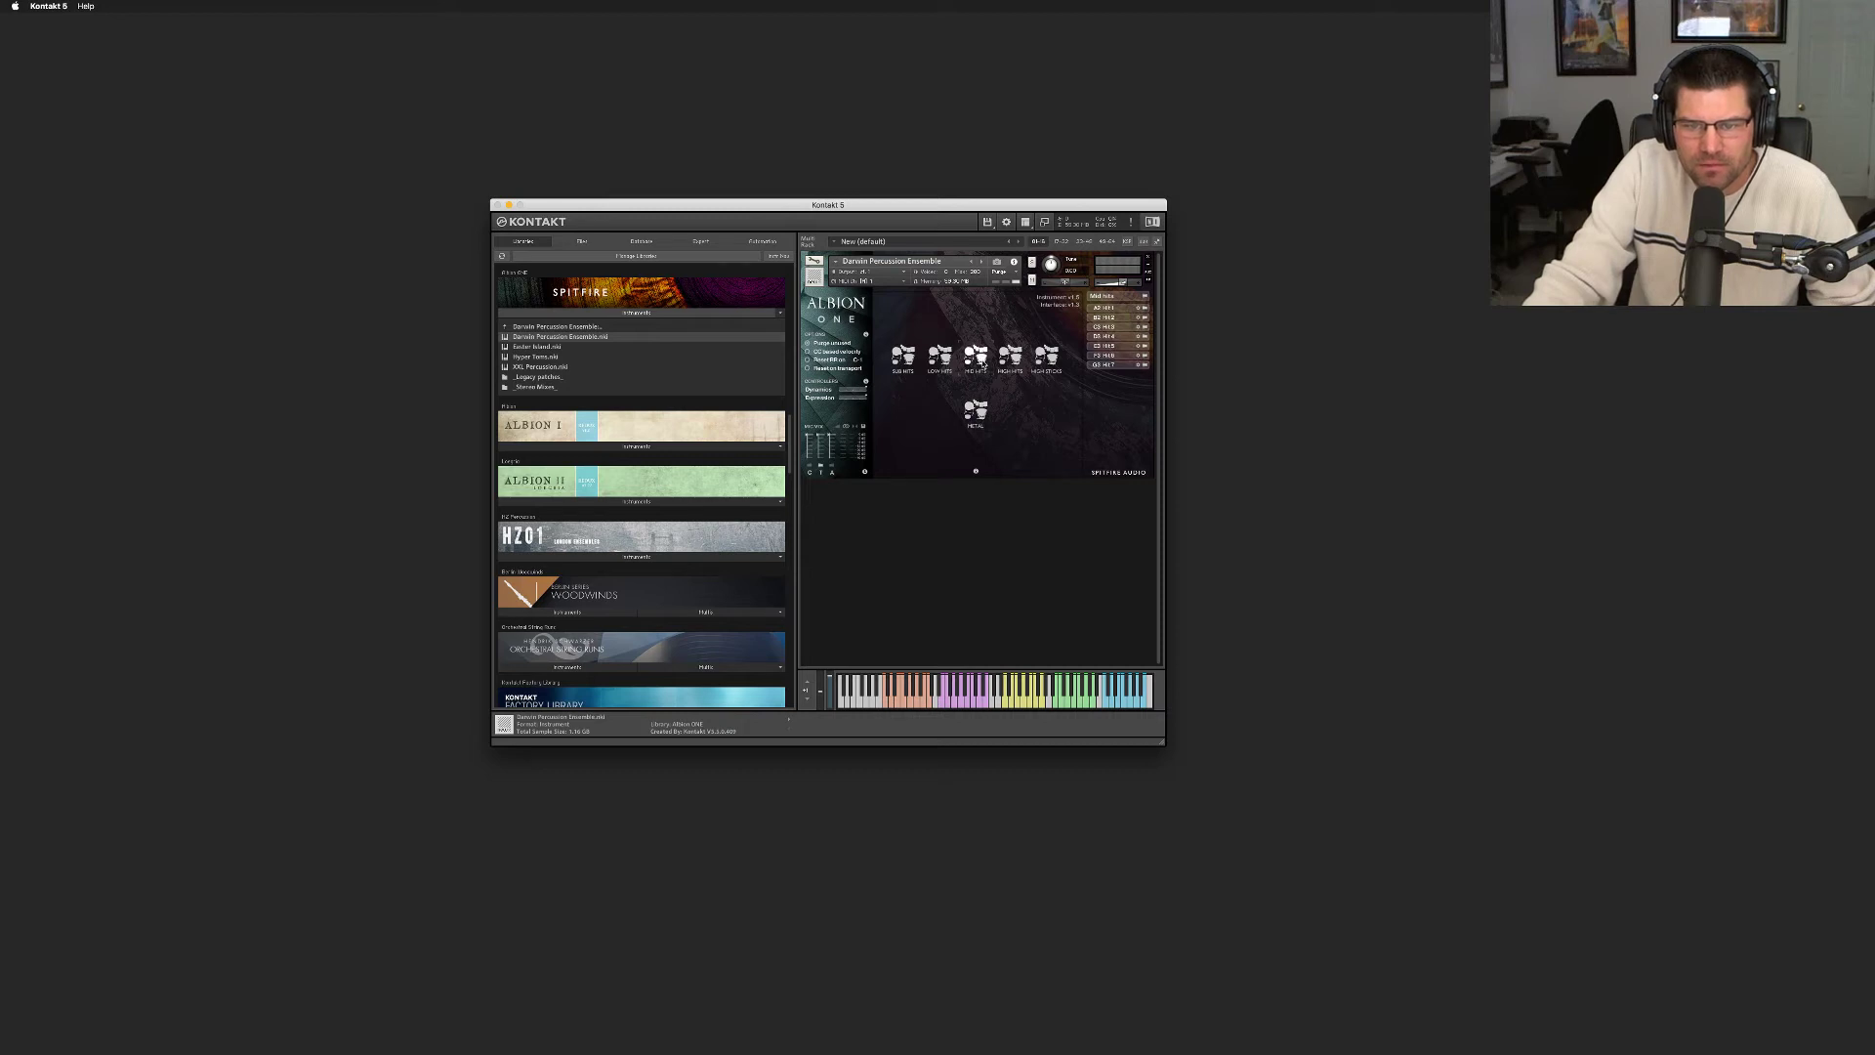
left_click(1011, 357)
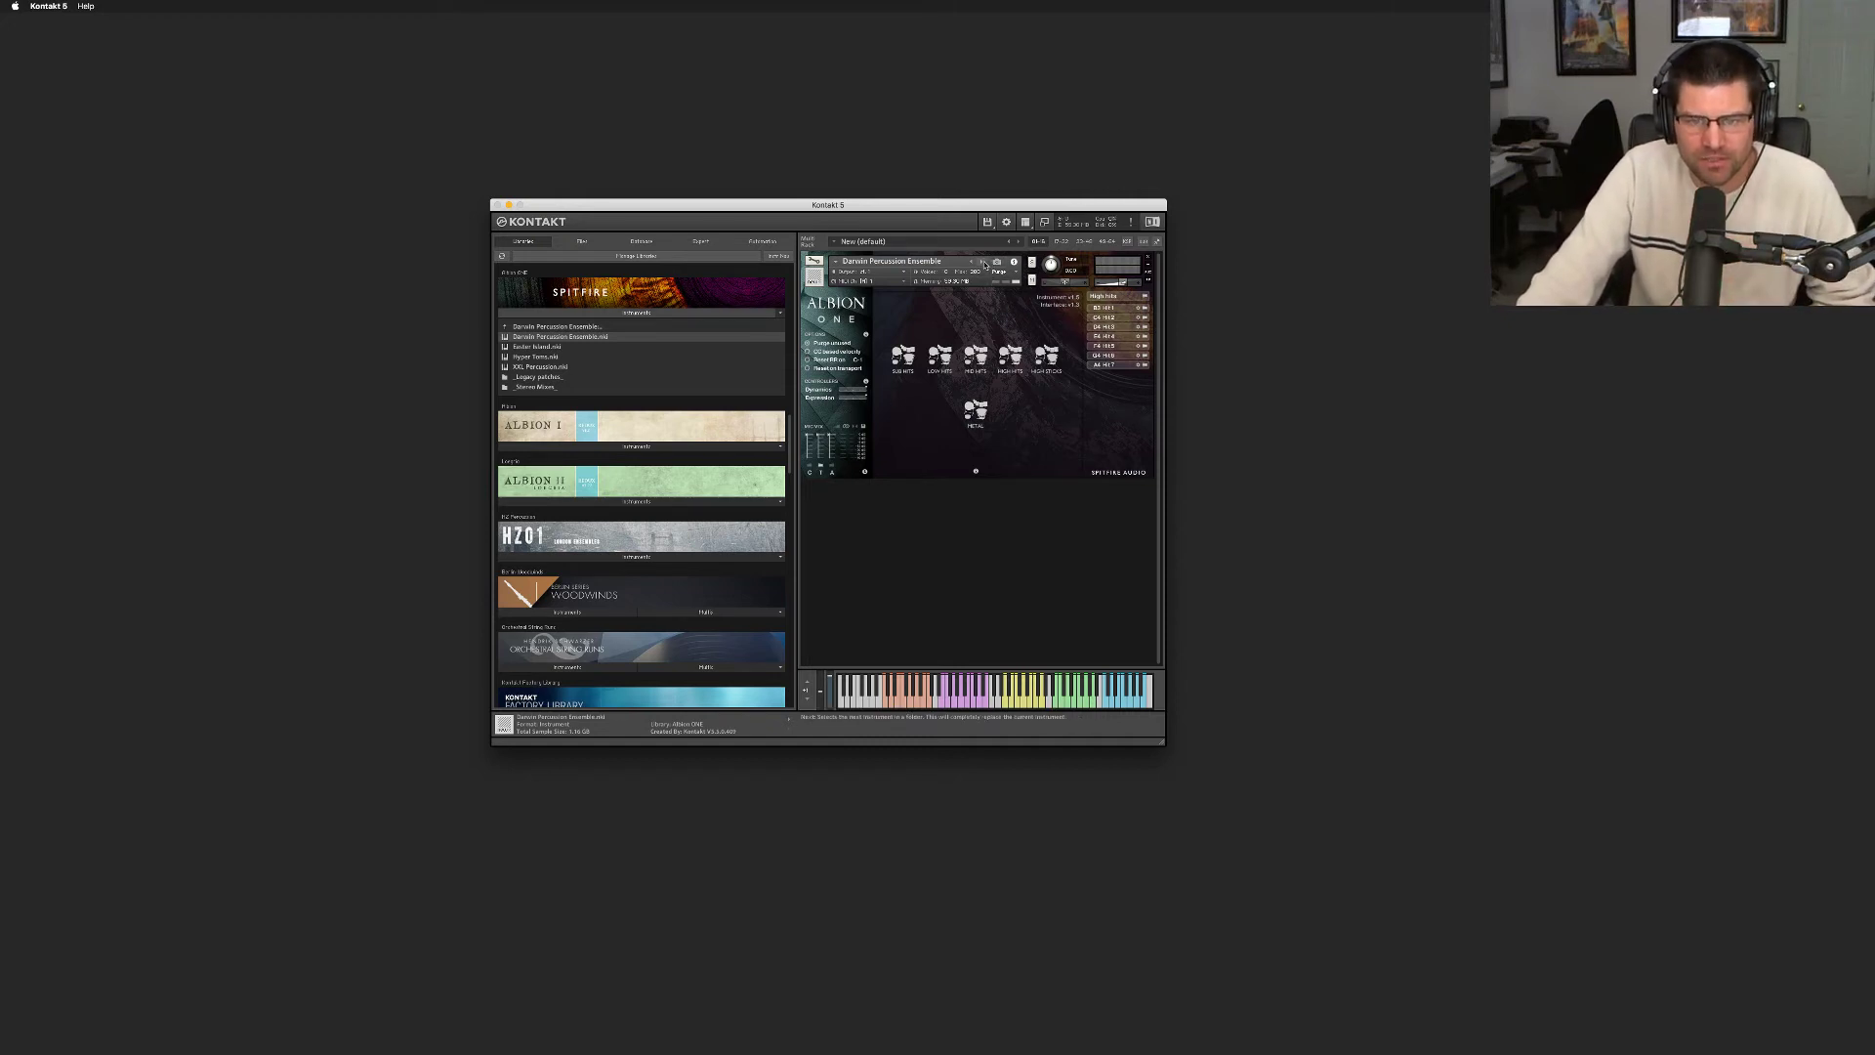
Step the loaded percussion instrument forward through Easter Island and Hyper Toms to XXL Percussion
left_click(983, 265)
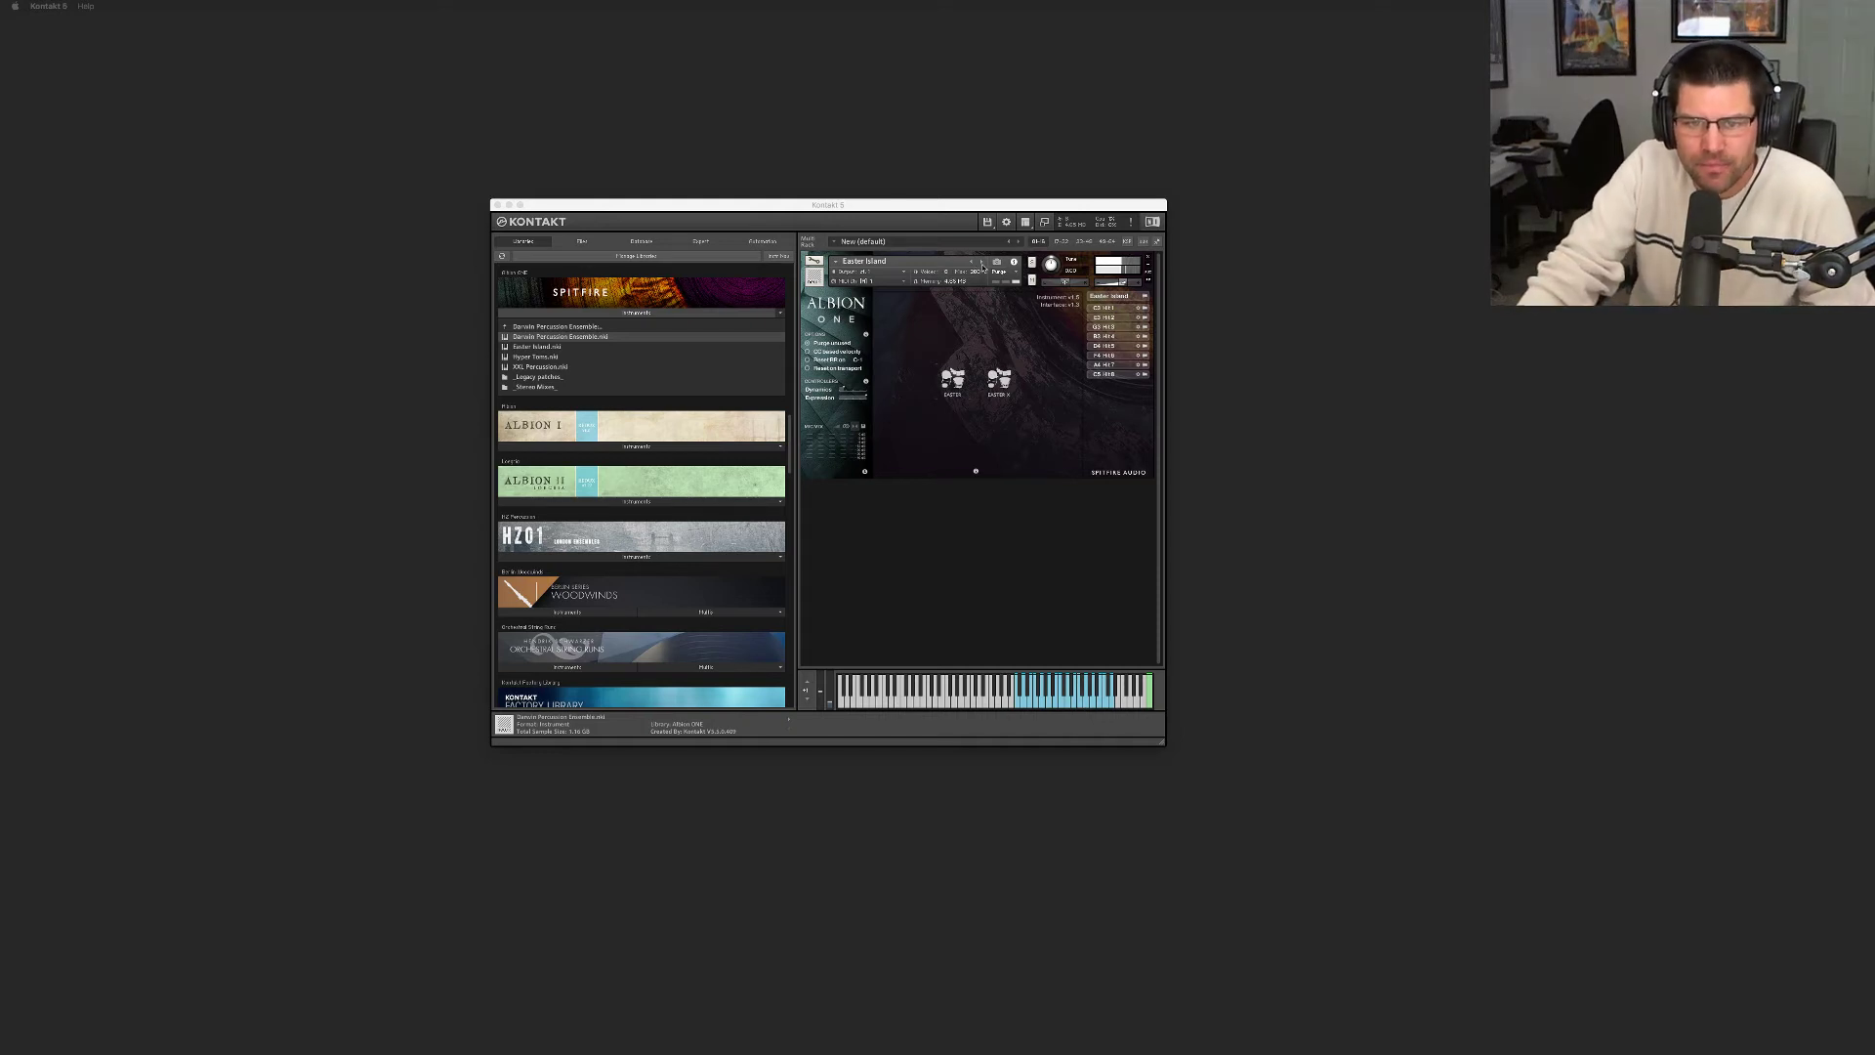
left_click(982, 264)
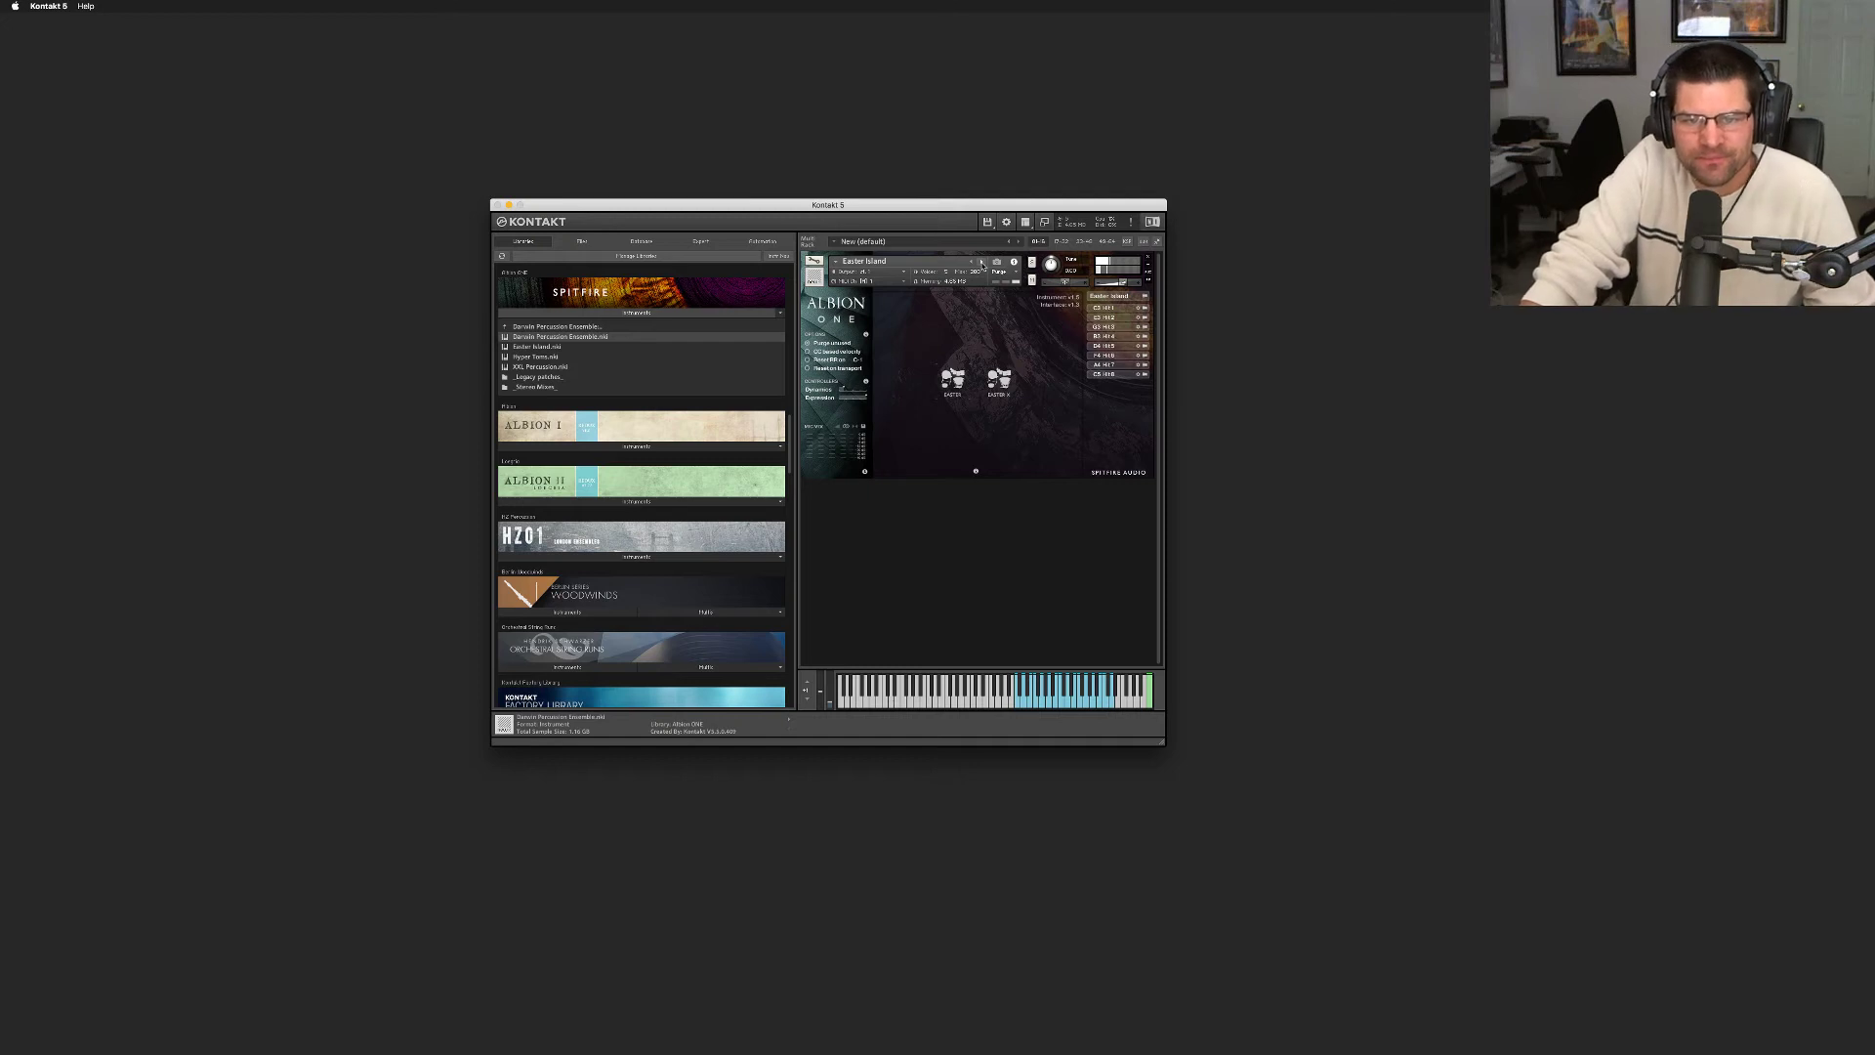
left_click(981, 262)
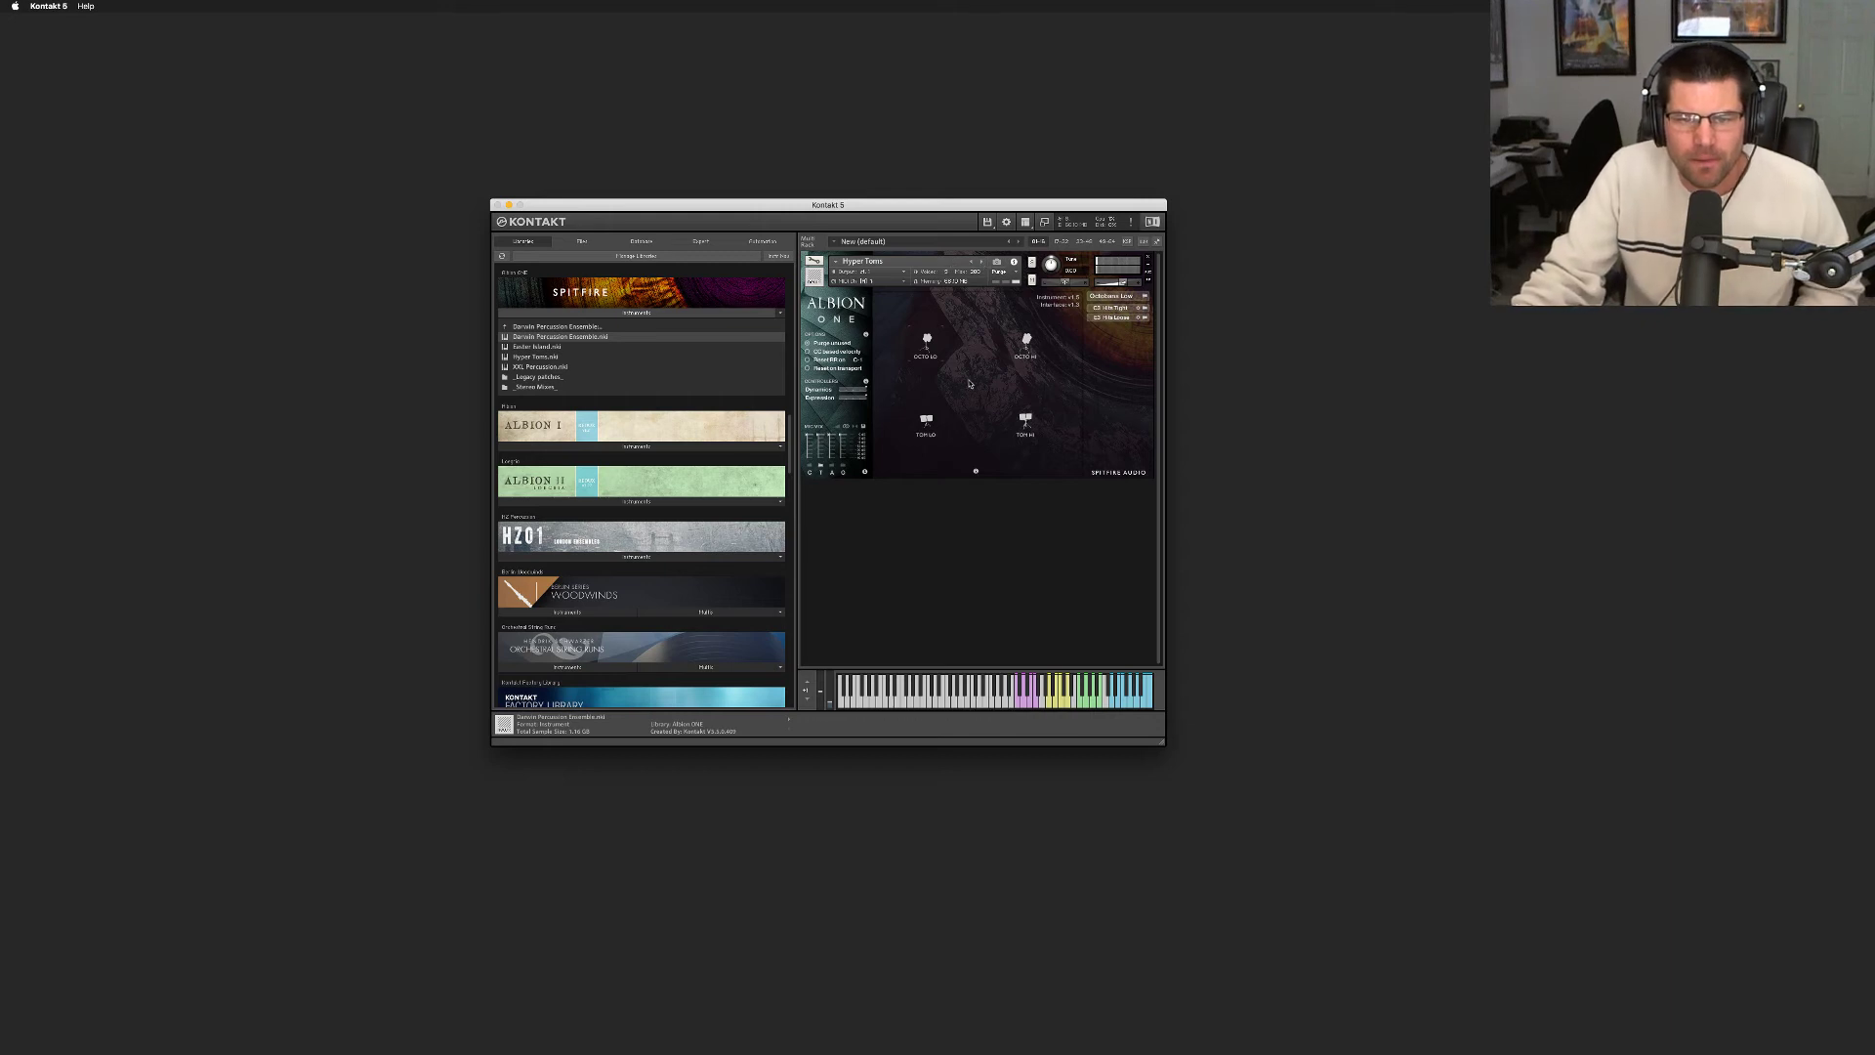
left_click(1024, 342)
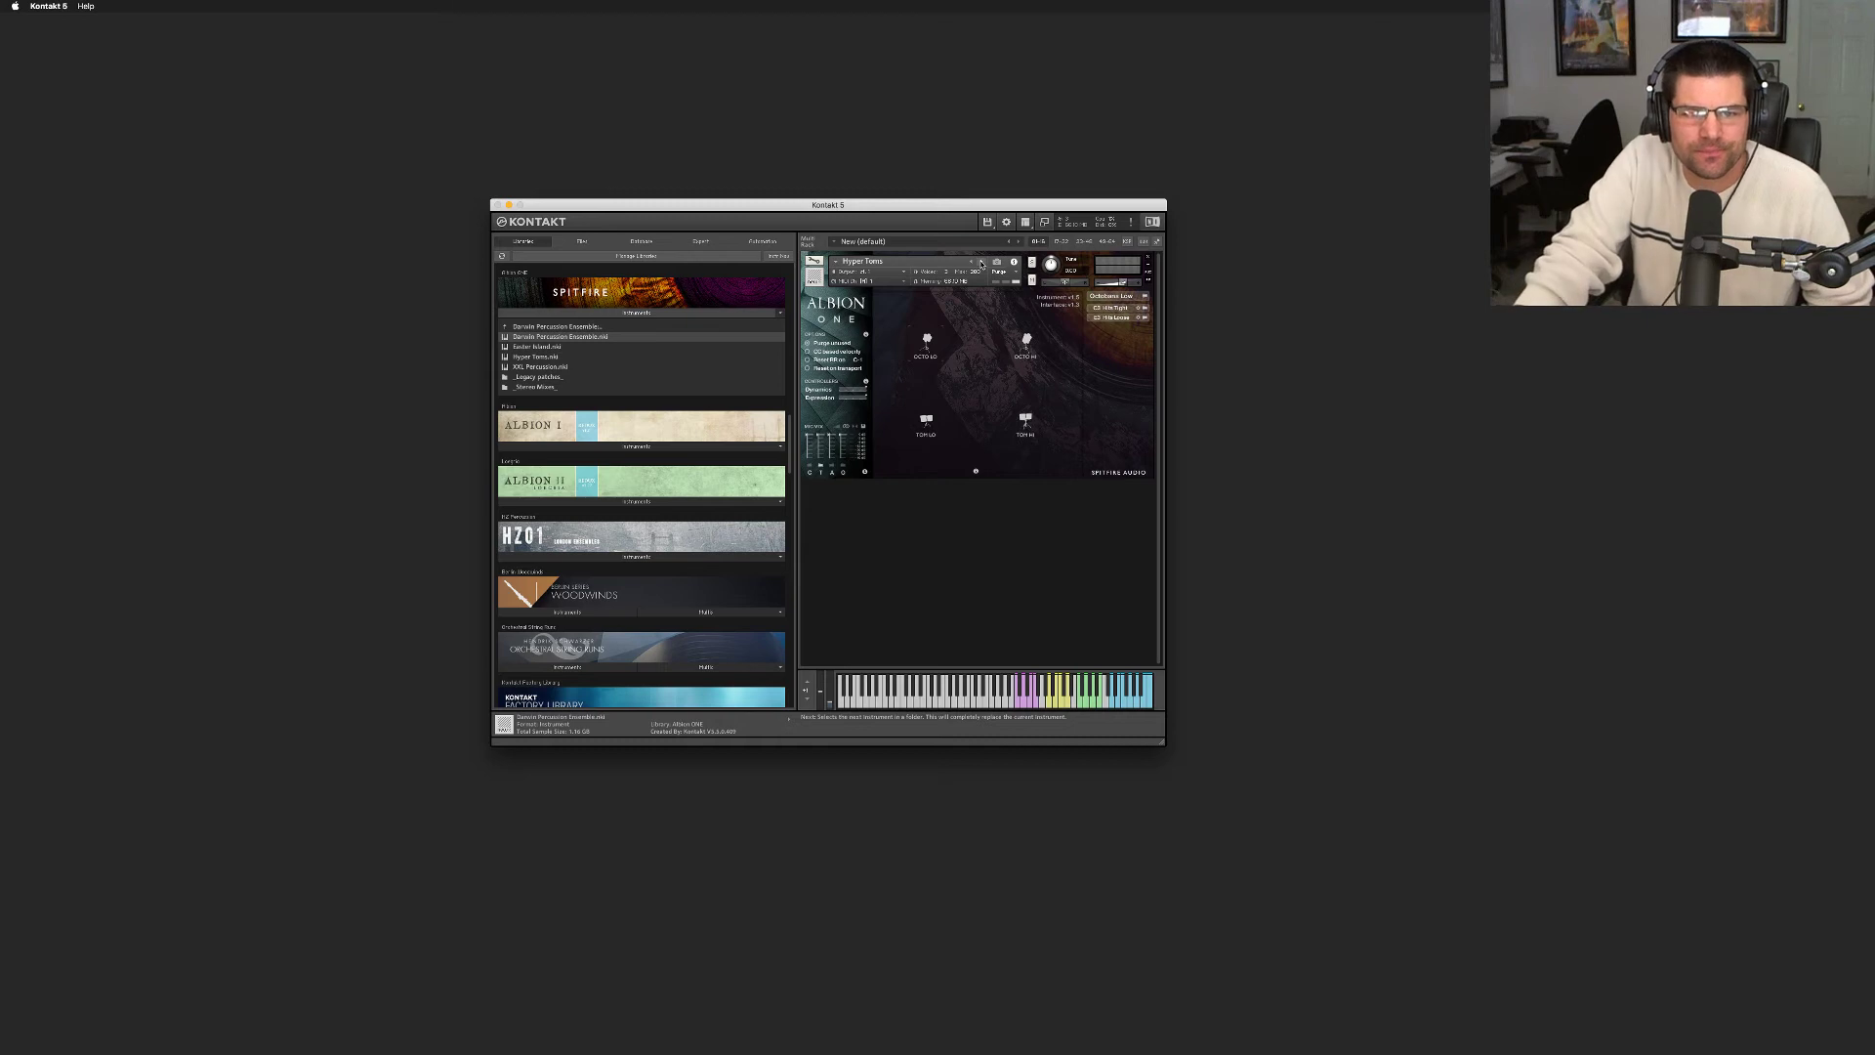
left_click(981, 263)
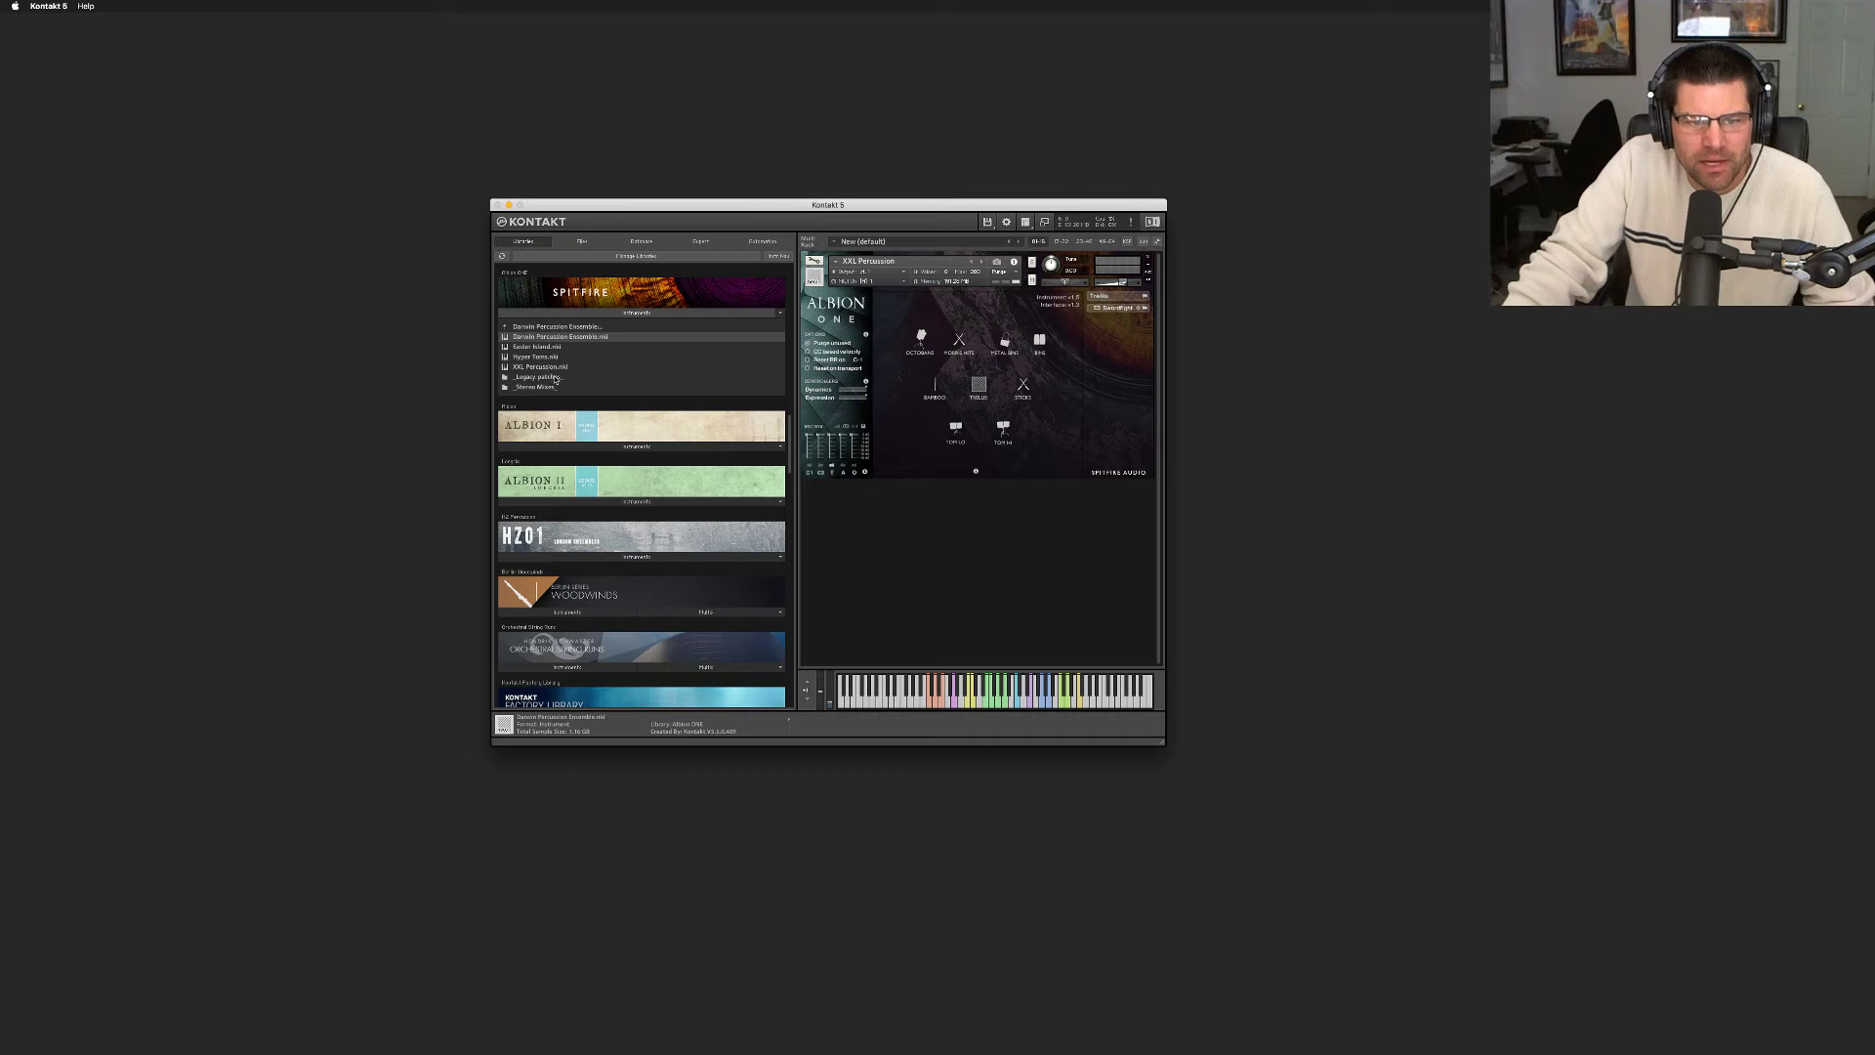
Open the percussion Legacy patches folder and replace the loaded instrument with Cymbals and Gongs - Cymbals 1.nki
left_click(555, 380)
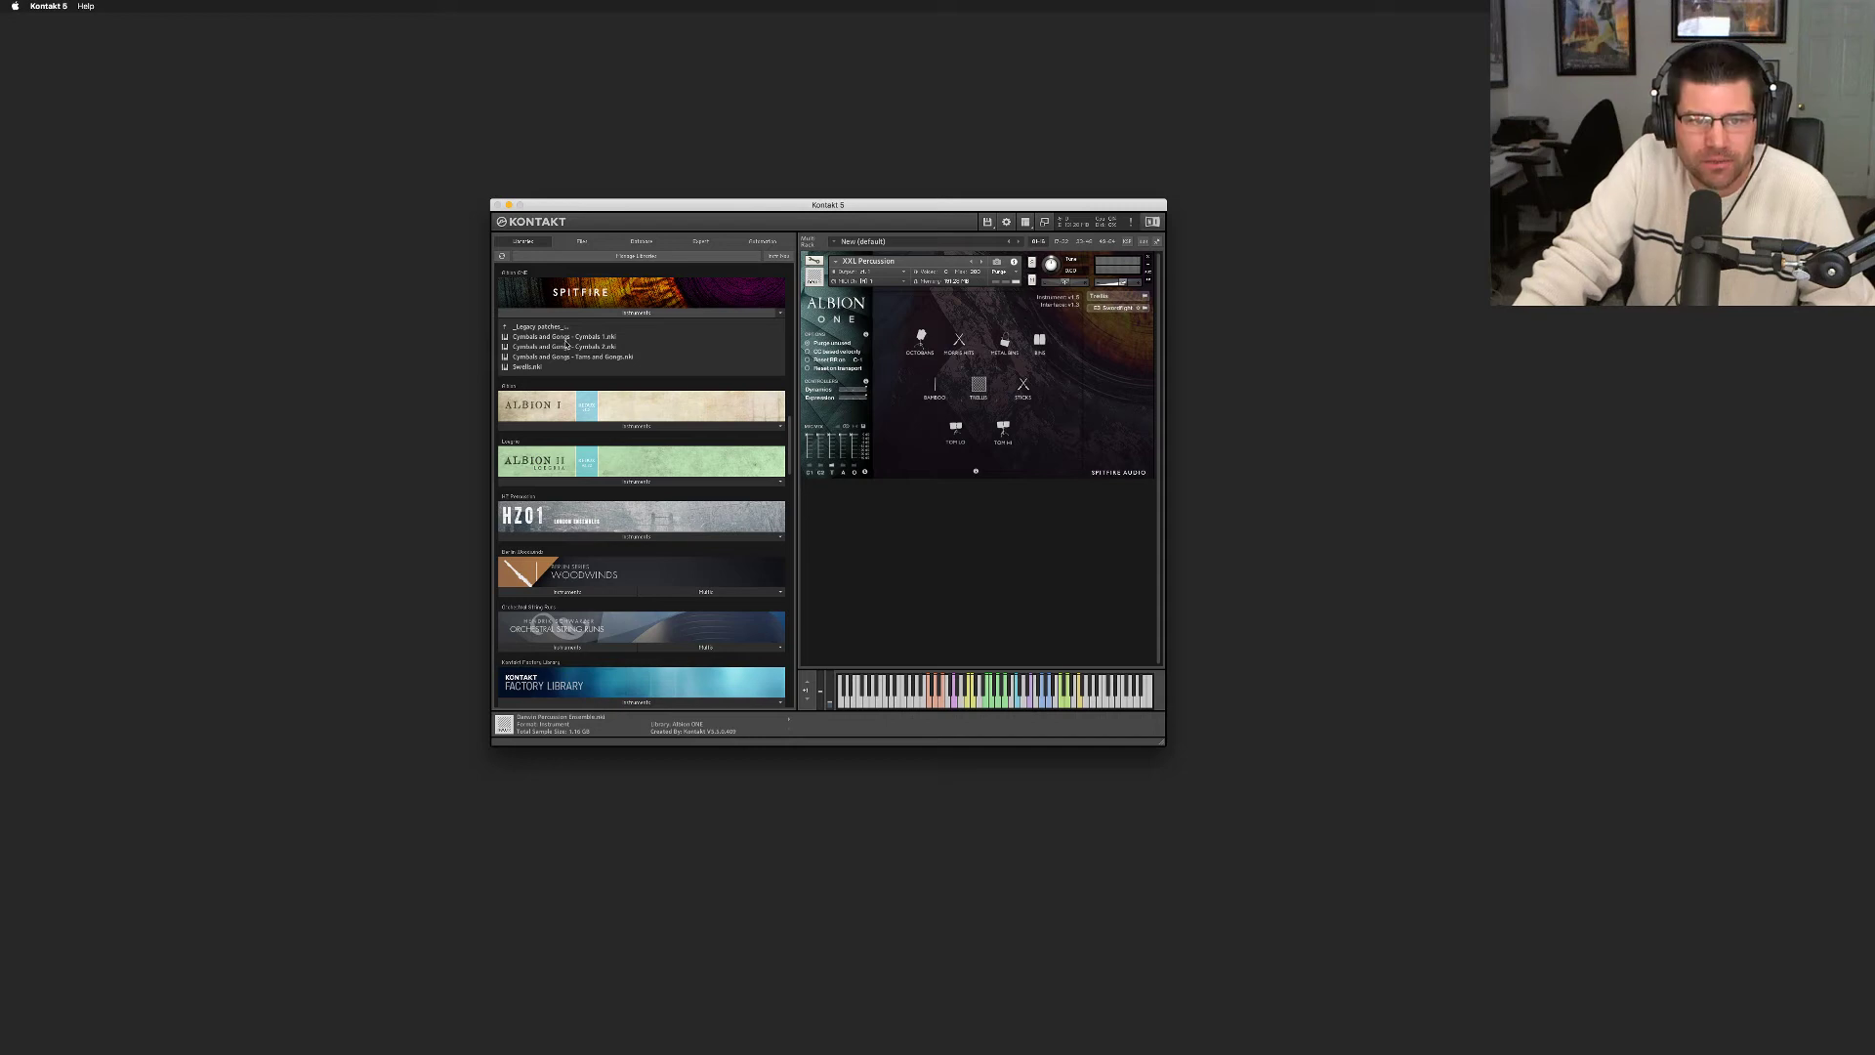
left_click(553, 337)
left_click_drag(552, 342, 842, 360)
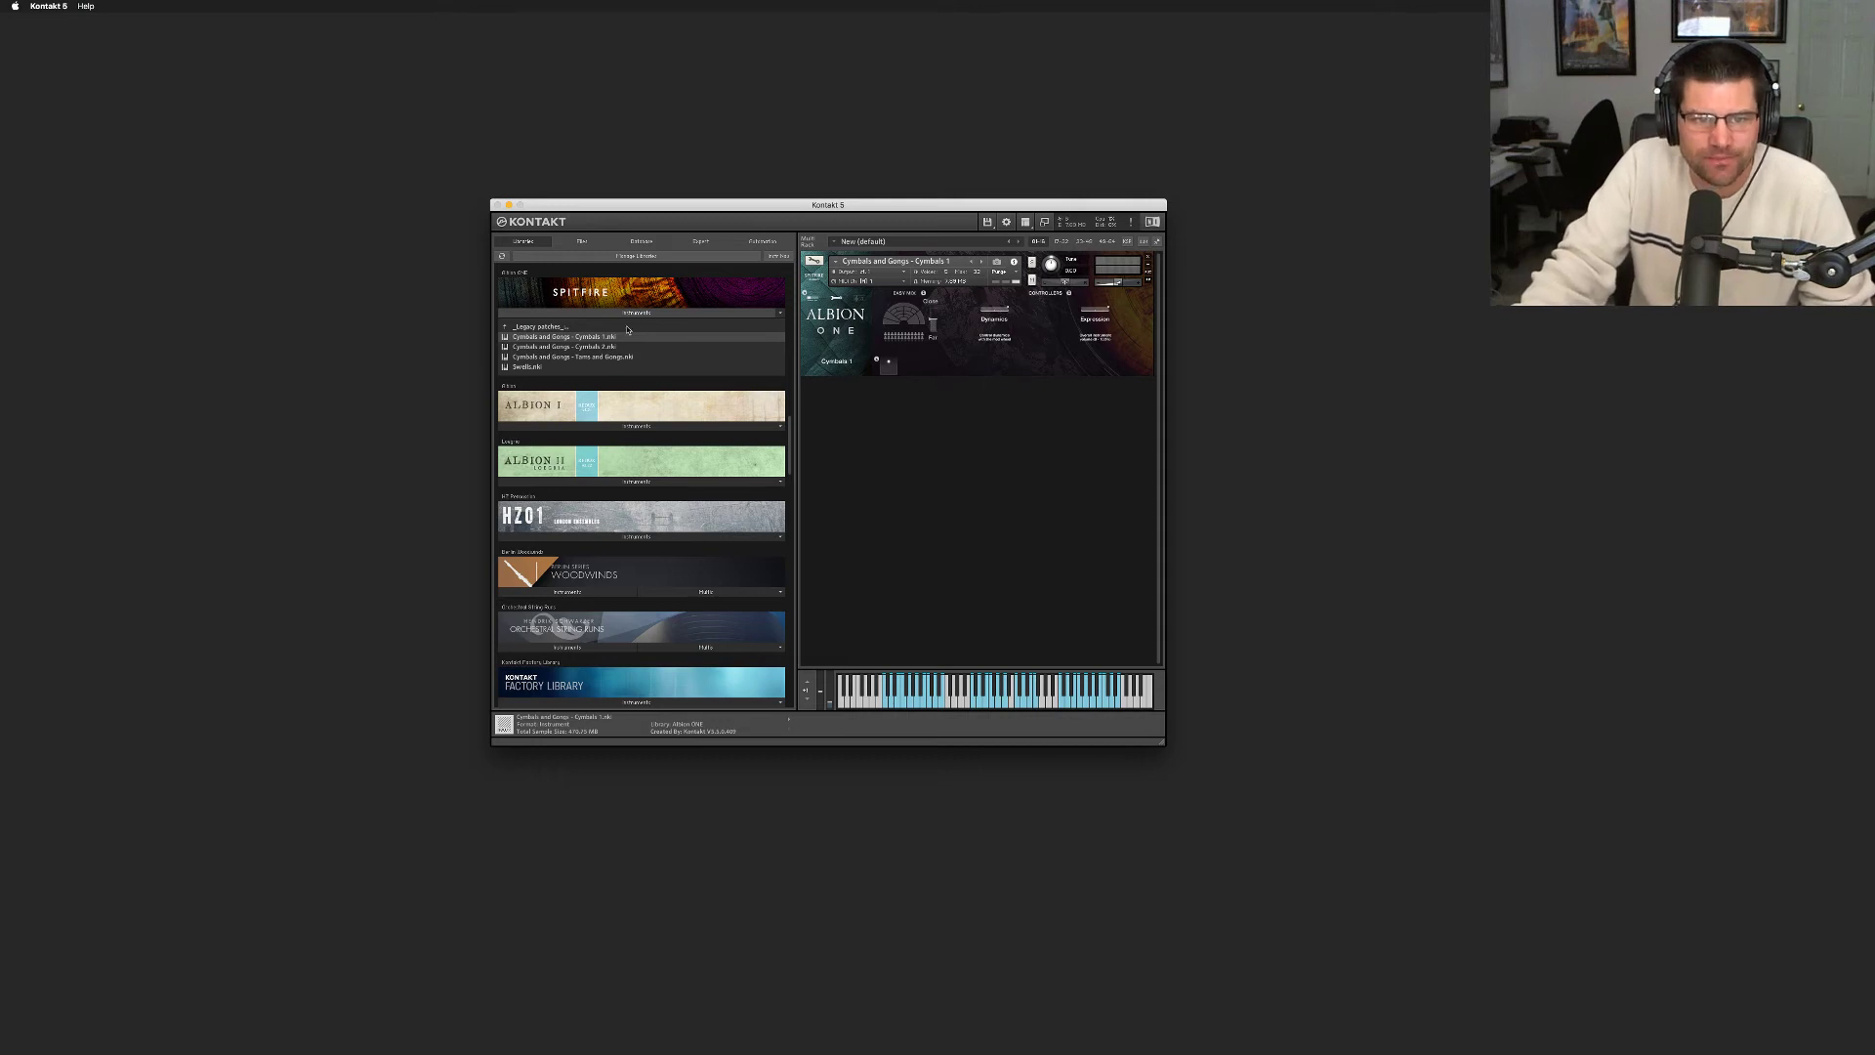
Look through the percussion Stereo Mixes folder and return to the library's top-level folder list
left_click(552, 328)
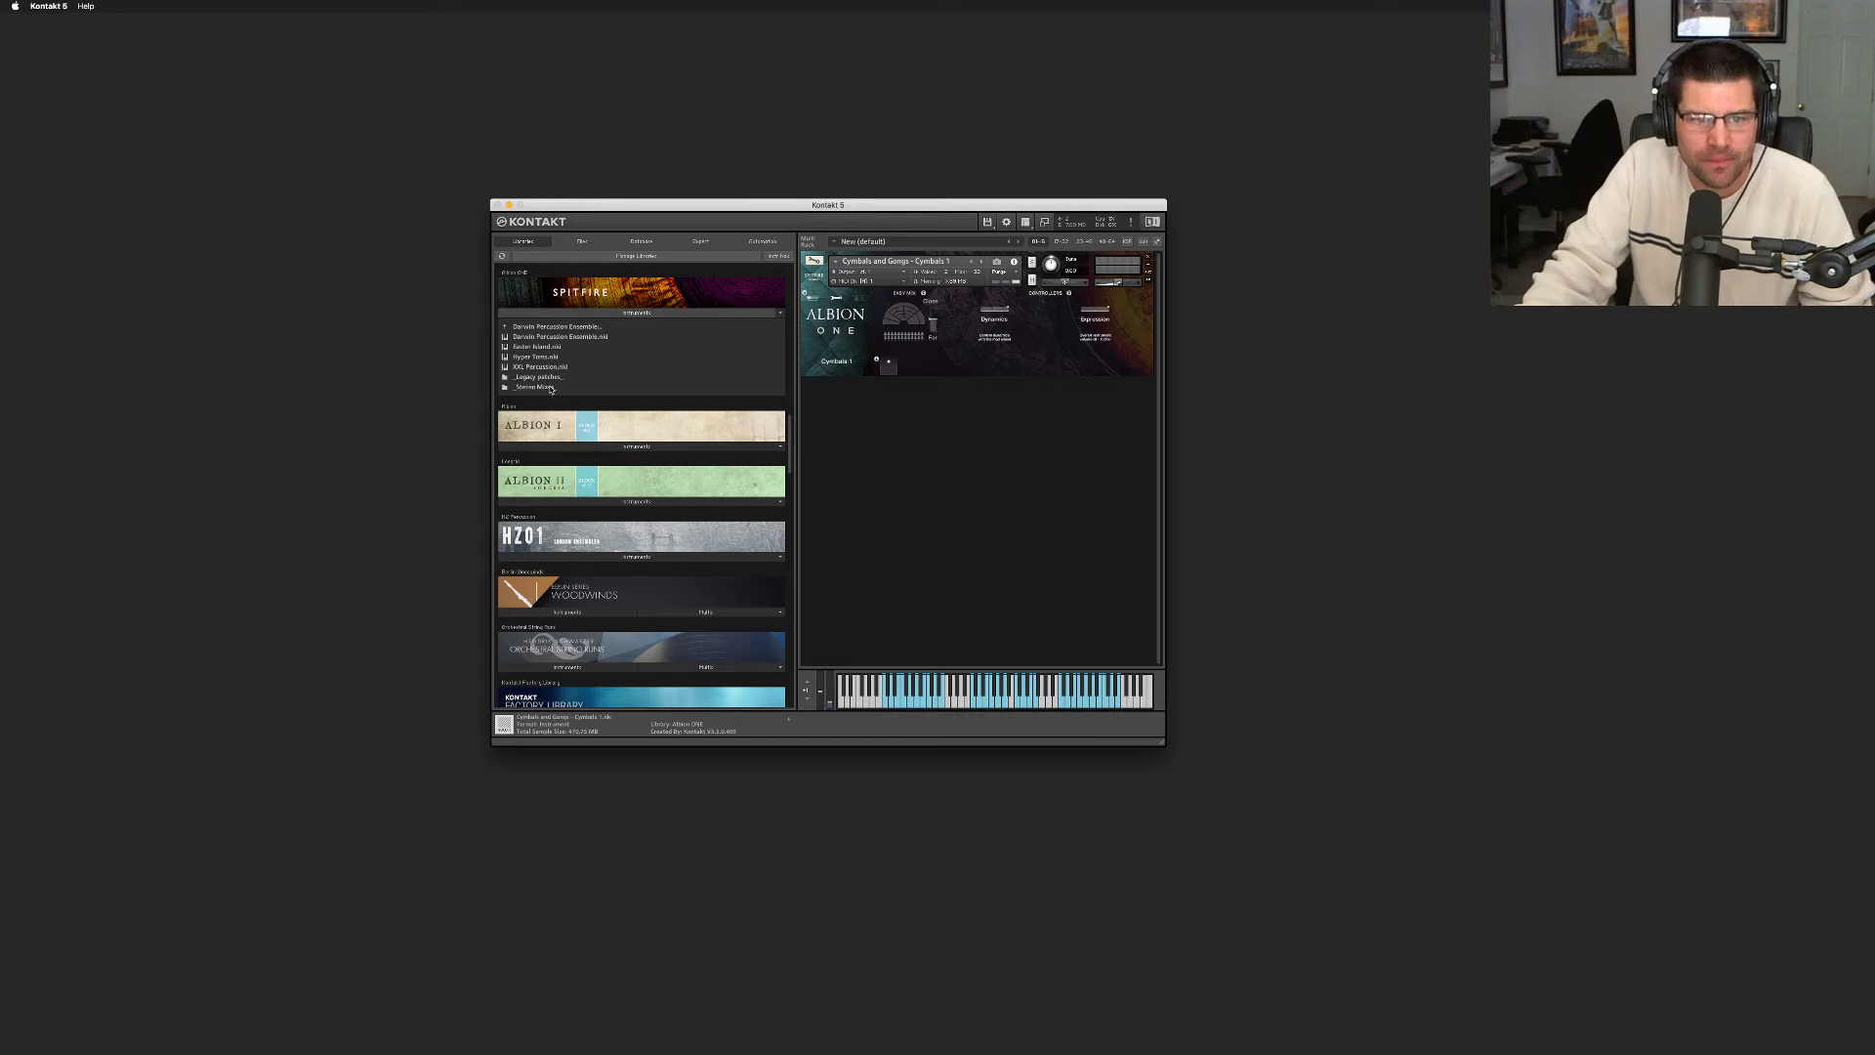
left_click(543, 387)
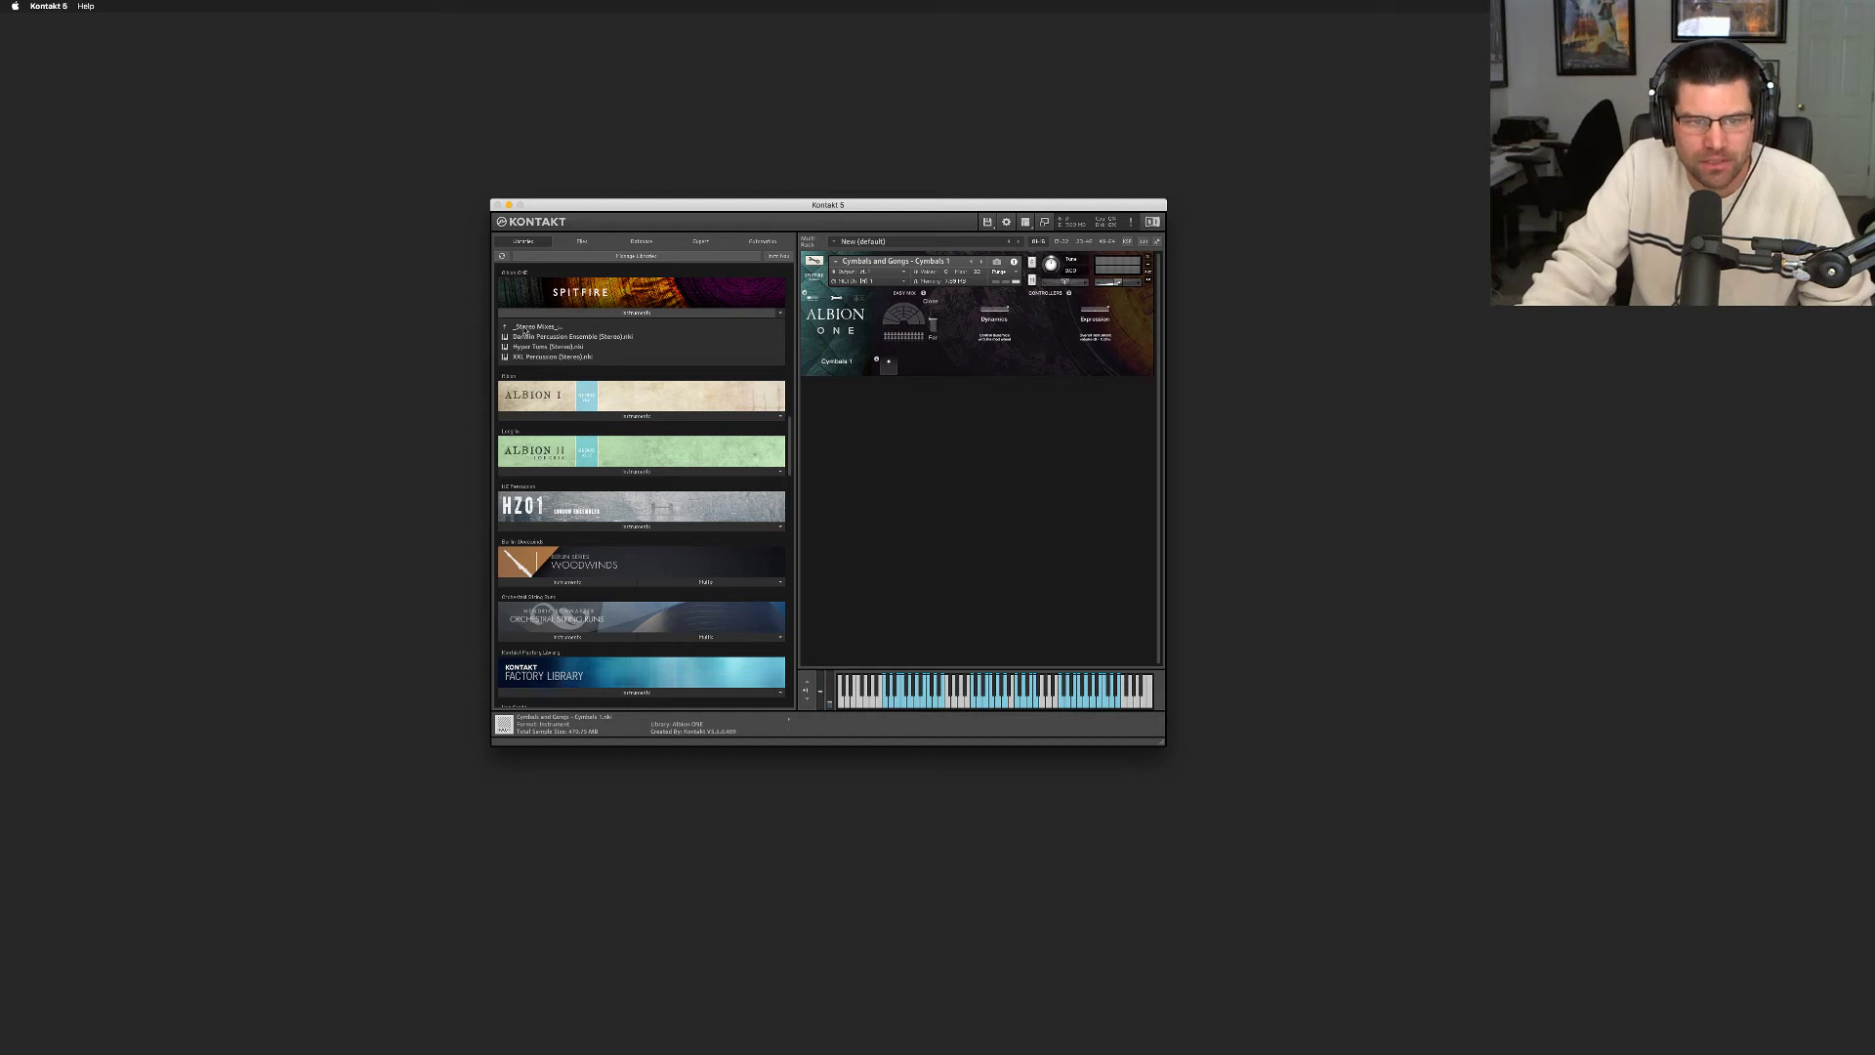
left_click(525, 328)
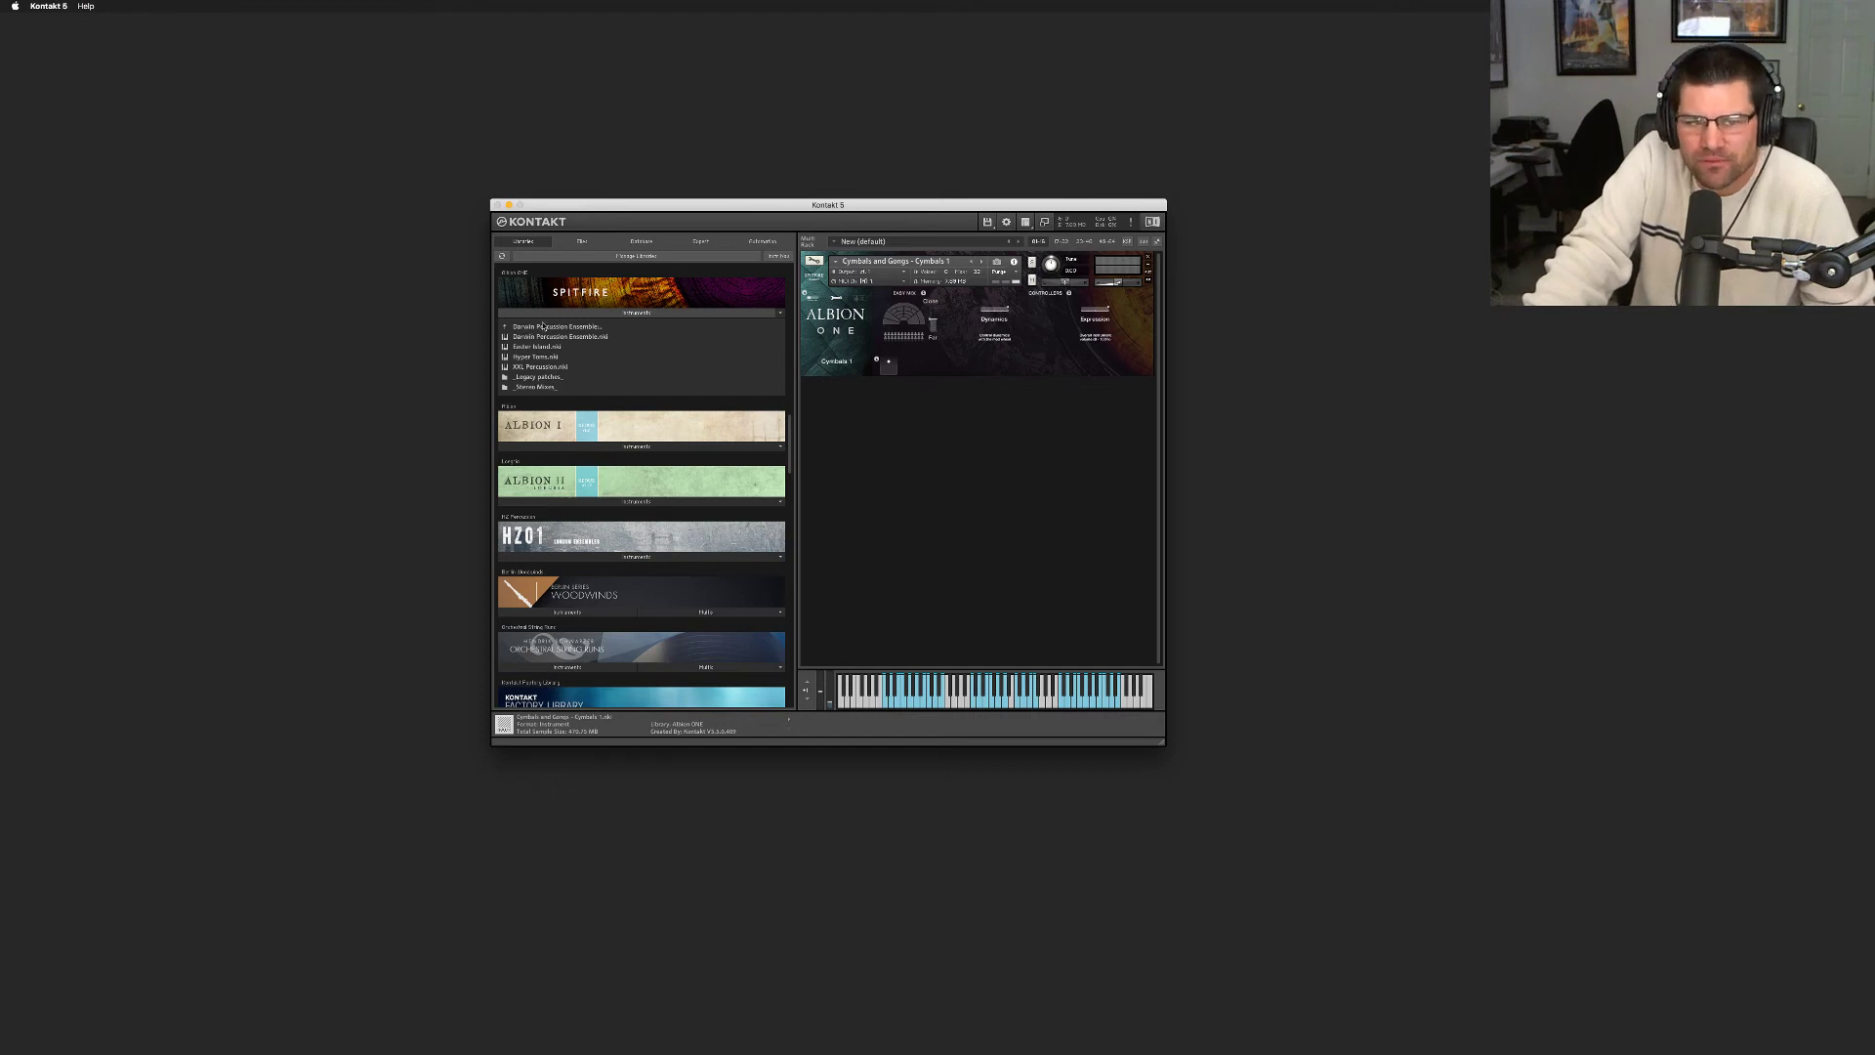
left_click(543, 326)
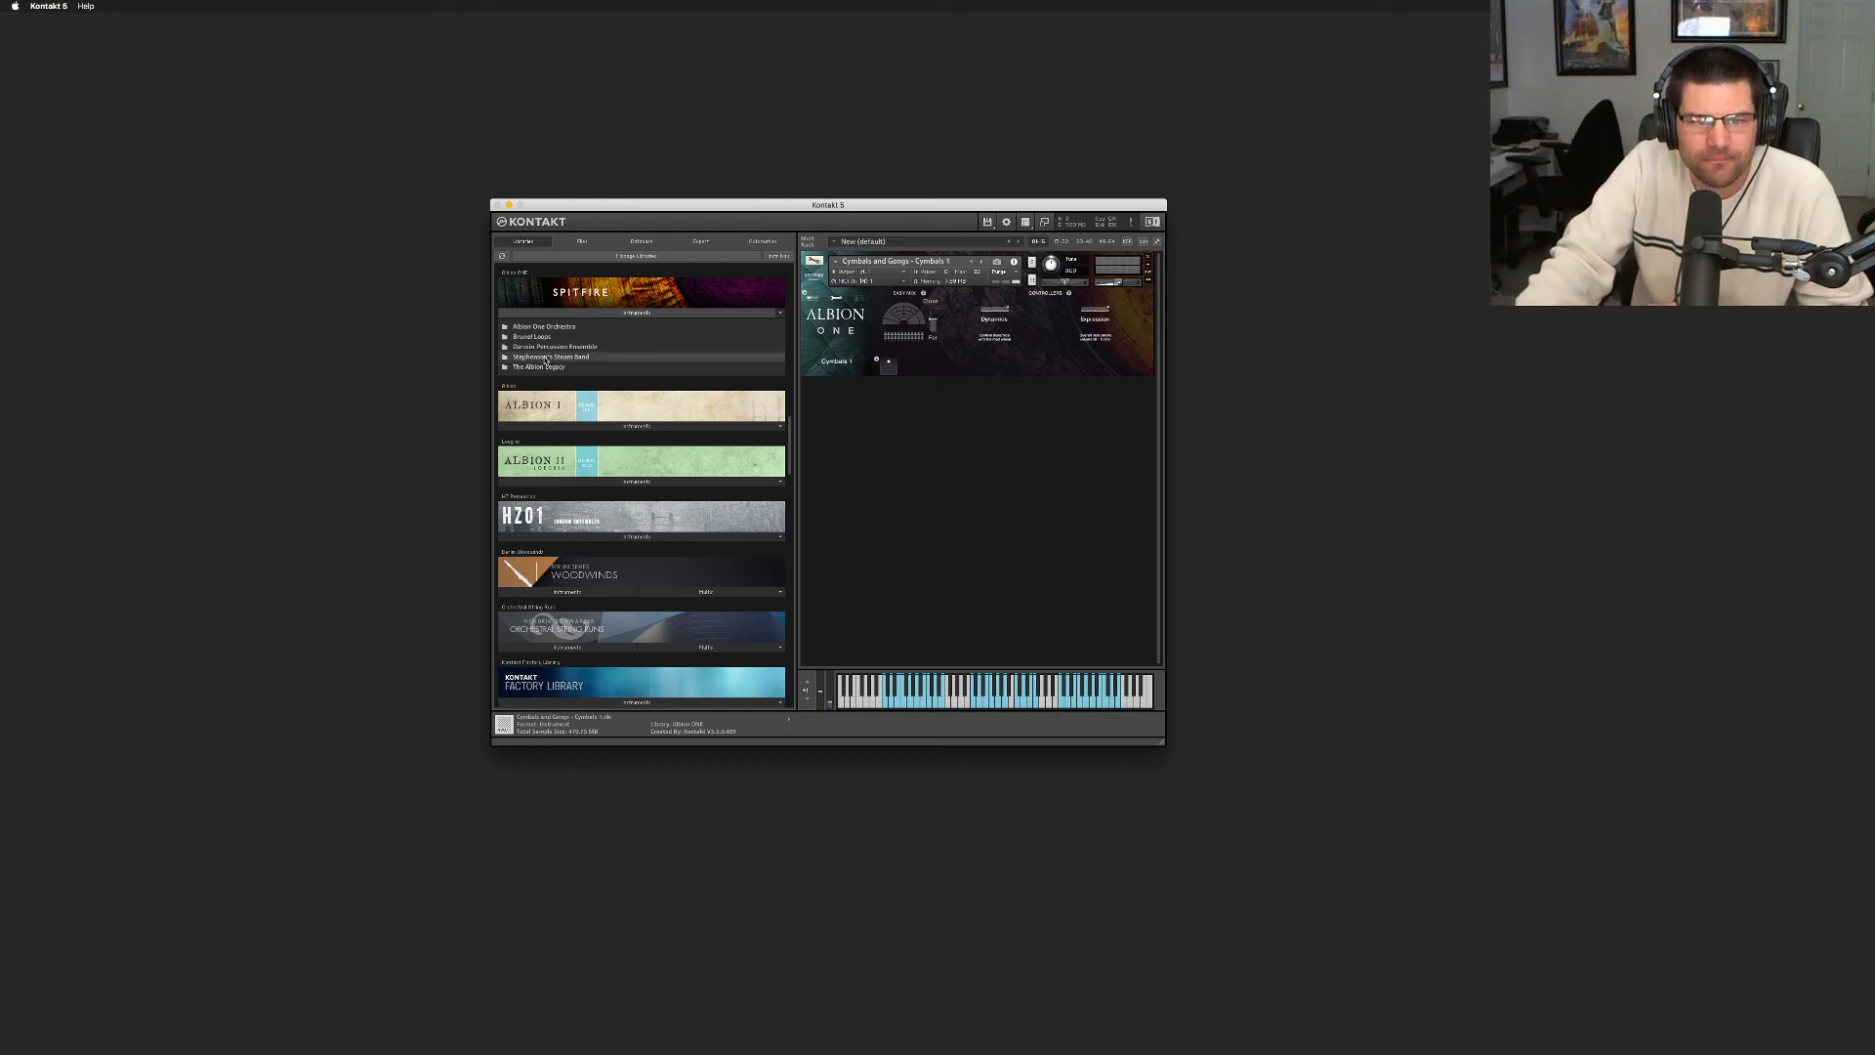
Open the Steam Drones folder in Stephenson's Steam Band and load After The Apocalypse Drone MW - Fractals.nki in place of the cymbals
left_click(550, 356)
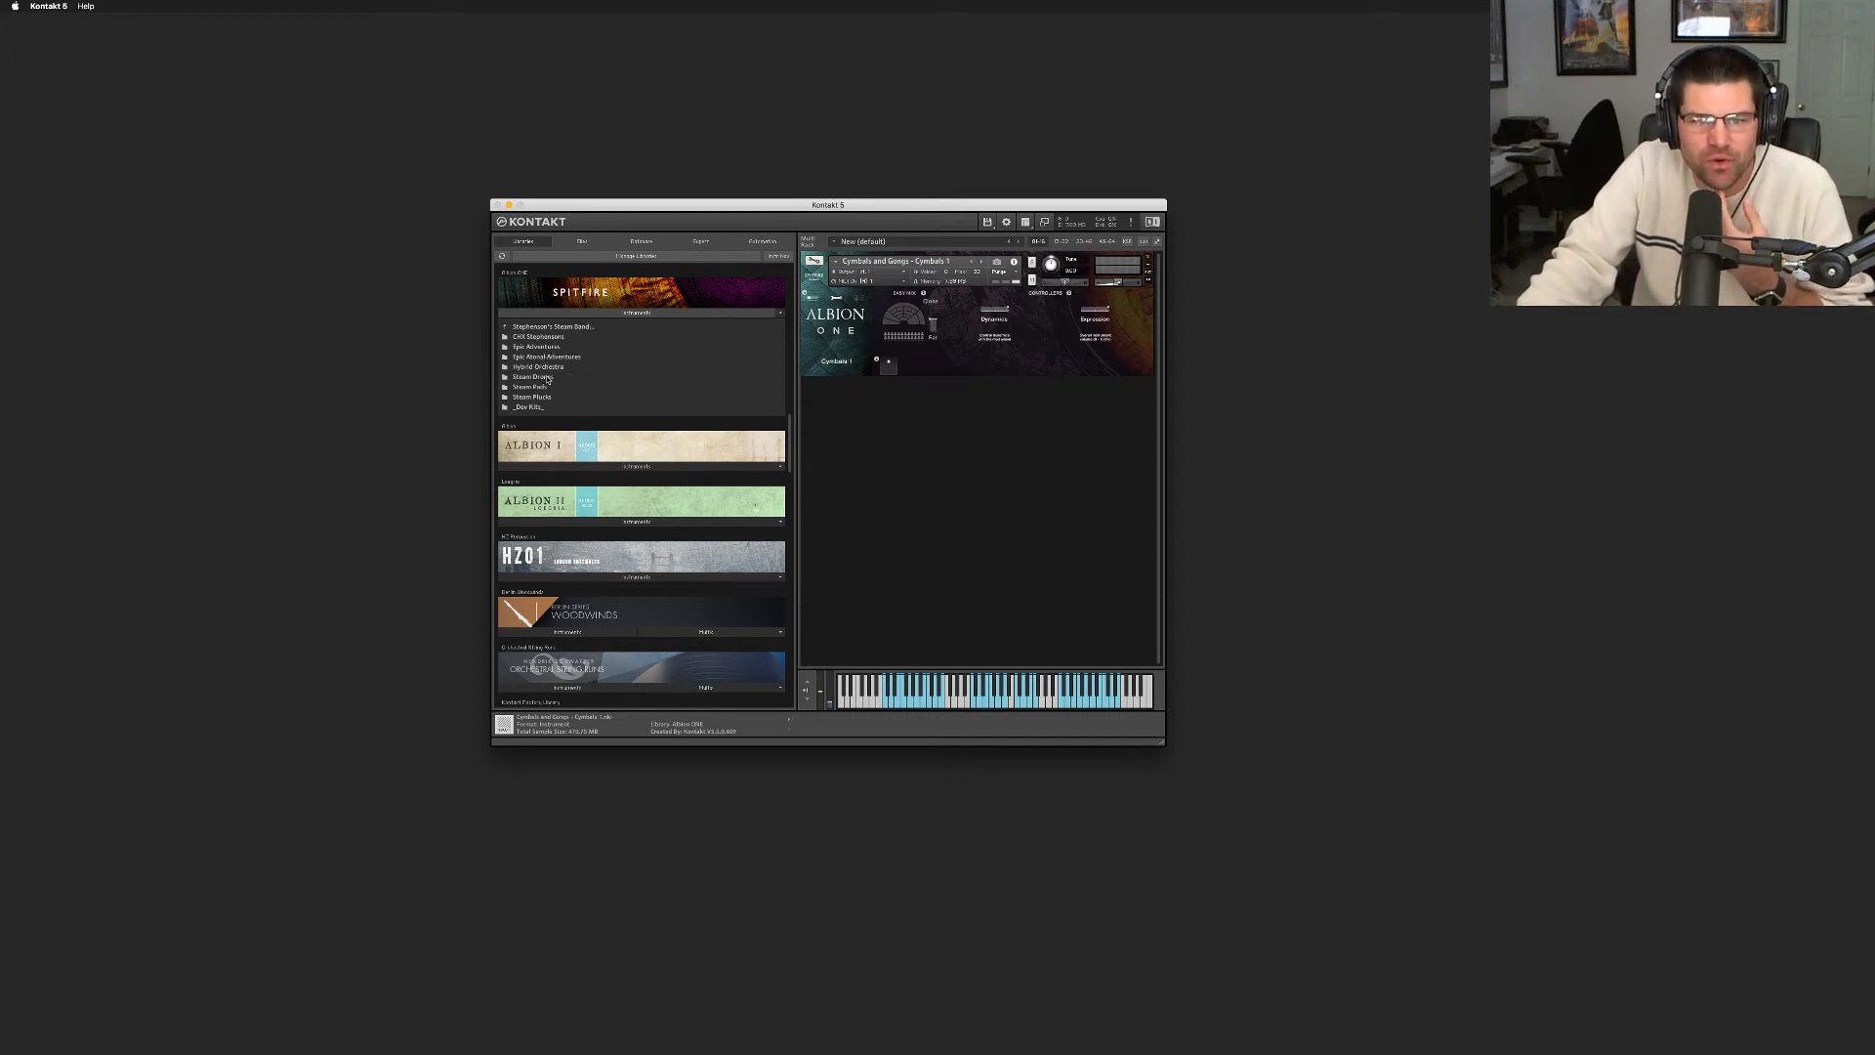
left_click(549, 378)
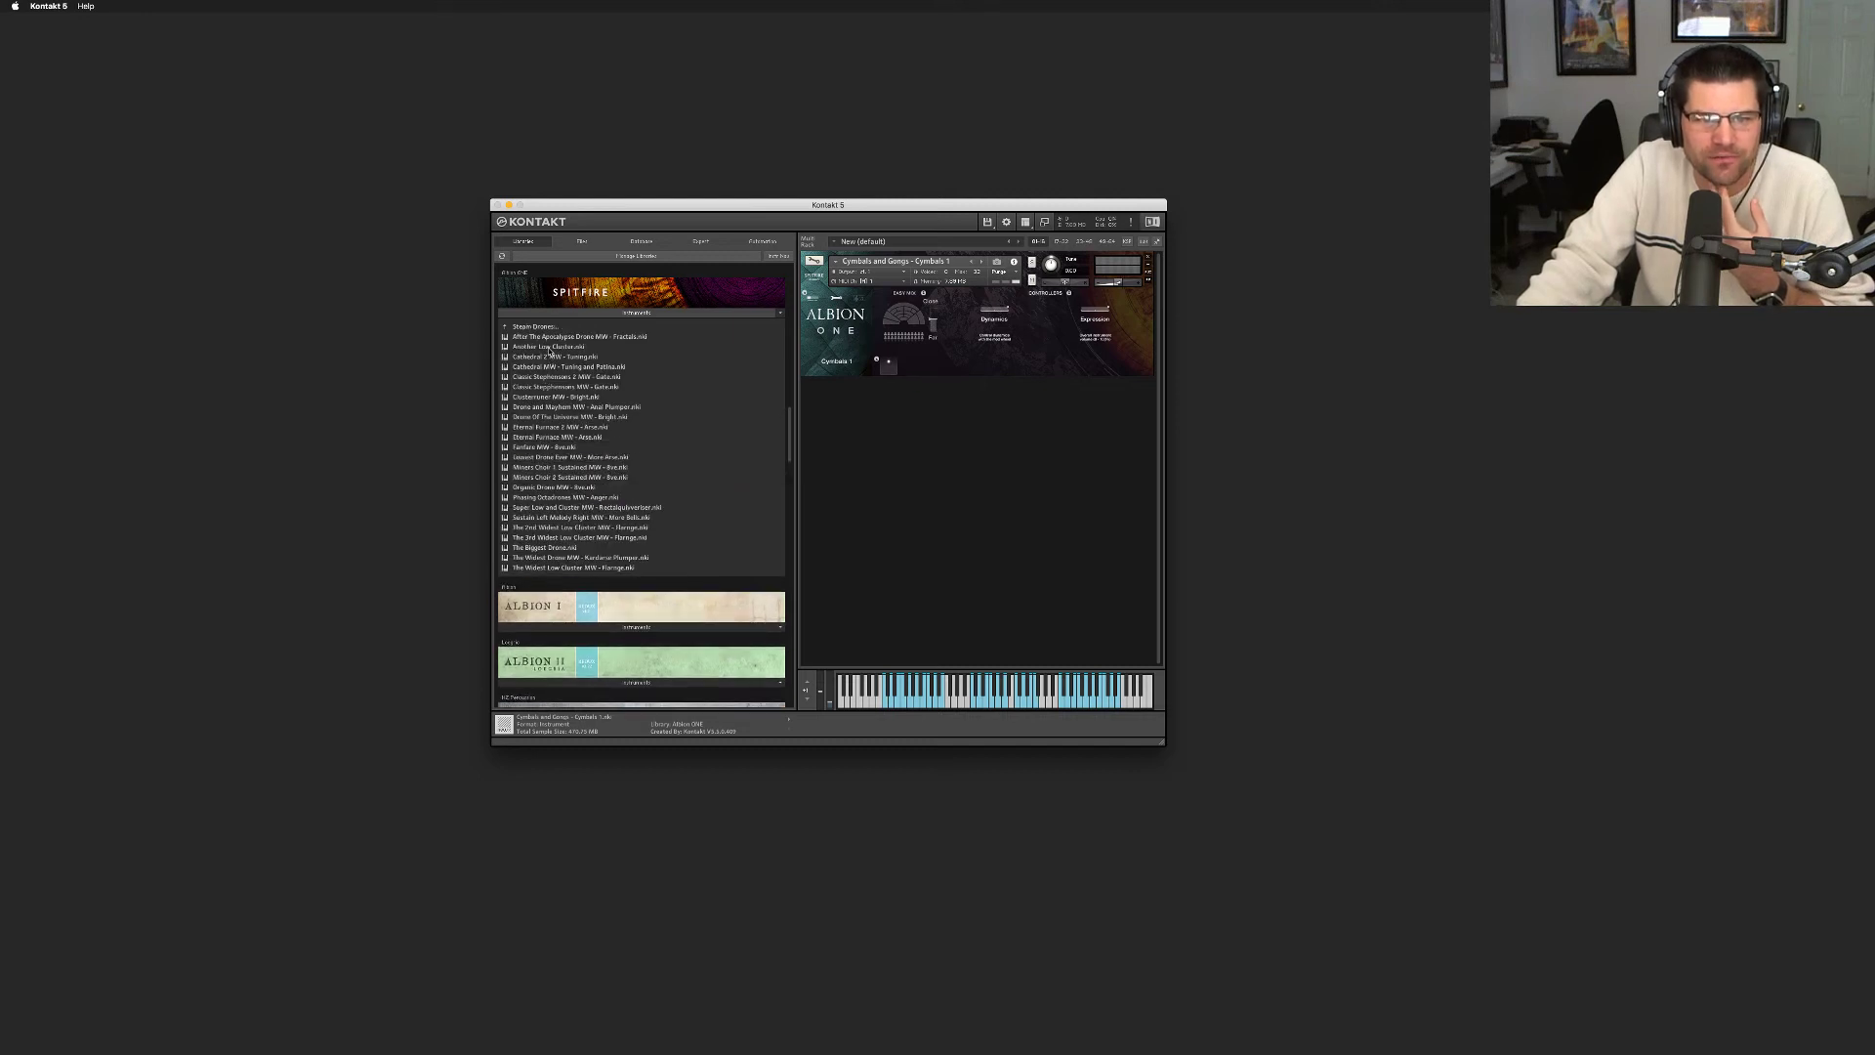
left_click(548, 348)
left_click(543, 338)
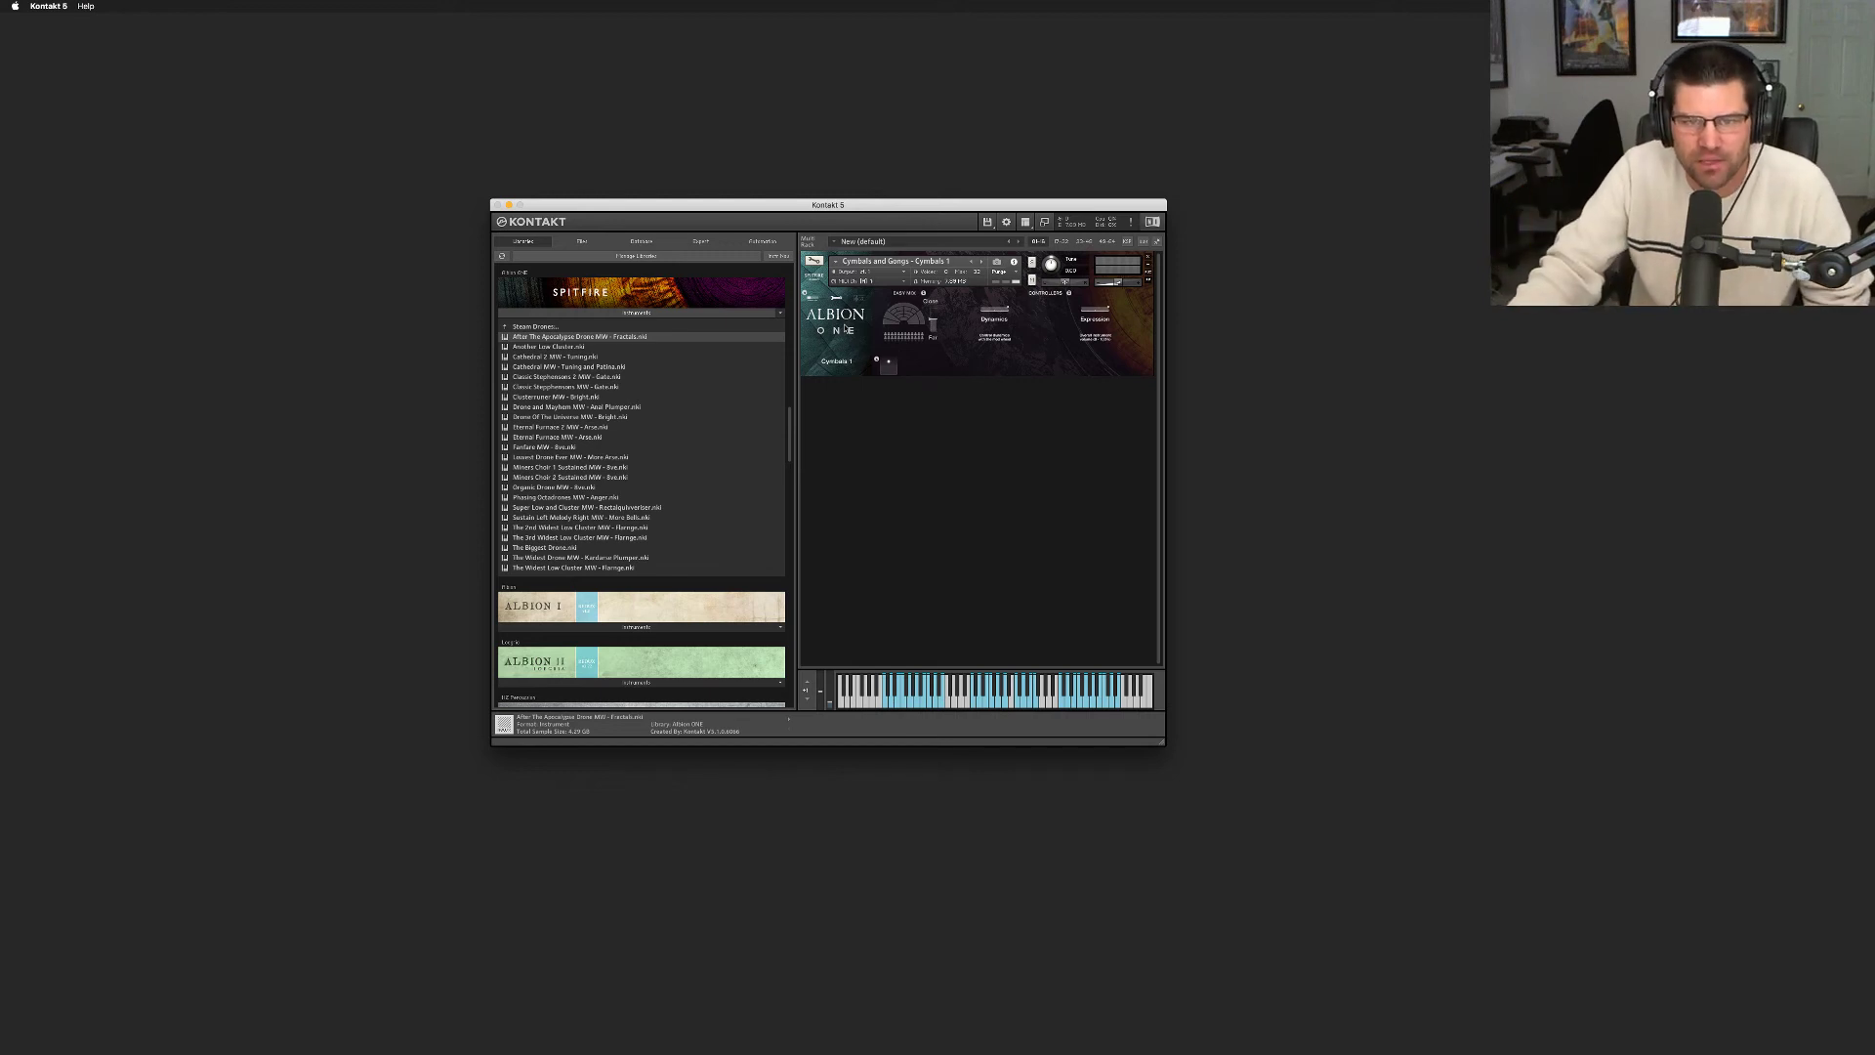
double_click(573, 336)
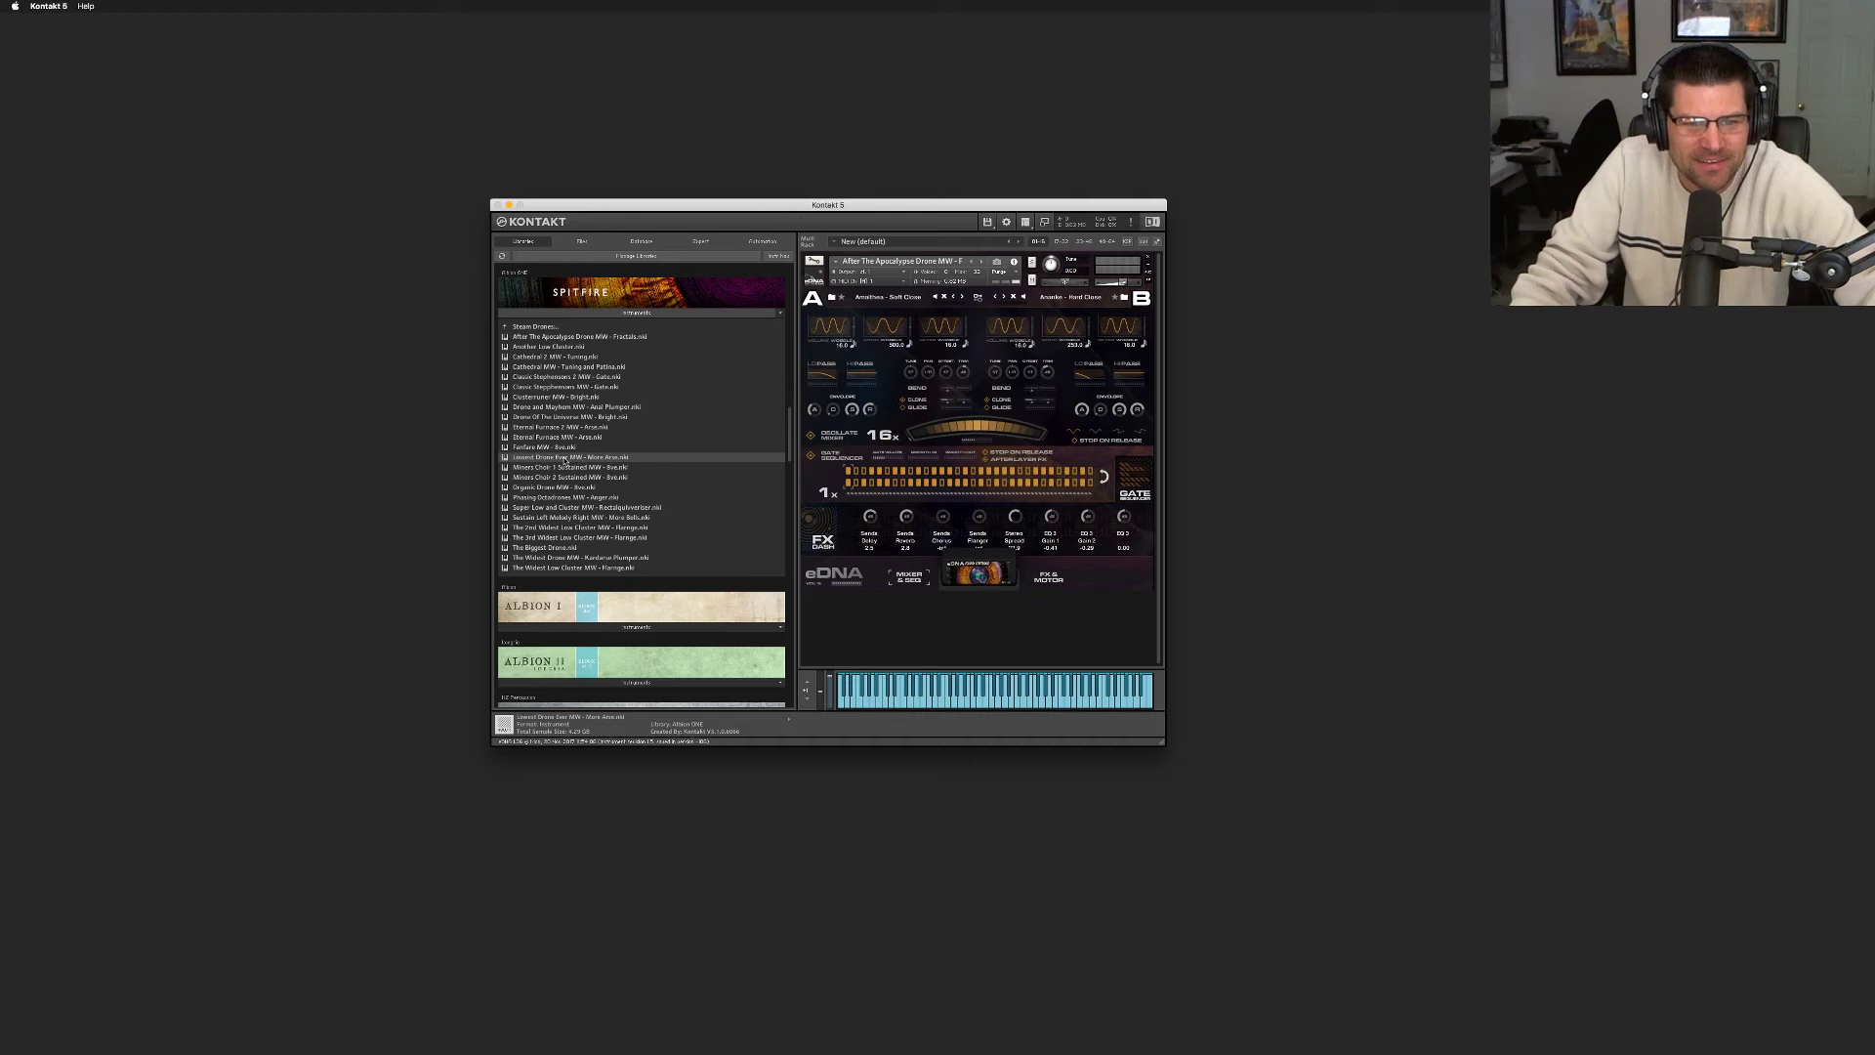
Replace the loaded instrument with Lowest Drone Ever MW - More Area.nki
left_click_drag(570, 457, 856, 392)
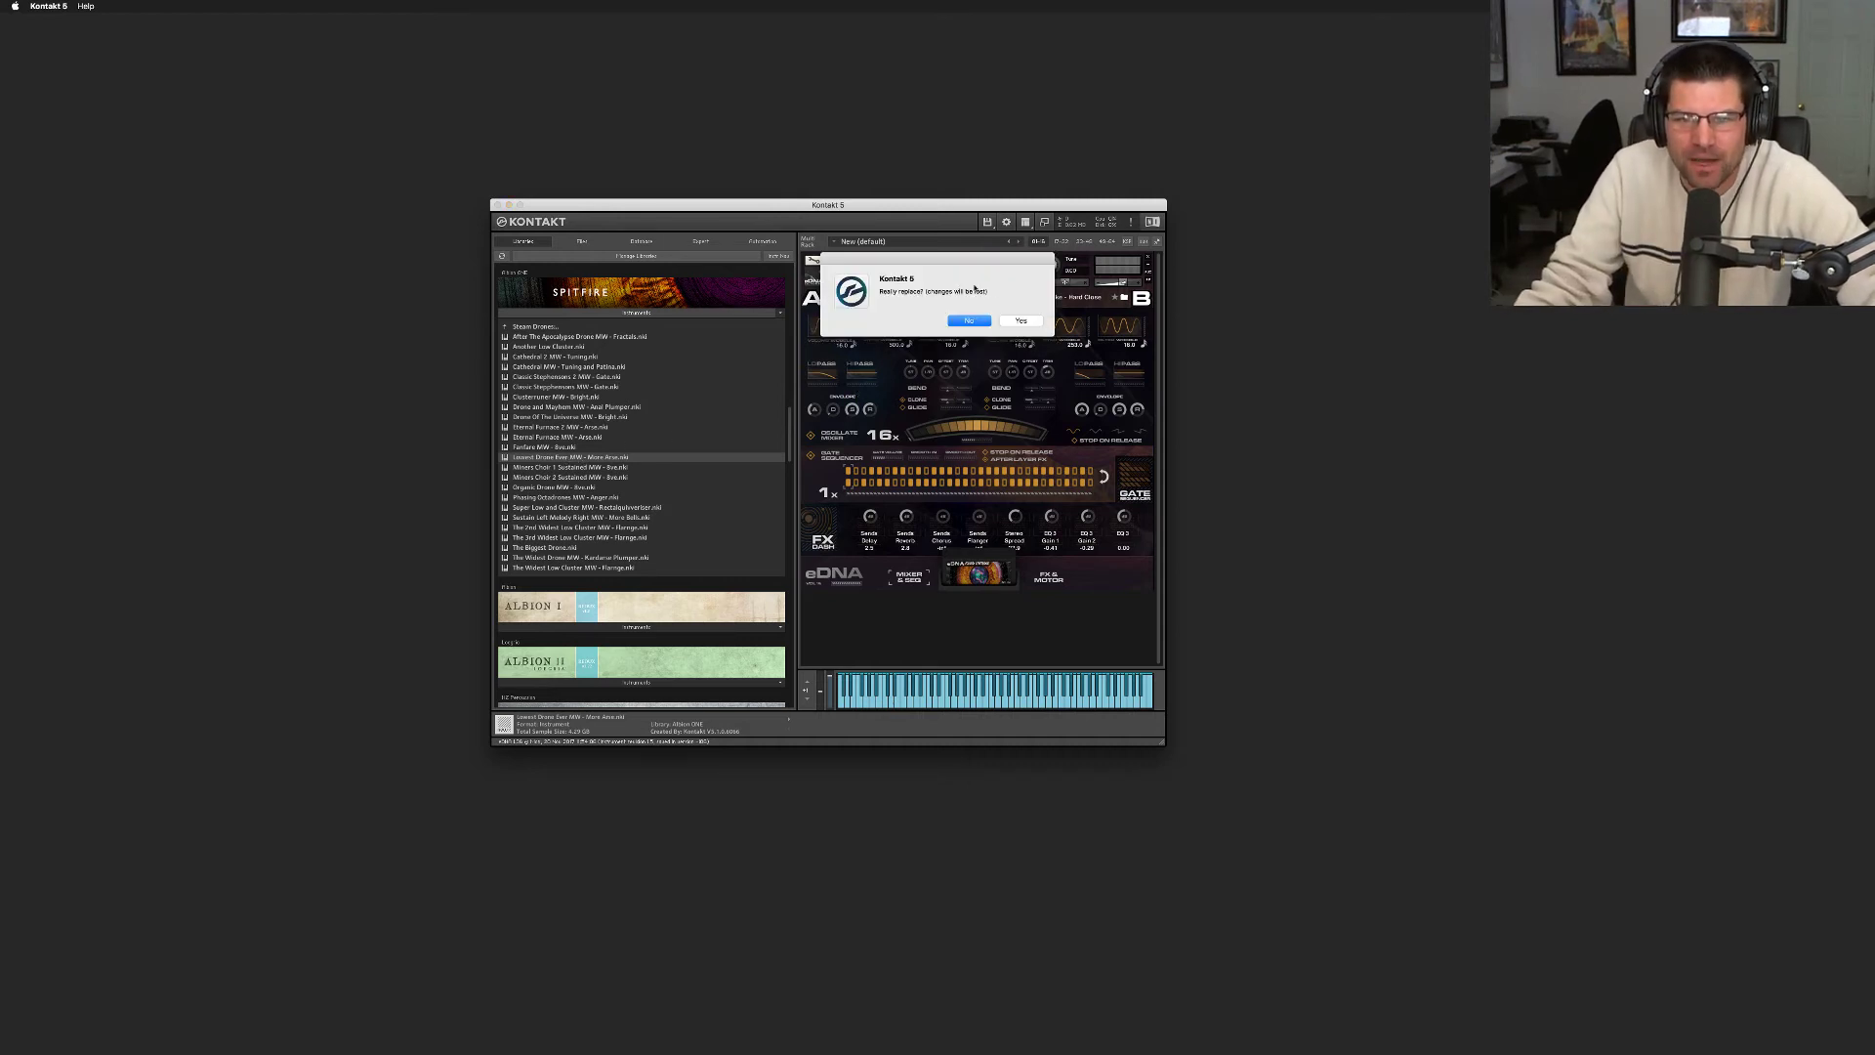
left_click(1017, 323)
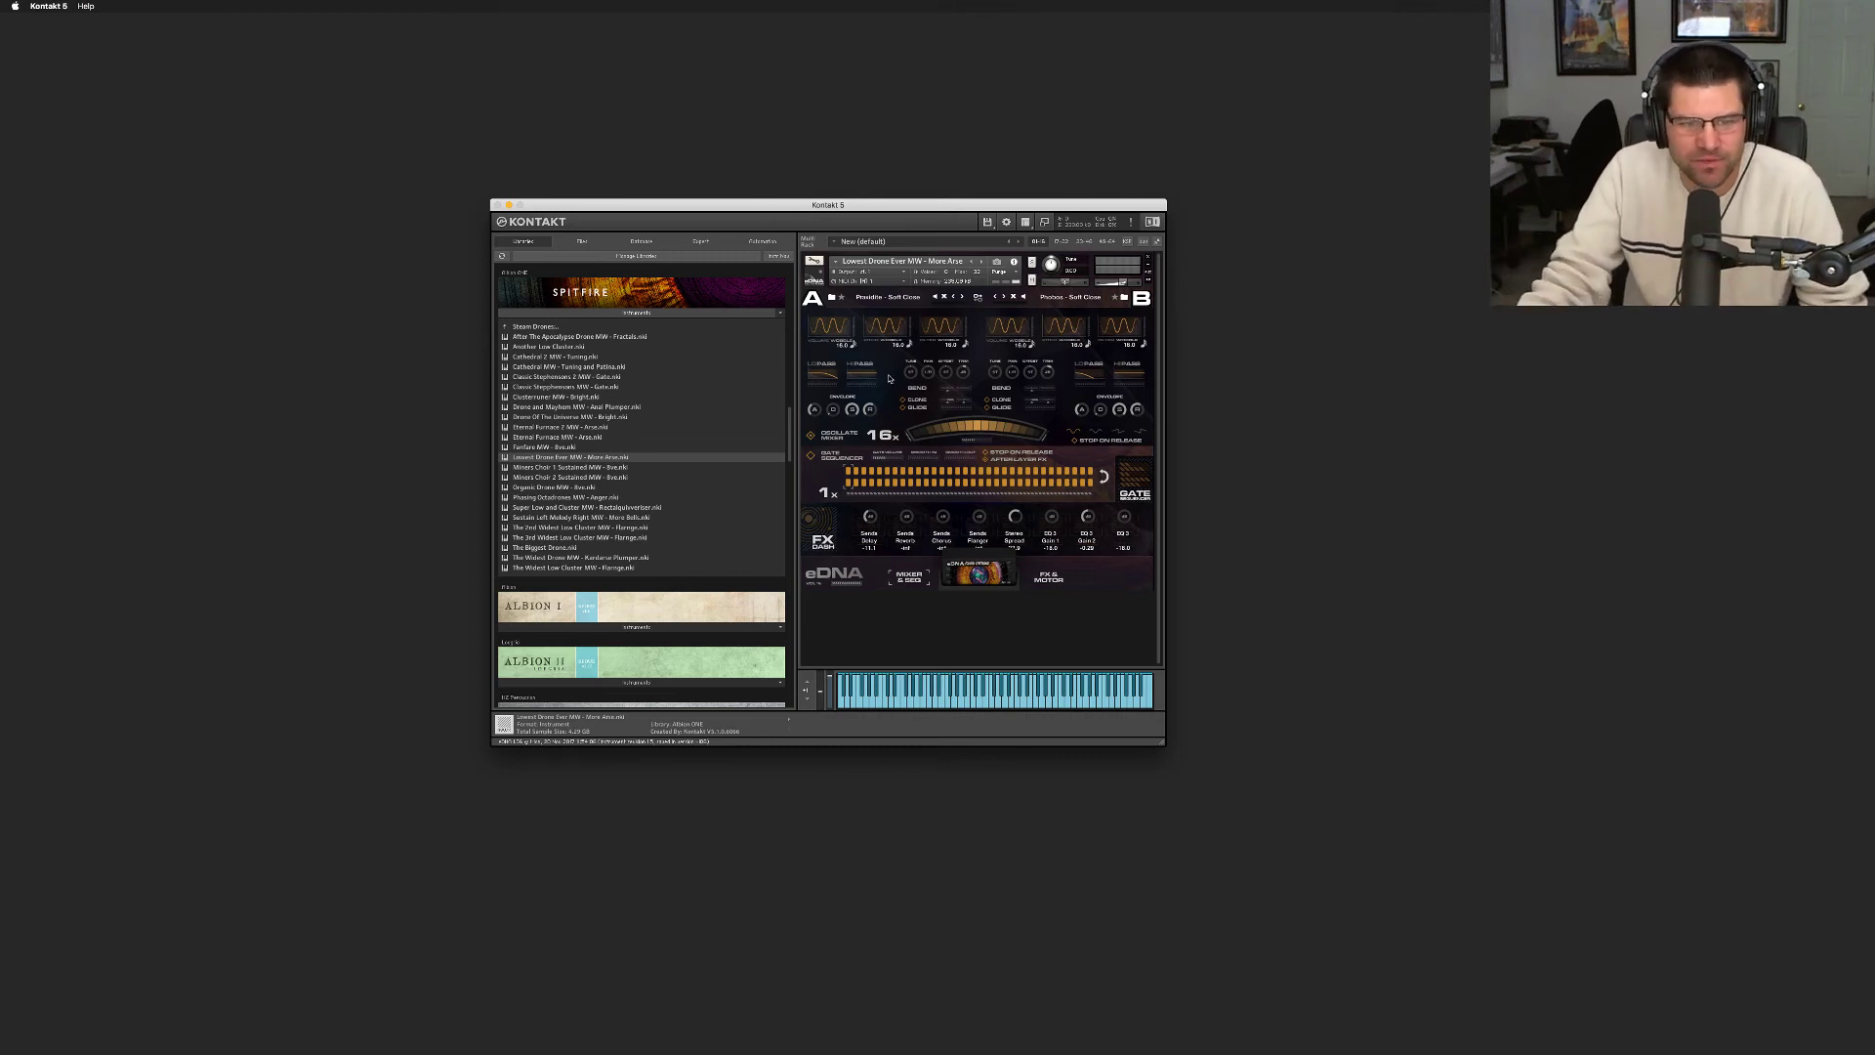
Open the Steam Pads folder in Stephenson's Steam Band and replace the loaded drone with Epic to Epicer MW - Biggerer.nki
scroll(665, 467, "down", 2)
scroll(664, 464, "up", 2)
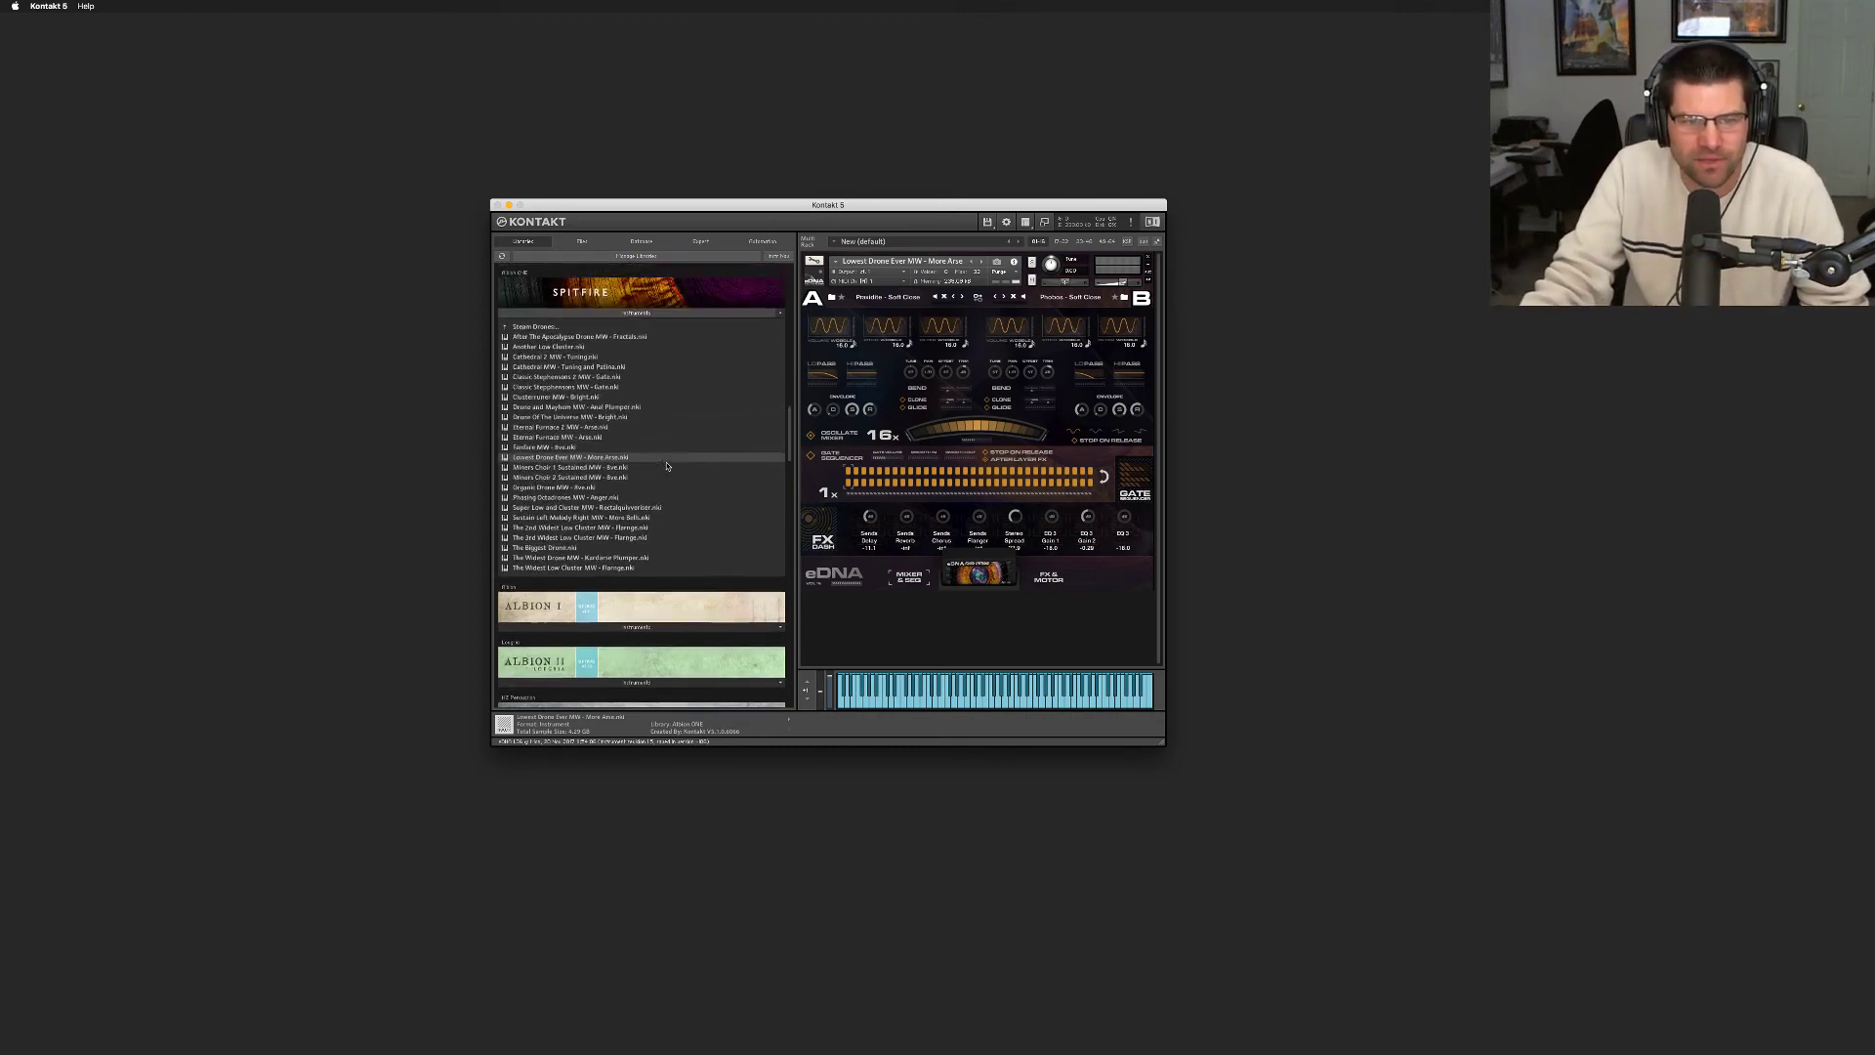
left_click(535, 339)
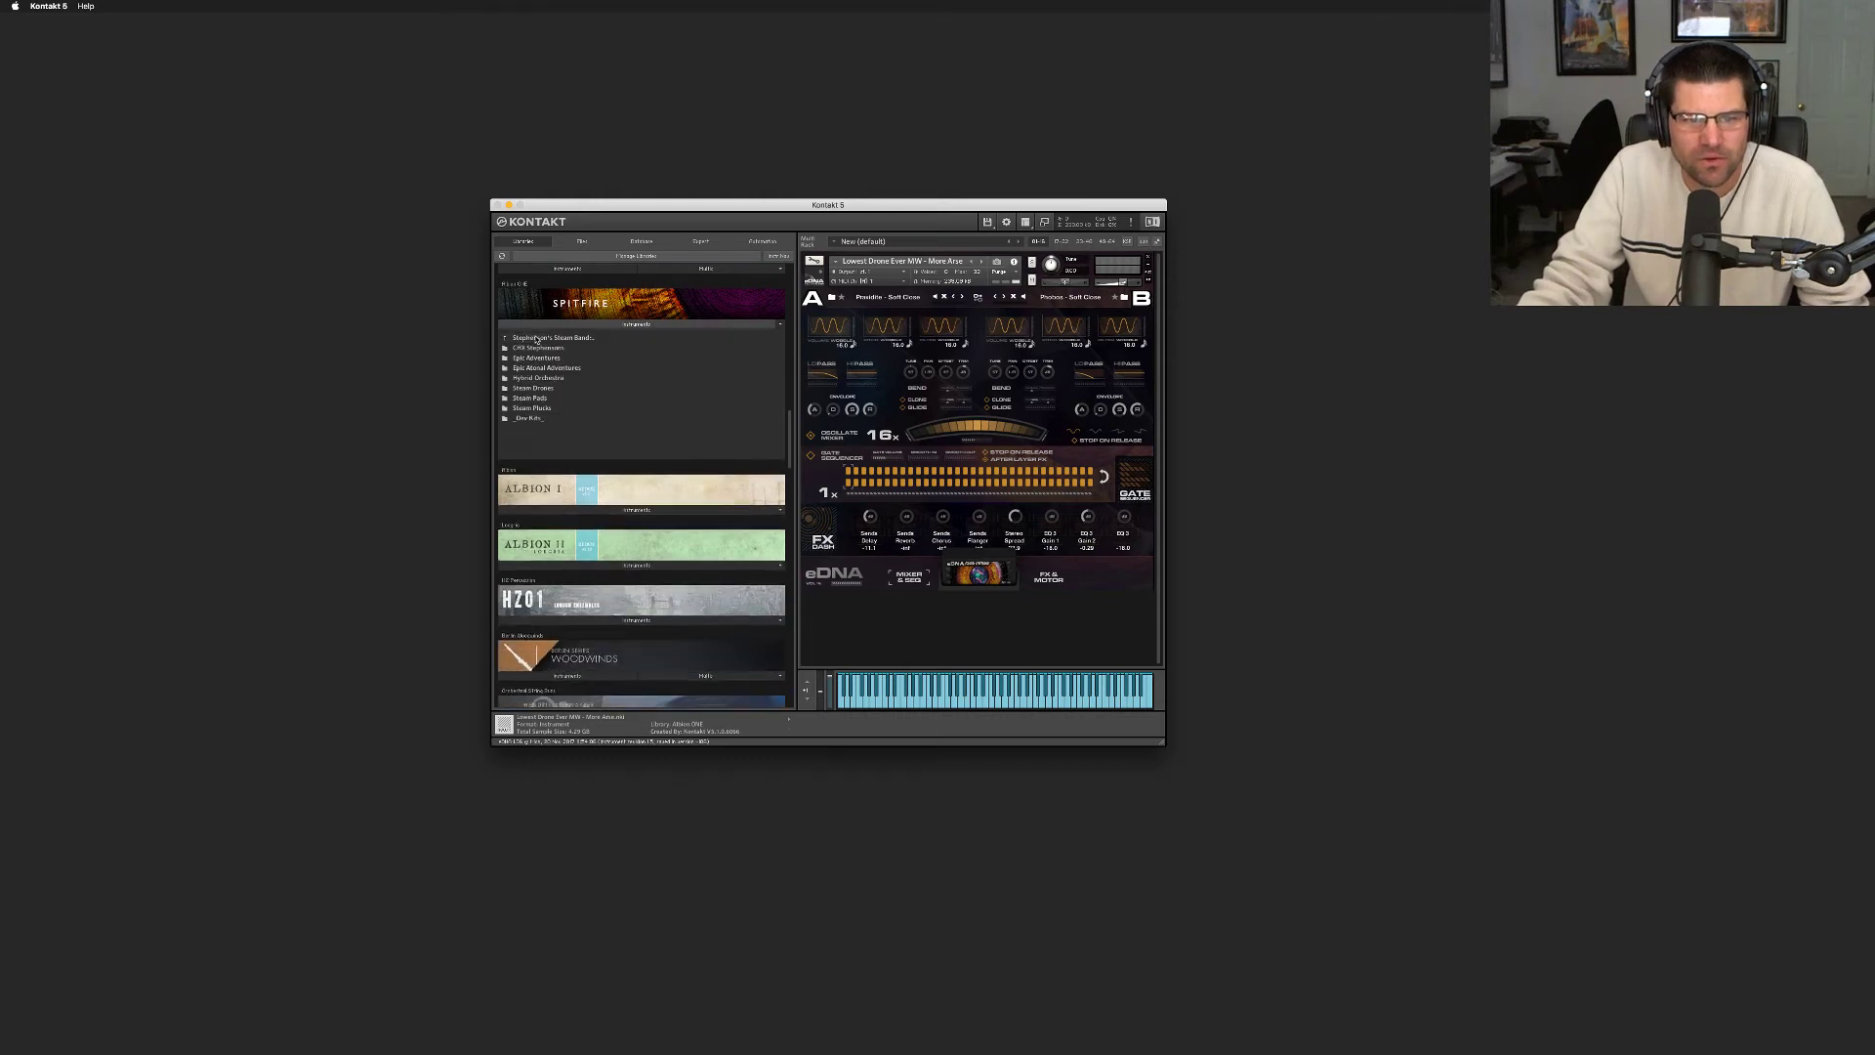
left_click(539, 399)
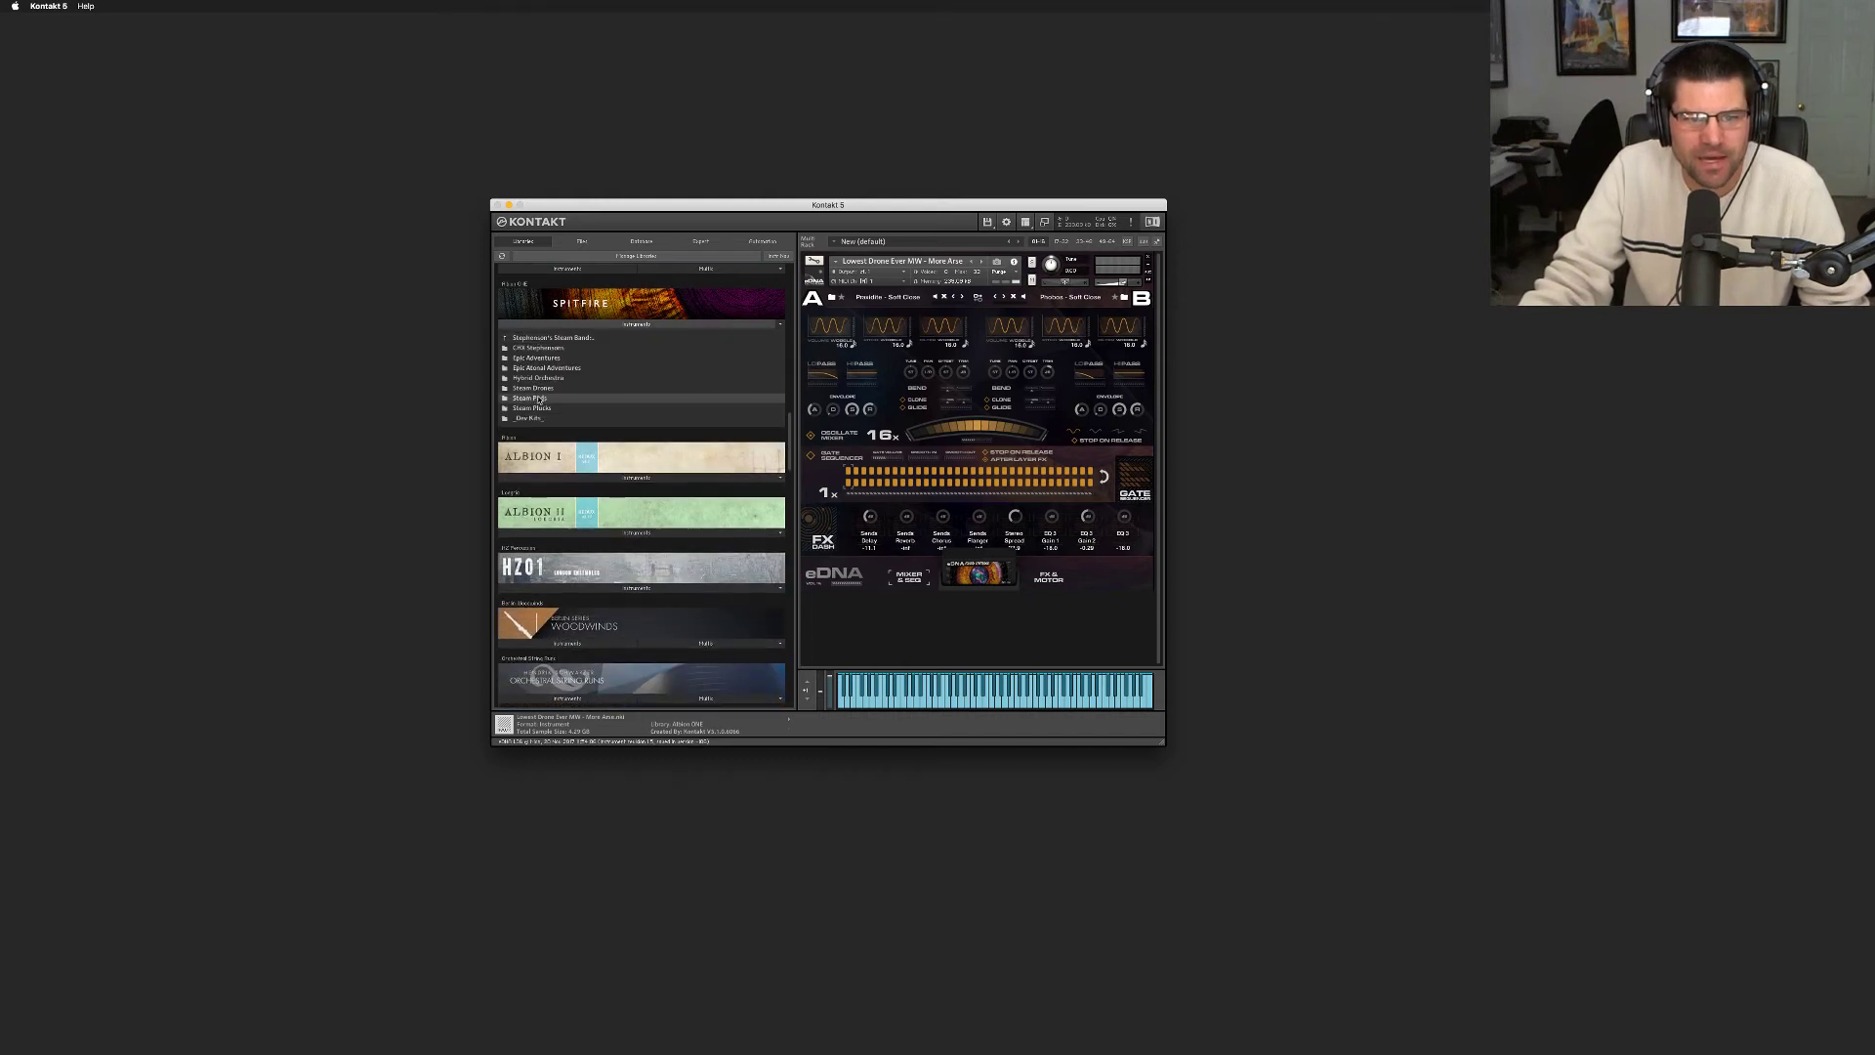
scroll(616, 411, "down", 3)
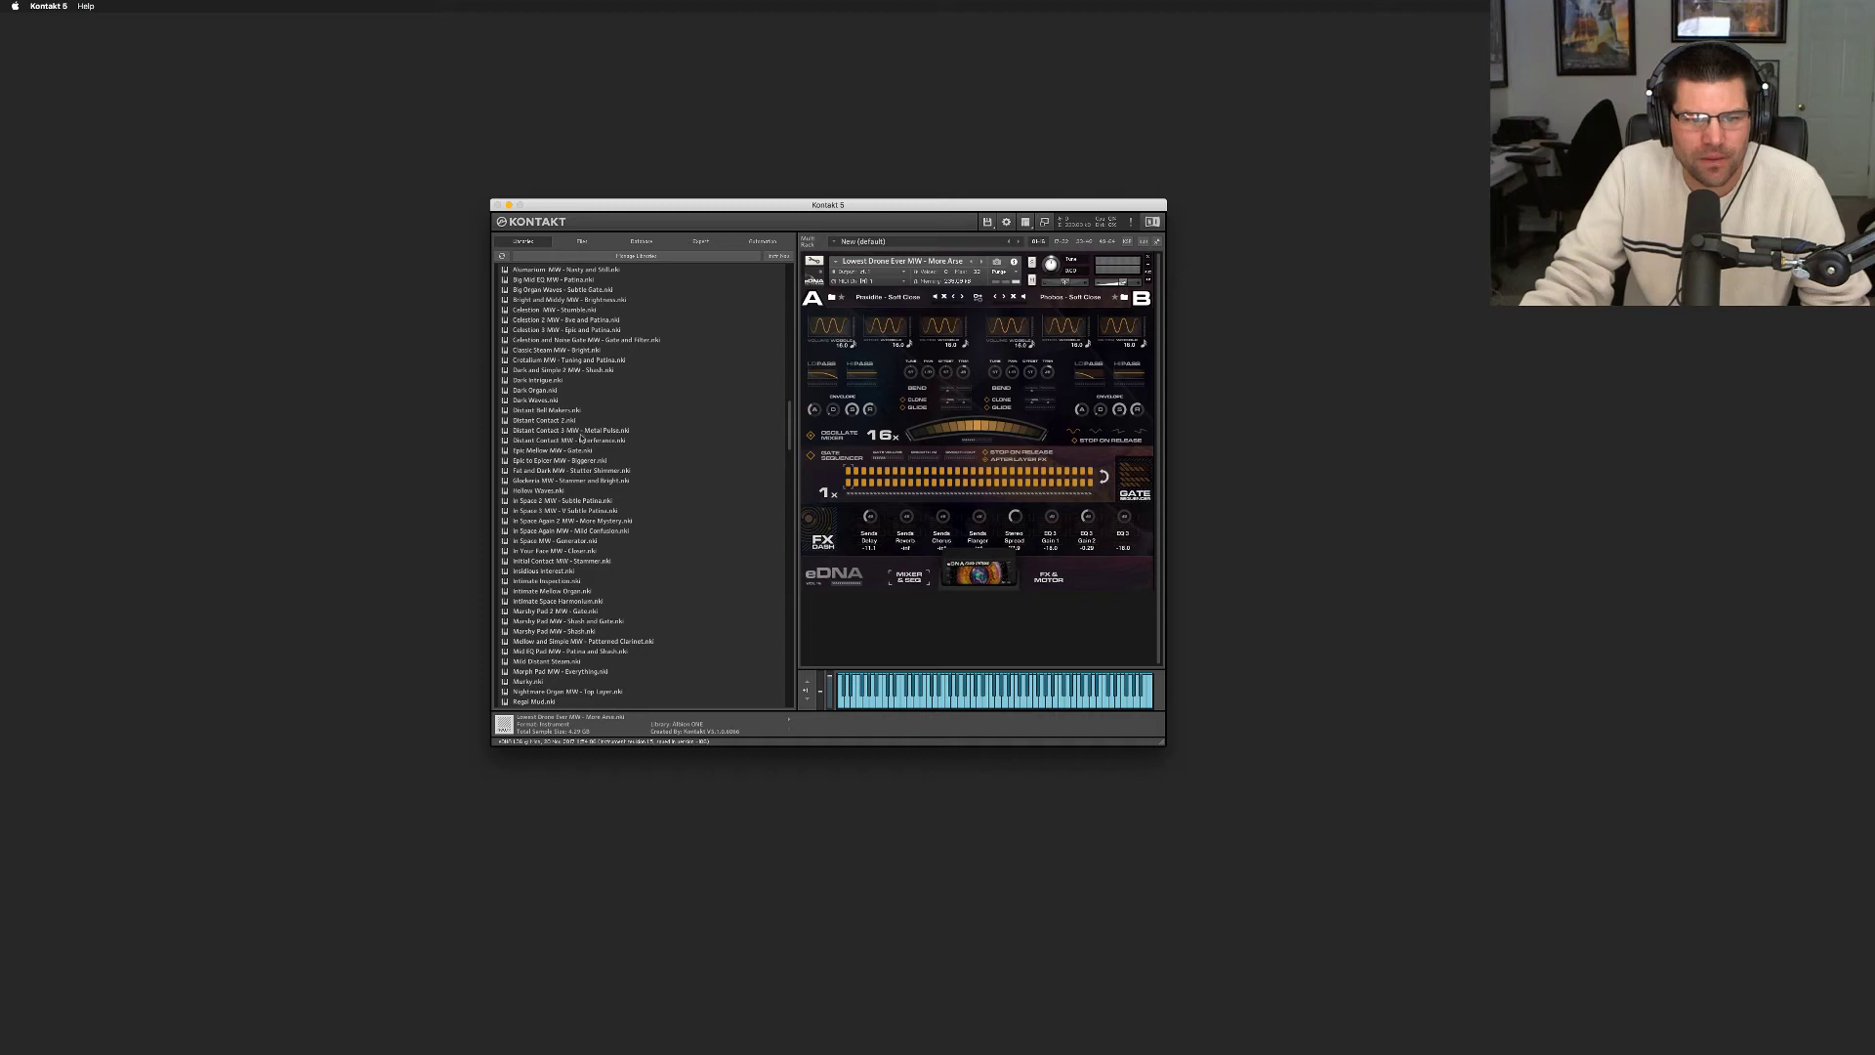
left_click(561, 451)
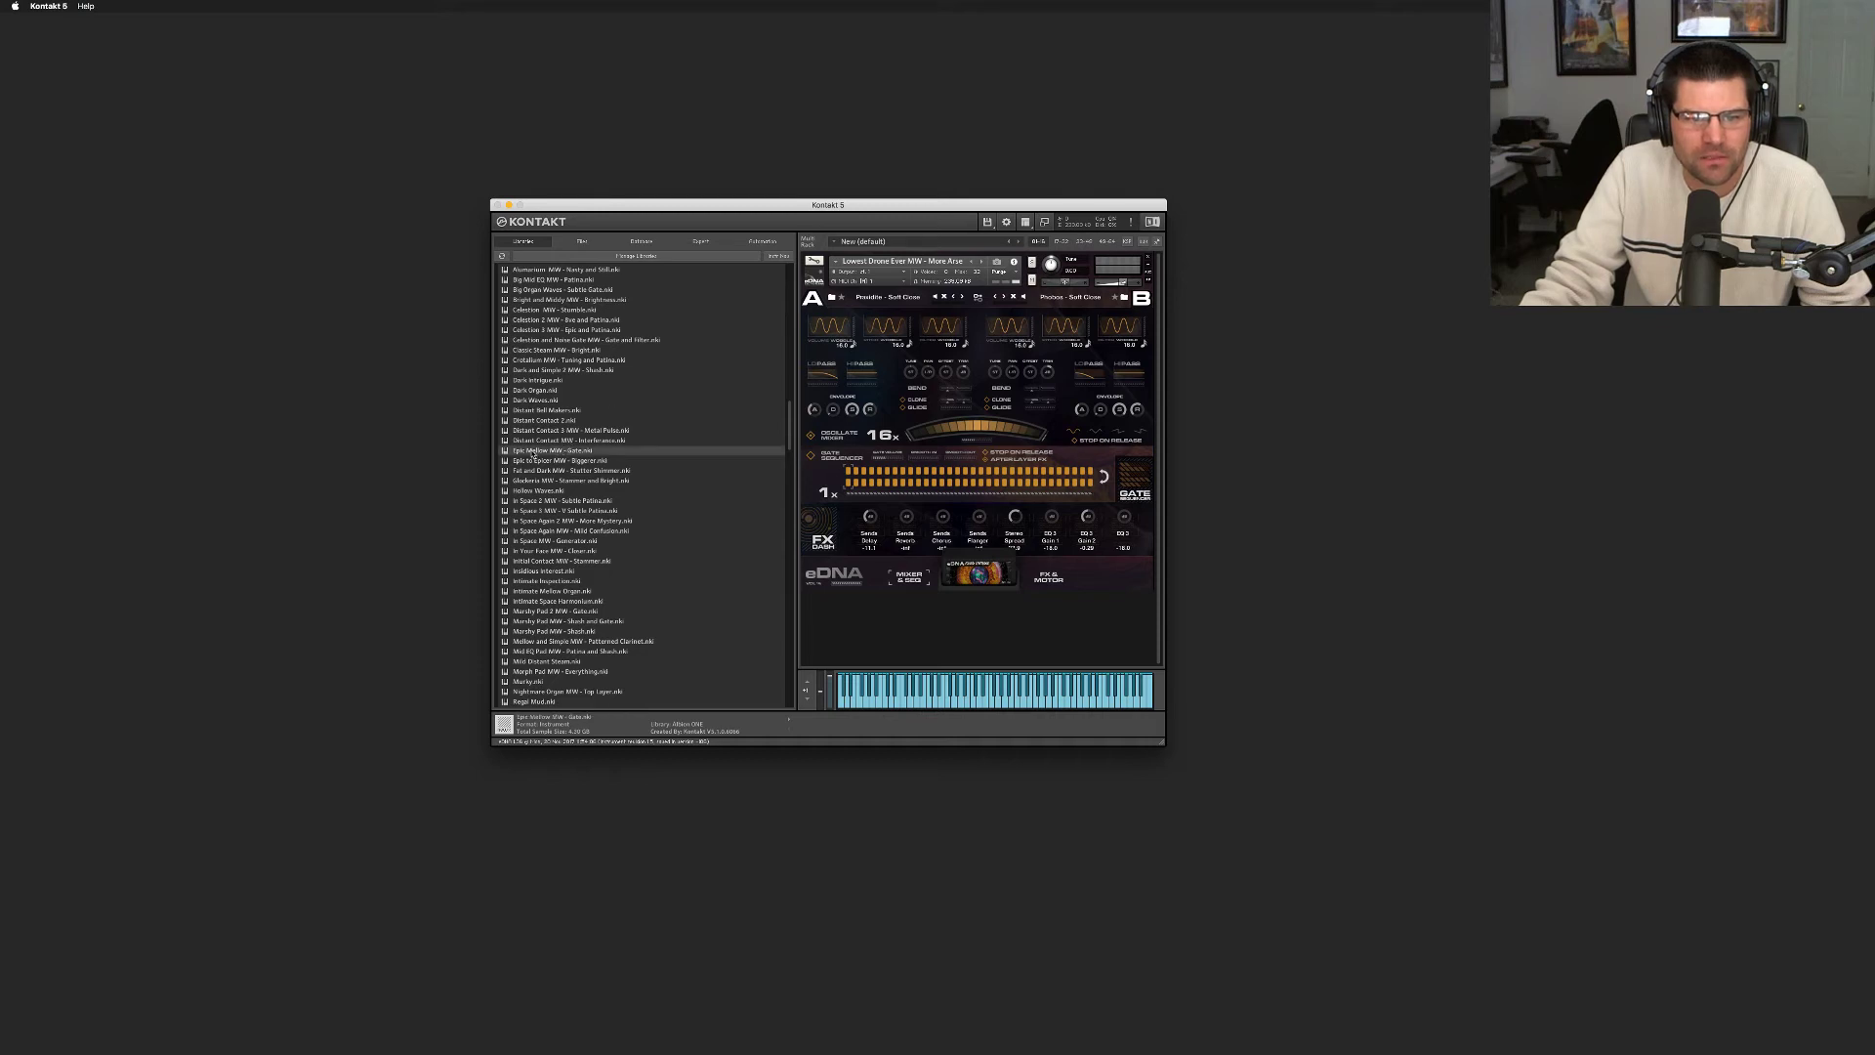
left_click_drag(536, 461, 834, 408)
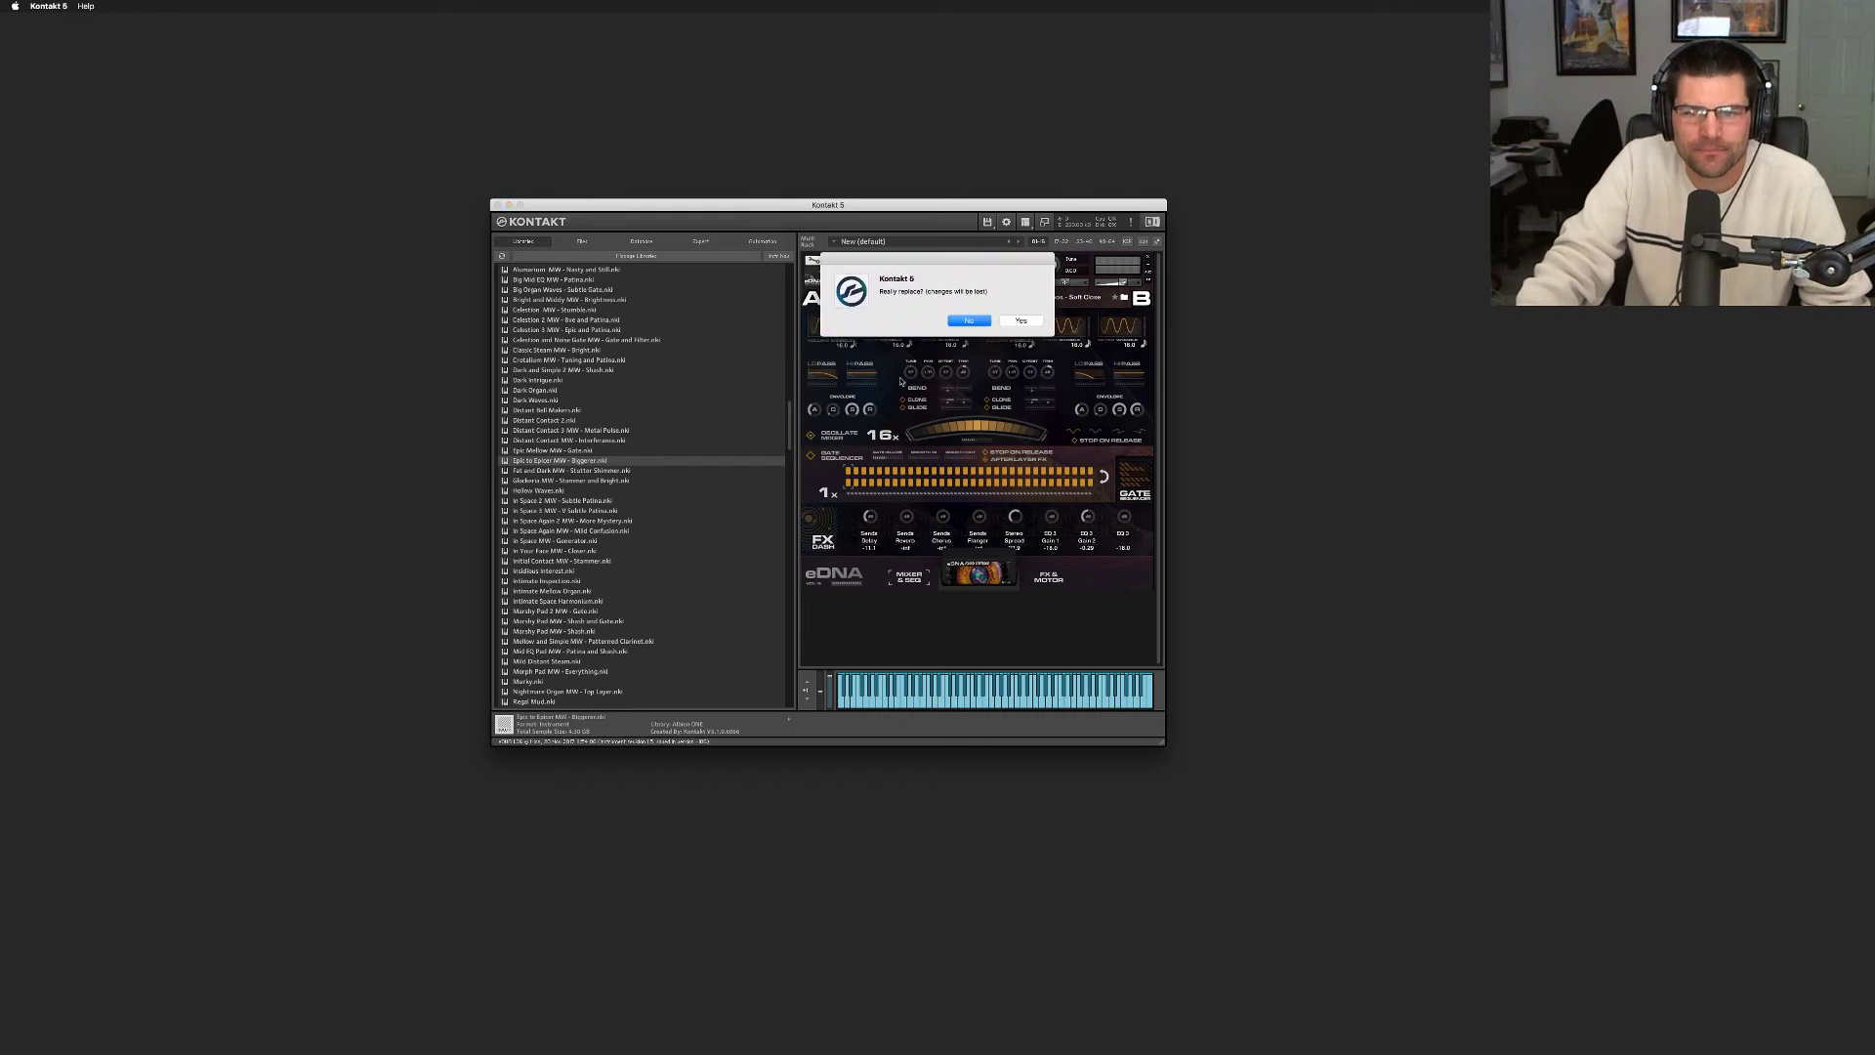
left_click(1019, 321)
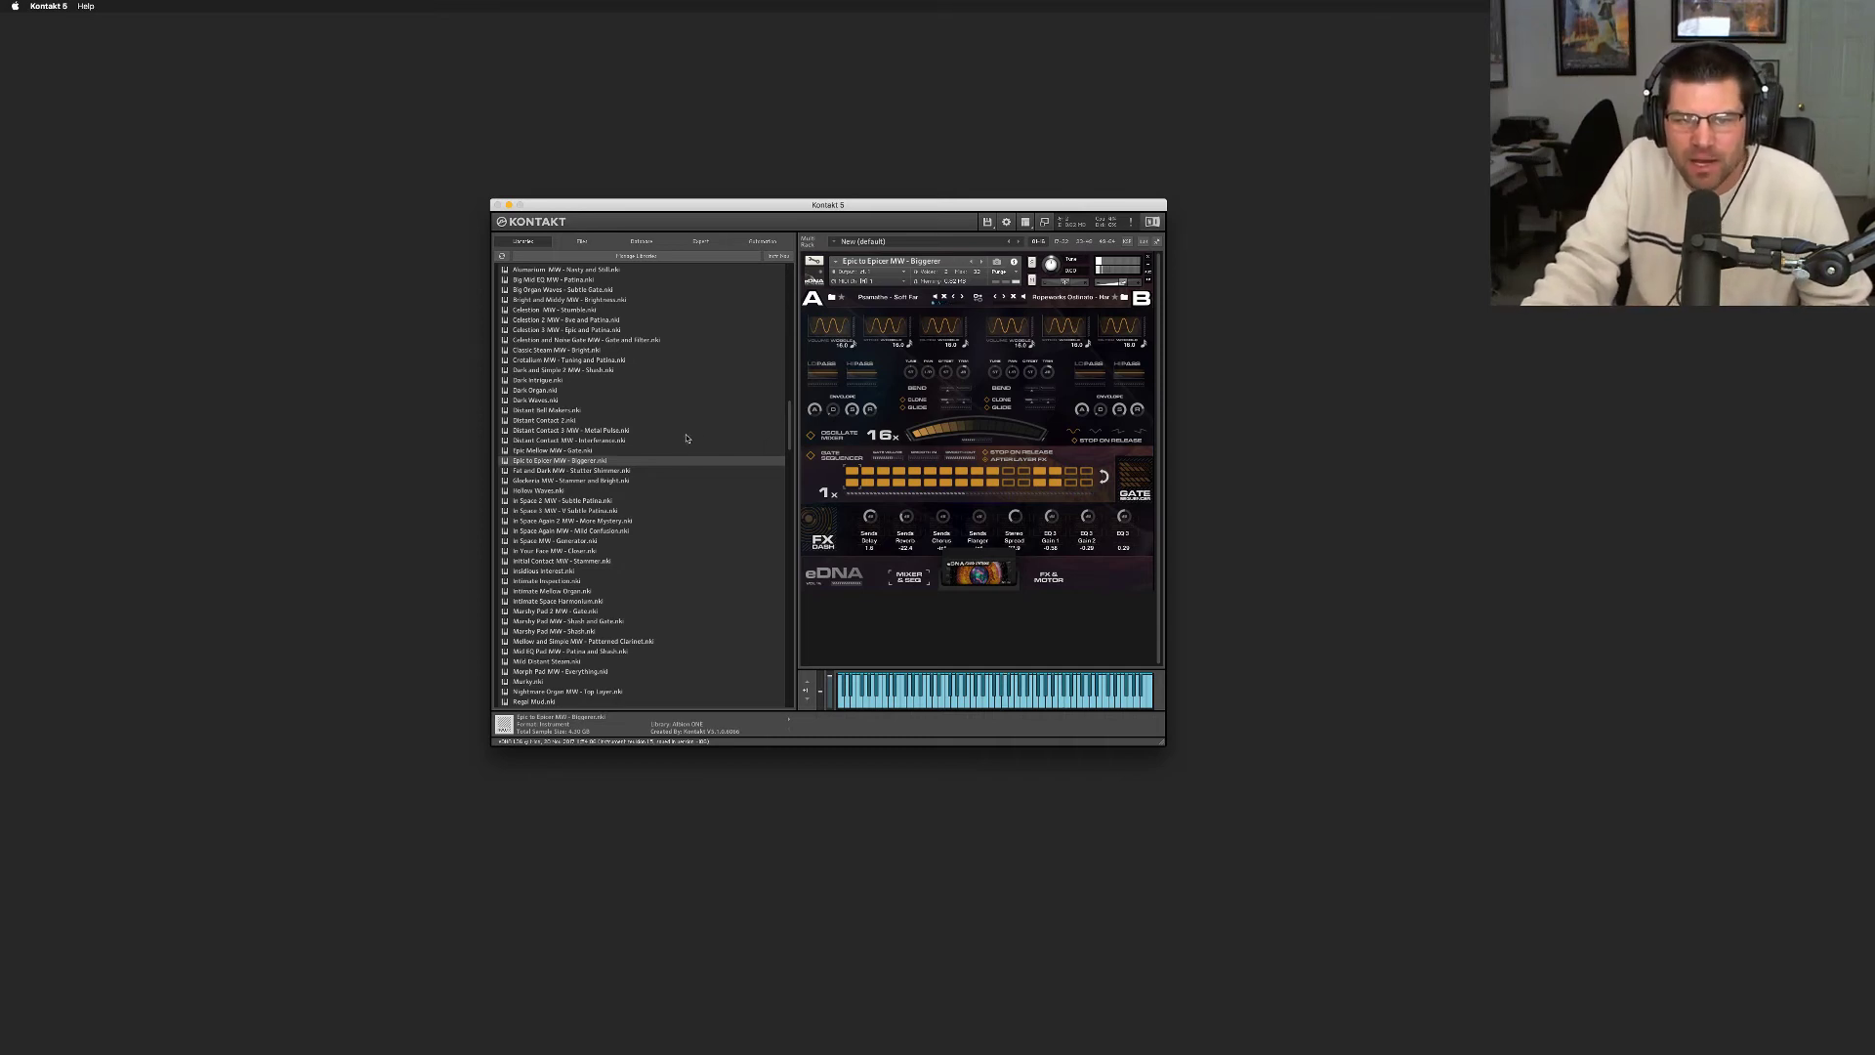
Look through the Epic Atonal Adventures folder and return to the Albion ONE library's top-level folder list
scroll(752, 437, "up", 3)
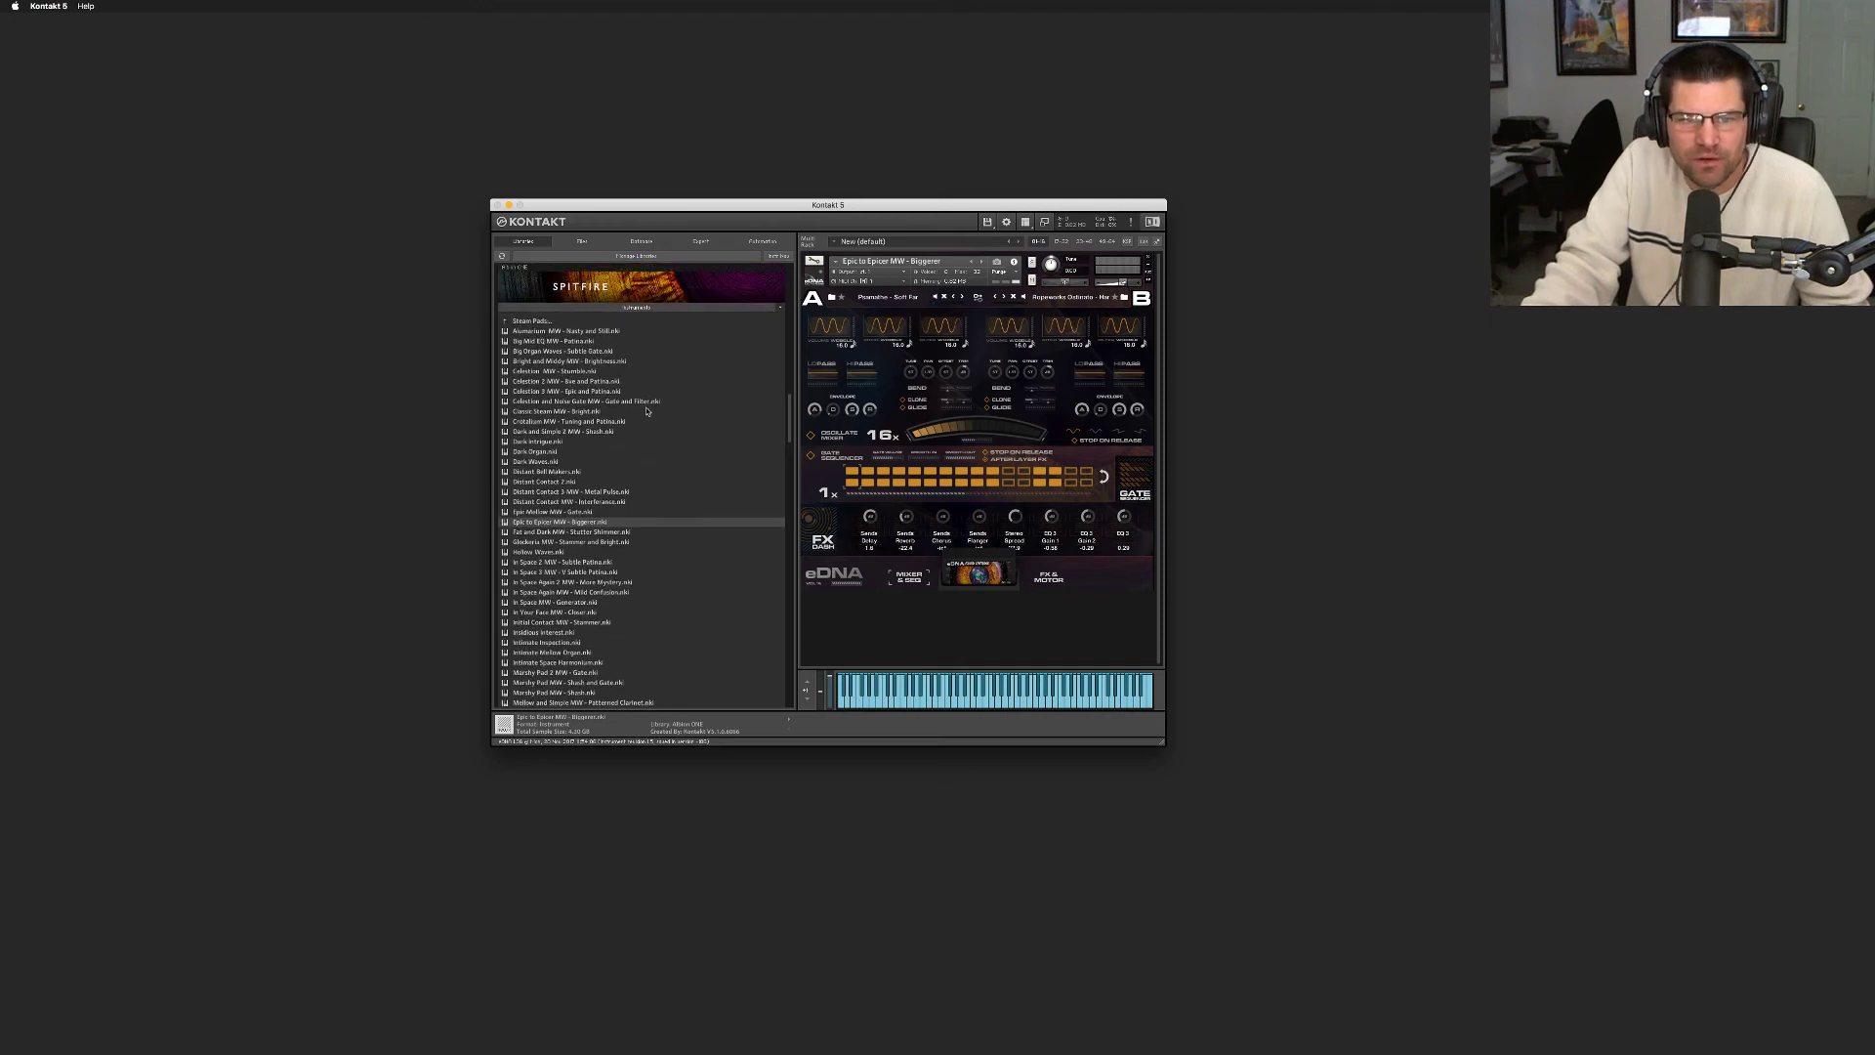
left_click(545, 321)
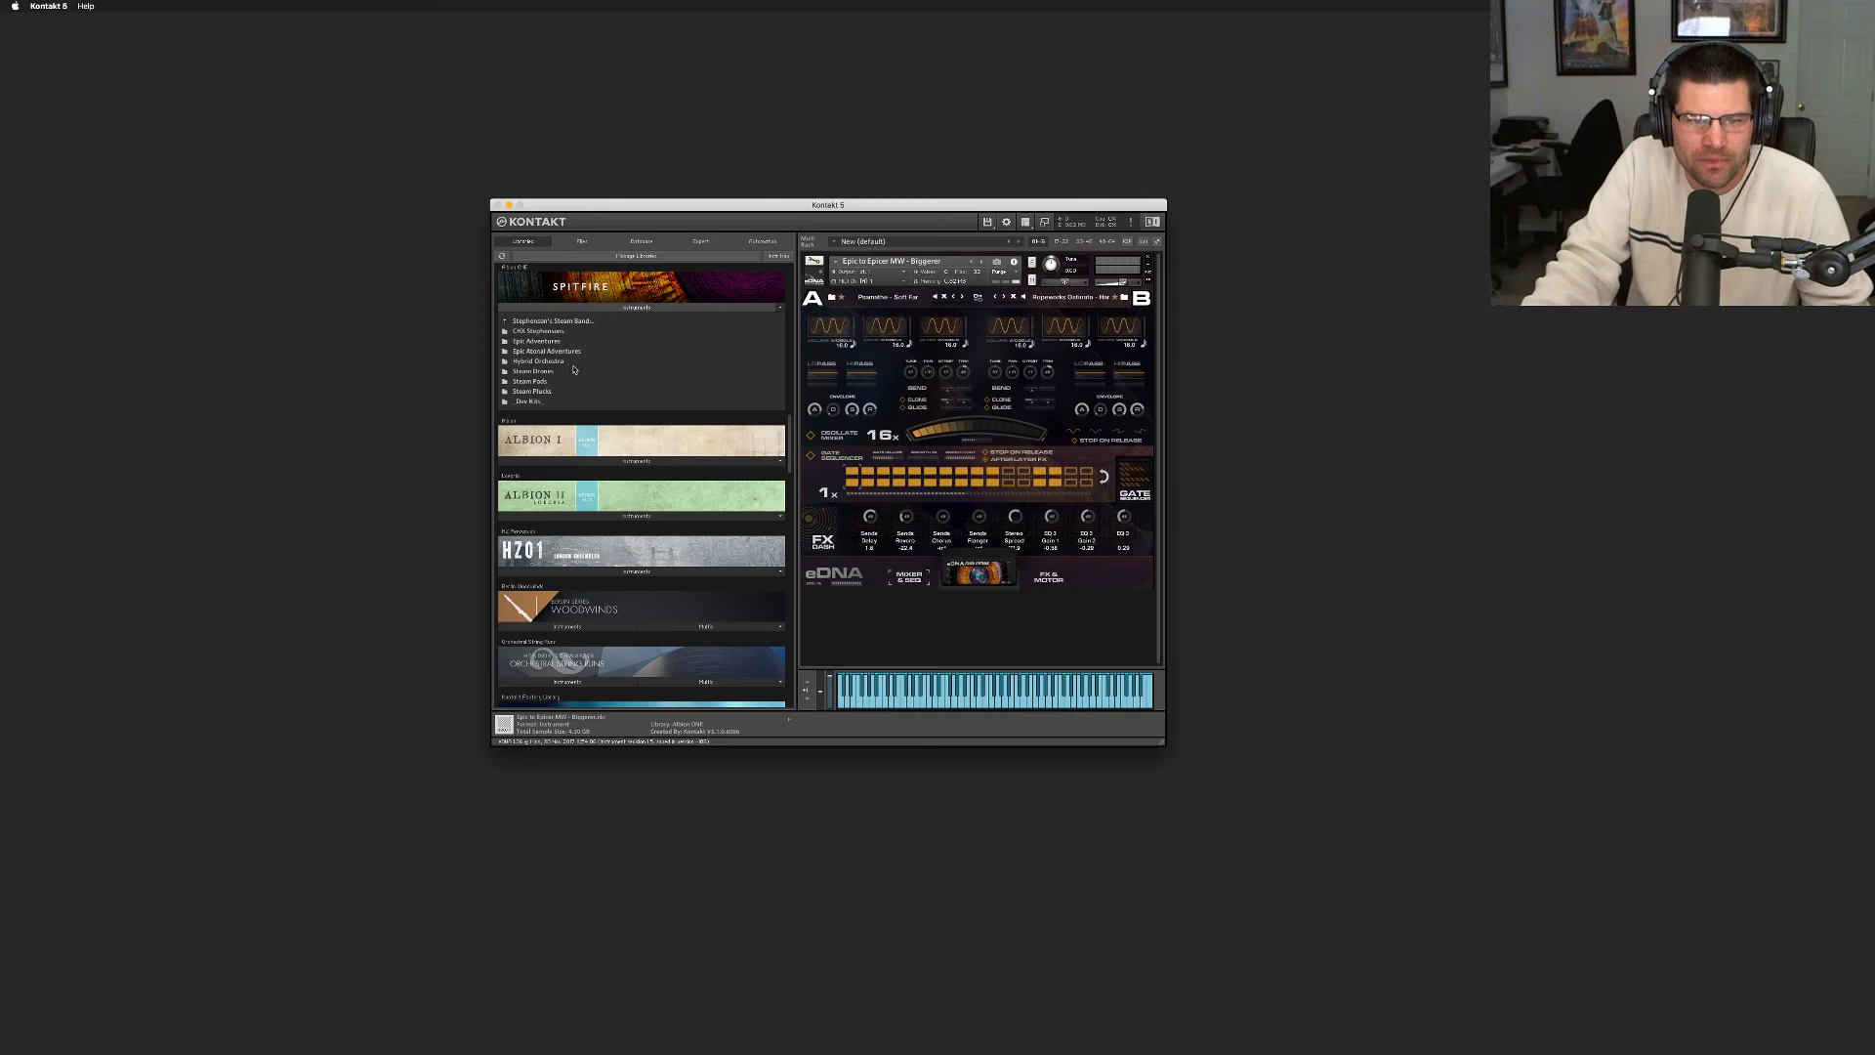
left_click(577, 352)
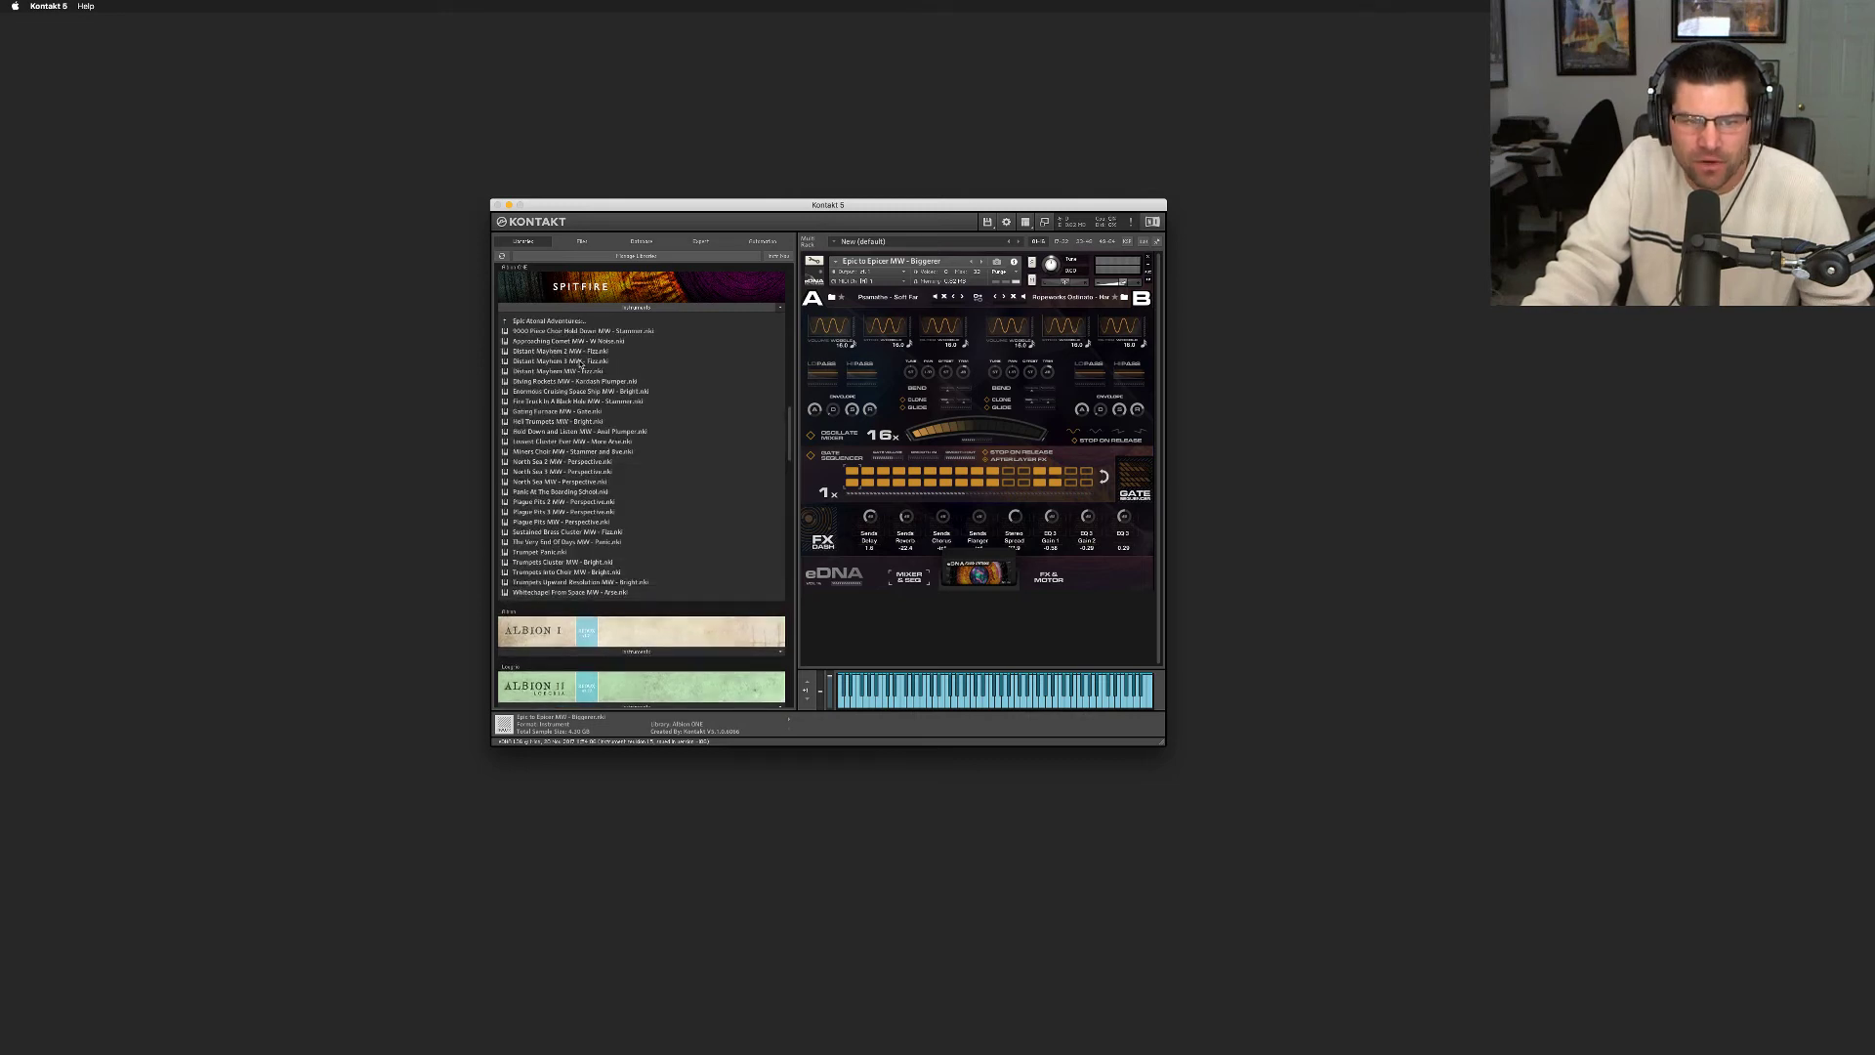
scroll(579, 365, "down", 1)
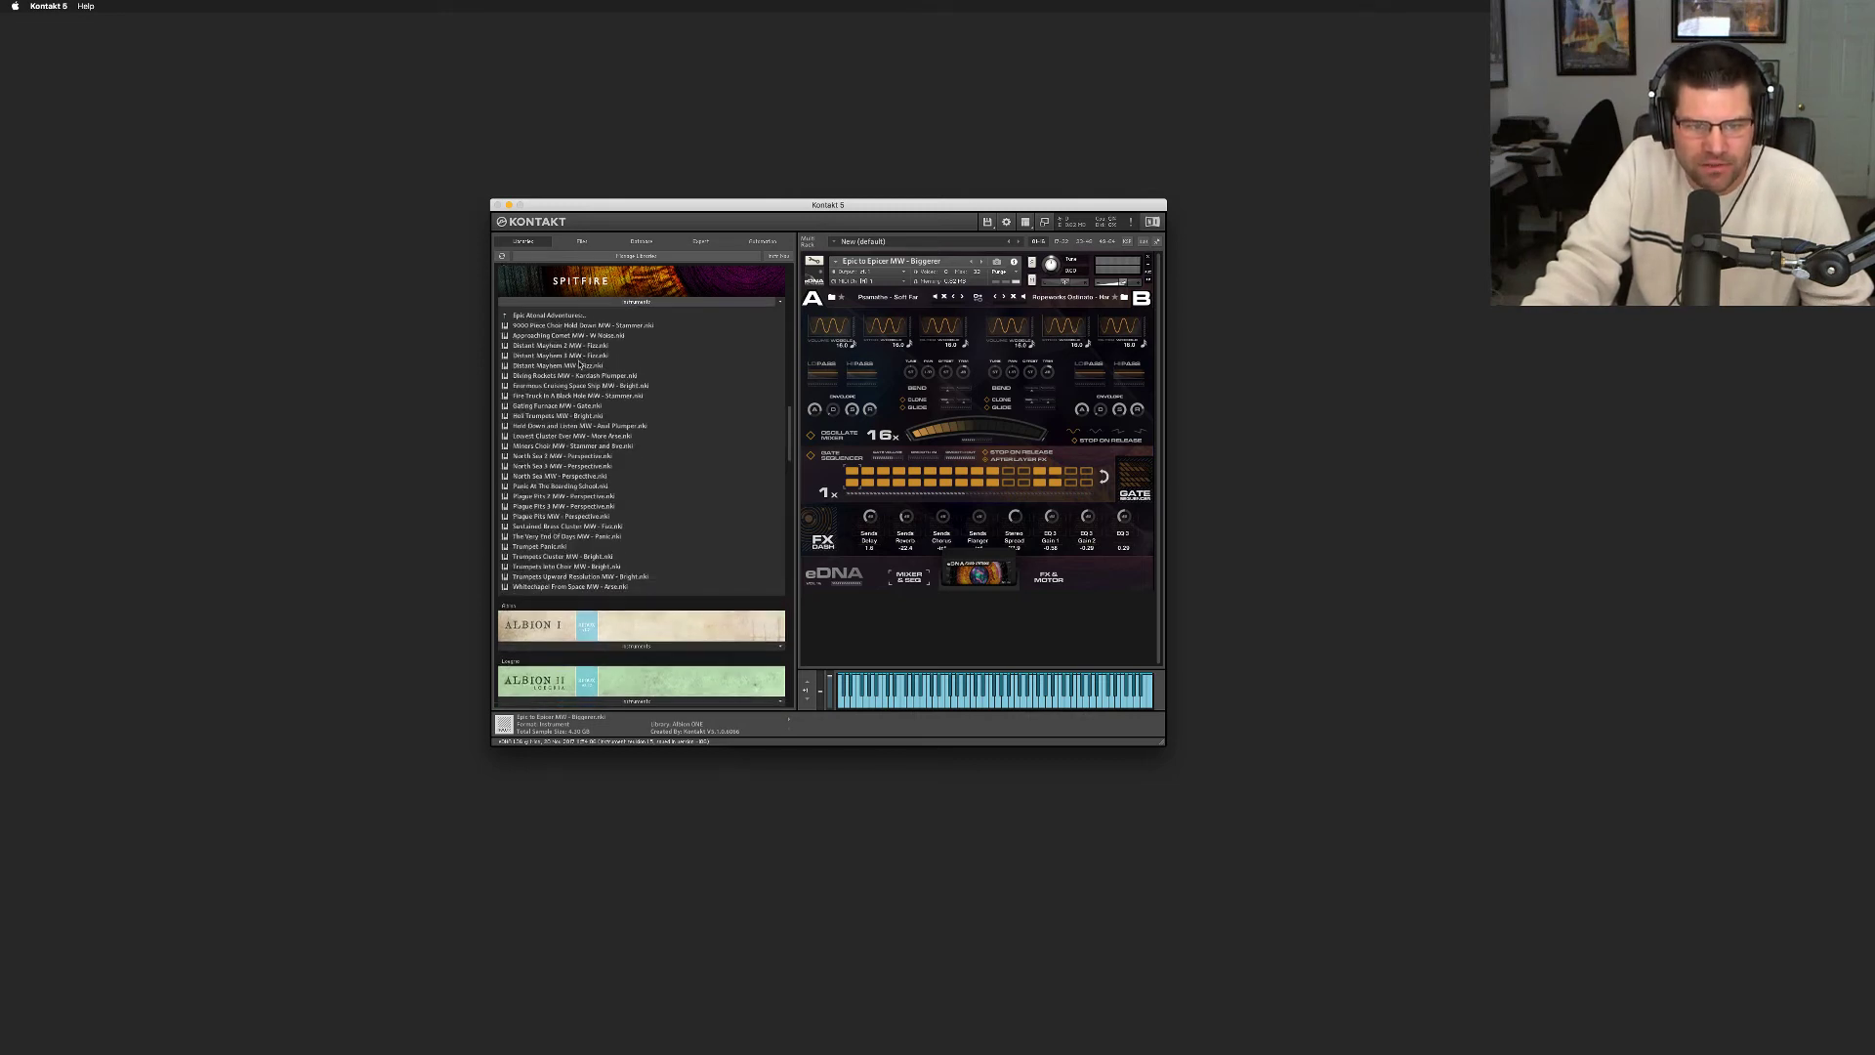
scroll(579, 364, "up", 2)
left_click(555, 329)
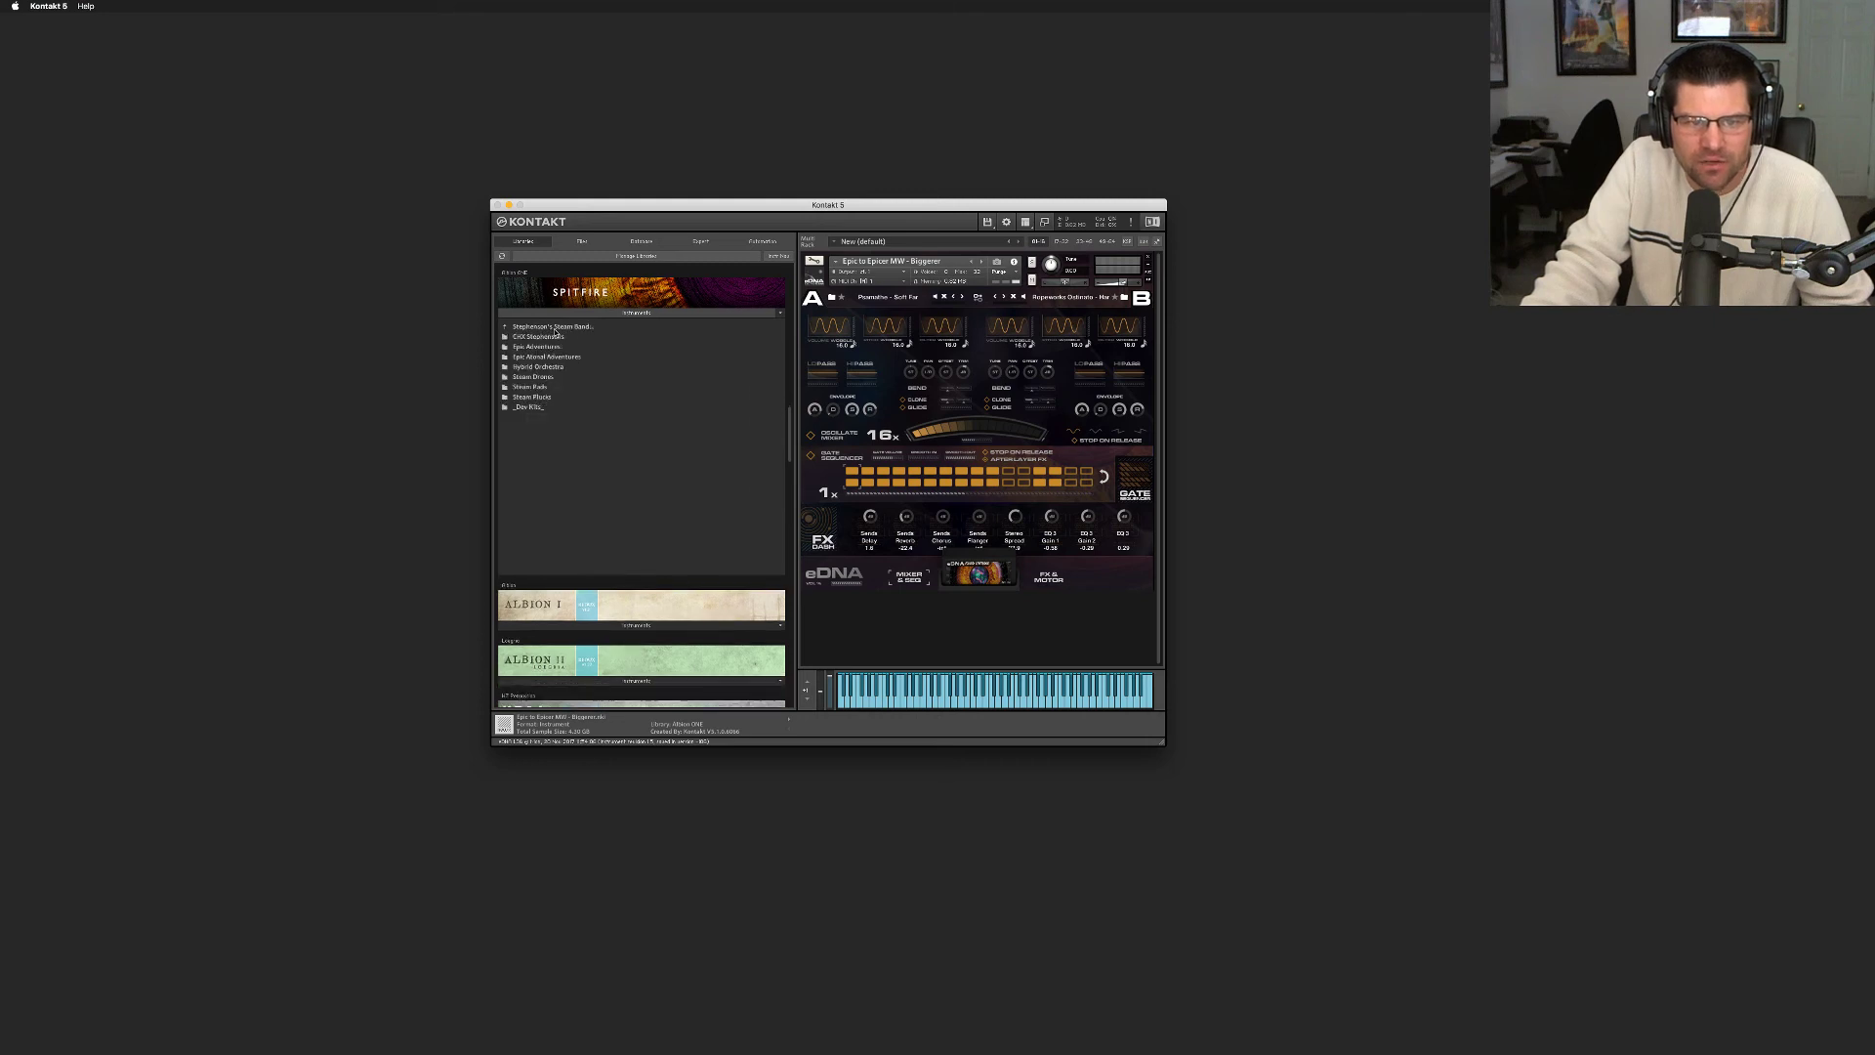
left_click(553, 328)
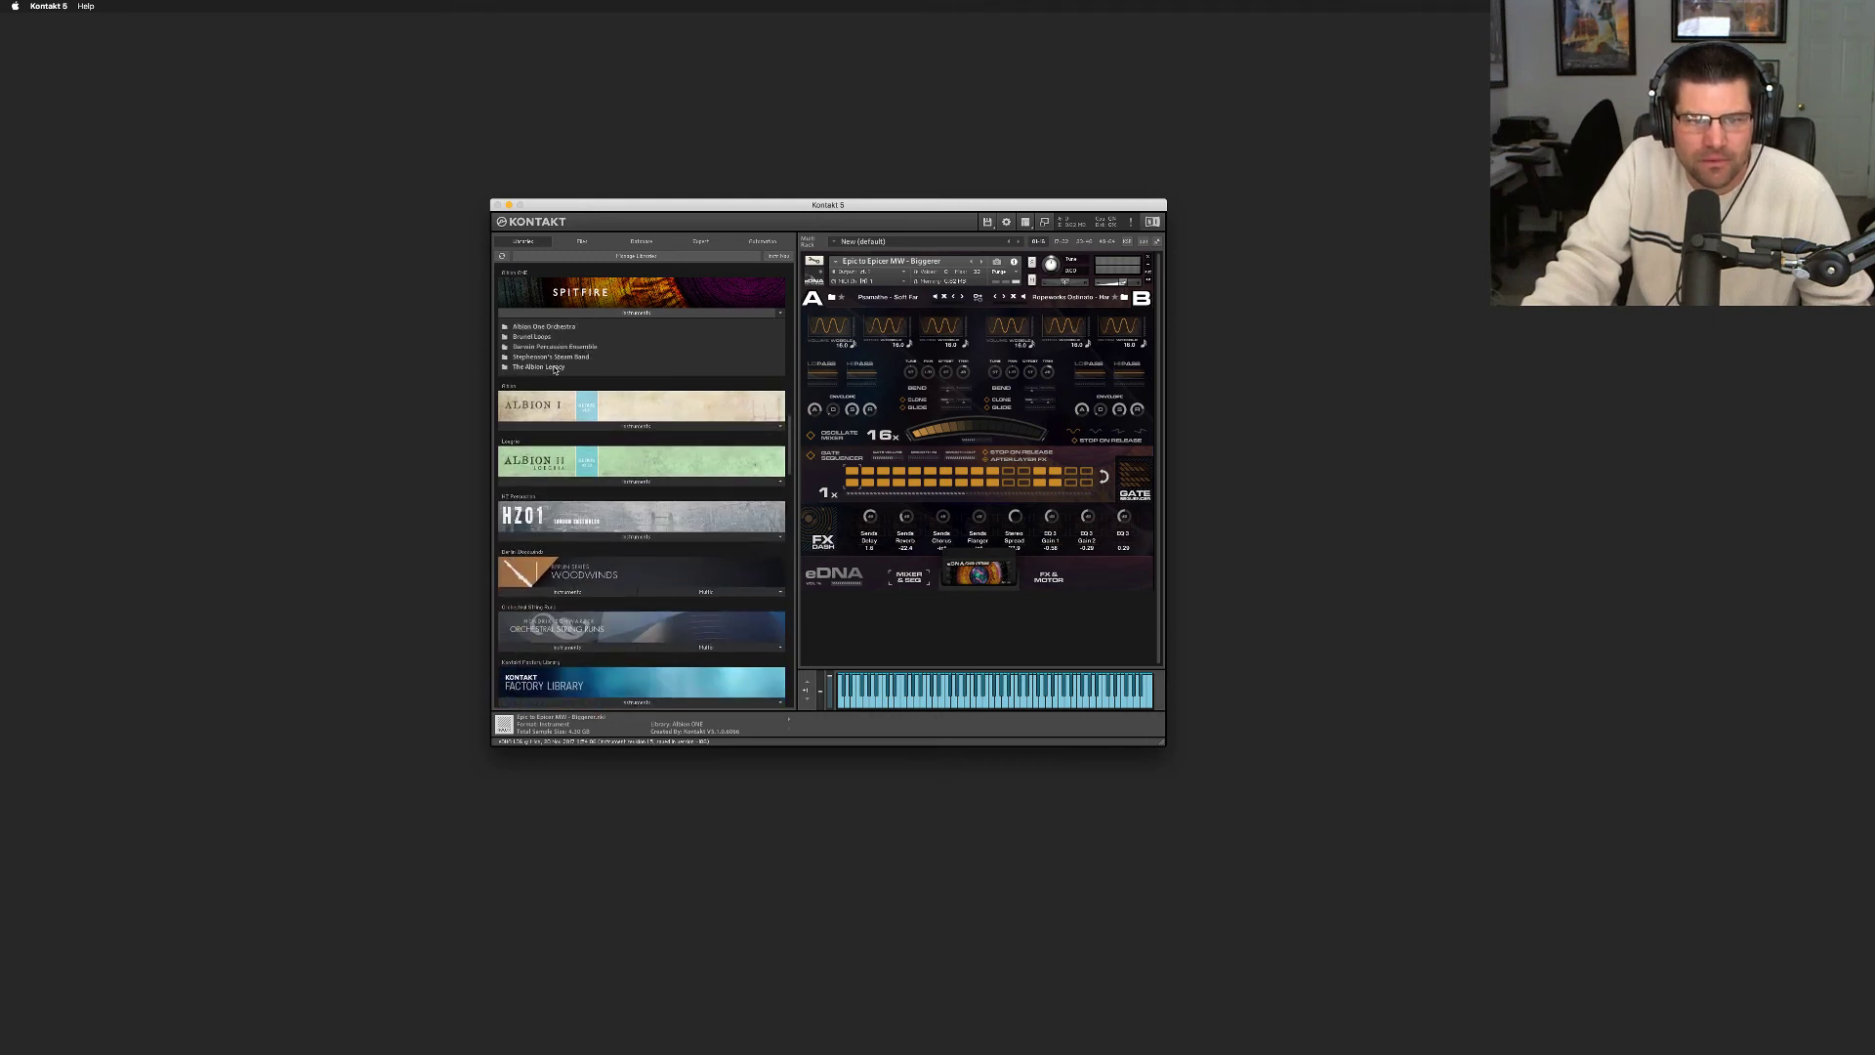
Compare the patches in The Albion Legacy folder with Albion I's orchestra folder, and return to Albion ONE's top-level folders
left_click(547, 368)
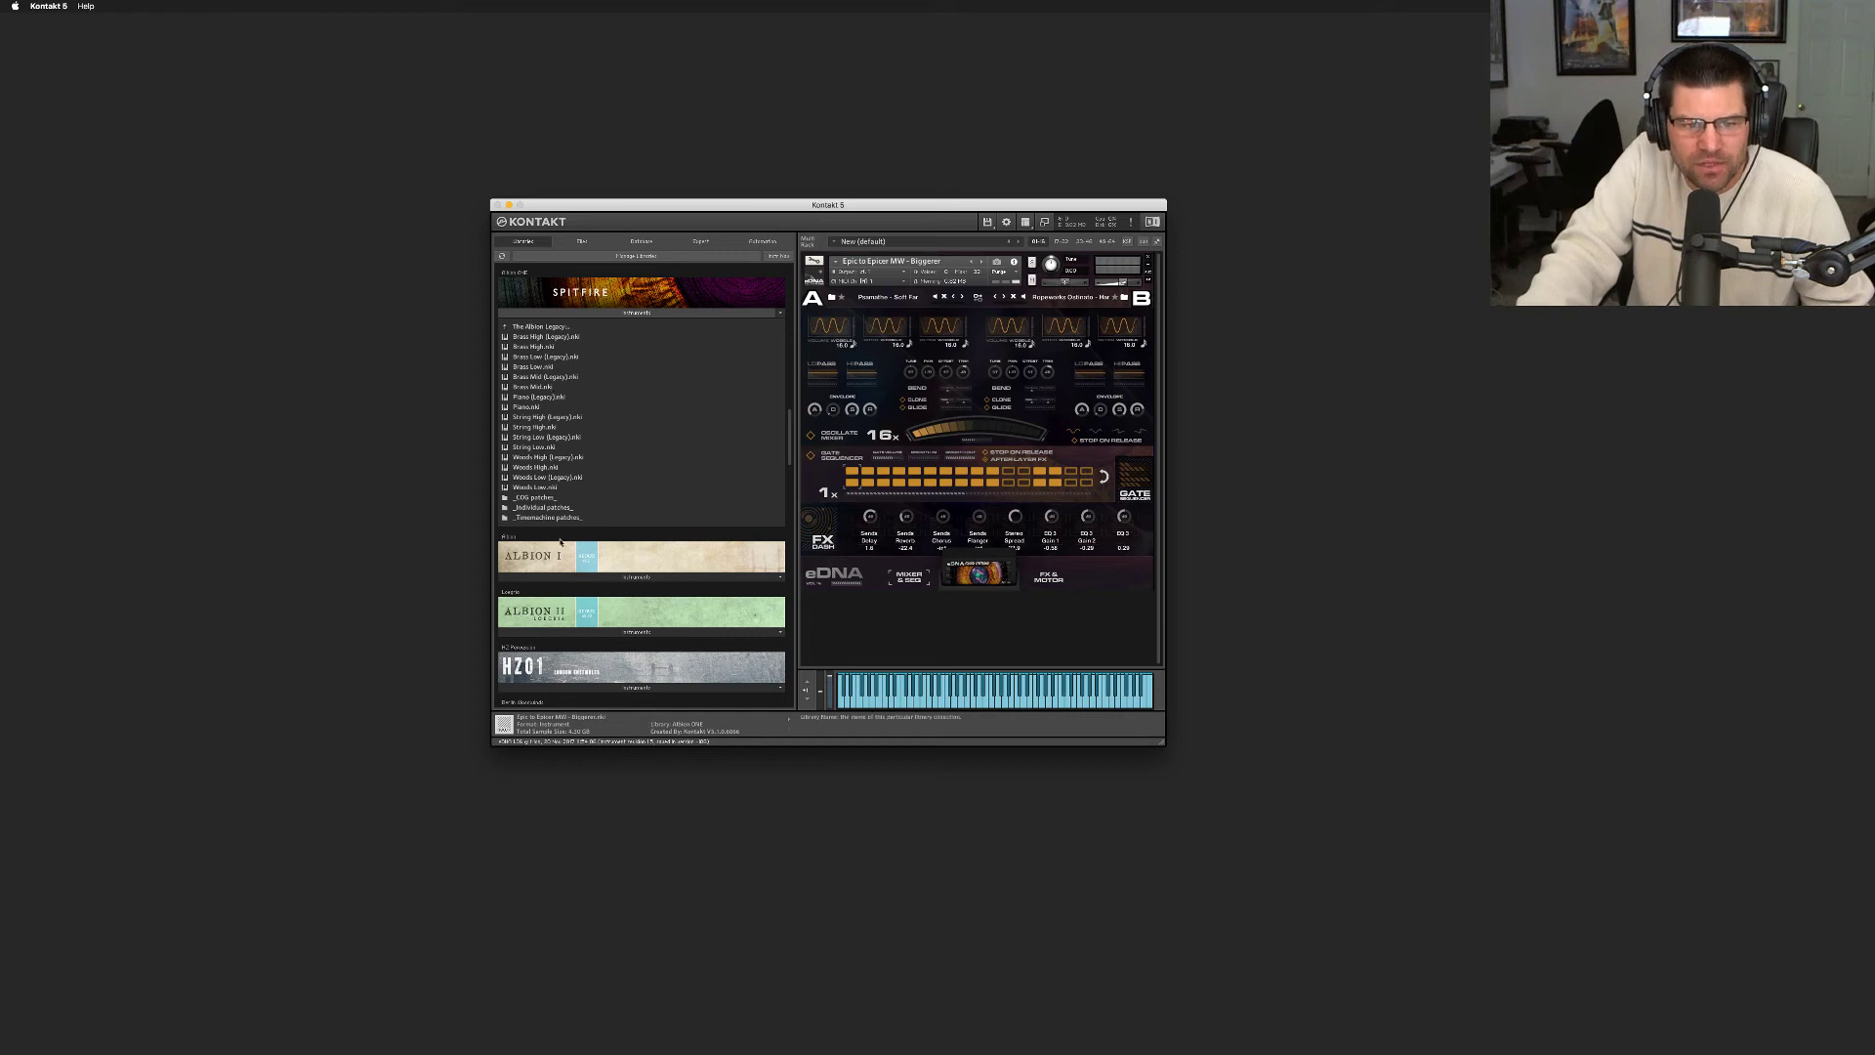
left_click(584, 578)
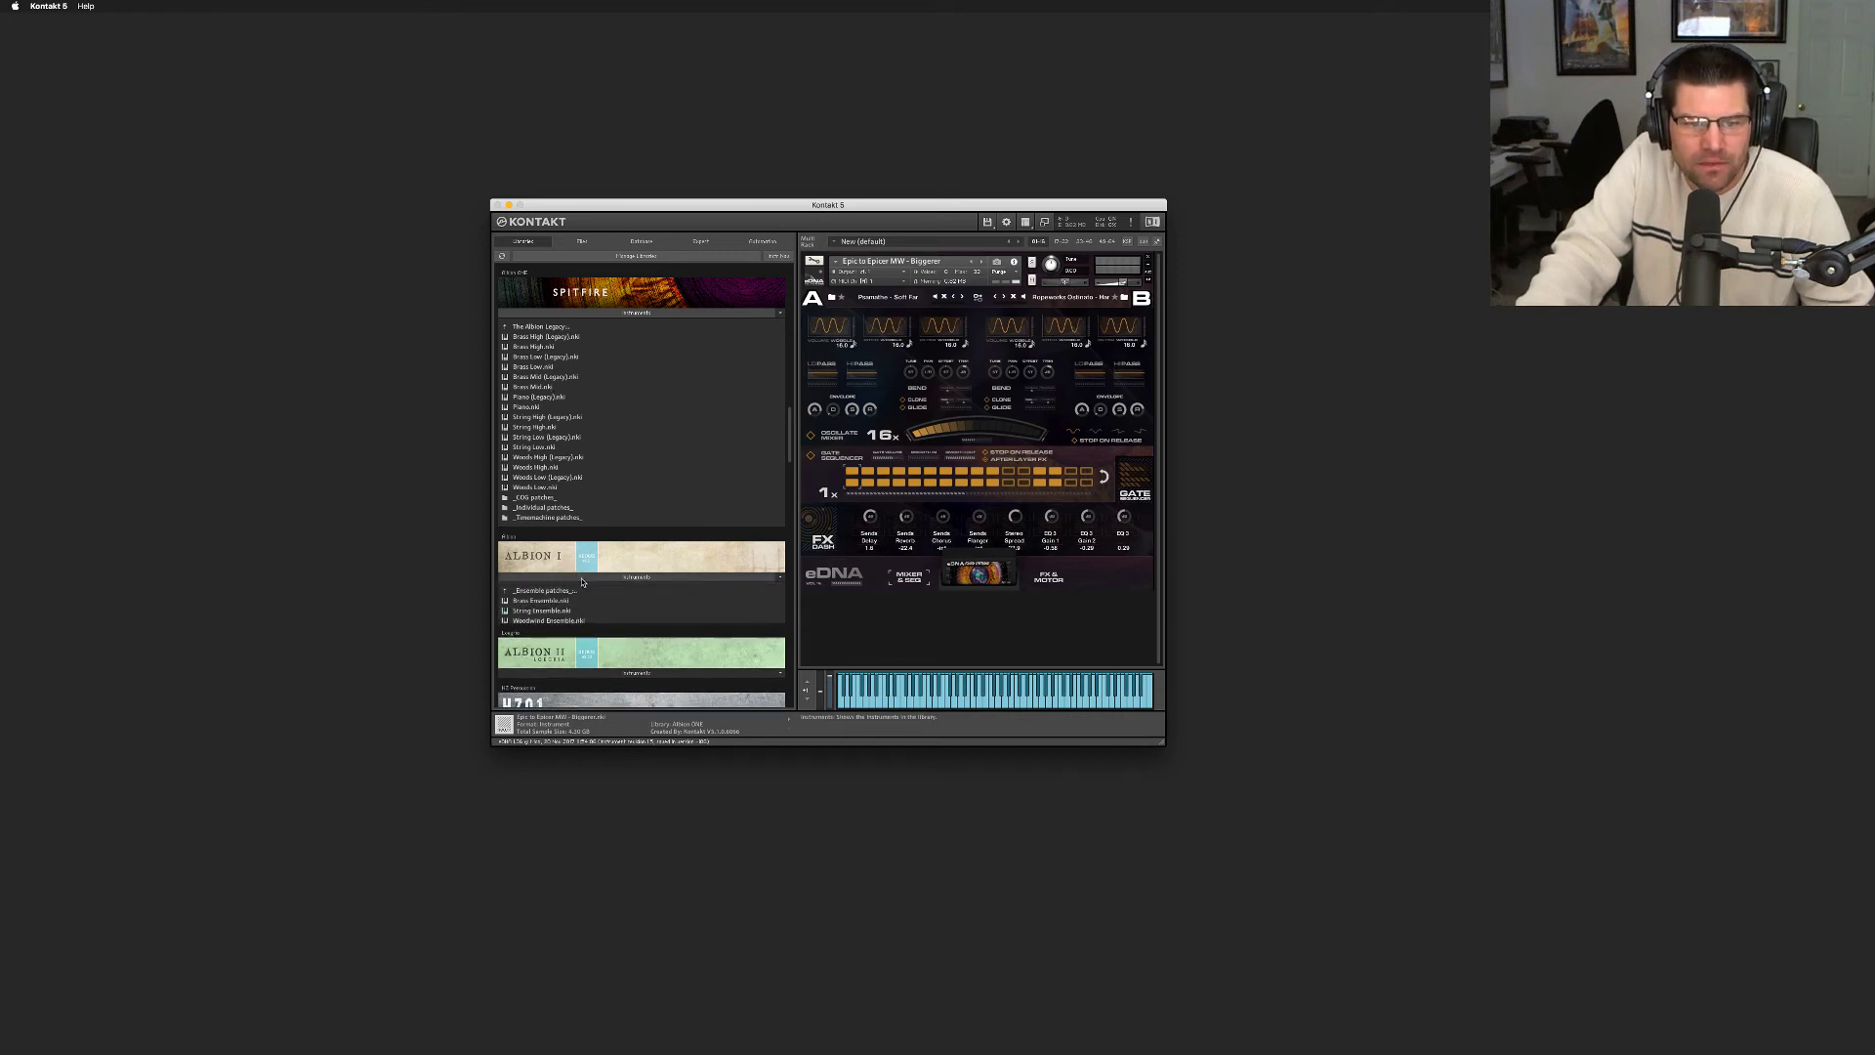
left_click(573, 592)
scroll(579, 597, "down", 1)
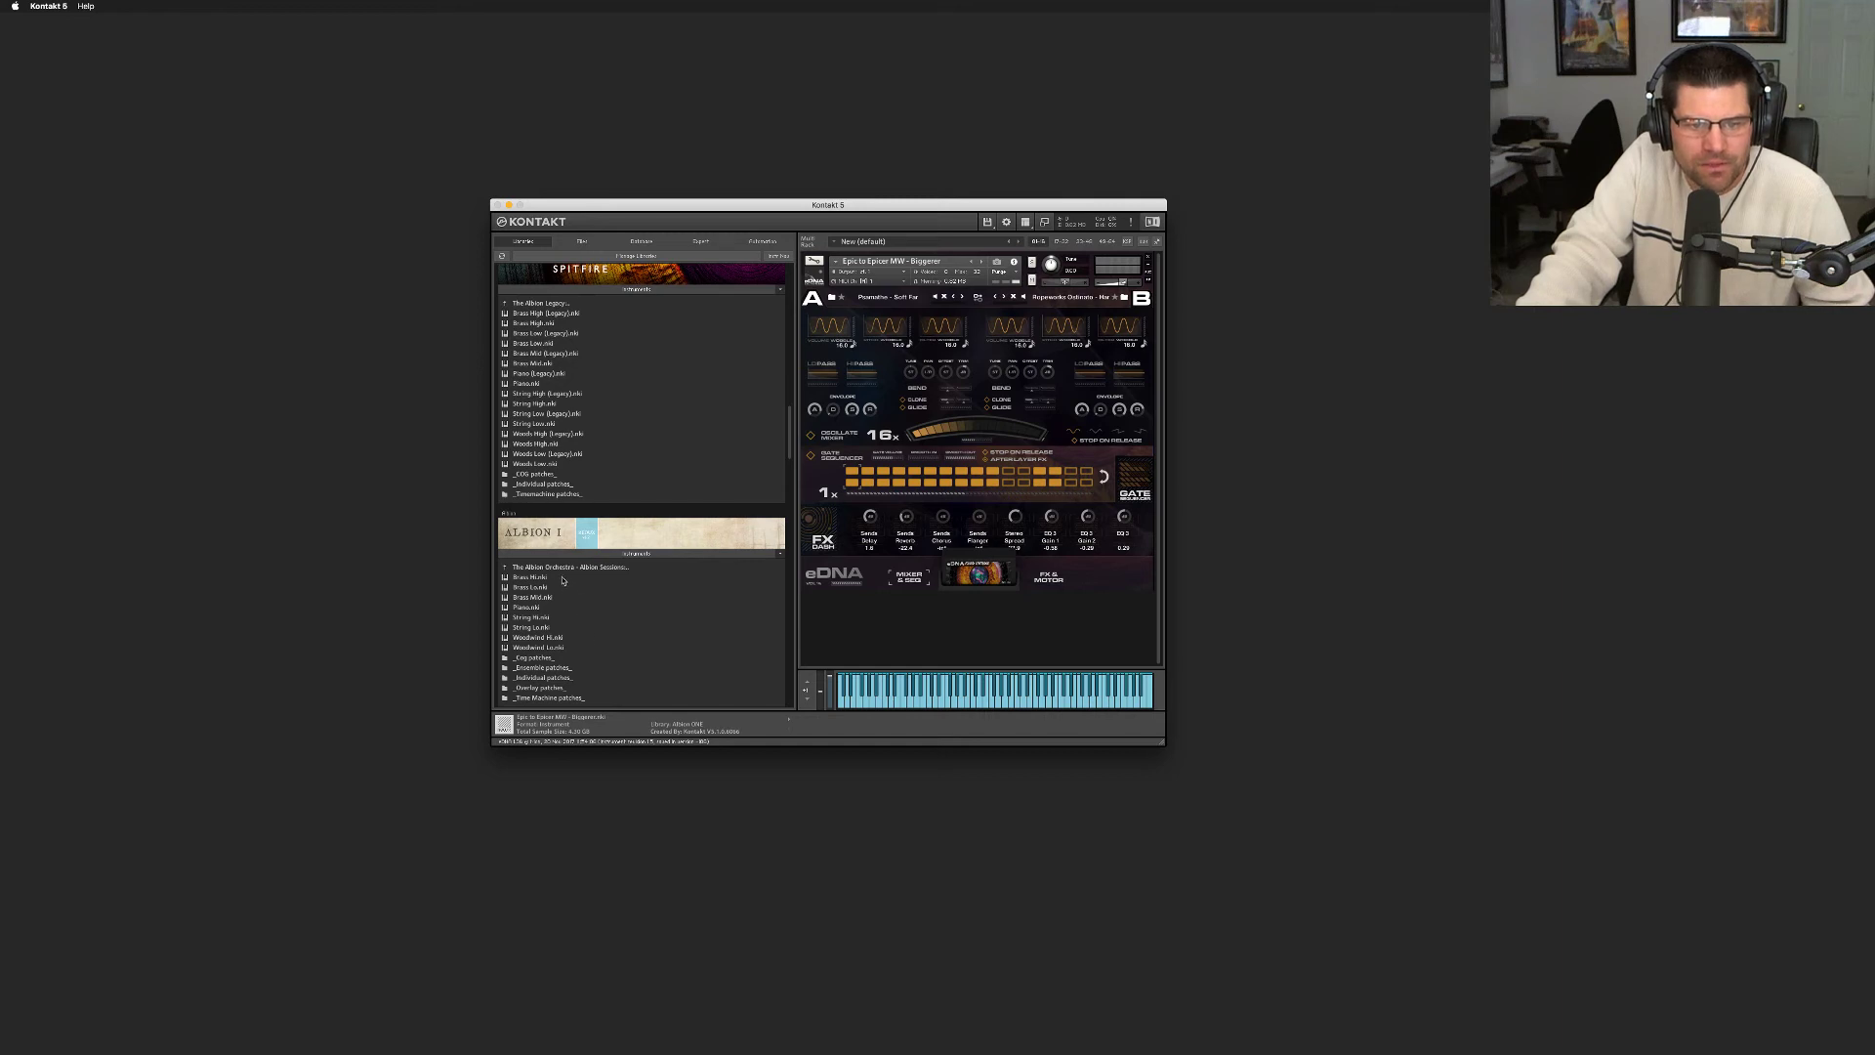
left_click(558, 569)
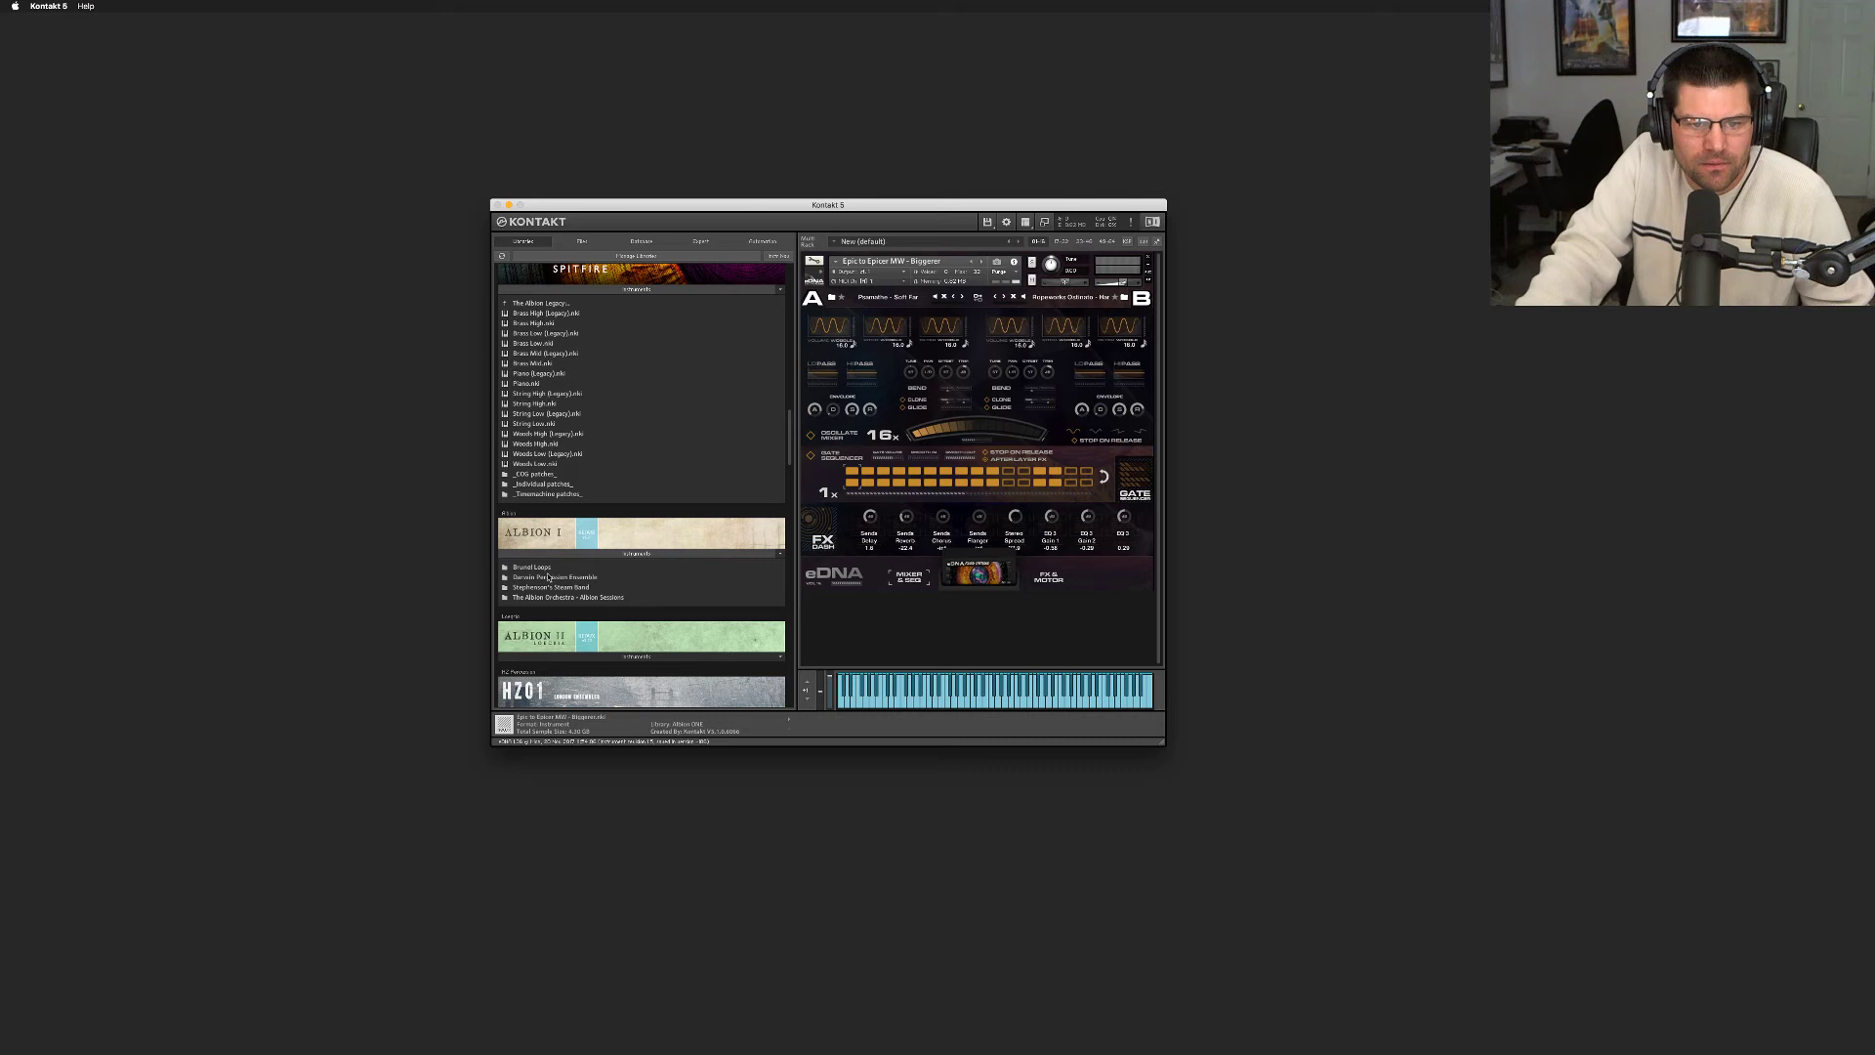
left_click(547, 554)
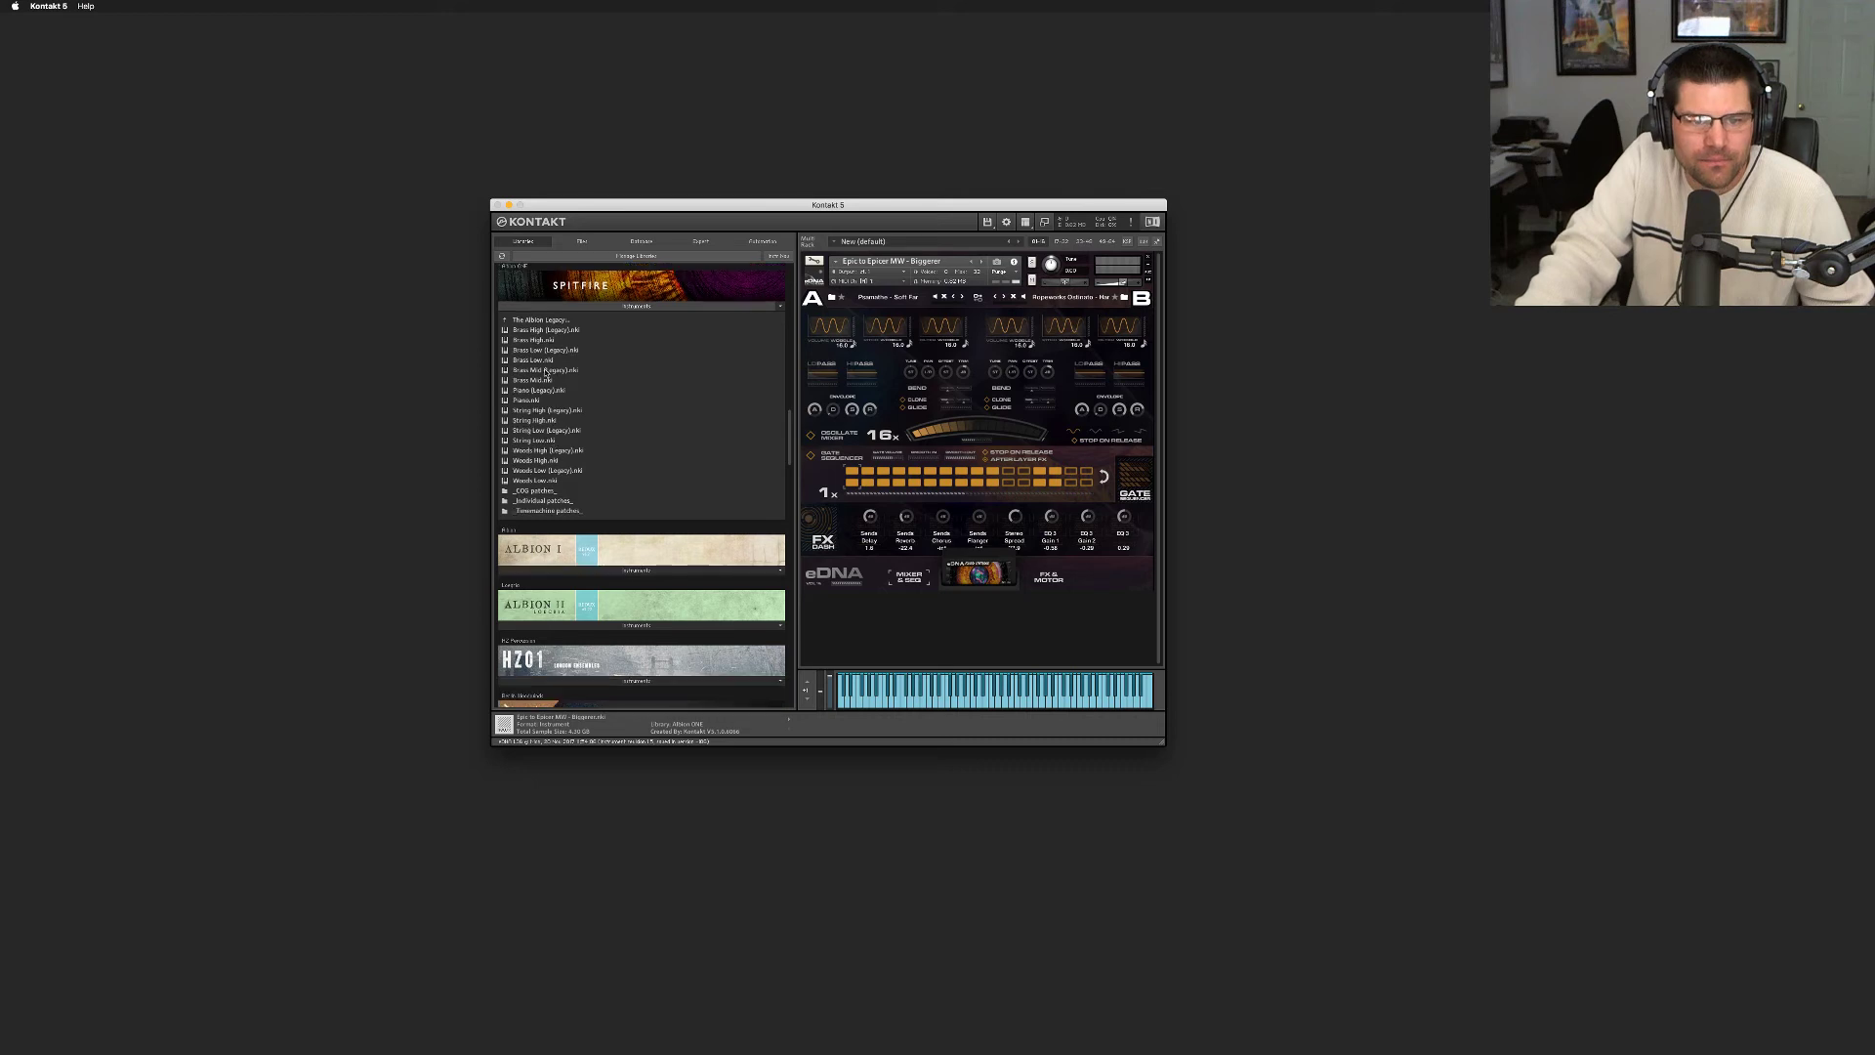
left_click(536, 322)
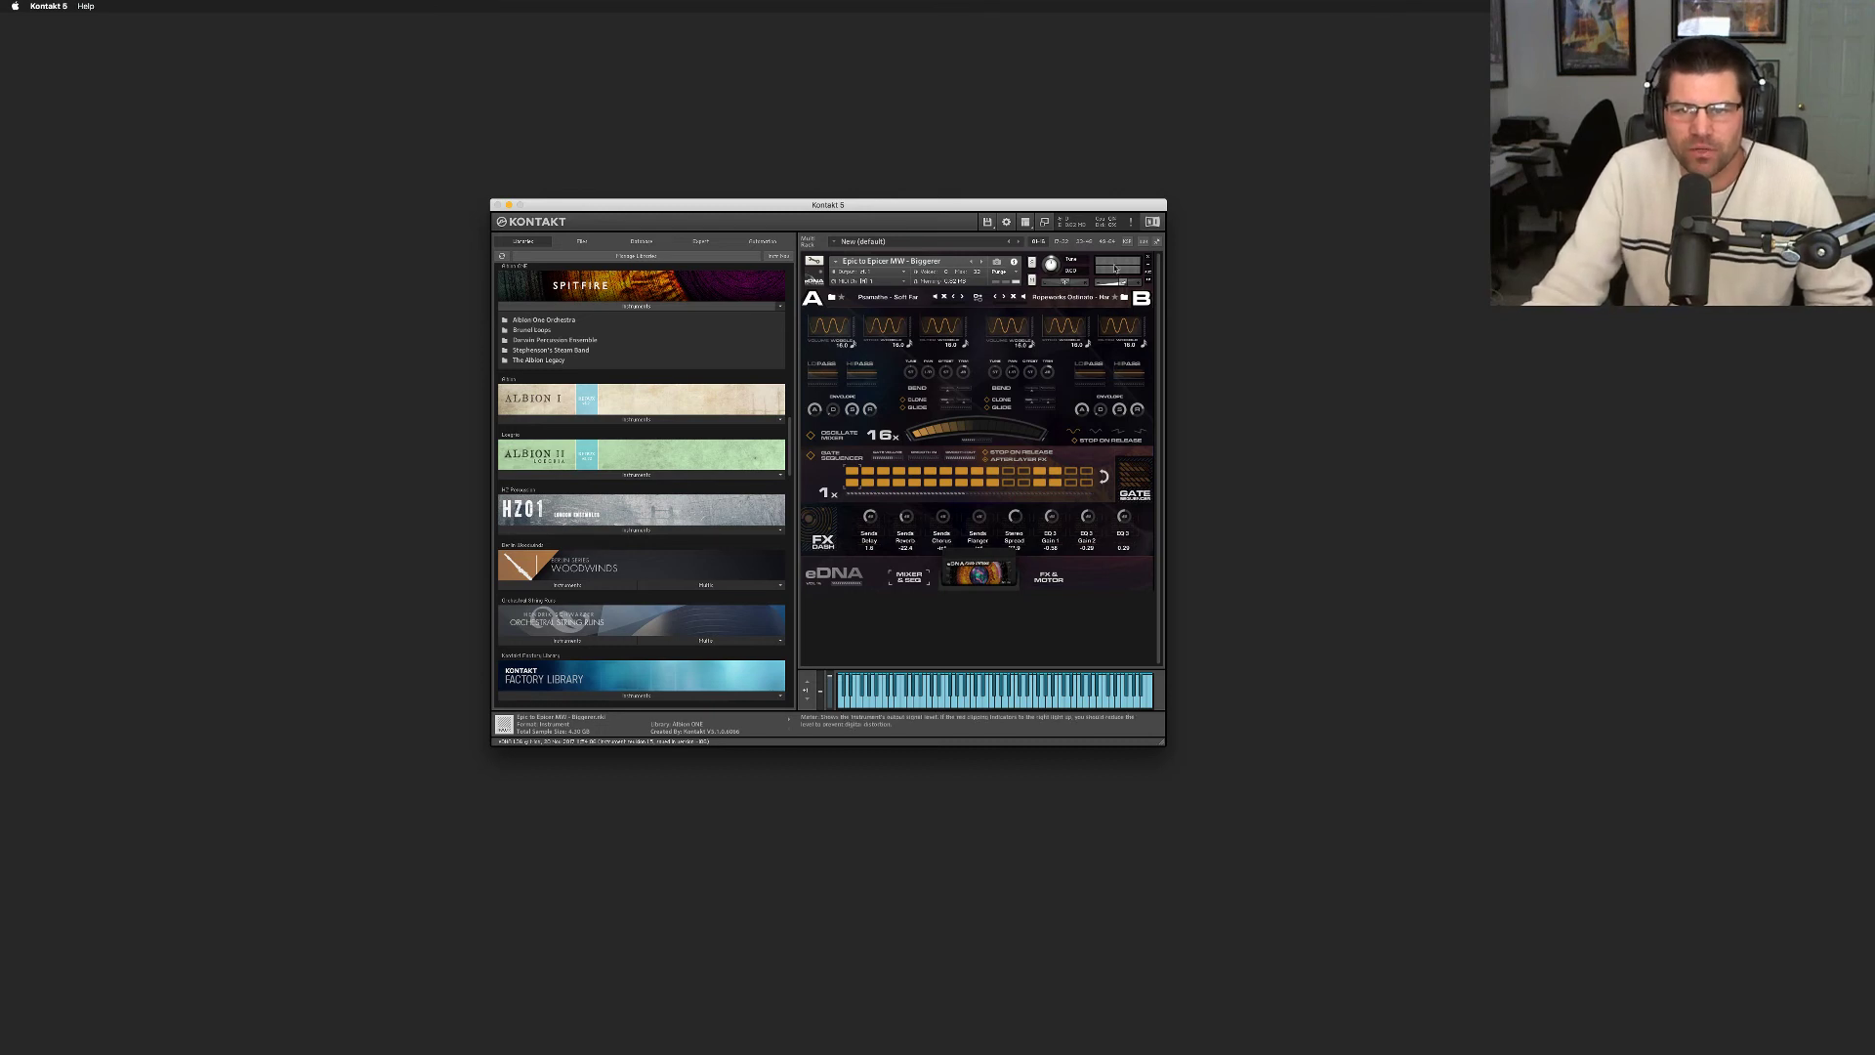
Load Strings.nki from the Albion One Orchestra folder in place of the steam pad, and return to the top-level folder list
left_click(564, 320)
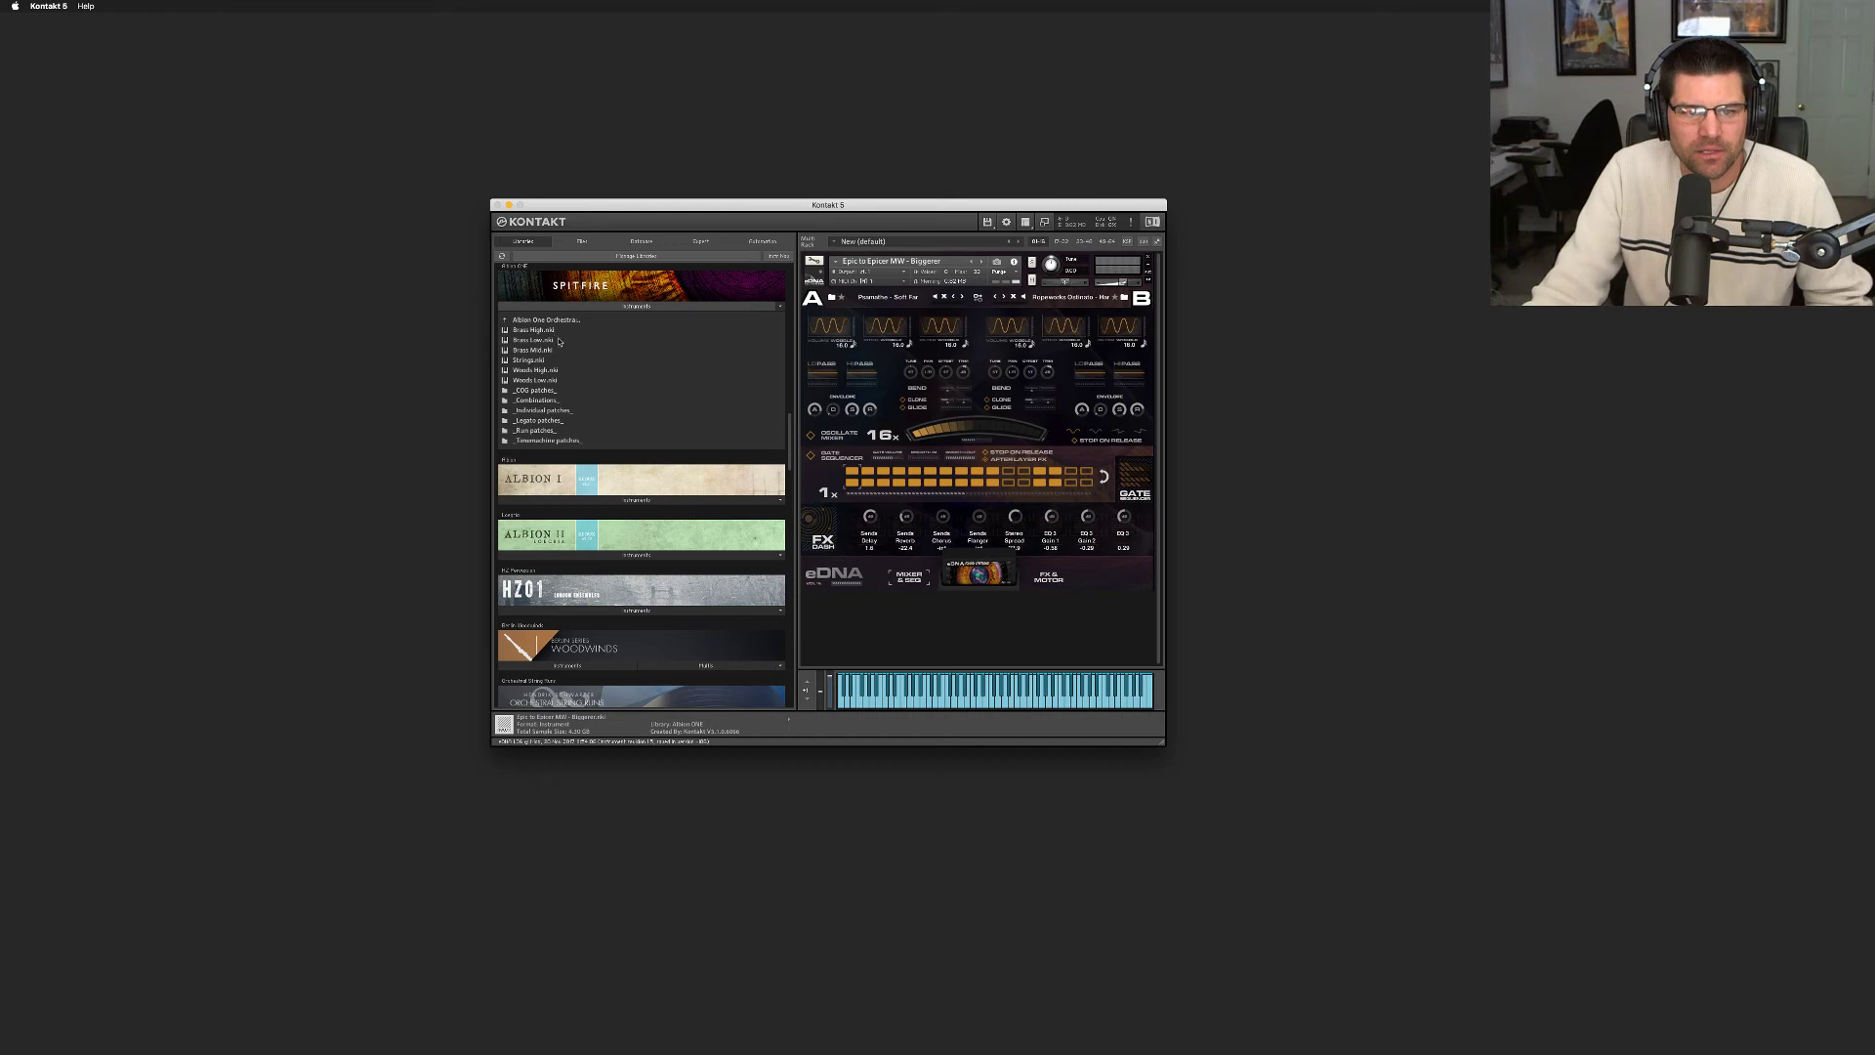
left_click(537, 360)
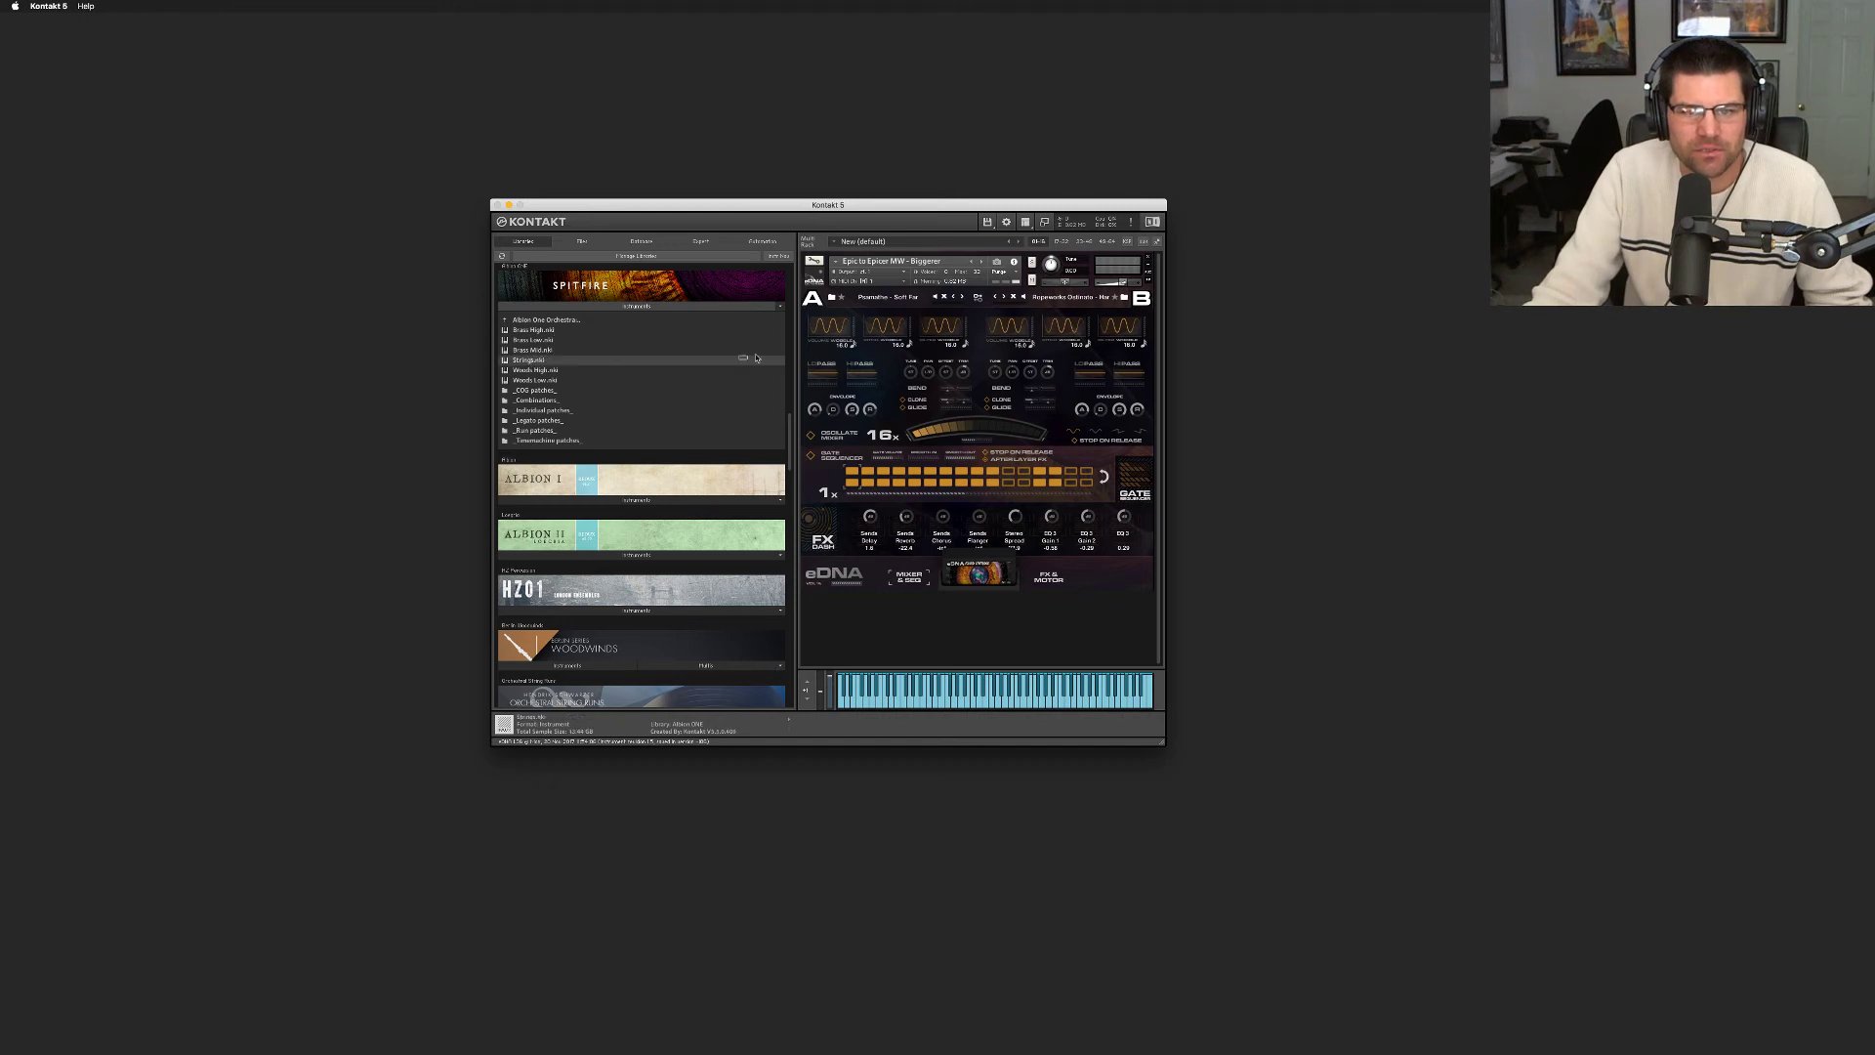
left_click_drag(756, 358, 882, 351)
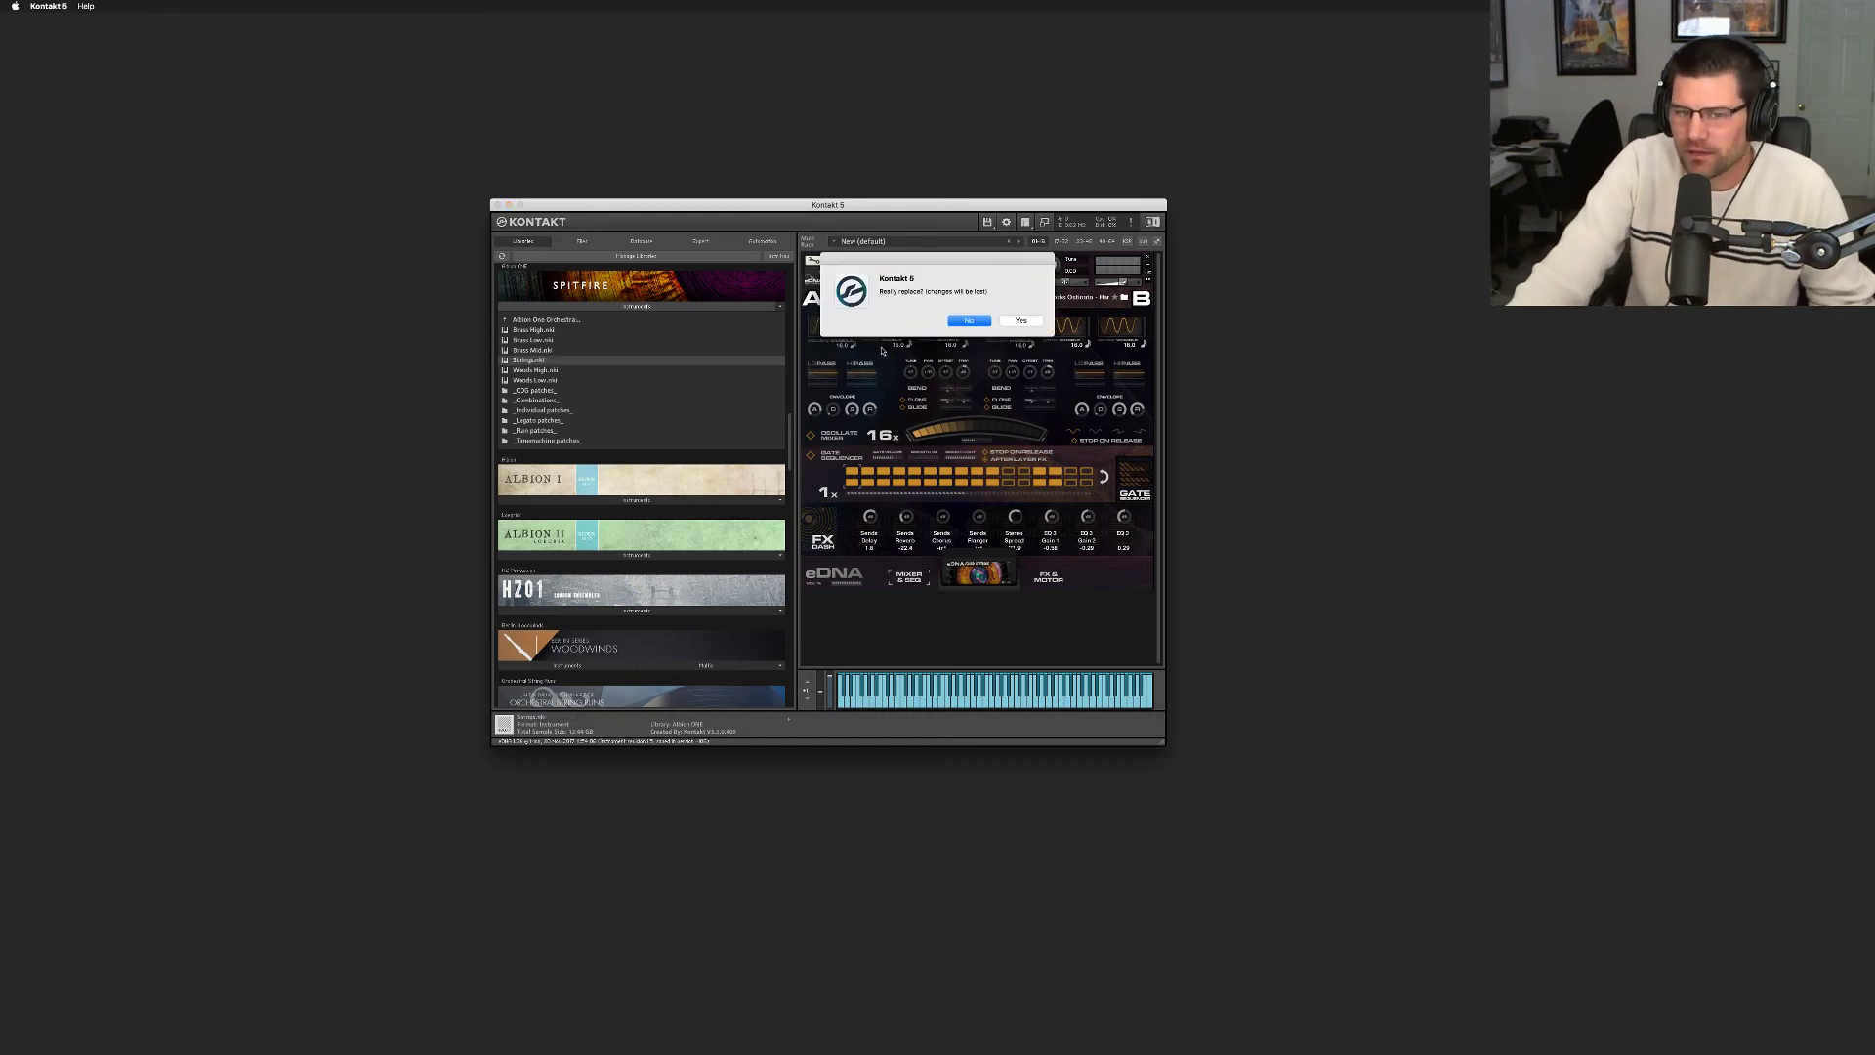
left_click(1019, 327)
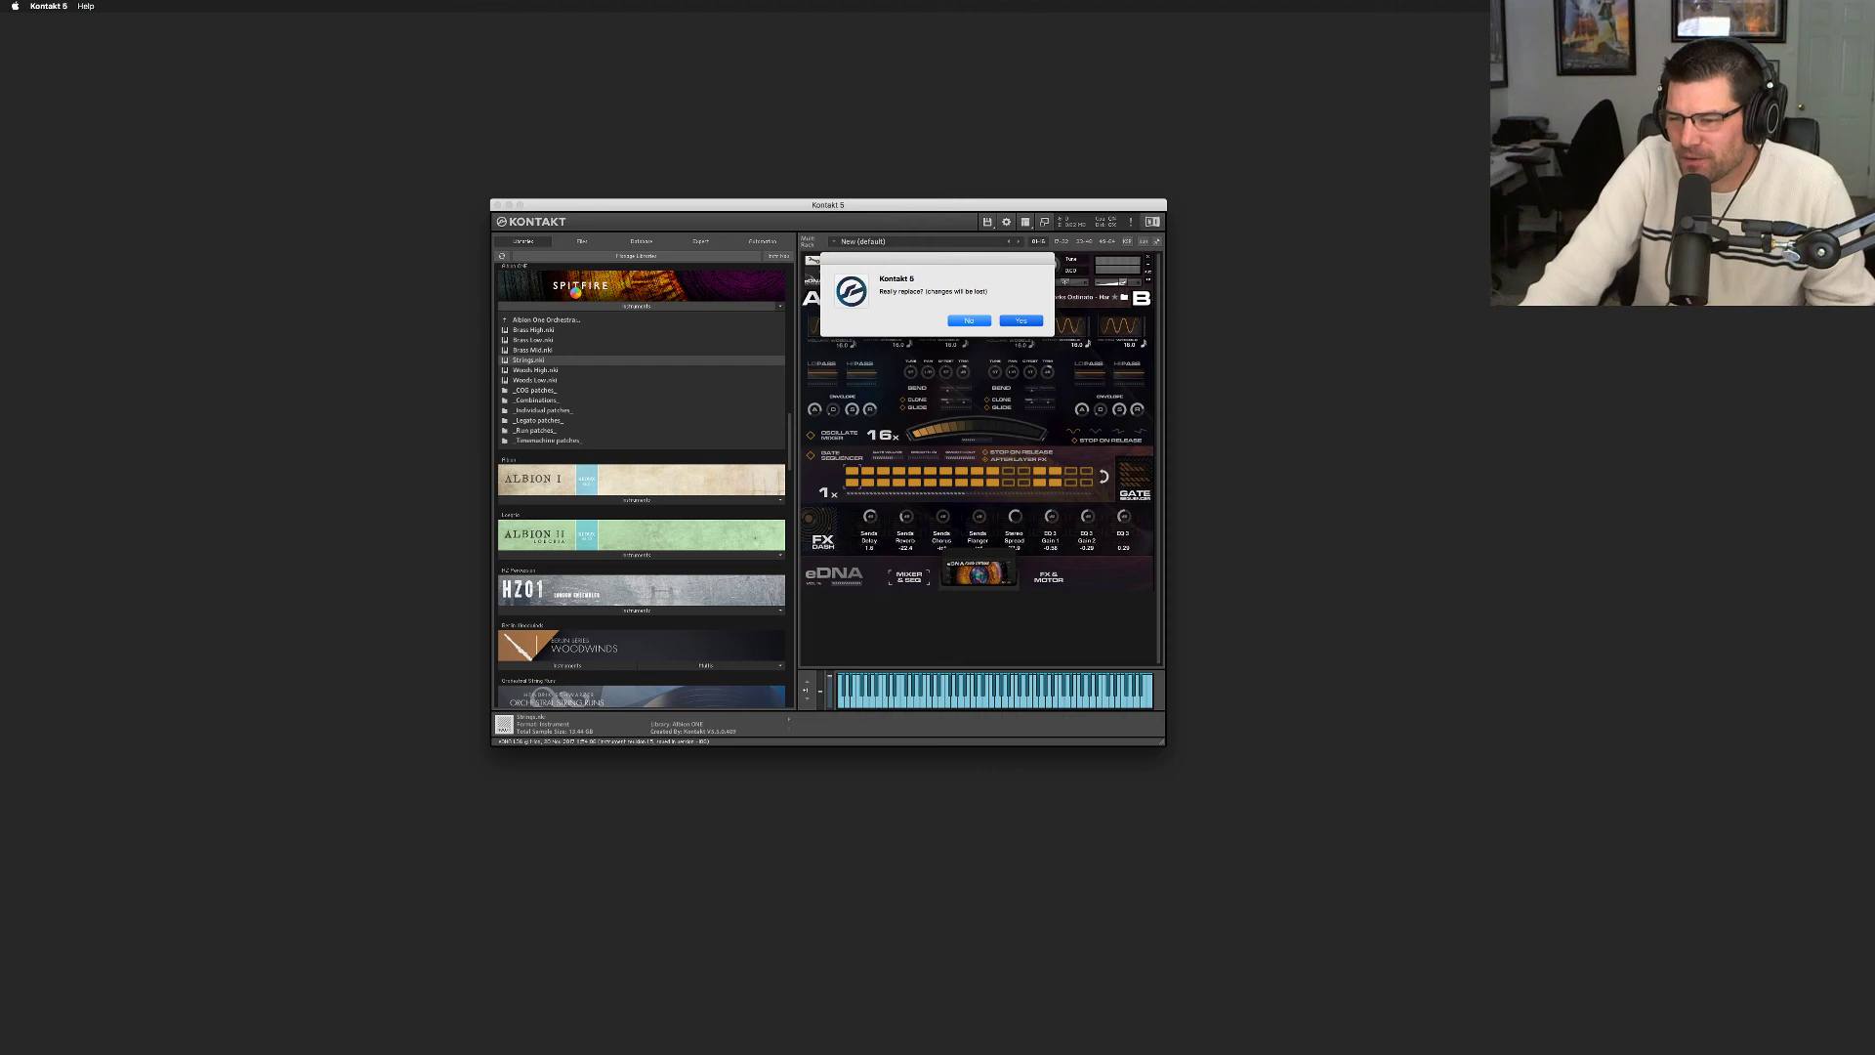
key("Return")
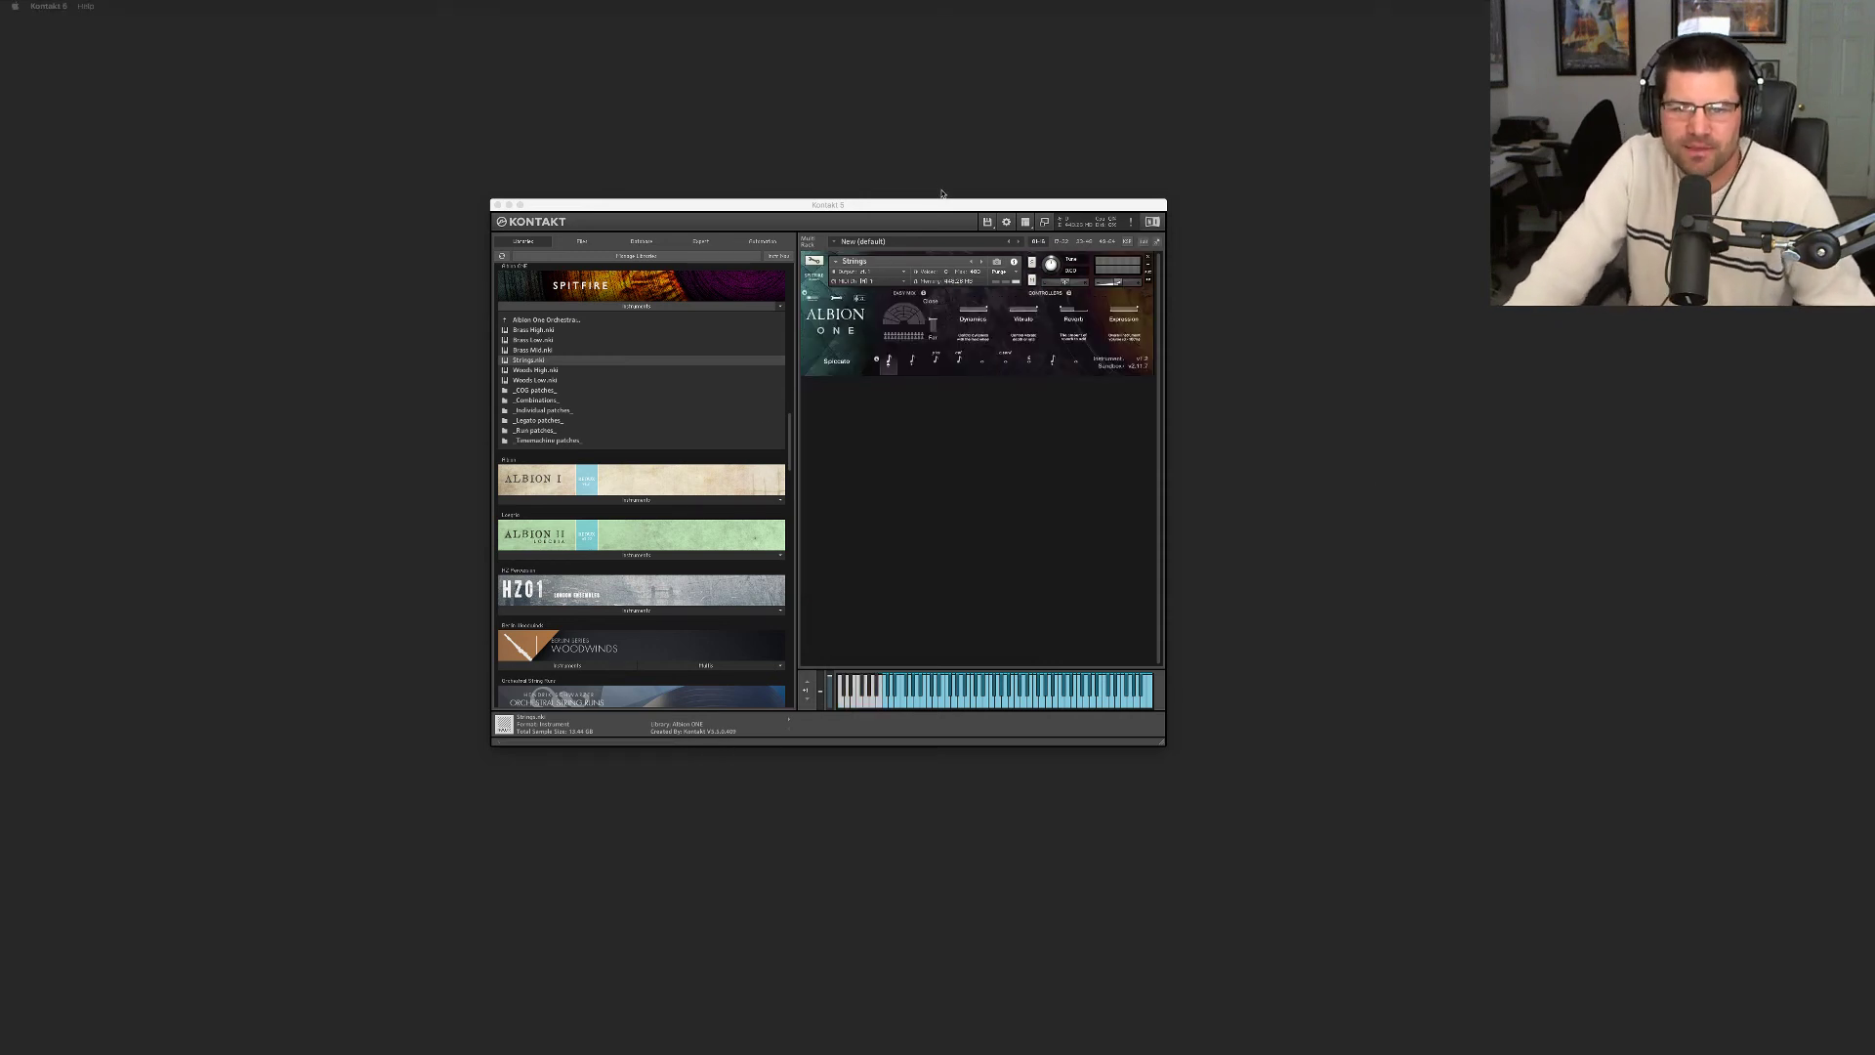
left_click_drag(941, 205, 934, 202)
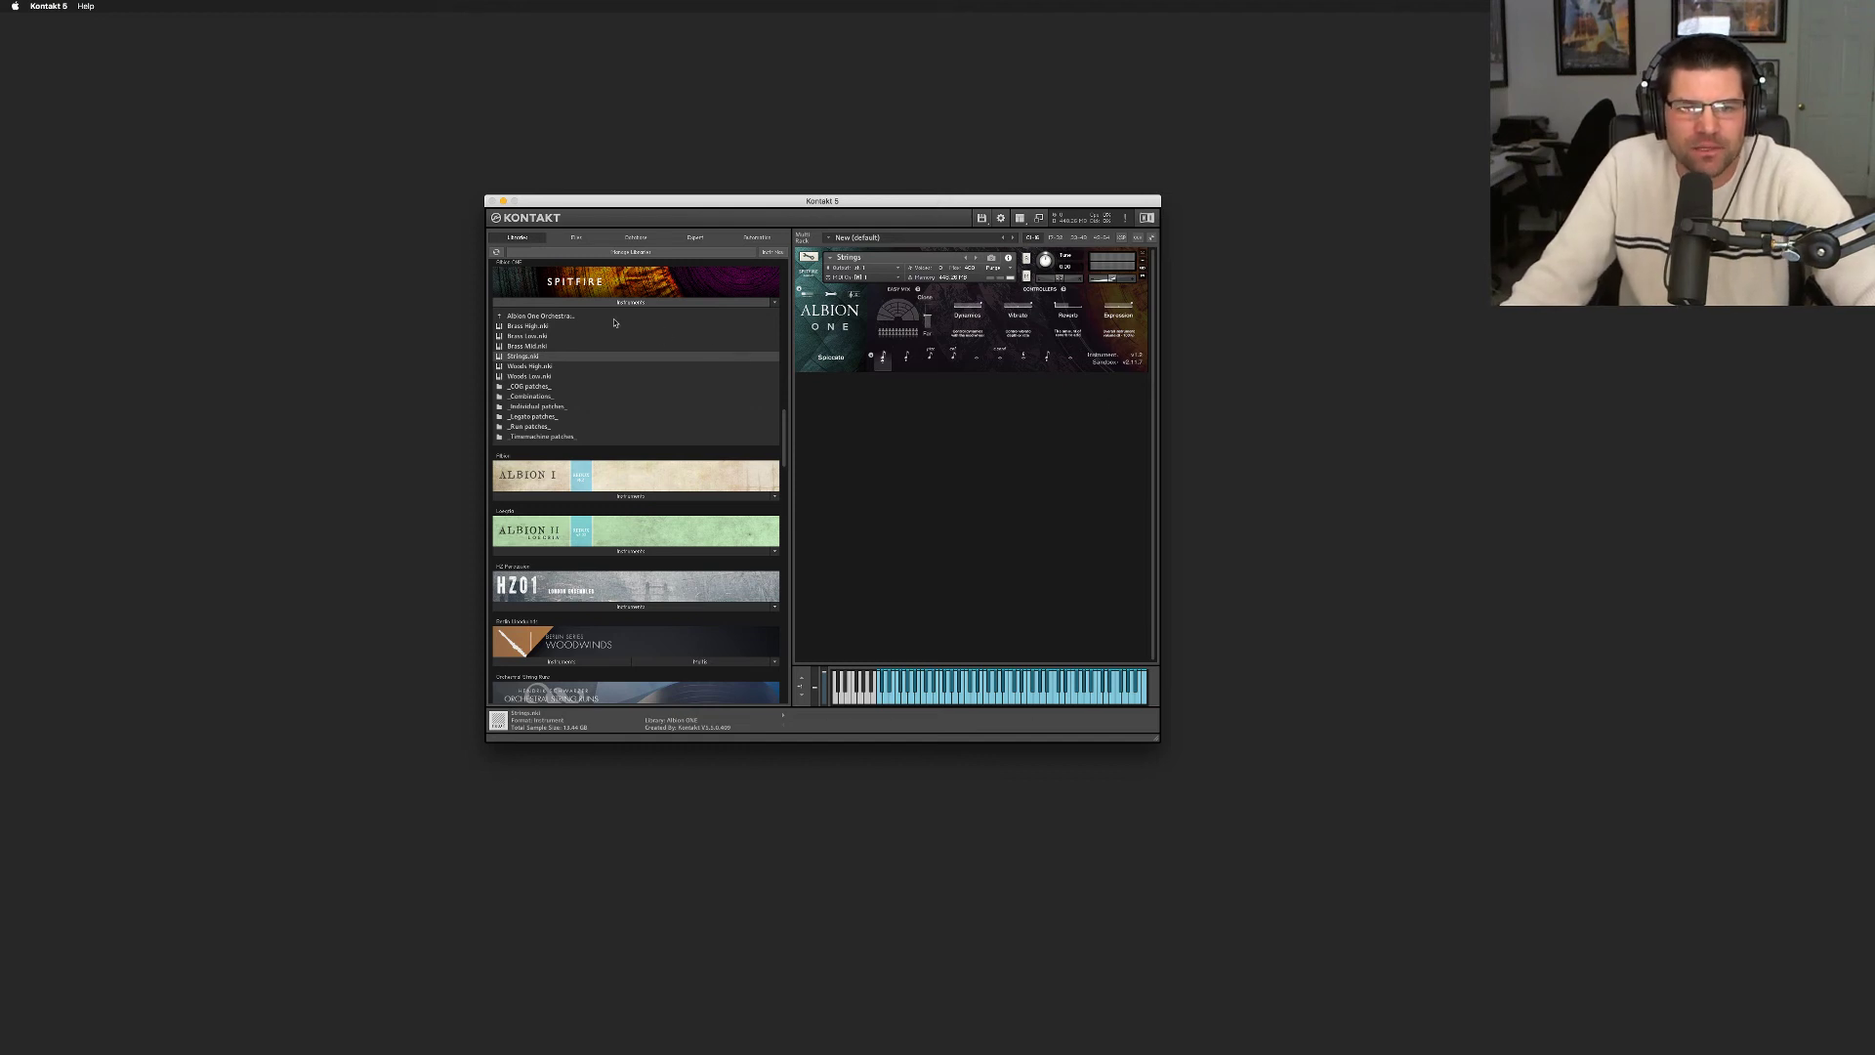
left_click(584, 315)
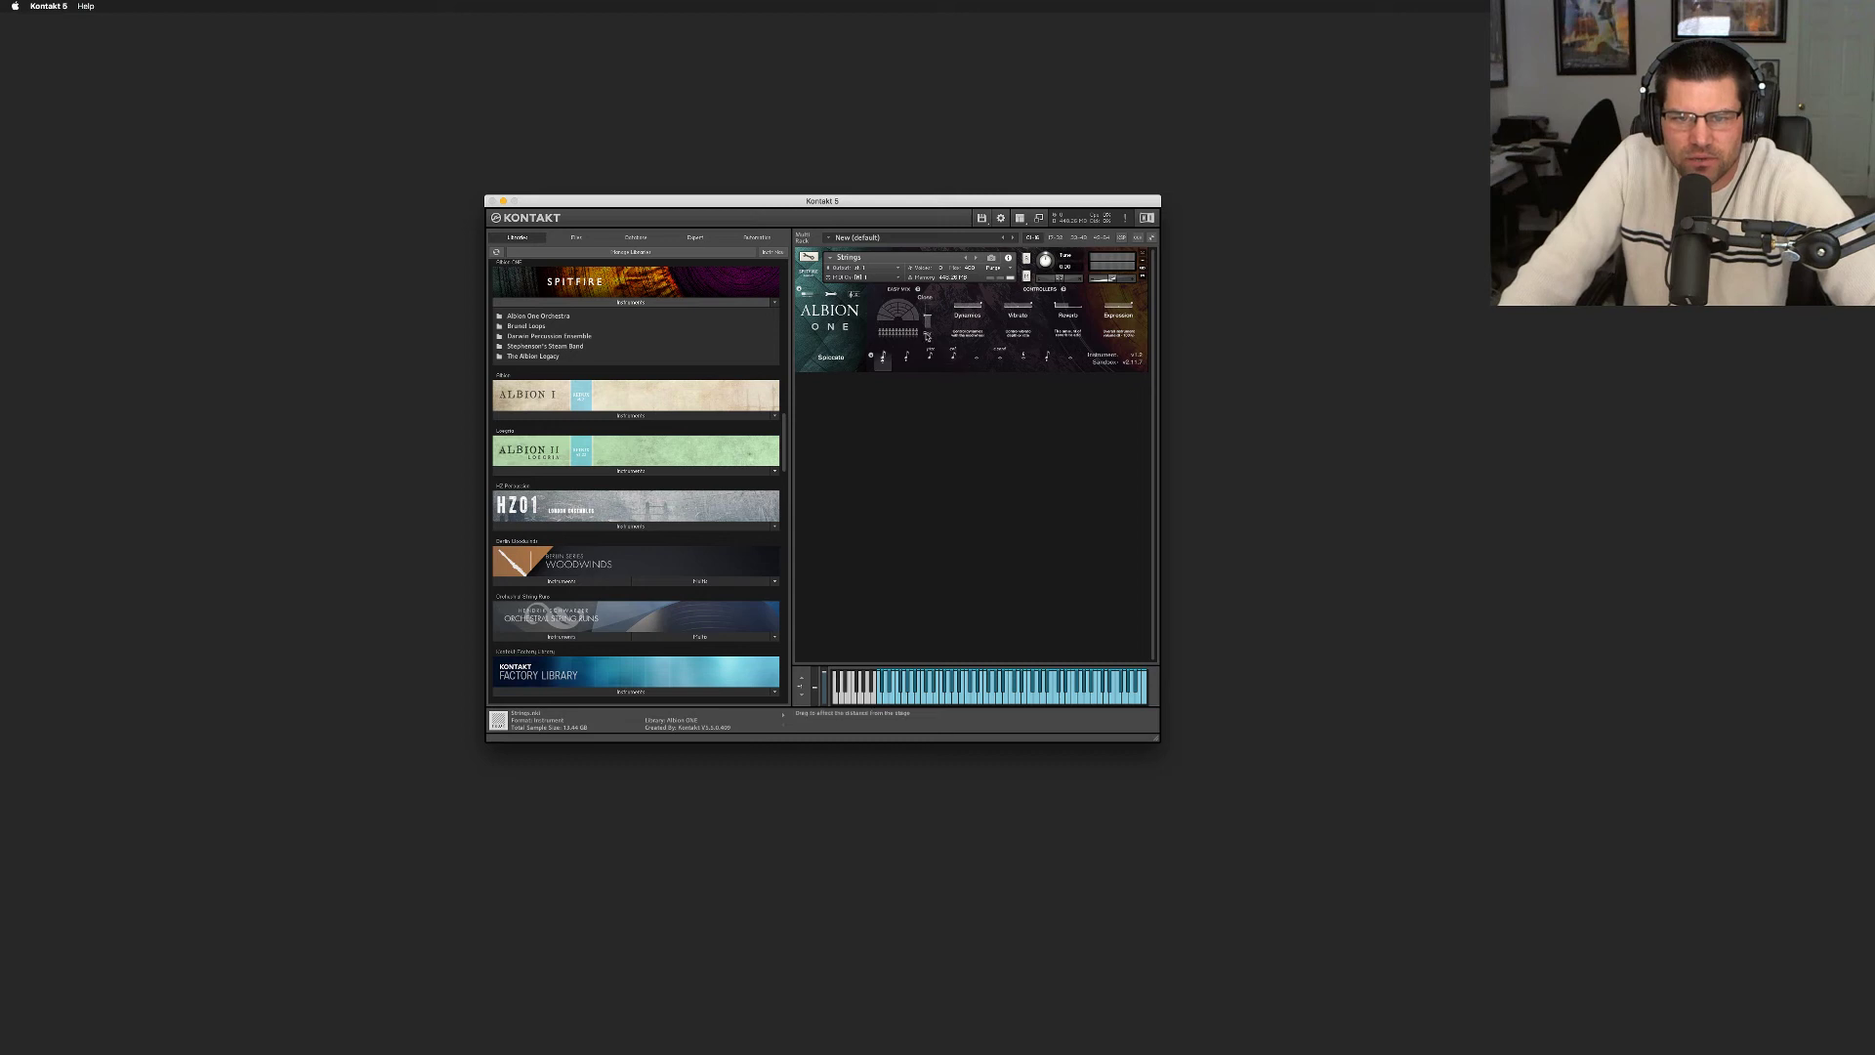
Open the Strings patch's Ostinatum view, set its mode to Ascending, and add notes to the pattern
left_click(853, 296)
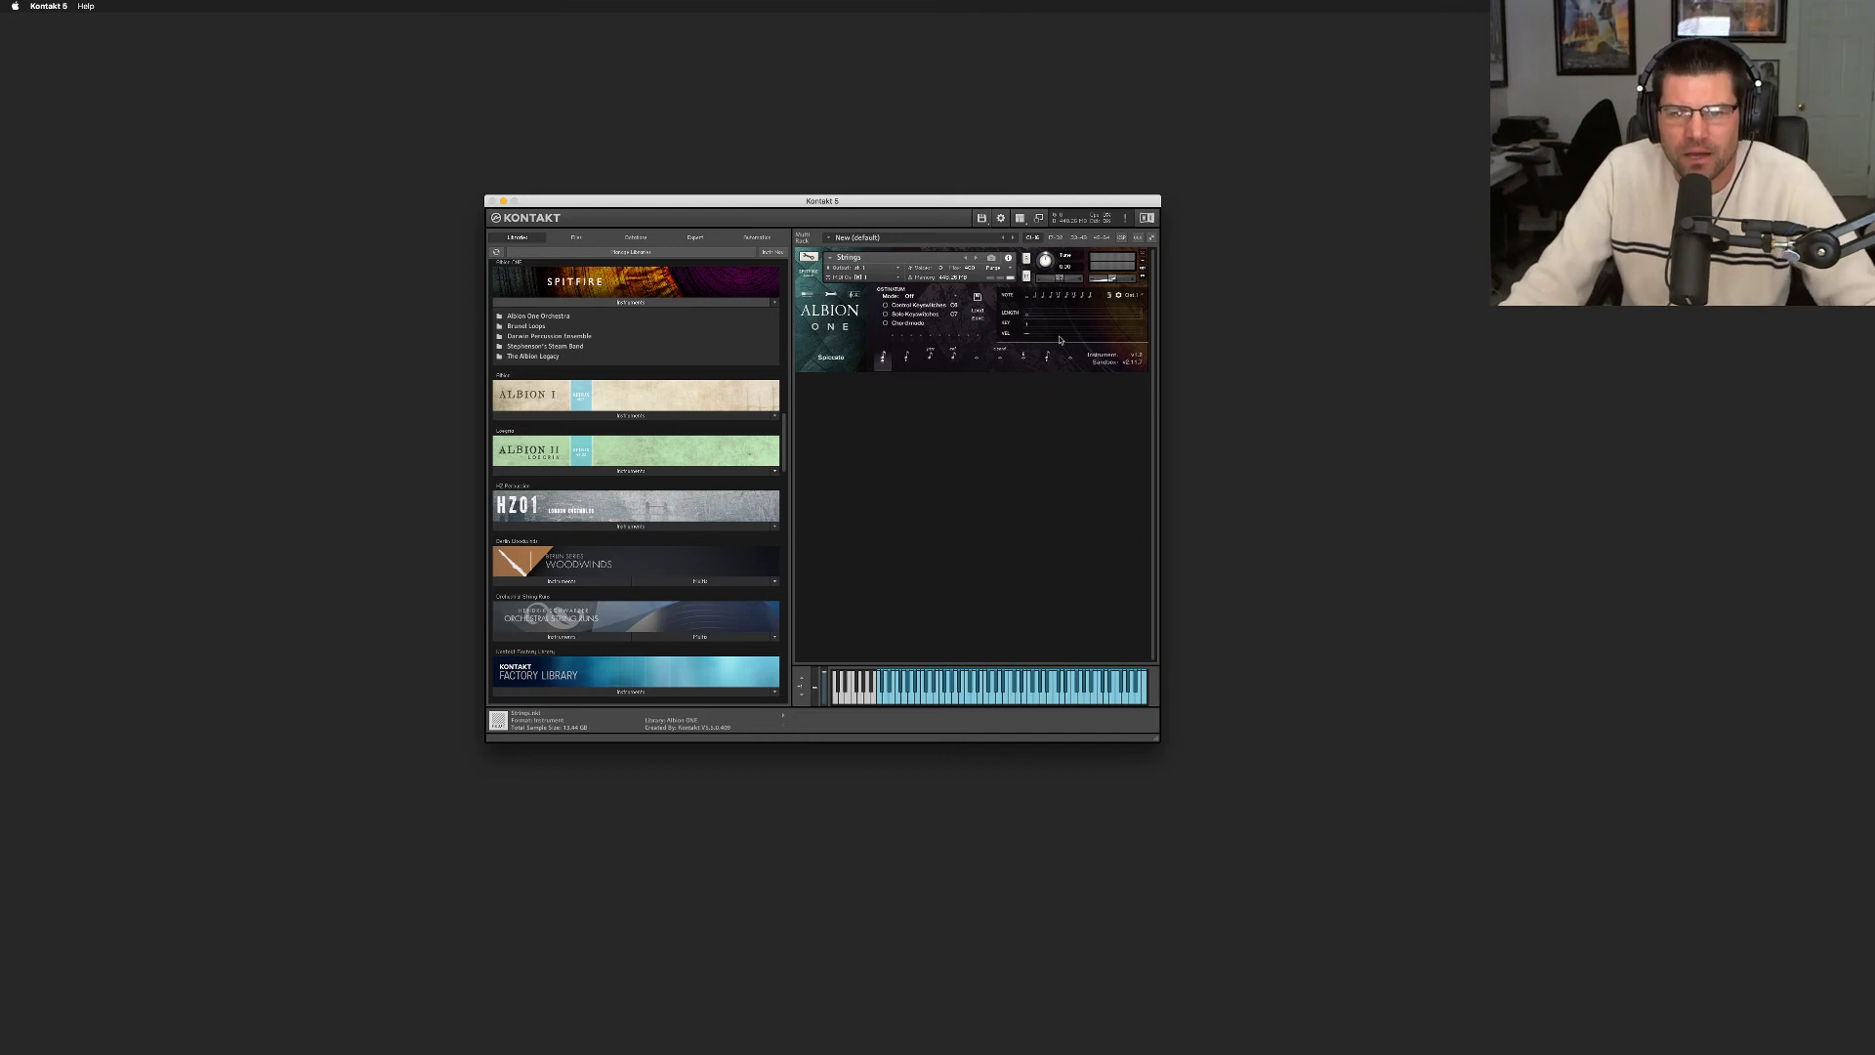
left_click(910, 297)
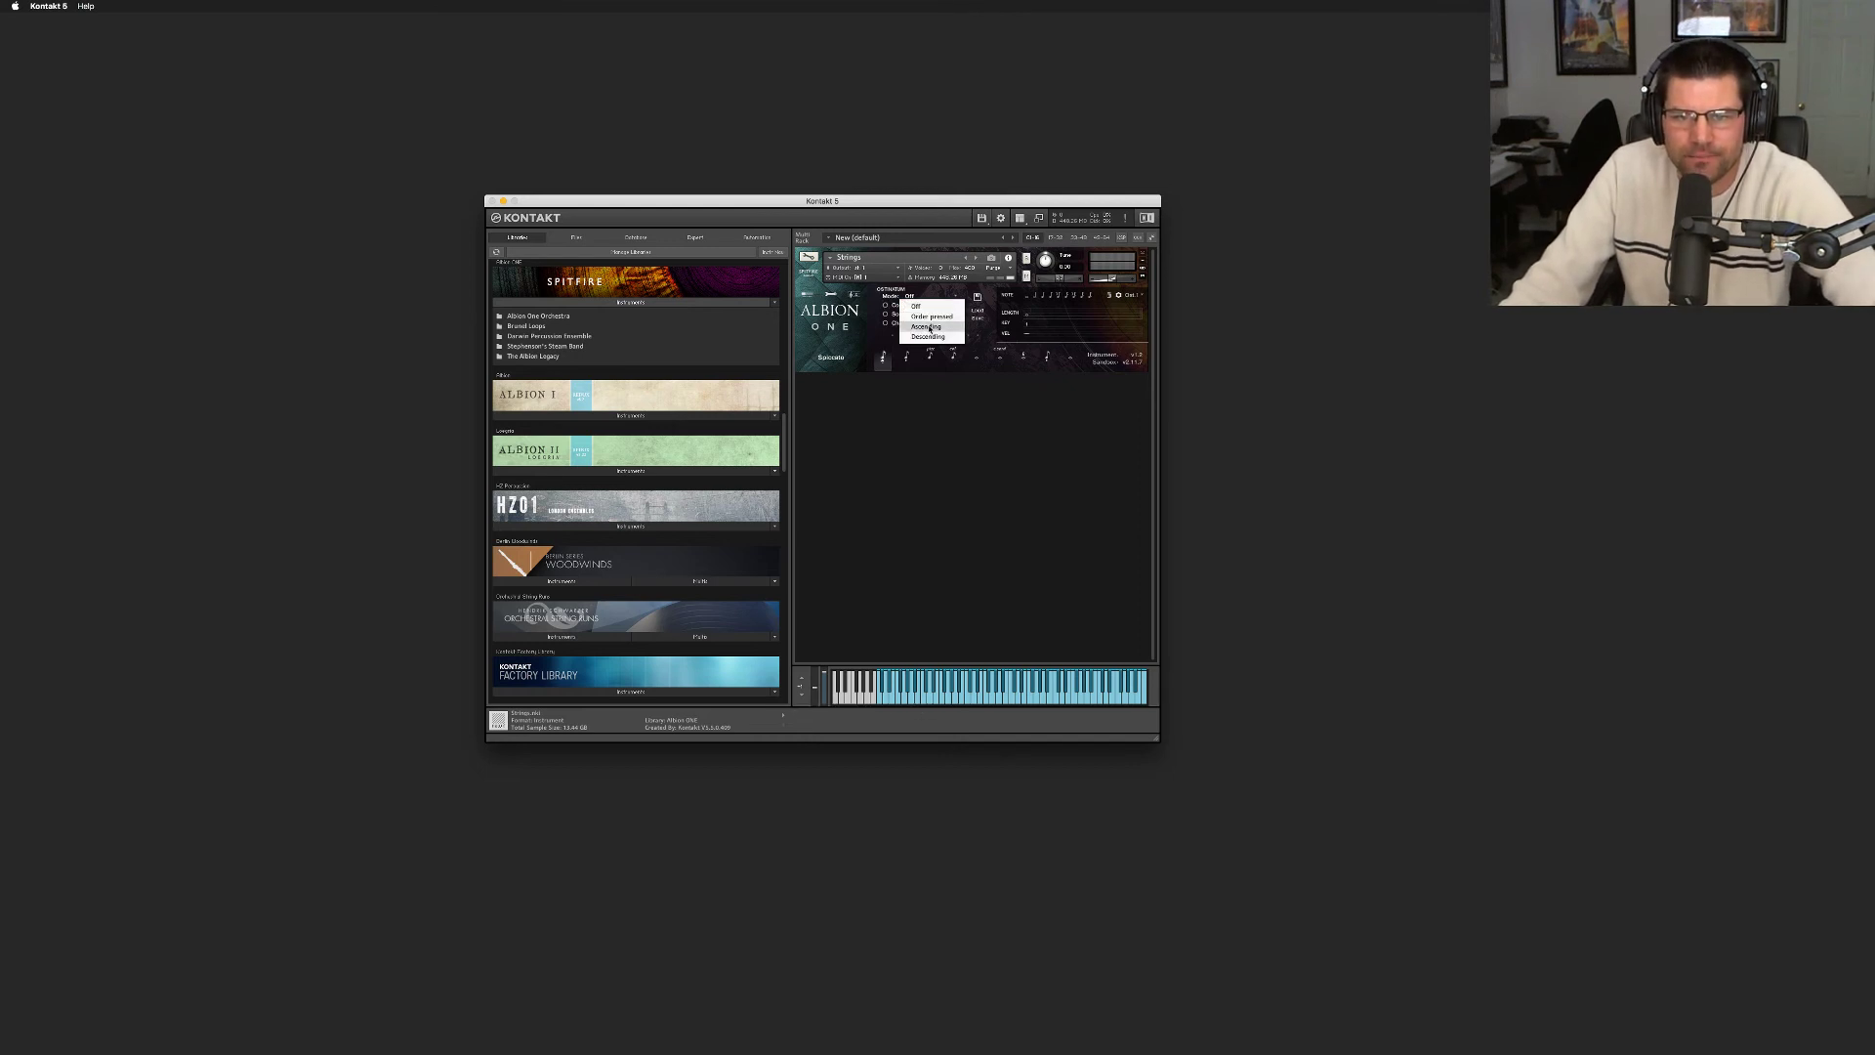
left_click(929, 329)
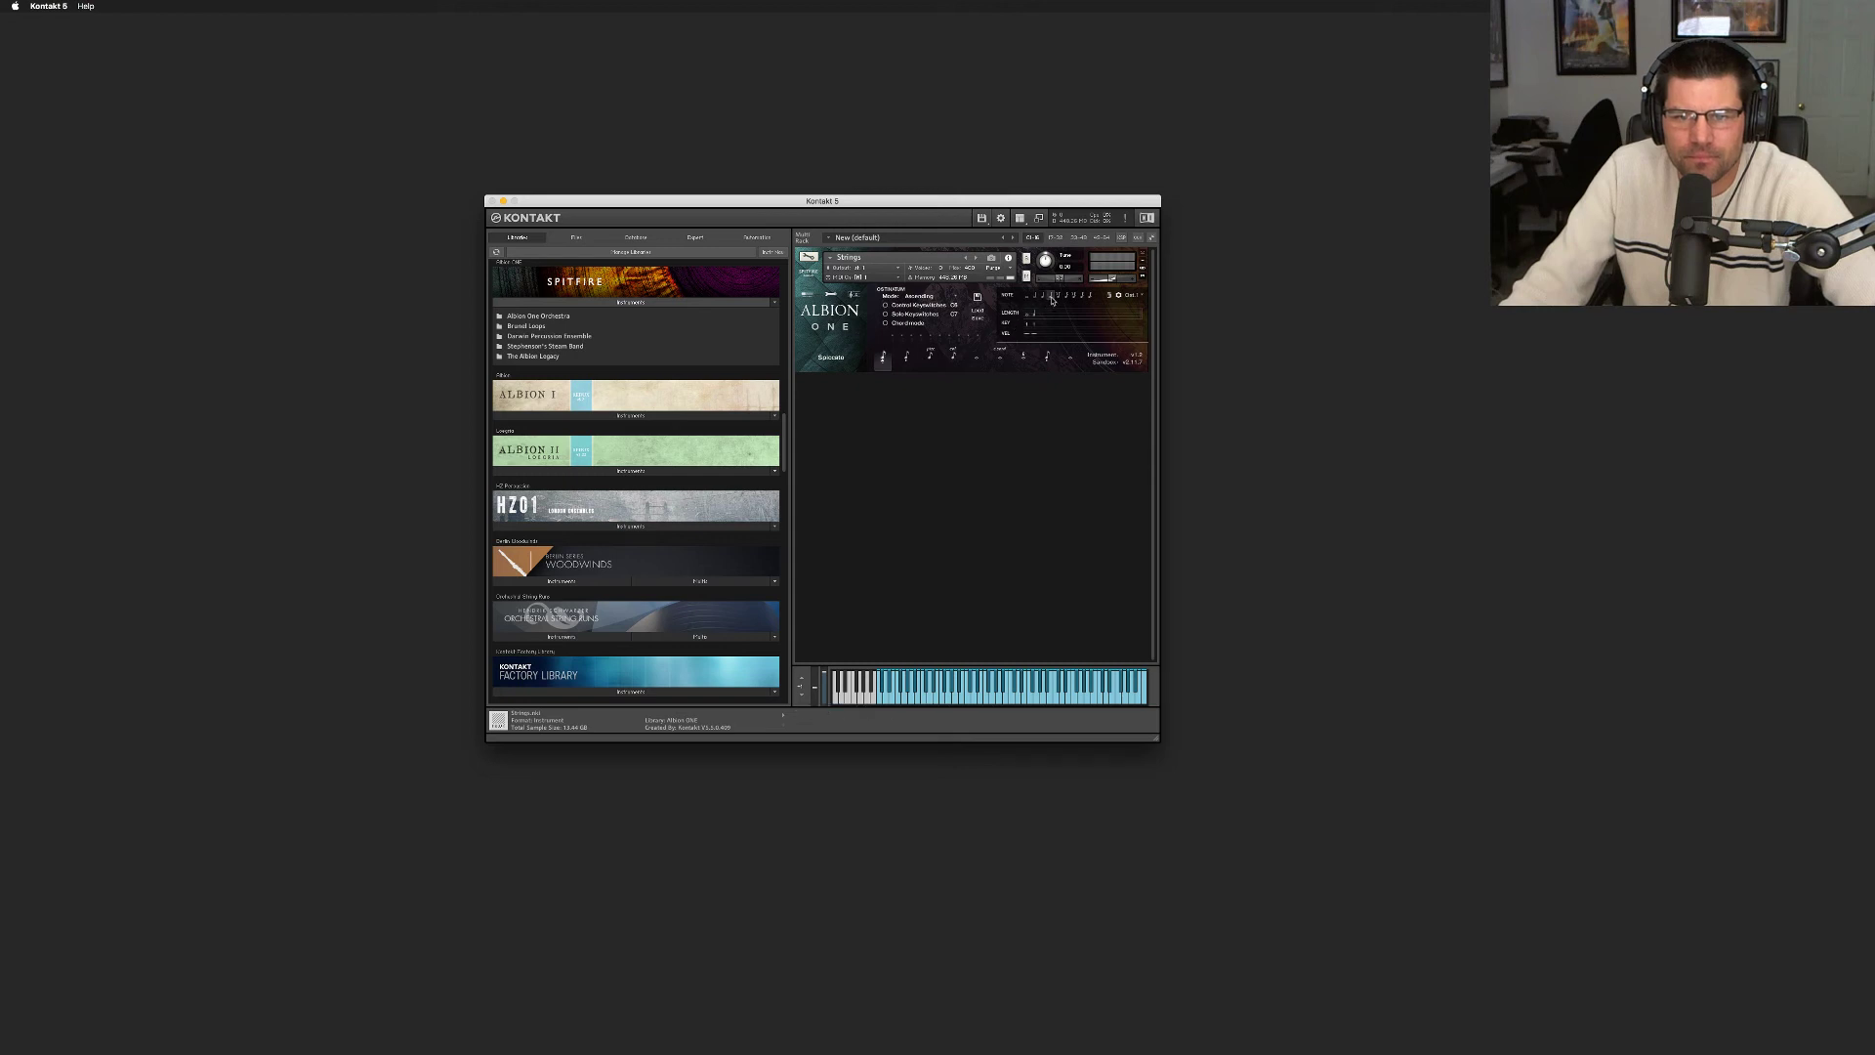
left_click(1055, 298)
left_click(1066, 298)
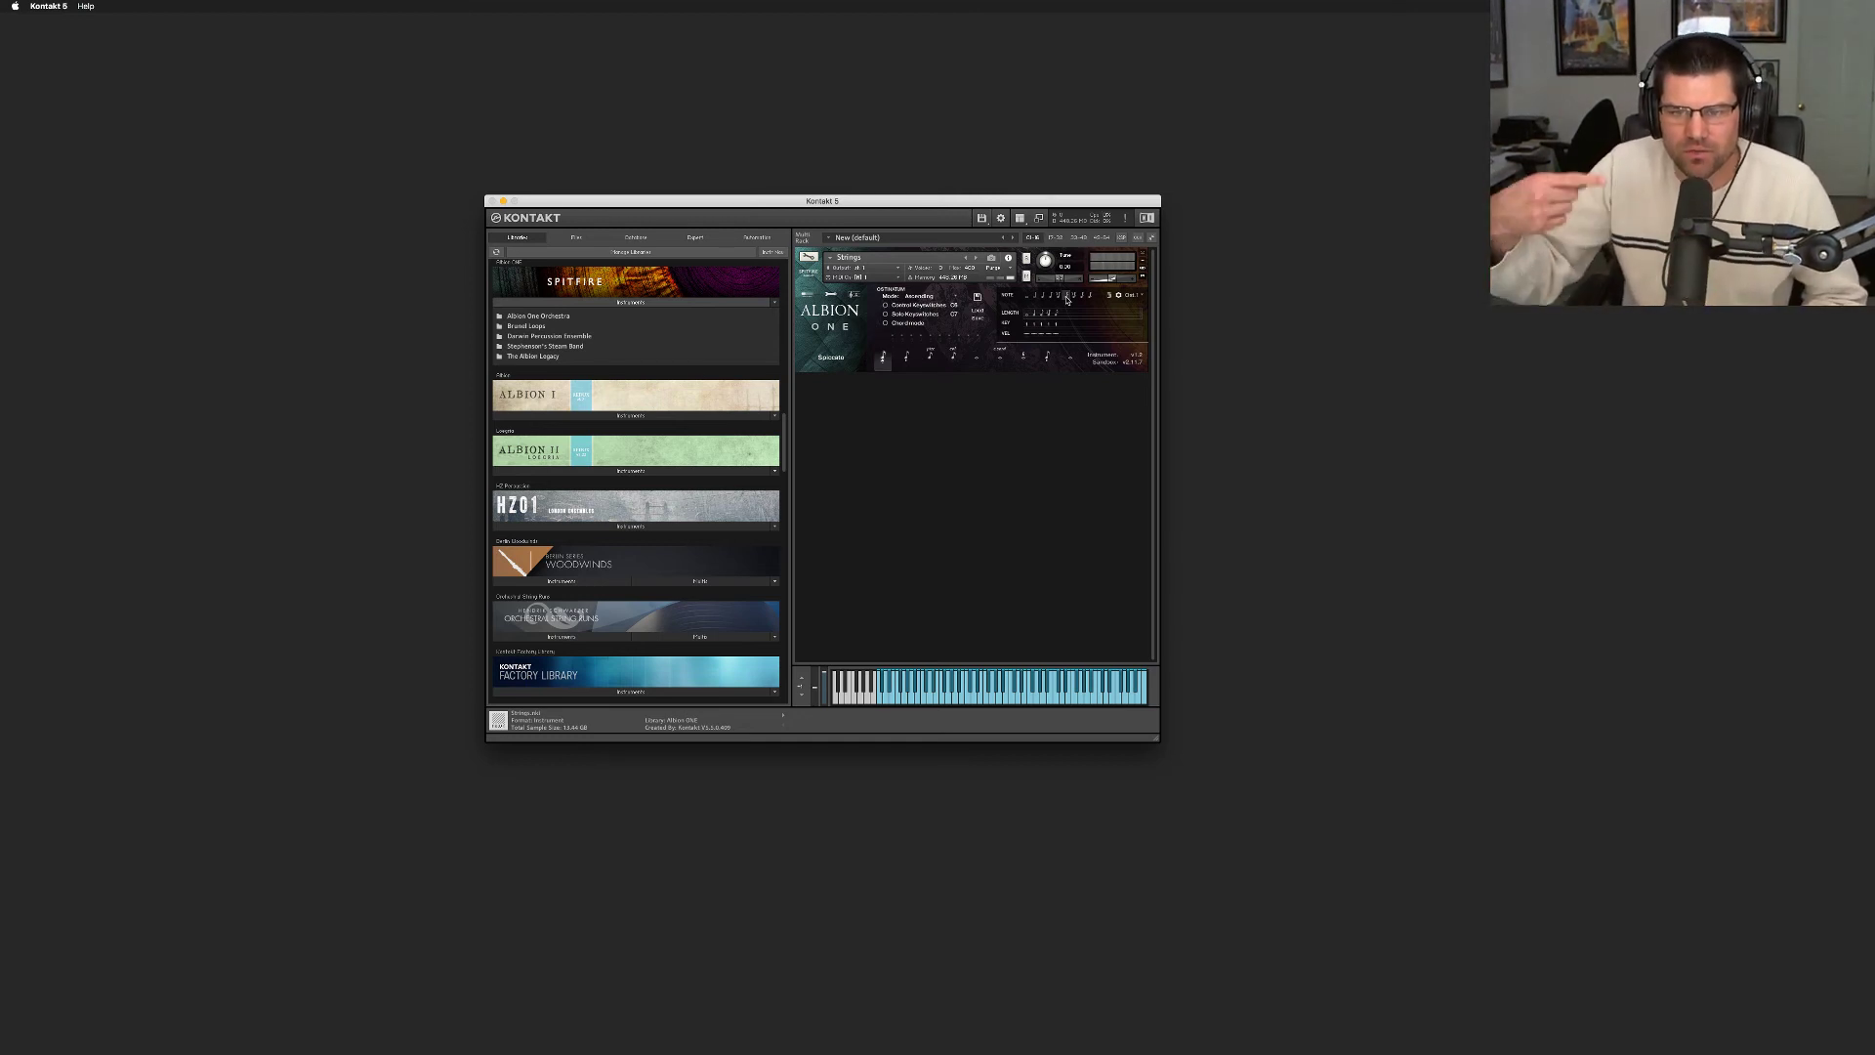
Check the Ostinatum pattern slot choices and its options page, and return to the note pattern
left_click(1138, 296)
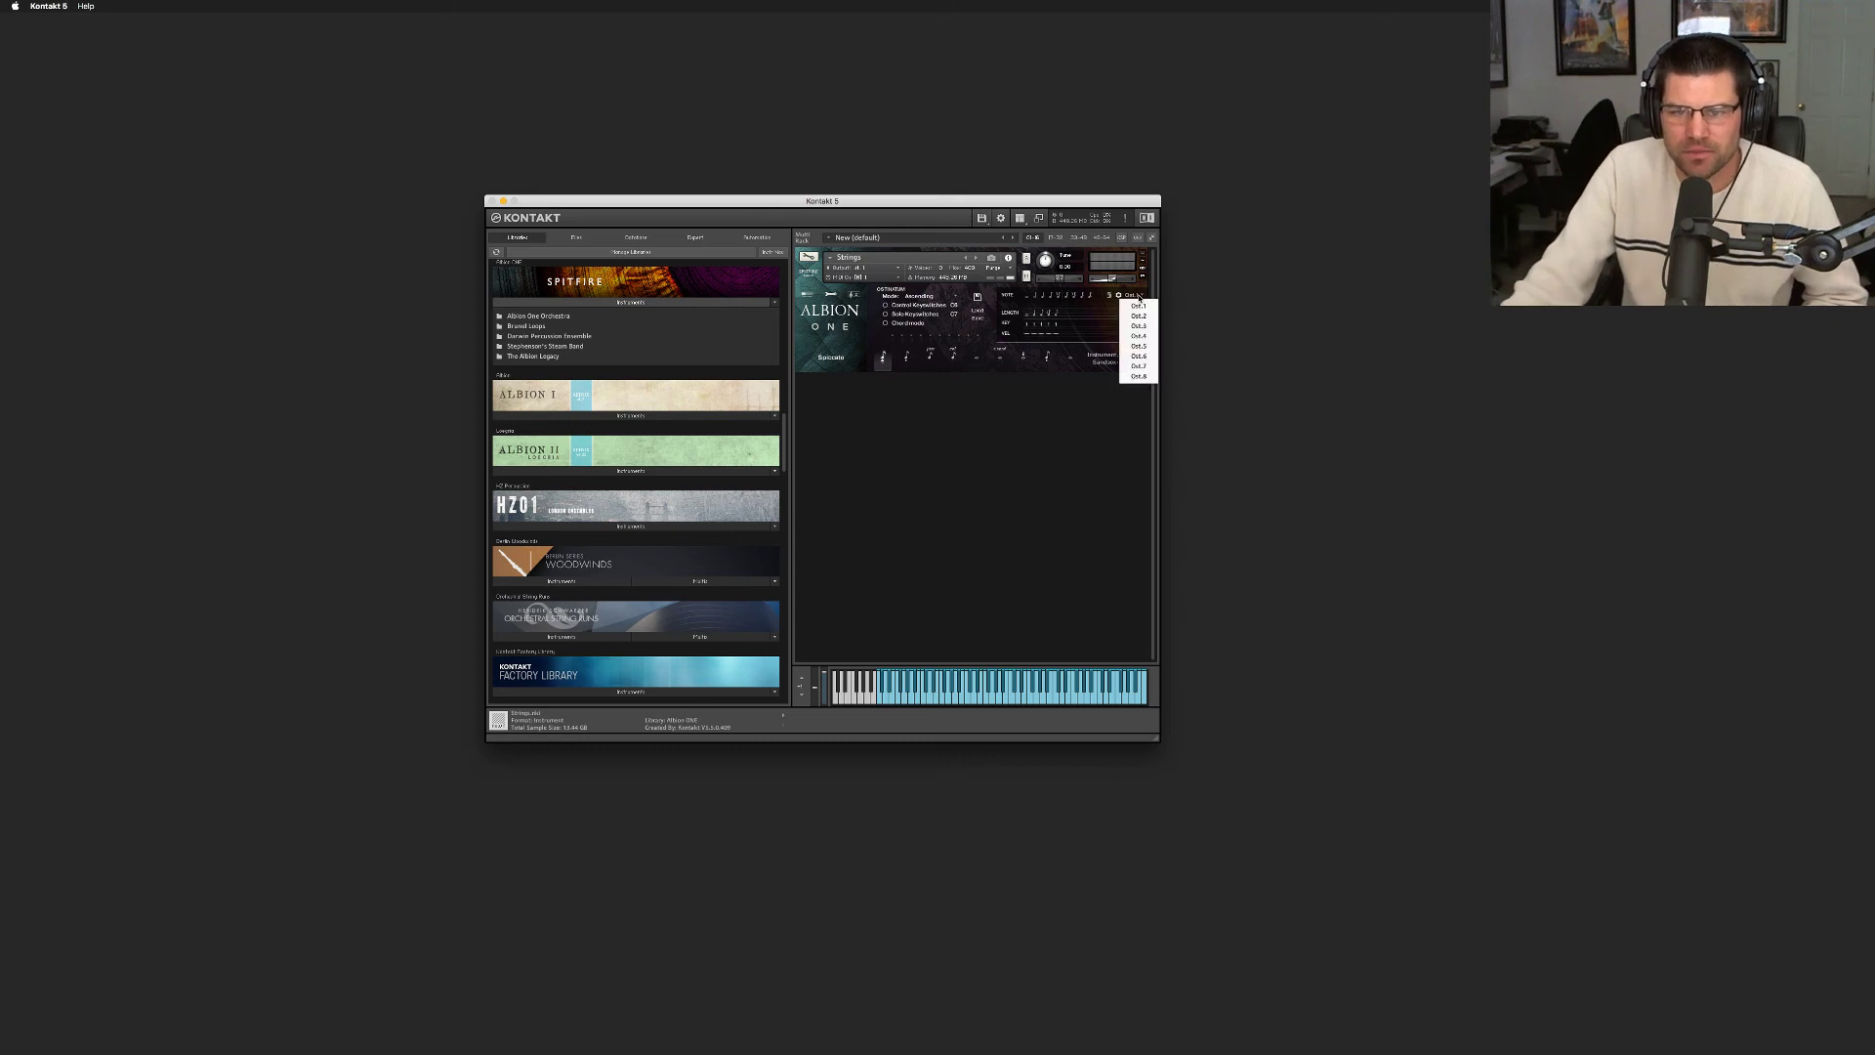
left_click(1119, 299)
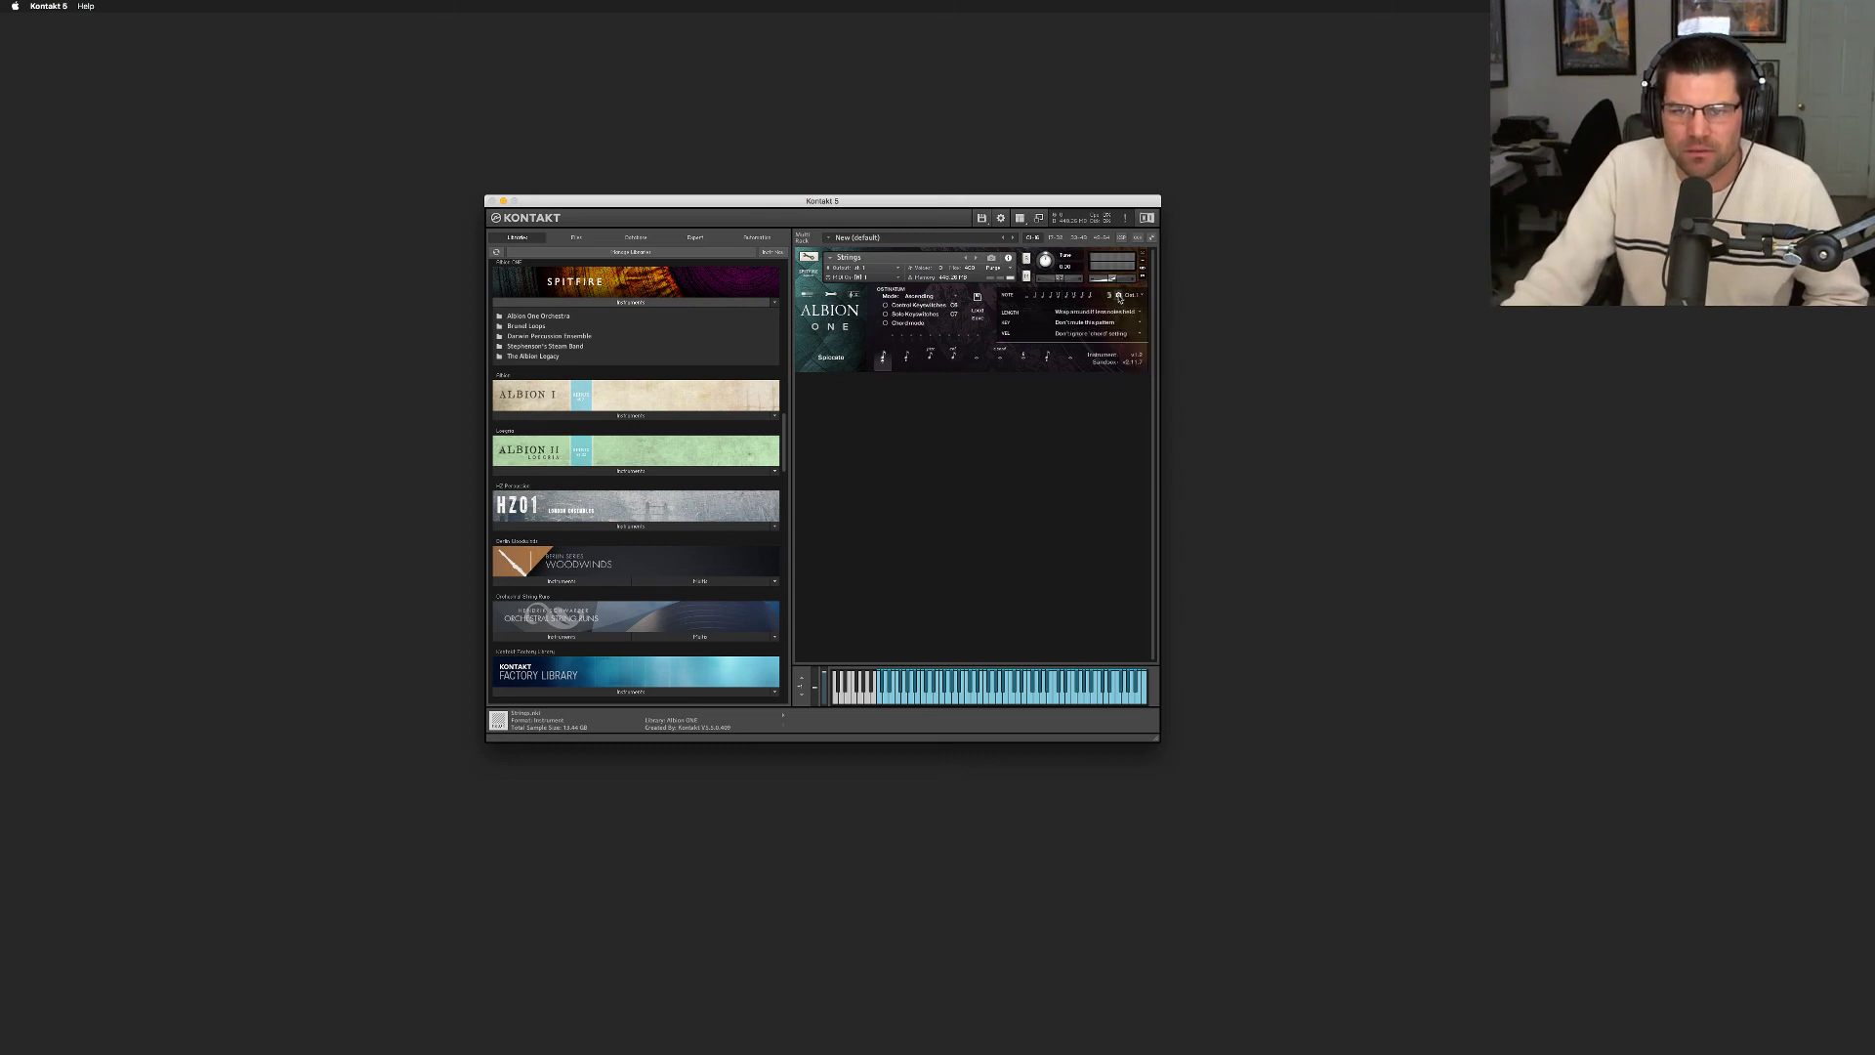
left_click(1119, 296)
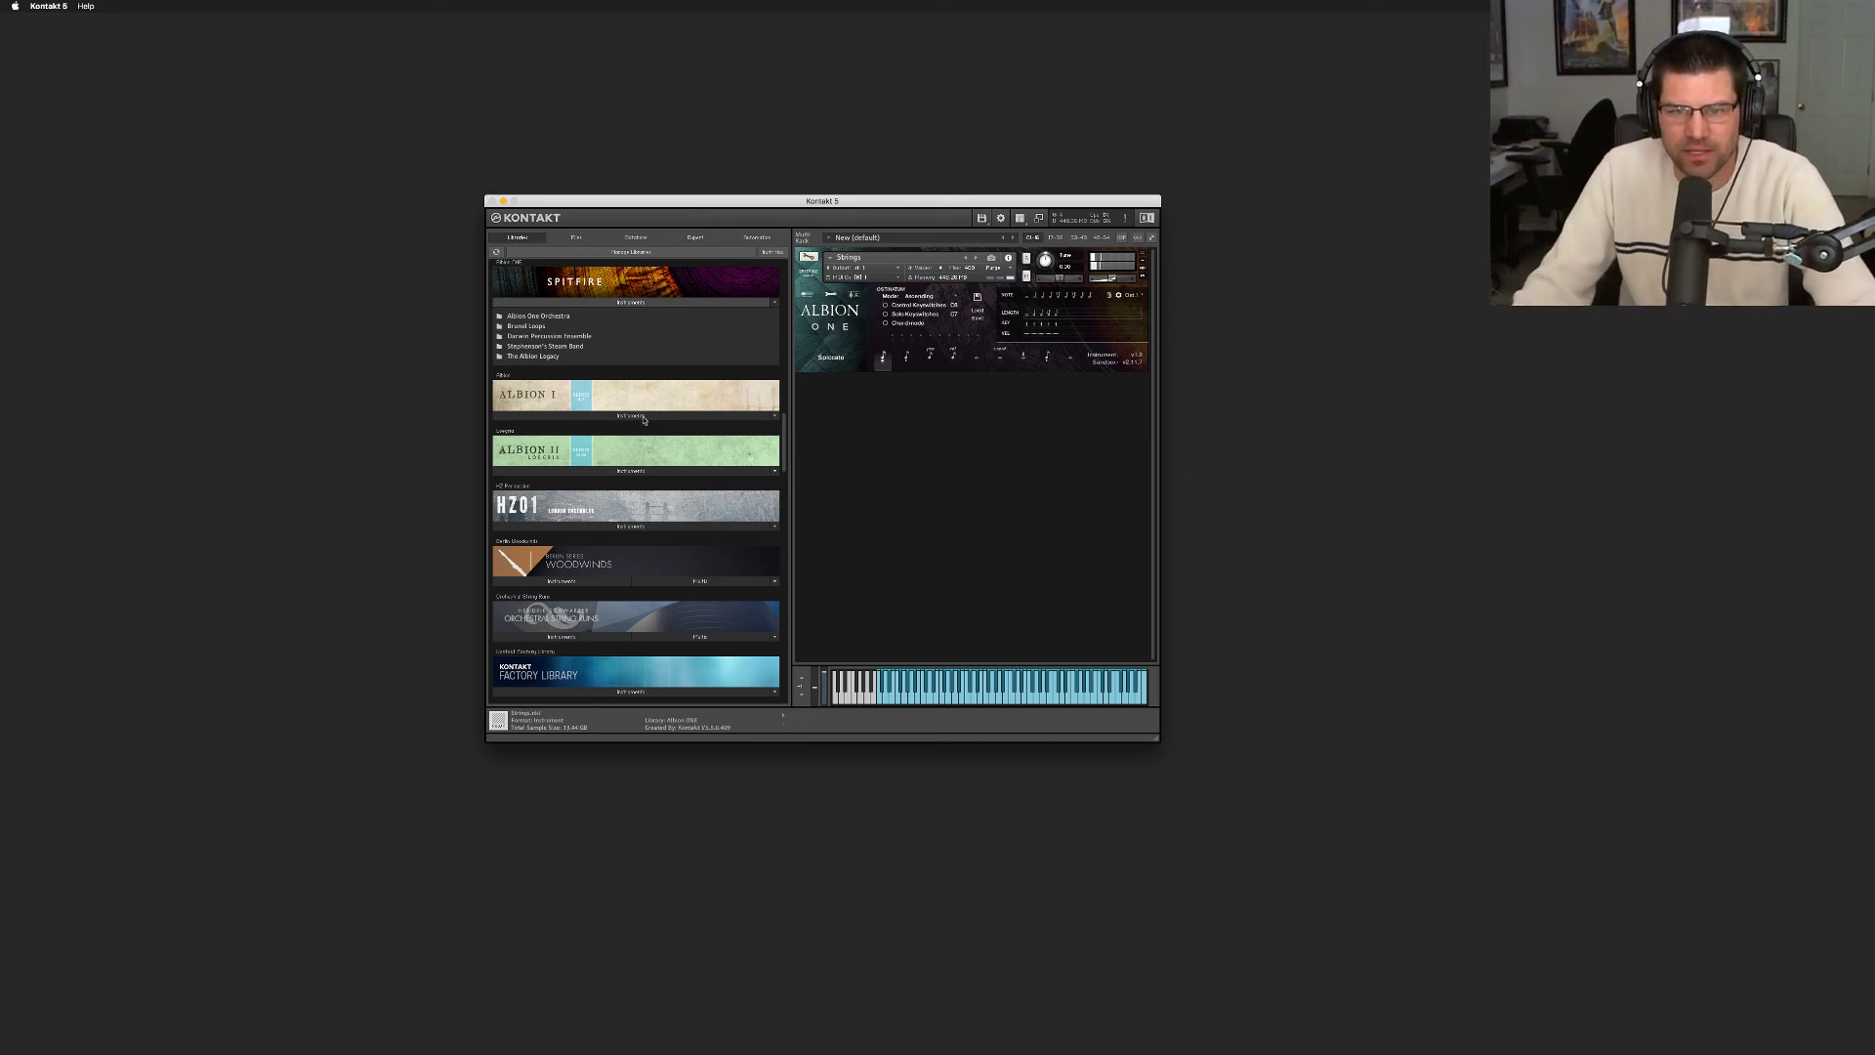
Switch the Strings patch to the low blend articulation and collapse Albion ONE's instrument folder list
left_click(1046, 358)
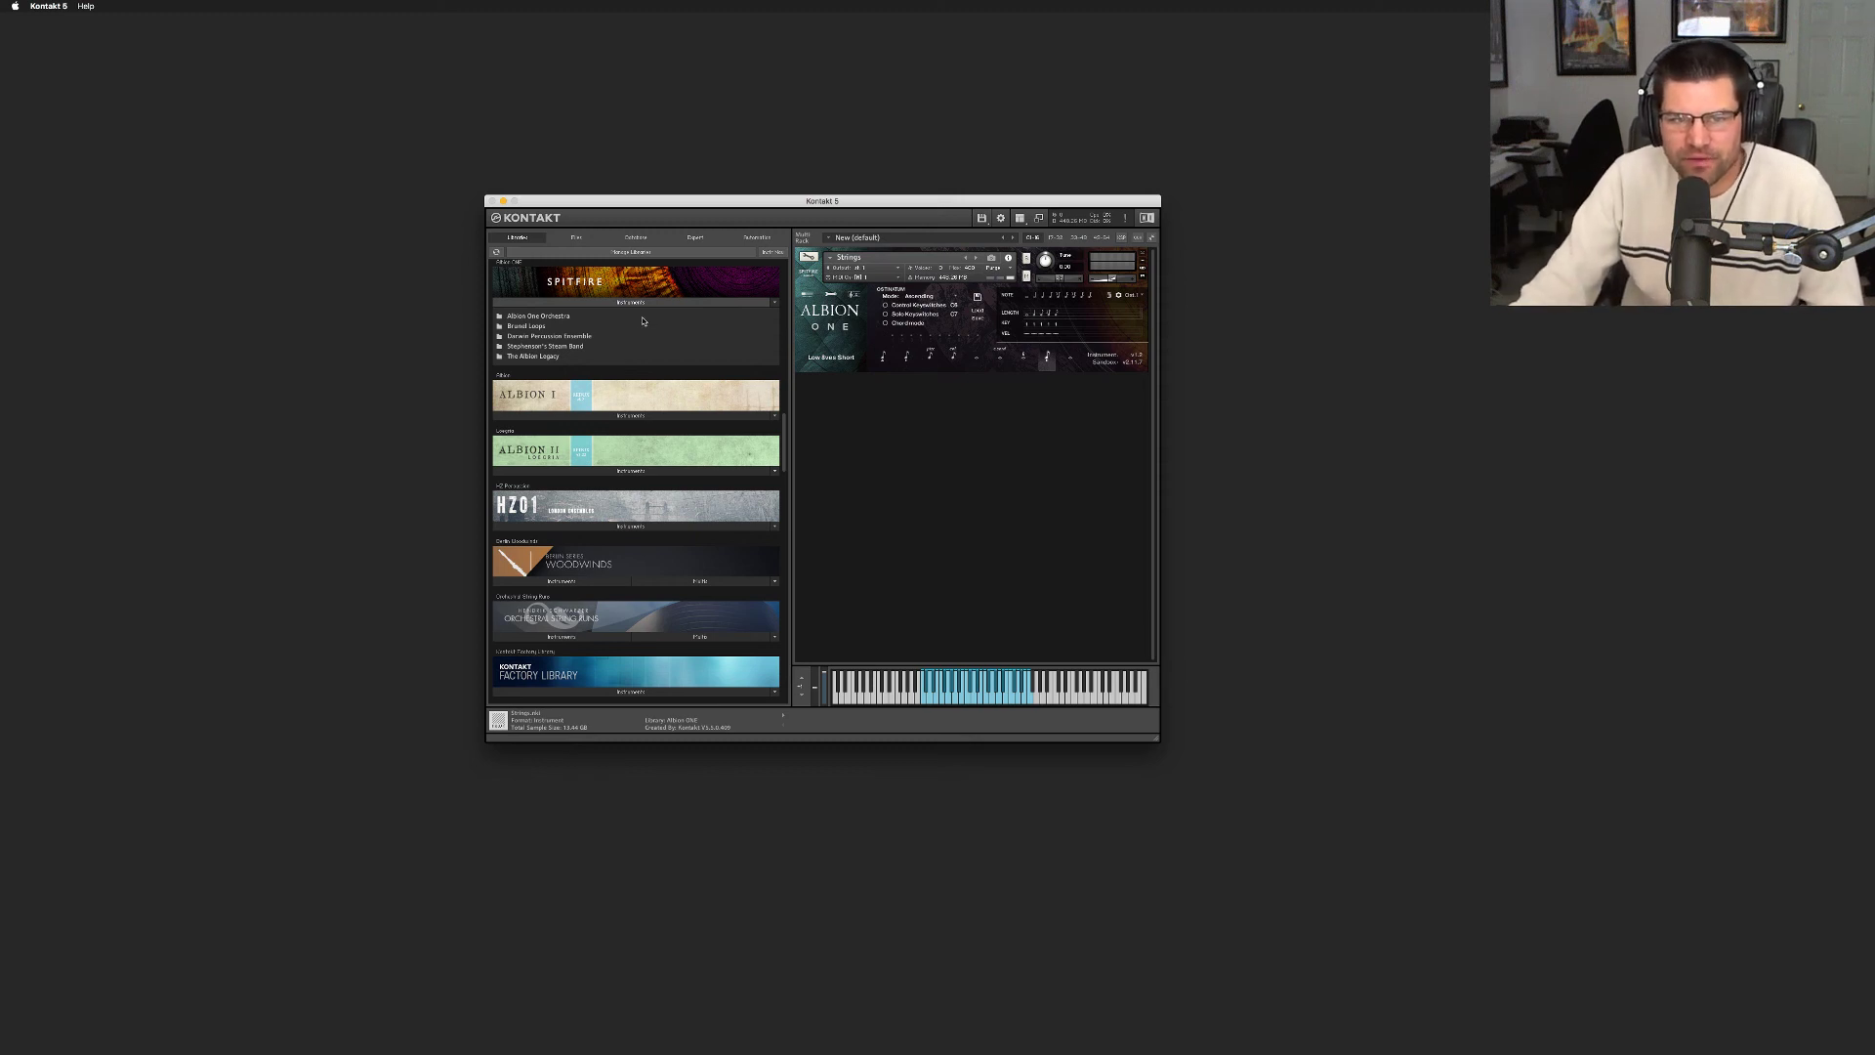
left_click(608, 303)
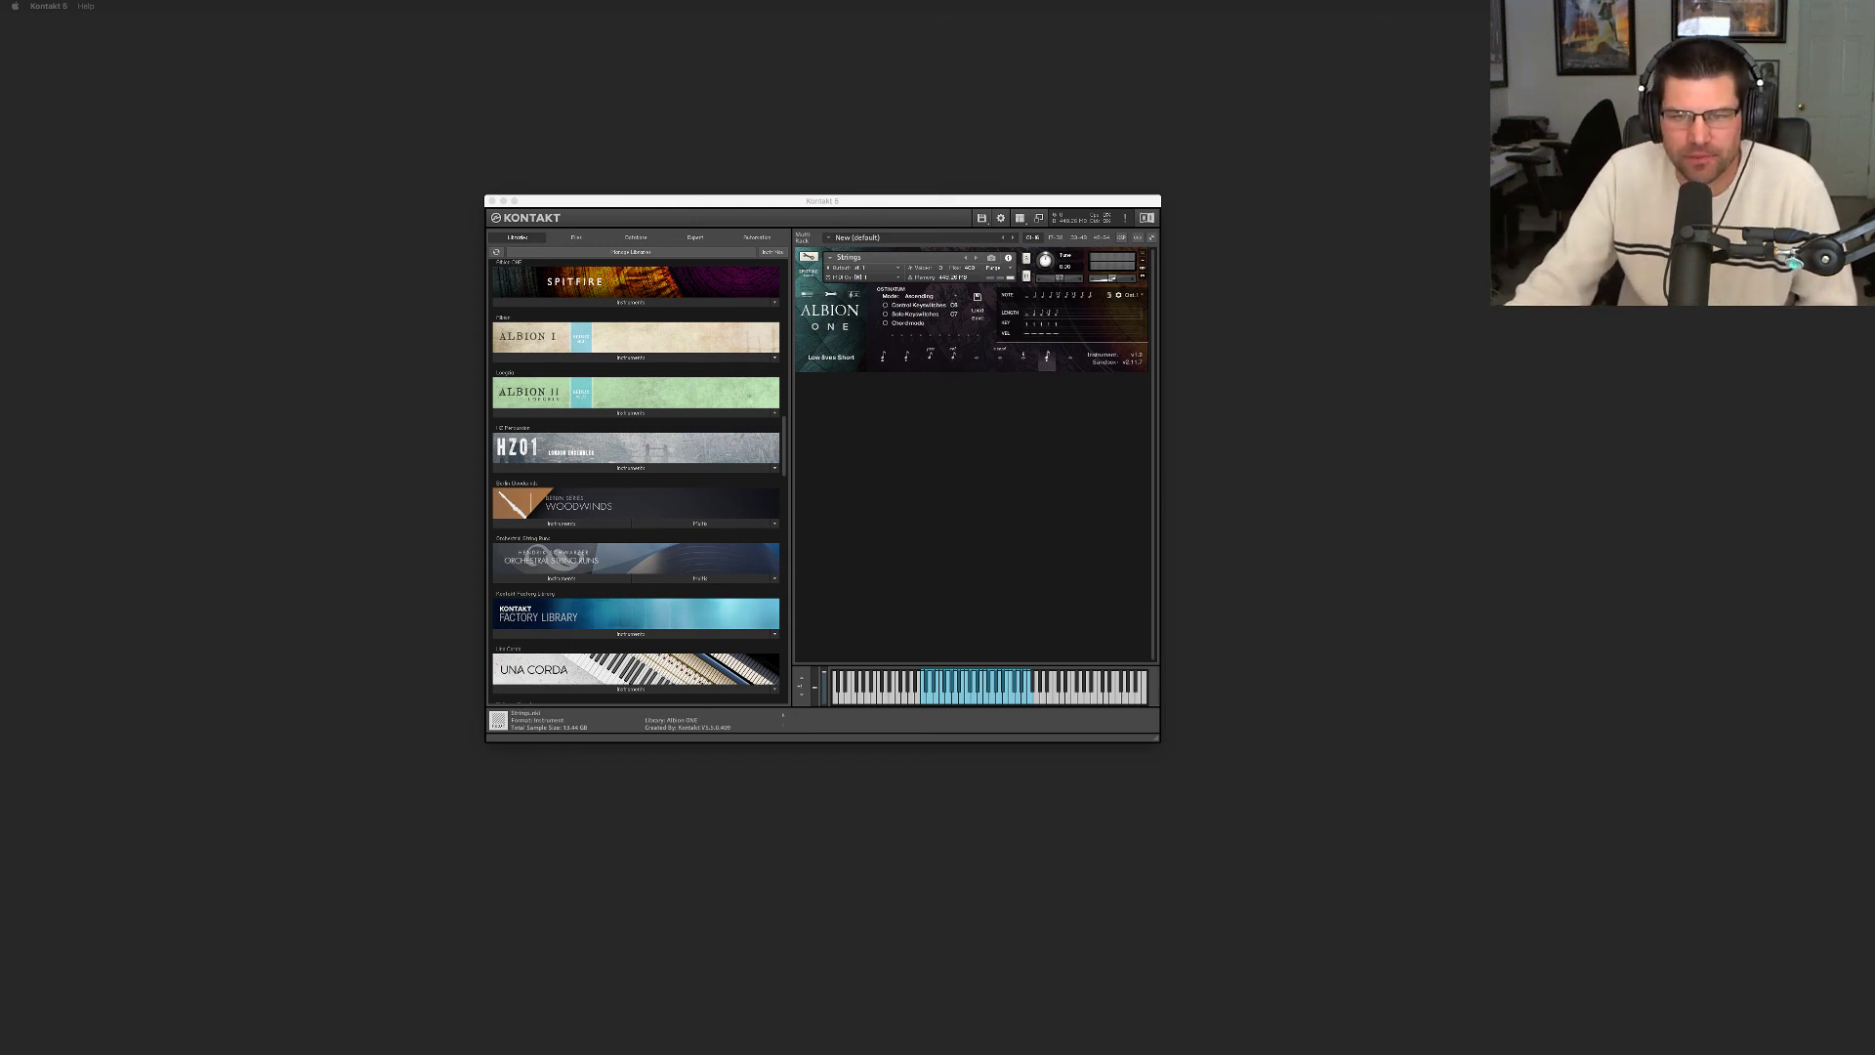
Open Albion ONE's Albion One Orchestra folder, and switch the Strings patch to its general controls view with the first articulation selected
left_click(630, 302)
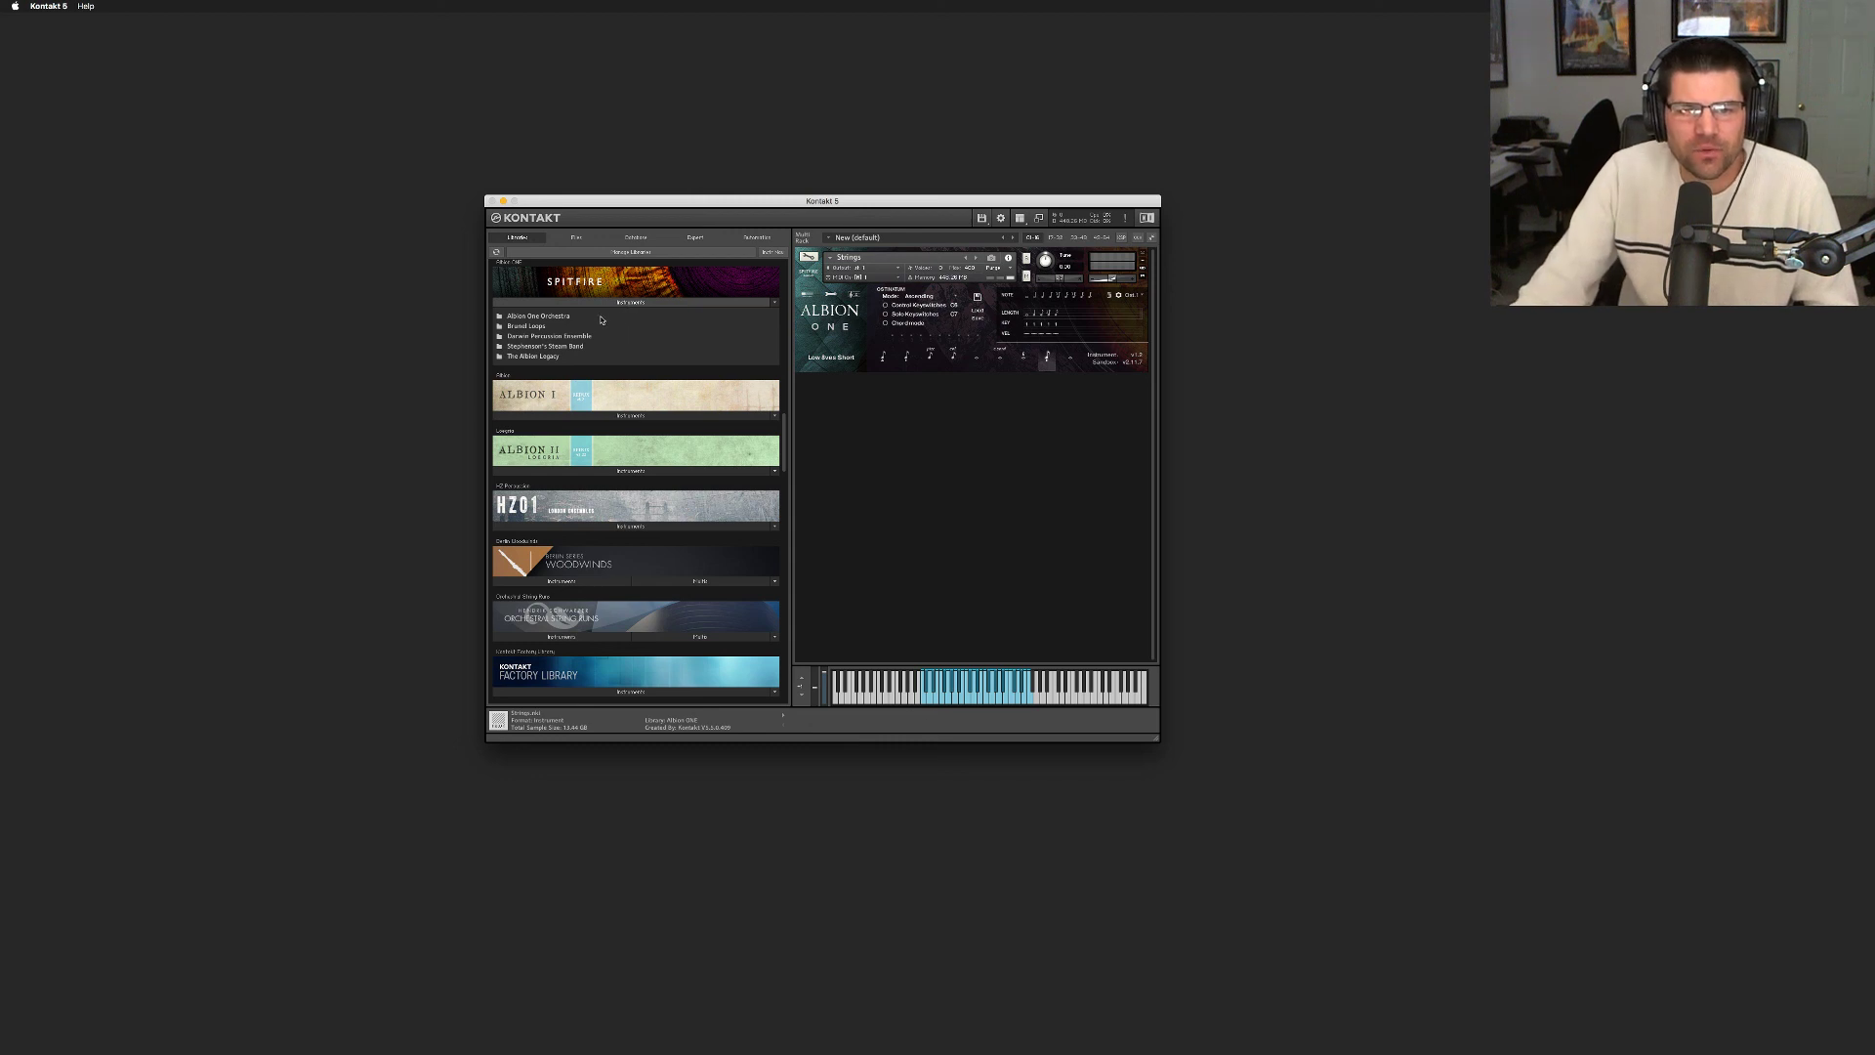
left_click(570, 317)
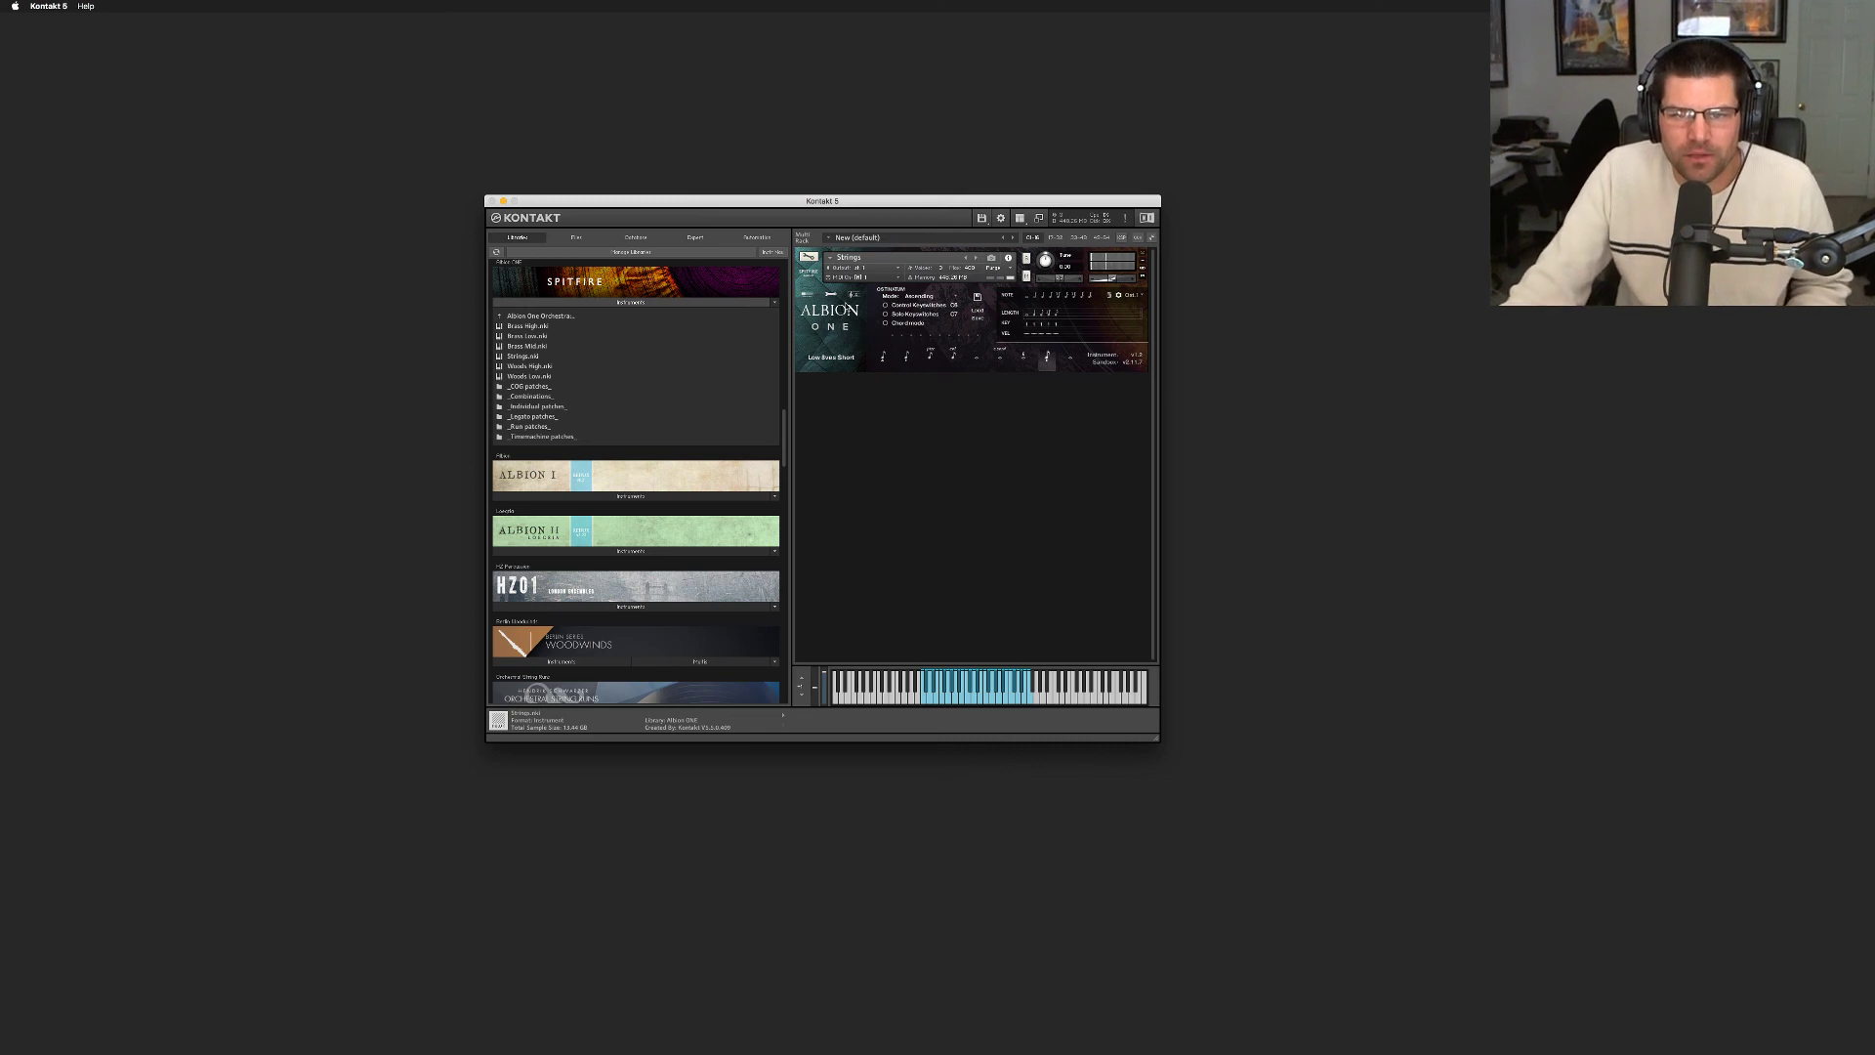
left_click(830, 296)
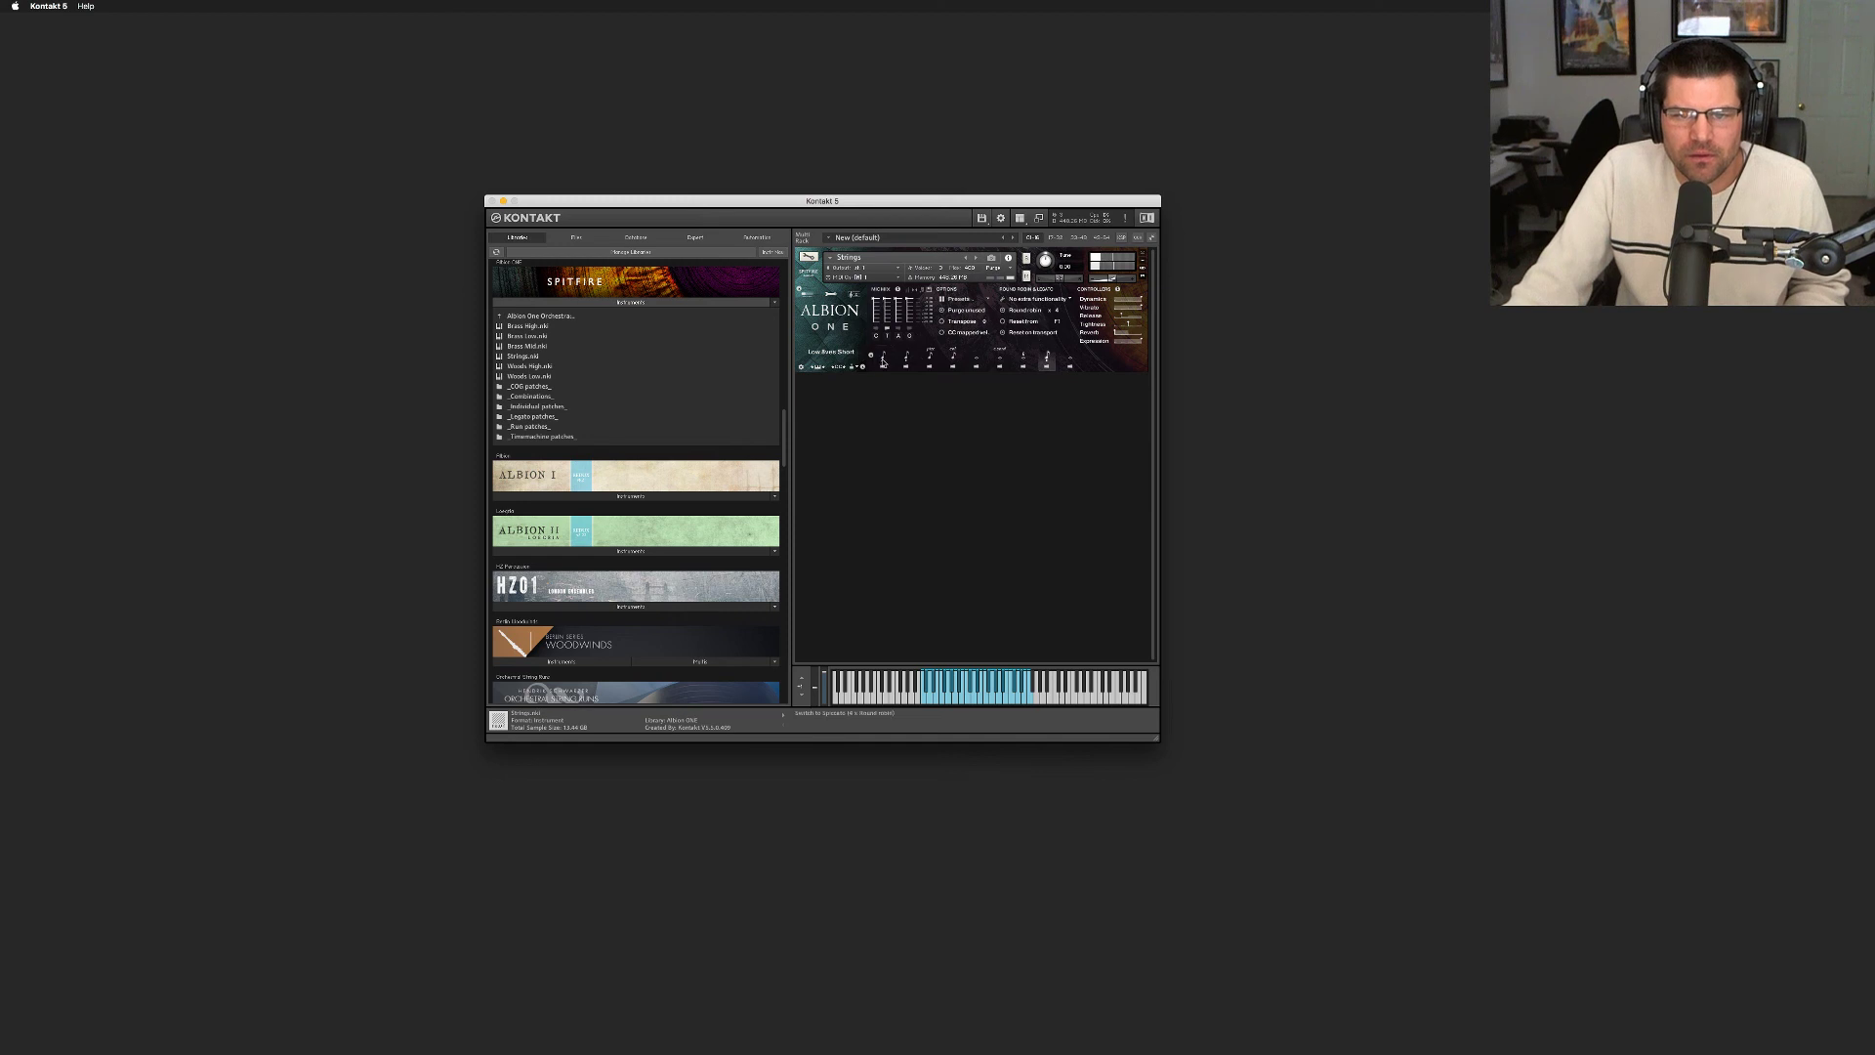
left_click(883, 360)
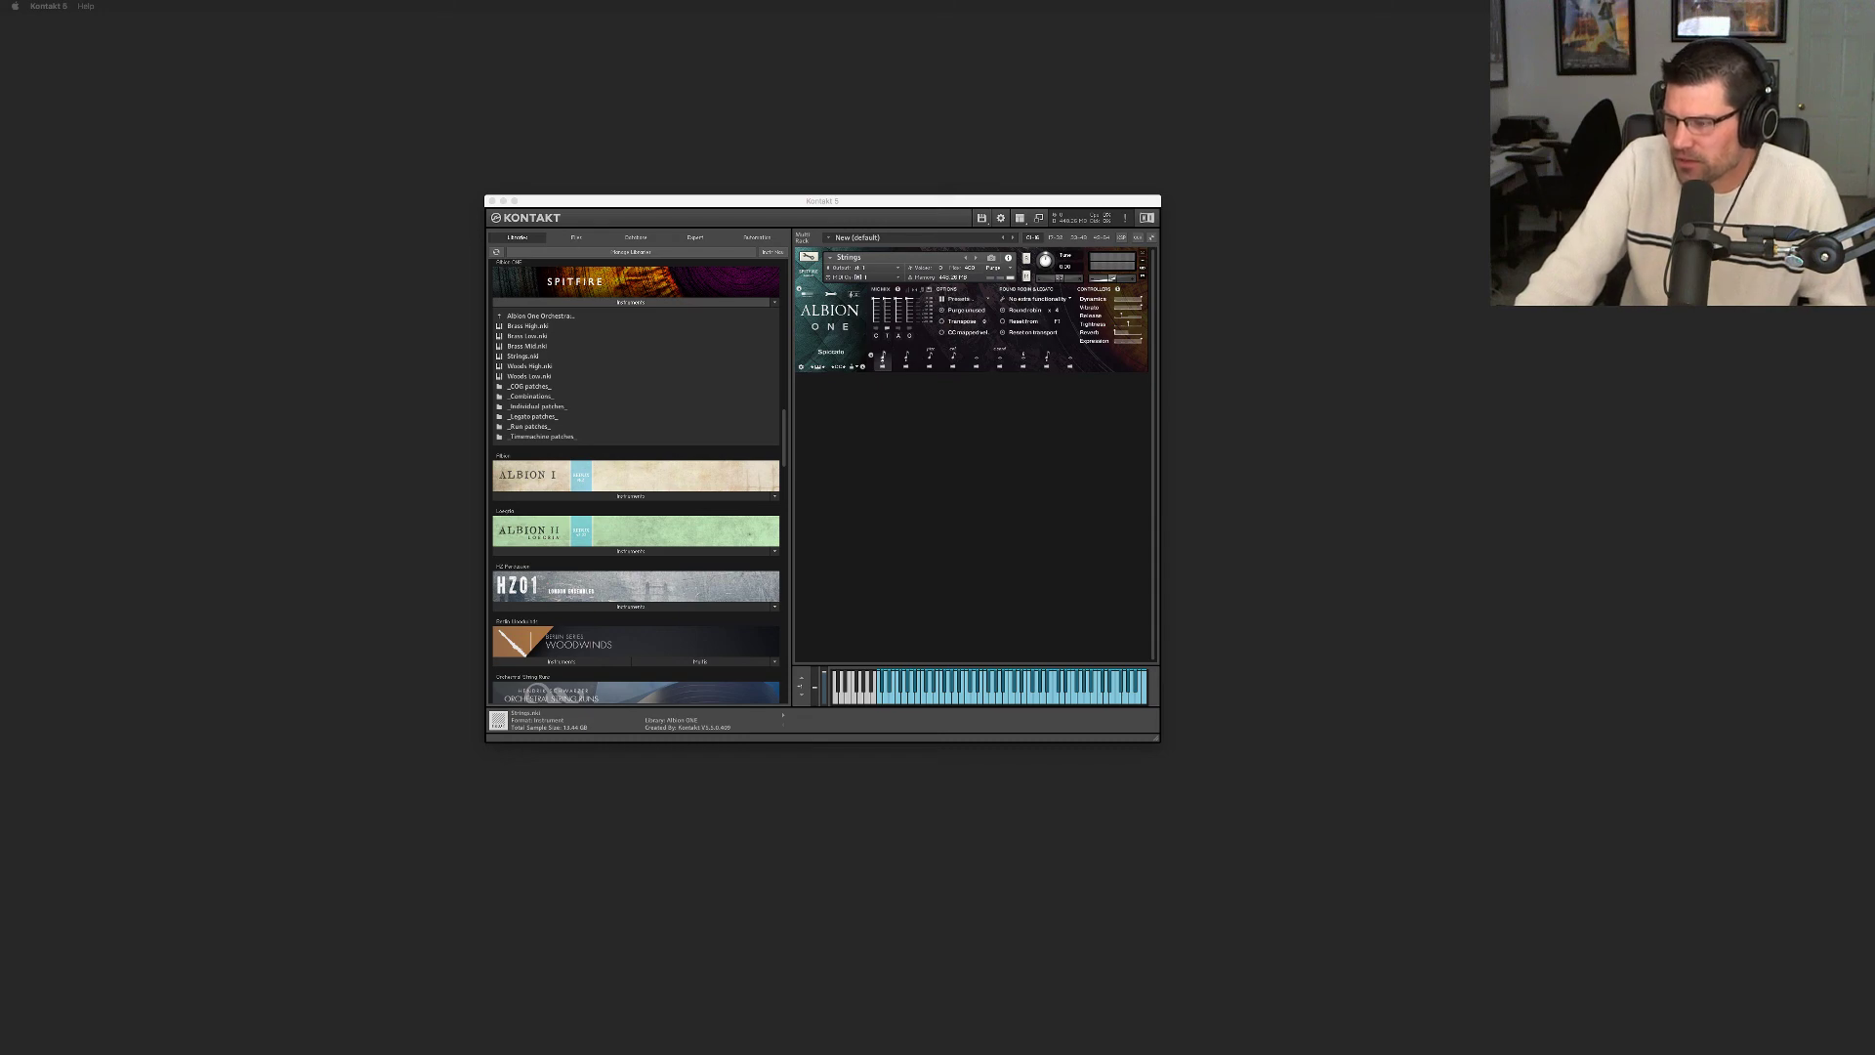
Switch to the browser showing the Spitfire Audio home page and open the Albion ONE product page
left_click_drag(1874, 492, 545, 322)
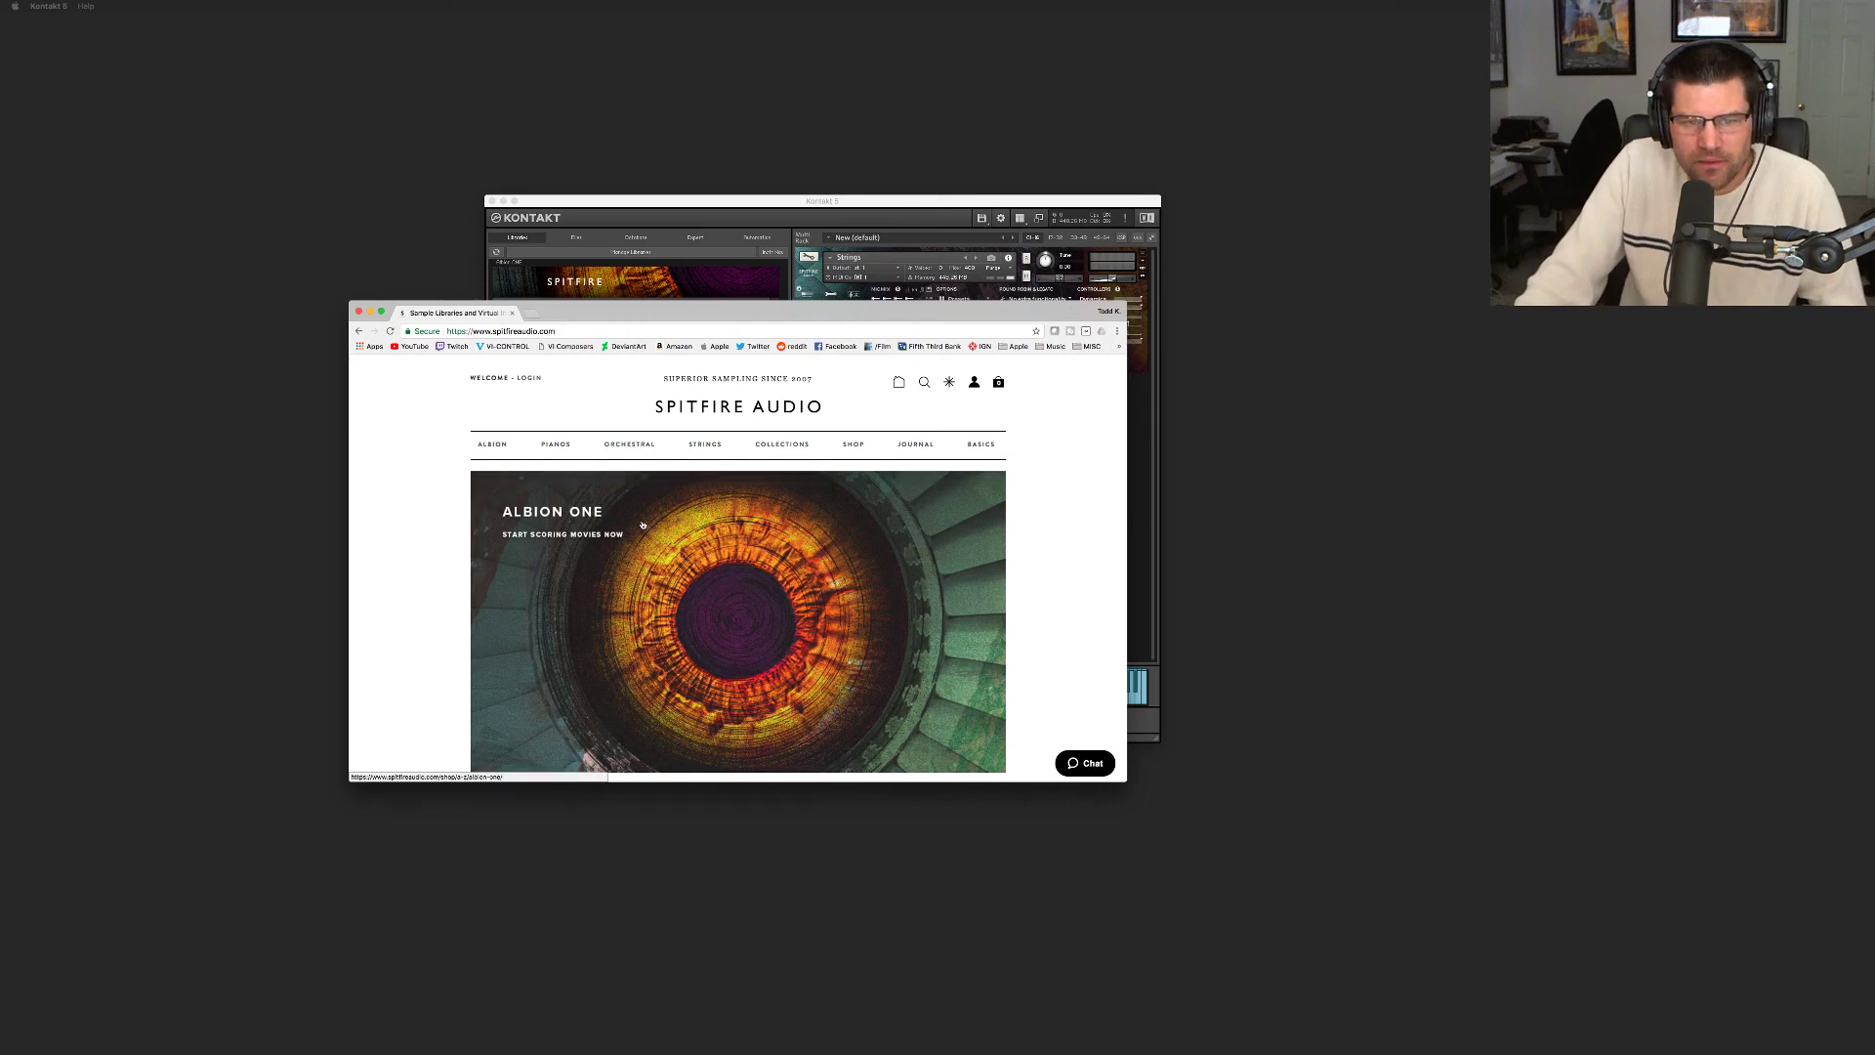
scroll(642, 525, "down", 5)
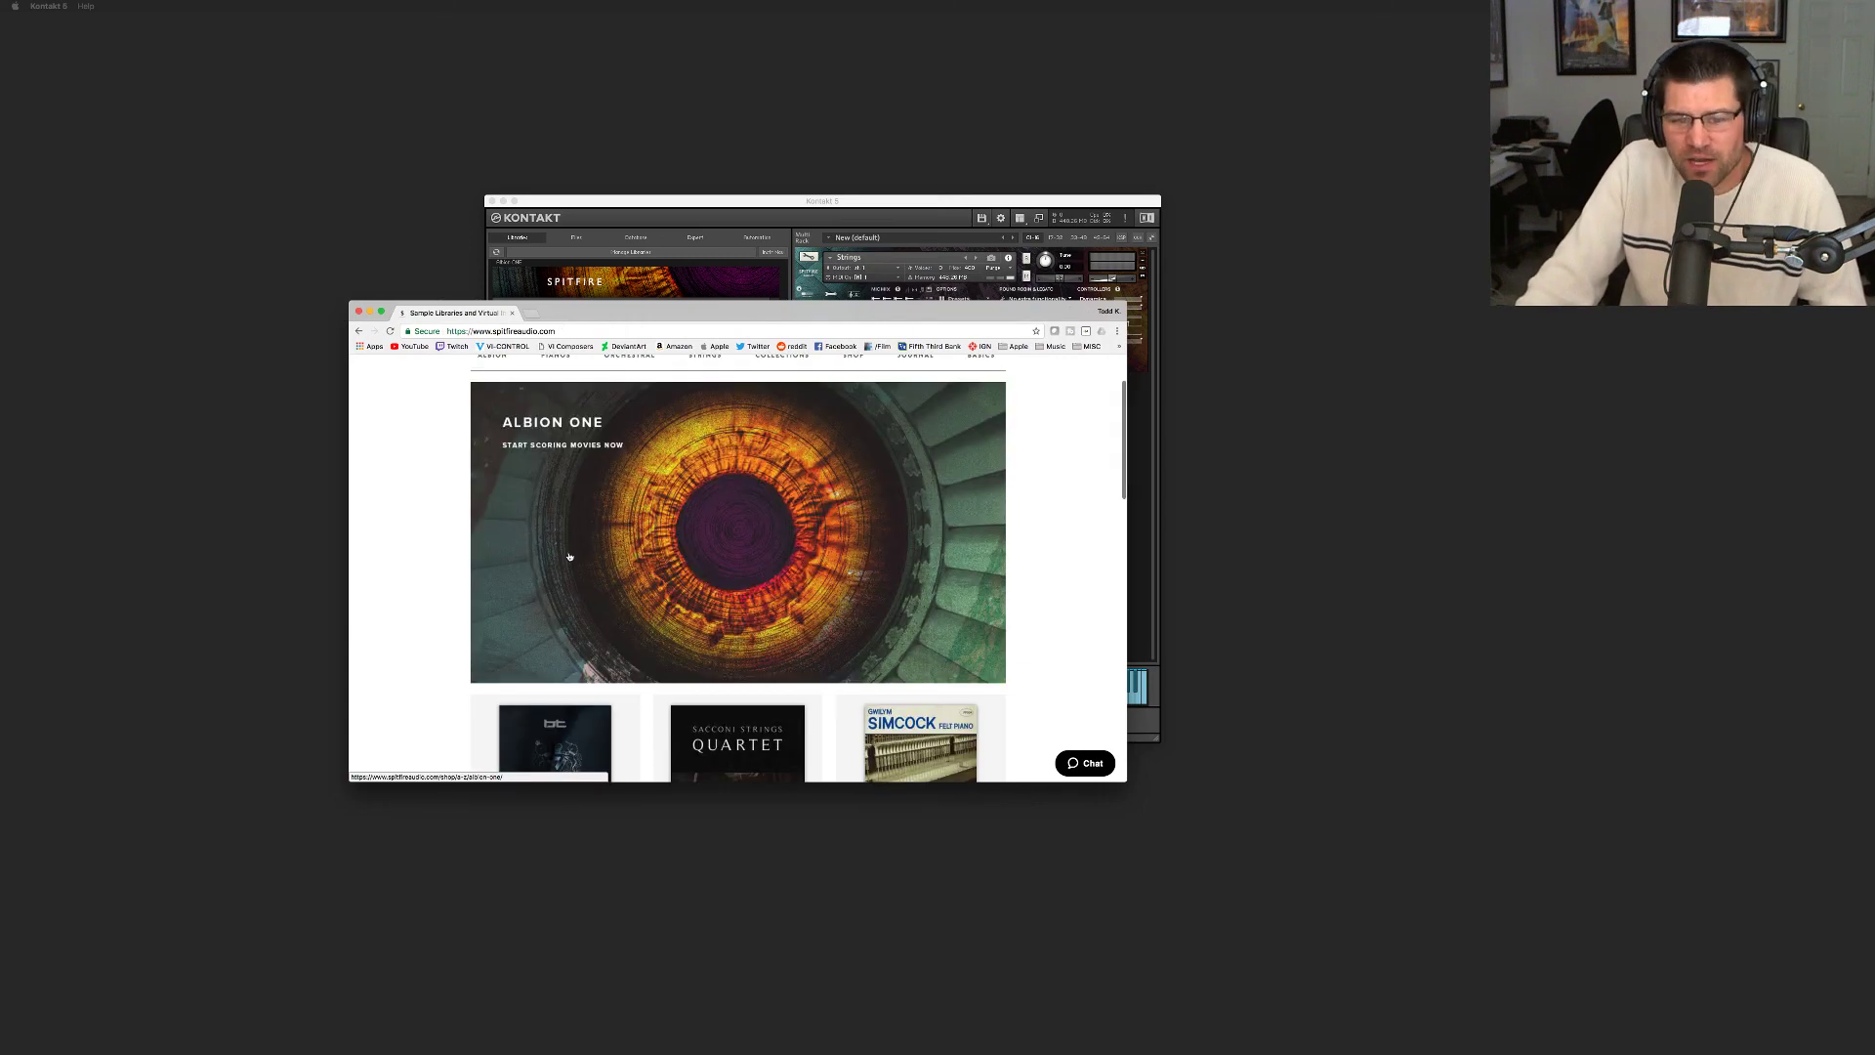
scroll(683, 542, "up", 2)
left_click(724, 557)
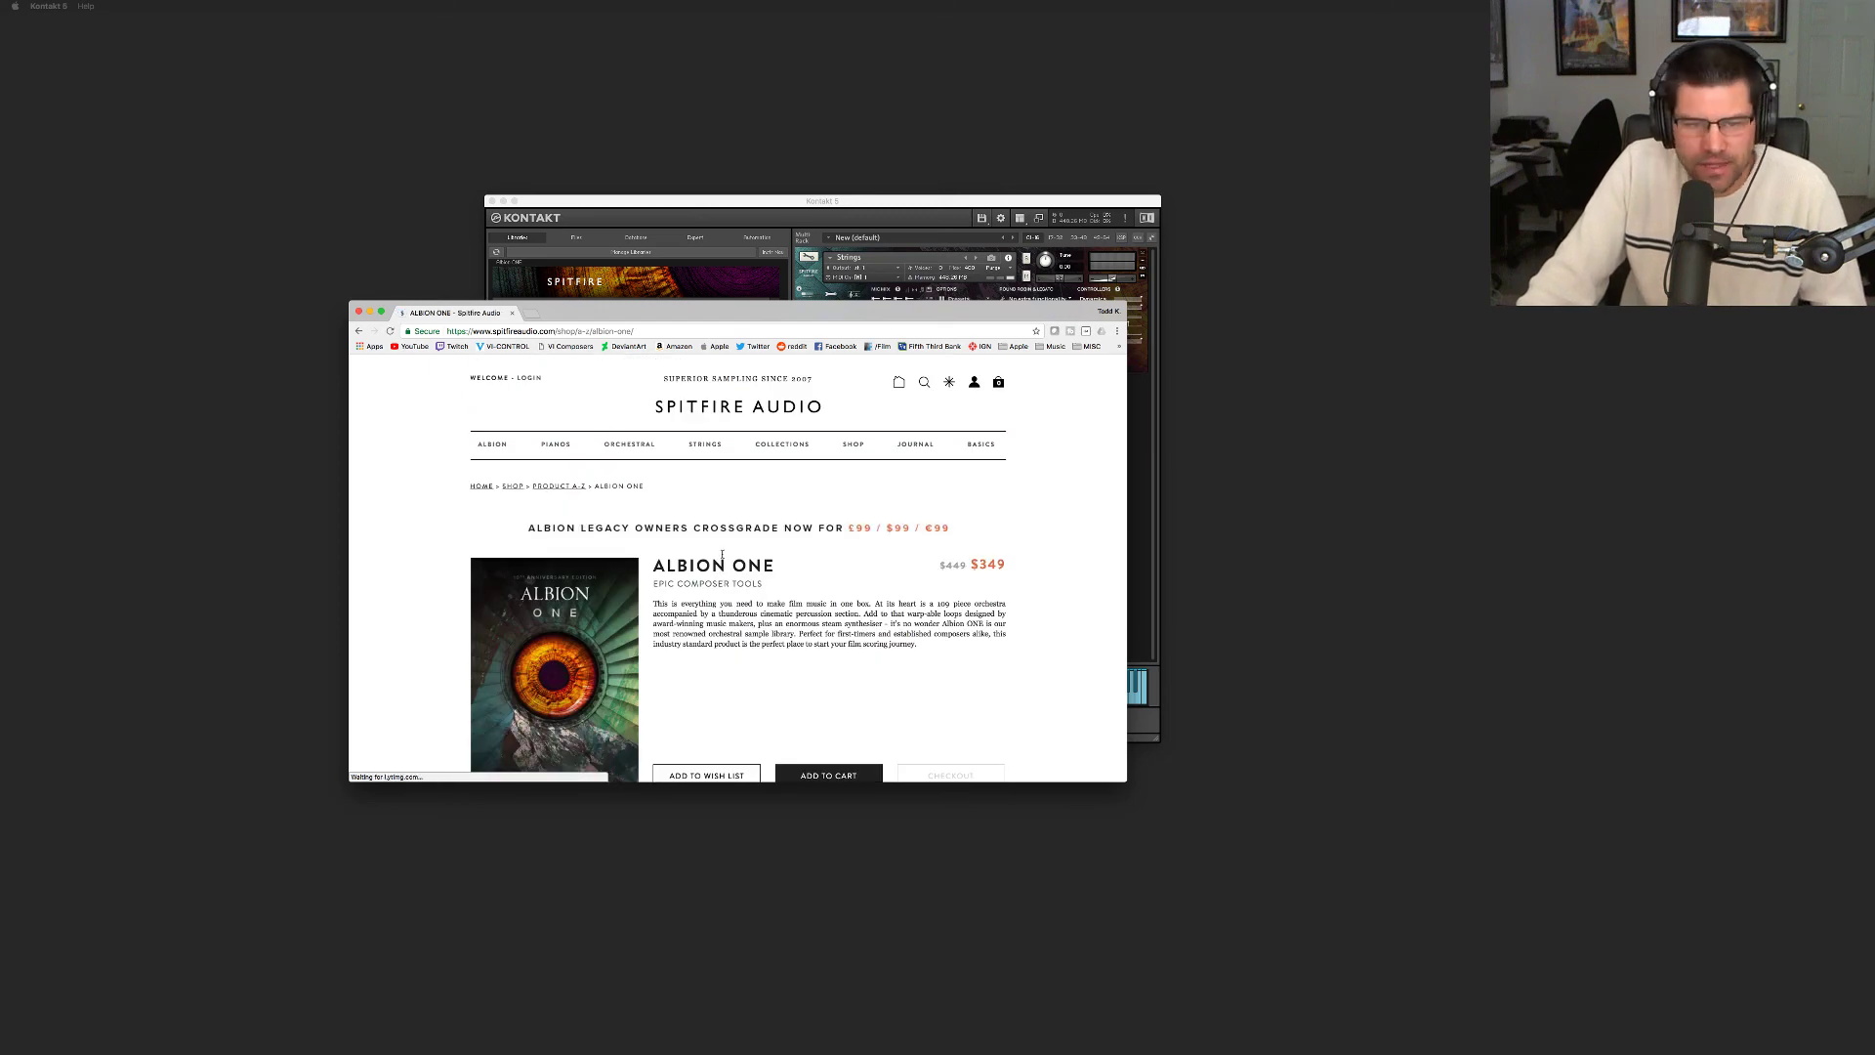
Examine the Albion ONE product page's price, demo tracks, key stats, and orchestra, Darwin Percussion and Brunel Loops sections
scroll(722, 552, "down", 1)
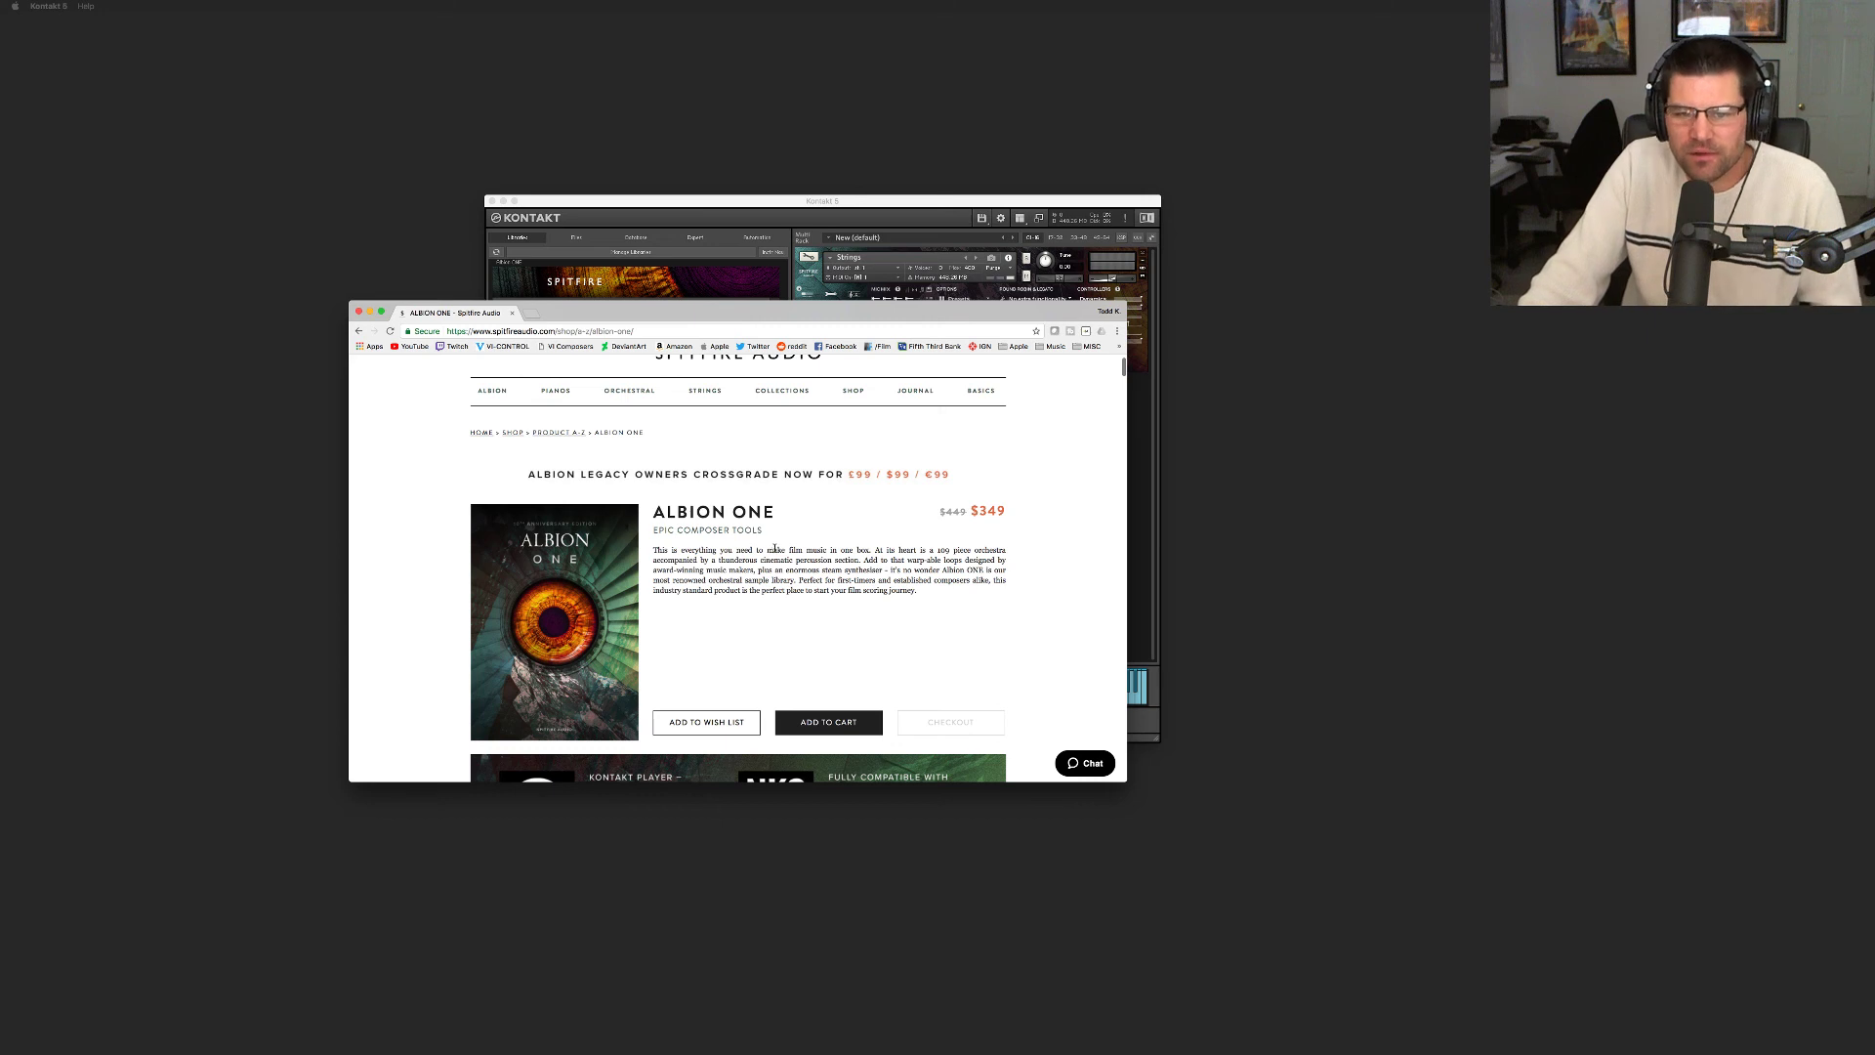
scroll(939, 532, "down", 1)
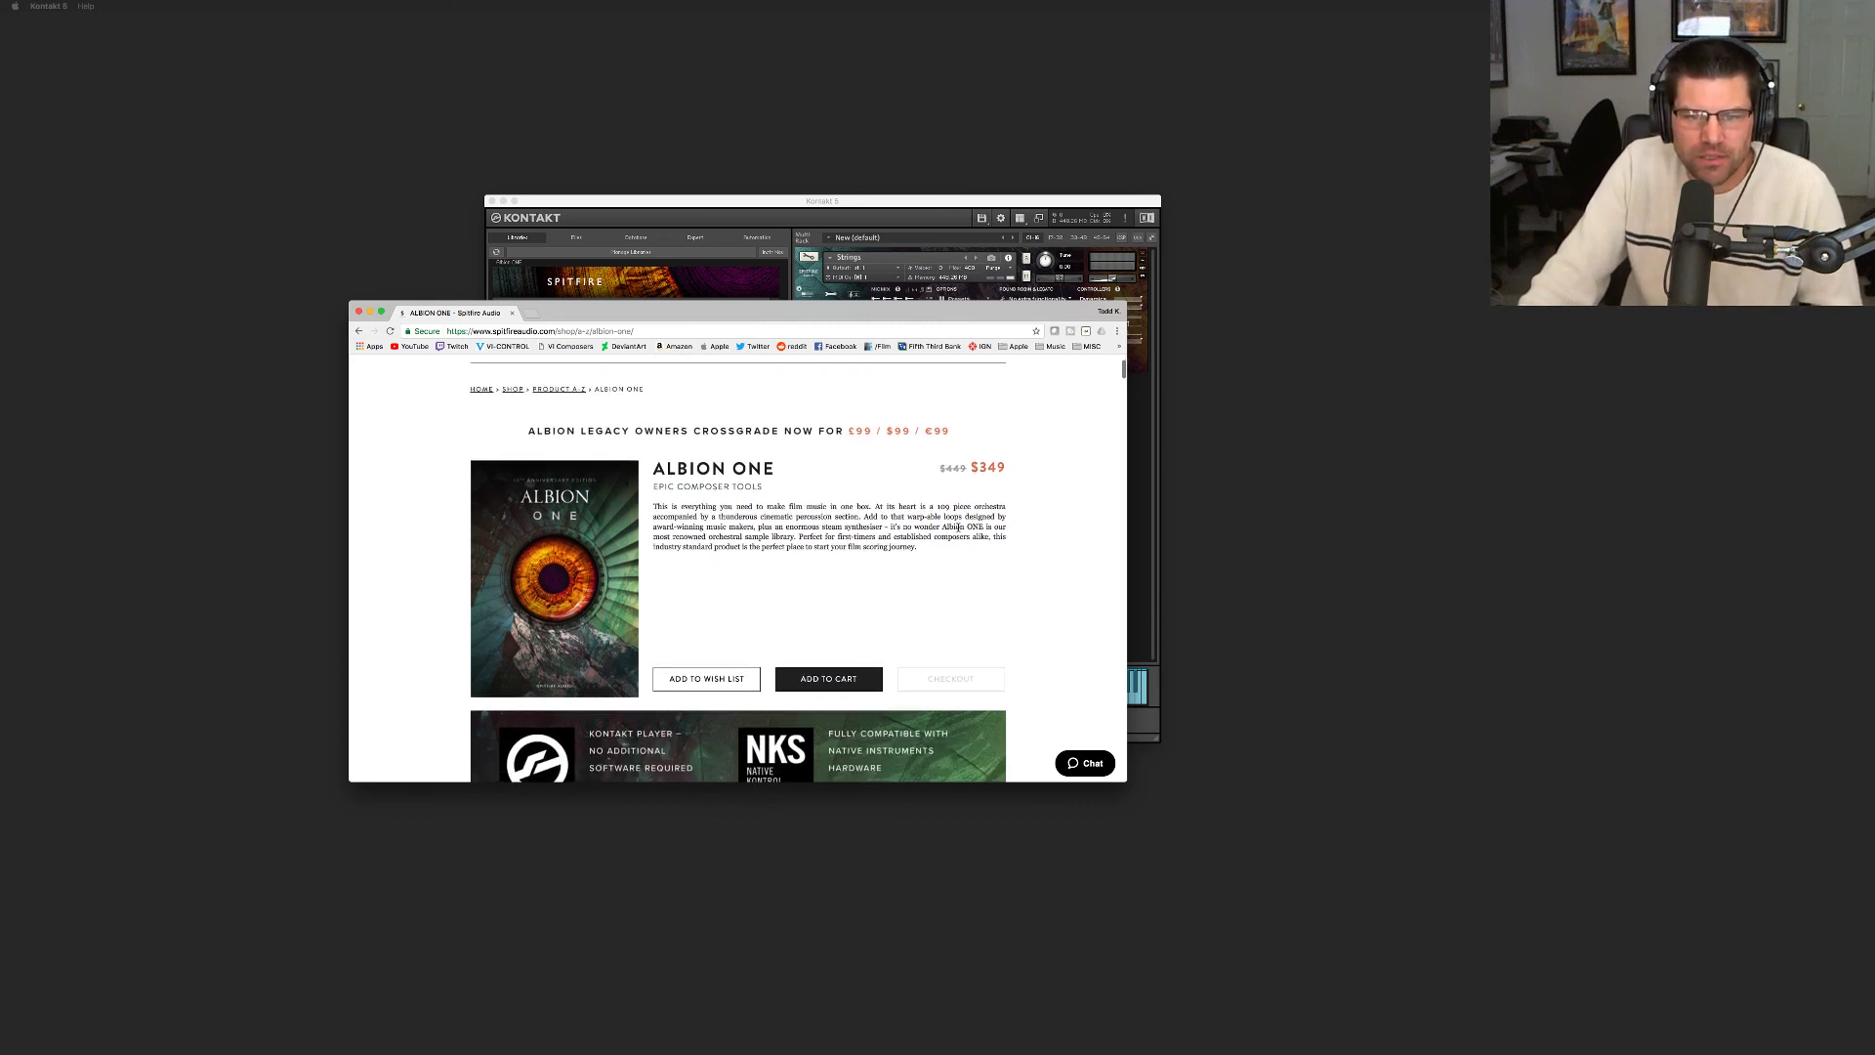
scroll(958, 529, "down", 10)
scroll(958, 531, "down", 15)
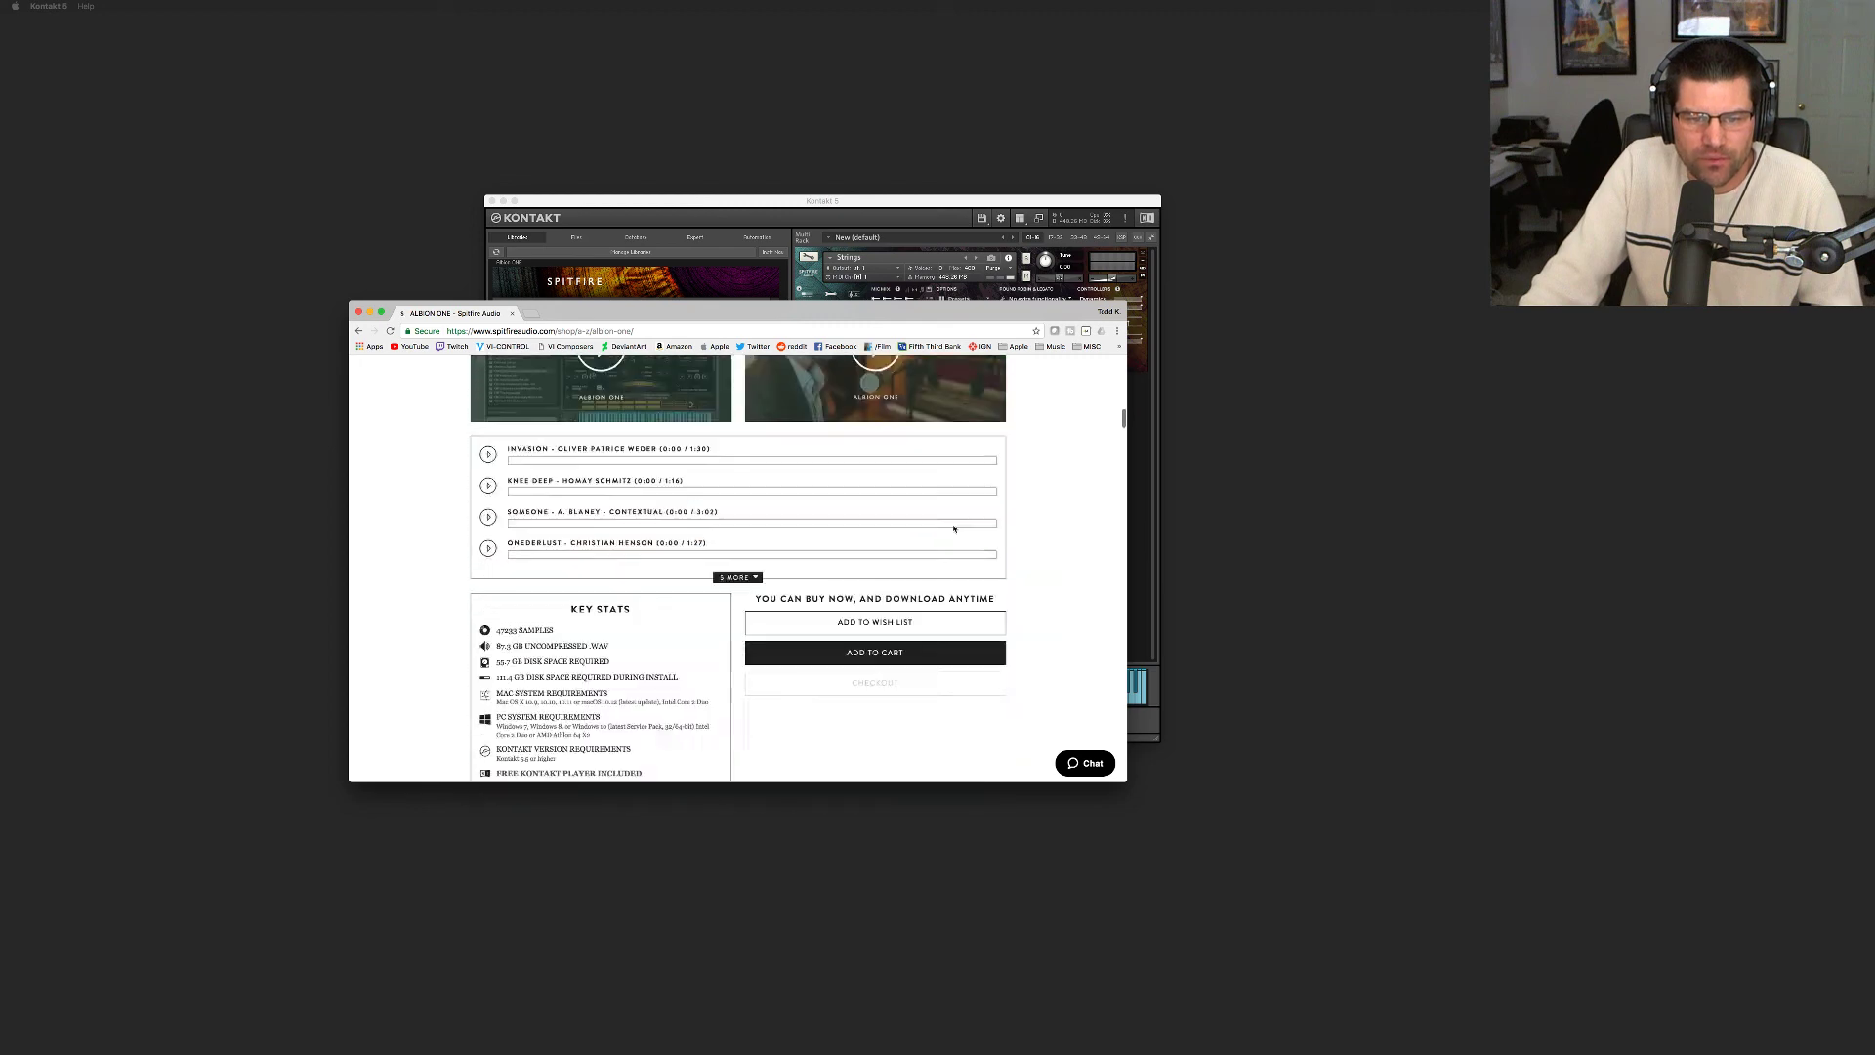
scroll(958, 531, "down", 6)
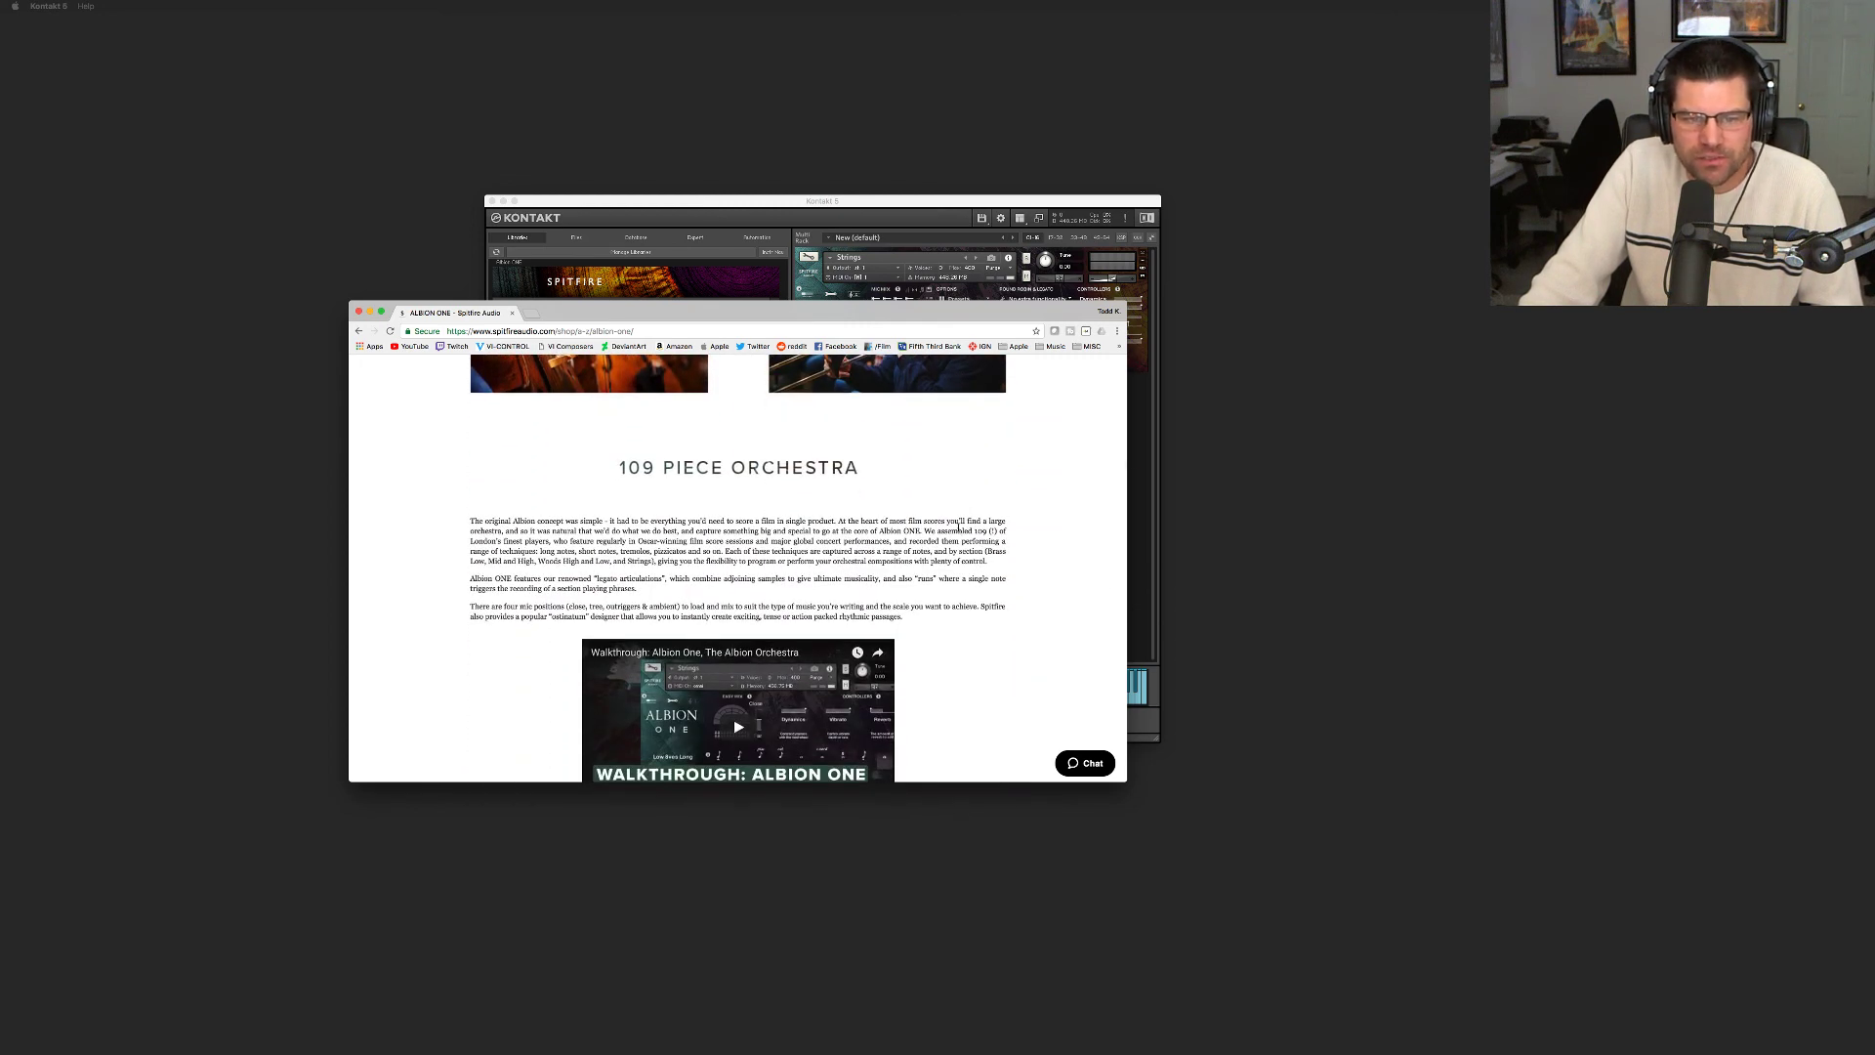
scroll(958, 528, "down", 2)
scroll(989, 545, "down", 7)
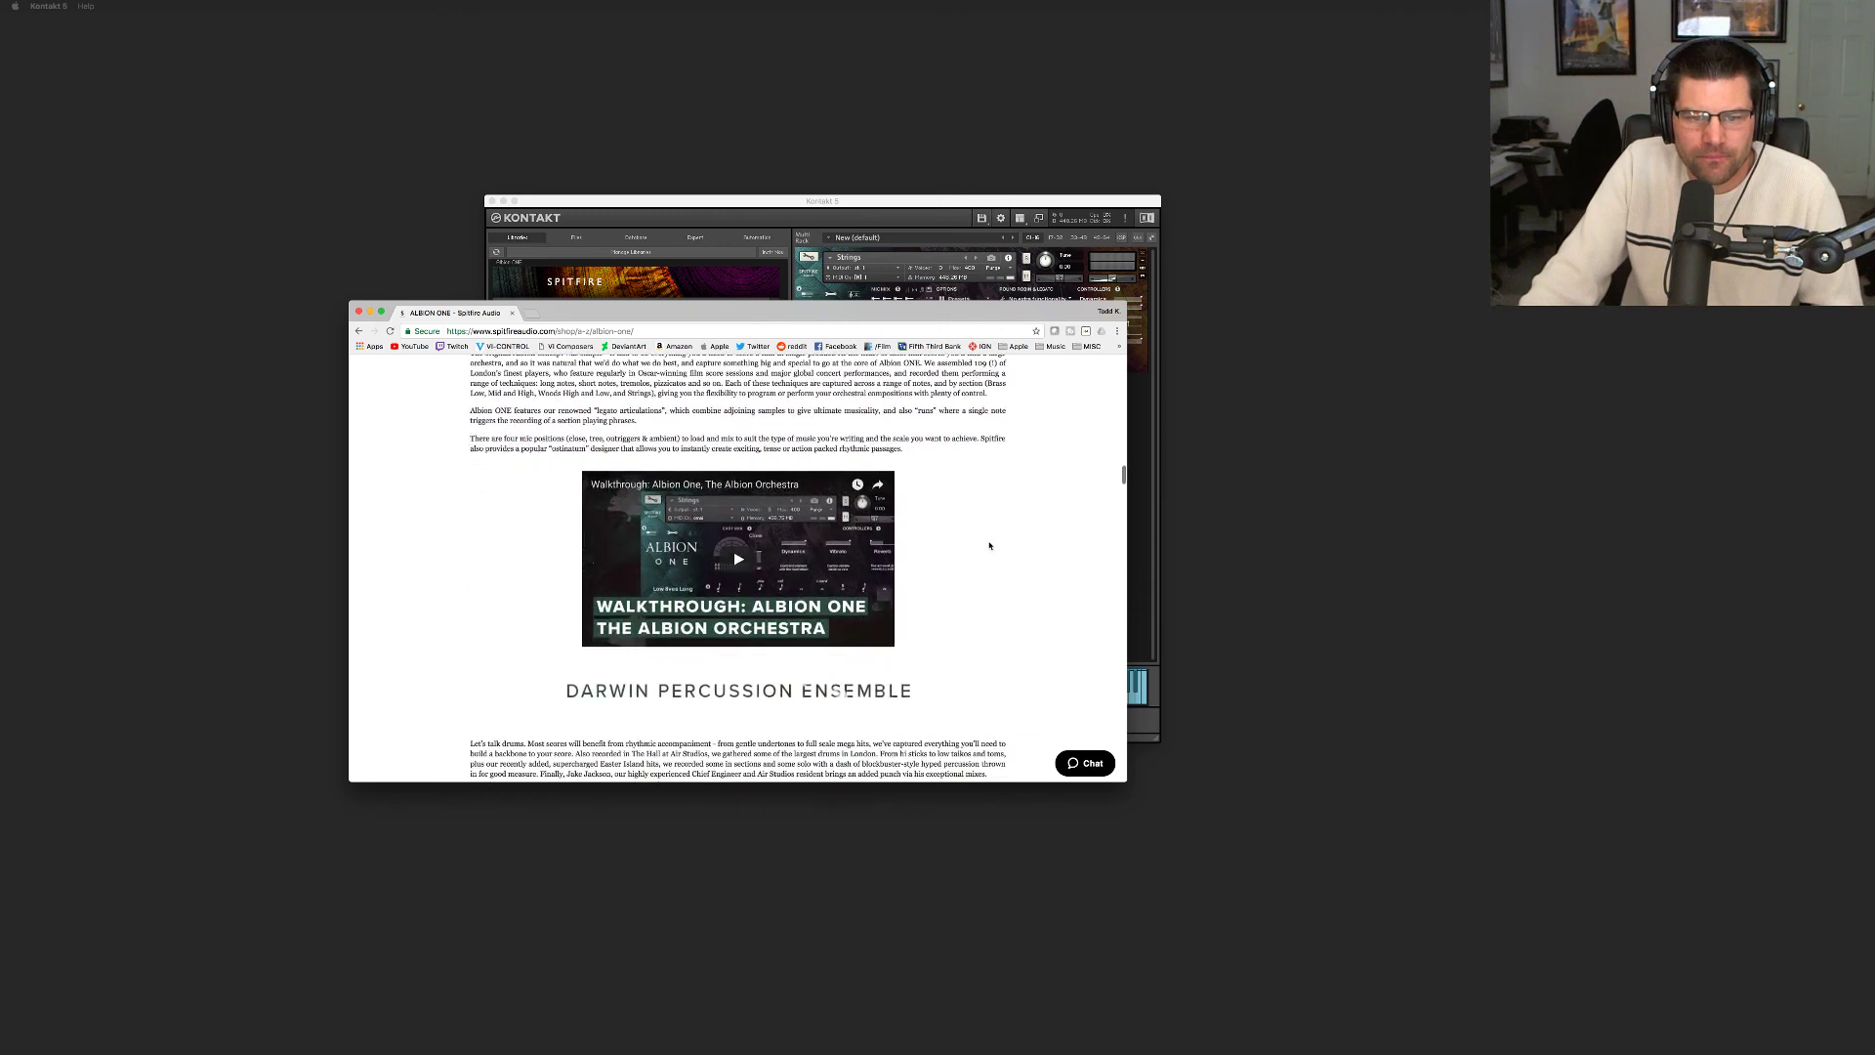
scroll(988, 545, "down", 18)
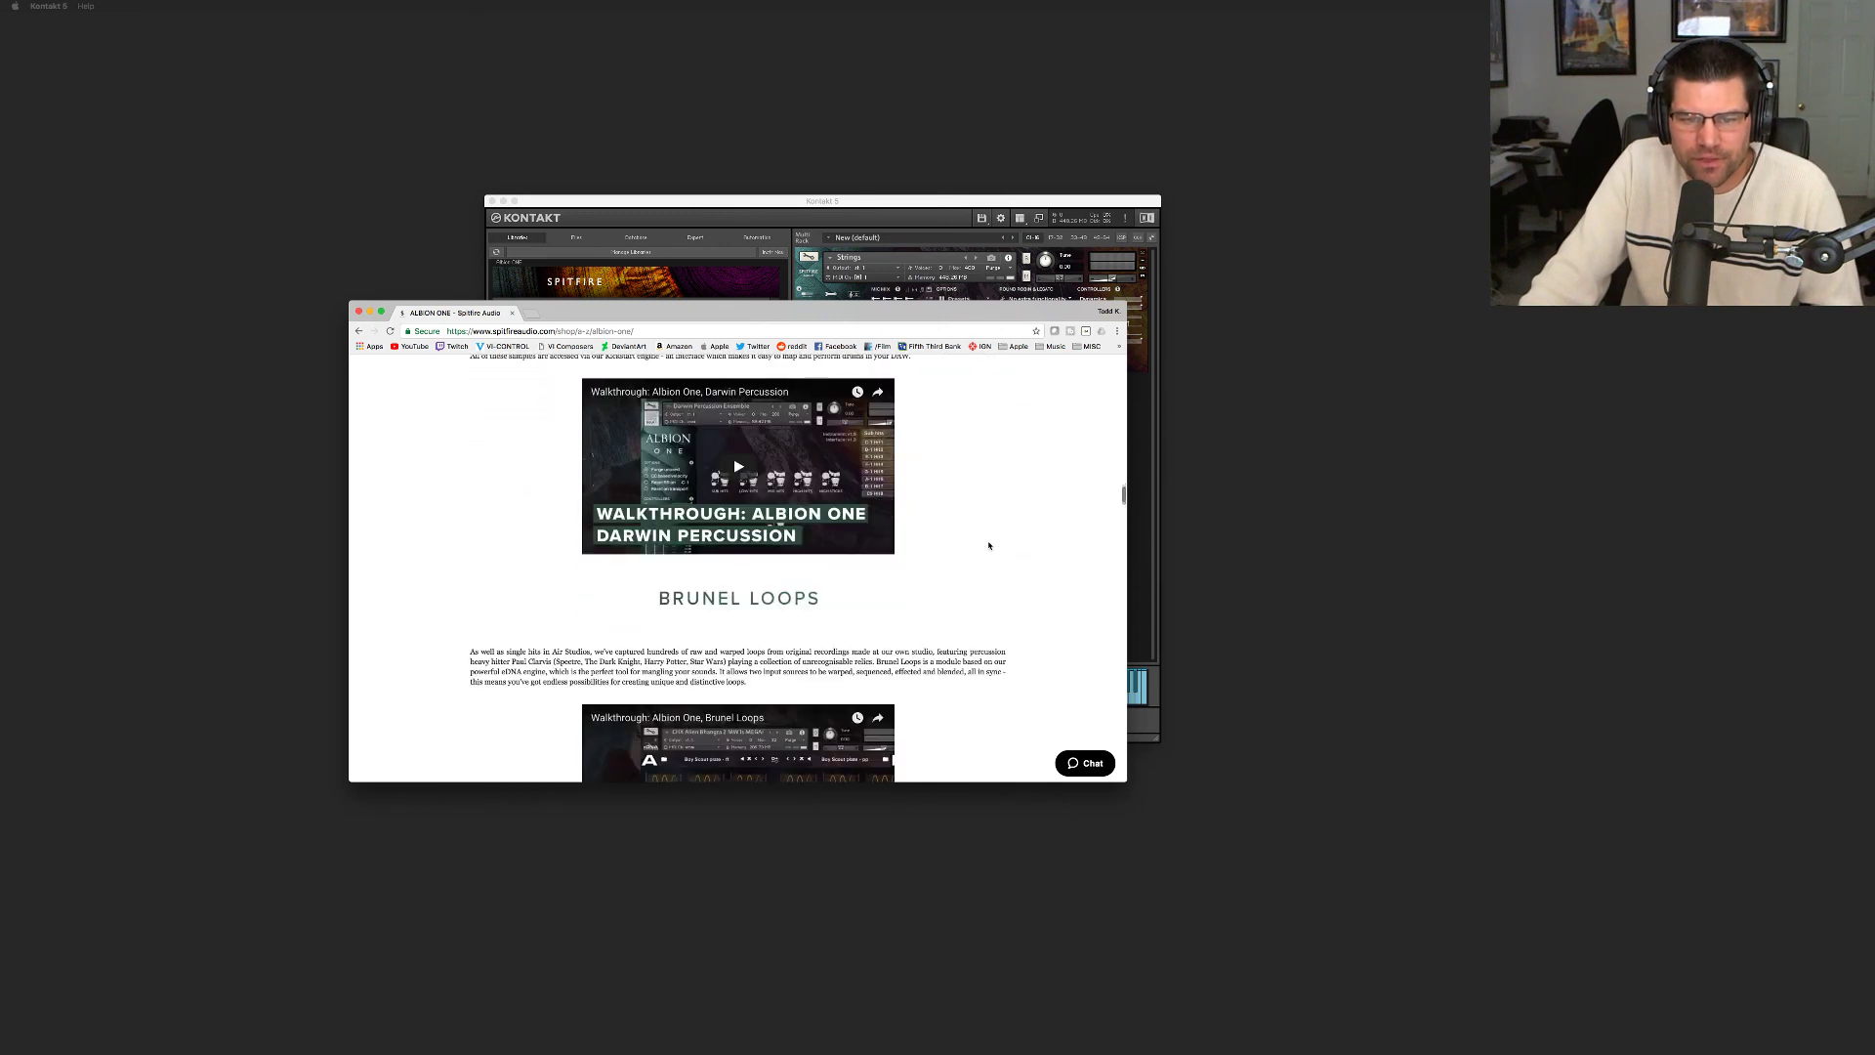
scroll(989, 545, "down", 10)
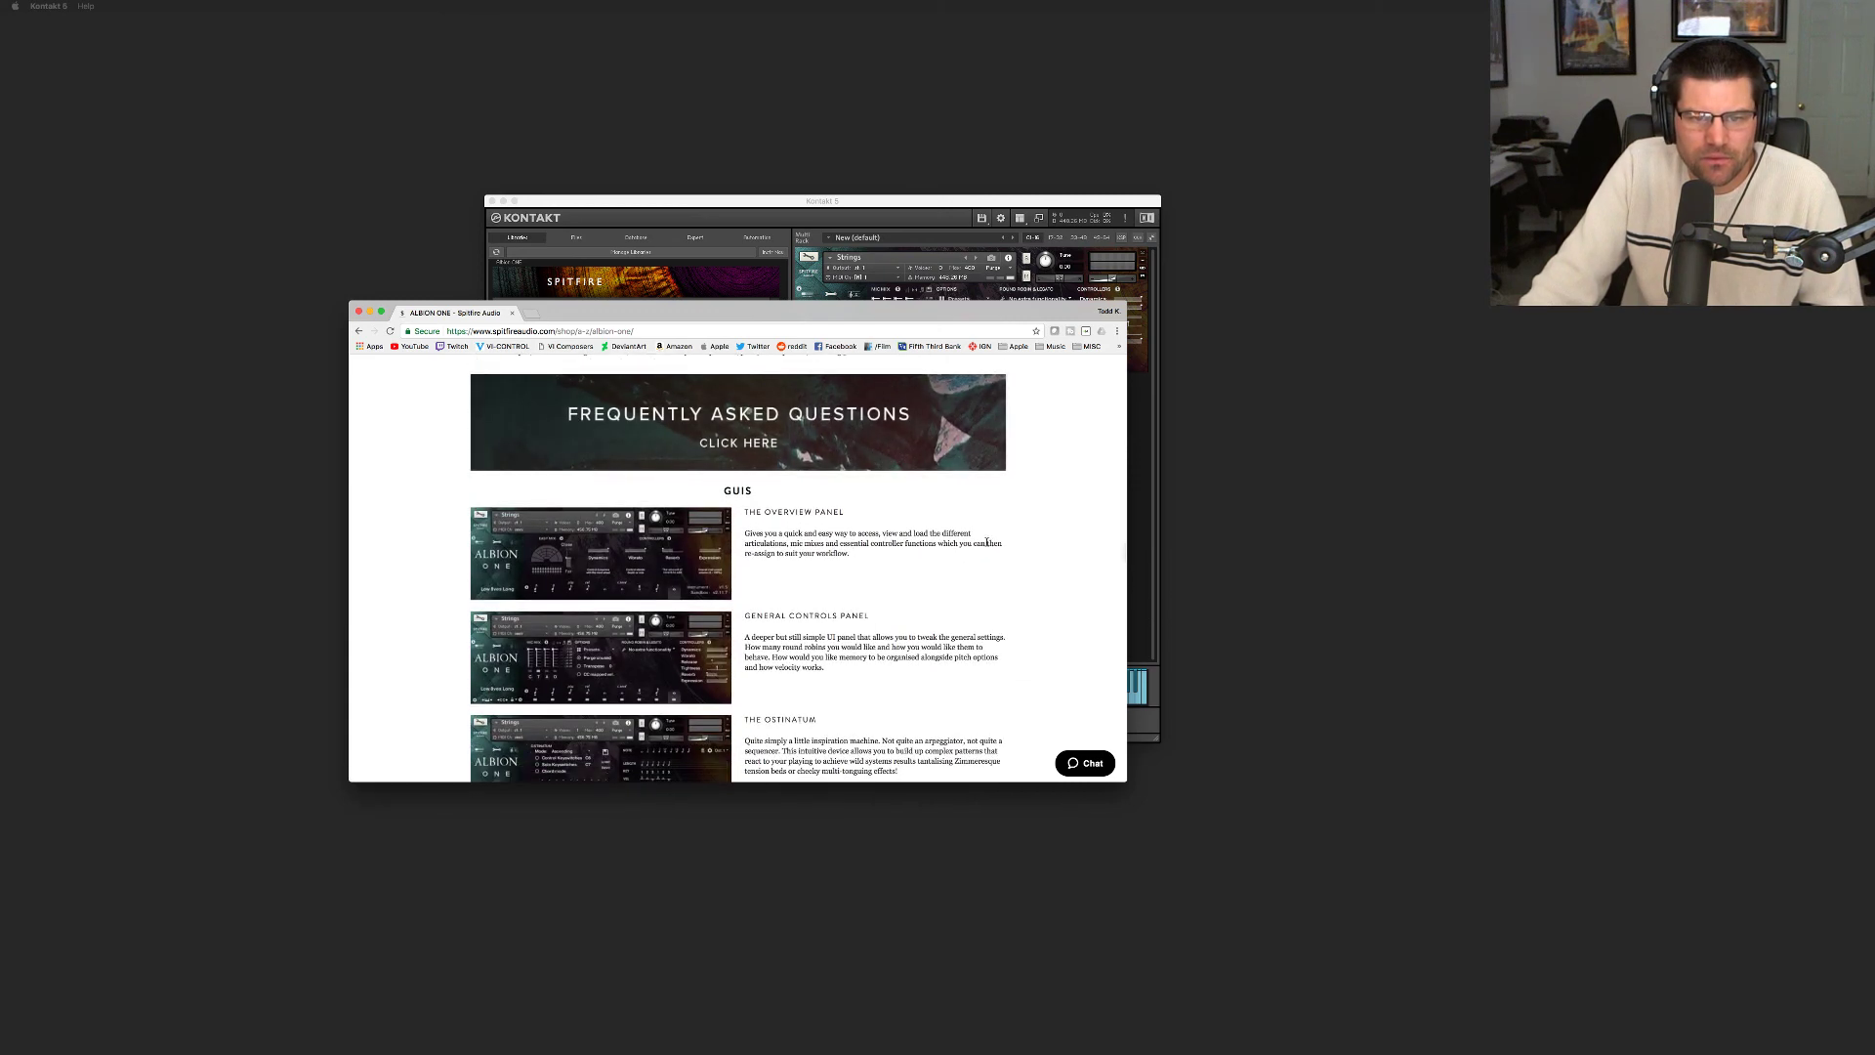
Look through the product page's full list of presets and articulations, and return to the interface overview section
scroll(988, 544, "down", 15)
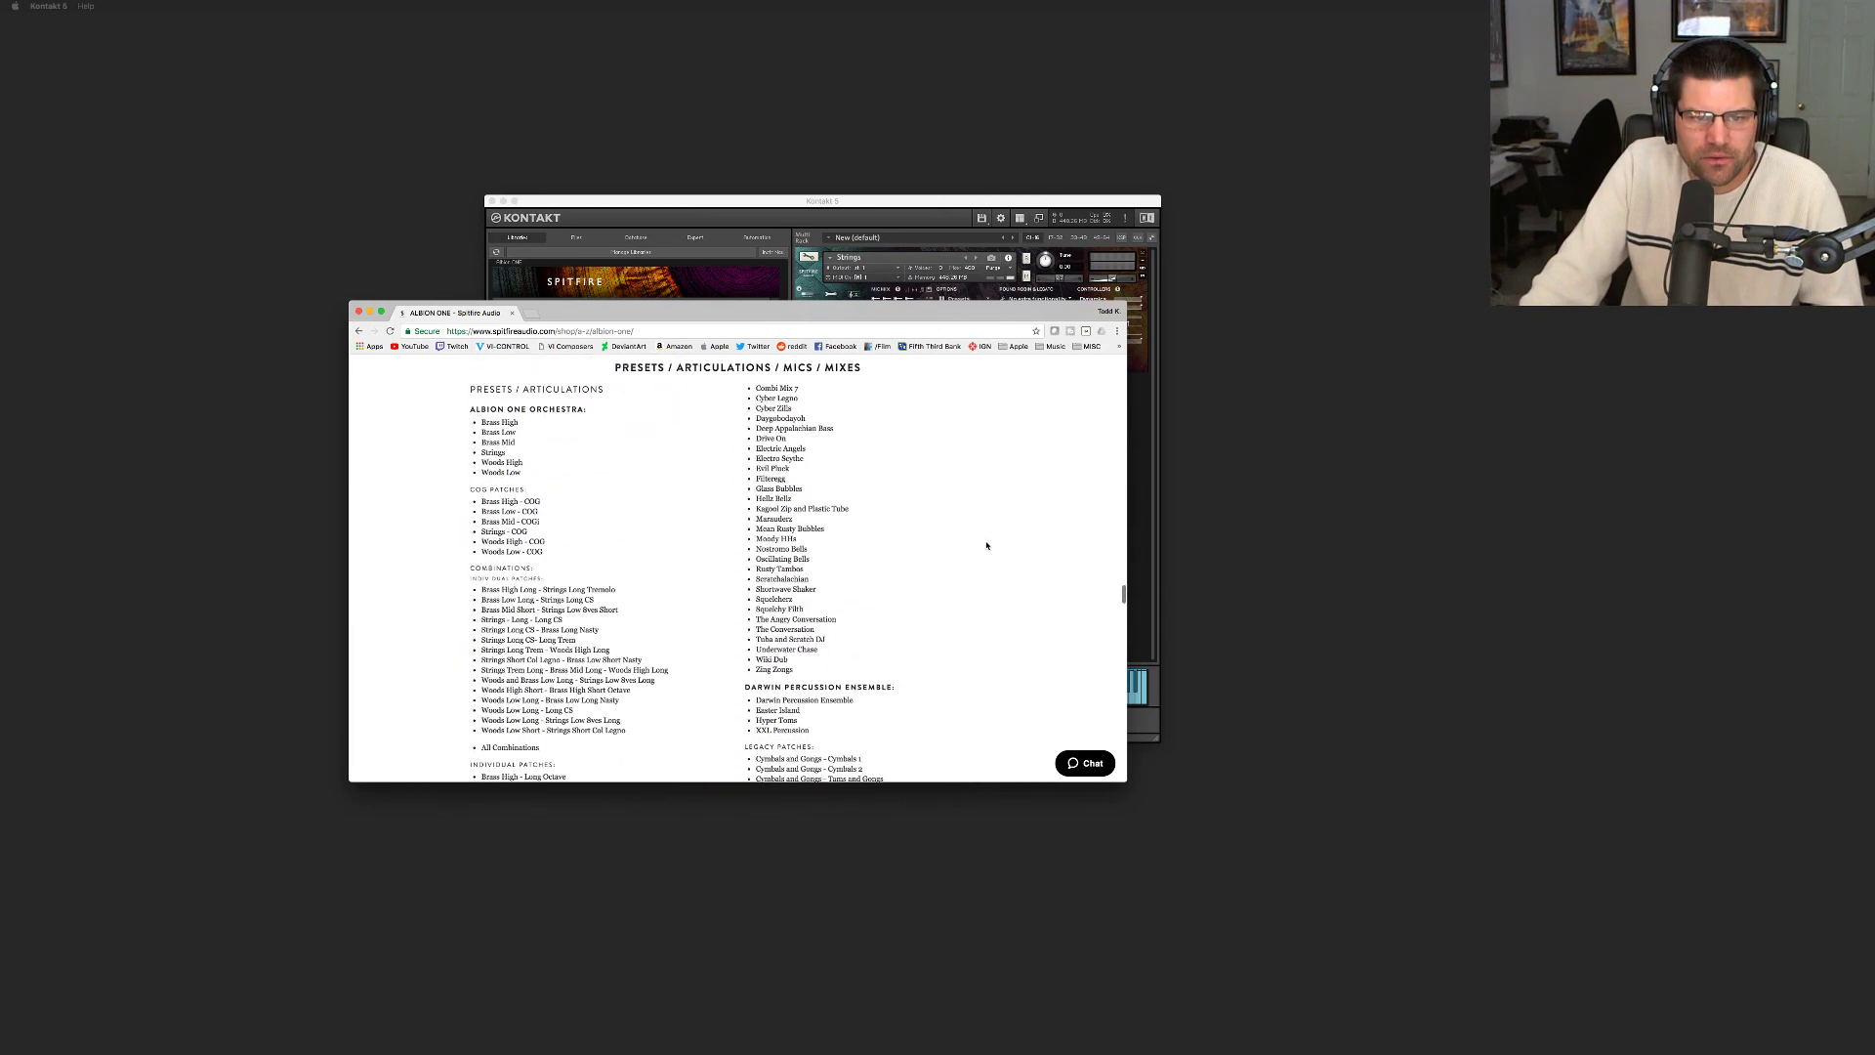
scroll(986, 545, "down", 10)
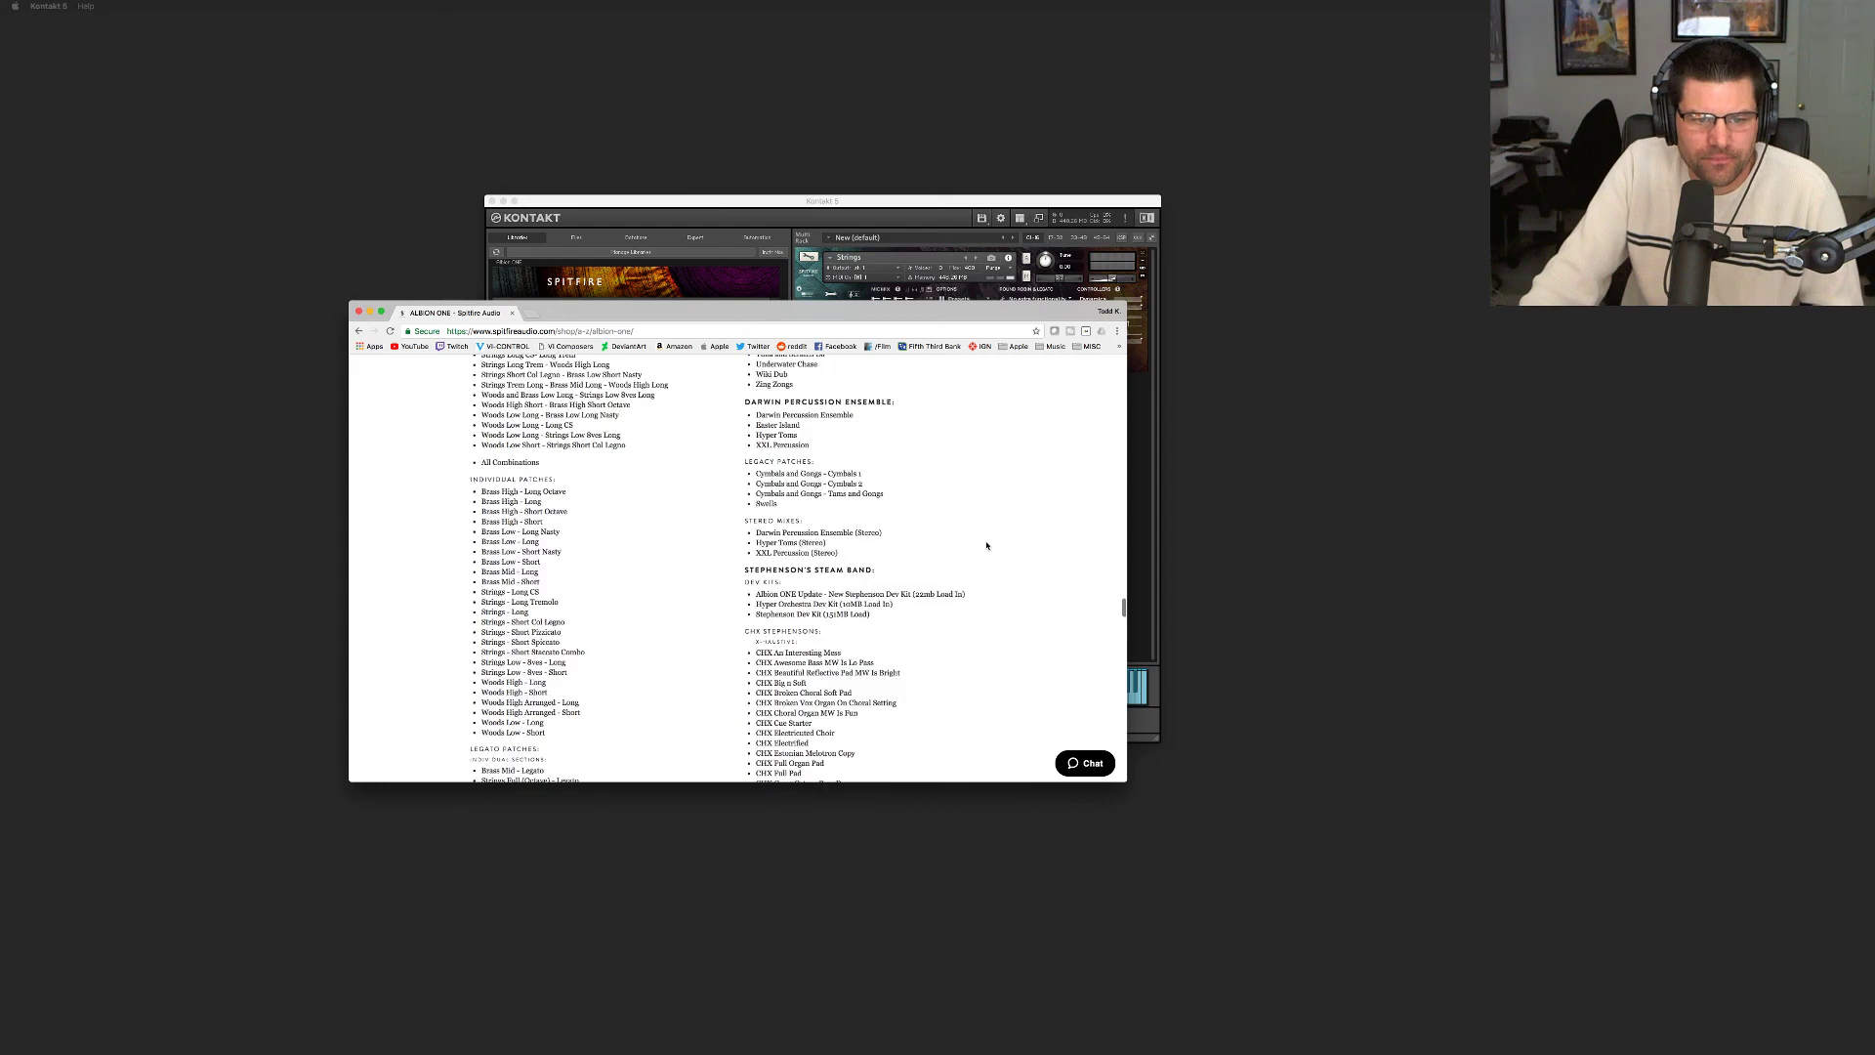
scroll(987, 545, "down", 3)
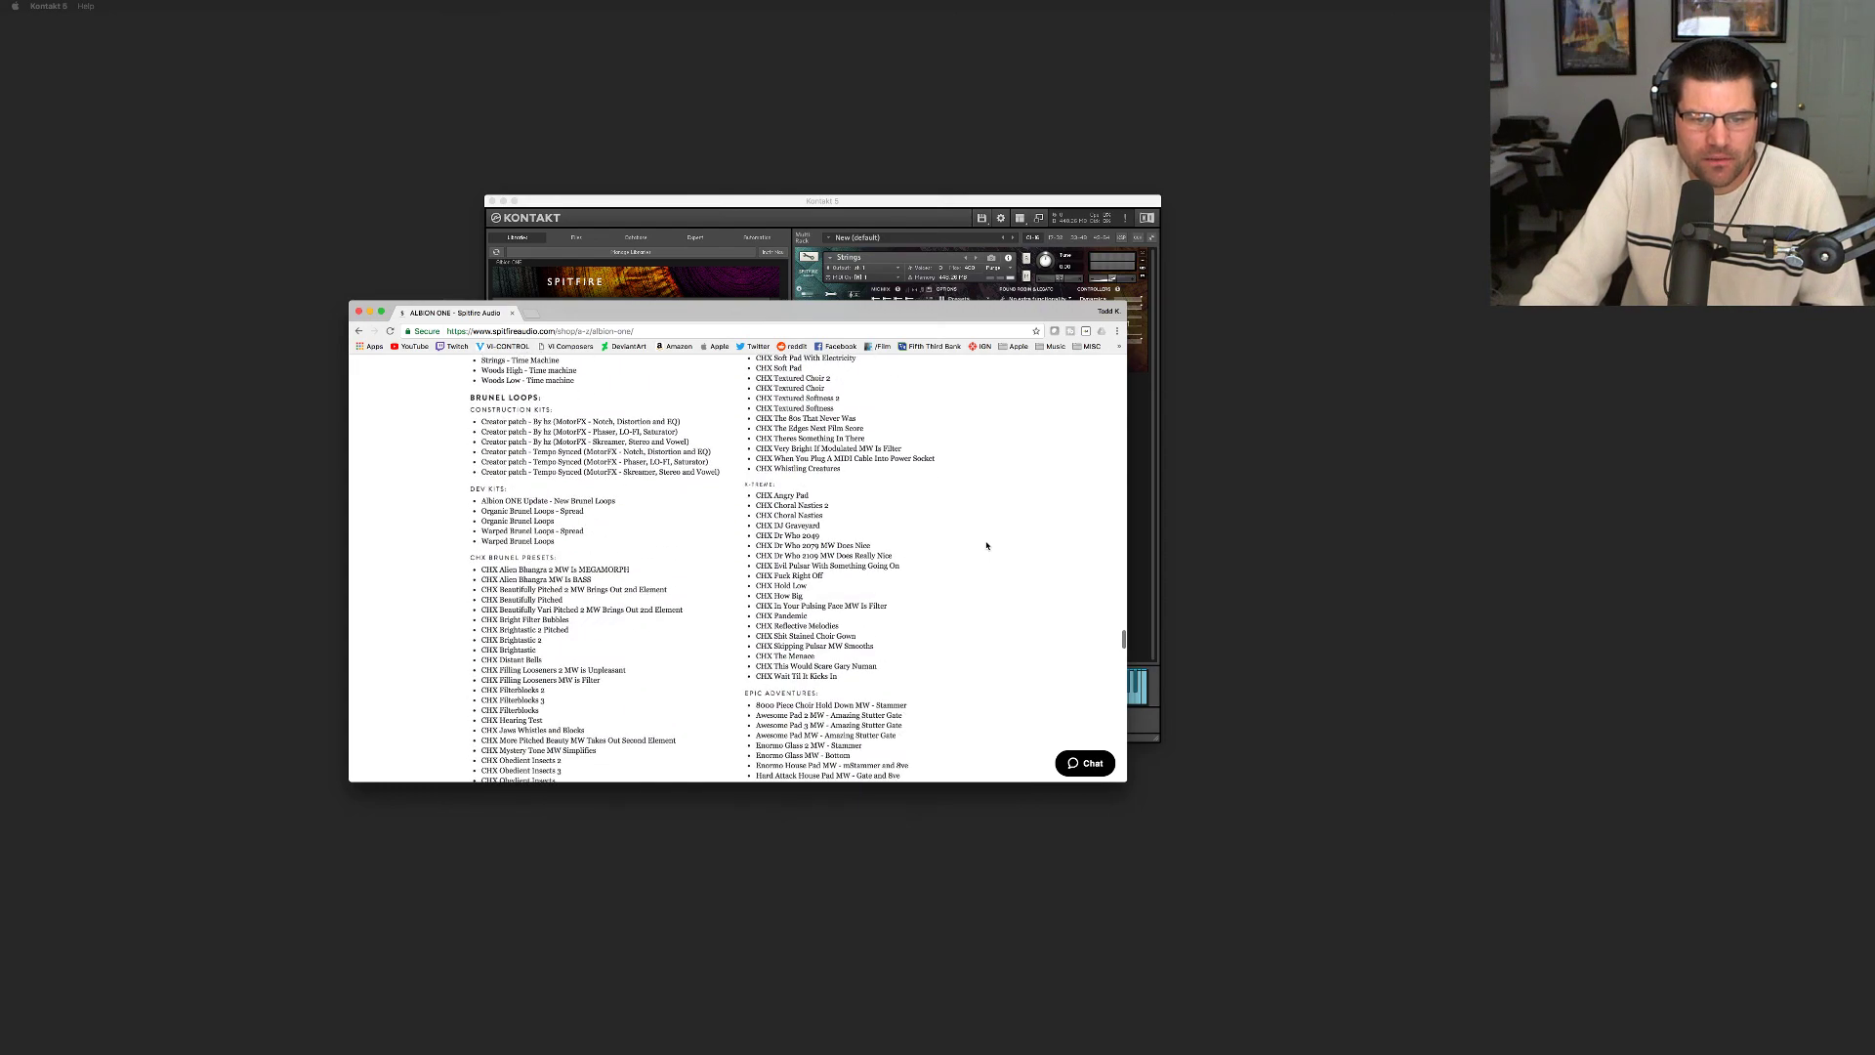
scroll(986, 545, "down", 15)
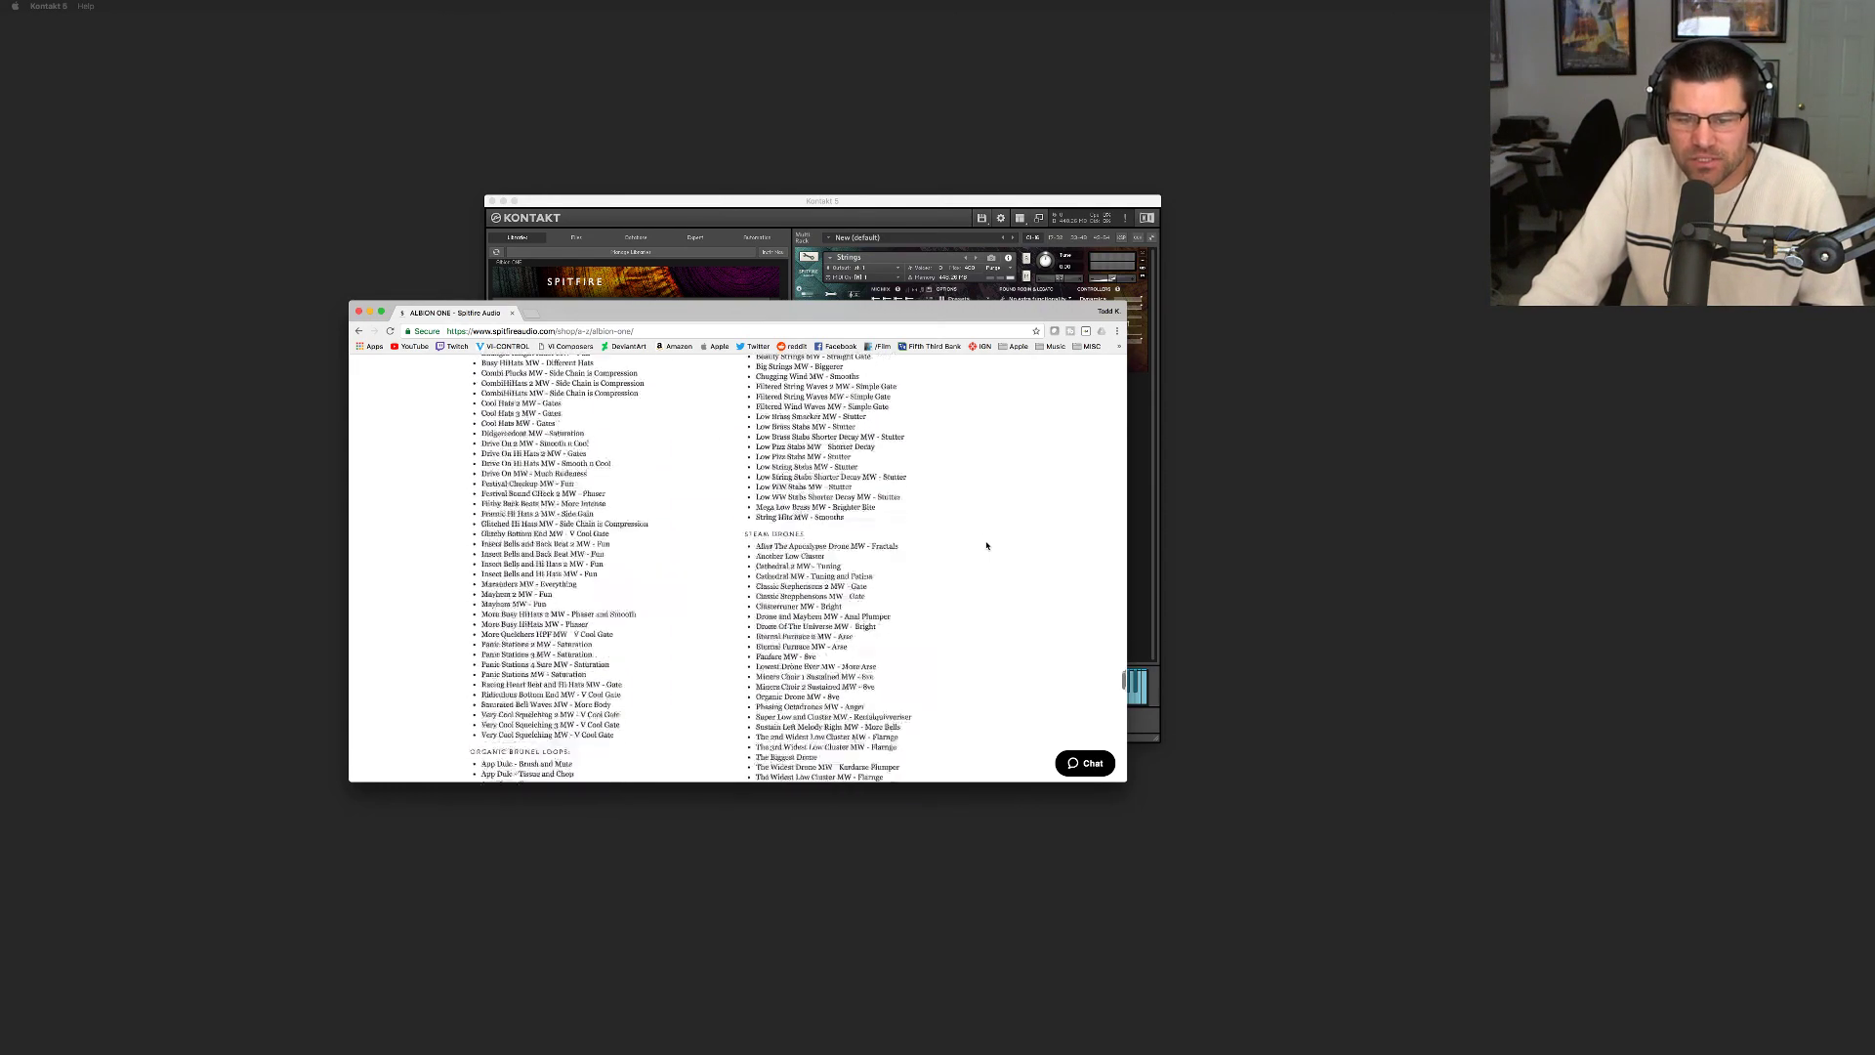
scroll(986, 545, "down", 8)
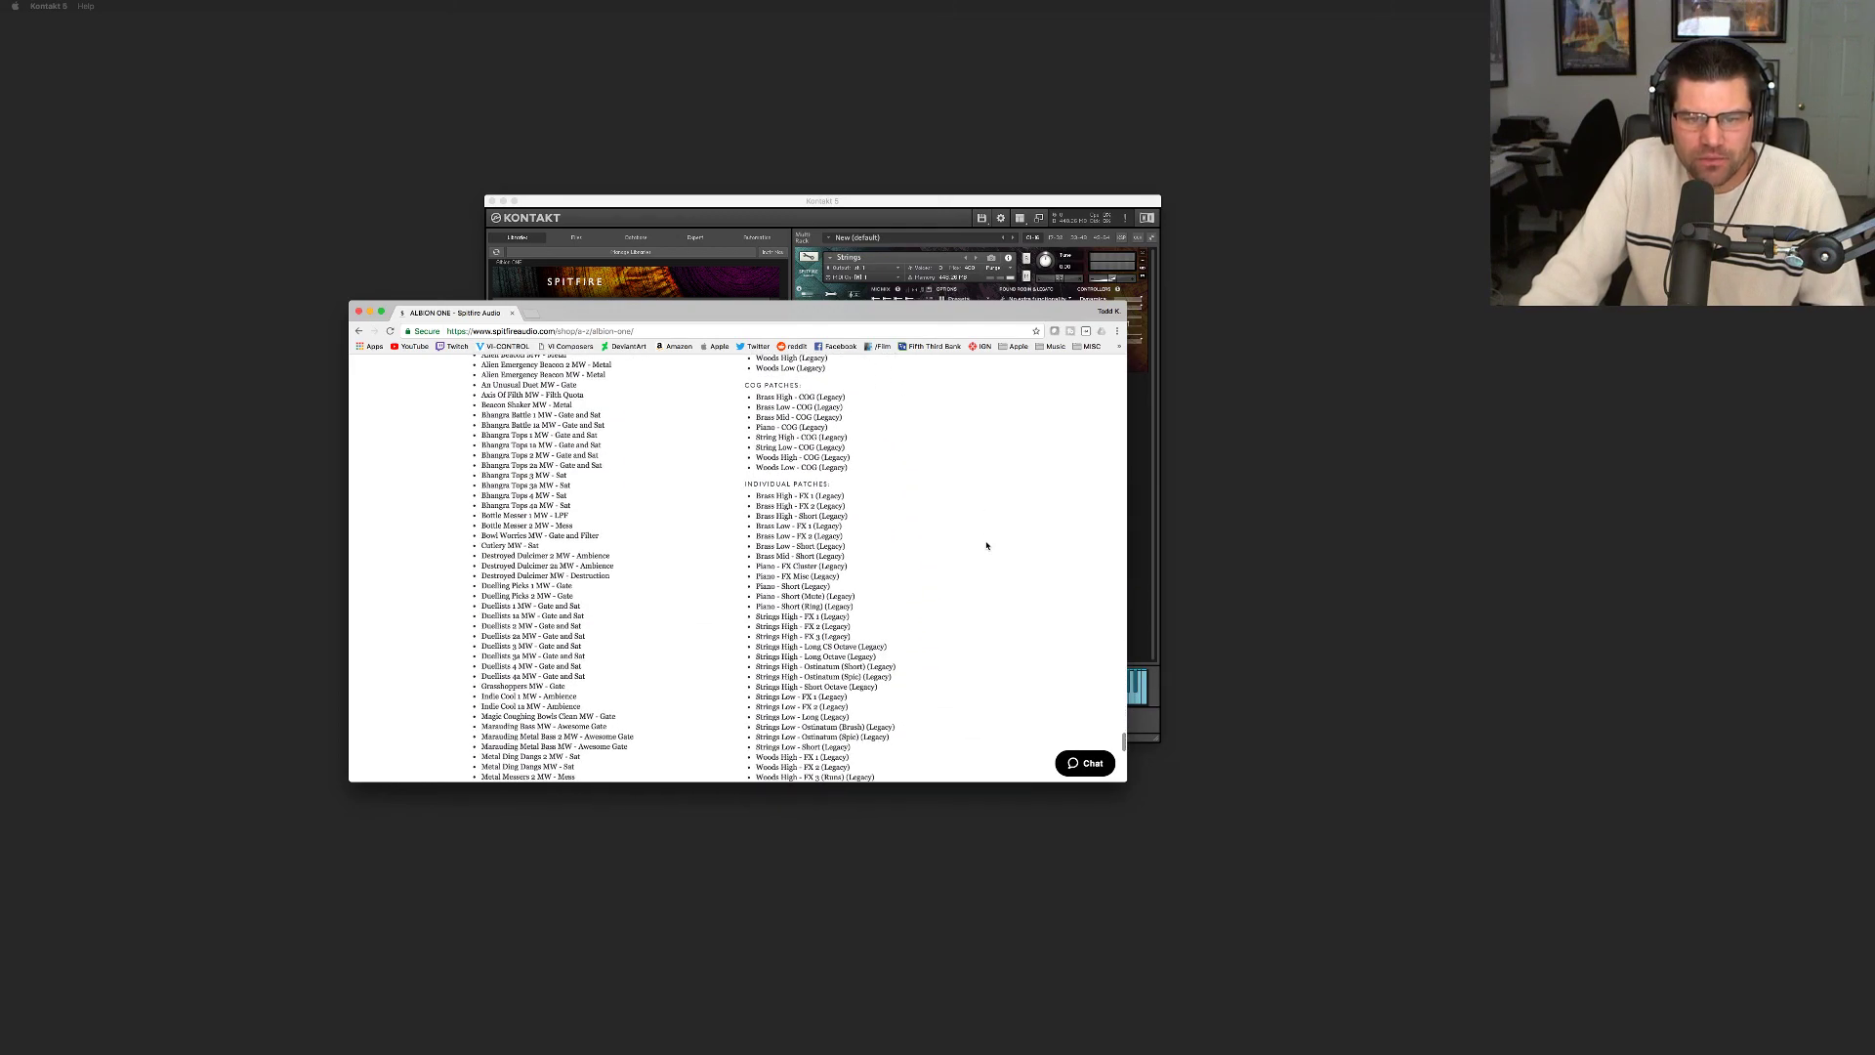
scroll(986, 545, "down", 10)
scroll(987, 546, "up", 20)
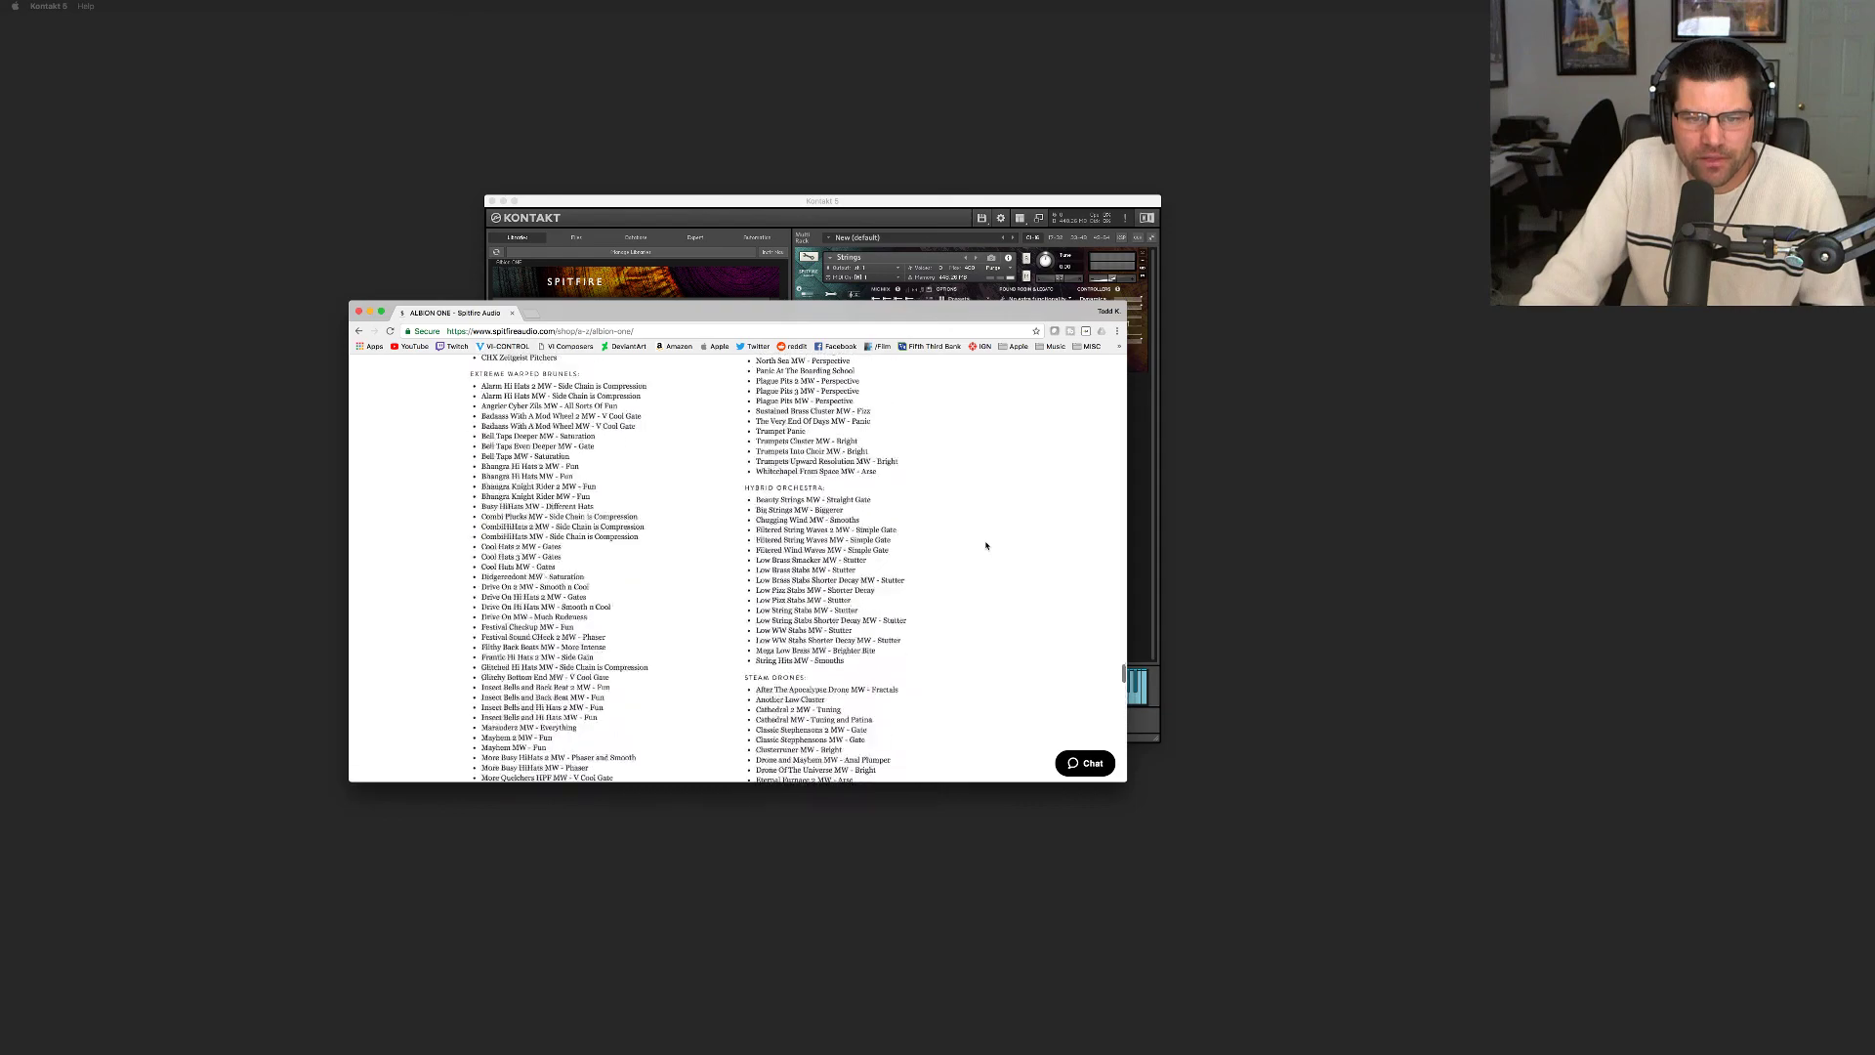
scroll(986, 545, "up", 20)
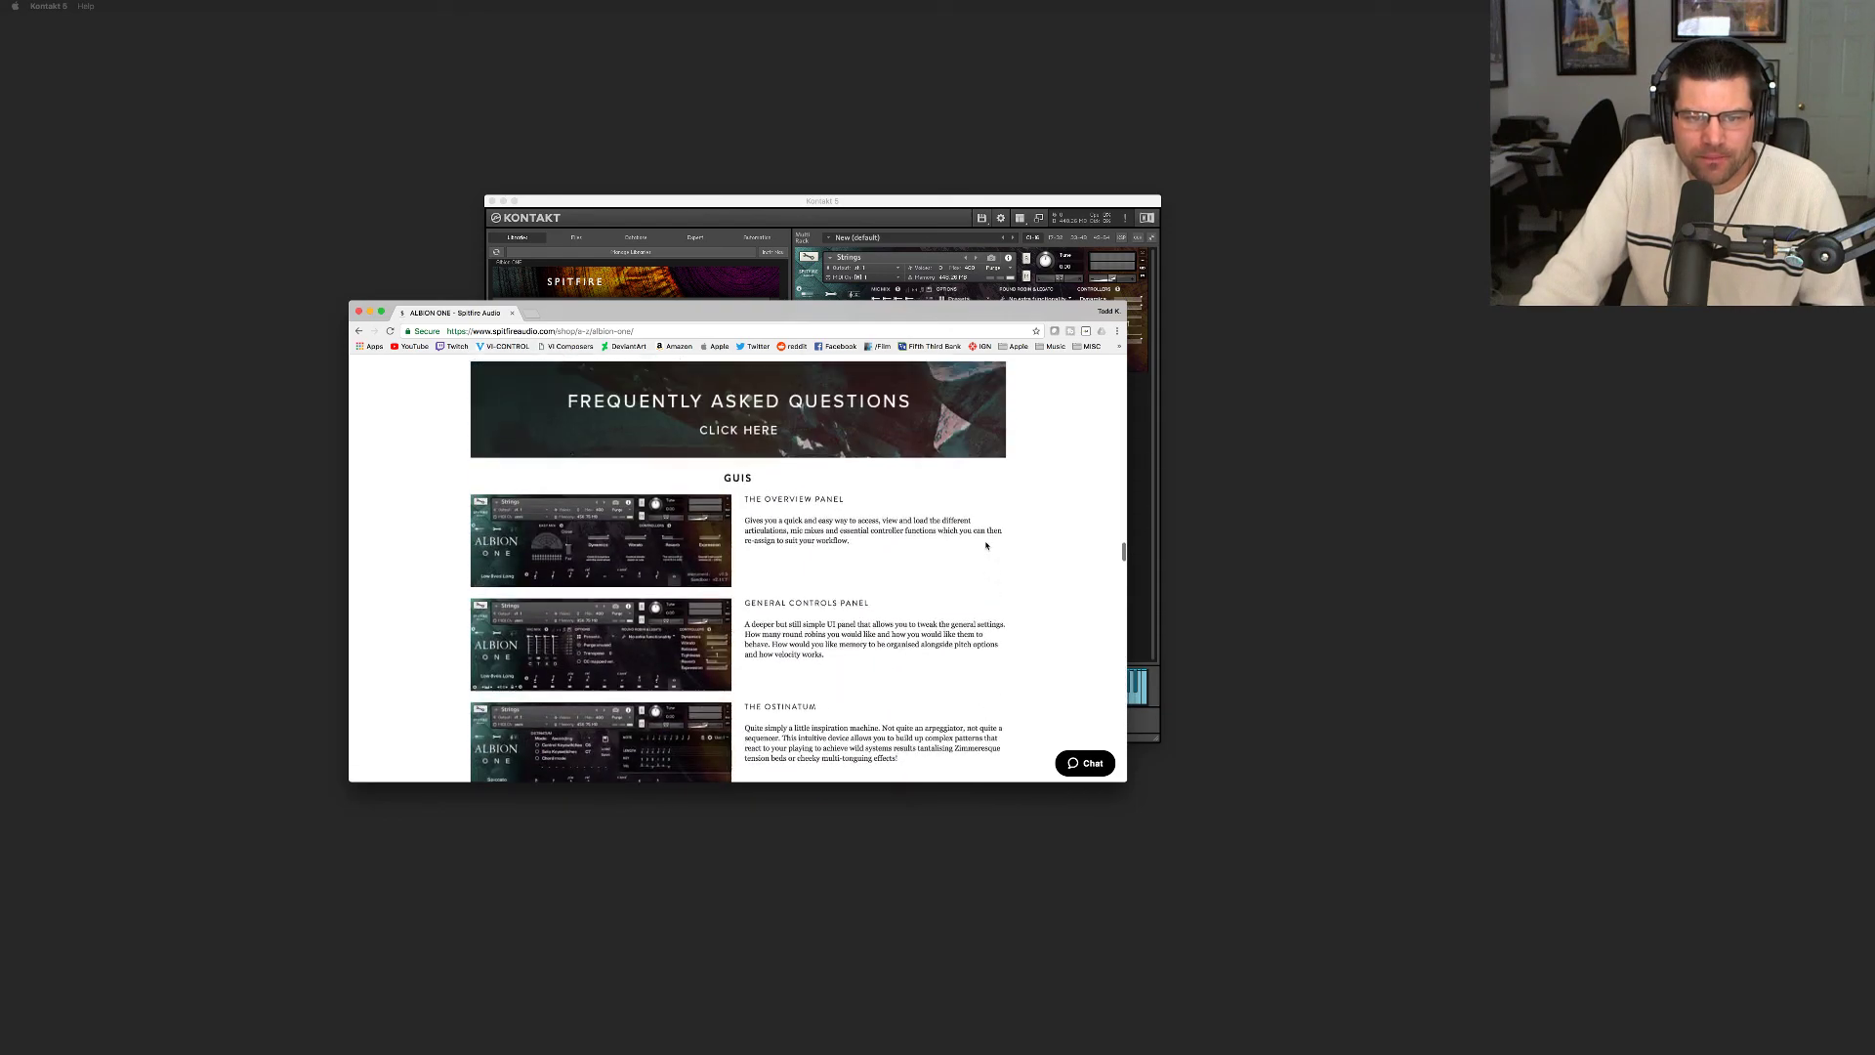
Open Albion ONE's Frequently Asked Questions page and read the new-buyer, 10th Anniversary Edition update and Albion legacy answers
scroll(985, 545, "down", 2)
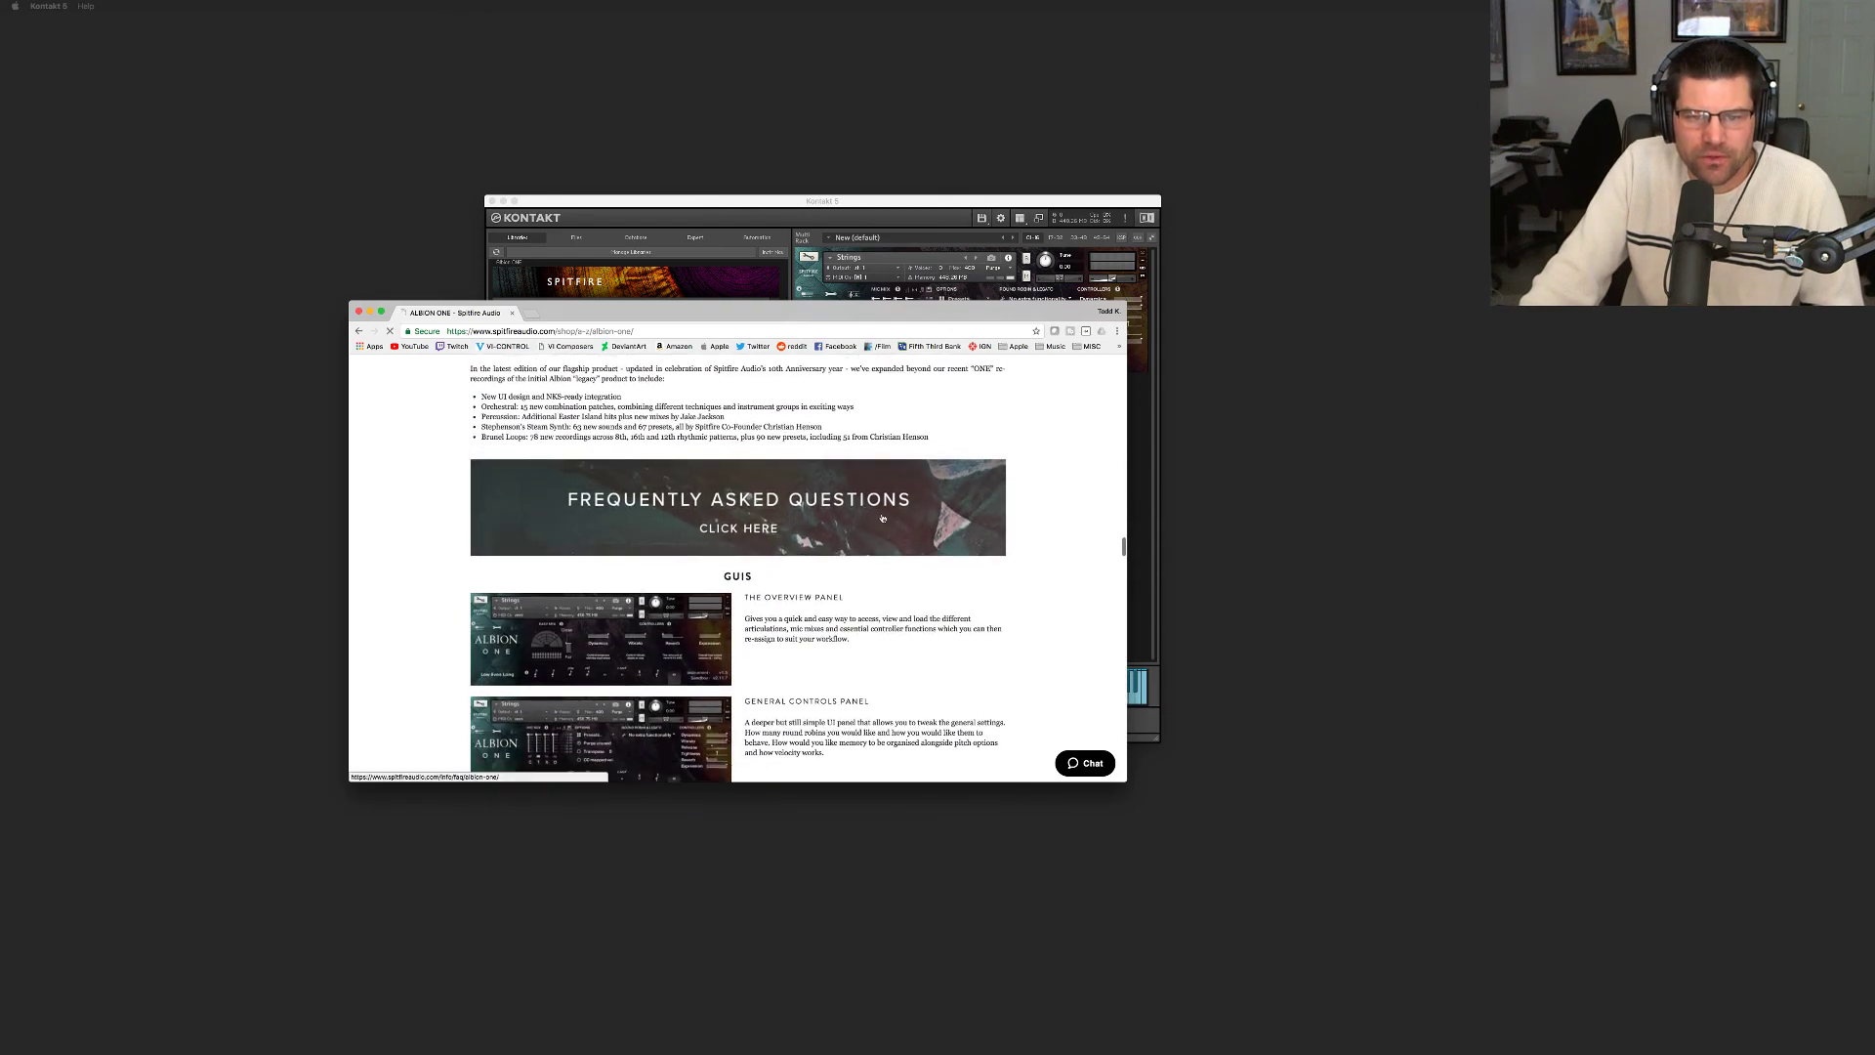
left_click(881, 517)
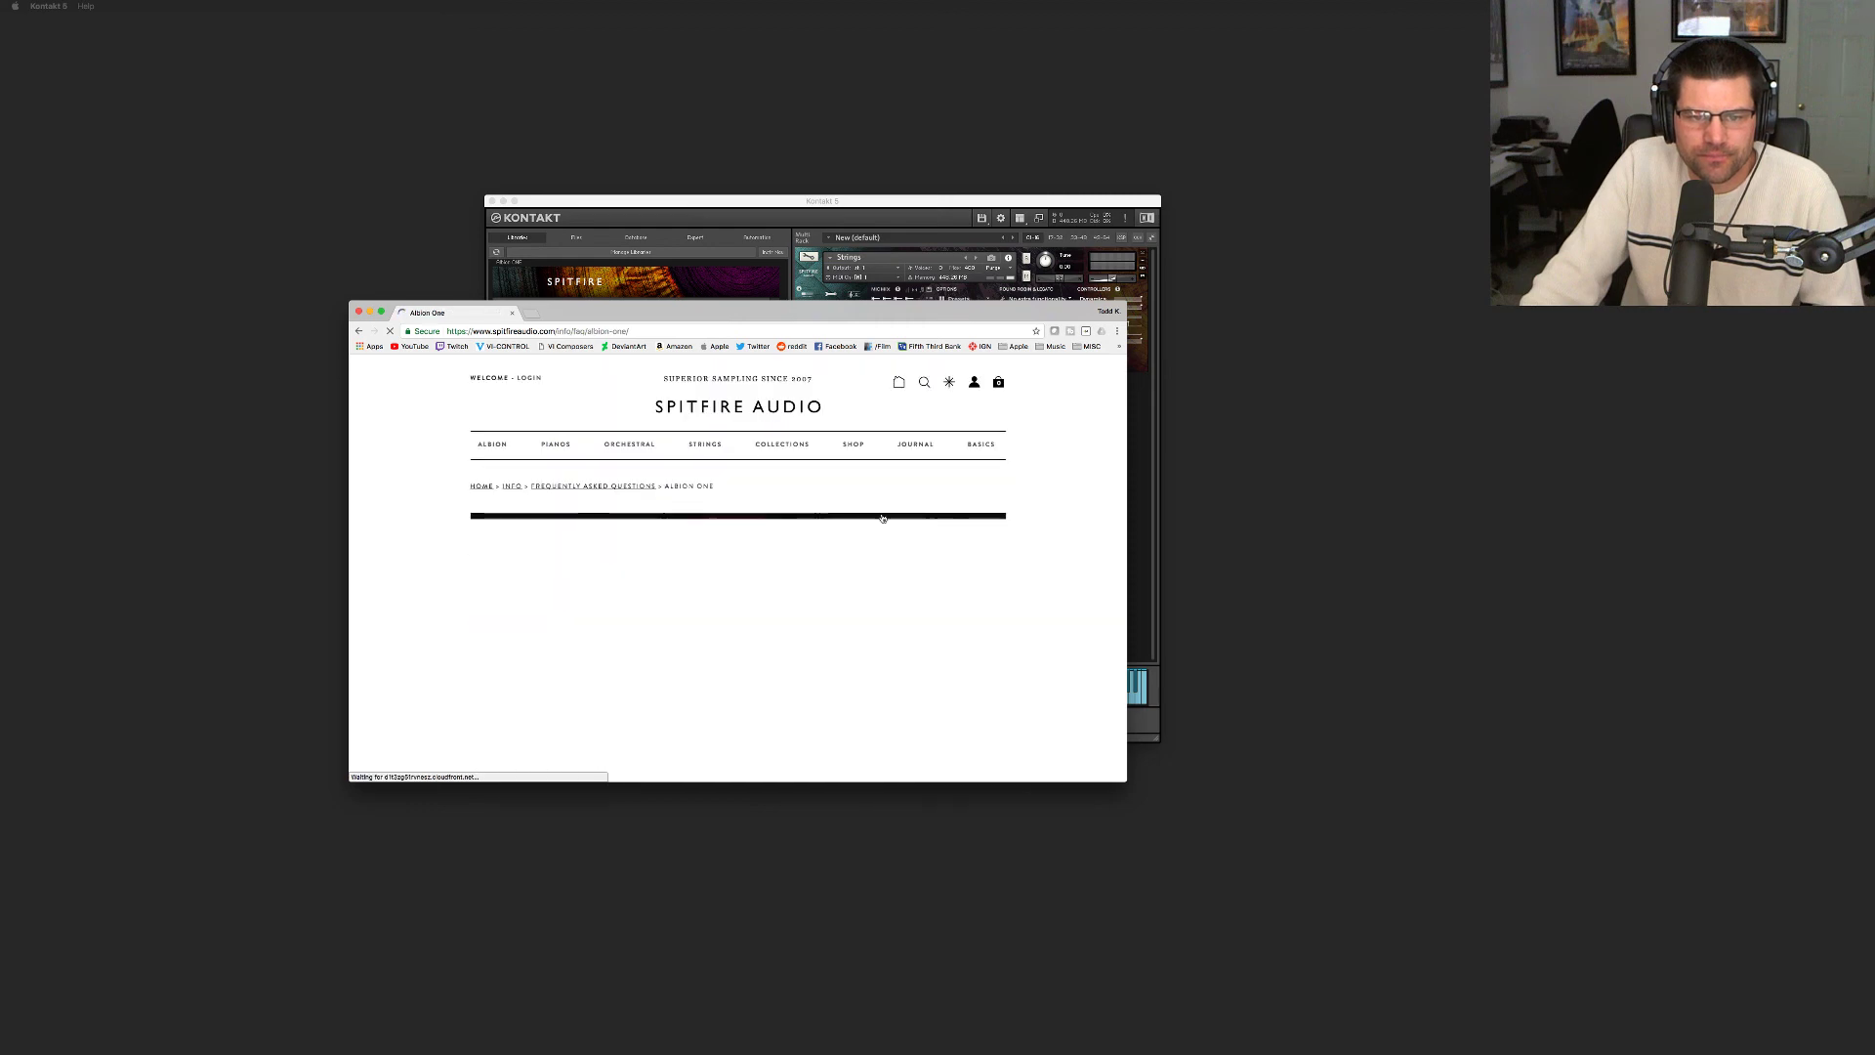
scroll(882, 518, "down", 3)
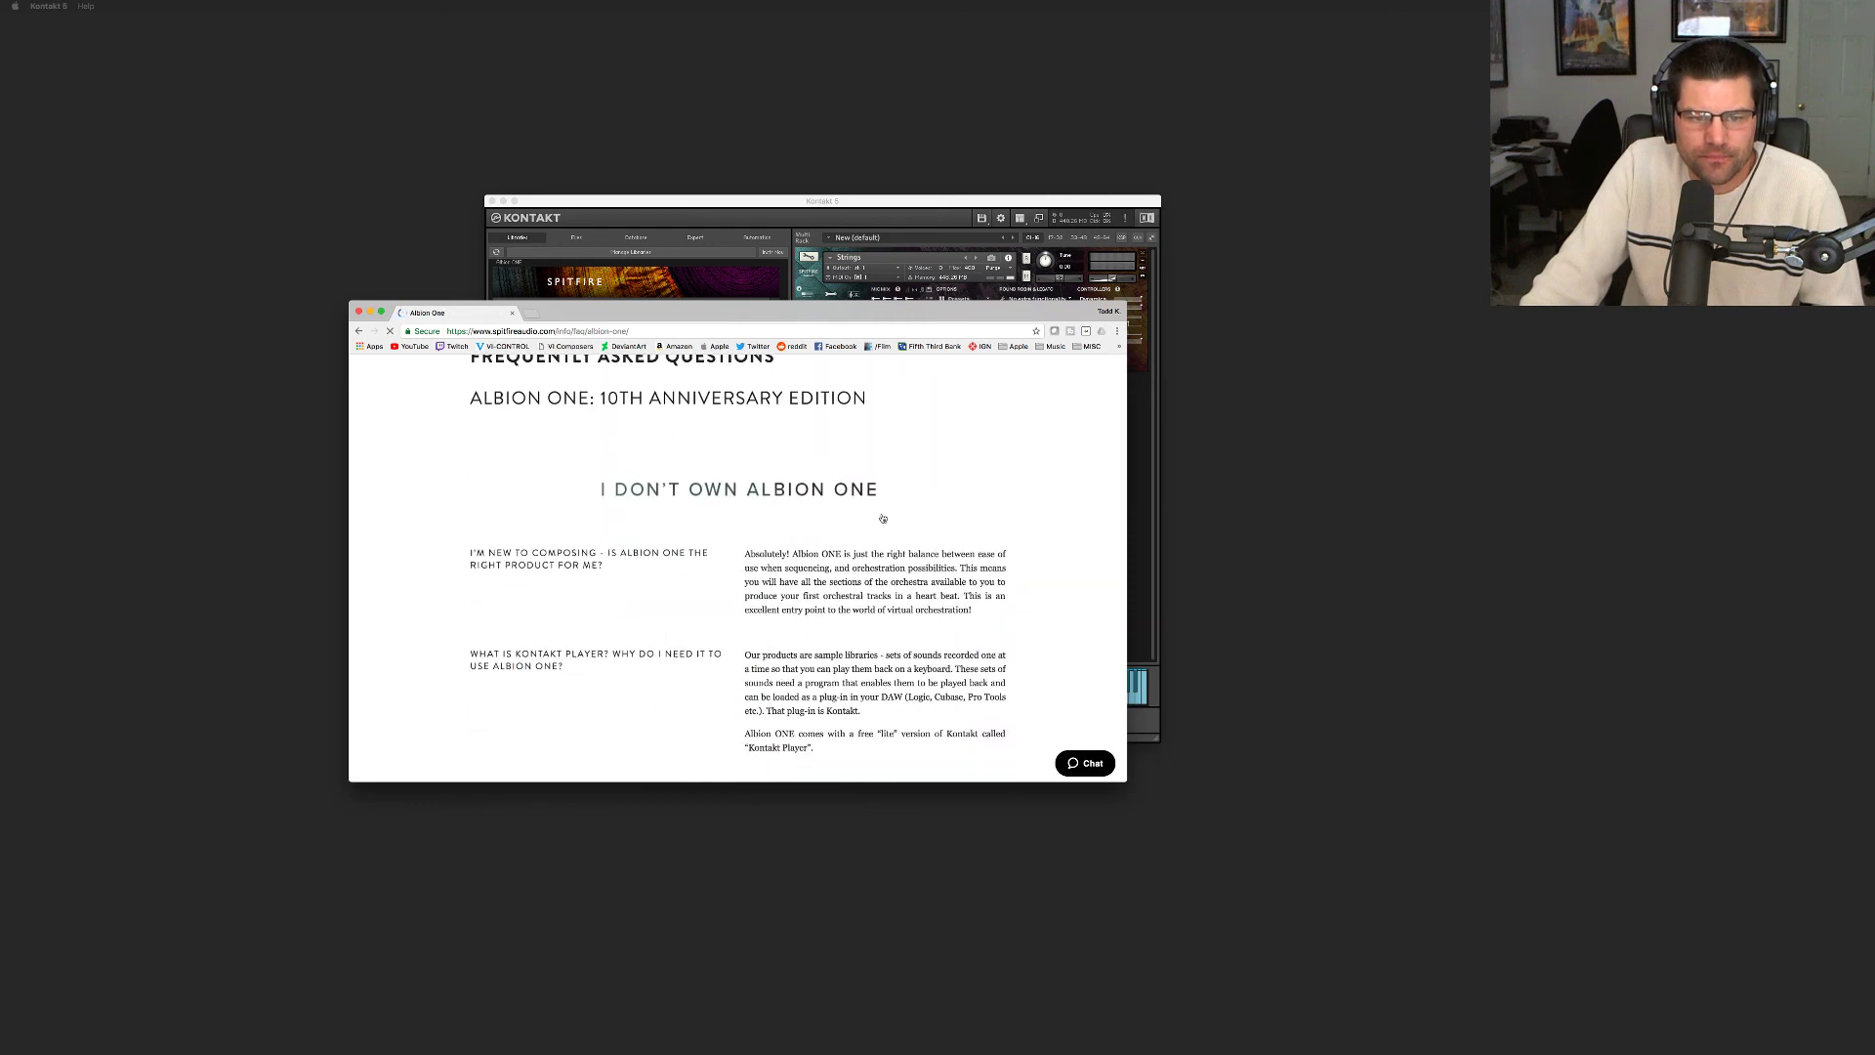
scroll(882, 517, "down", 2)
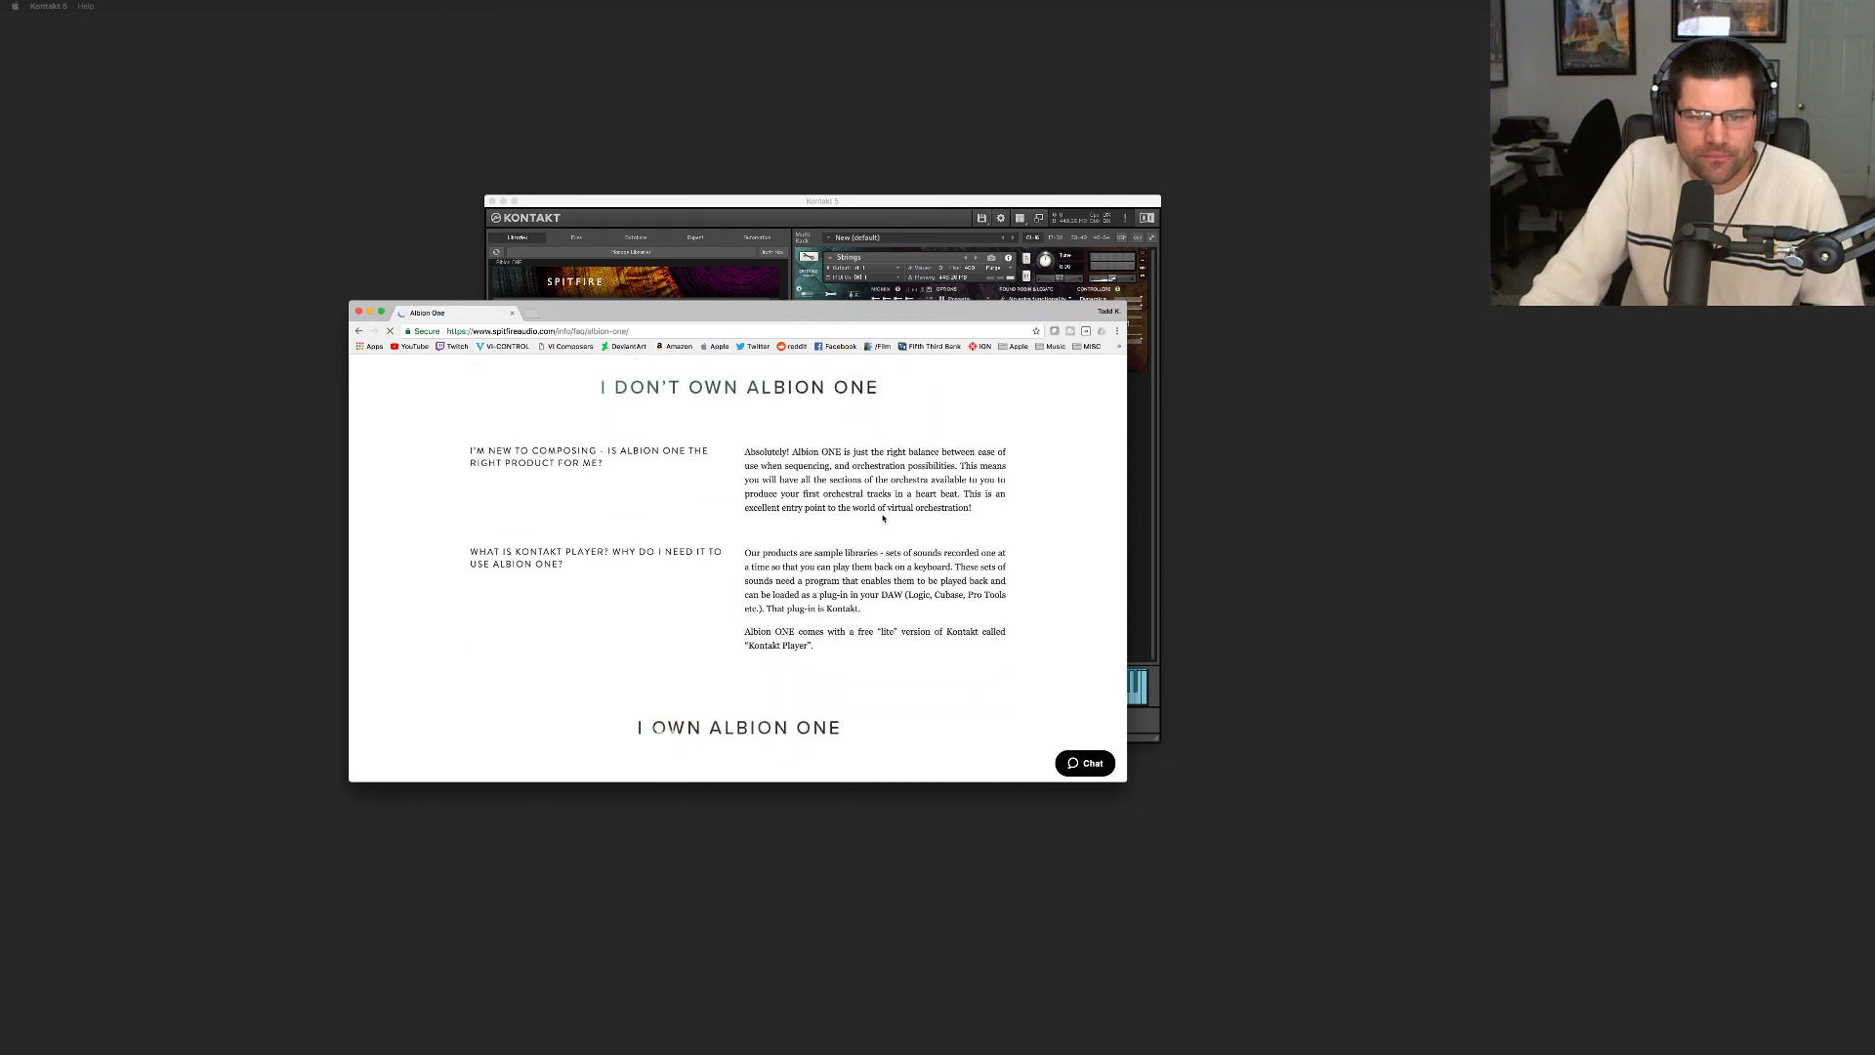
scroll(884, 519, "down", 3)
scroll(884, 518, "down", 3)
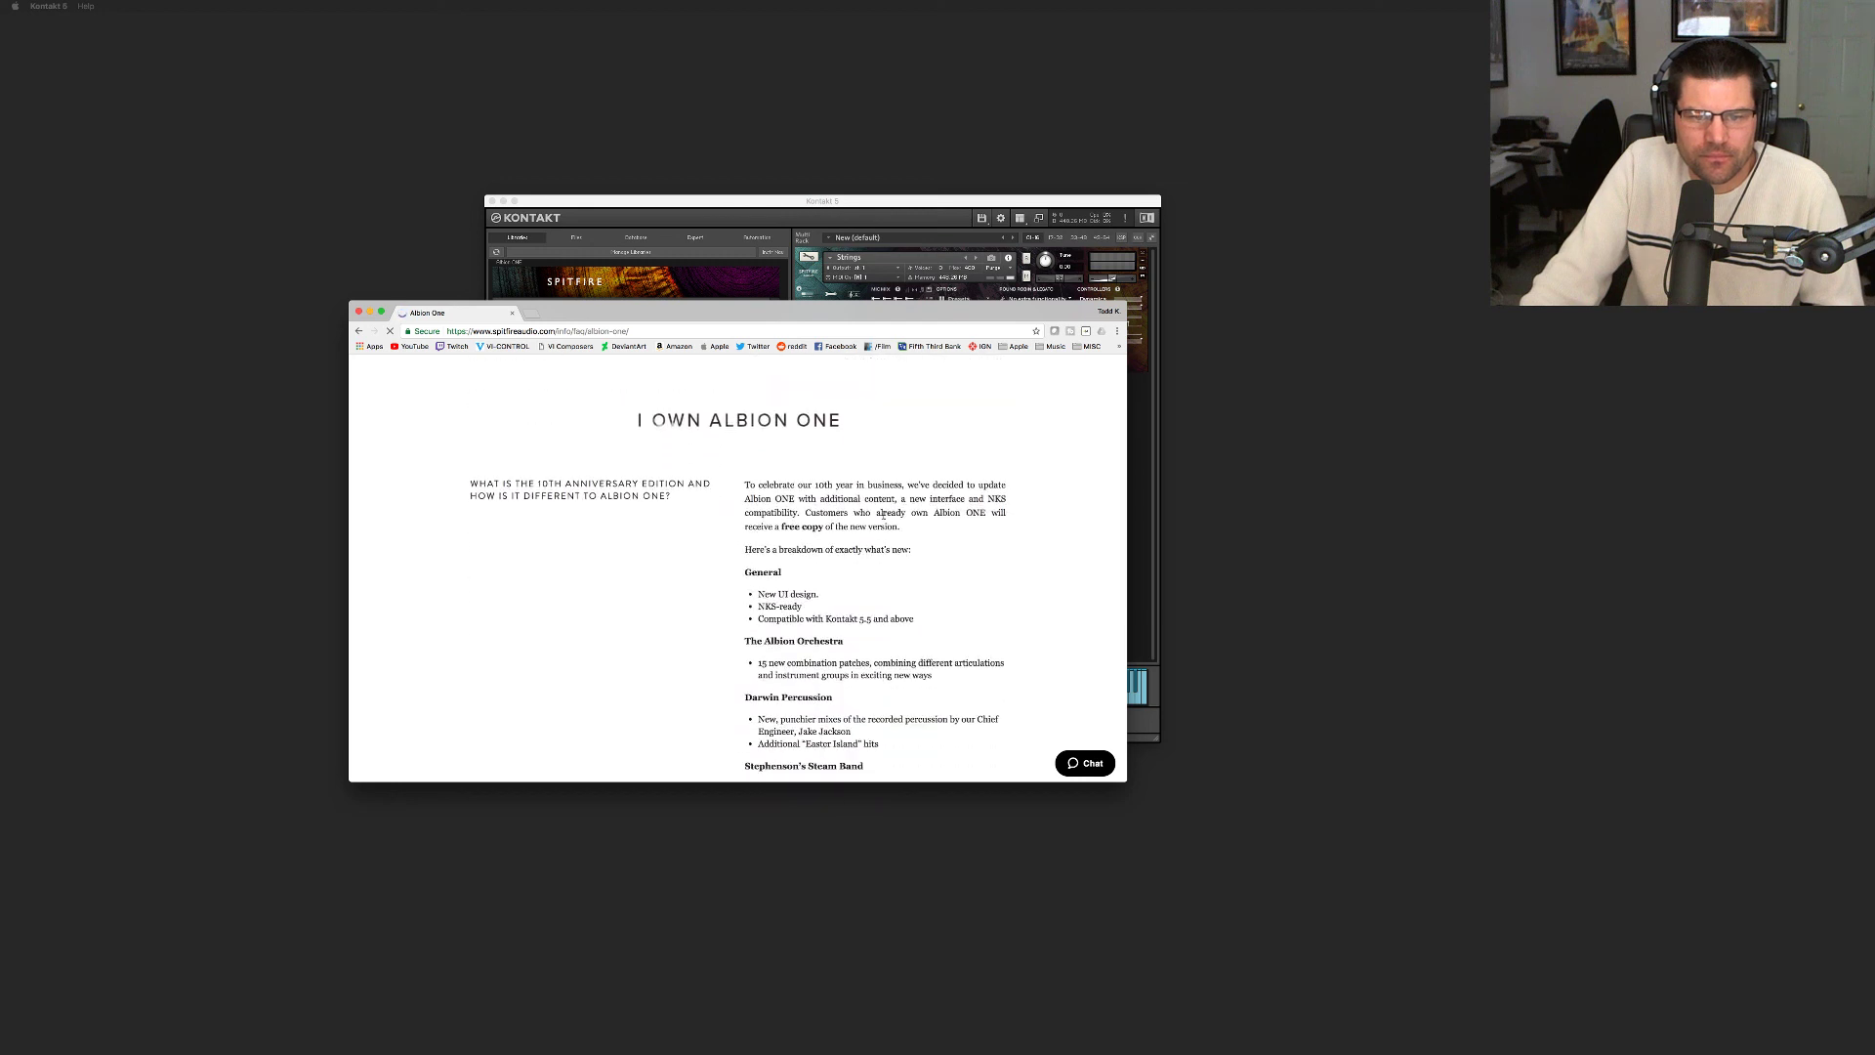
scroll(884, 517, "down", 3)
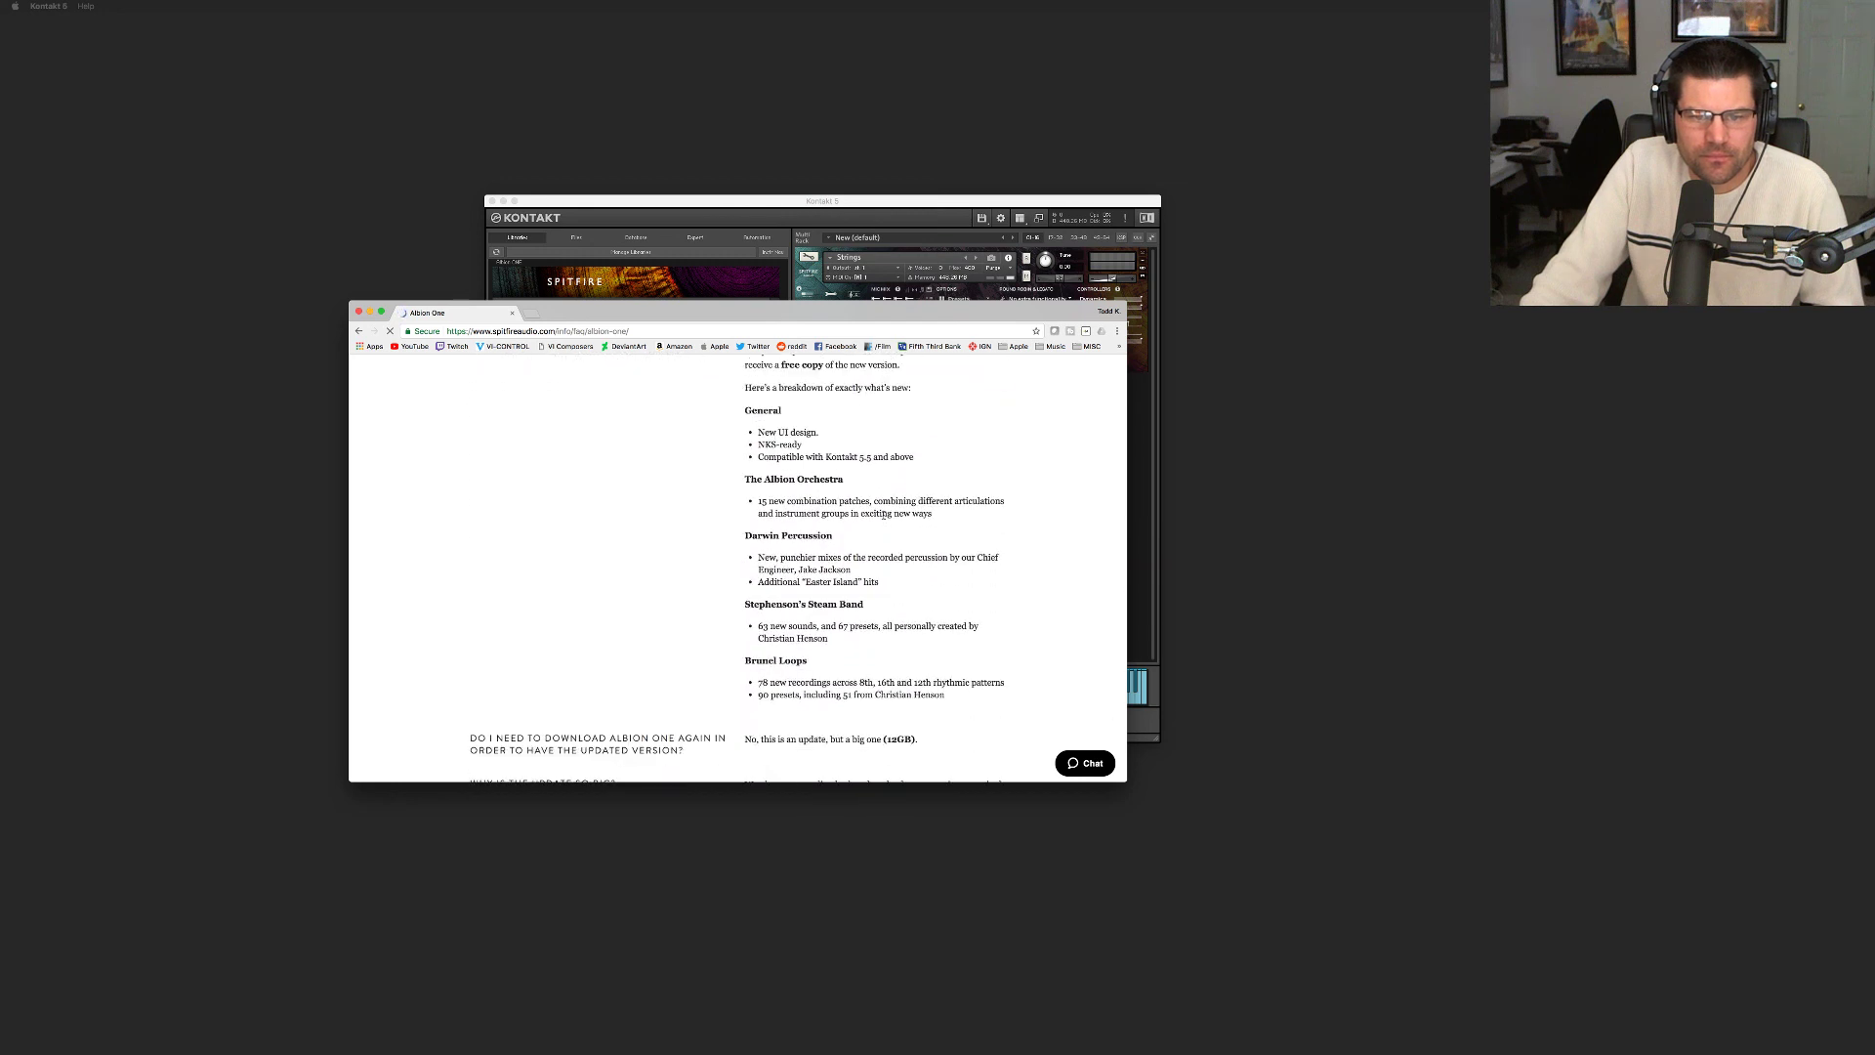
scroll(884, 514, "down", 2)
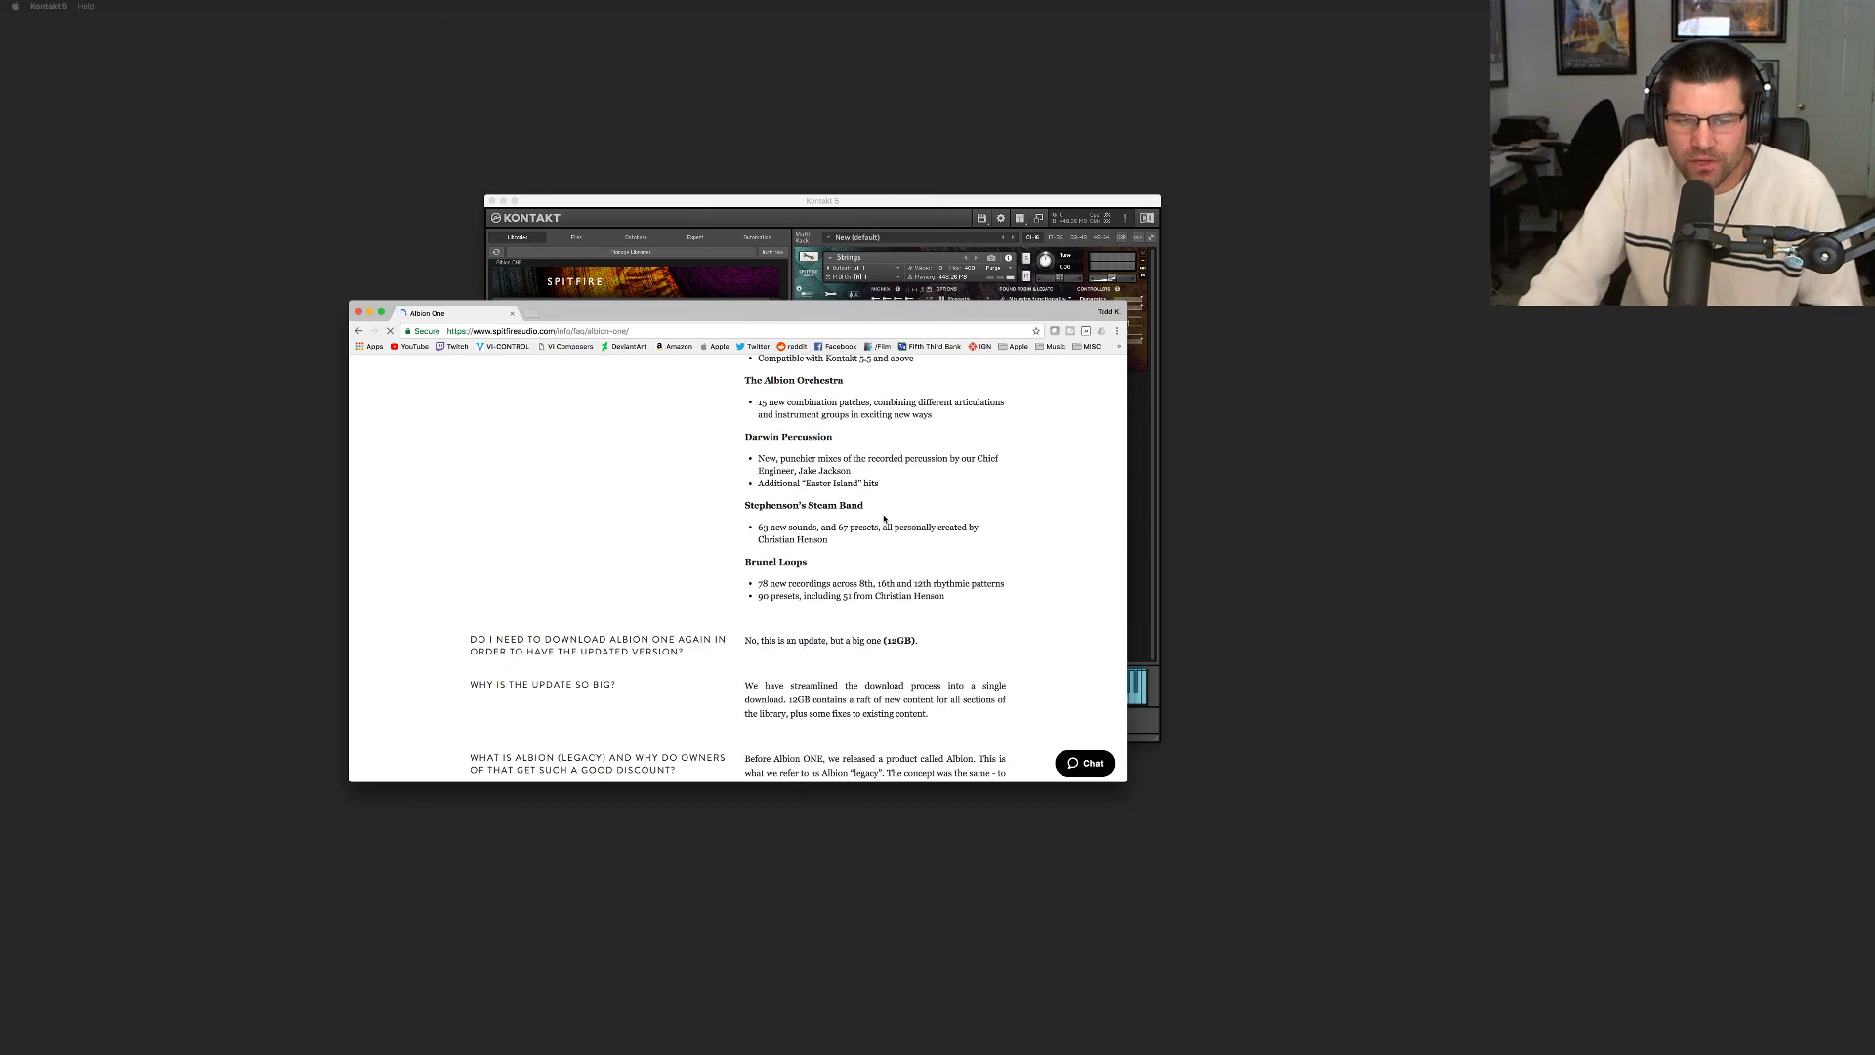
scroll(883, 519, "down", 2)
scroll(884, 518, "down", 10)
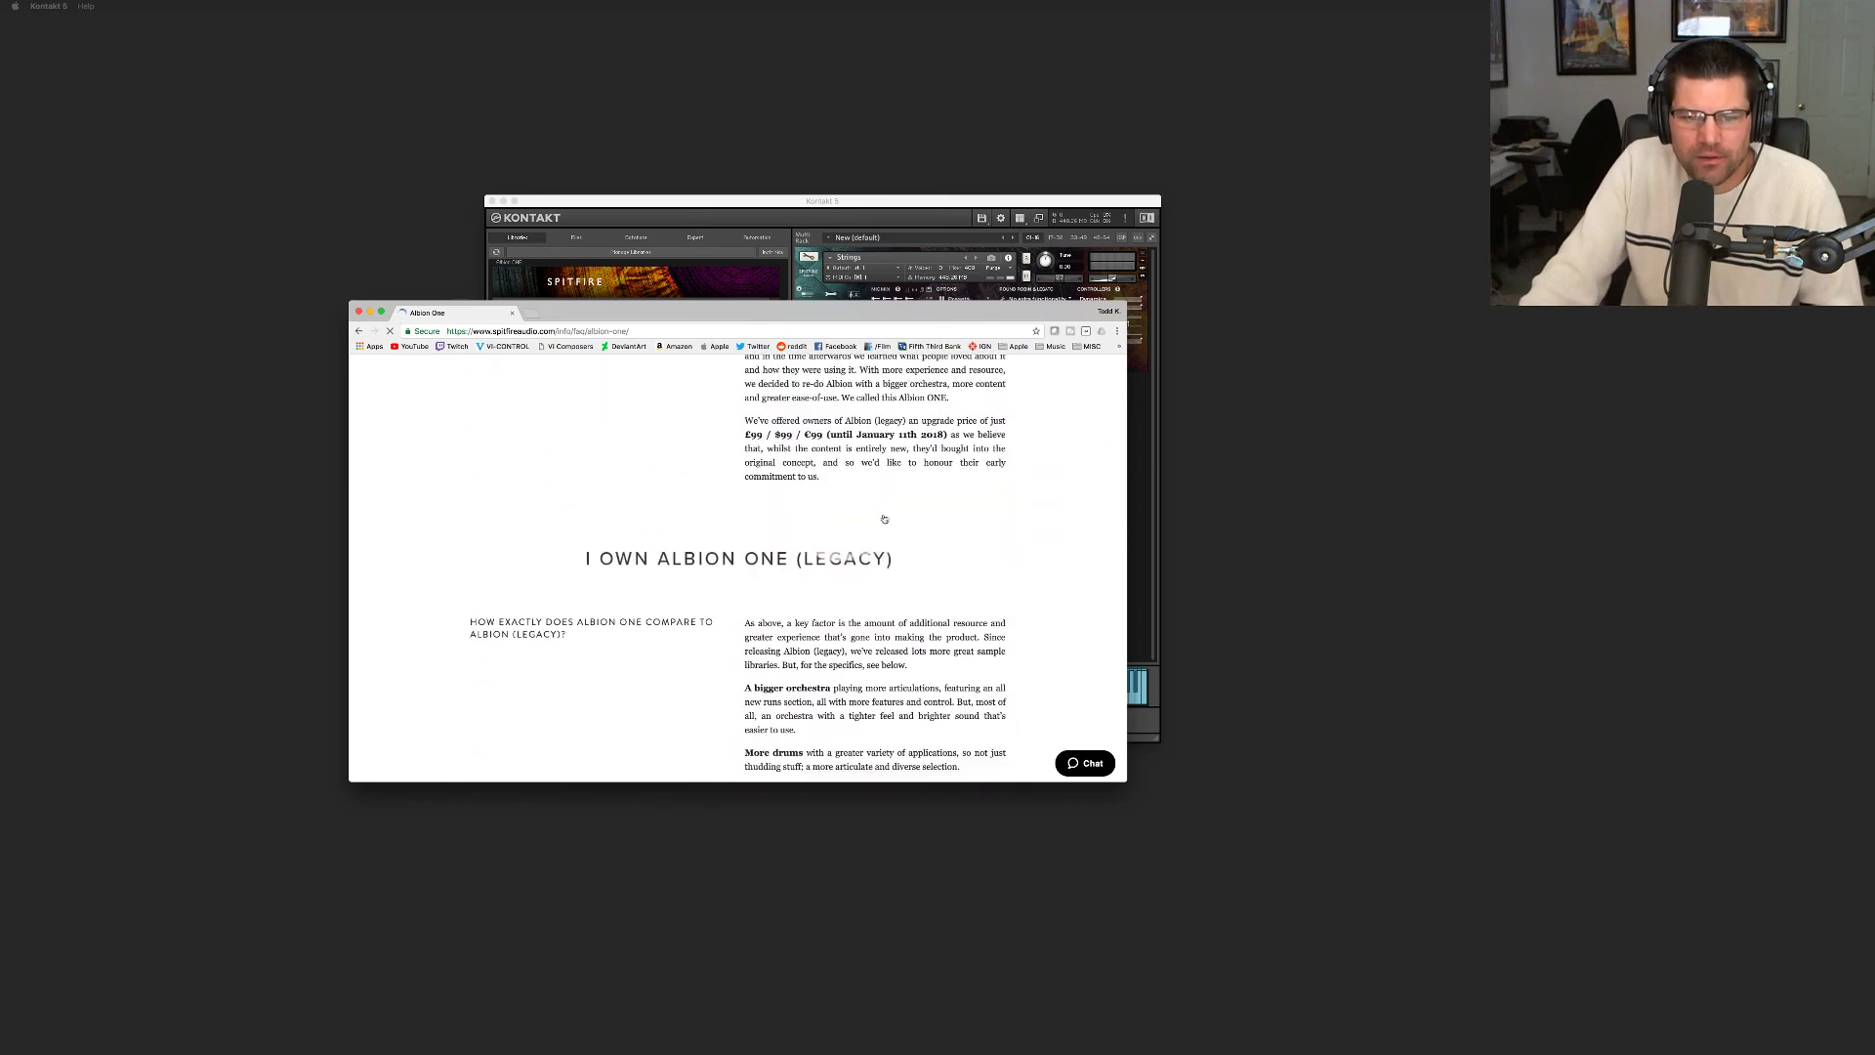
scroll(884, 518, "up", 15)
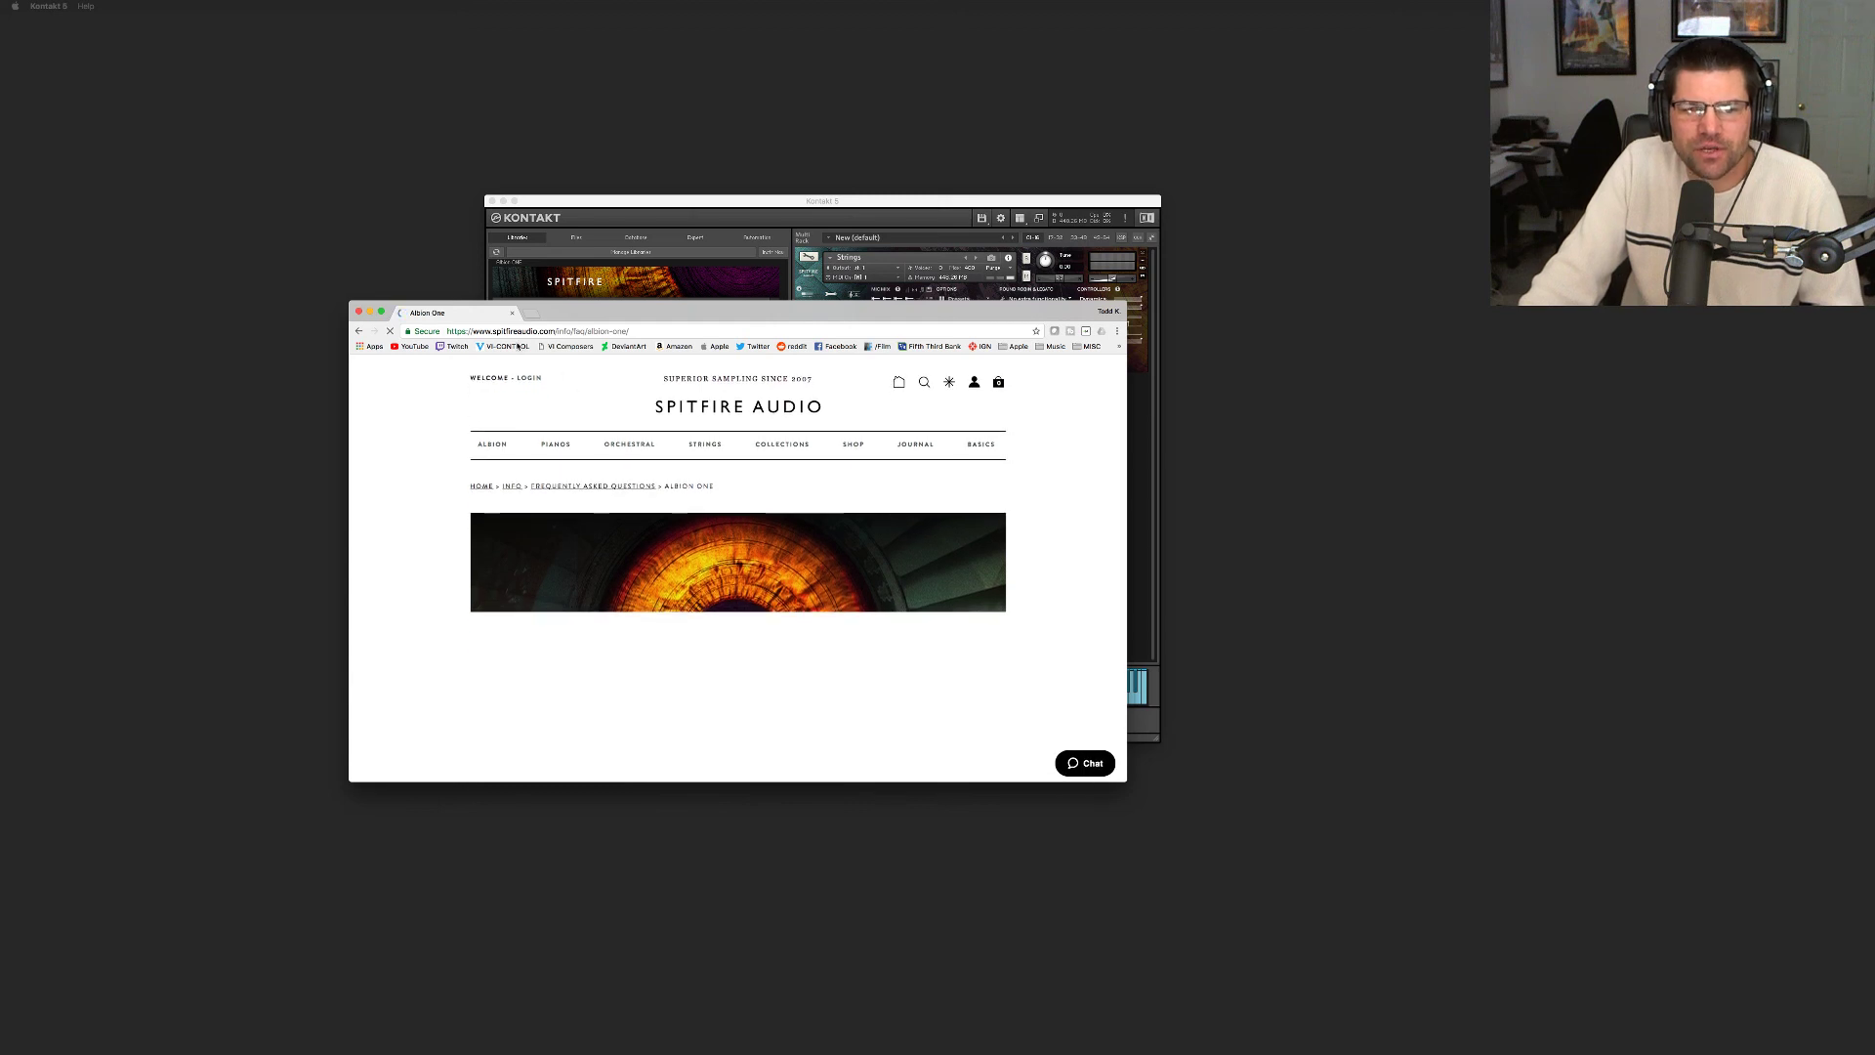
Clear the browser window out of the way and switch back to Kontakt
left_click_drag(410, 308, 959, 384)
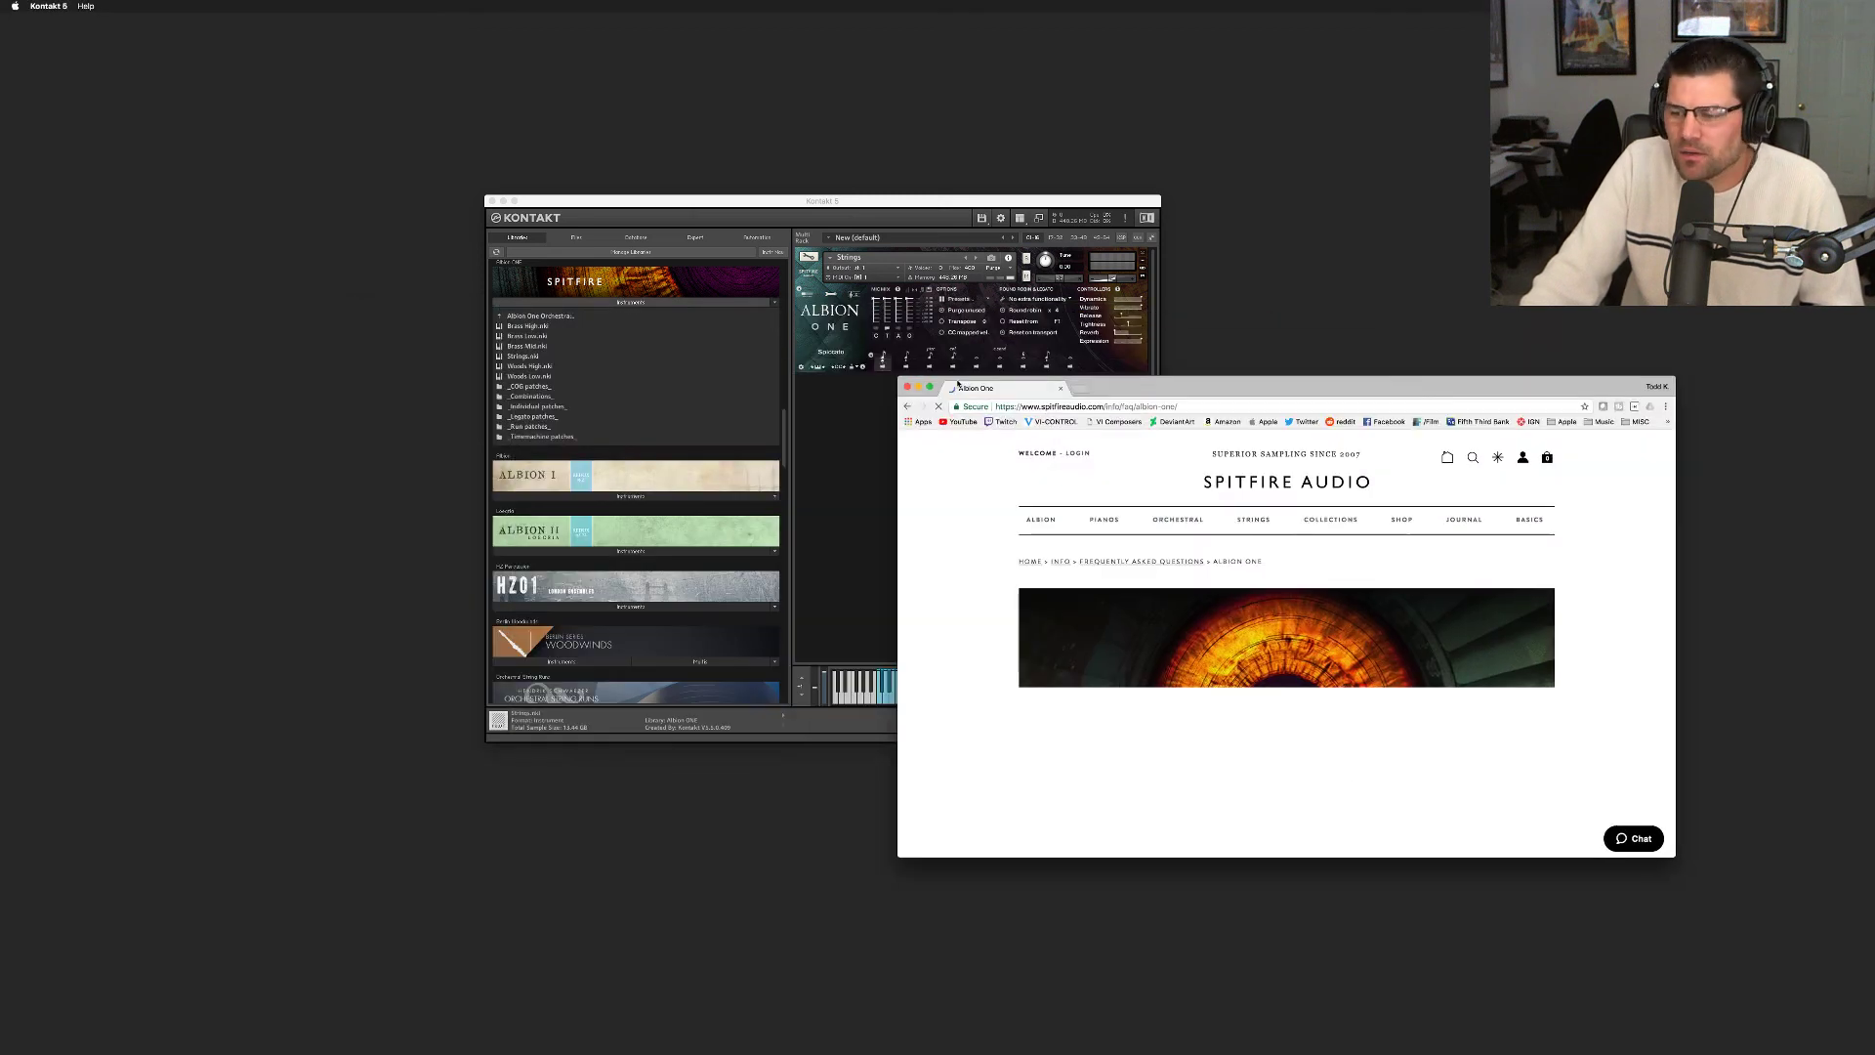
key("super+w")
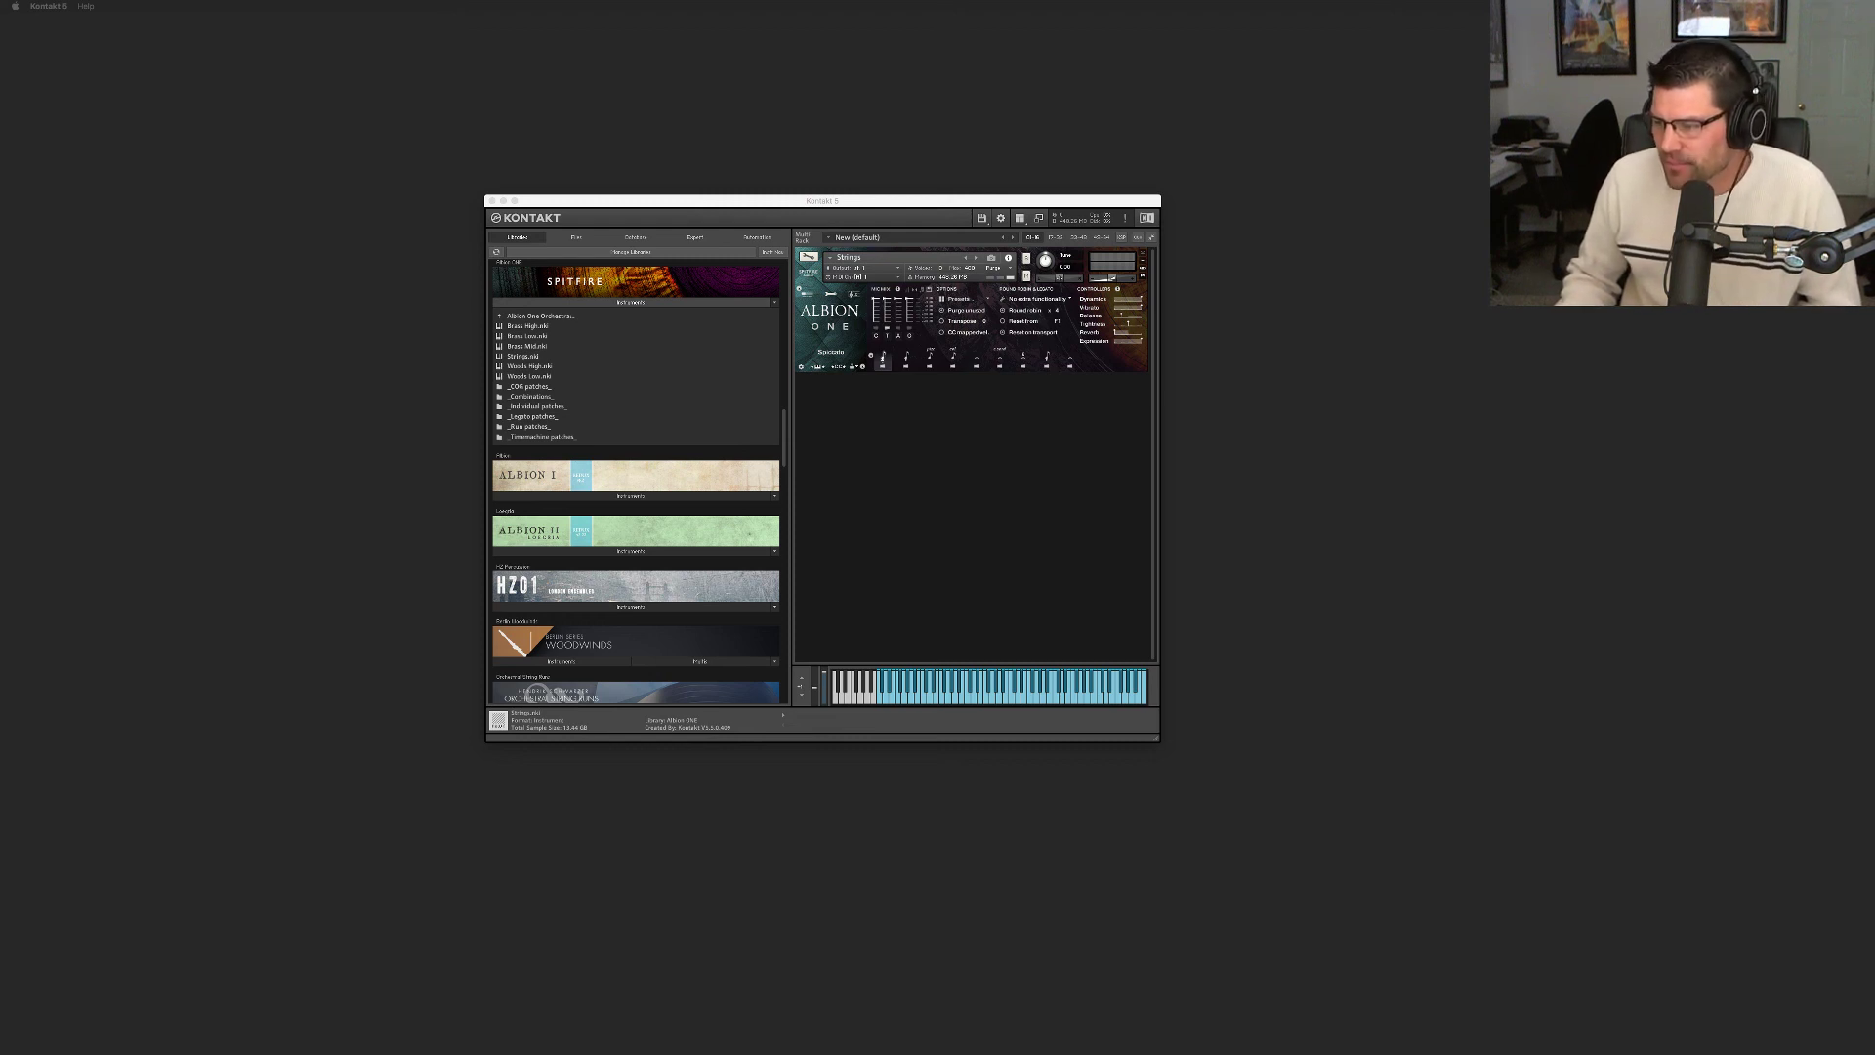
Check the individual patches inside the orchestra's Combinations folder, and return to the Albion One Orchestra patch list
double_click(554, 407)
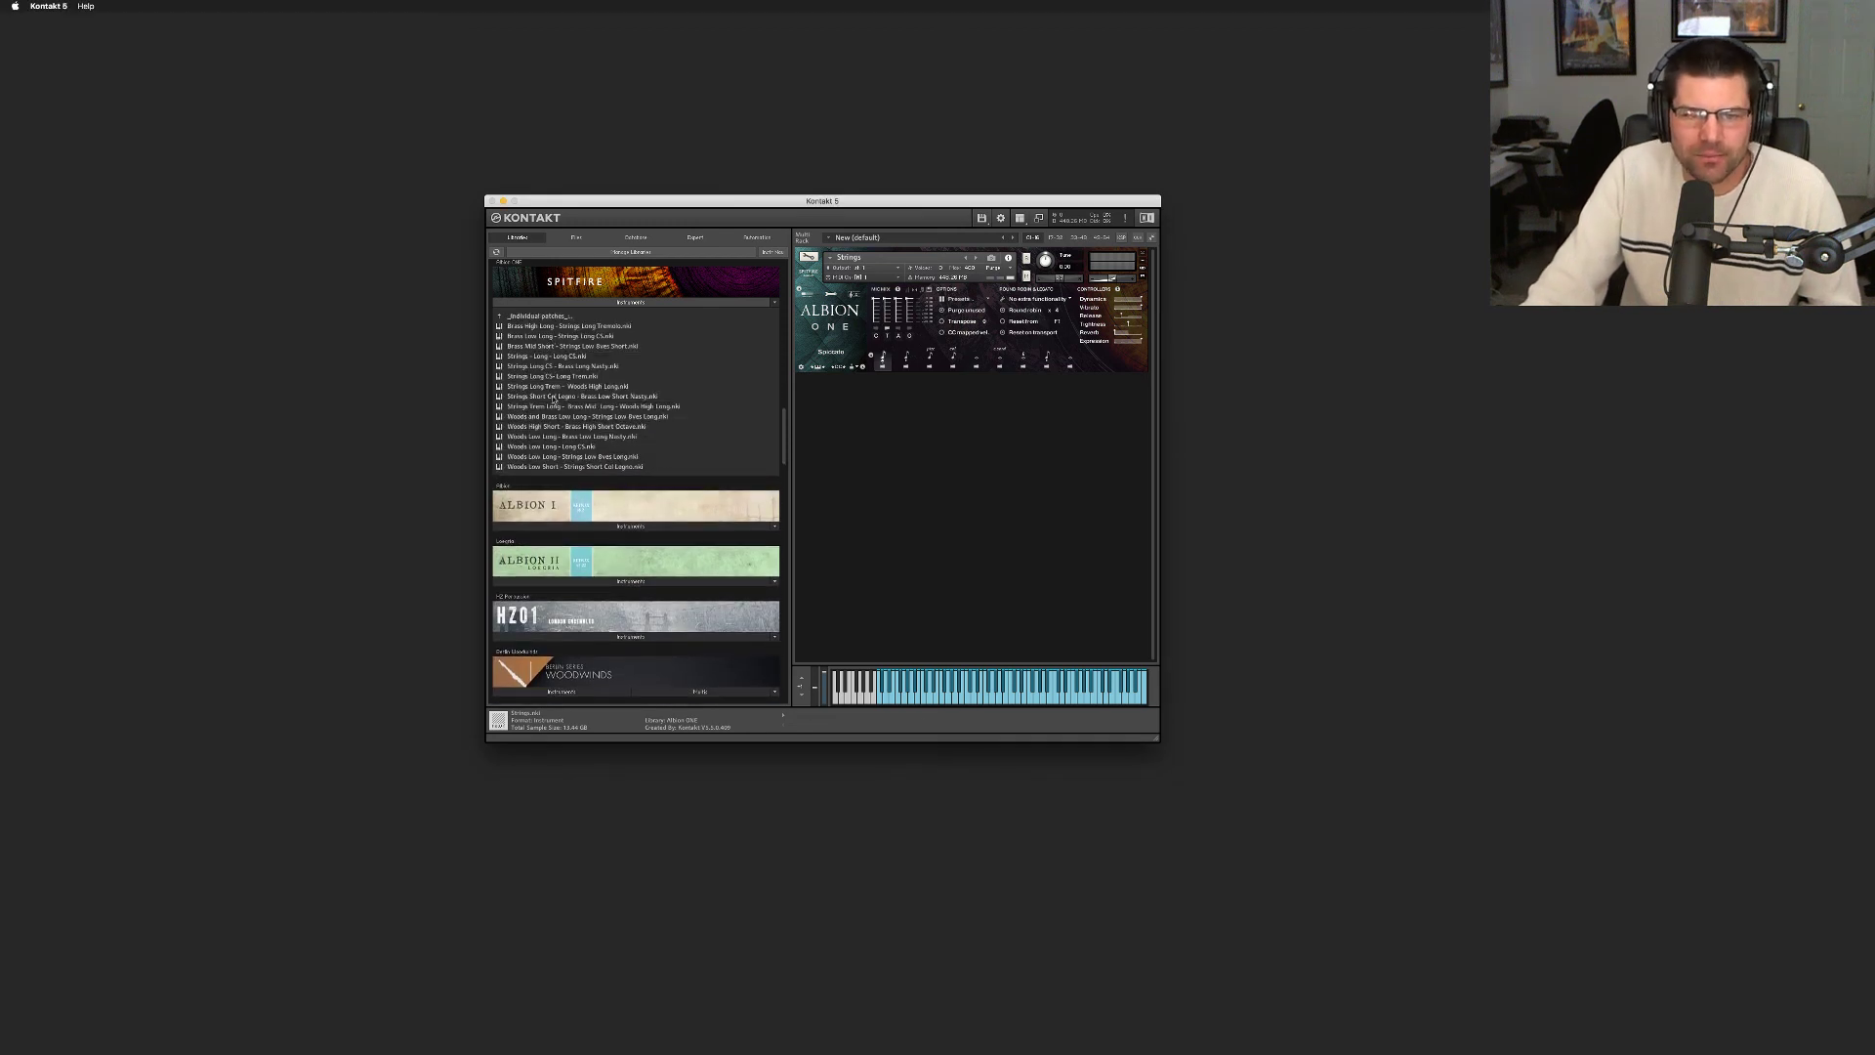
double_click(536, 317)
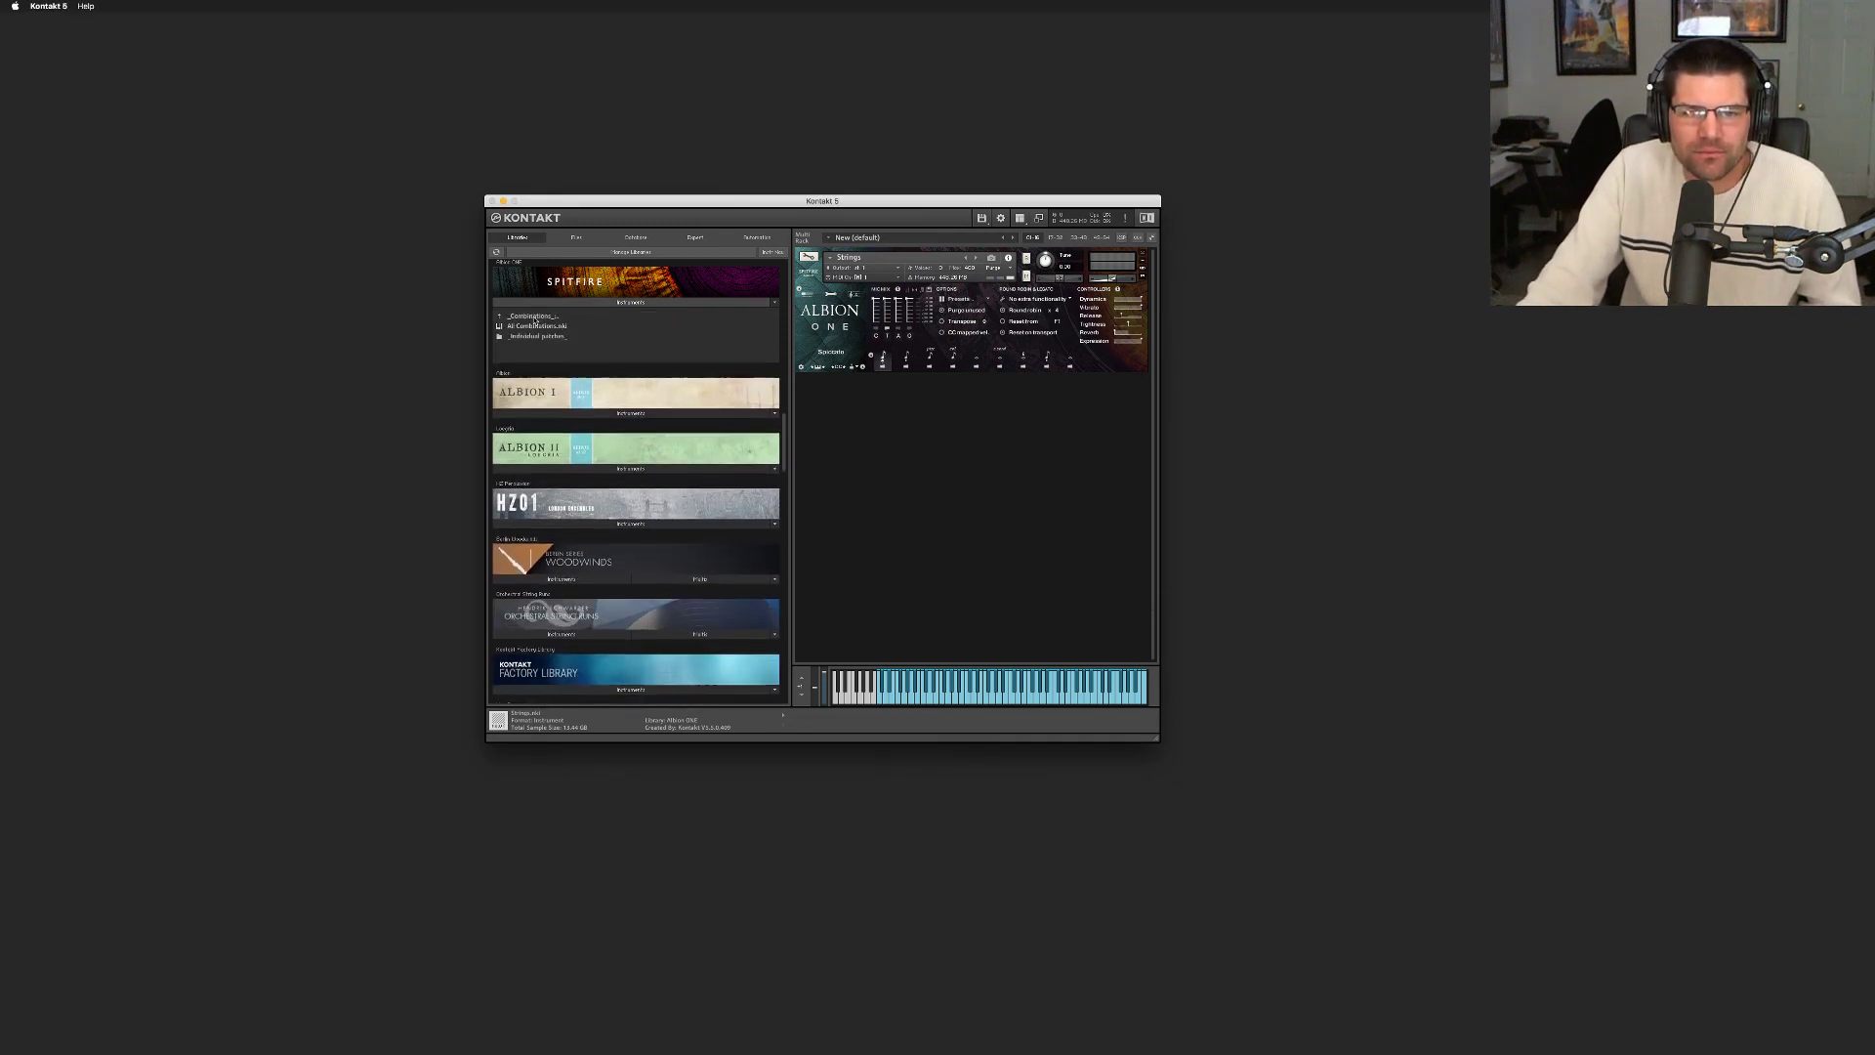
double_click(534, 317)
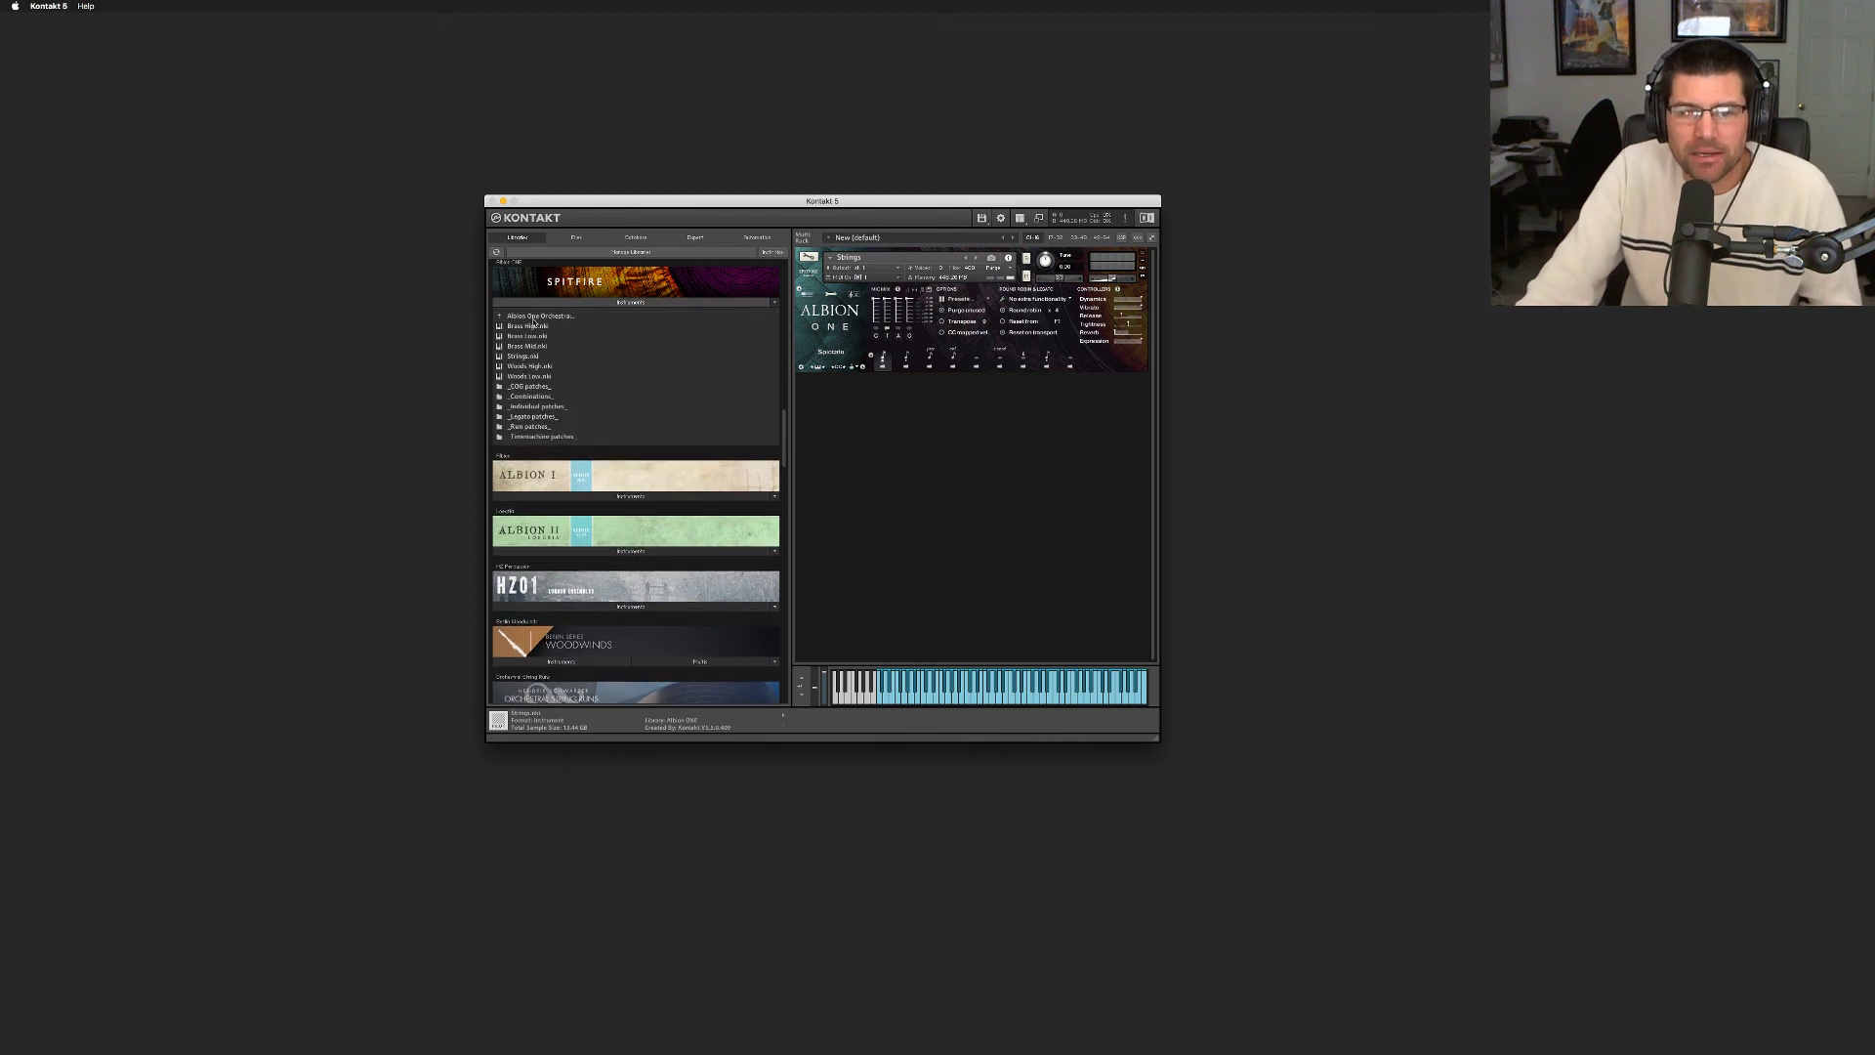
Return to Albion ONE's main folder list and switch through the Strings patch's articulations, including the pizzicato, ending on the last one in the row
double_click(534, 317)
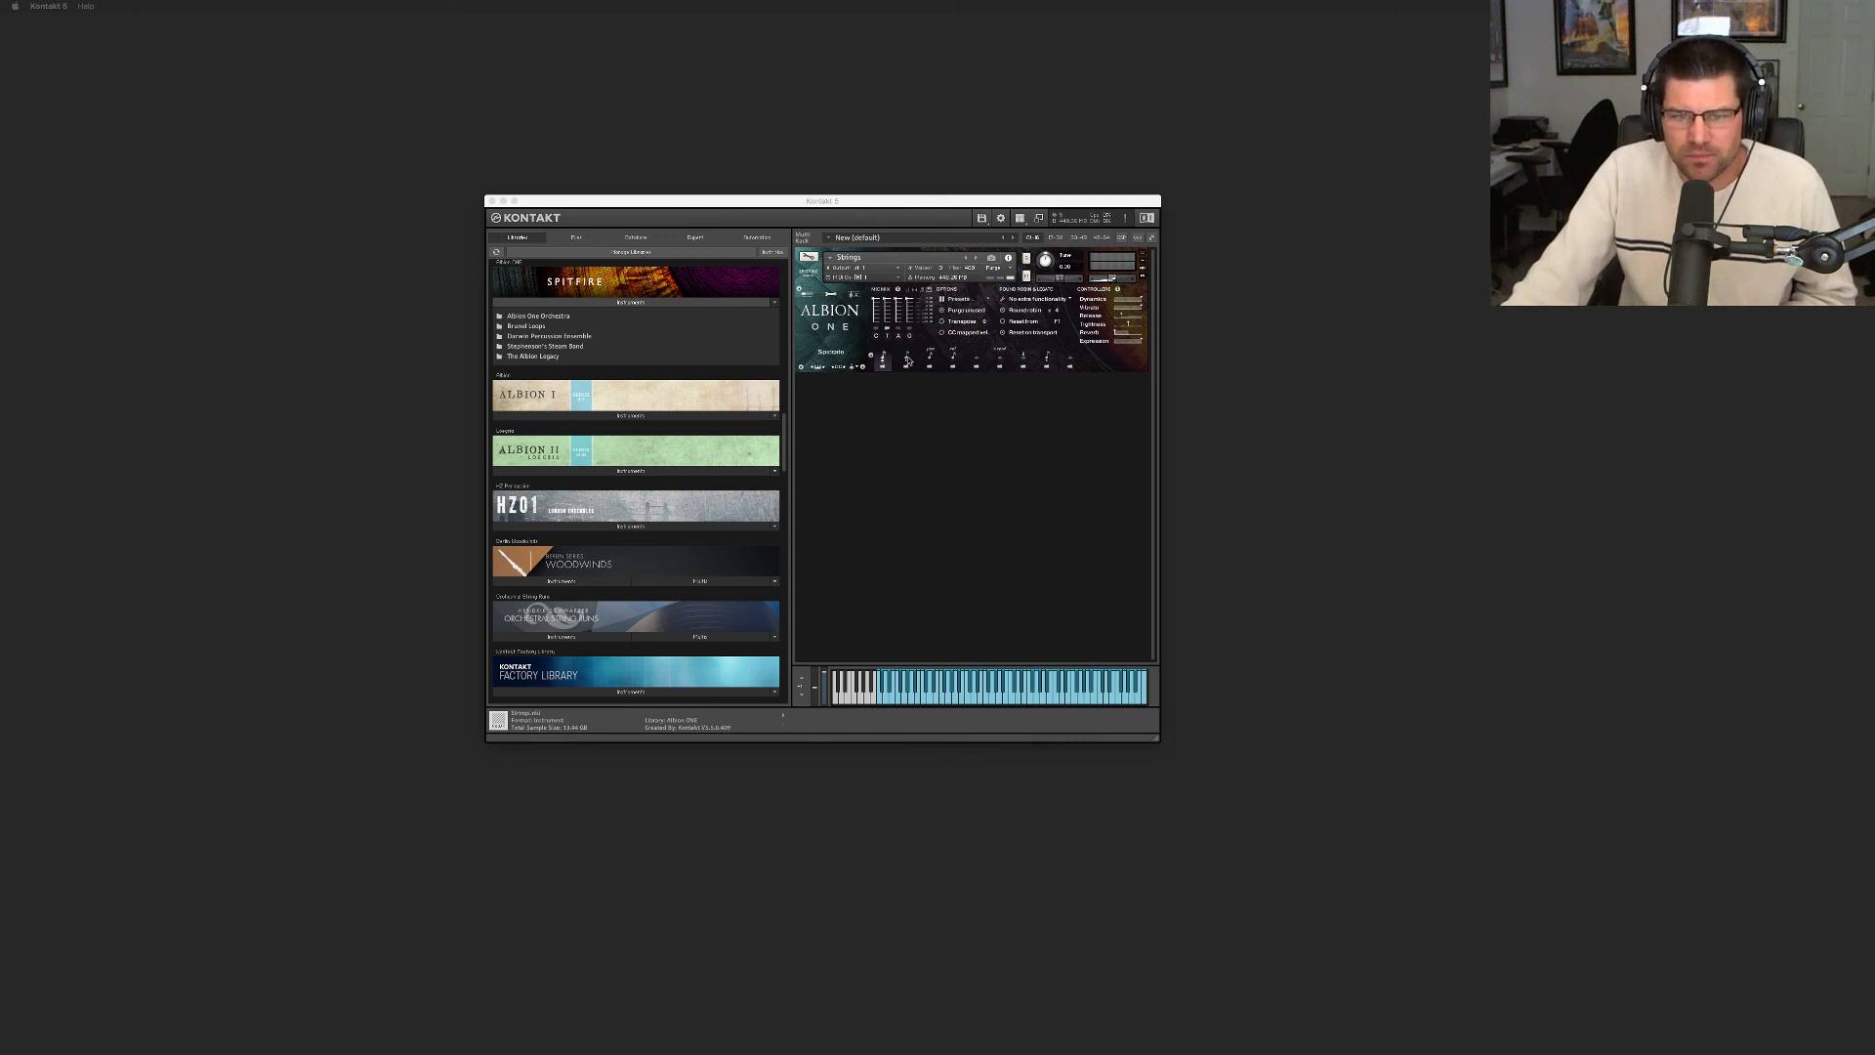
left_click(907, 360)
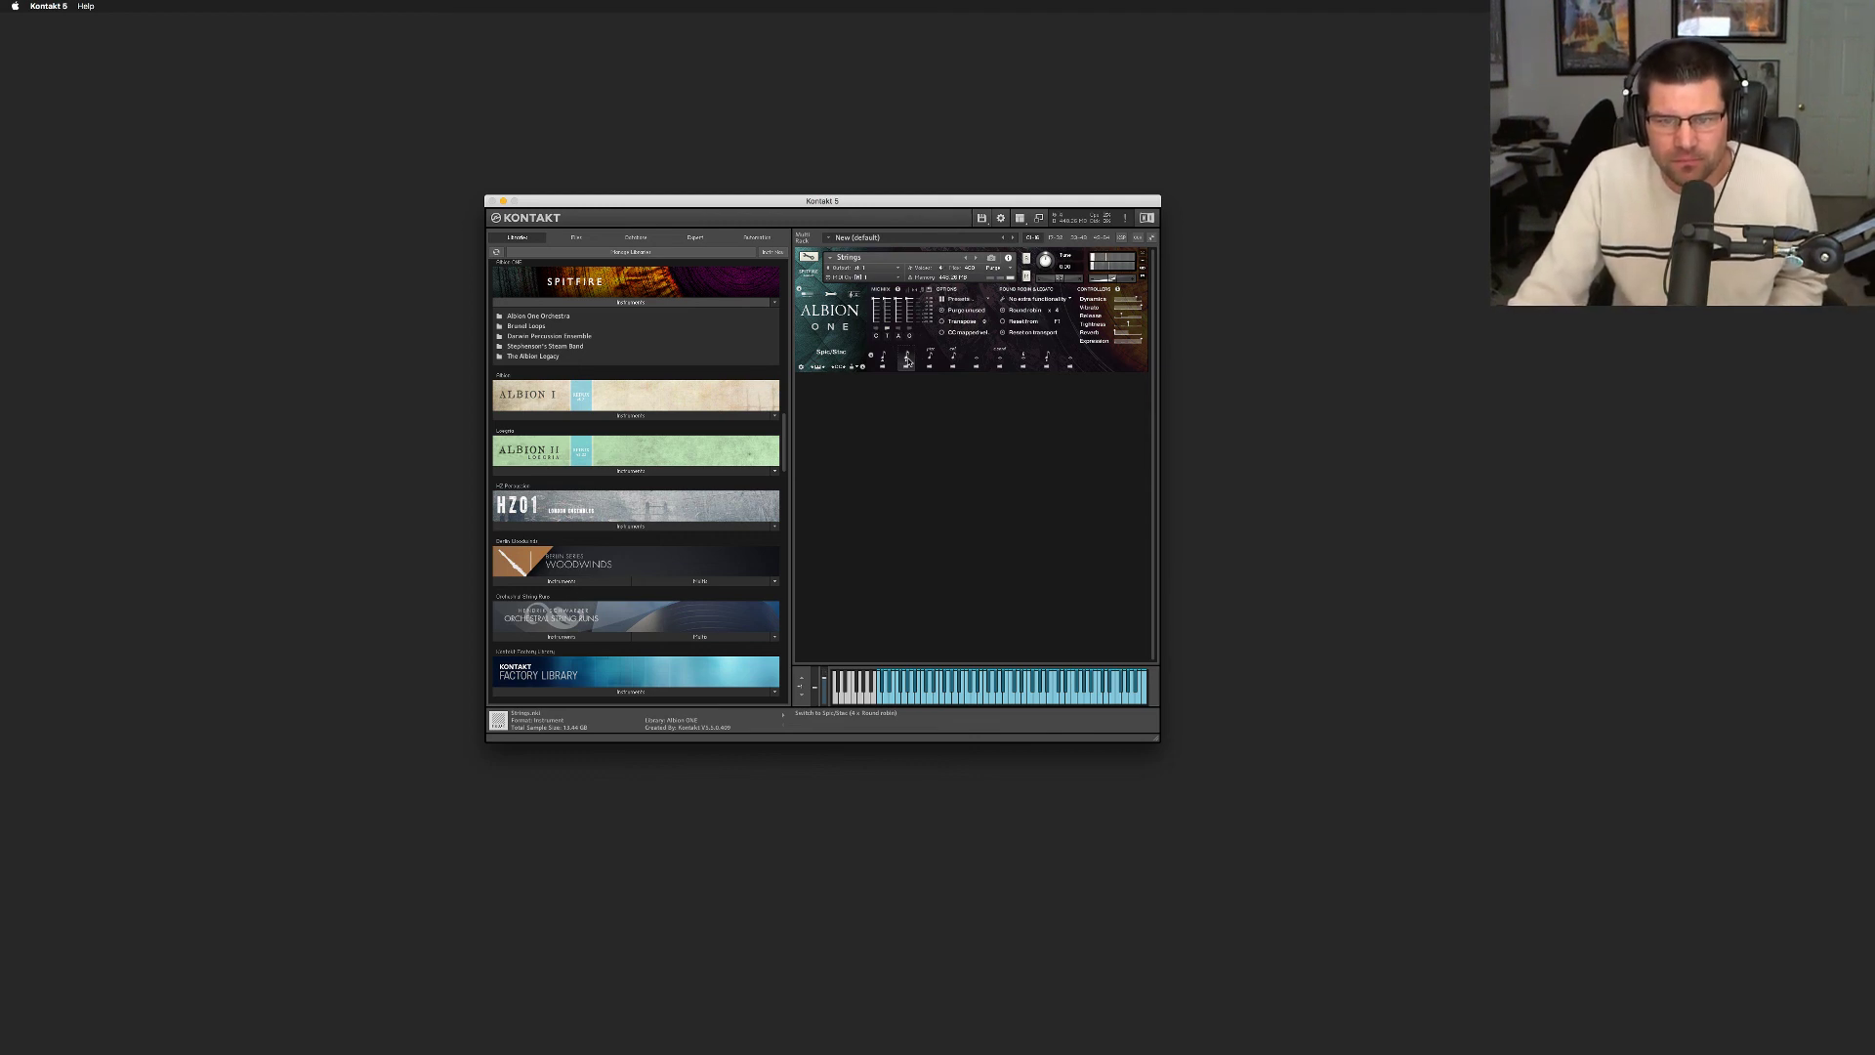
left_click(929, 356)
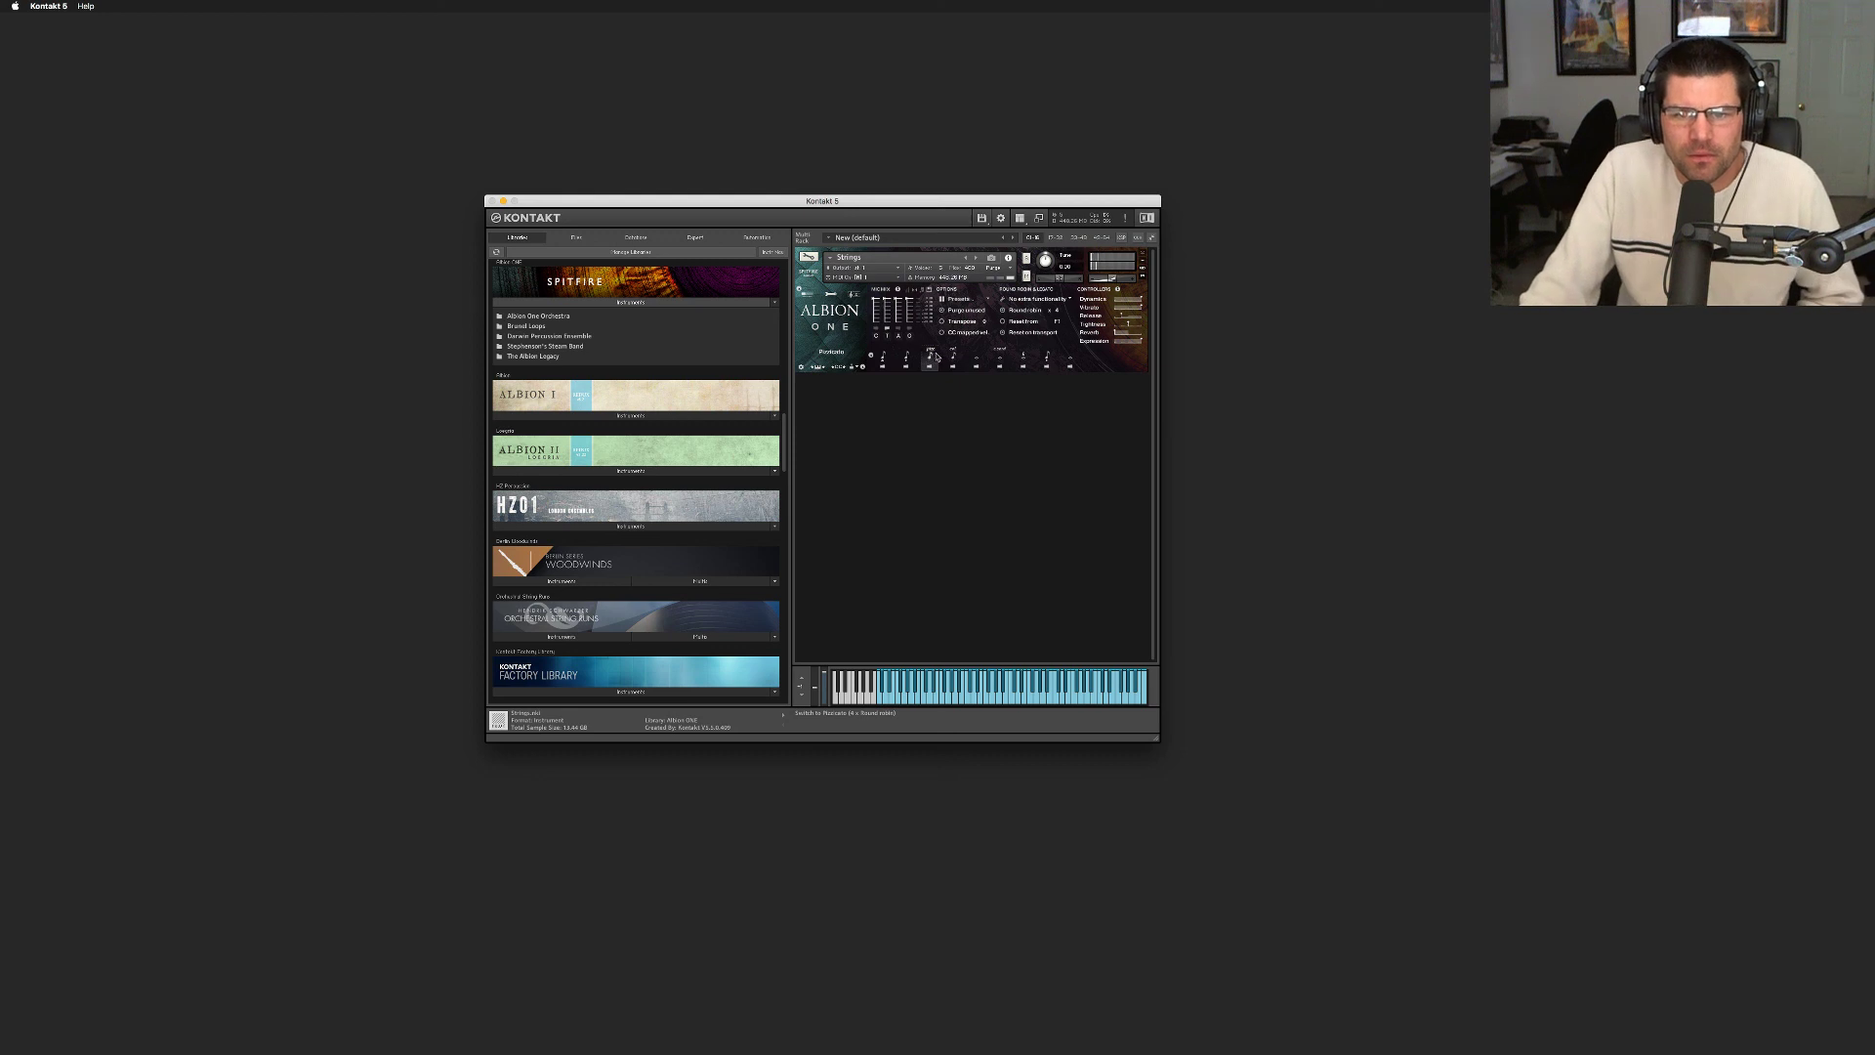
left_click(985, 364)
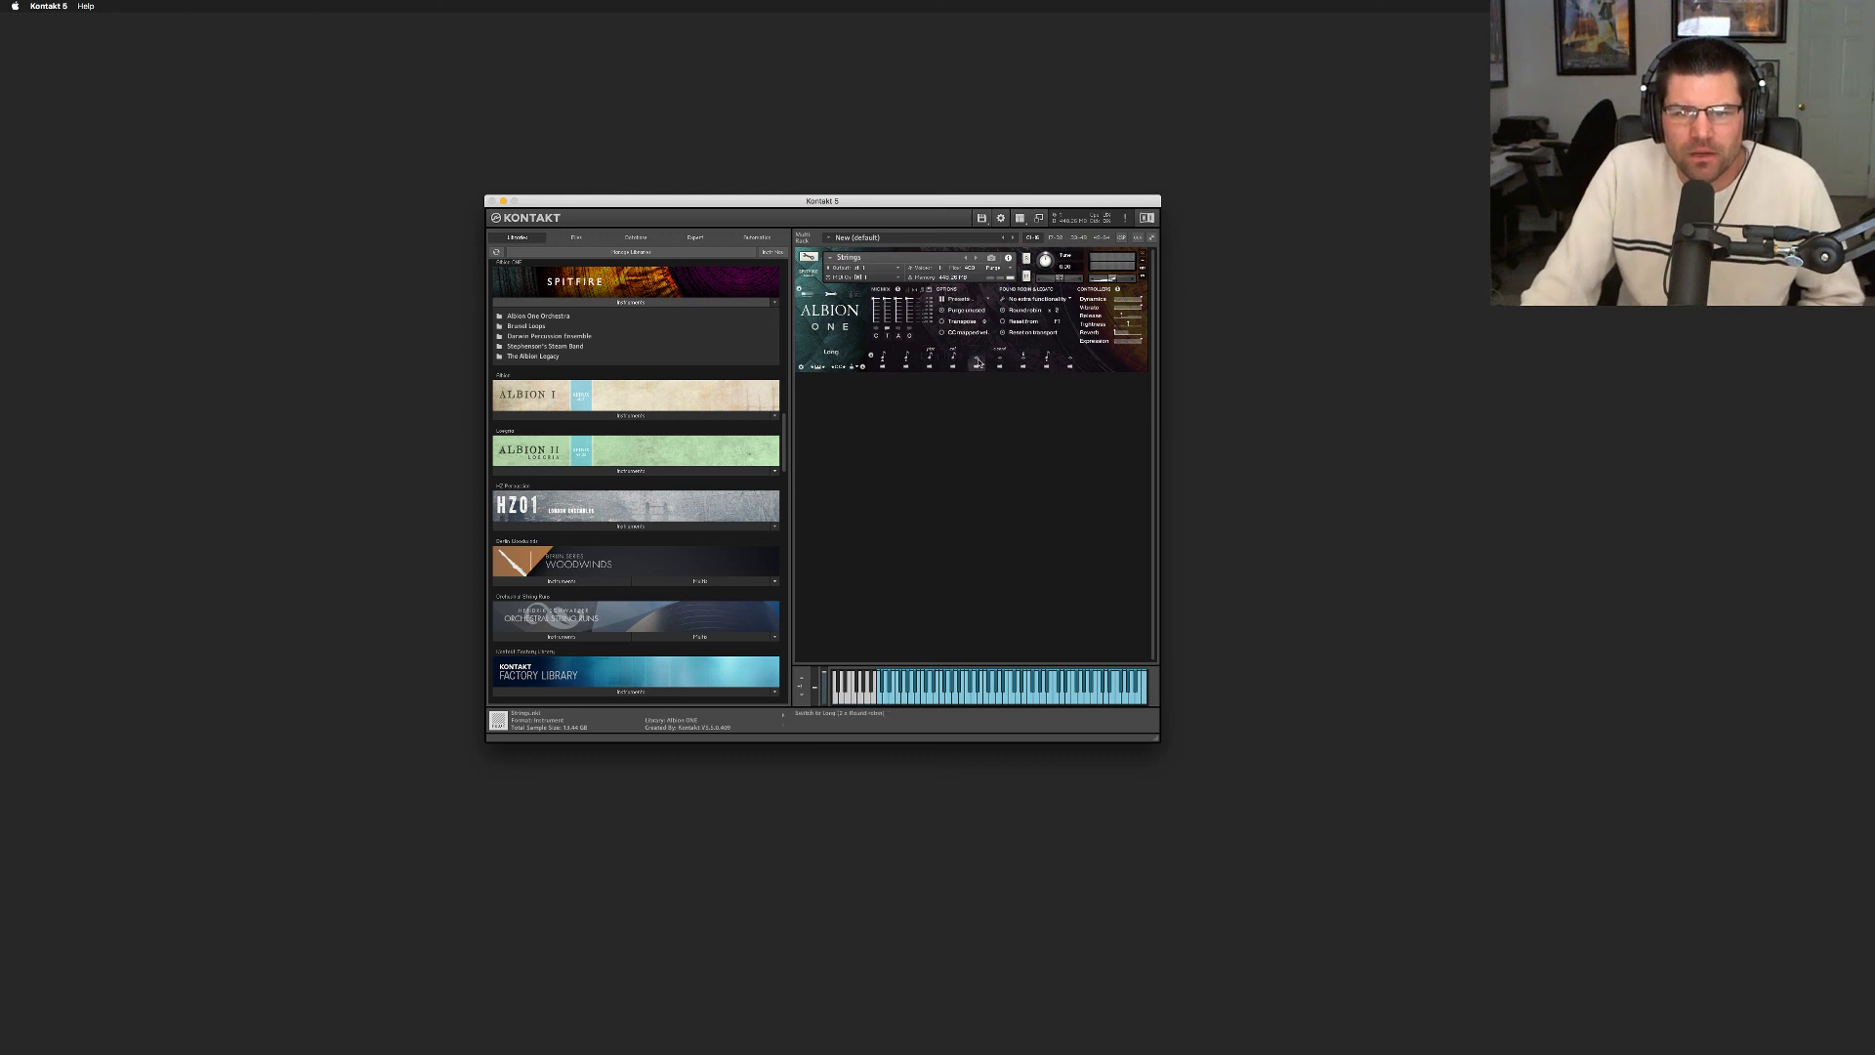
left_click(1045, 360)
left_click(1068, 361)
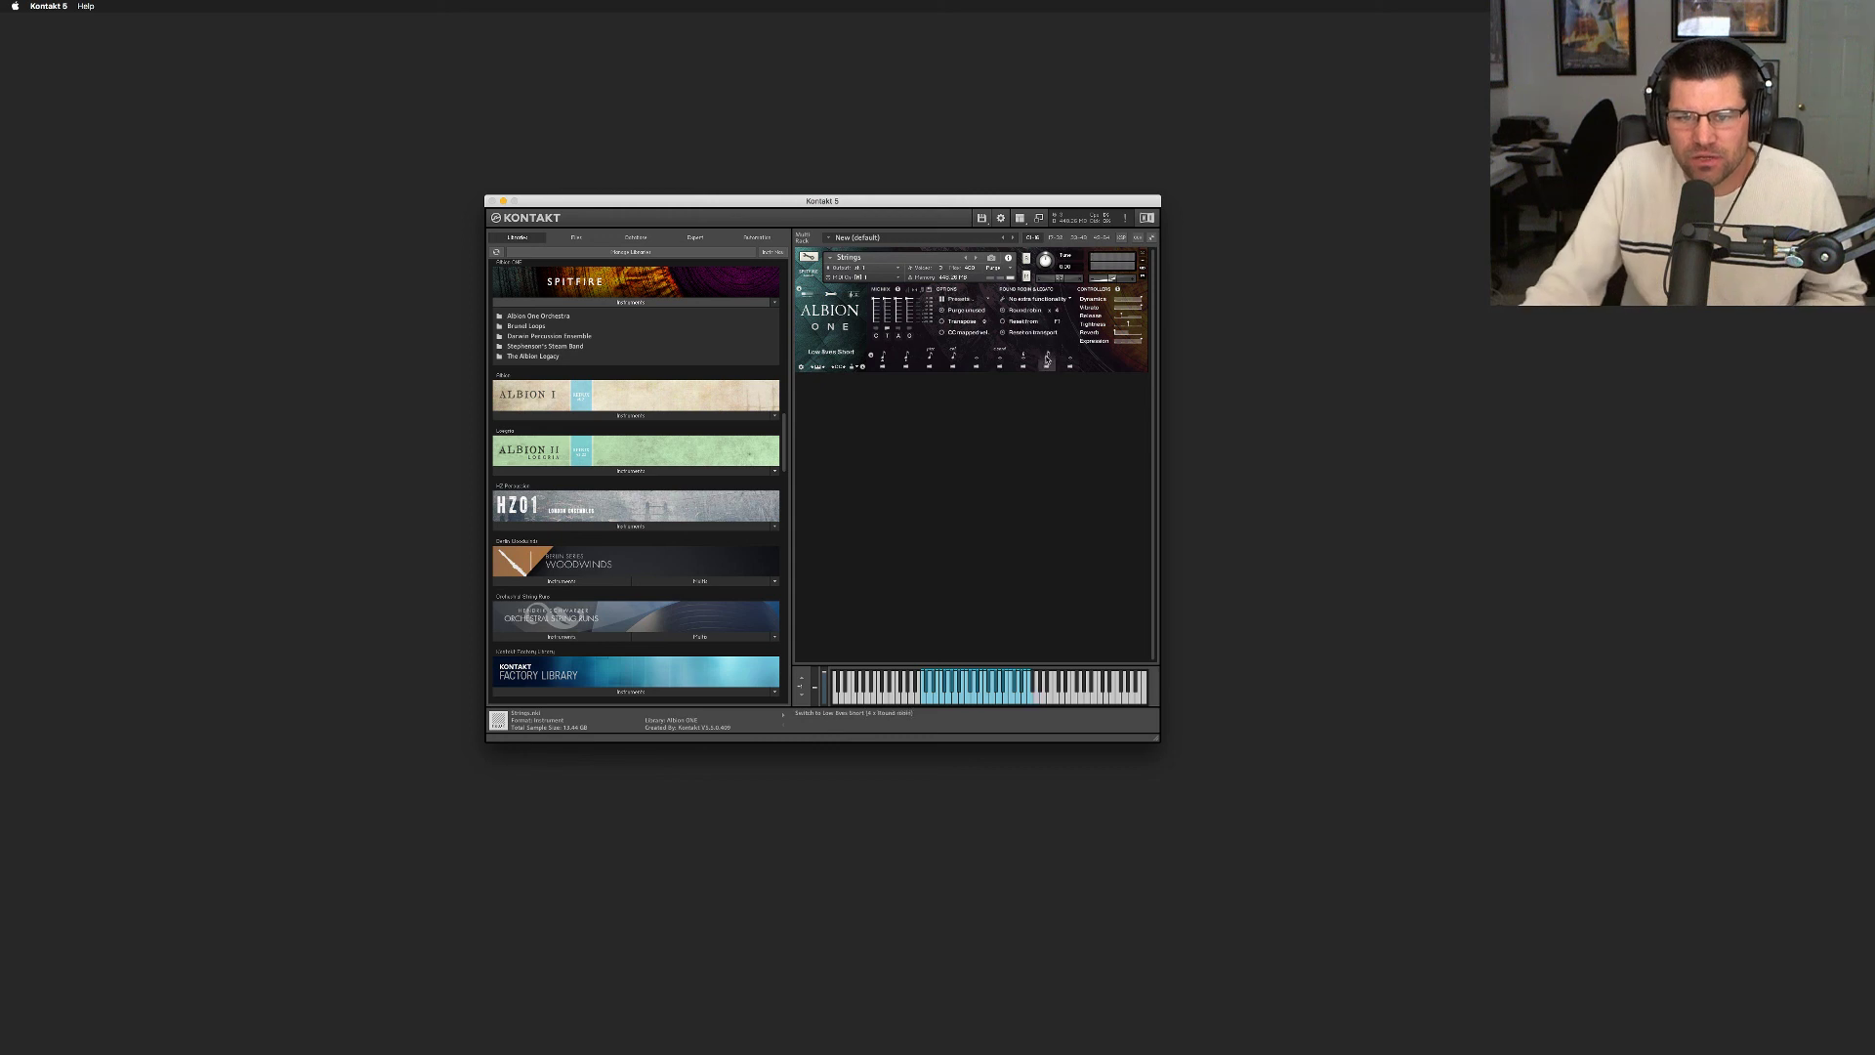
left_click(1023, 359)
left_click(1046, 359)
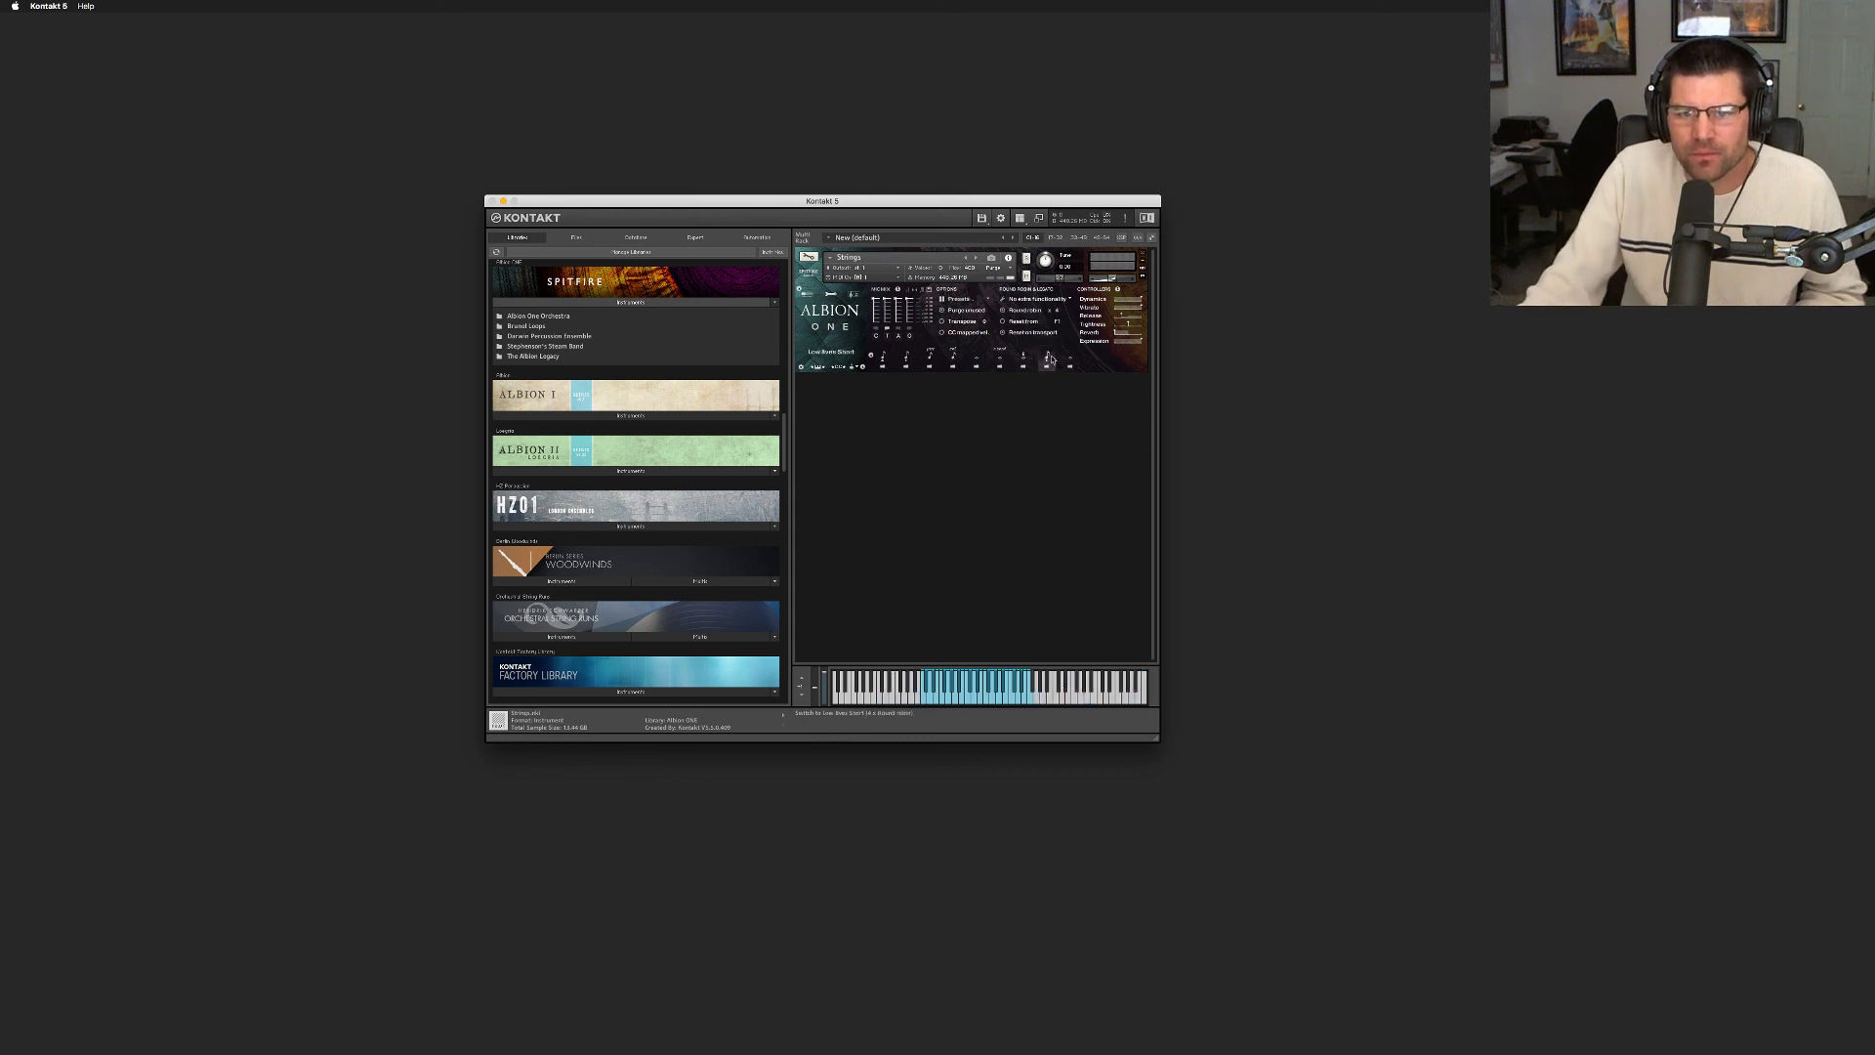
left_click(1070, 360)
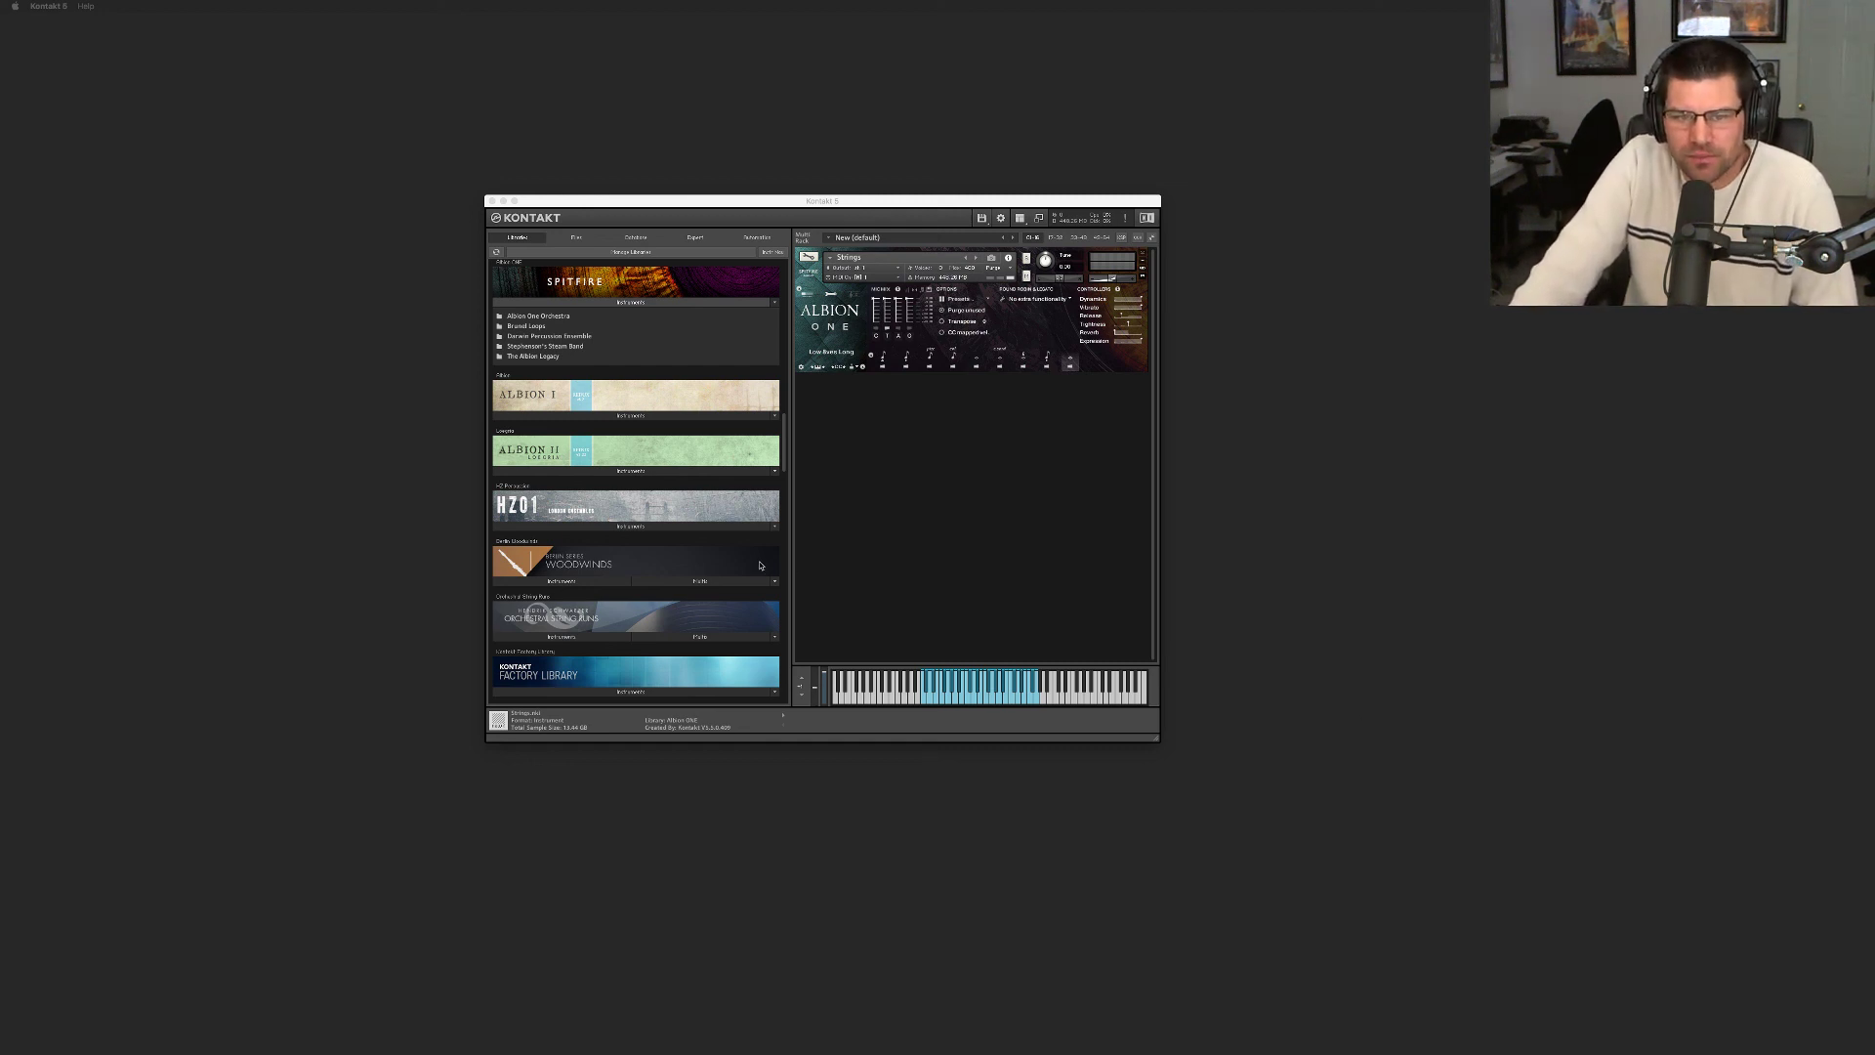
Check Albion II's individual patches, go back to its main folders and close its instrument list
left_click(638, 473)
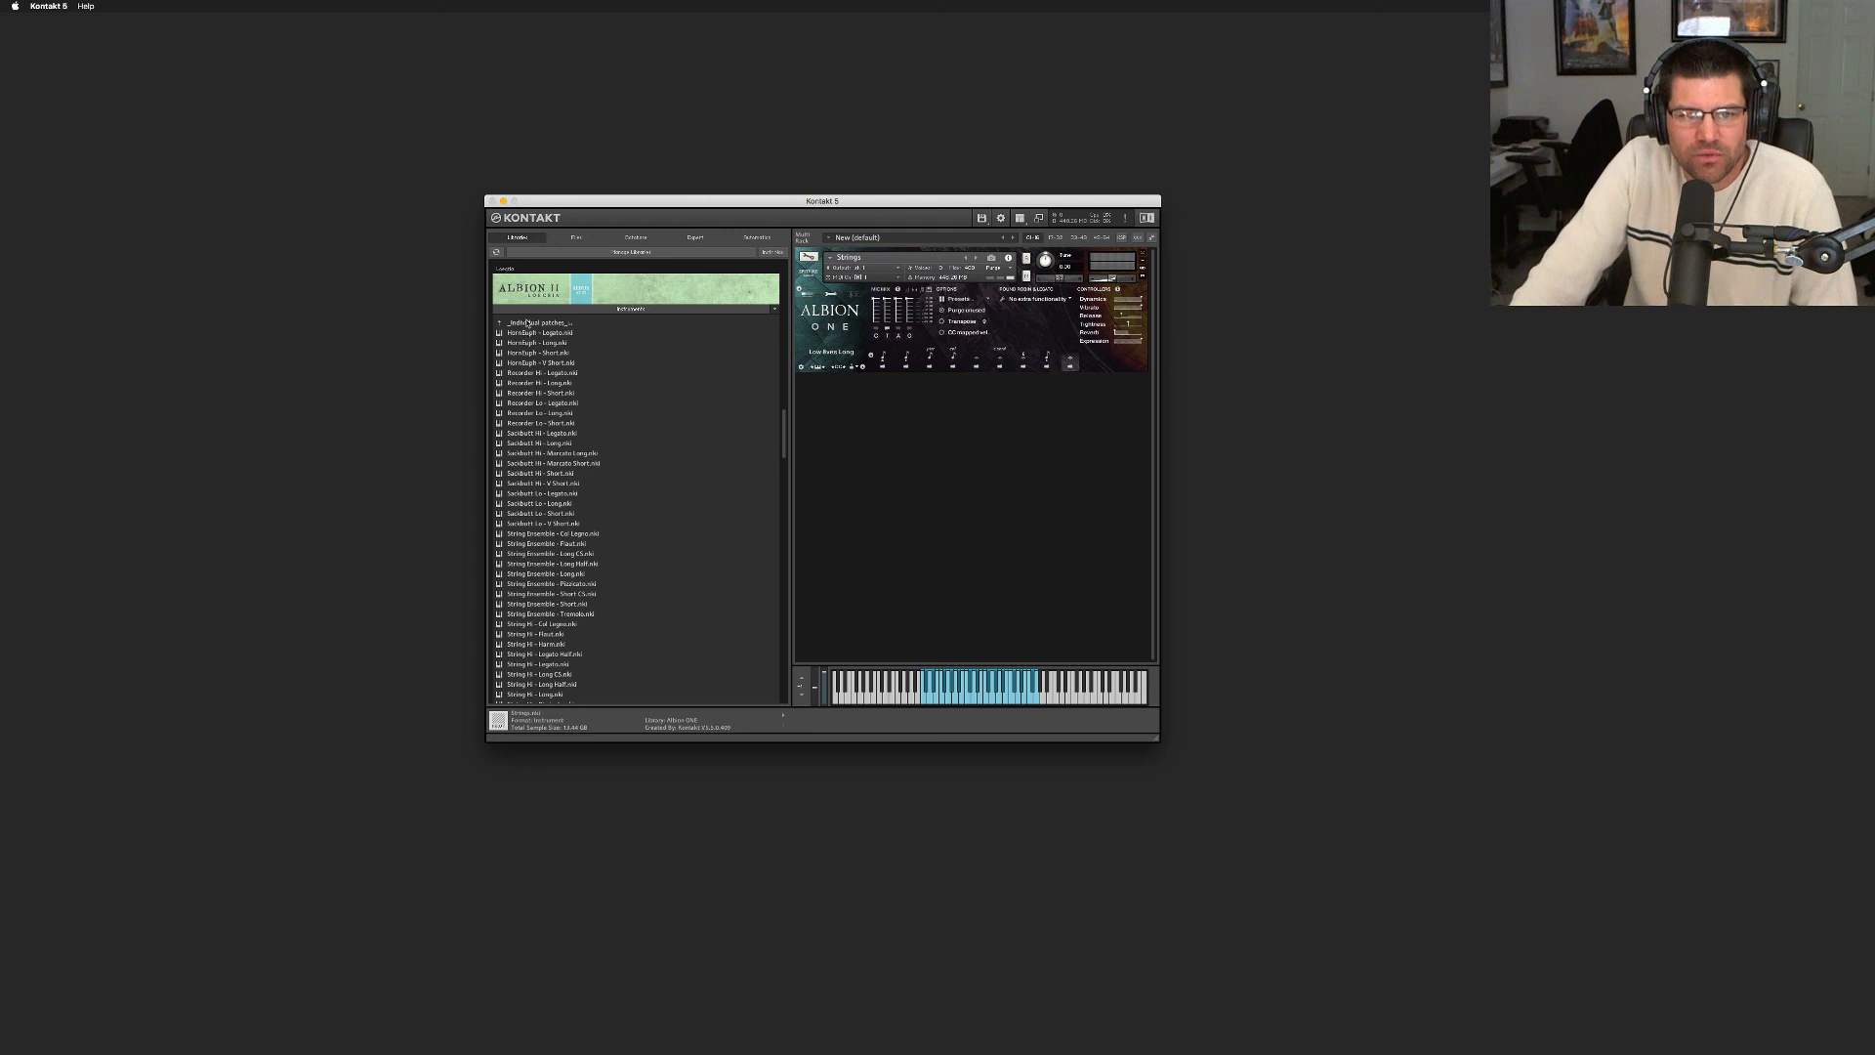
left_click(528, 324)
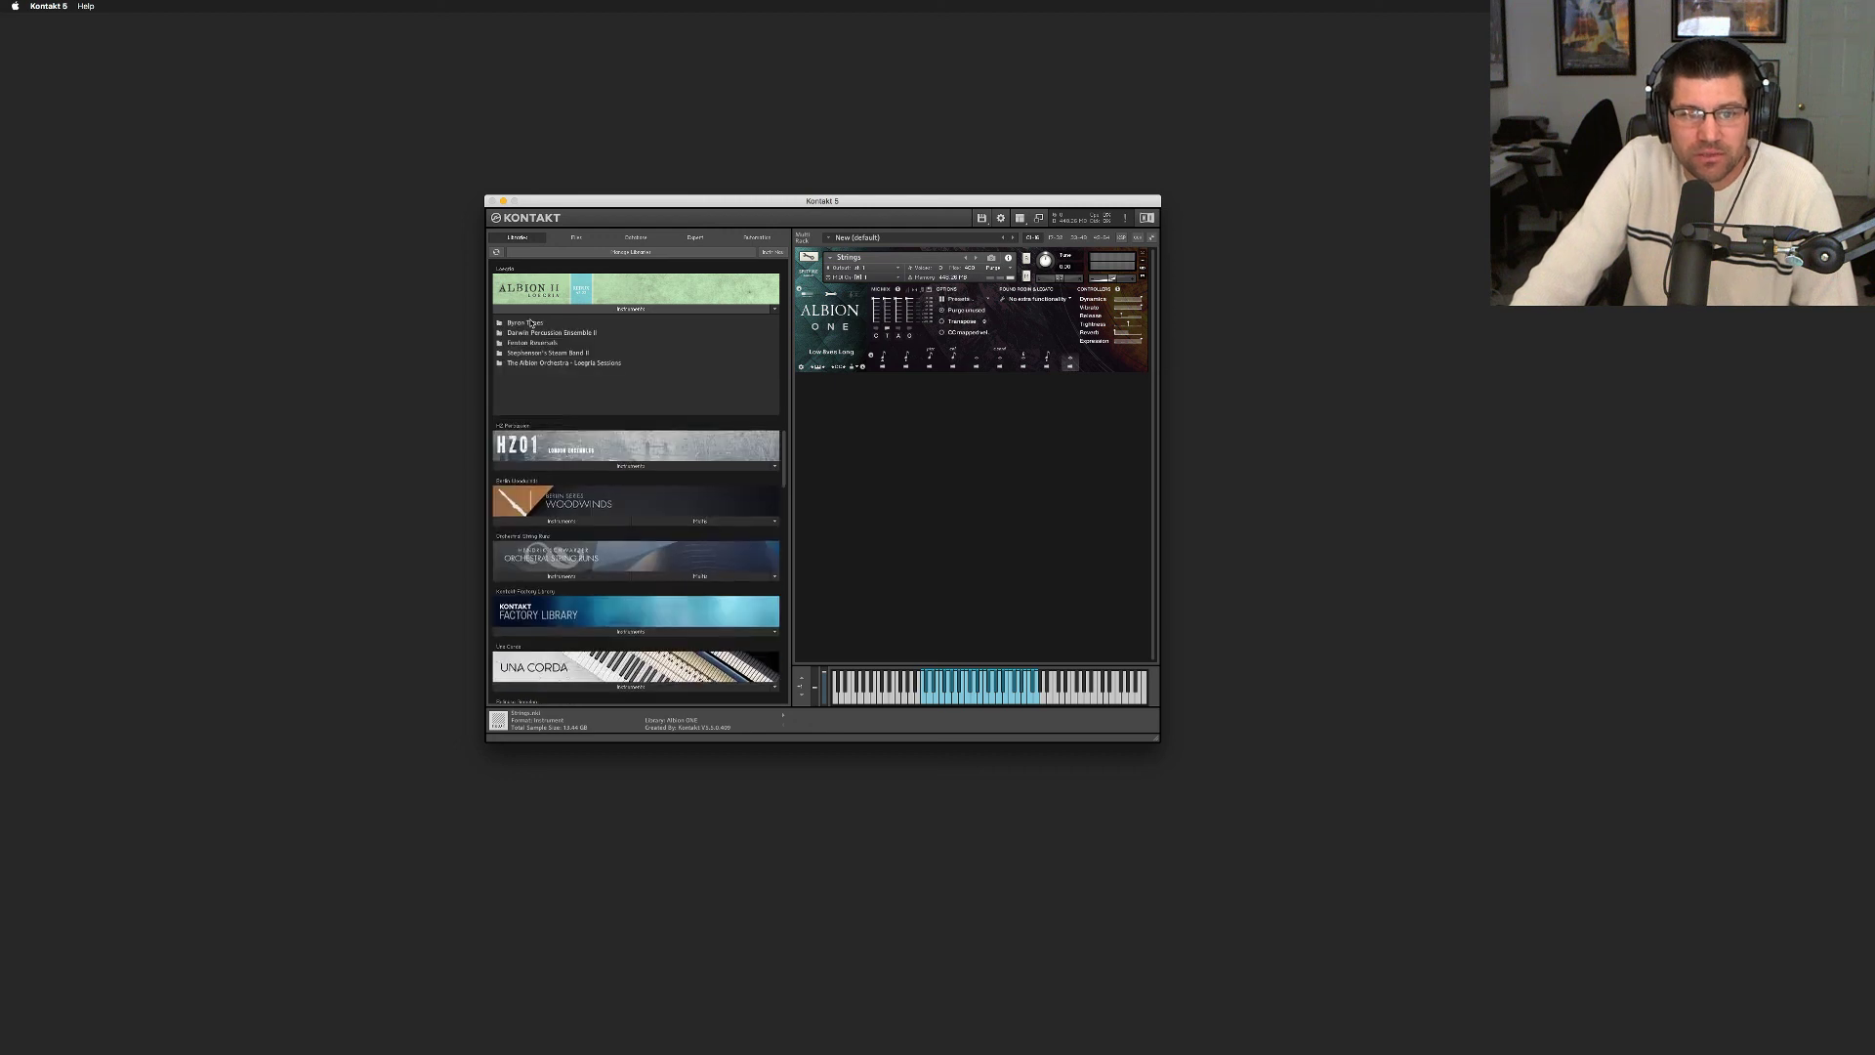
scroll(676, 422, "up", 2)
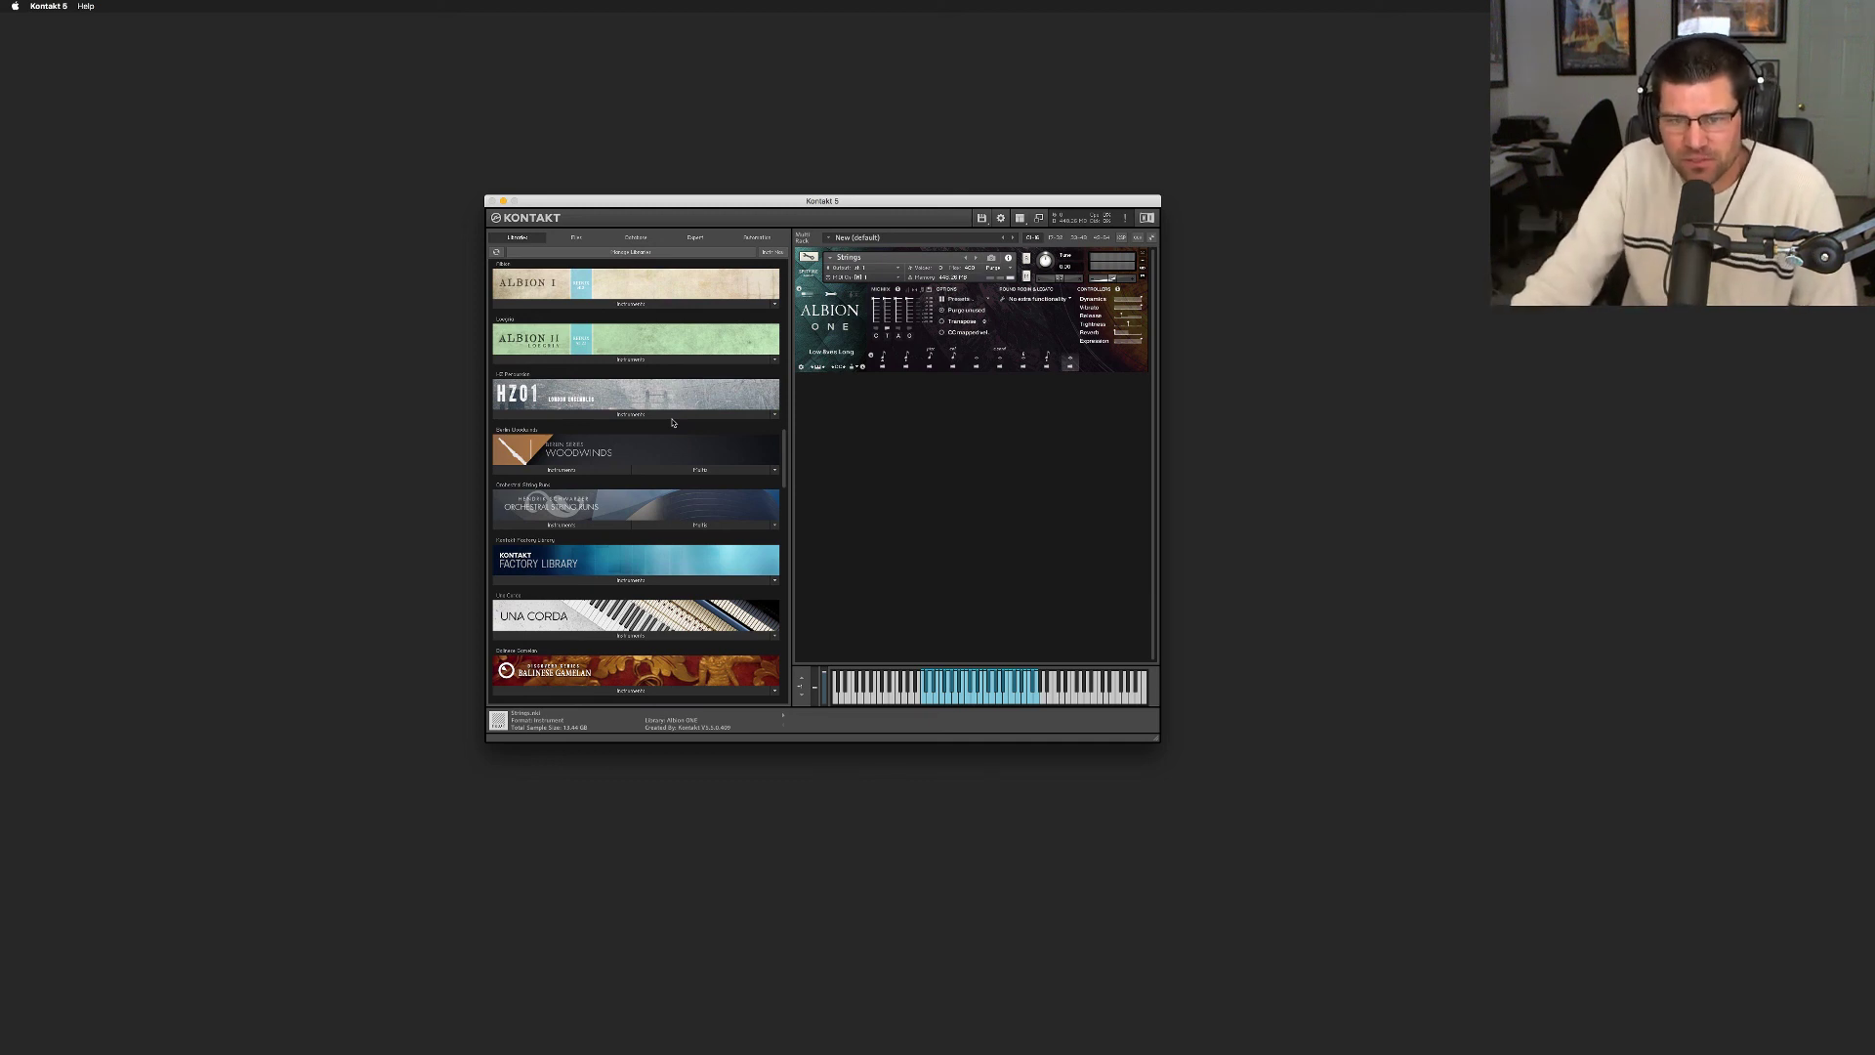
scroll(670, 425, "up", 1)
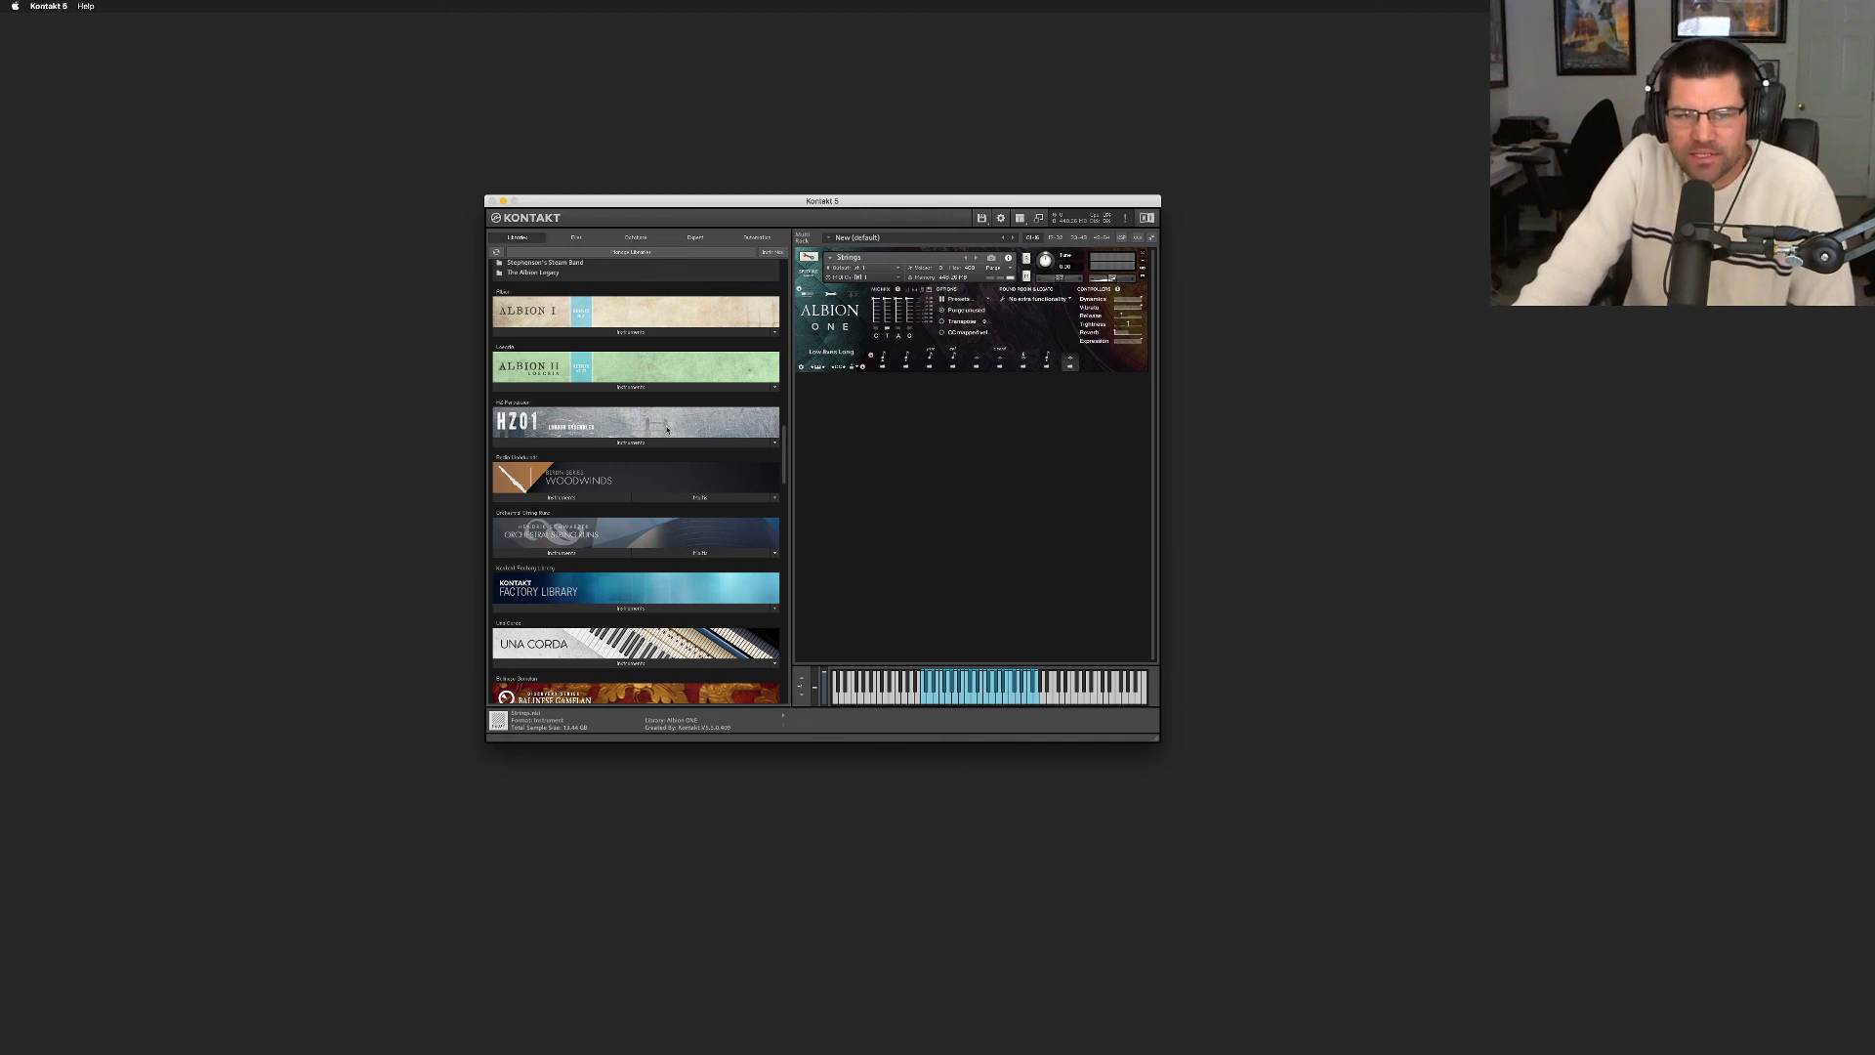
scroll(670, 432, "up", 2)
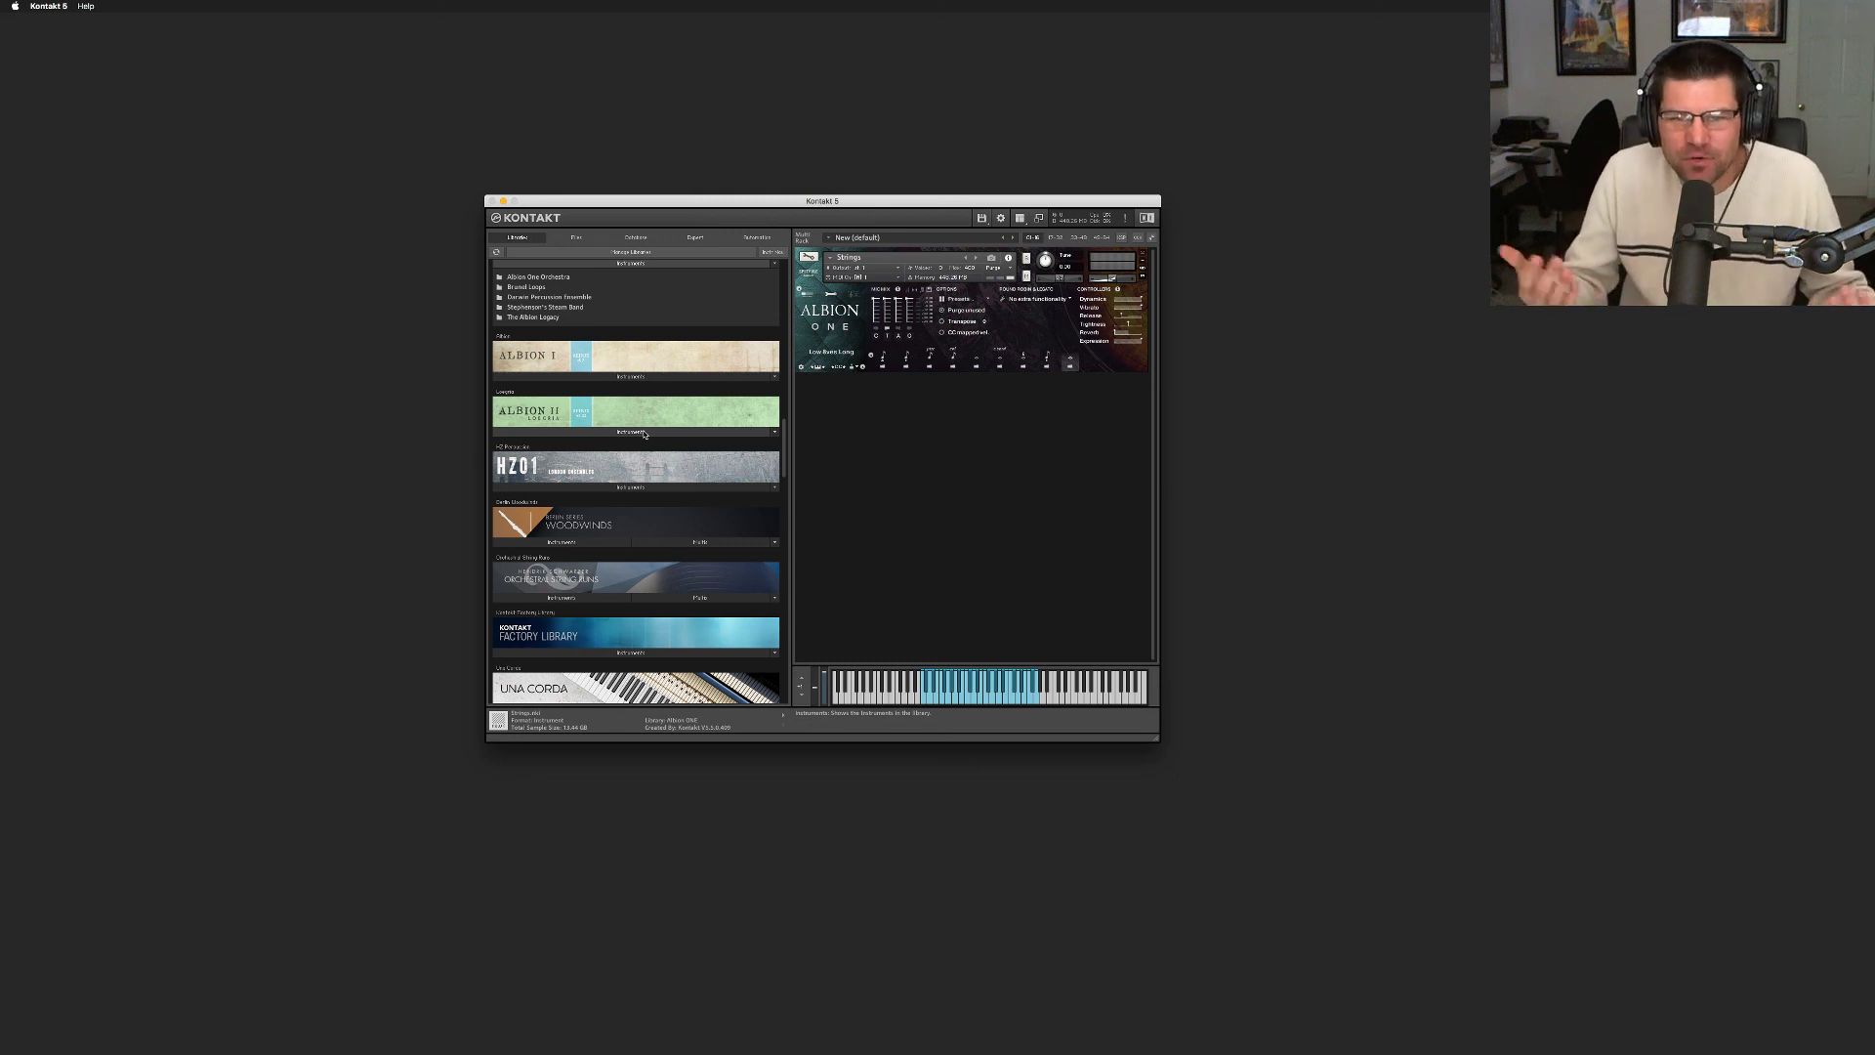
Look over Albion ONE's main instrument folders in the library browser and collapse its instrument list
scroll(635, 419, "up", 4)
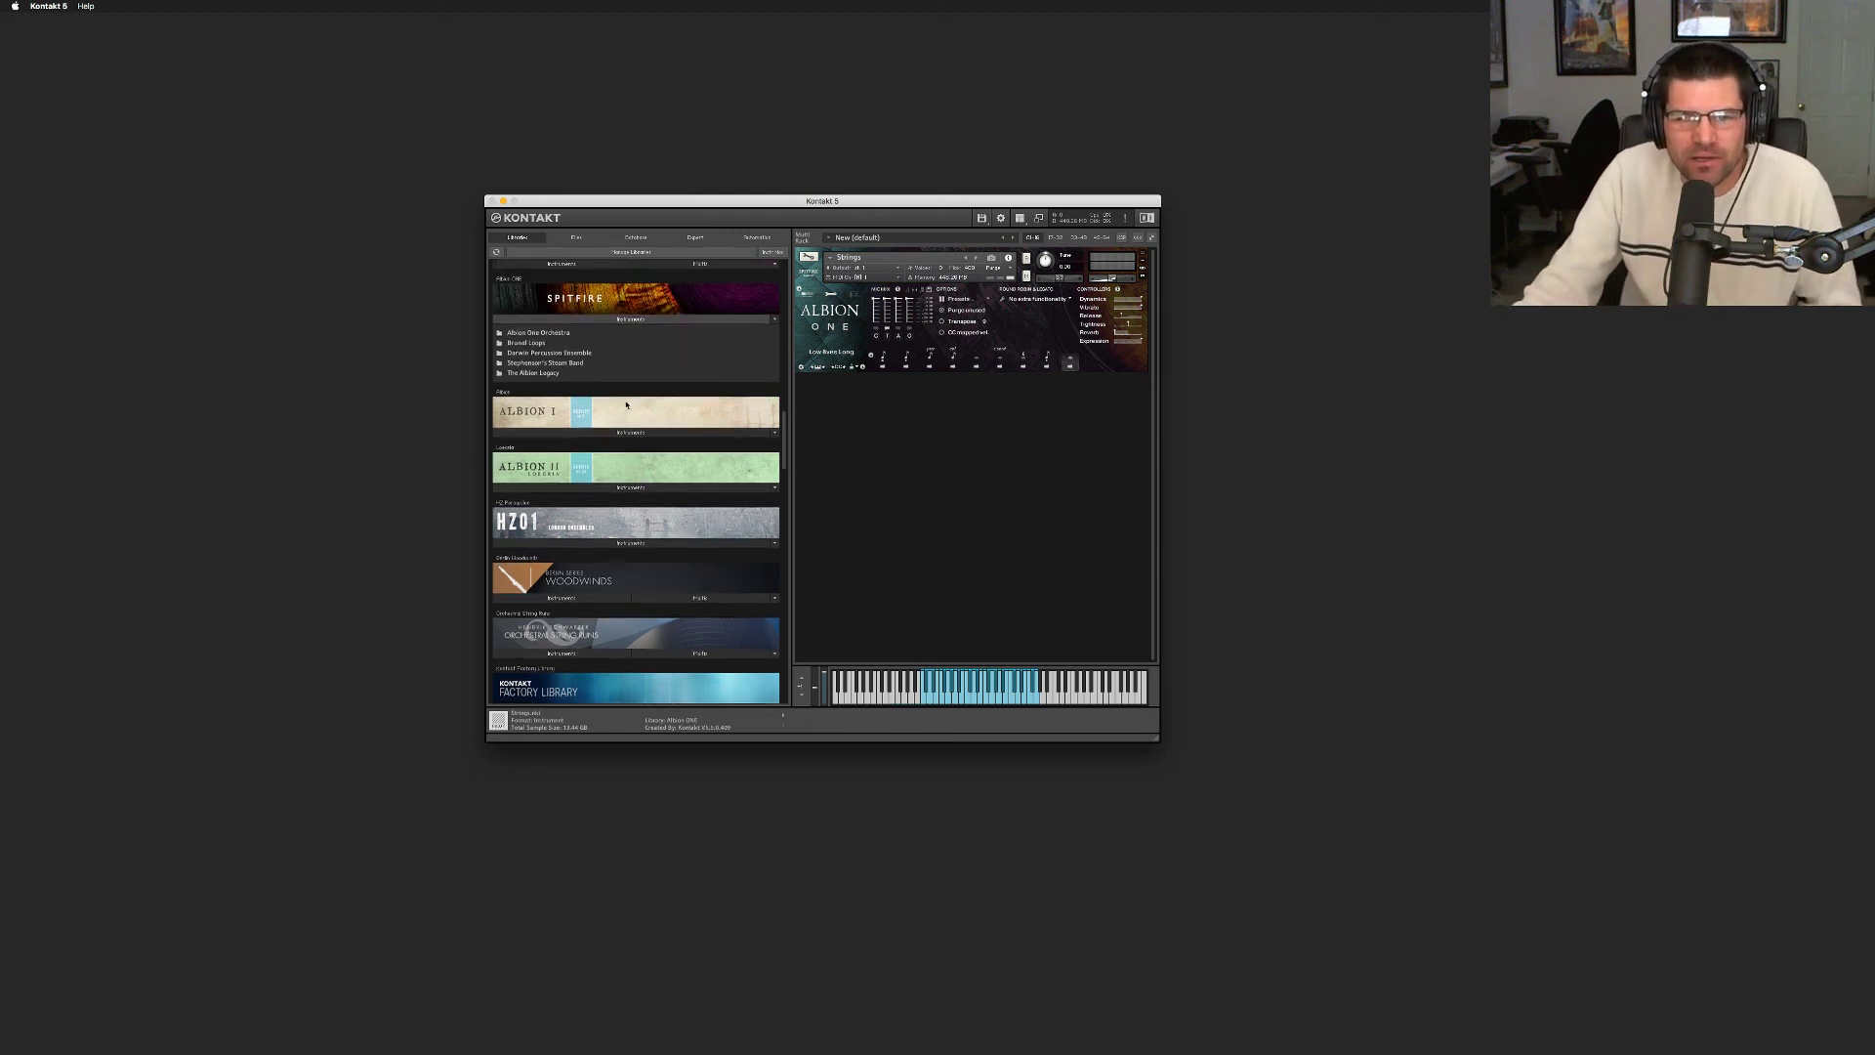
scroll(627, 404, "up", 3)
left_click(628, 411)
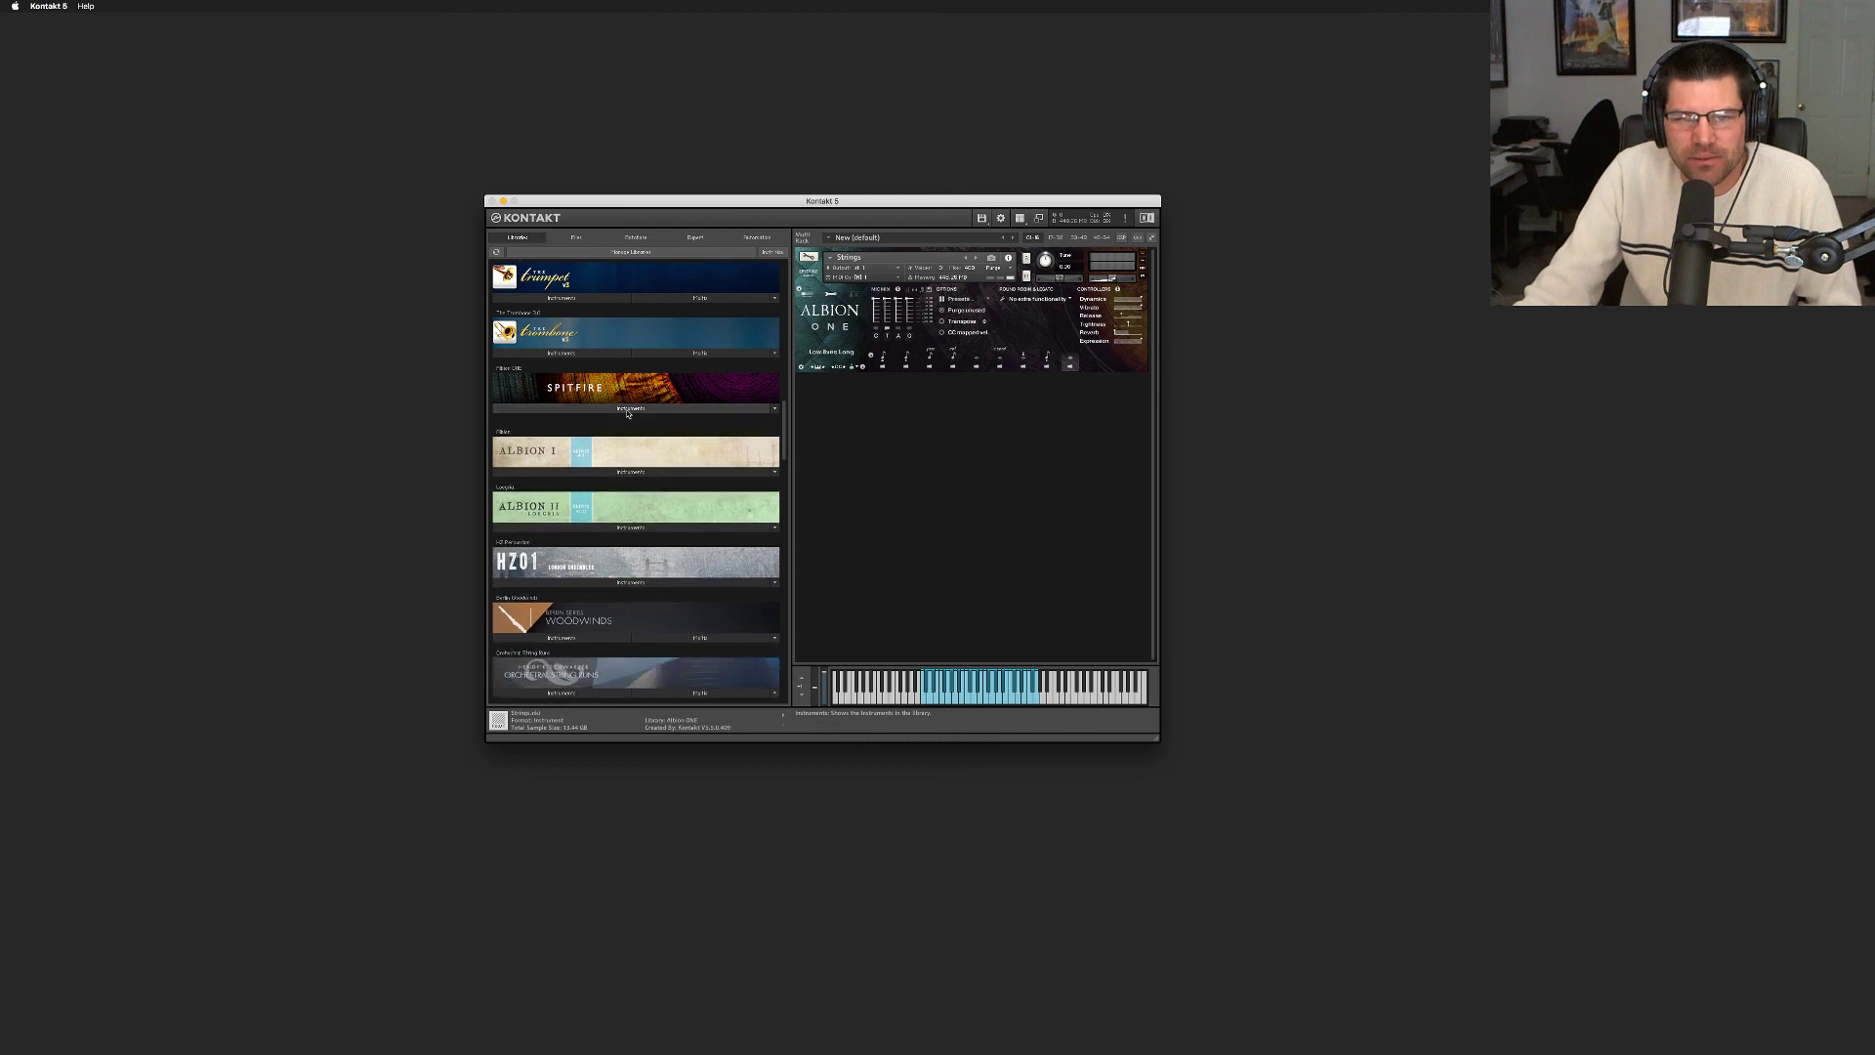
left_click(628, 410)
scroll(630, 421, "down", 4)
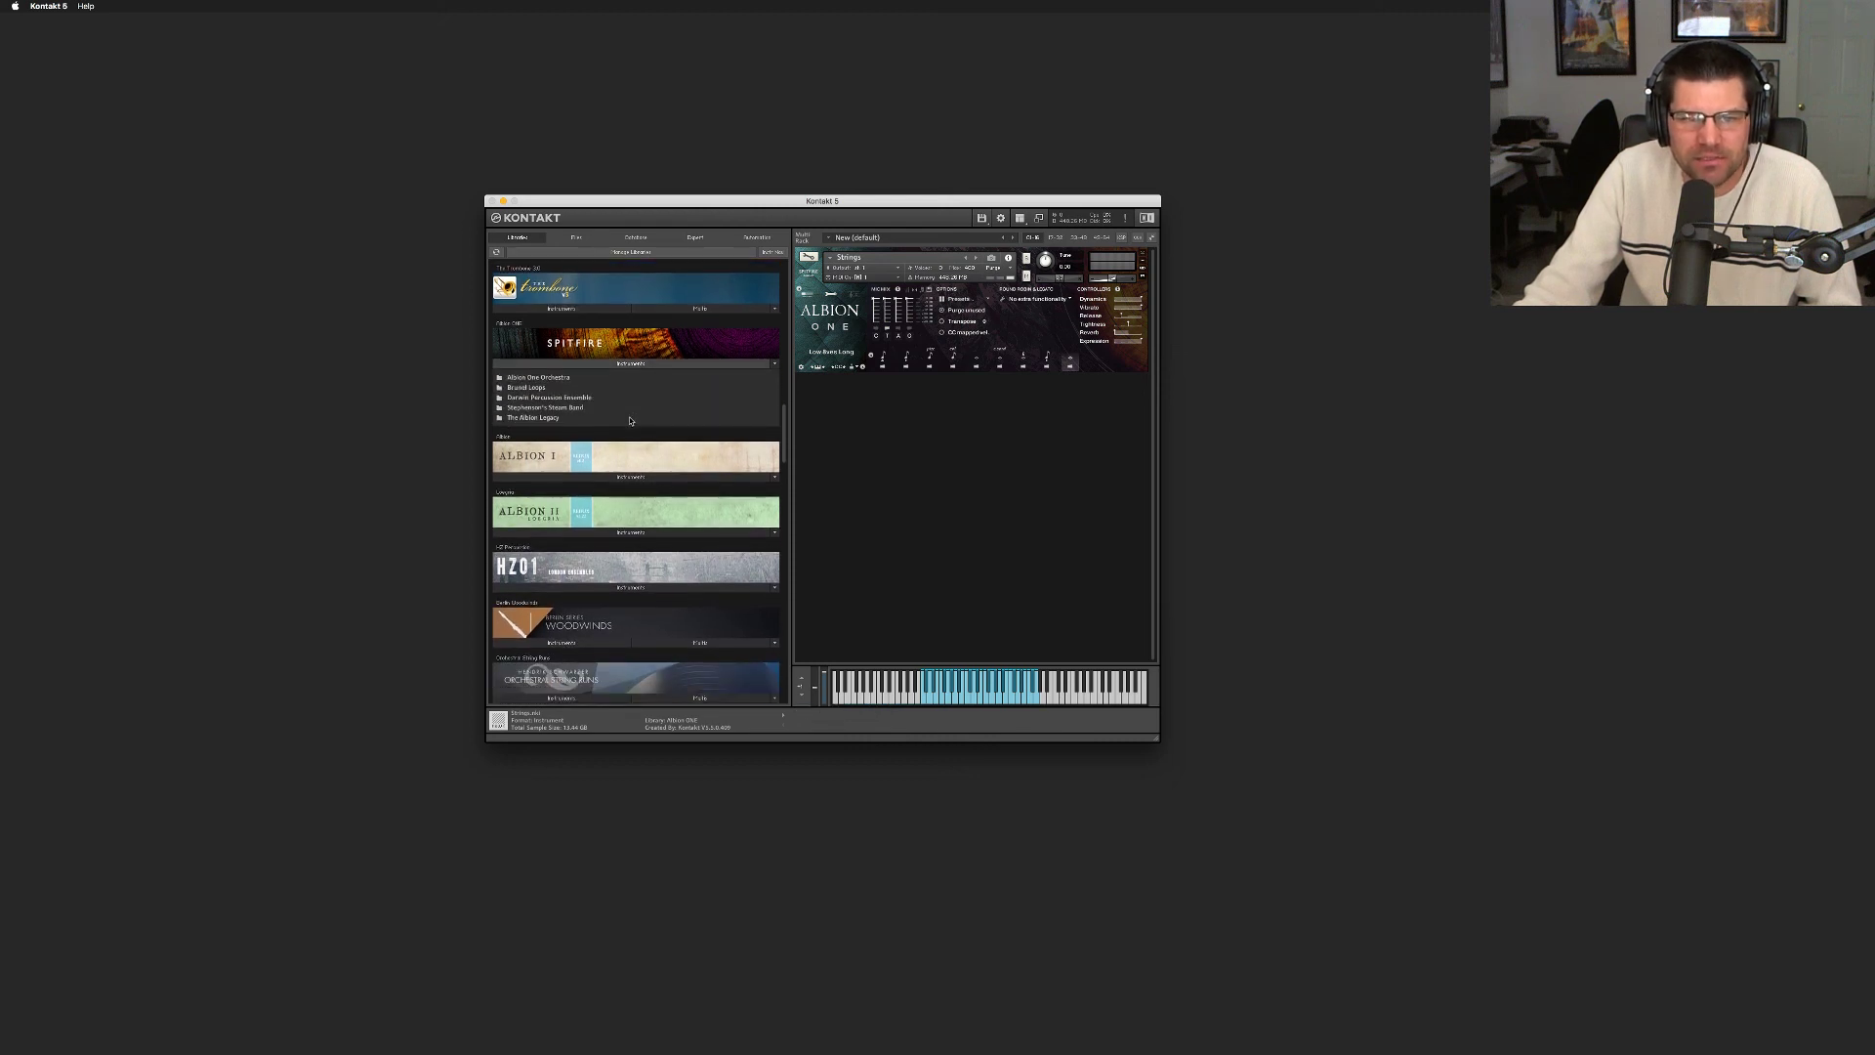
scroll(630, 421, "down", 1)
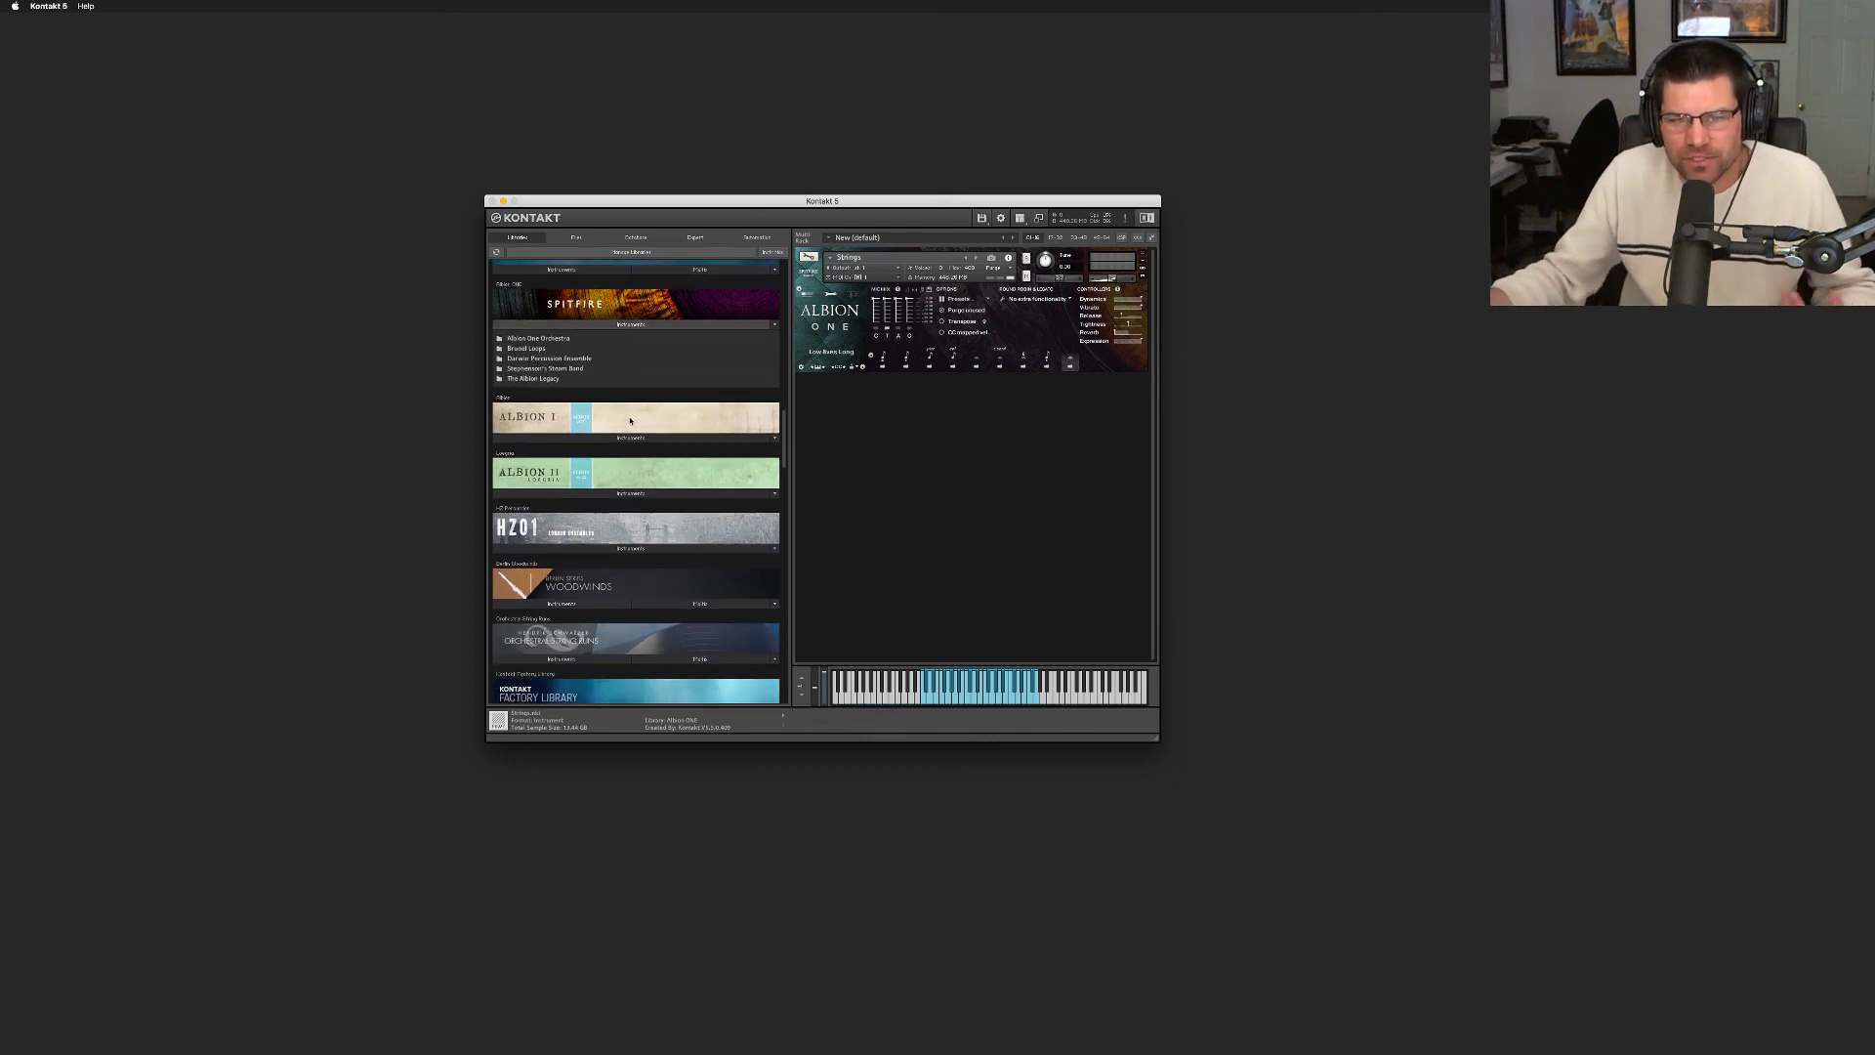
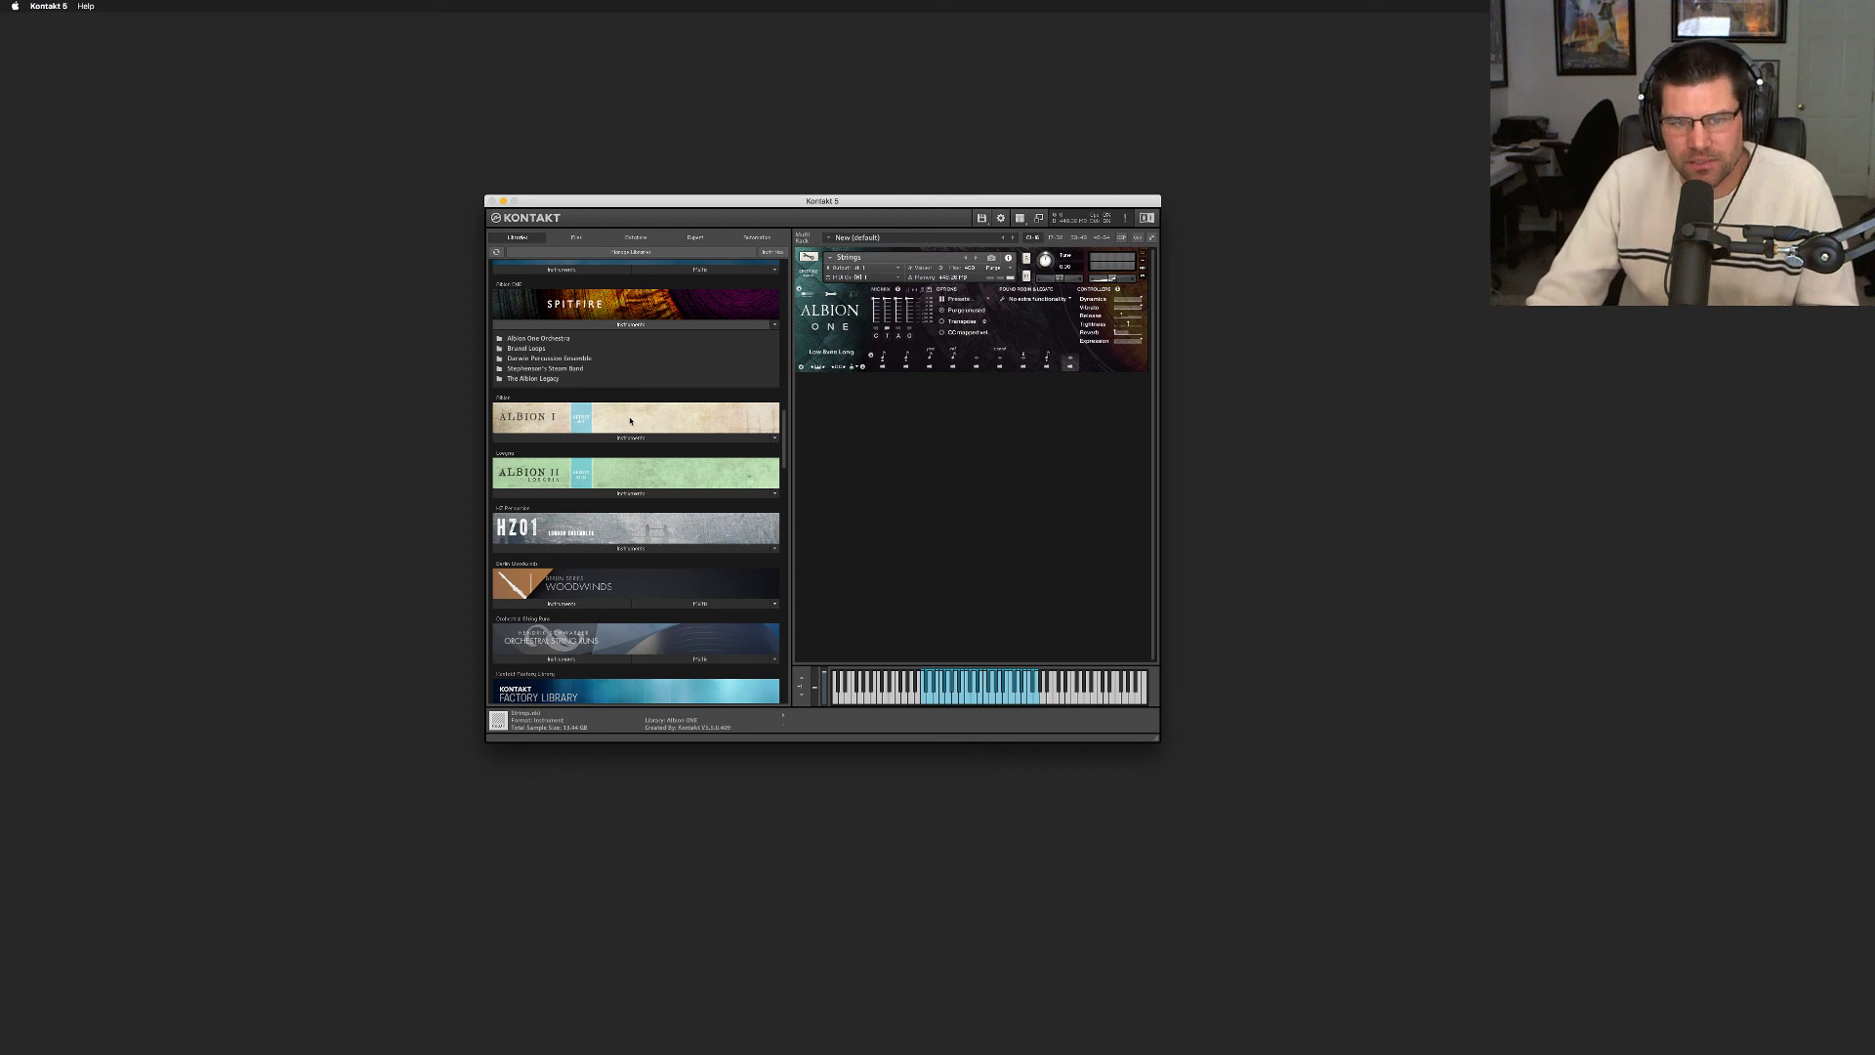
left_click(666, 327)
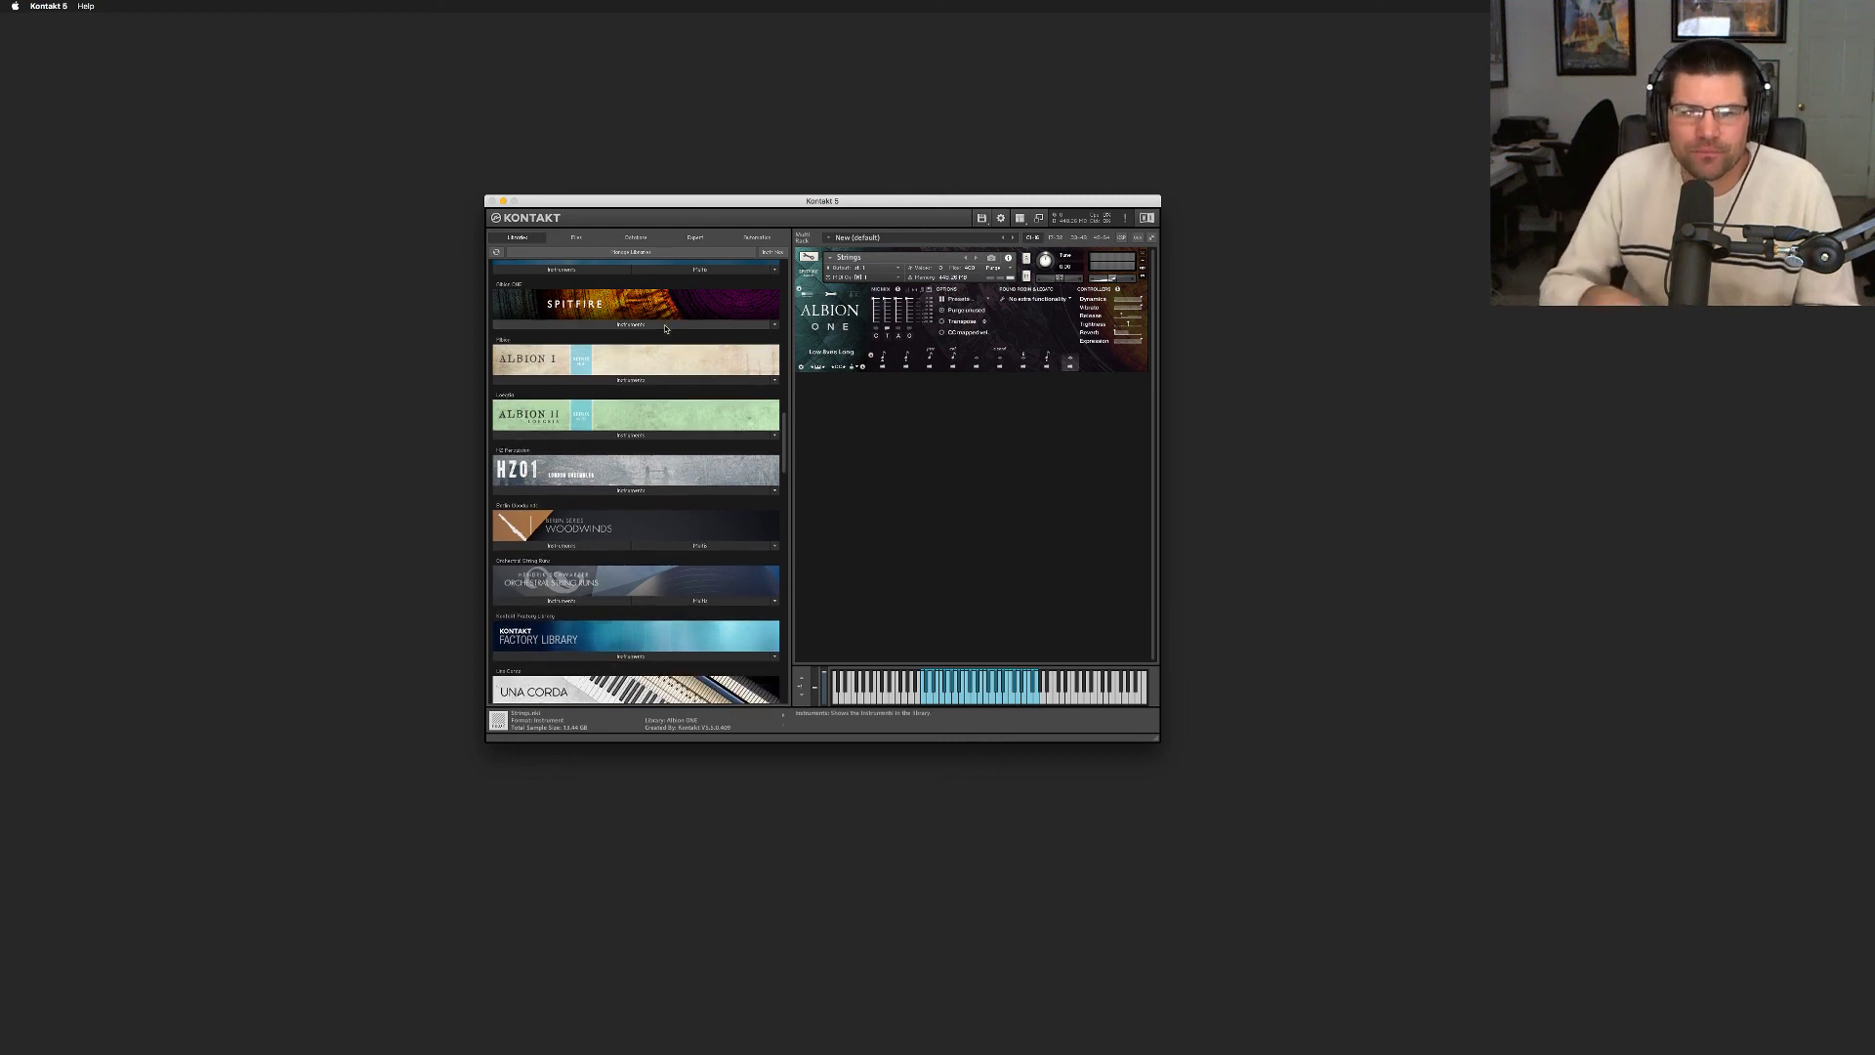